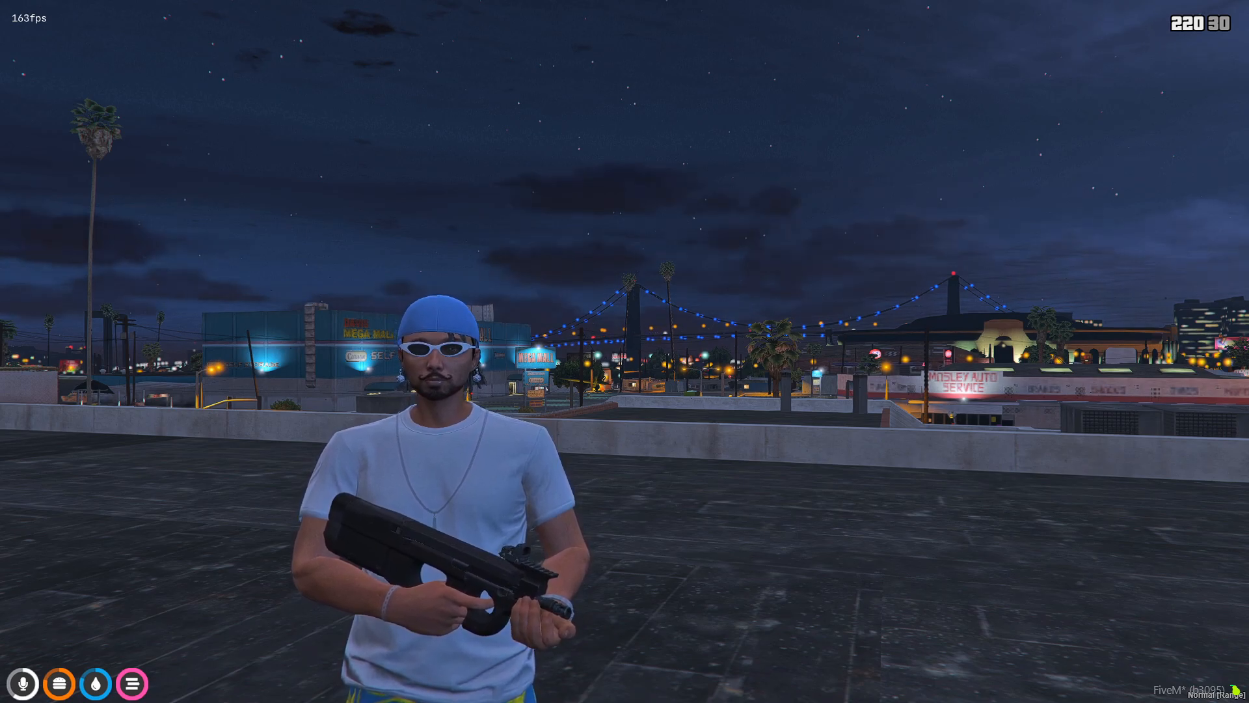
right_click(625, 351)
click(624, 352)
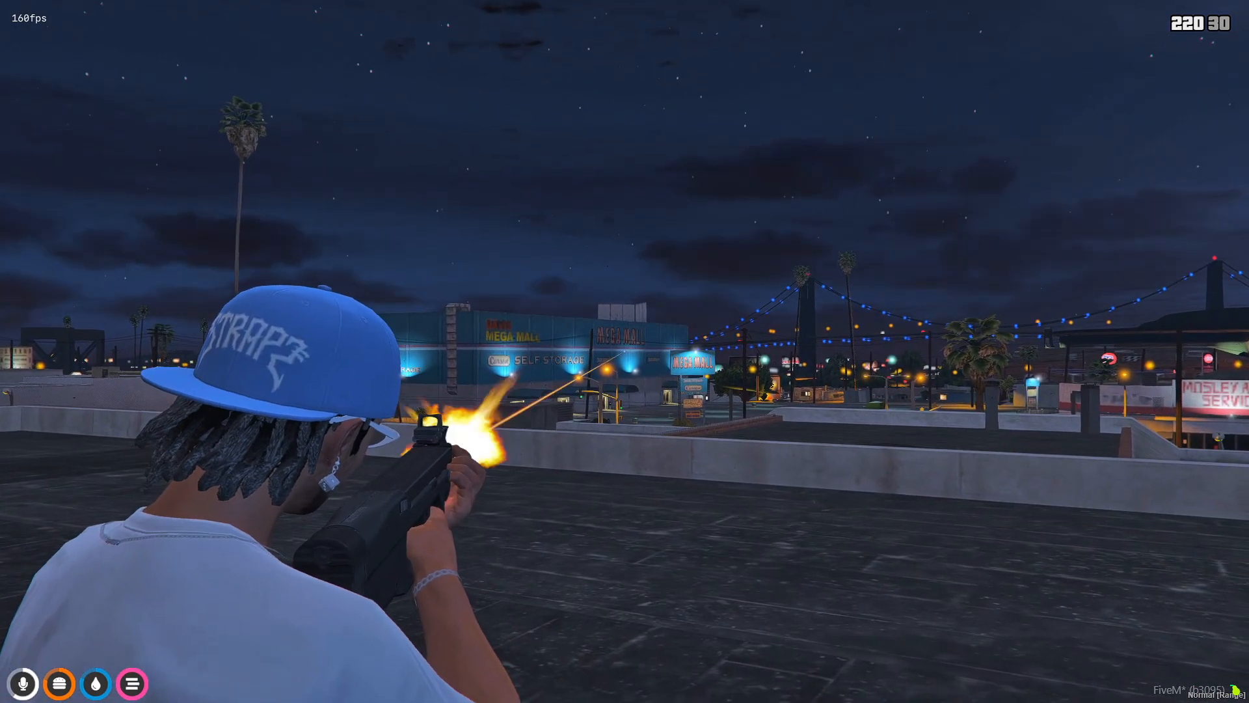
click(625, 351)
click(625, 351)
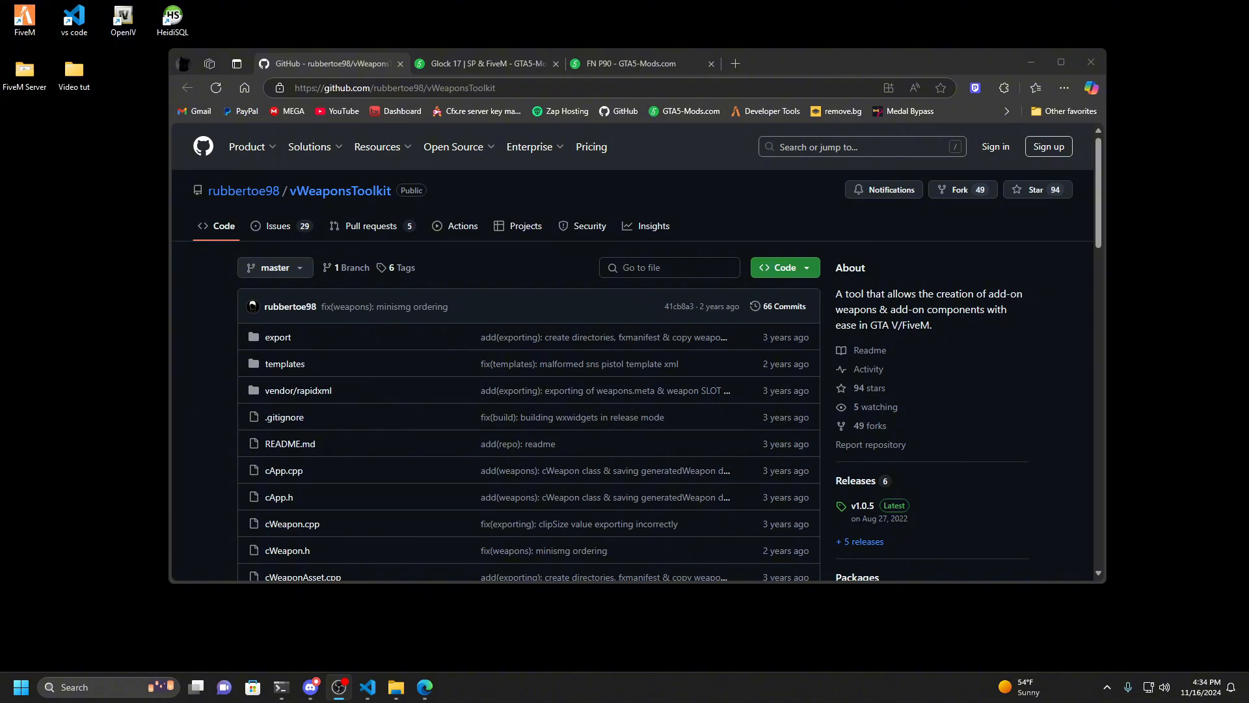
Open the latest release, v1.0.5, of the vWeaponsToolkit repository on GitHub.
scroll(925, 370, down, 1)
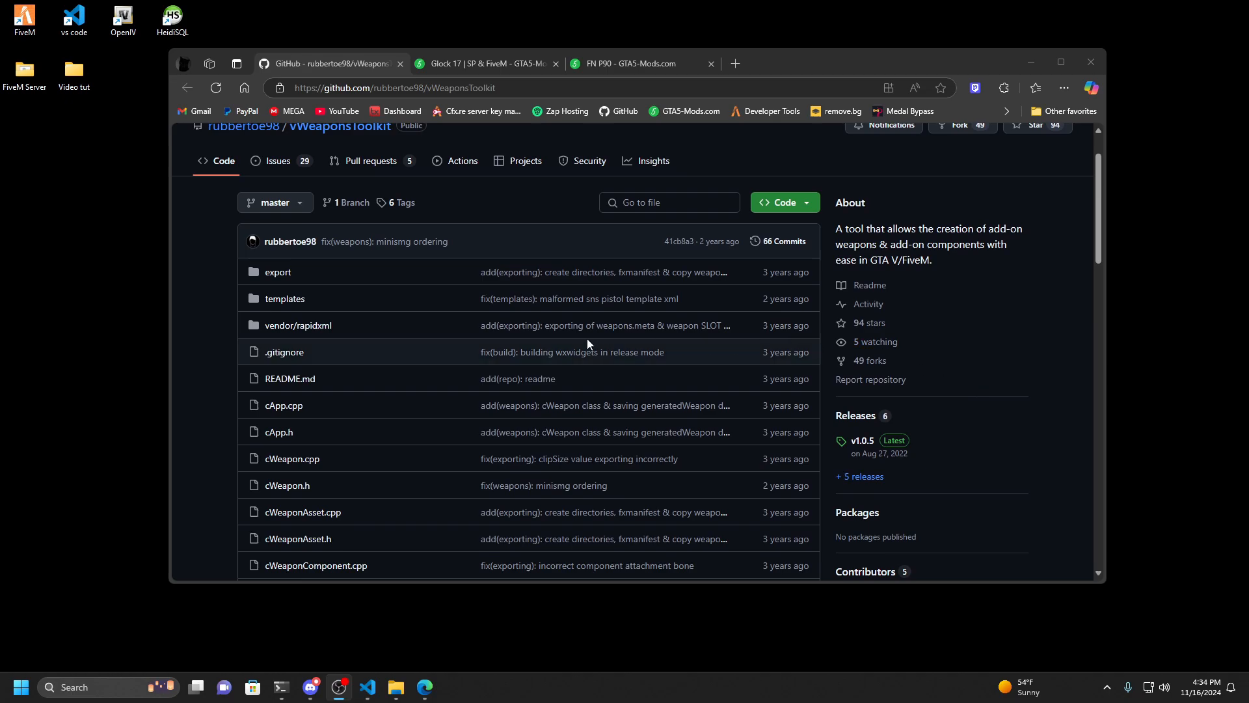
scroll(712, 345, up, 1)
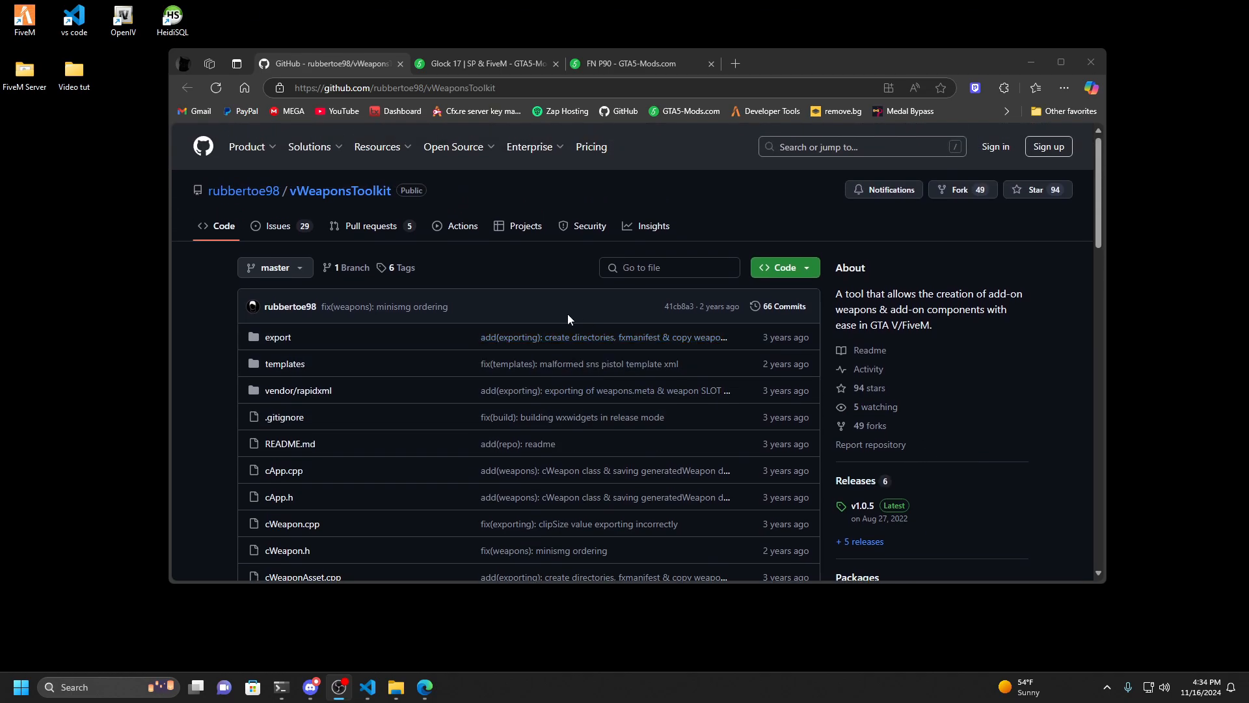
scroll(683, 364, down, 1)
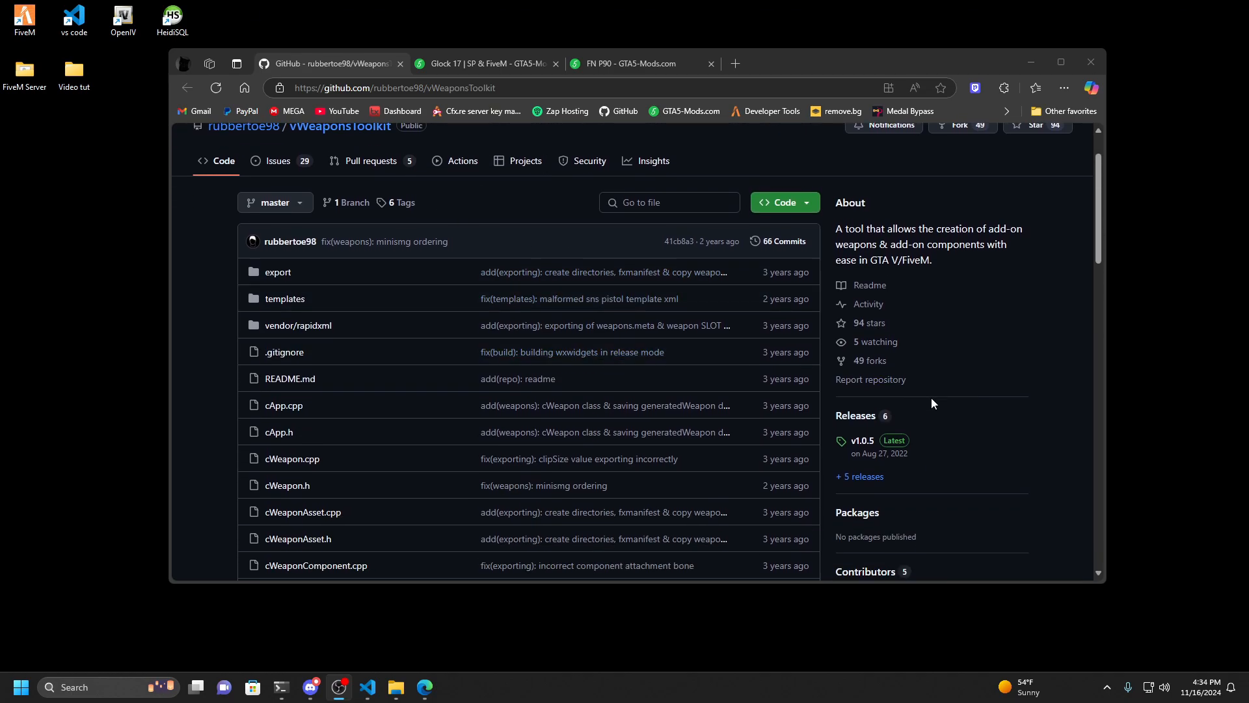
scroll(846, 390, up, 1)
scroll(843, 416, down, 1)
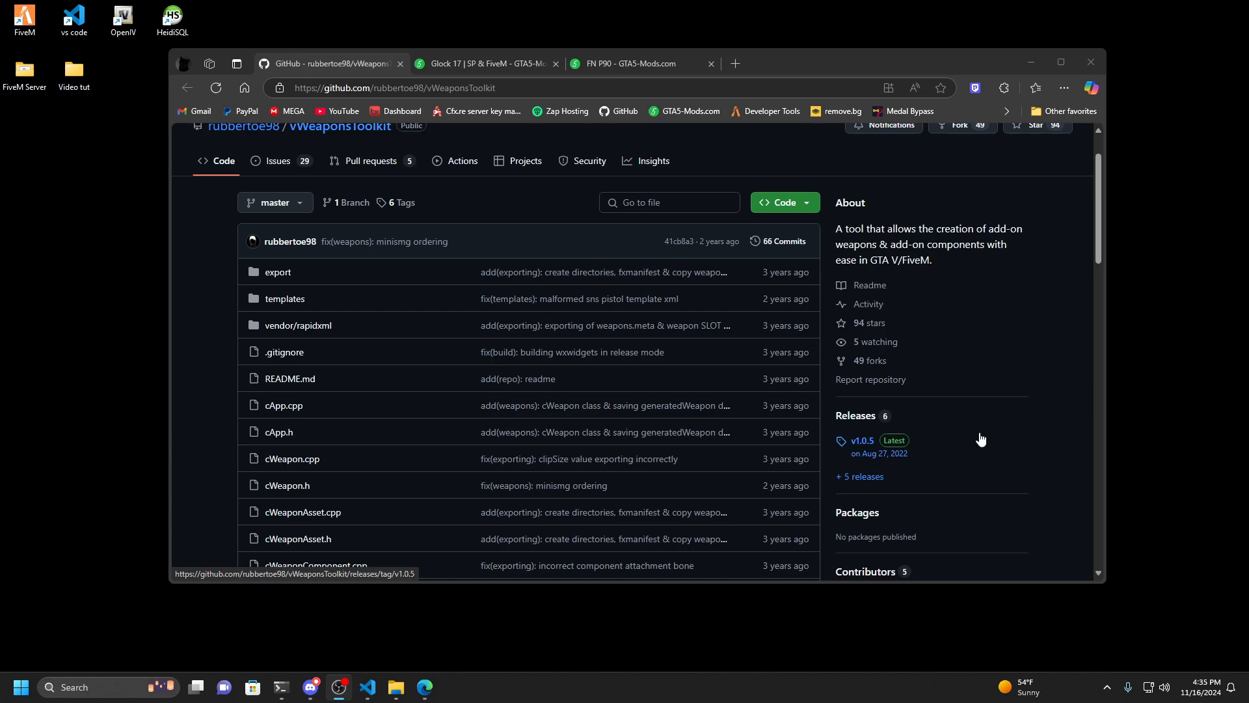
click(862, 440)
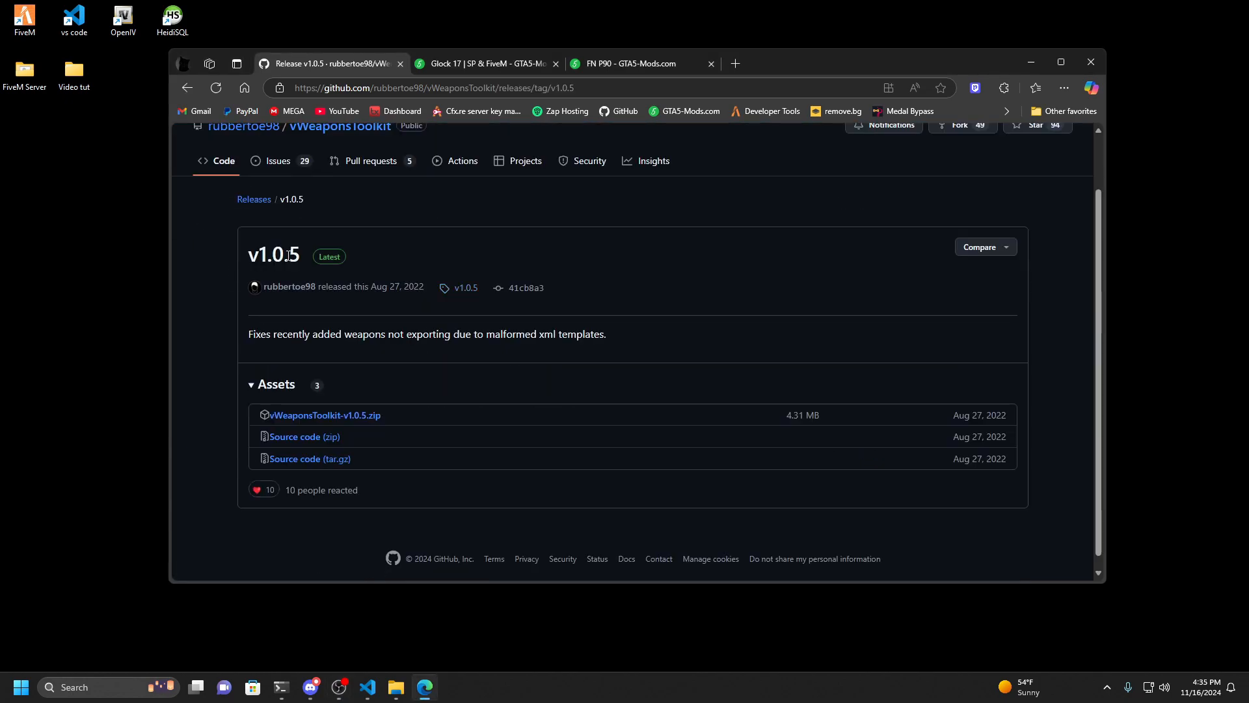
Download vWeaponsToolkit-v1.0.5.zip from the release assets, open the archive and minimize the browser.
scroll(417, 287, up, 1)
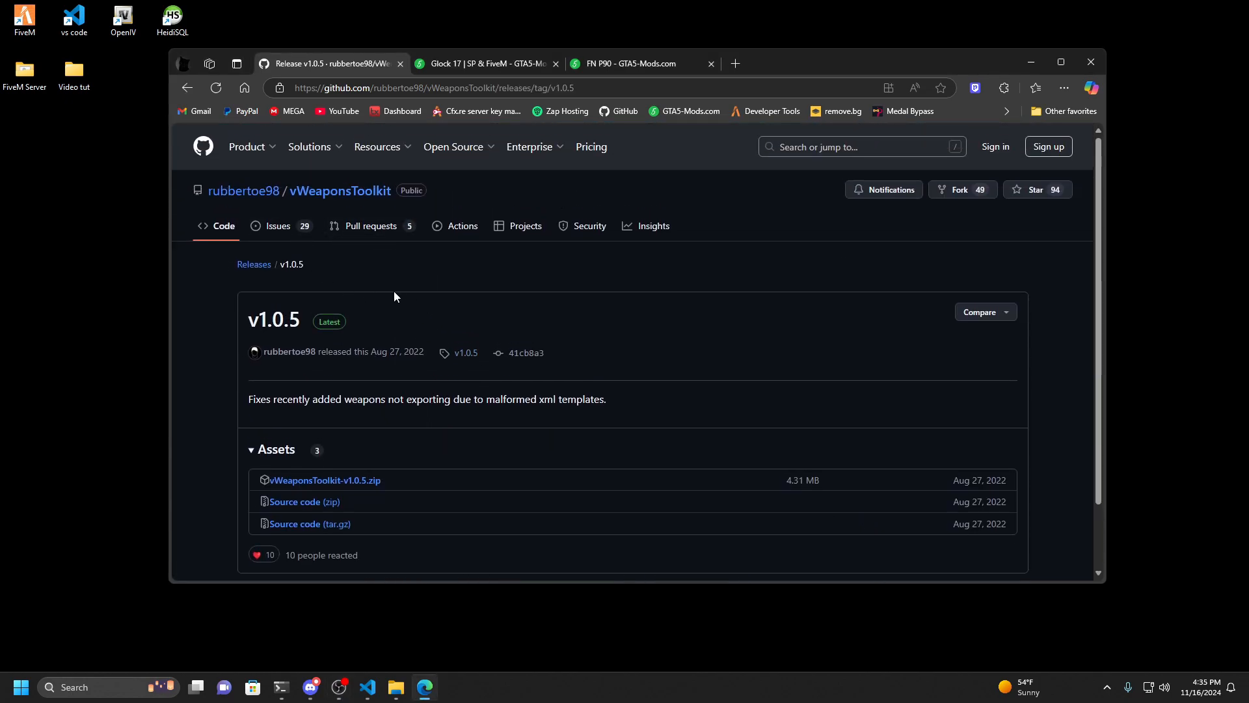
scroll(413, 286, down, 1)
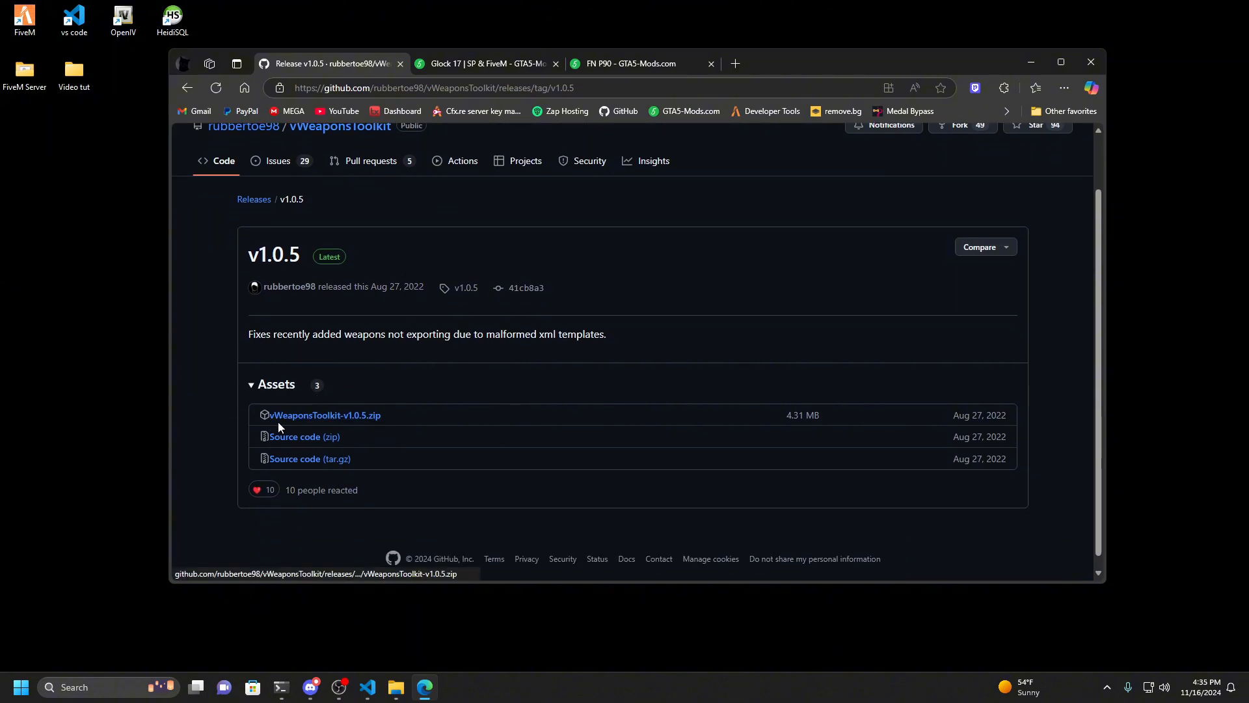
click(368, 420)
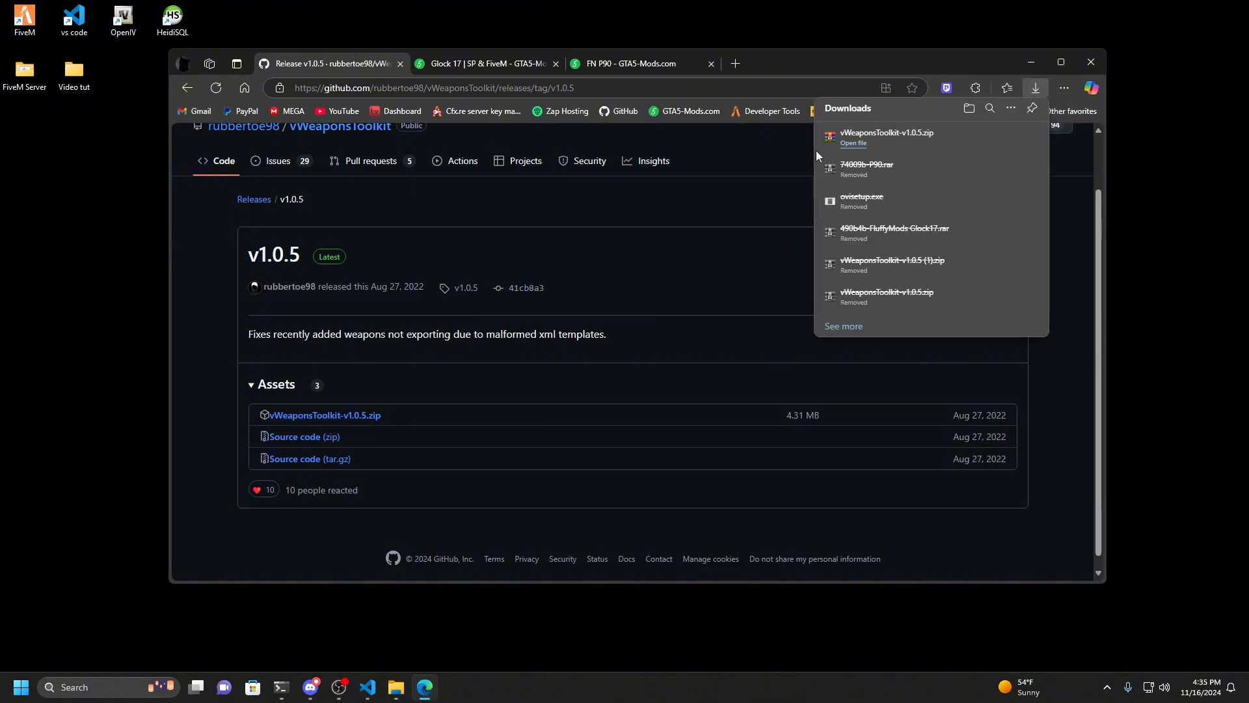
click(875, 144)
click(1030, 64)
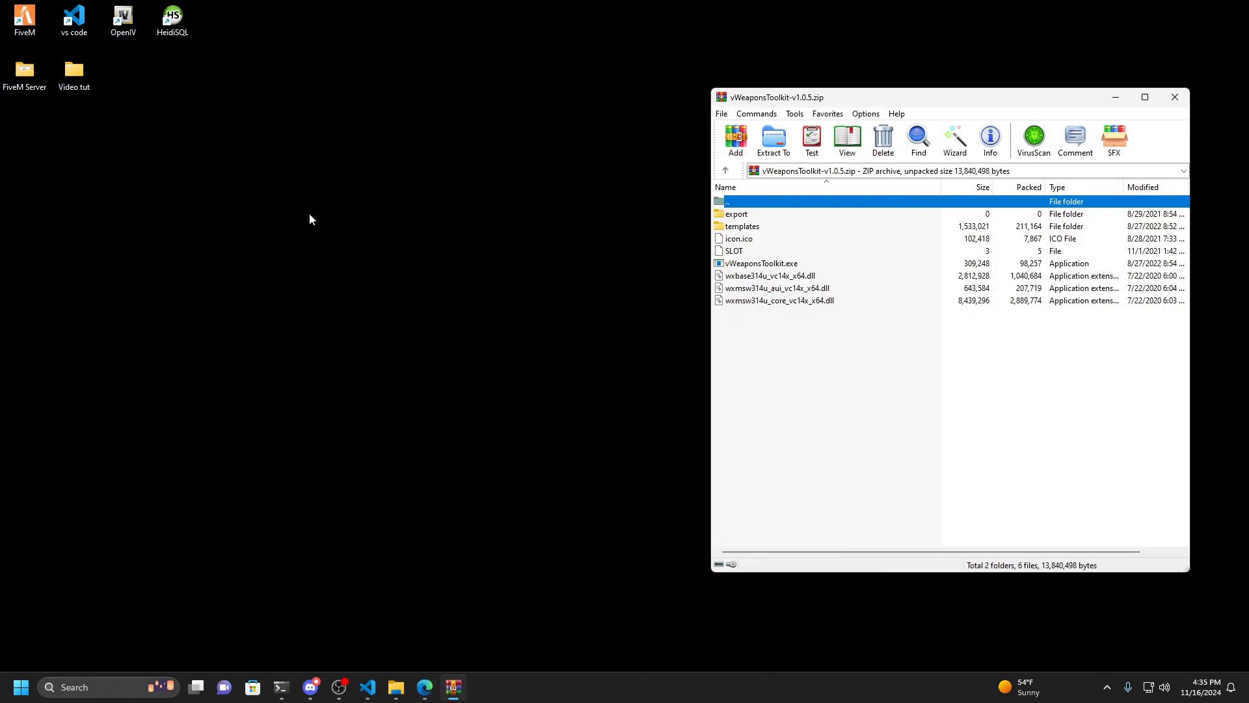
Create a desktop folder named "Weapons Tool Kit" and place it beside the Video tut folder.
click(370, 280)
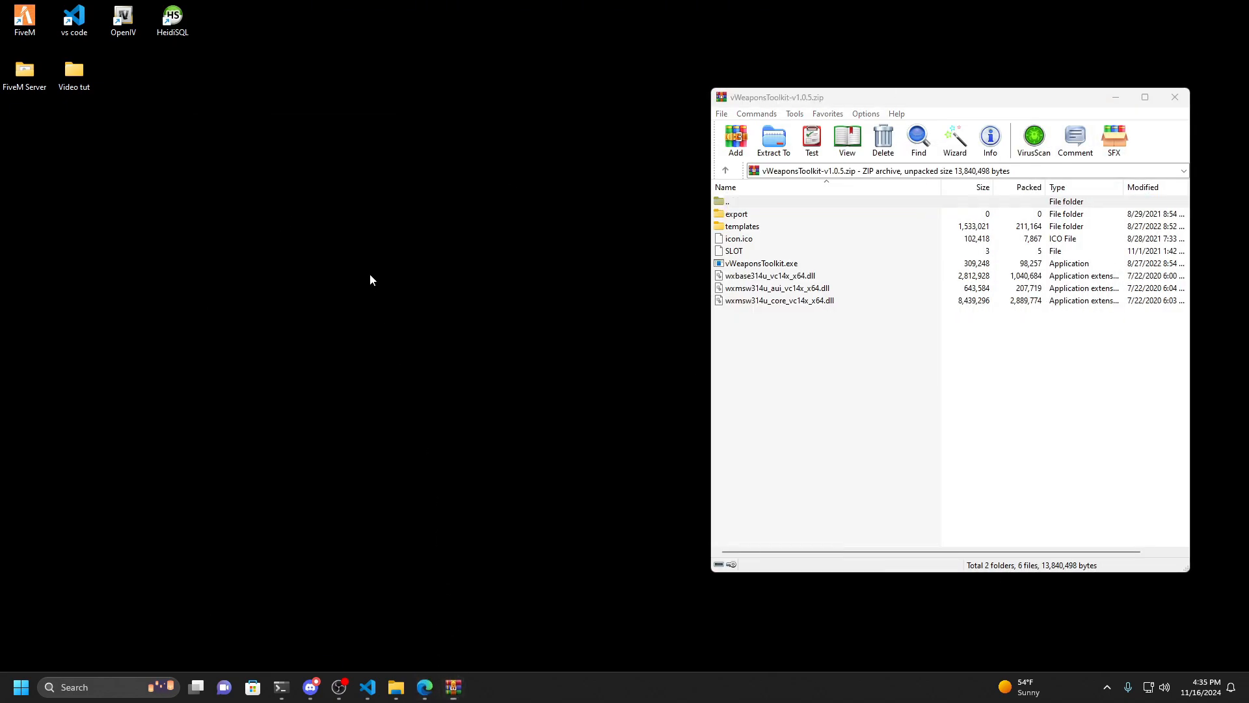
right_click(272, 196)
click(463, 224)
right_click(374, 212)
mouse_move(420, 286)
click(538, 291)
text(Weapons Tool)
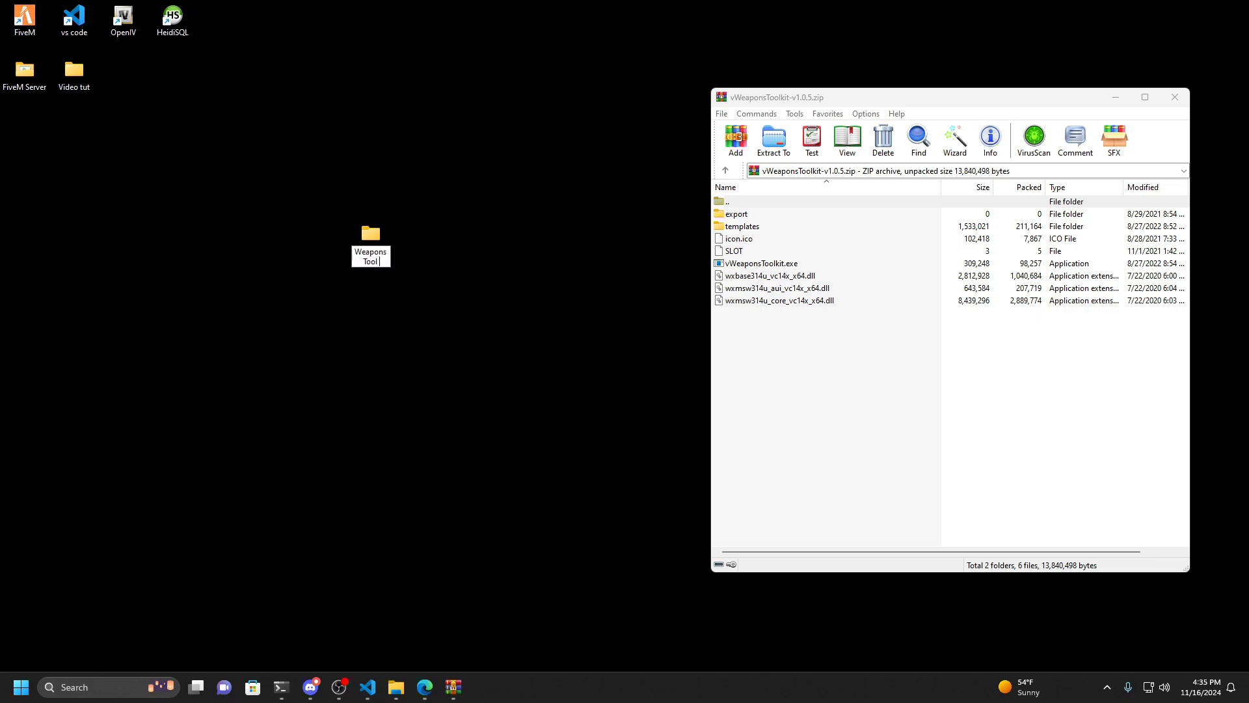
text( Kit)
key(Return)
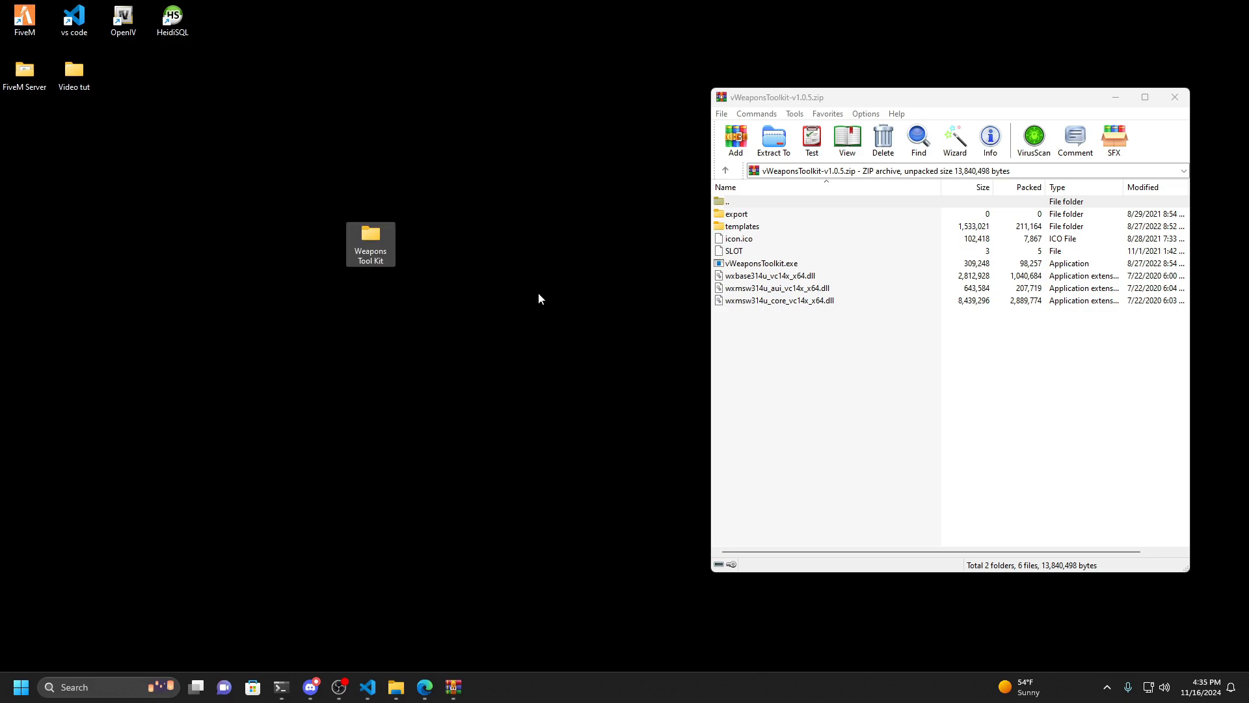
drag(384, 240, 140, 88)
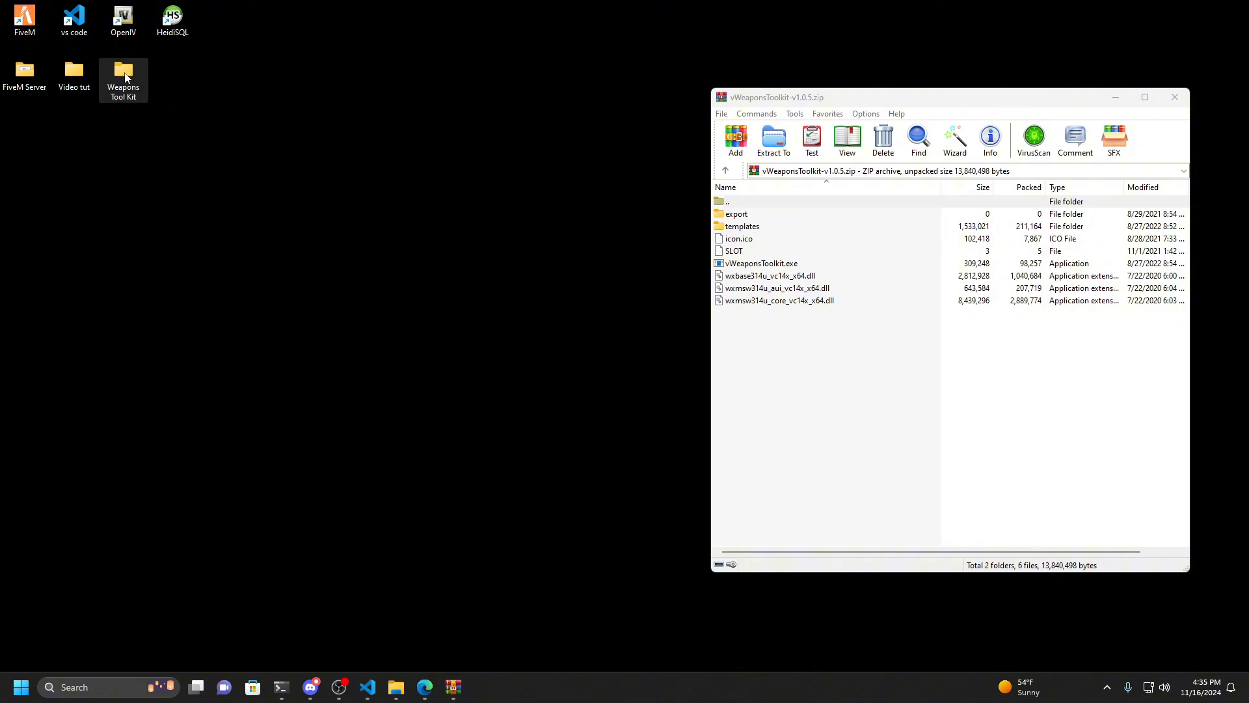
Extract all files and folders from the vWeaponsToolkit archive into the Weapons Tool Kit folder and close the archive.
drag(741, 318, 756, 224)
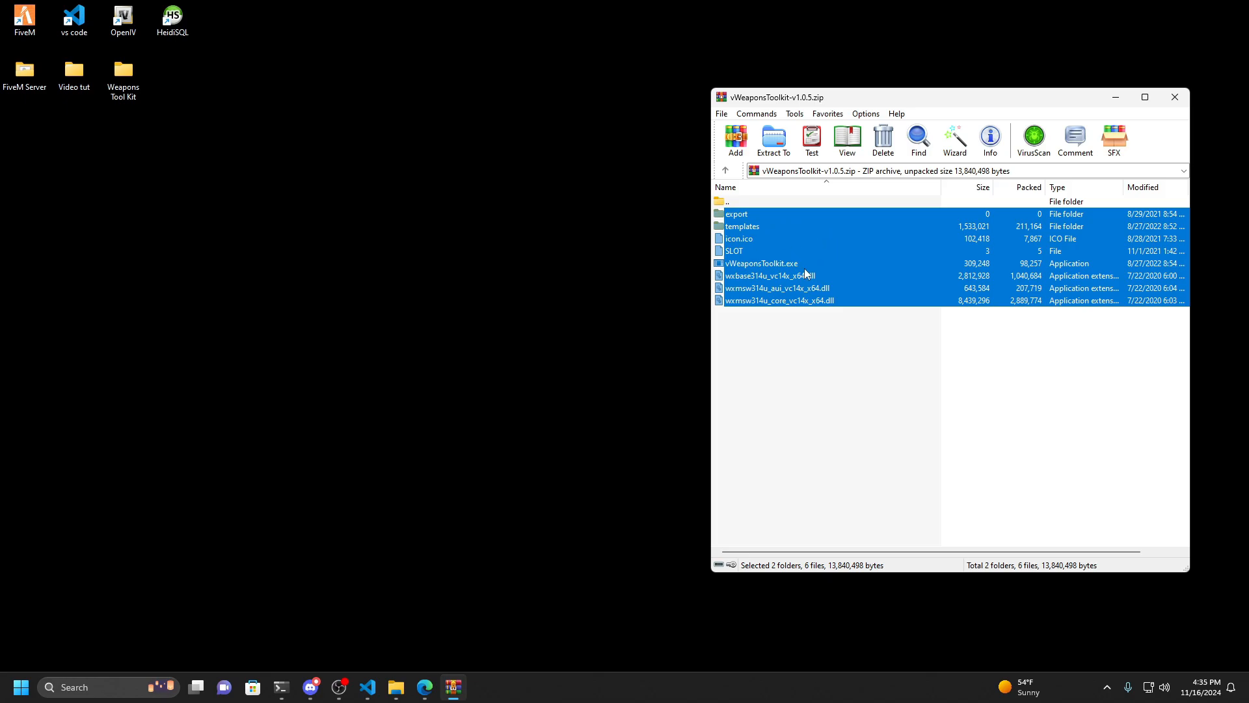
click(794, 330)
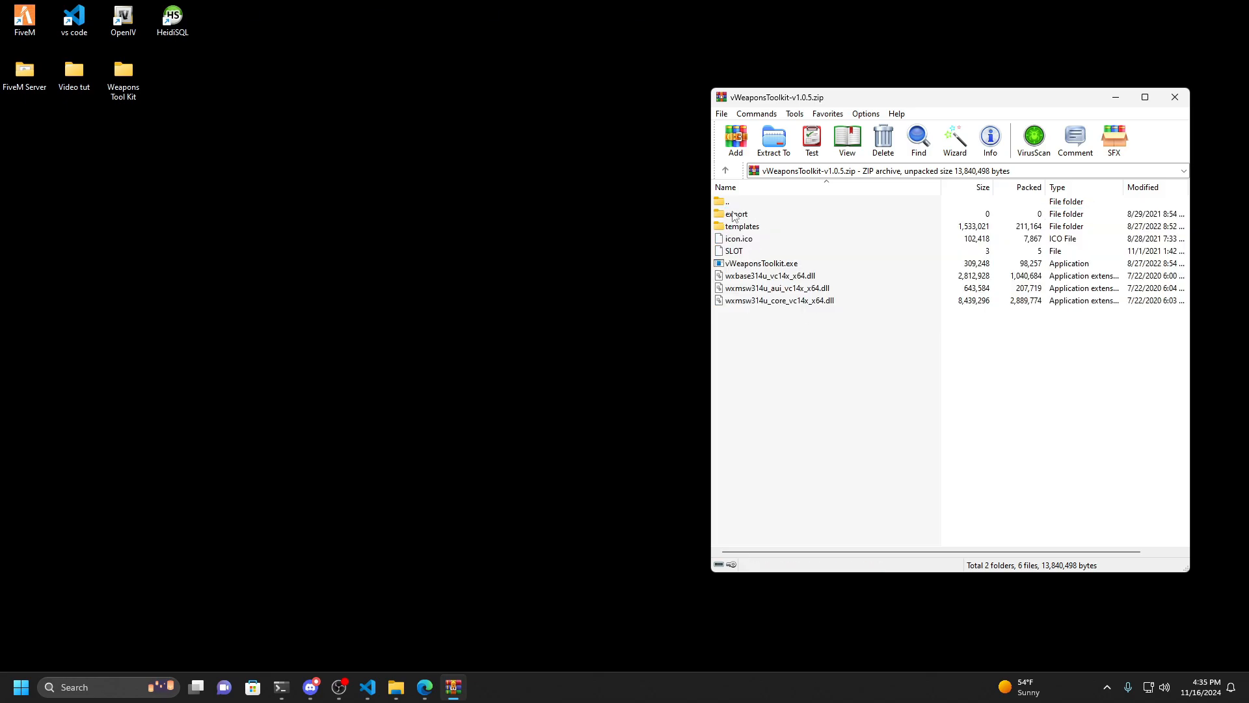
drag(758, 331, 132, 85)
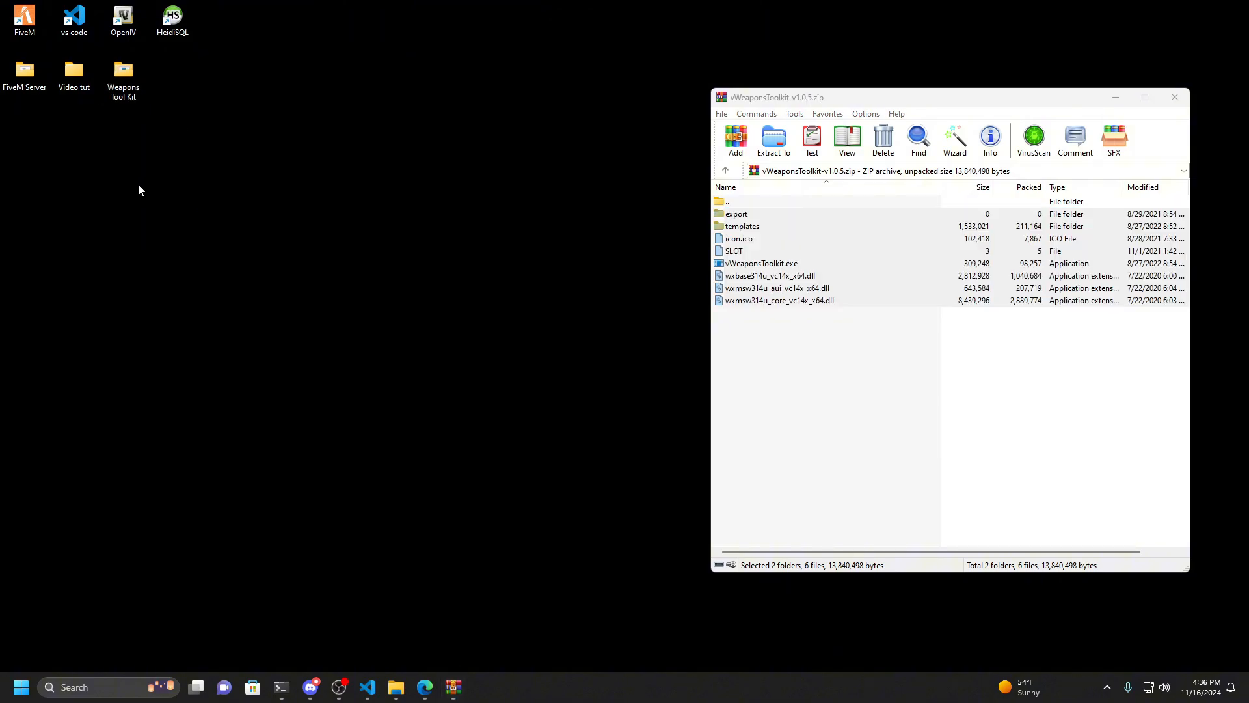
click(821, 342)
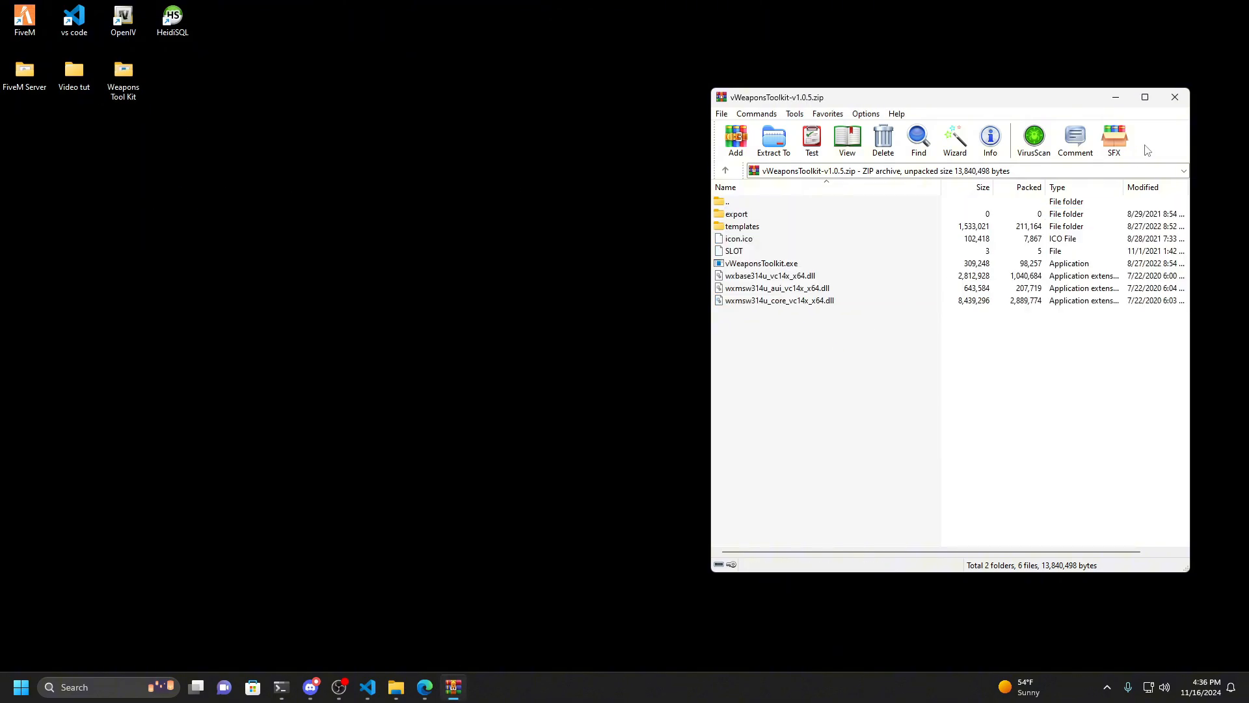
click(1175, 97)
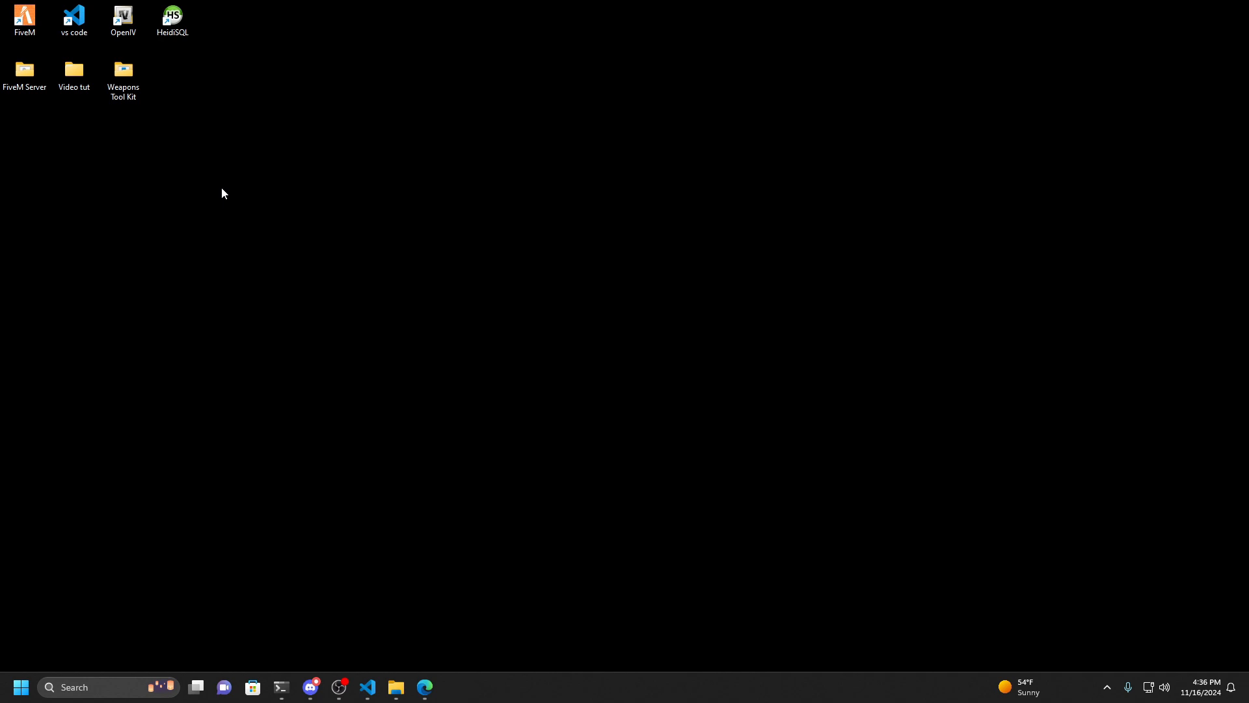
Launch vWeaponsToolkit.exe from the Weapons Tool Kit folder, allowing it to run despite the SmartScreen block.
double_click(124, 87)
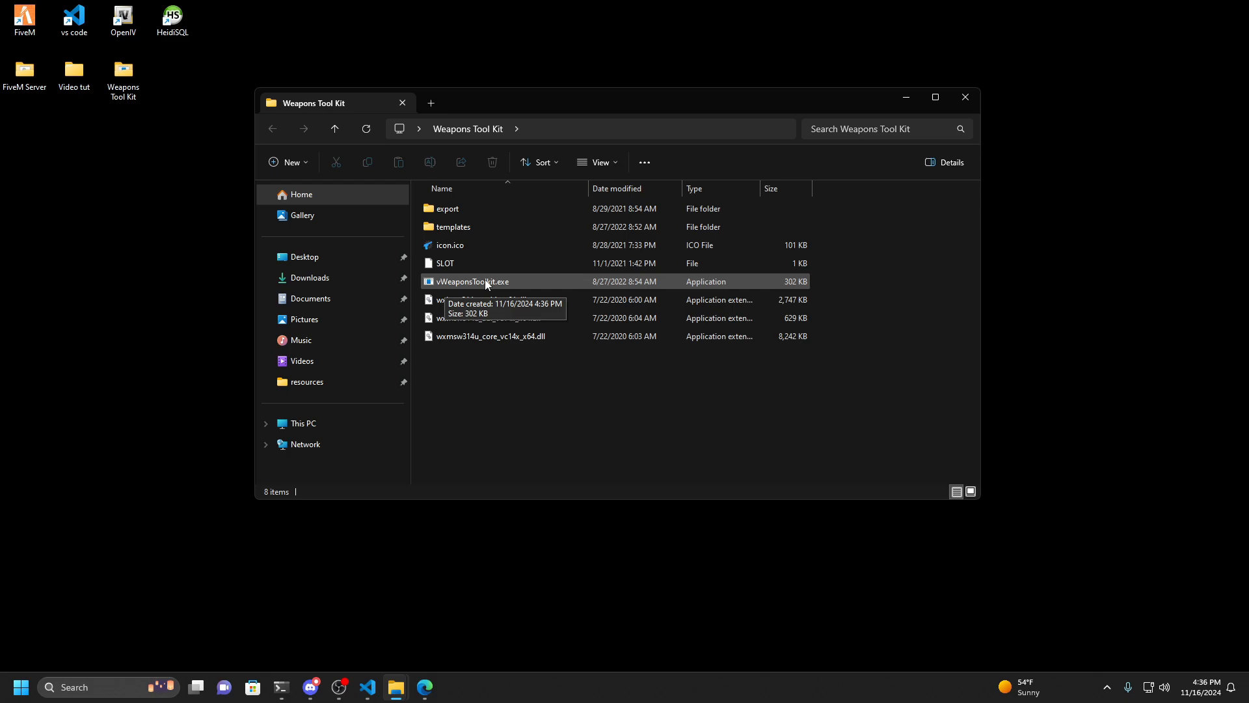
double_click(520, 283)
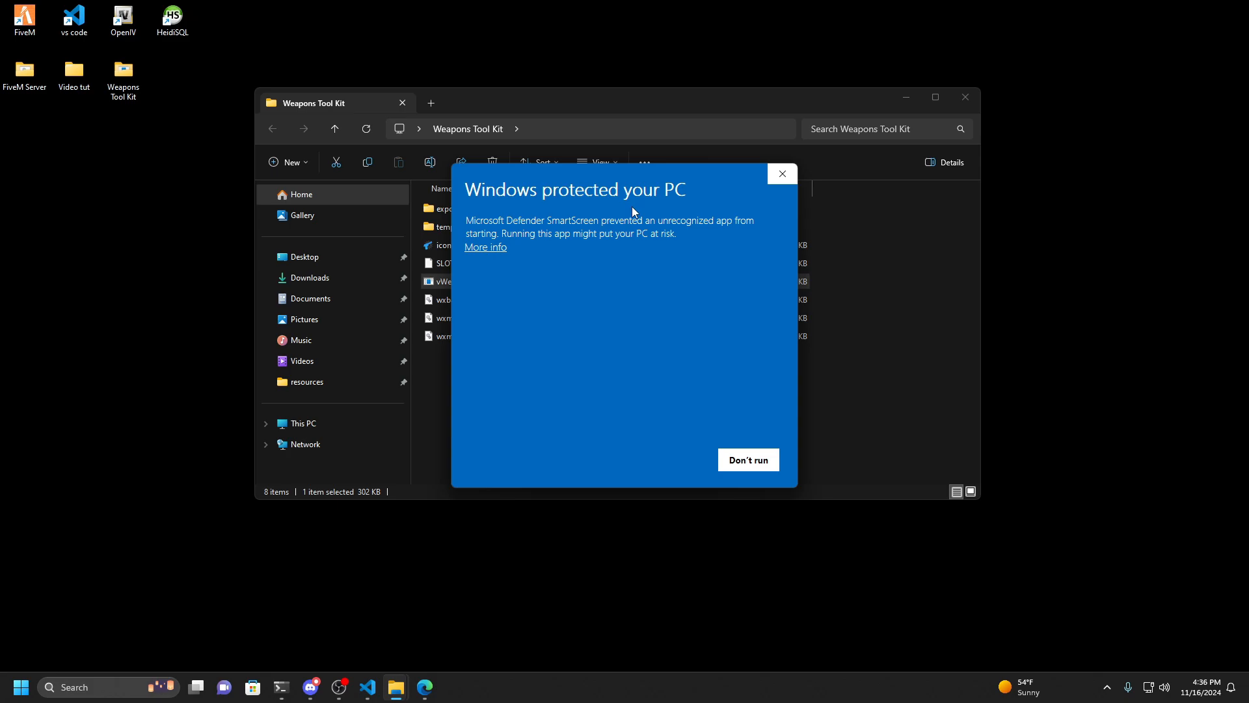
click(486, 247)
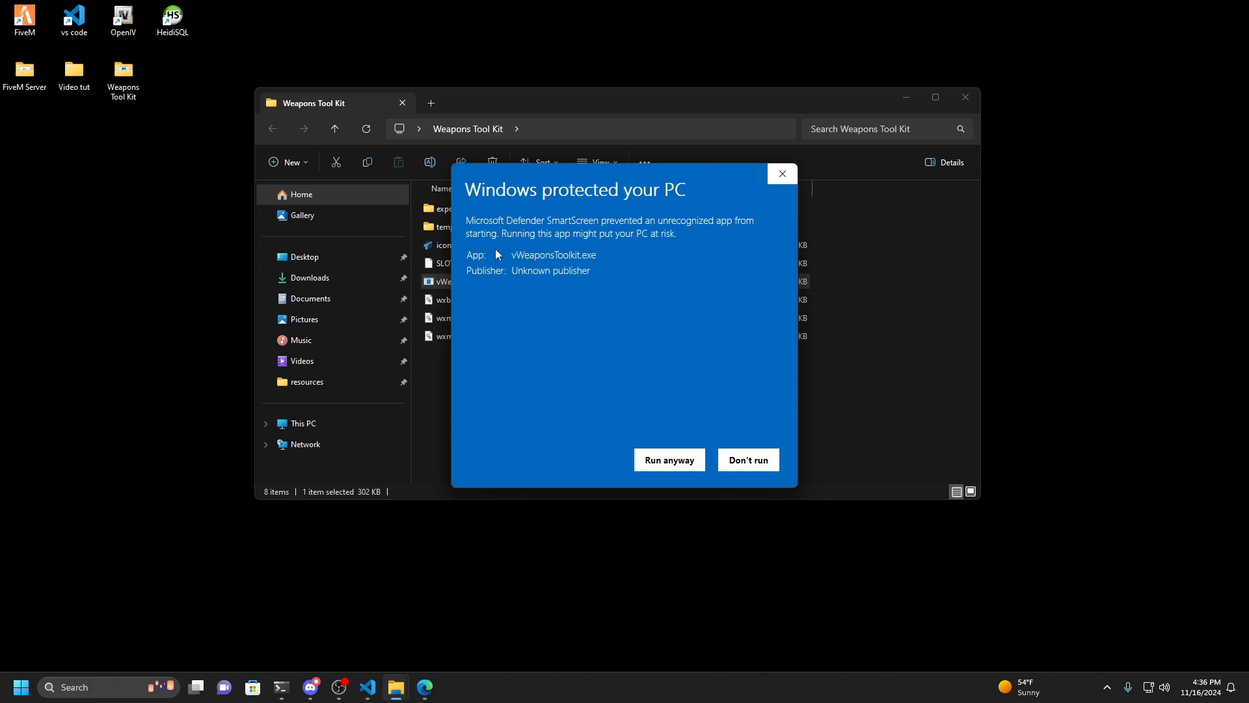
click(669, 465)
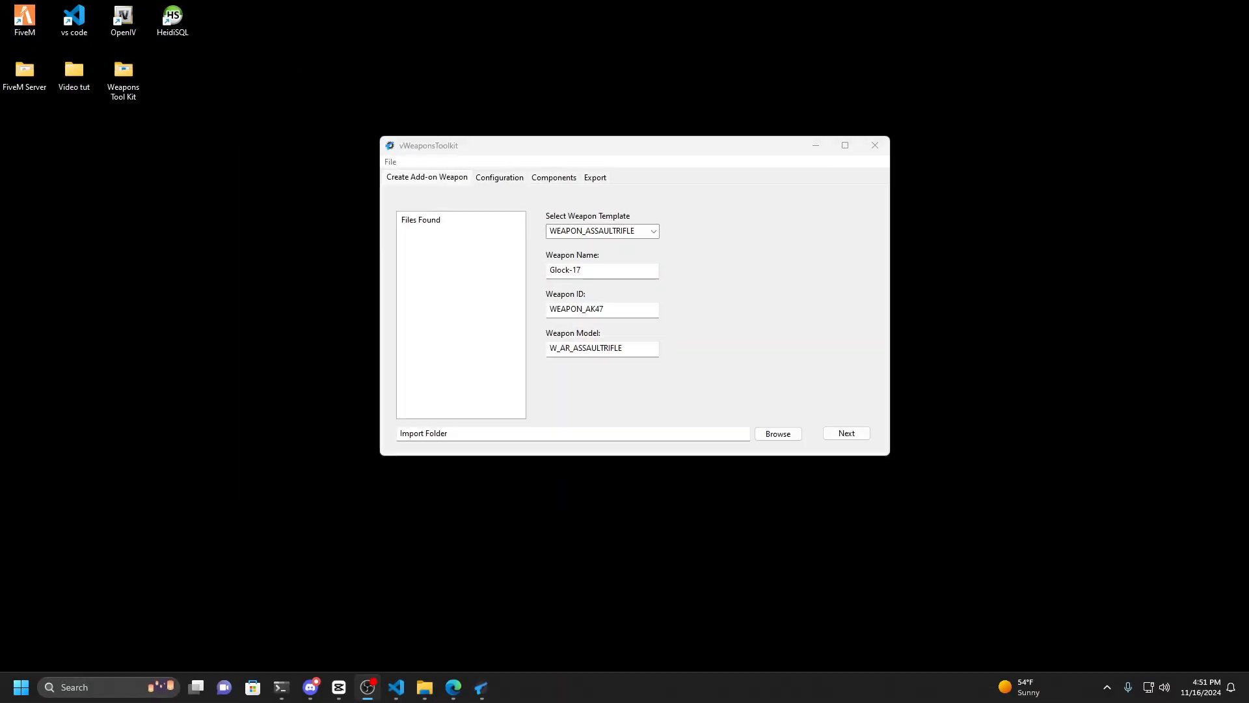
drag(641, 151, 634, 142)
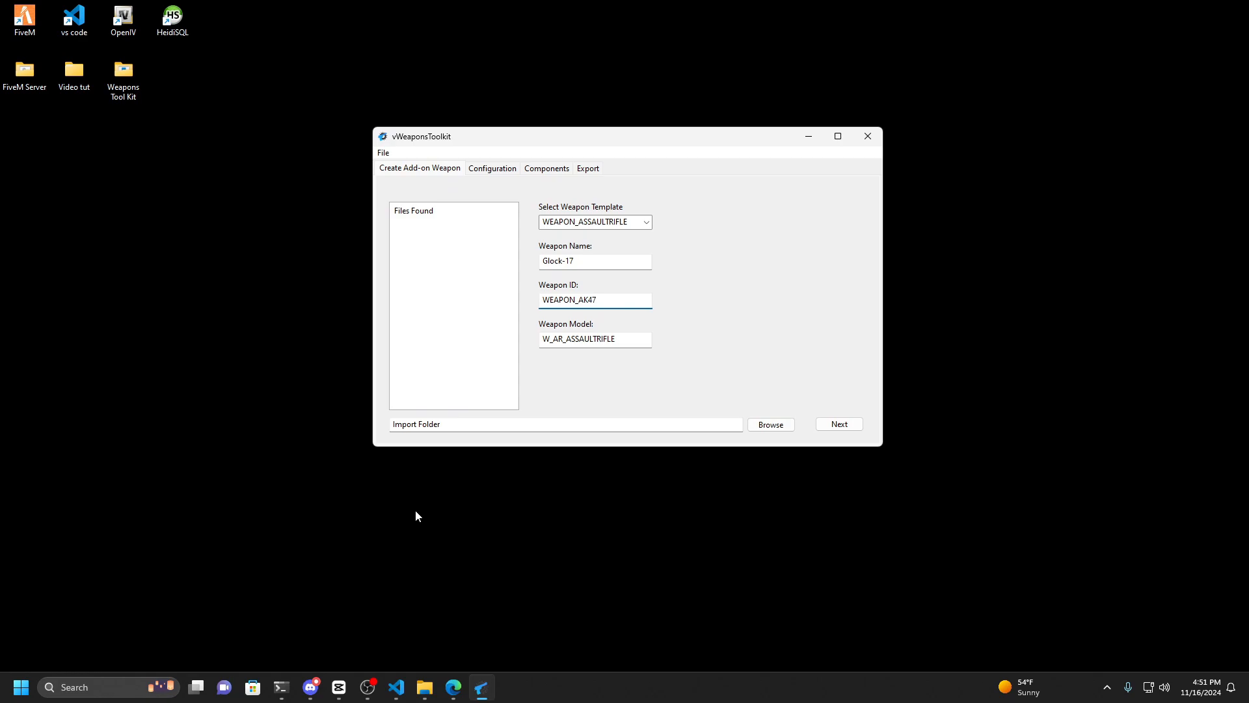
Switch to the browser and download version 1.2 of the Glock 17 | SP & FiveM mod from GTA5-Mods.
click(453, 688)
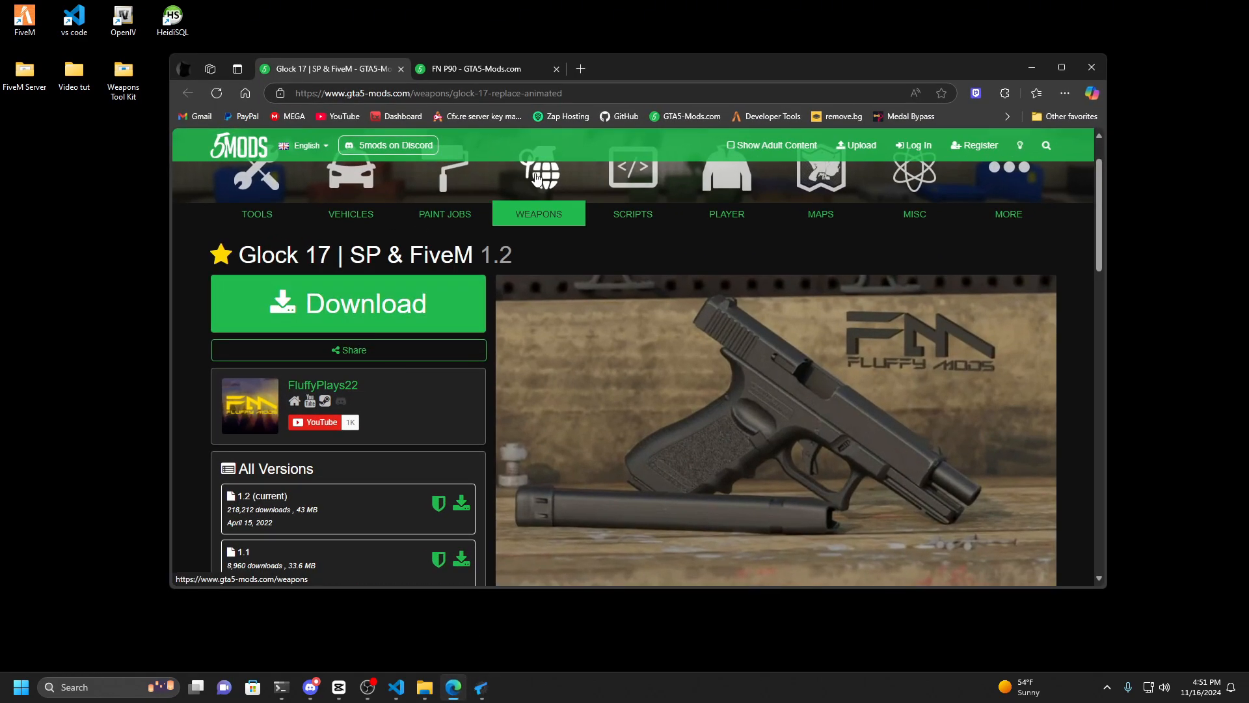
drag(240, 257, 478, 257)
click(546, 257)
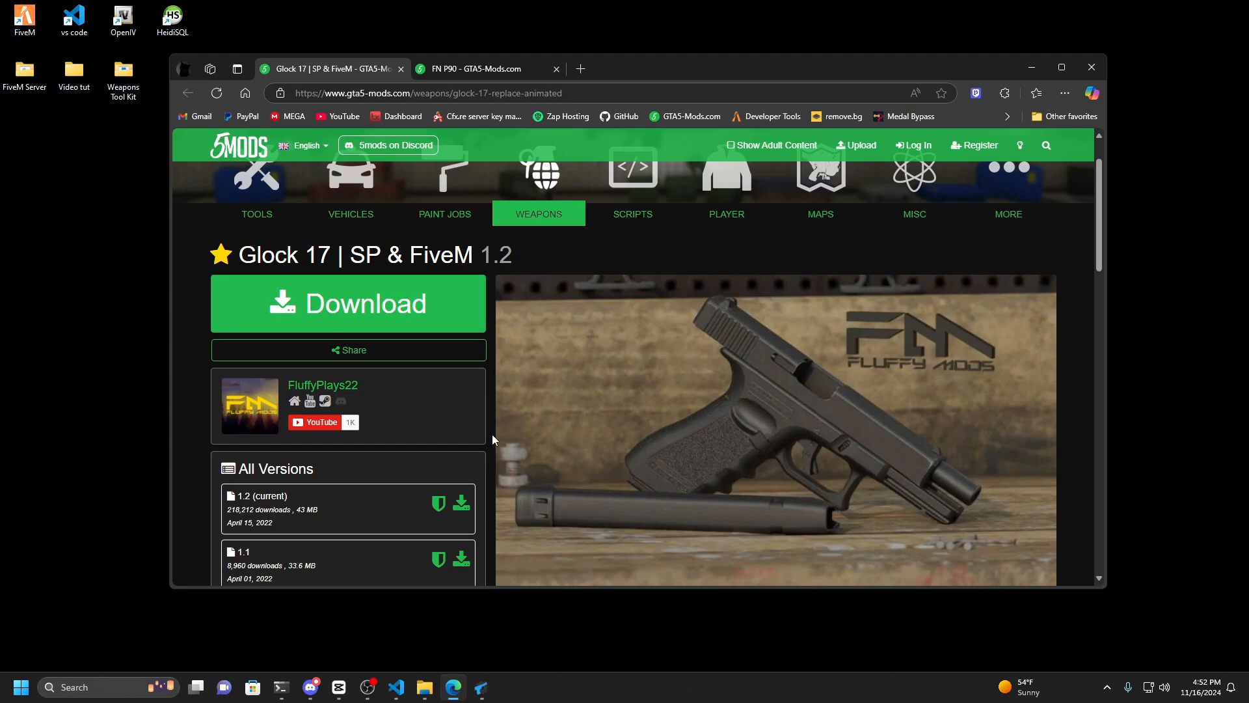
scroll(257, 400, down, 2)
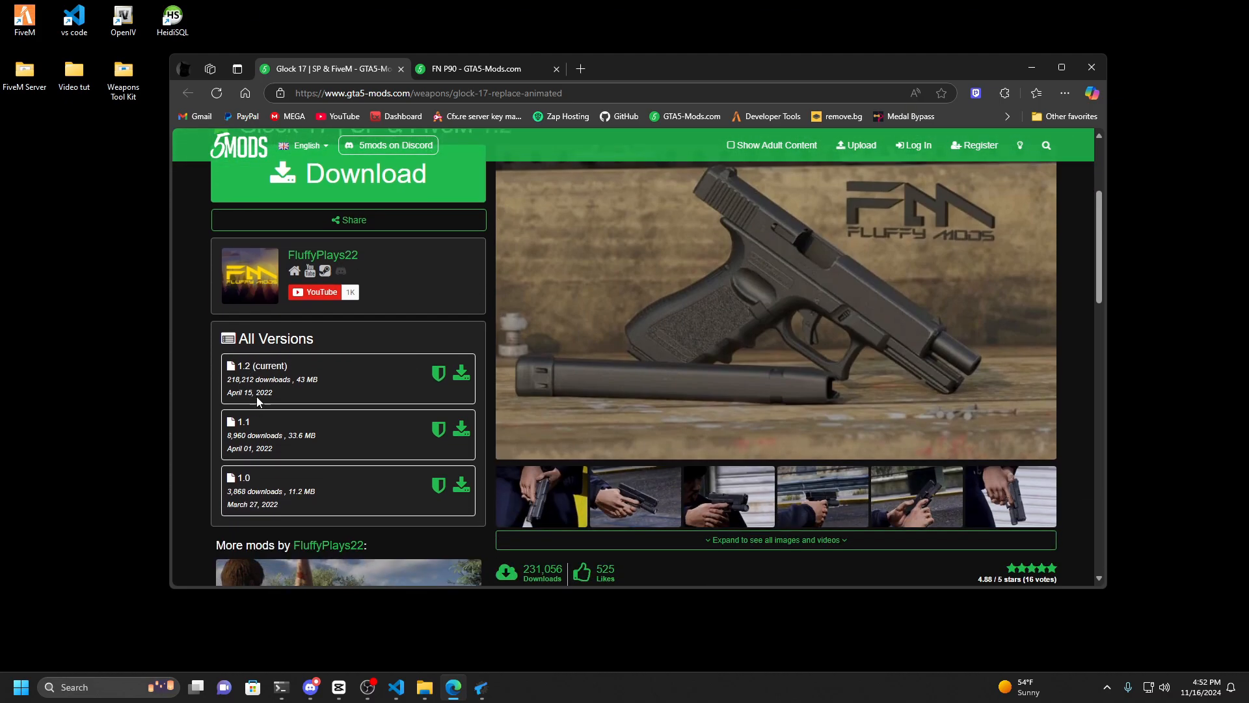
click(462, 376)
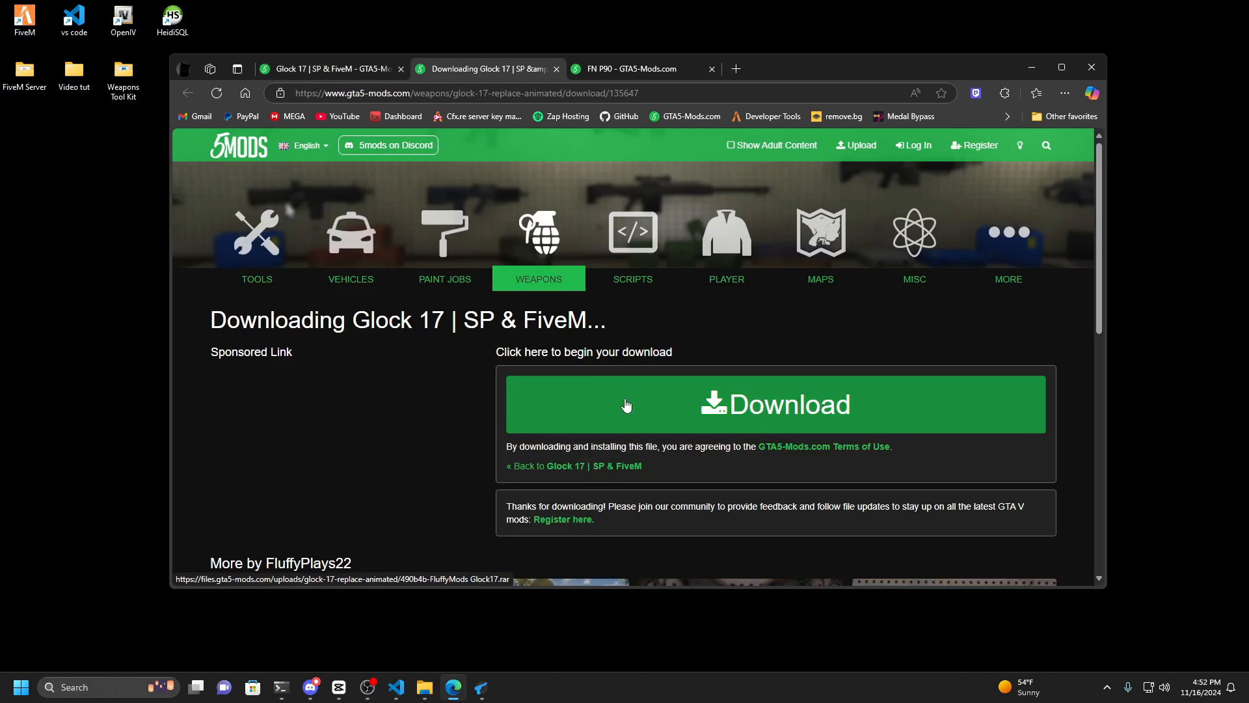
click(715, 404)
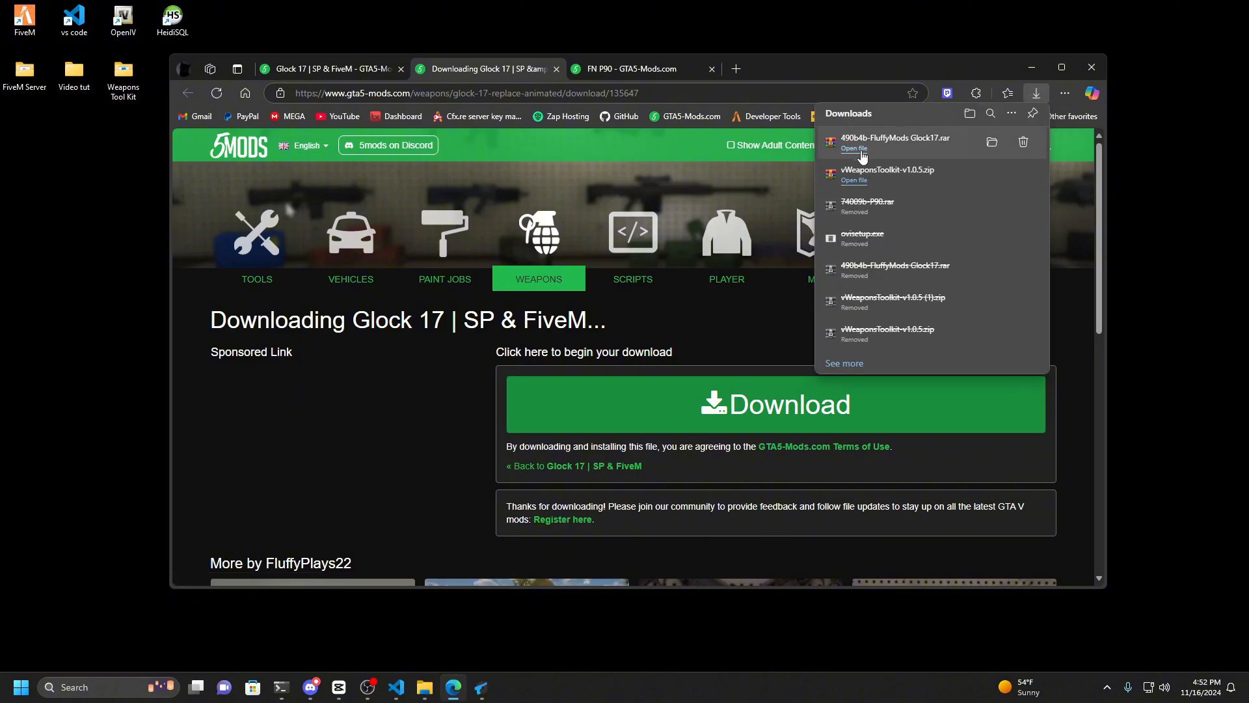
Open the downloaded FluffyMods Glock17 archive and minimize the browser and vWeaponsToolkit windows.
click(859, 151)
click(1029, 69)
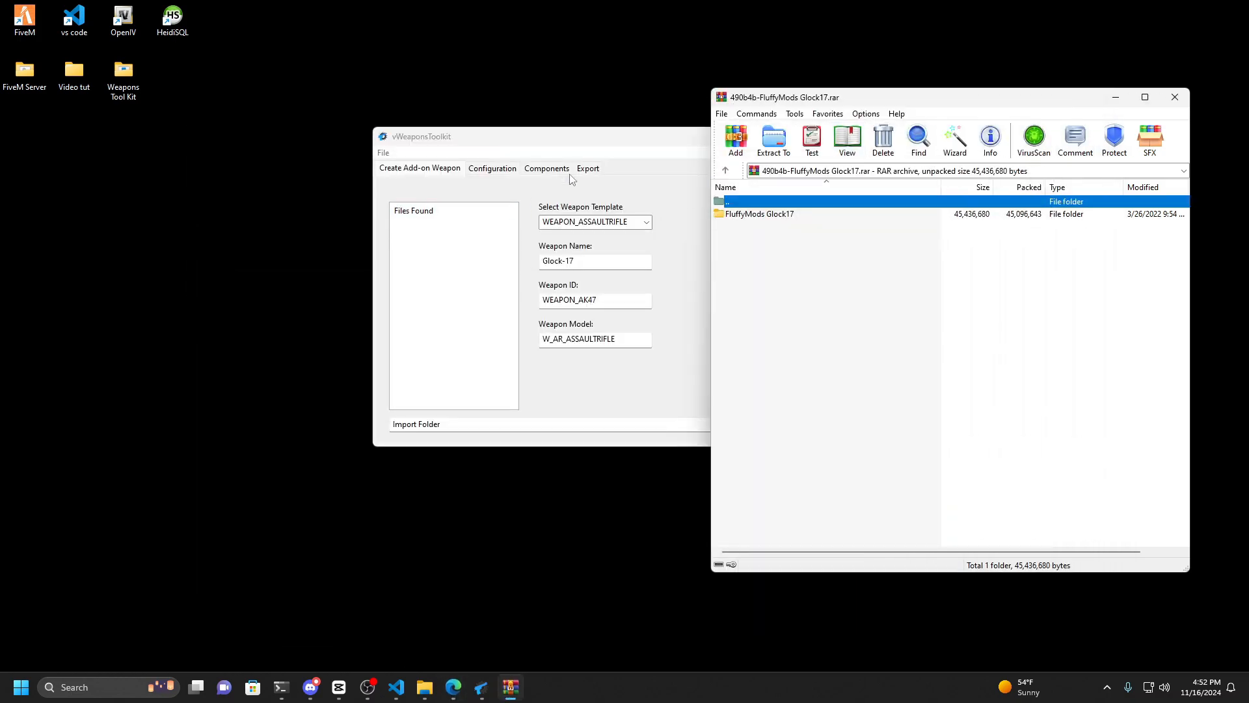
click(608, 138)
click(810, 136)
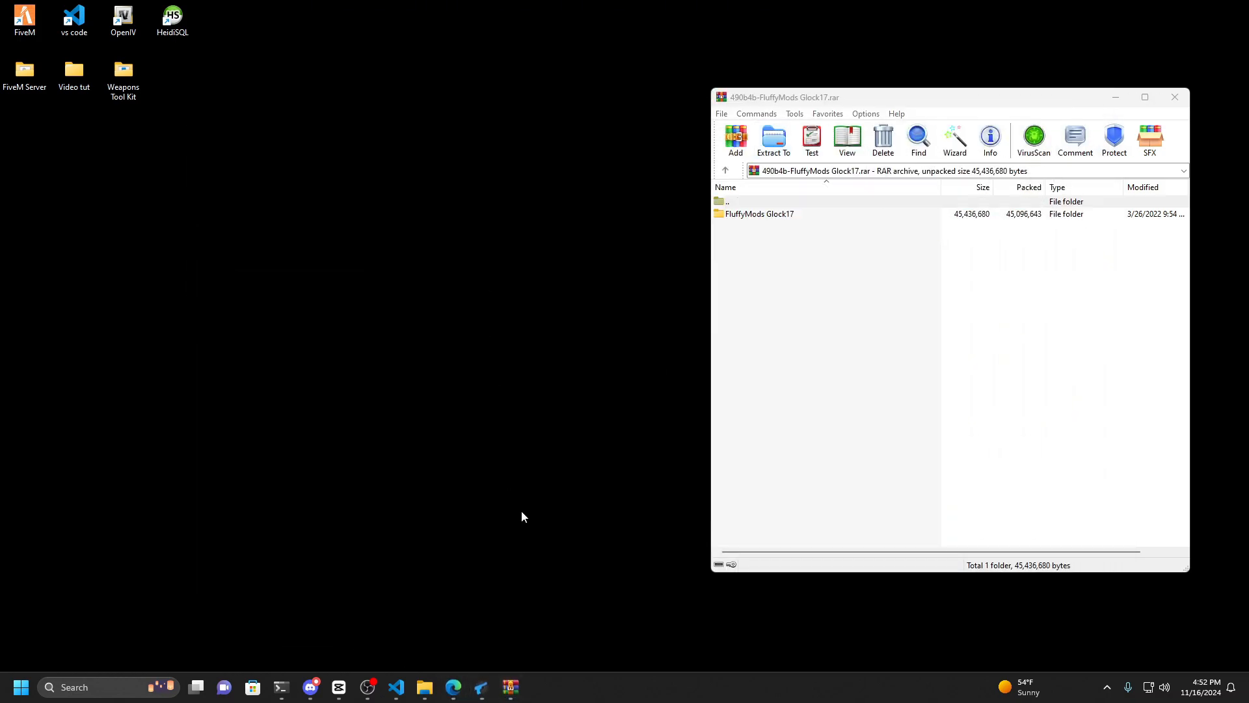
Delete the FluffyMods Glock17 and P90 RAR archives from the desktop's Video tut folder, and move the folder window aside.
right_click(276, 204)
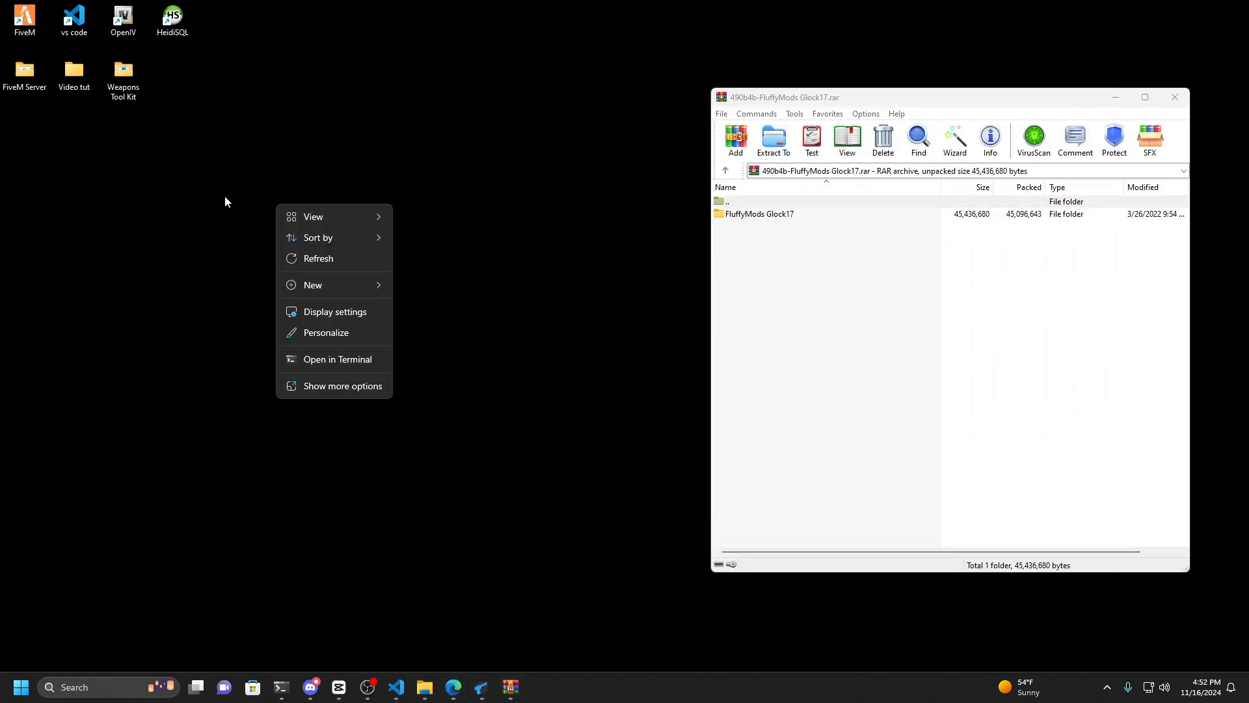
click(224, 196)
double_click(74, 72)
click(527, 253)
shift+click(552, 234)
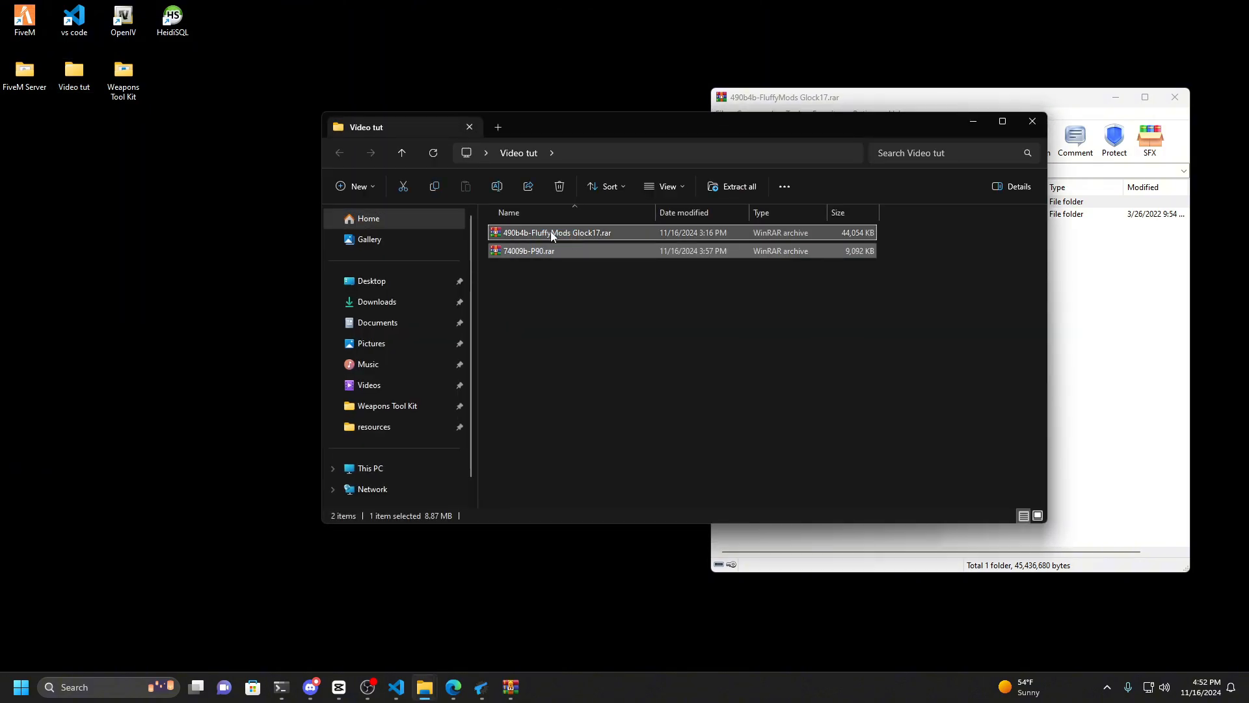
key(Delete)
drag(699, 134, 566, 114)
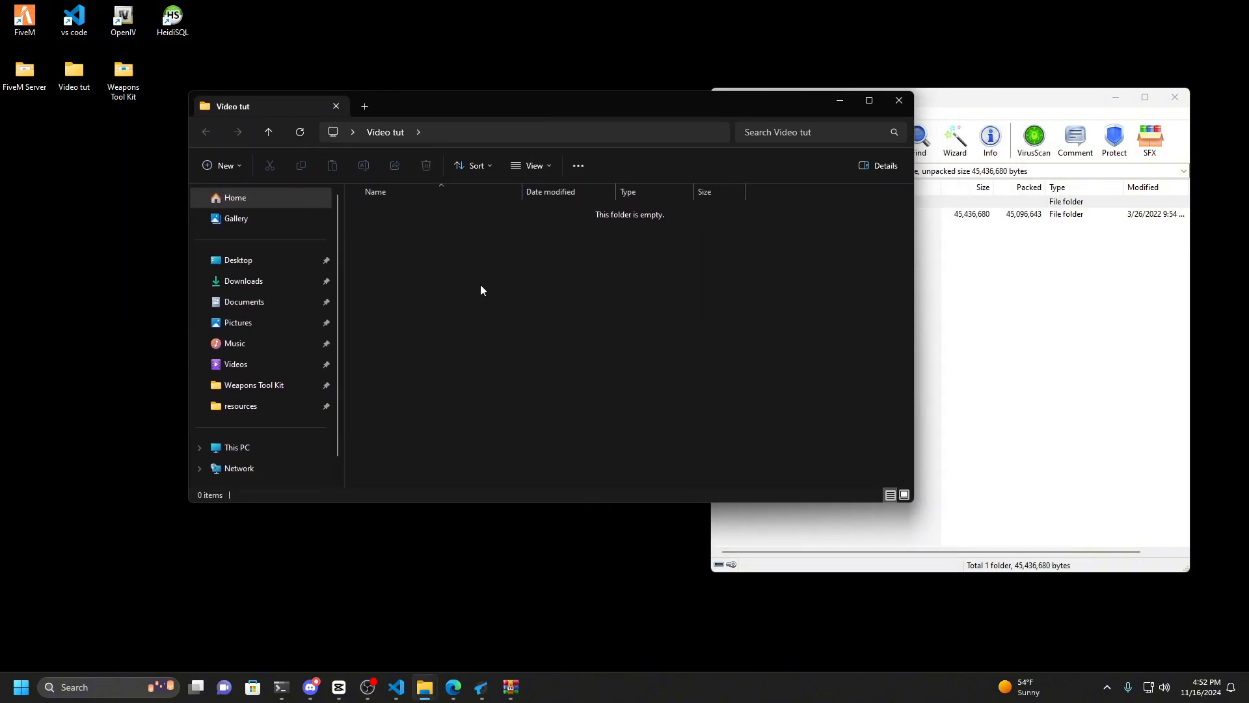
Create a folder named Glock-17 inside the Video tut folder and open it.
right_click(467, 280)
mouse_move(504, 360)
click(697, 361)
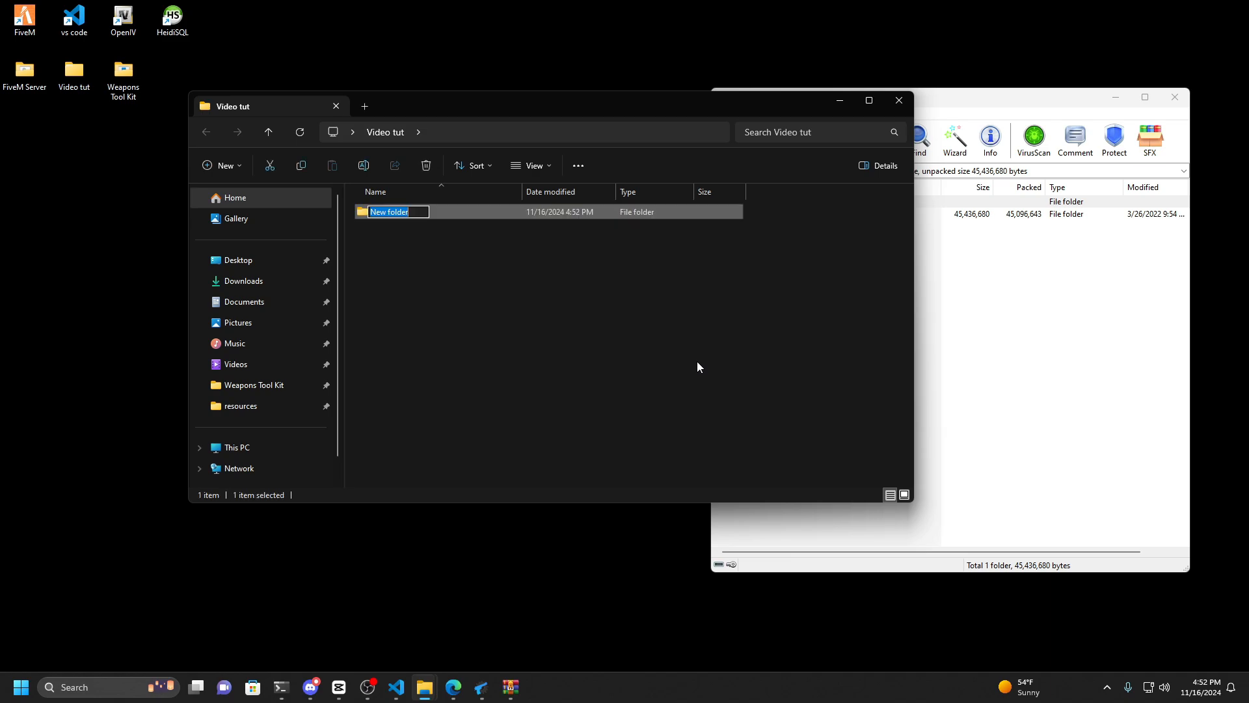
text(Glock-17)
key(Return)
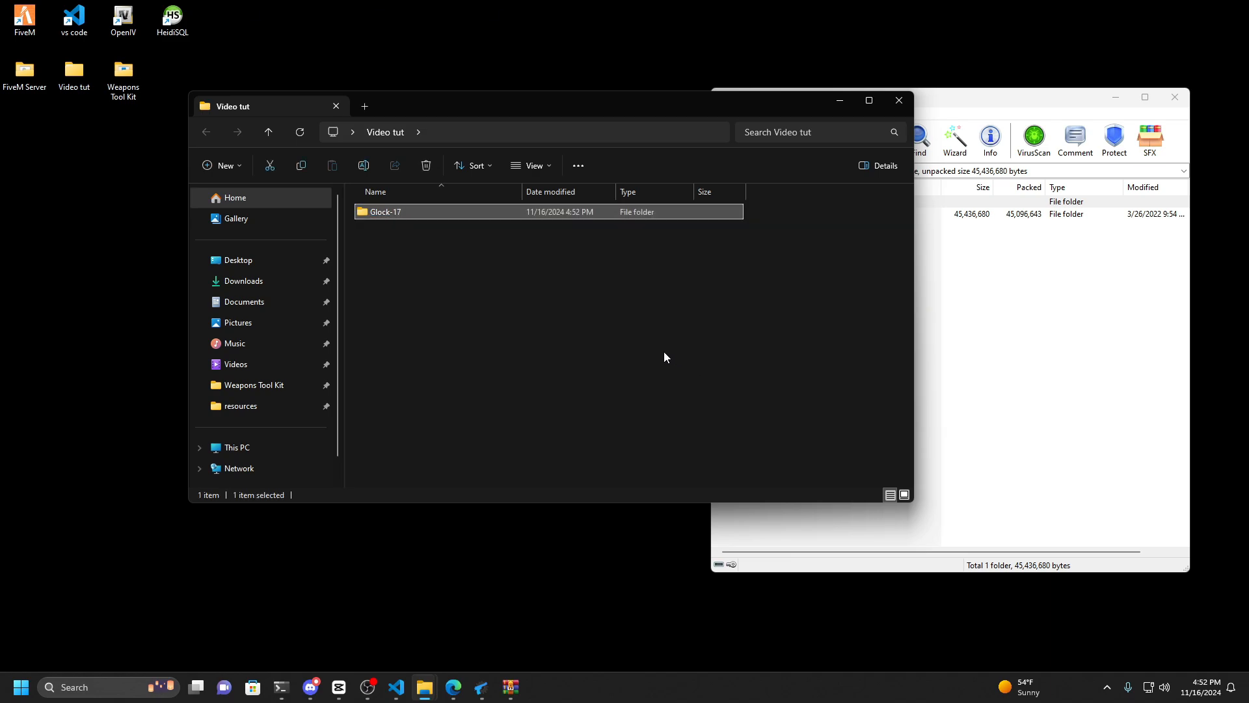
double_click(408, 217)
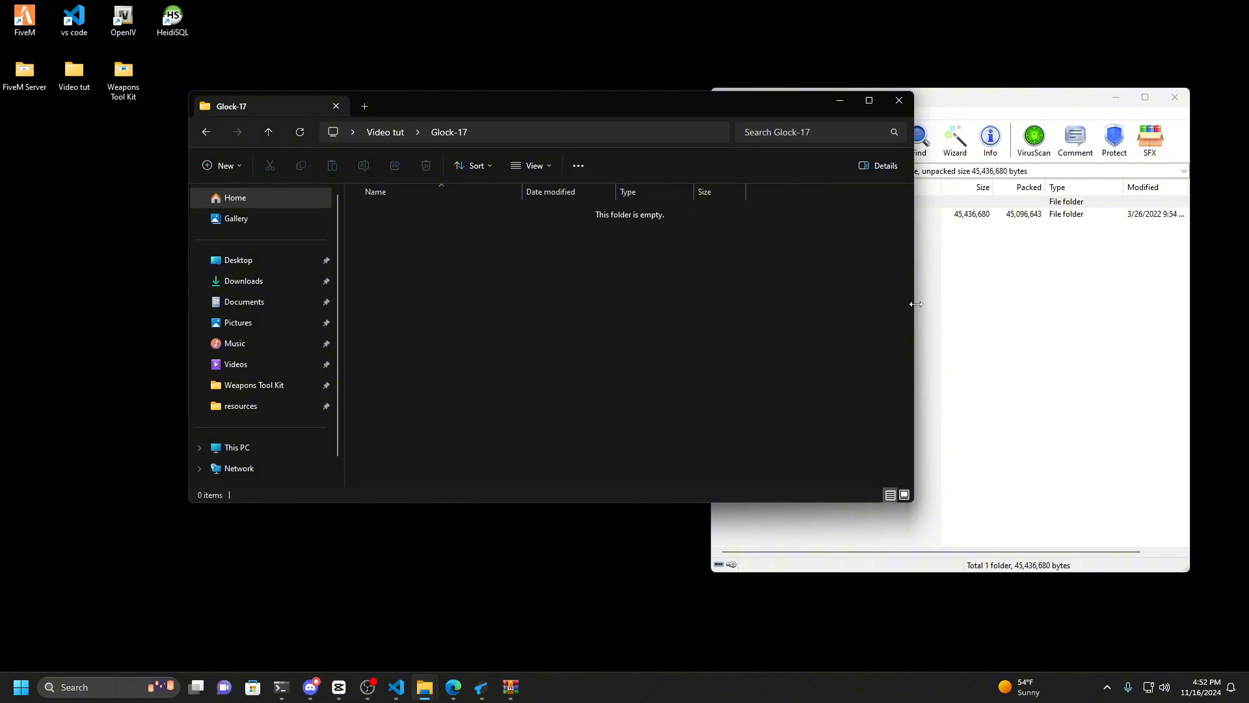
Move the Glock-17 folder window clear of the archive and browse the archive to FluffyMods Glock17, FiveM, Glock17, stream, CombatPistol.
click(948, 311)
drag(617, 104, 457, 96)
click(887, 312)
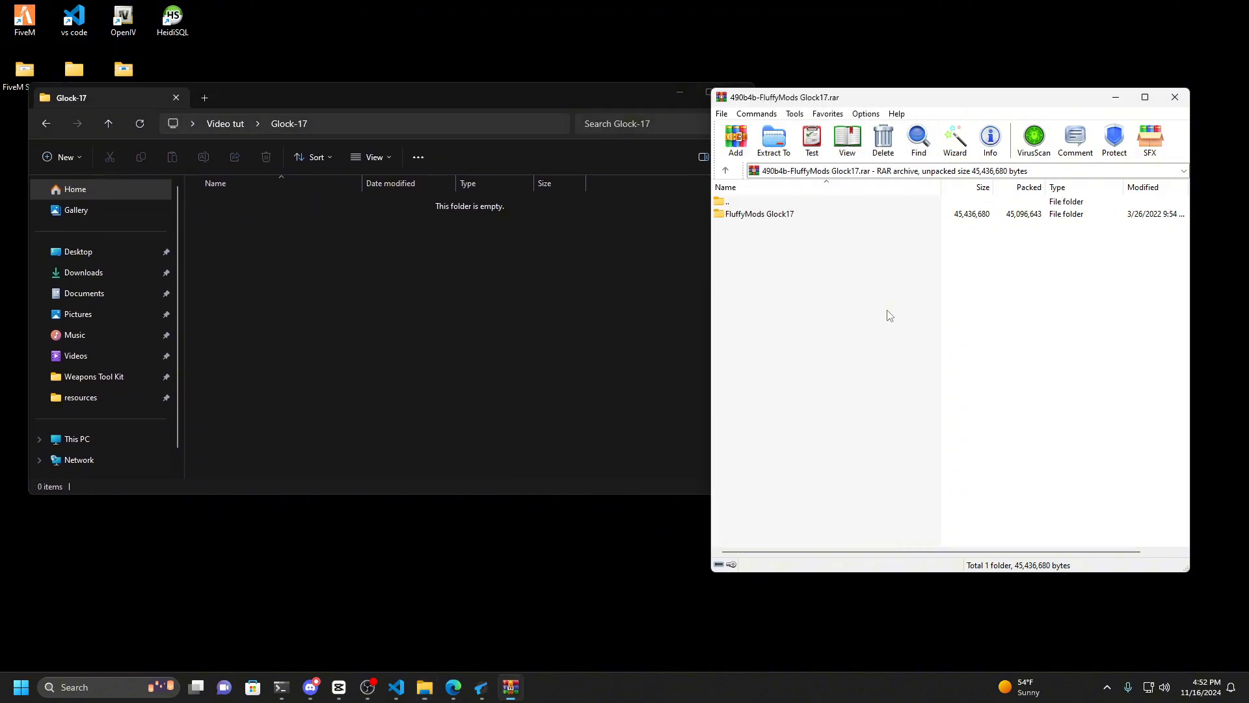
double_click(753, 220)
click(725, 170)
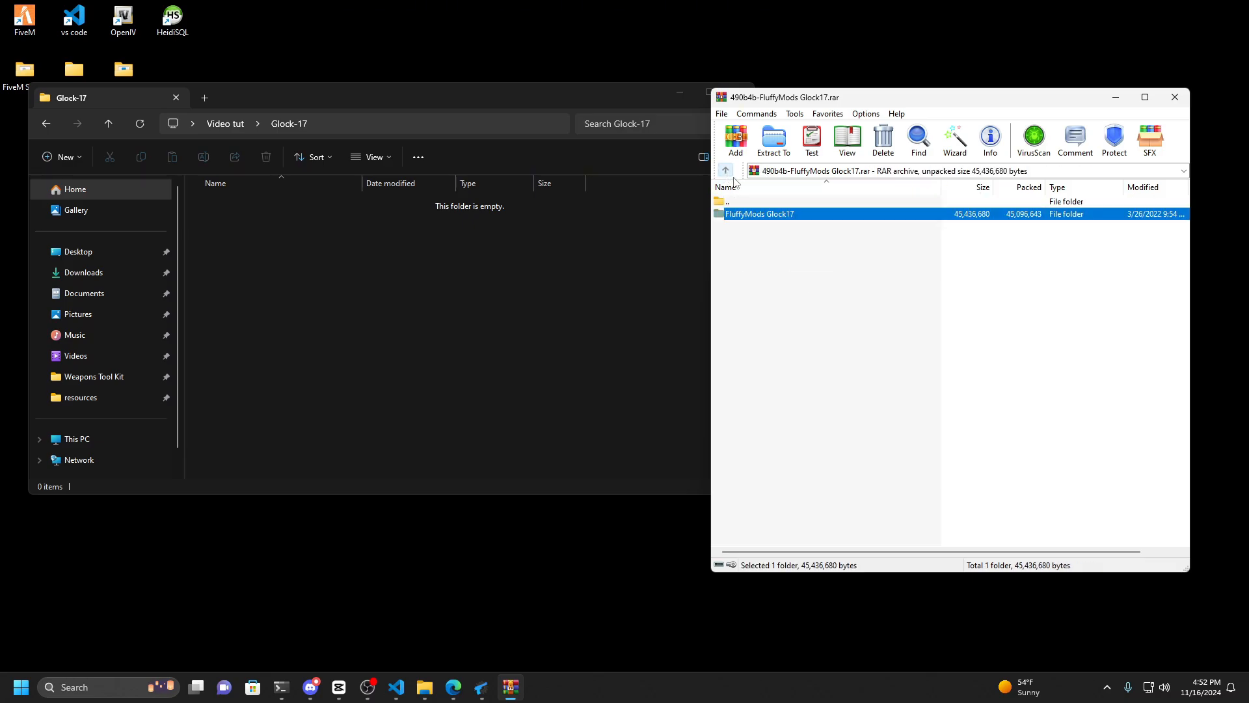
double_click(753, 218)
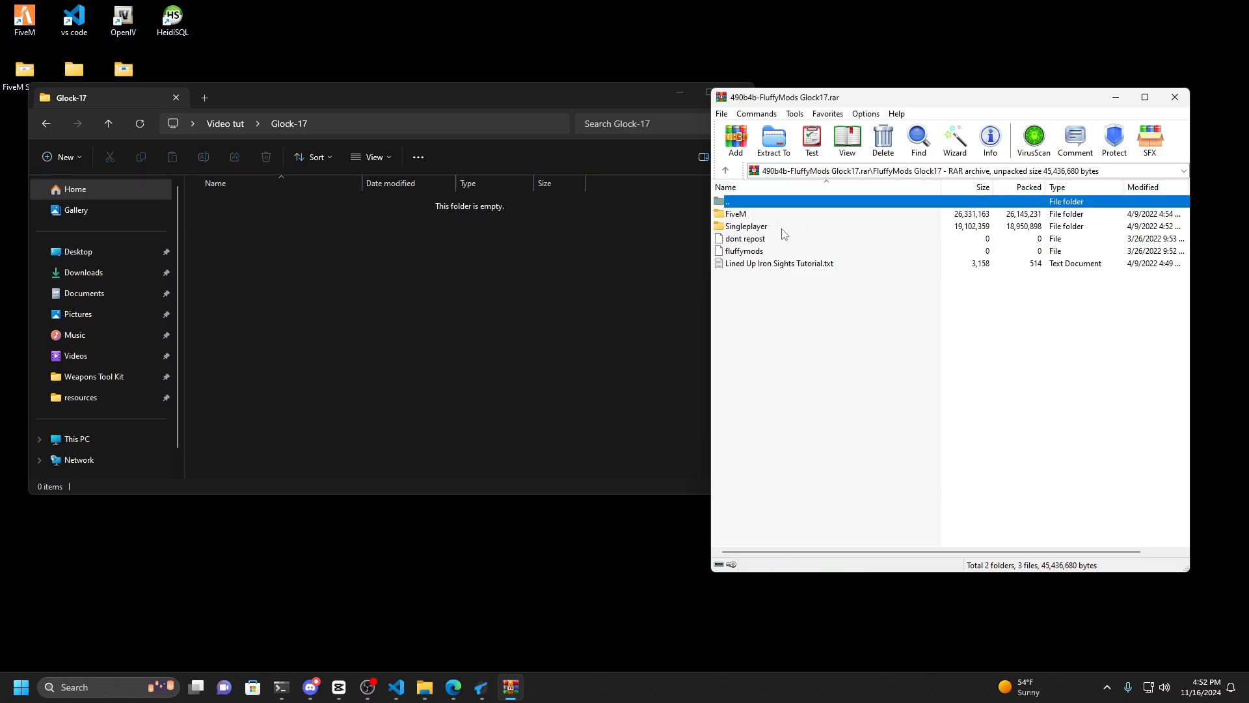
double_click(747, 214)
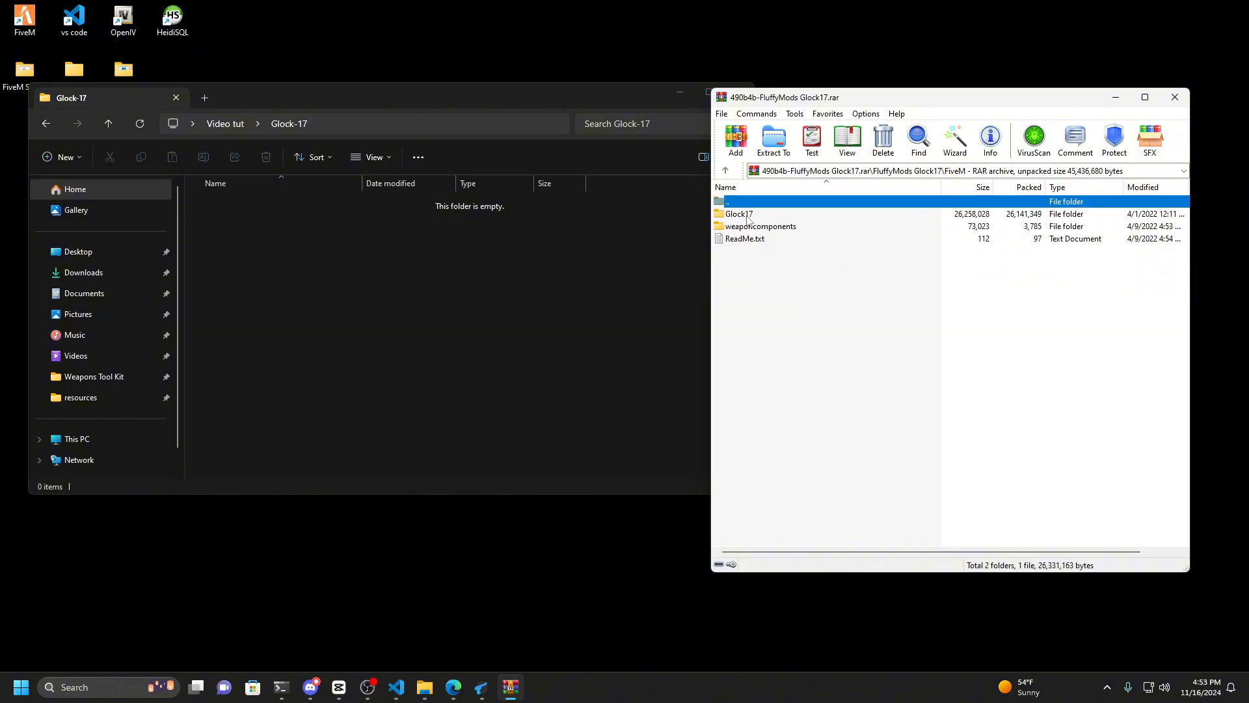
double_click(747, 215)
double_click(757, 215)
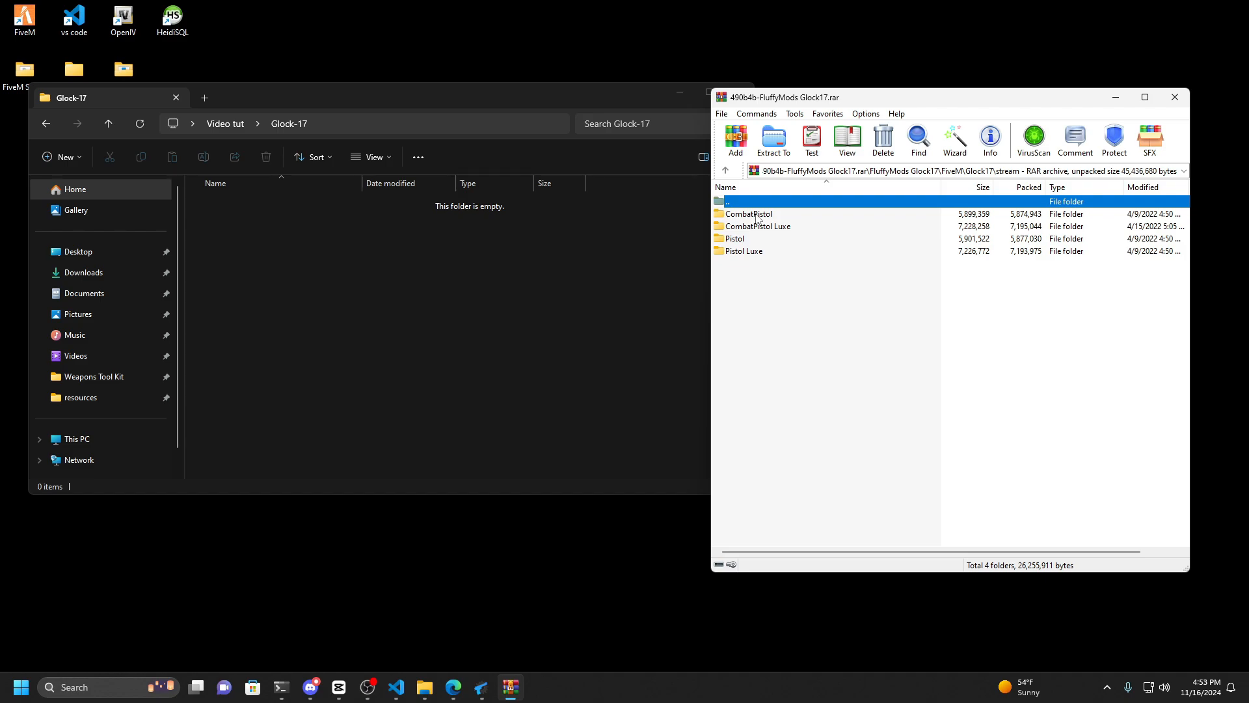
drag(740, 263, 769, 214)
click(776, 262)
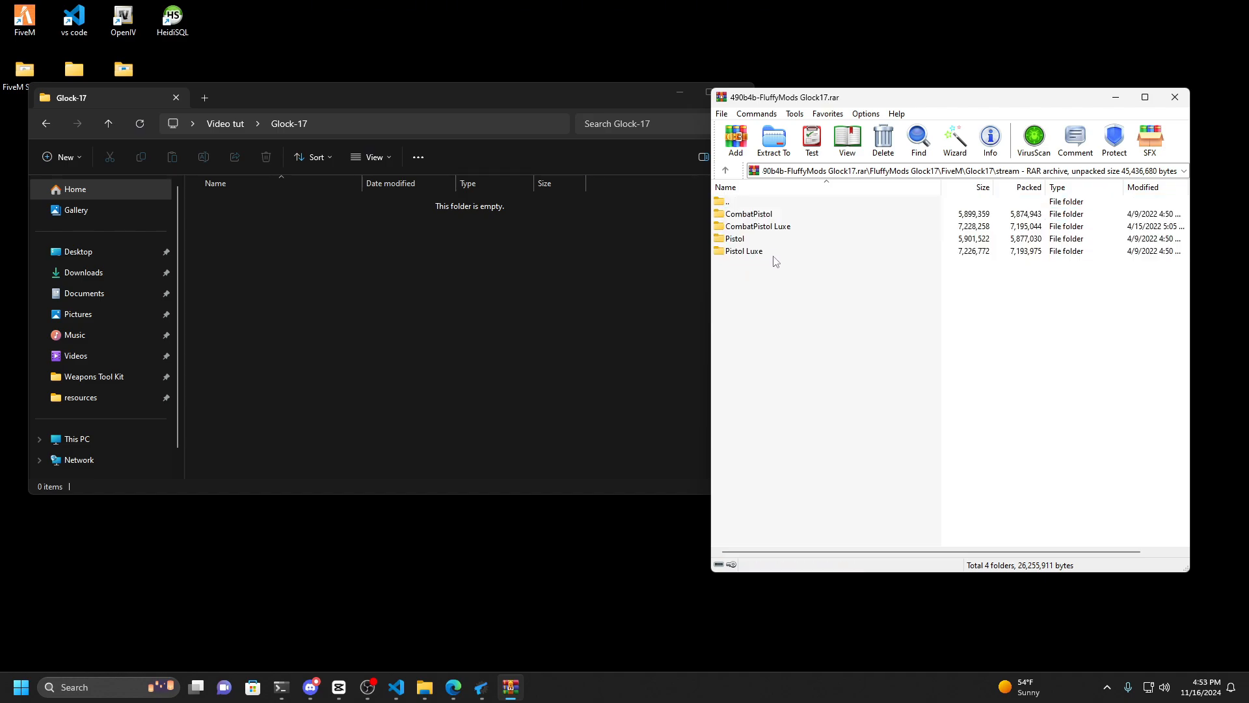
double_click(765, 215)
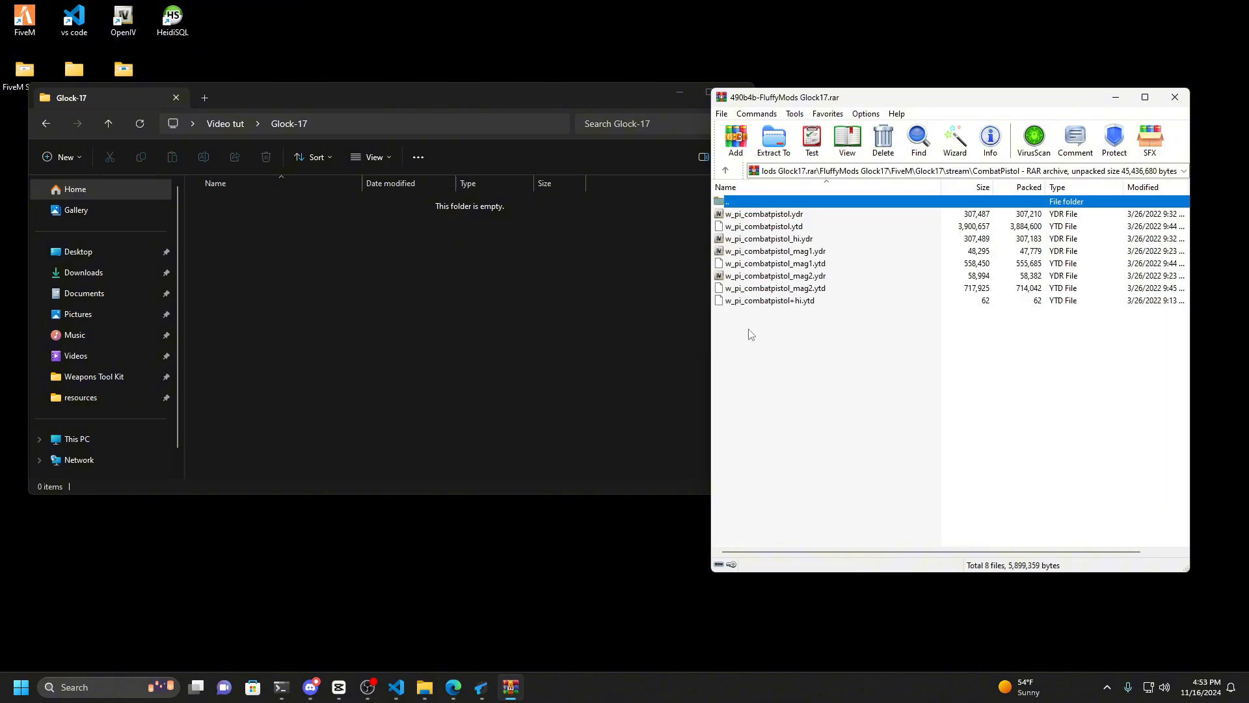
Extract all the CombatPistol YDR and YTD files from the archive into the Glock-17 folder.
drag(749, 332, 781, 221)
drag(752, 323, 411, 369)
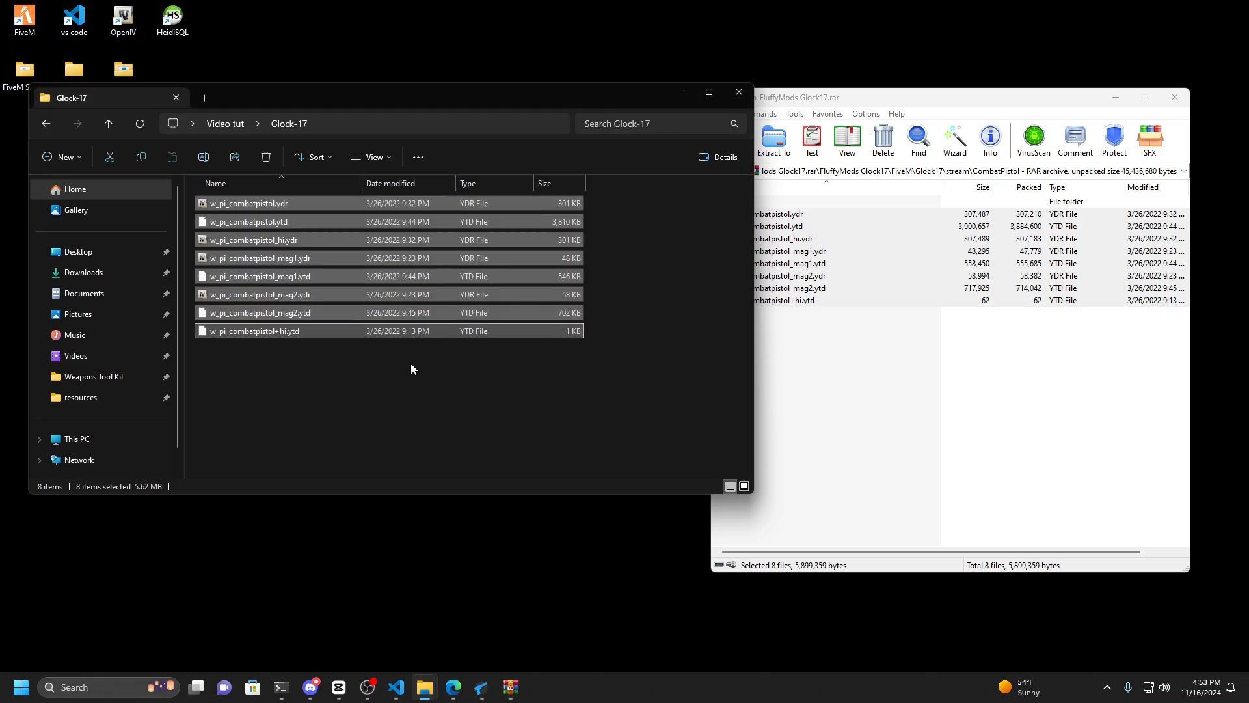
click(416, 373)
click(813, 338)
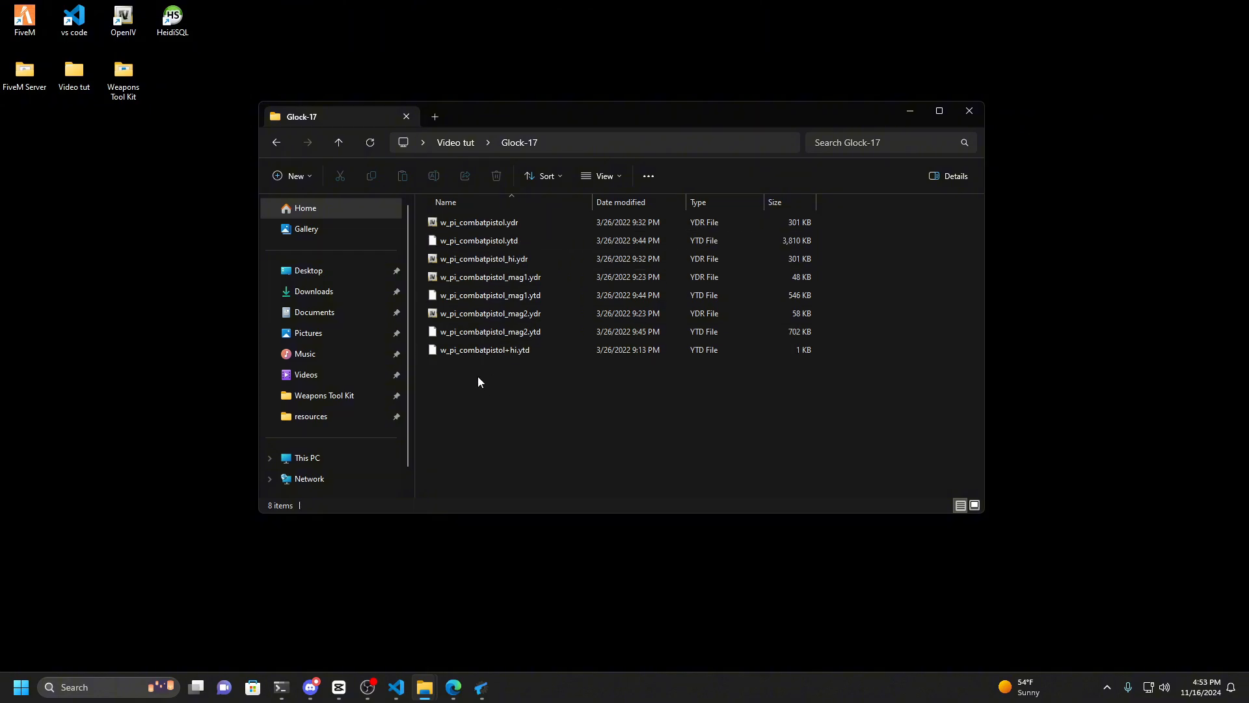
Rename w_pi_combatpistol.ydr to w_pi_glock17.ydr and select the new base name for reuse on the other files.
drag(477, 376, 522, 363)
click(490, 226)
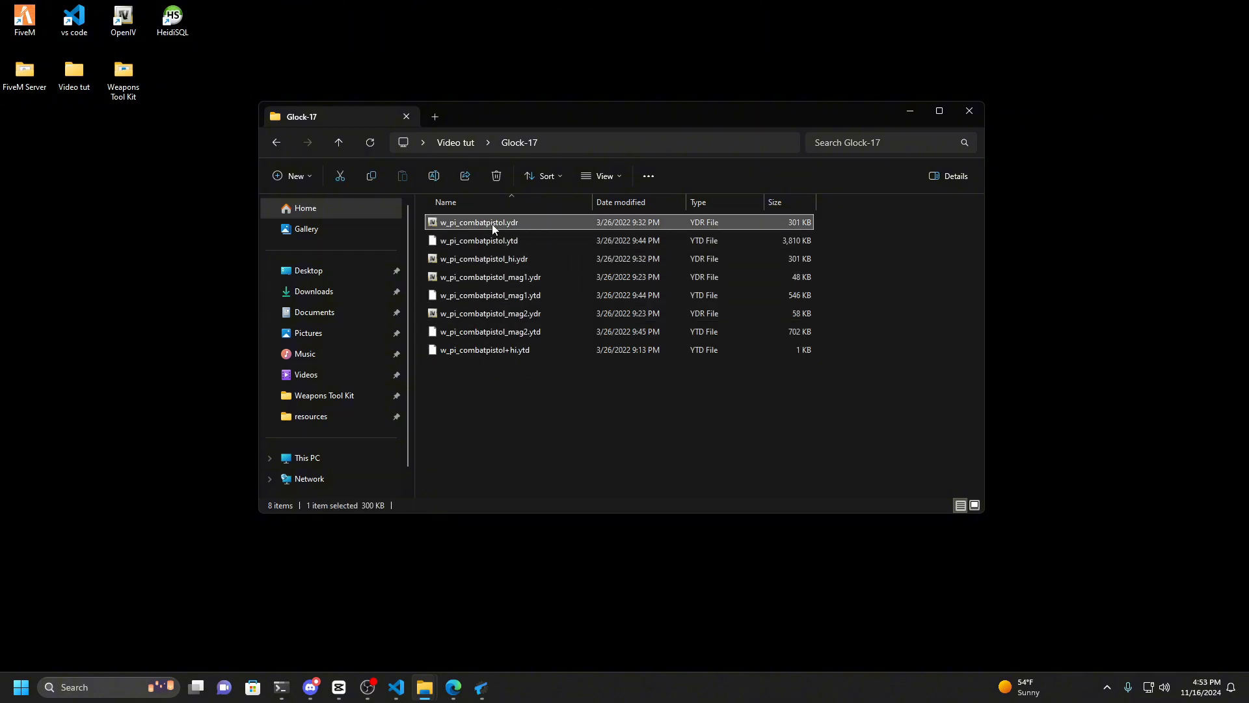
click(498, 228)
click(505, 224)
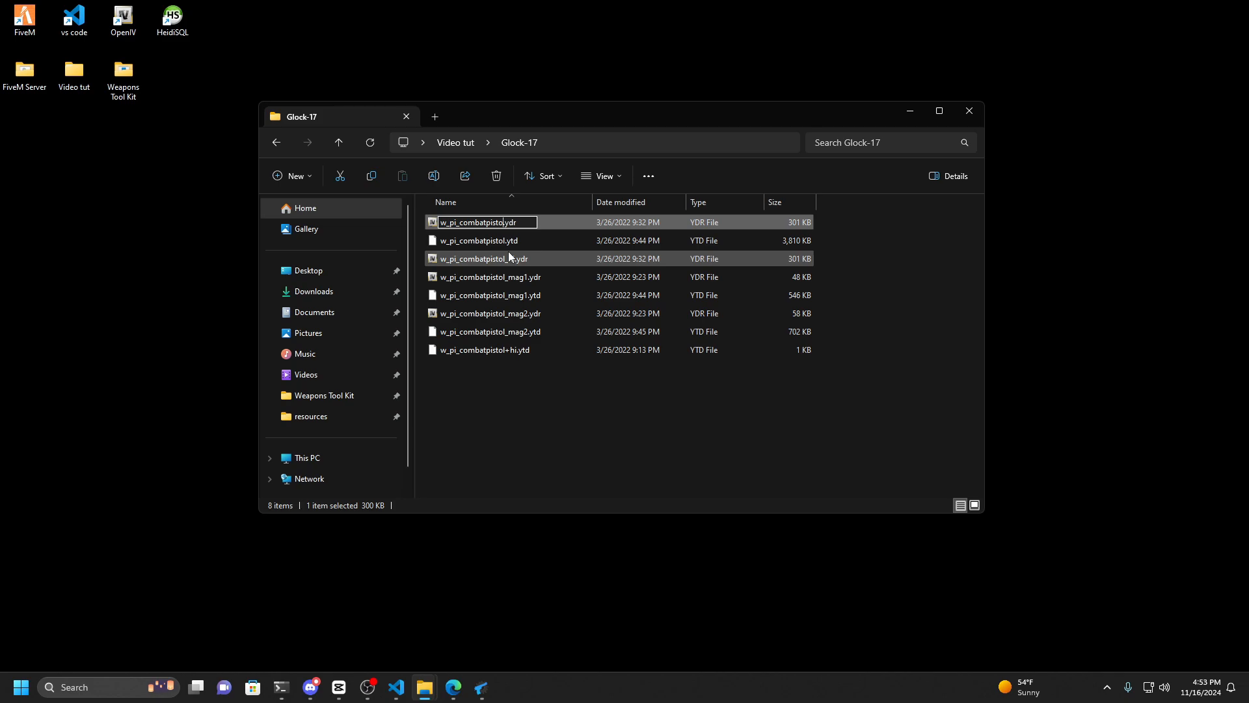
key(BackSpace)
key(BackSpace)
key(BackSpace)
key(BackSpace)
key(BackSpace)
key(BackSpace)
key(BackSpace)
key(BackSpace)
key(BackSpace)
key(BackSpace)
key(BackSpace)
key(BackSpace)
text(gloc)
text(k17)
key(shift+Left)
key(shift+Left)
key(shift+Left)
key(shift+Left)
key(shift+Left)
key(shift+Left)
key(shift+Left)
key(shift+Left)
key(shift+Left)
key(shift+Left)
key(shift+Left)
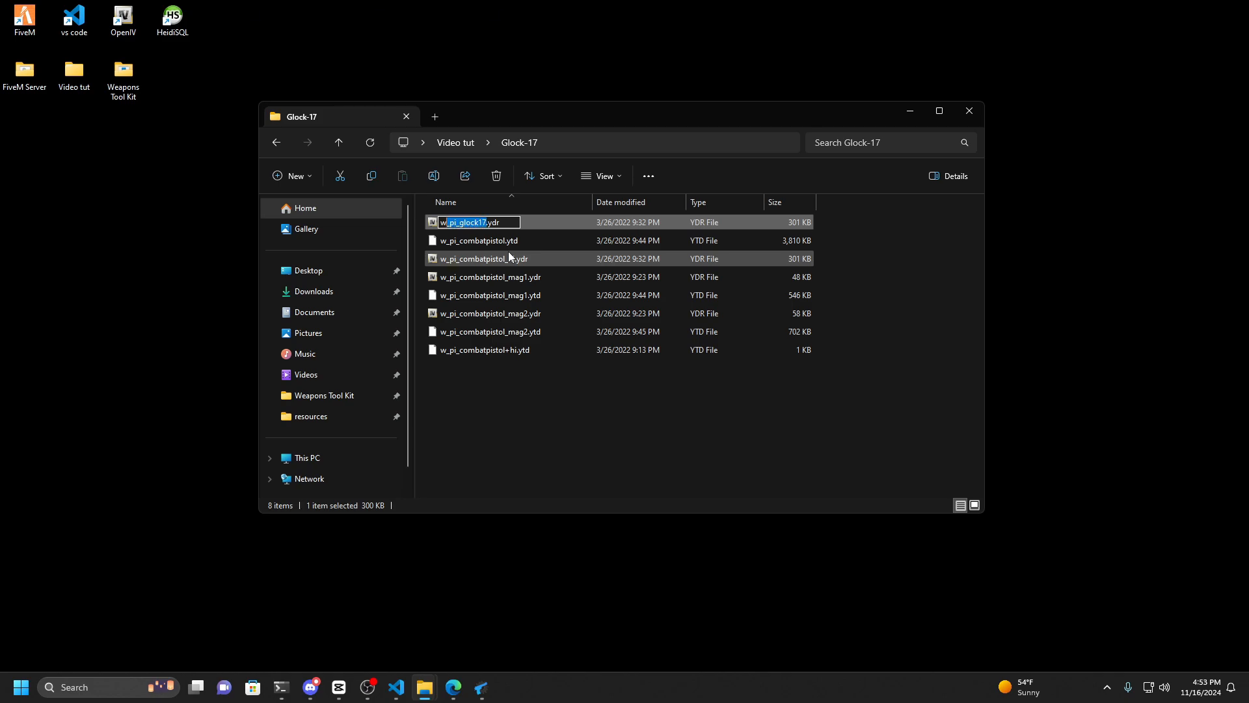
Rename w_pi_combatpistol.ytd to w_pi_glock17.ytd and w_pi_combatpistol_hi.ydr to w_pi_glock17_hi.ydr.
click(488, 234)
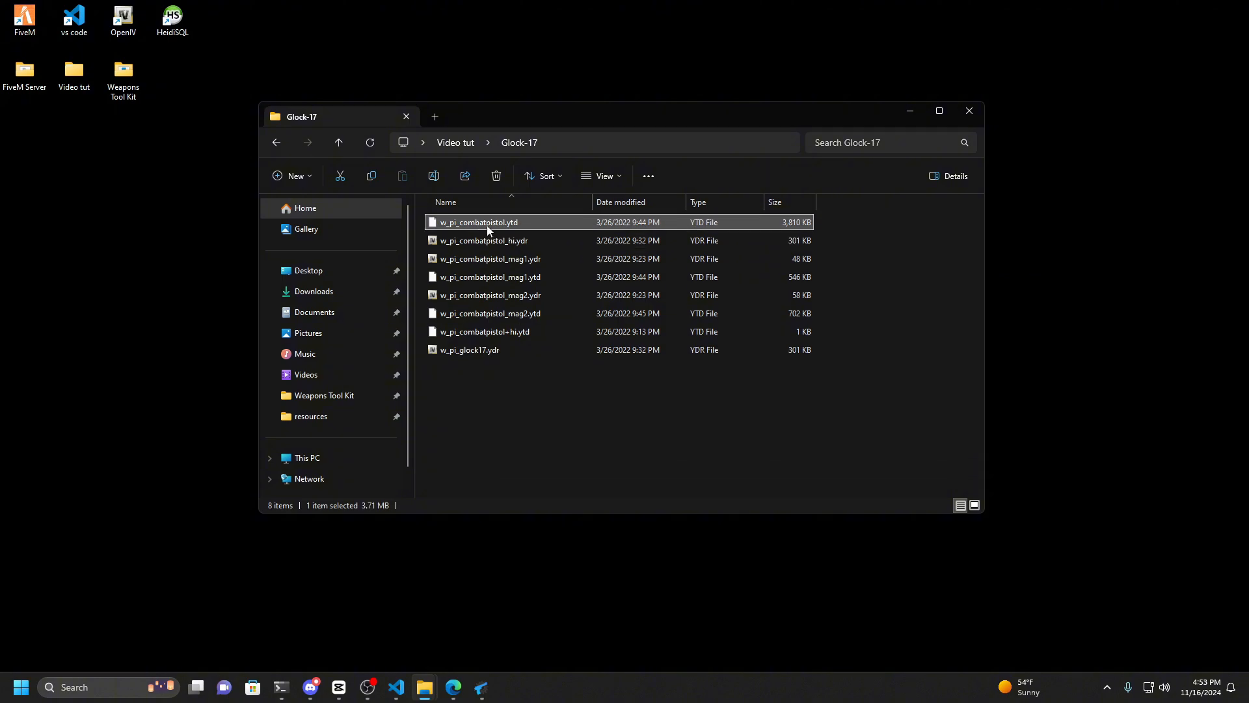
key(F2)
text(w_pi_glock17)
click(483, 236)
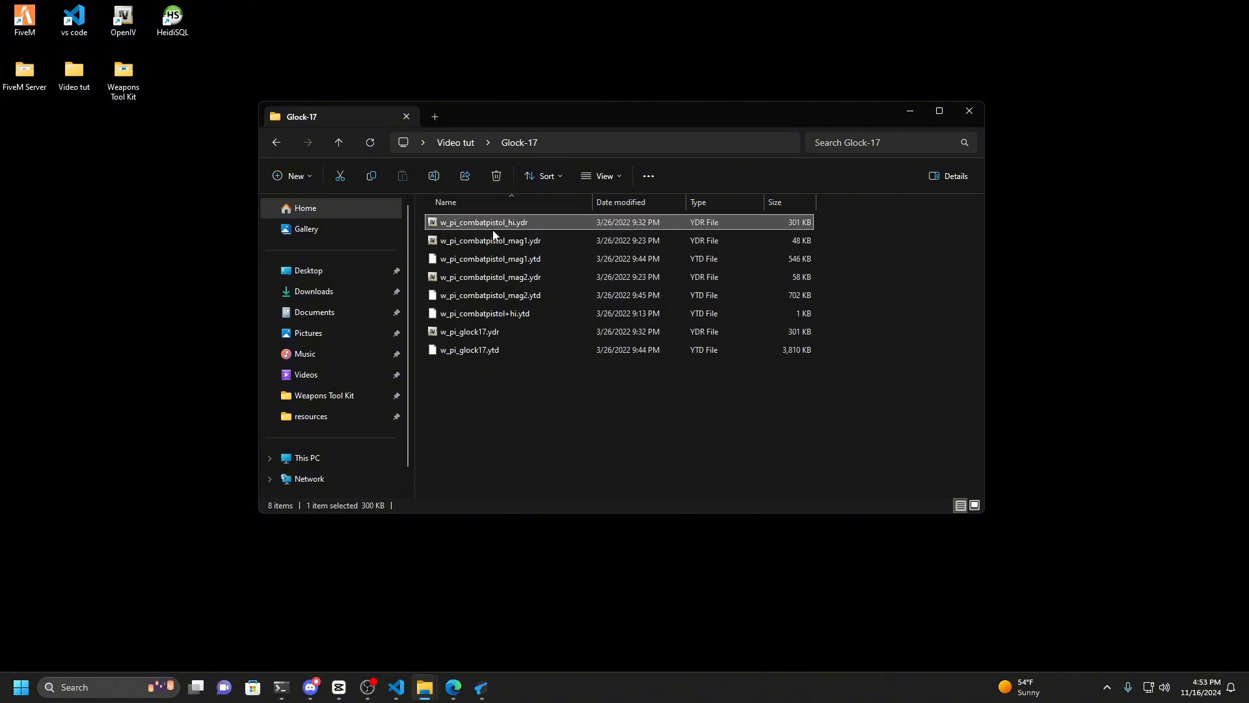
key(F2)
drag(507, 223, 440, 225)
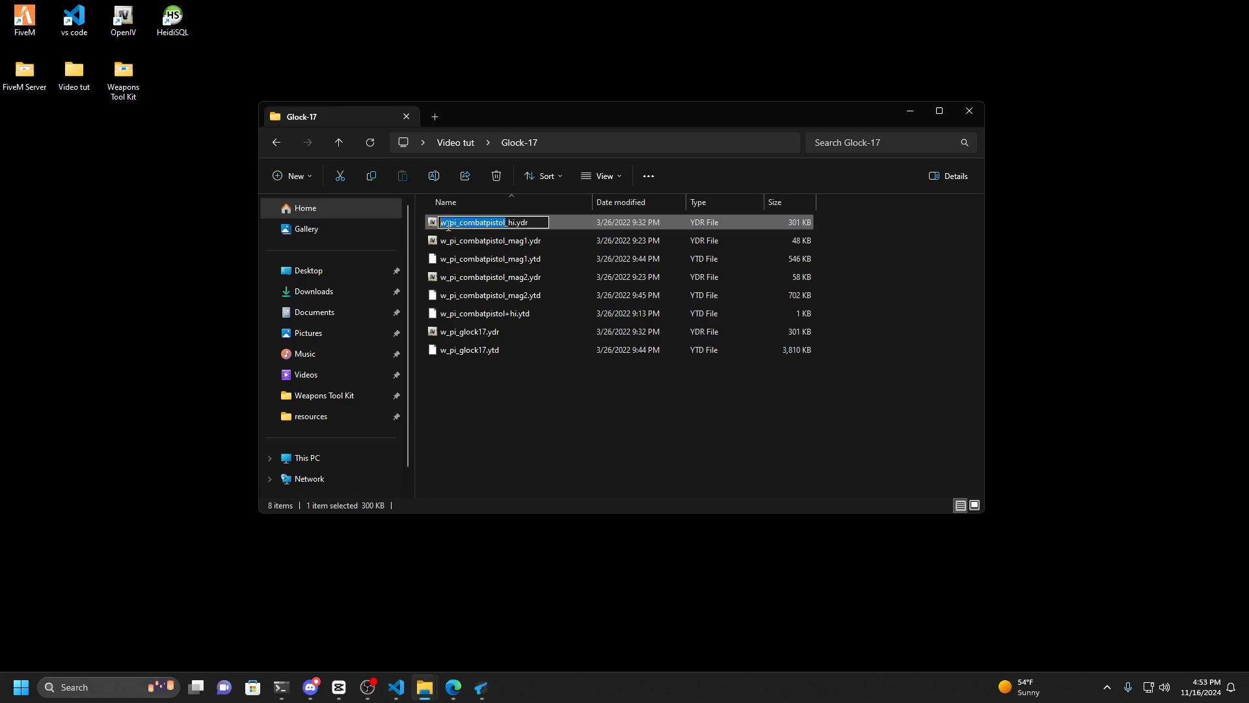
text(w_pi_glock17)
Replace w_pi_combatpistol with w_pi_glock17 in the names of the mag1 and mag2 YDR and YTD files.
click(506, 237)
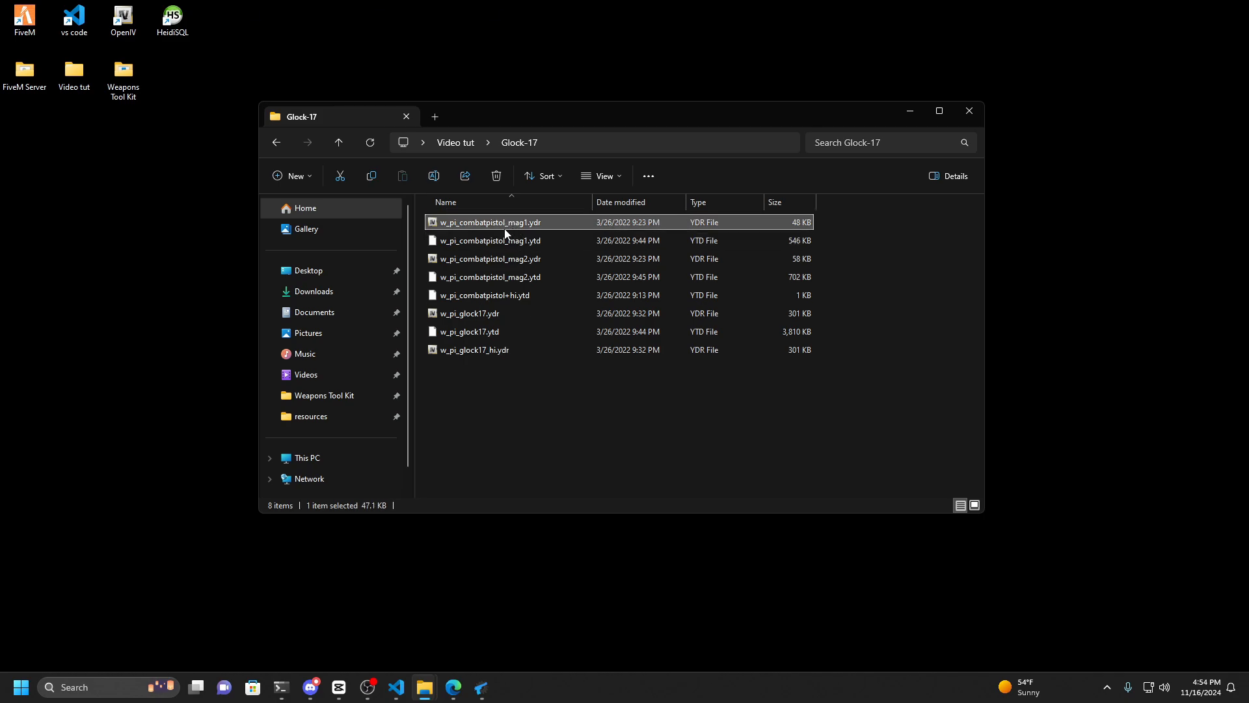
key(F2)
drag(505, 222, 442, 225)
text(w_pi_glock17)
click(491, 239)
key(F2)
text(w_pi_glock17)
click(505, 236)
key(F2)
text(w_pi_glock17)
click(505, 236)
key(F2)
text(w_pi_glock17)
Rename w_pi_combatpistol+hi.ytd to w_pi_glock17+hi.ytd.
click(505, 238)
key(F2)
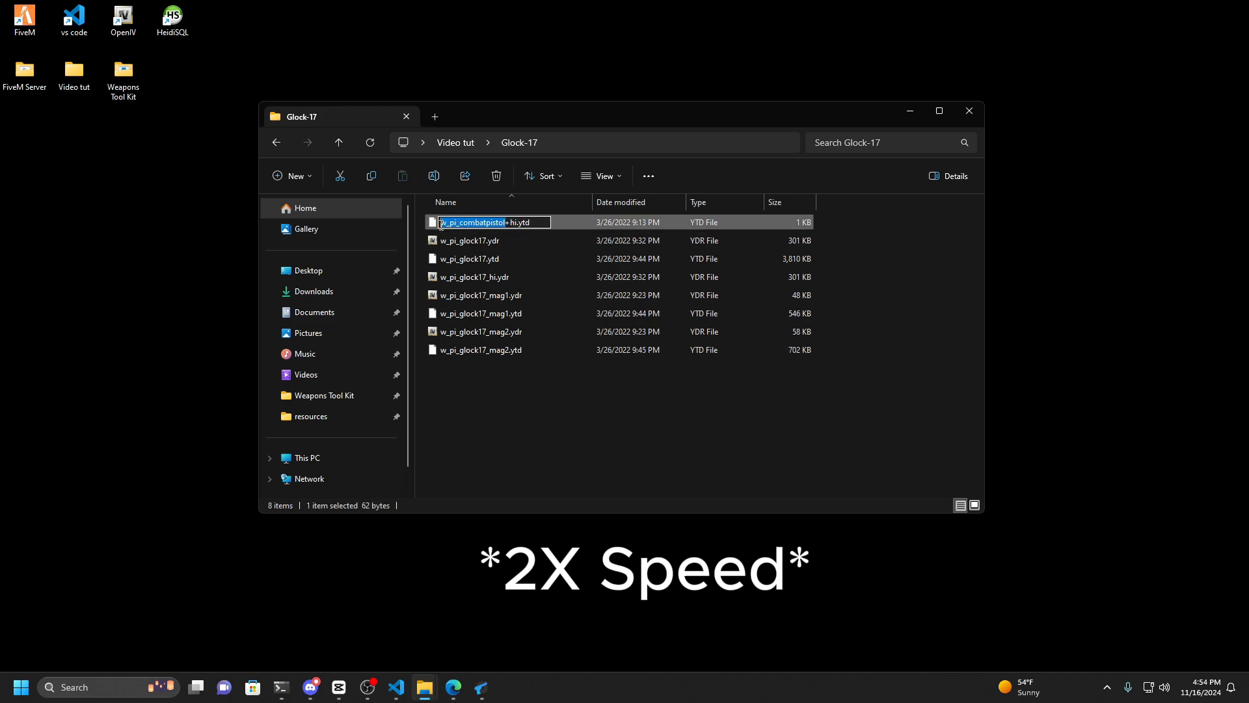
text(w_pi_glock17)
click(534, 356)
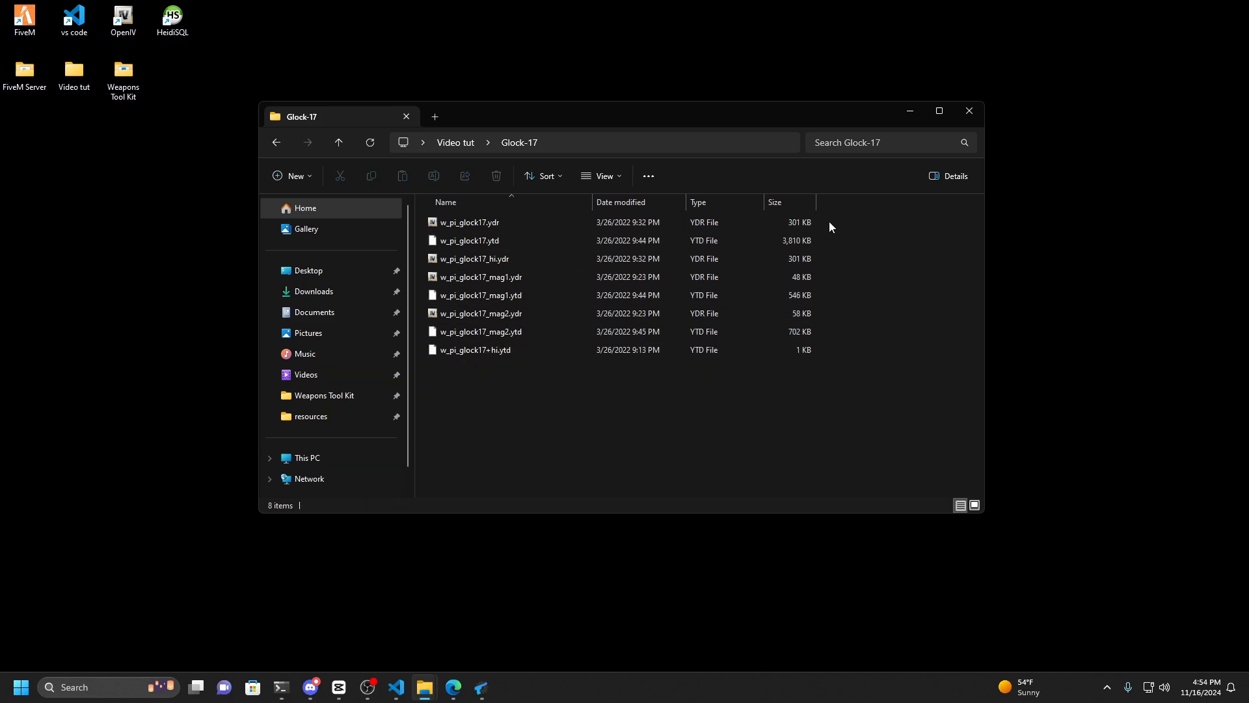
drag(829, 221, 521, 388)
click(521, 387)
Move and narrow the Glock-17 folder window, and bring up vWeaponsToolkit beside it.
drag(572, 117, 323, 111)
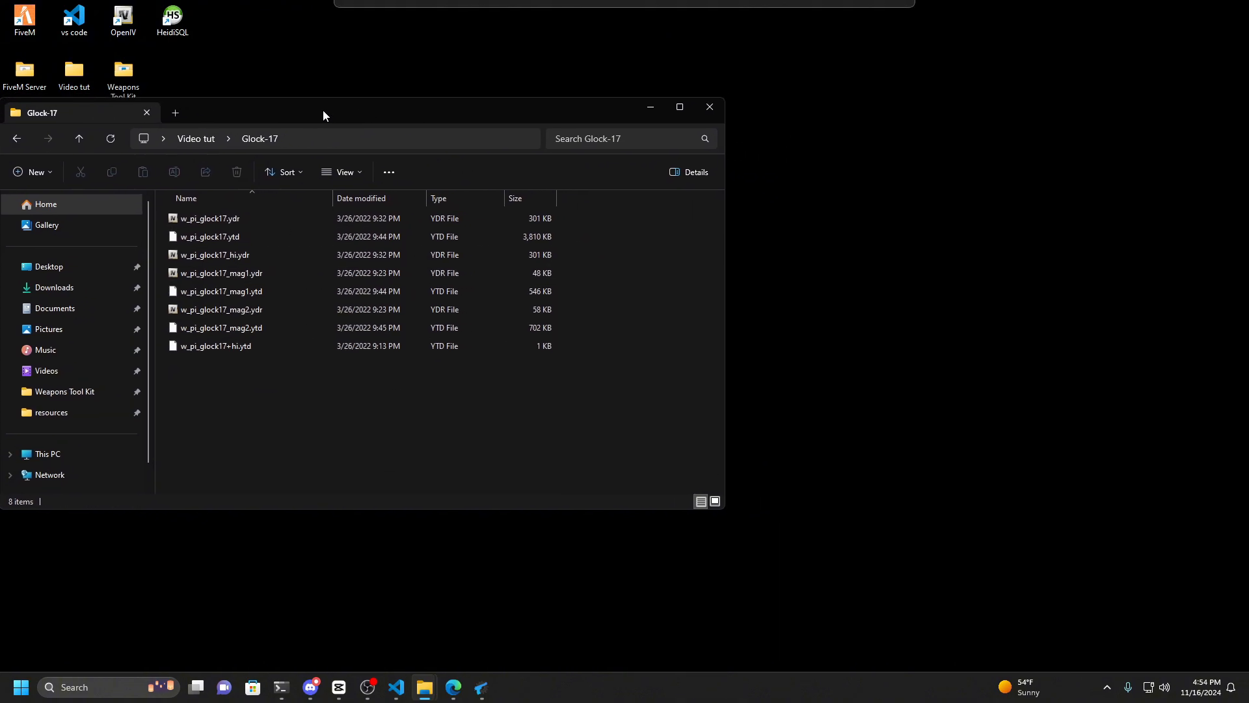
drag(724, 226, 588, 228)
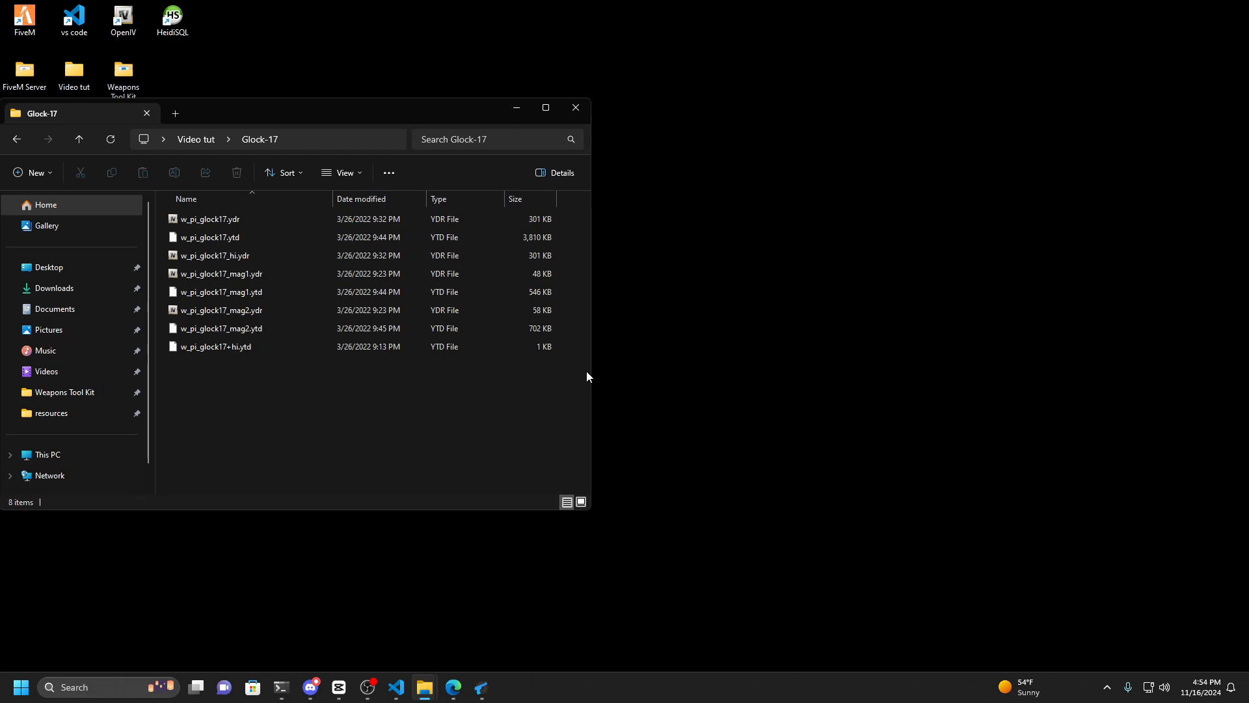
click(503, 646)
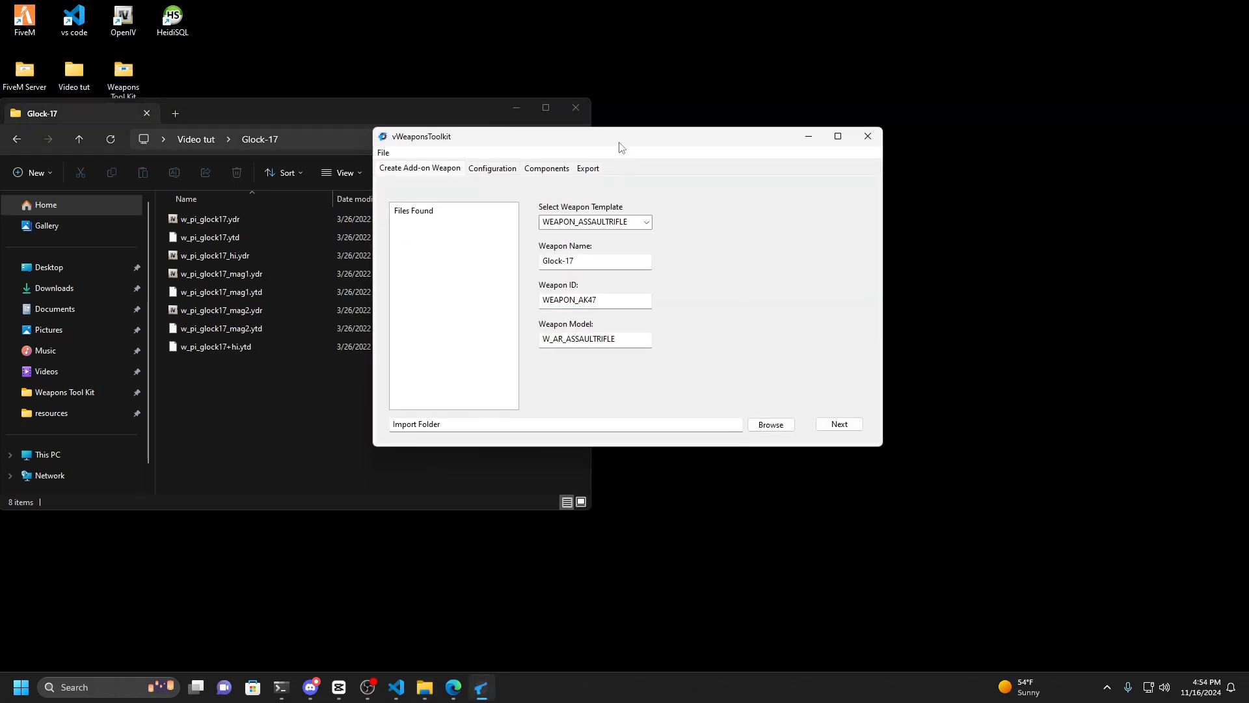
drag(621, 136, 853, 129)
click(839, 290)
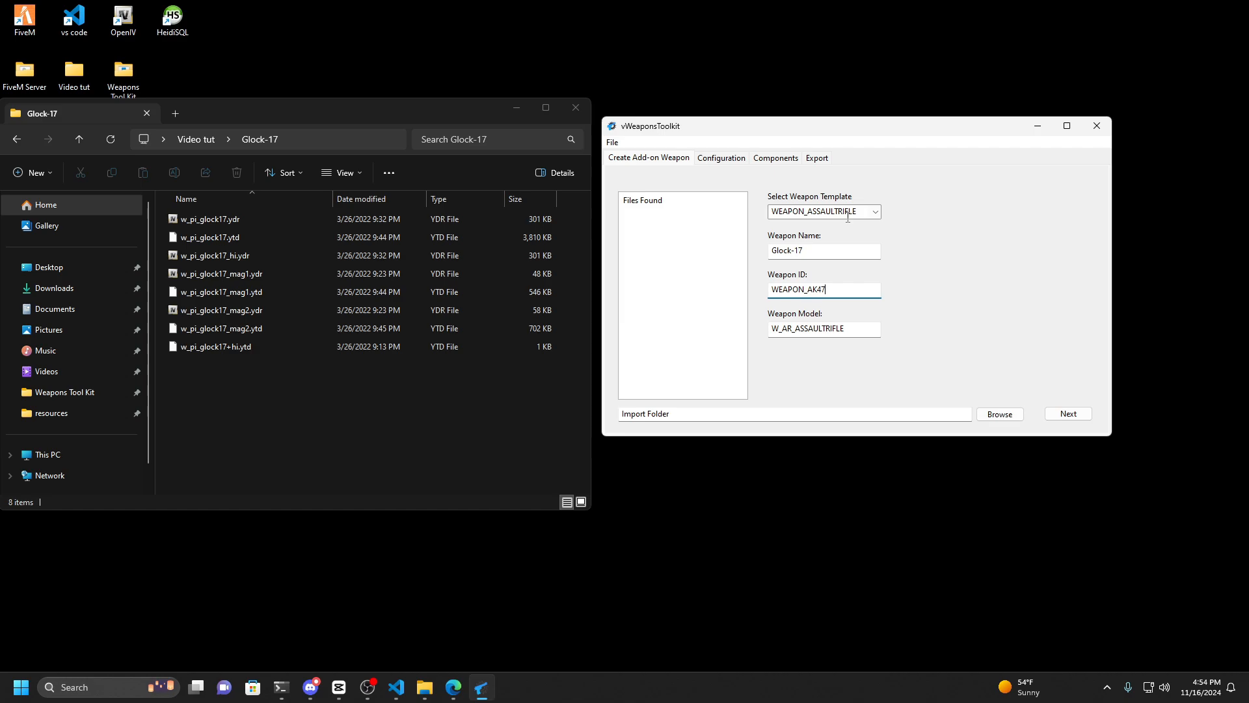
Preview w_pi_glock17.ydr in the OpenIV model viewer, inspect the pistol from several angles, and close the viewer.
double_click(260, 220)
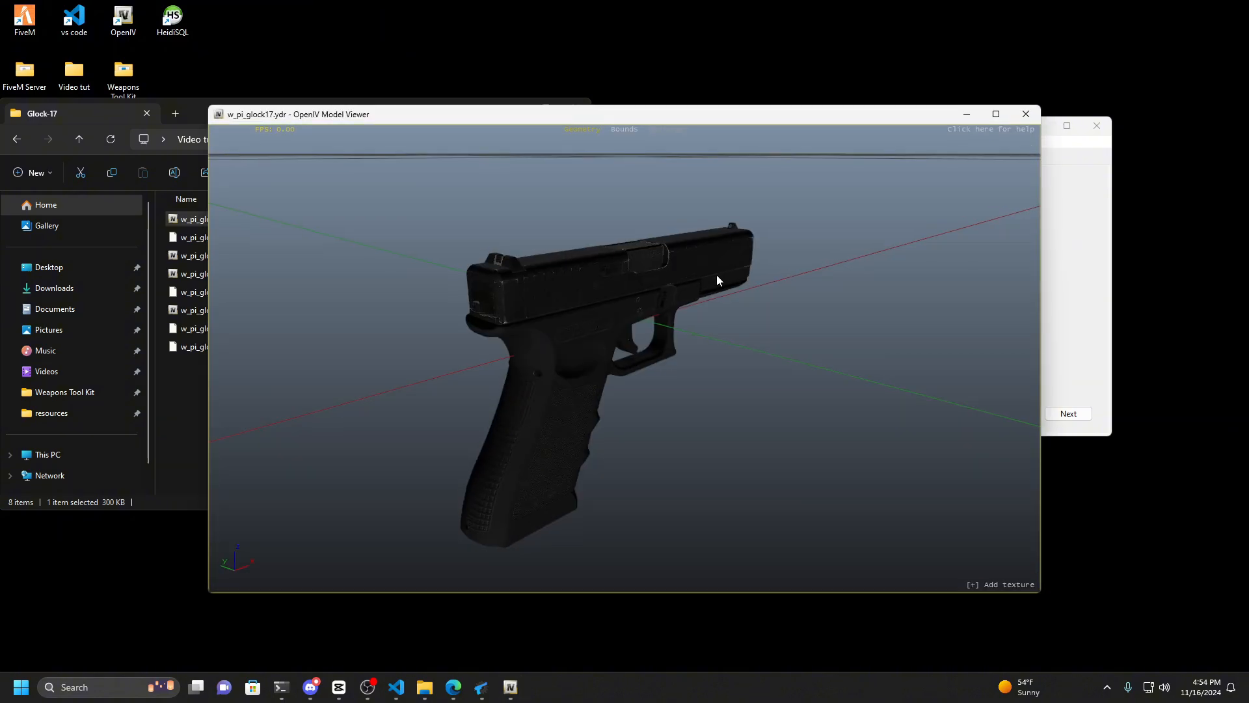
drag(581, 299, 678, 300)
drag(778, 277, 849, 301)
drag(603, 300, 729, 306)
click(1026, 113)
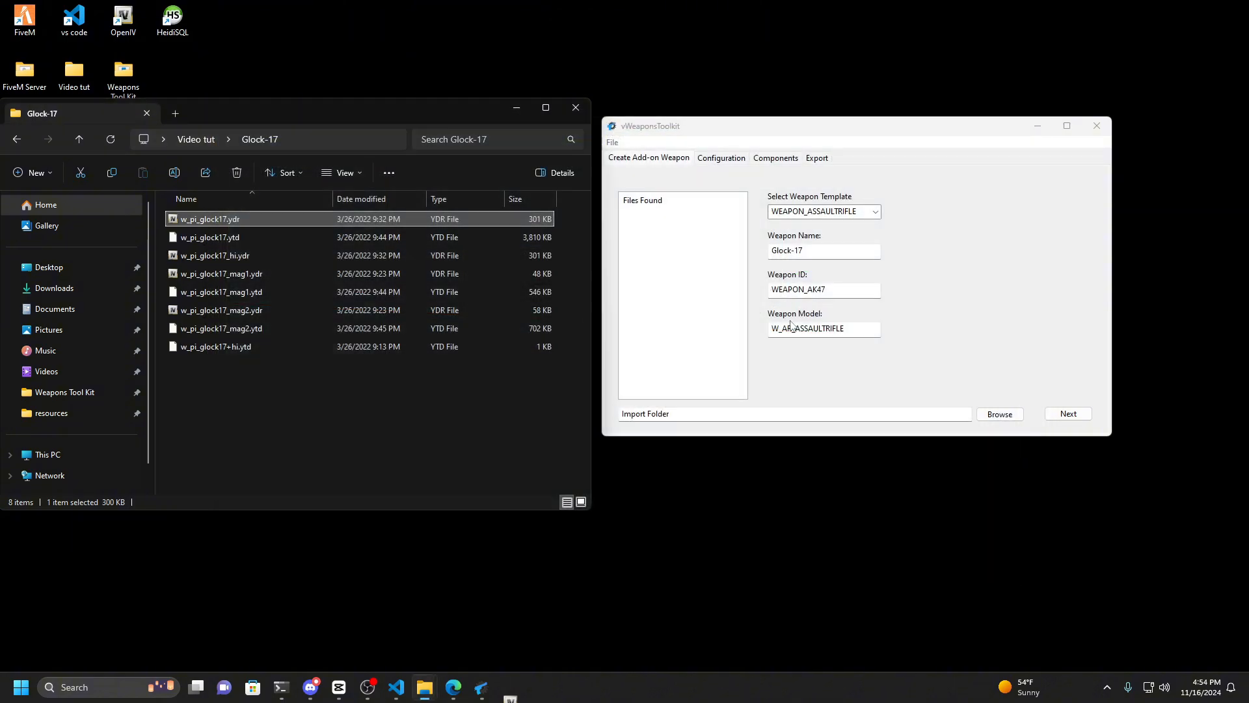
click(477, 385)
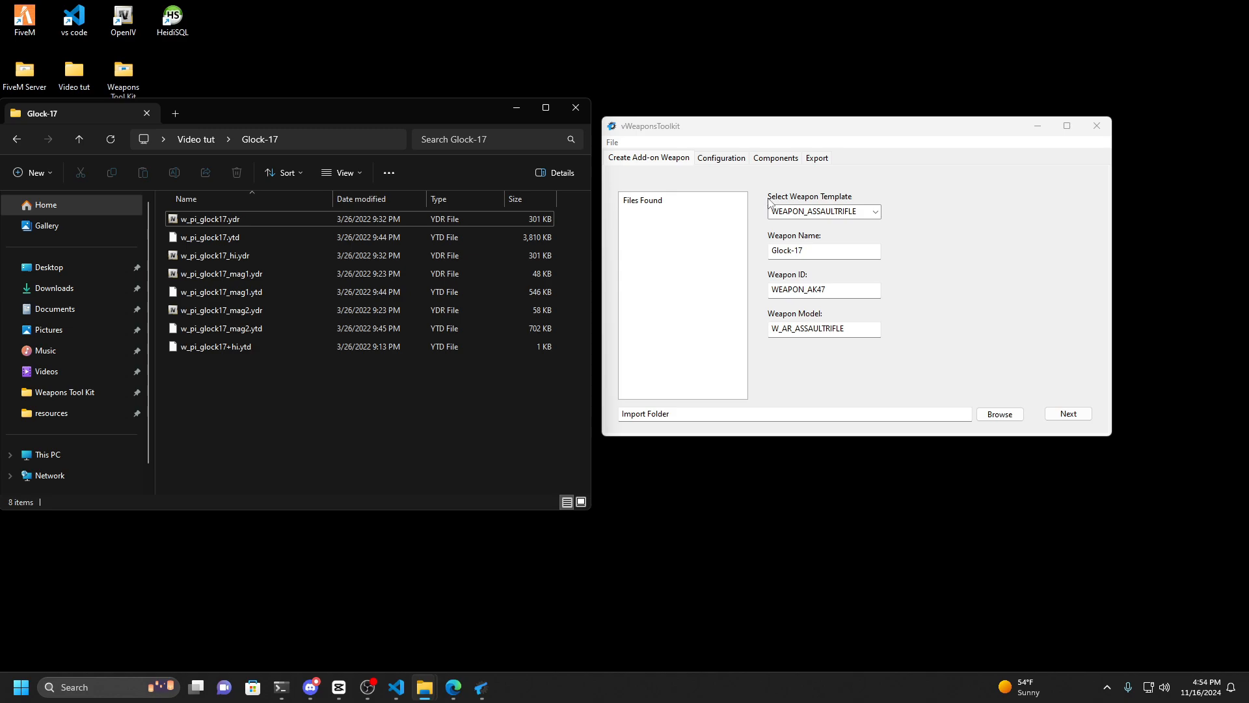
Set the weapon template to WEAPON_COMBATPISTOL in vWeaponsToolkit.
drag(813, 130, 827, 128)
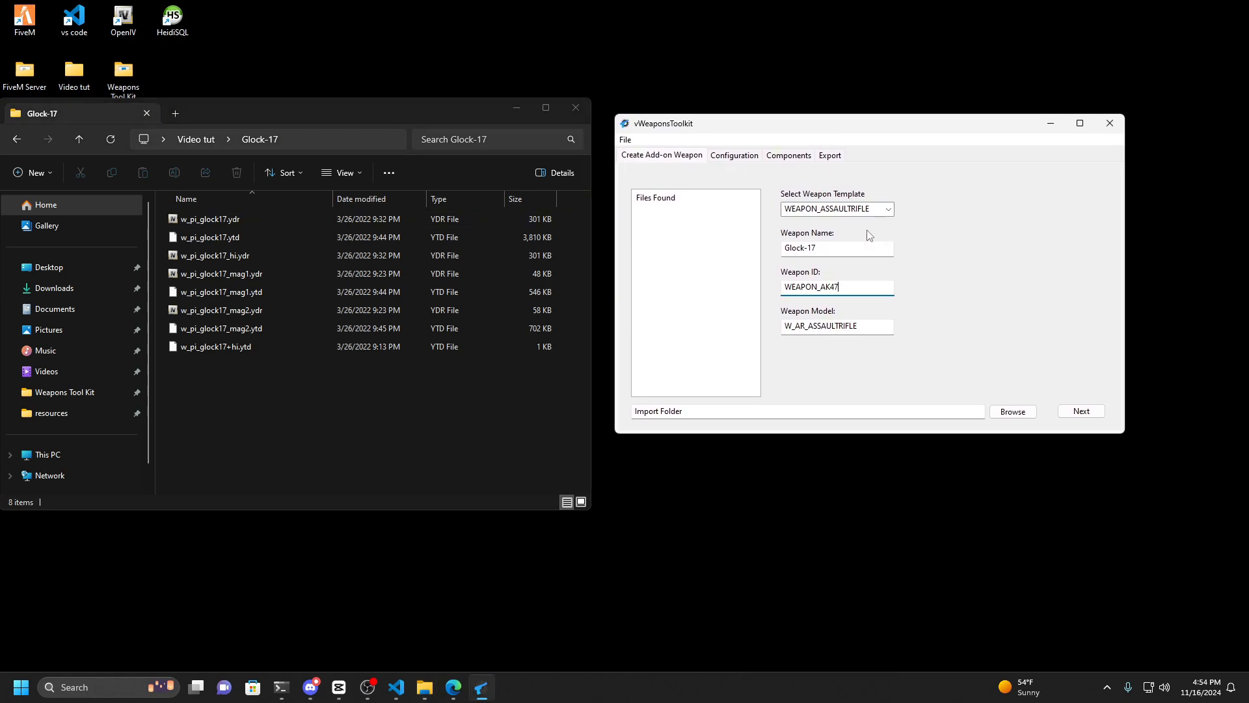
click(888, 209)
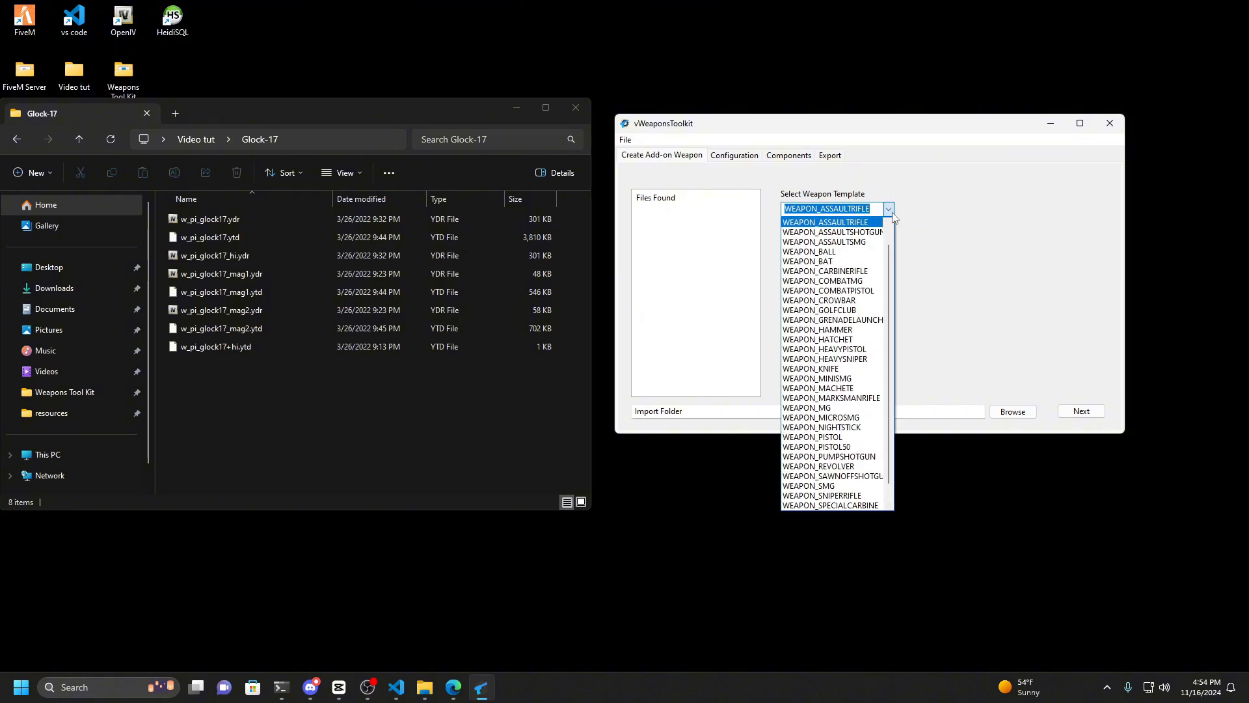
click(894, 214)
click(888, 210)
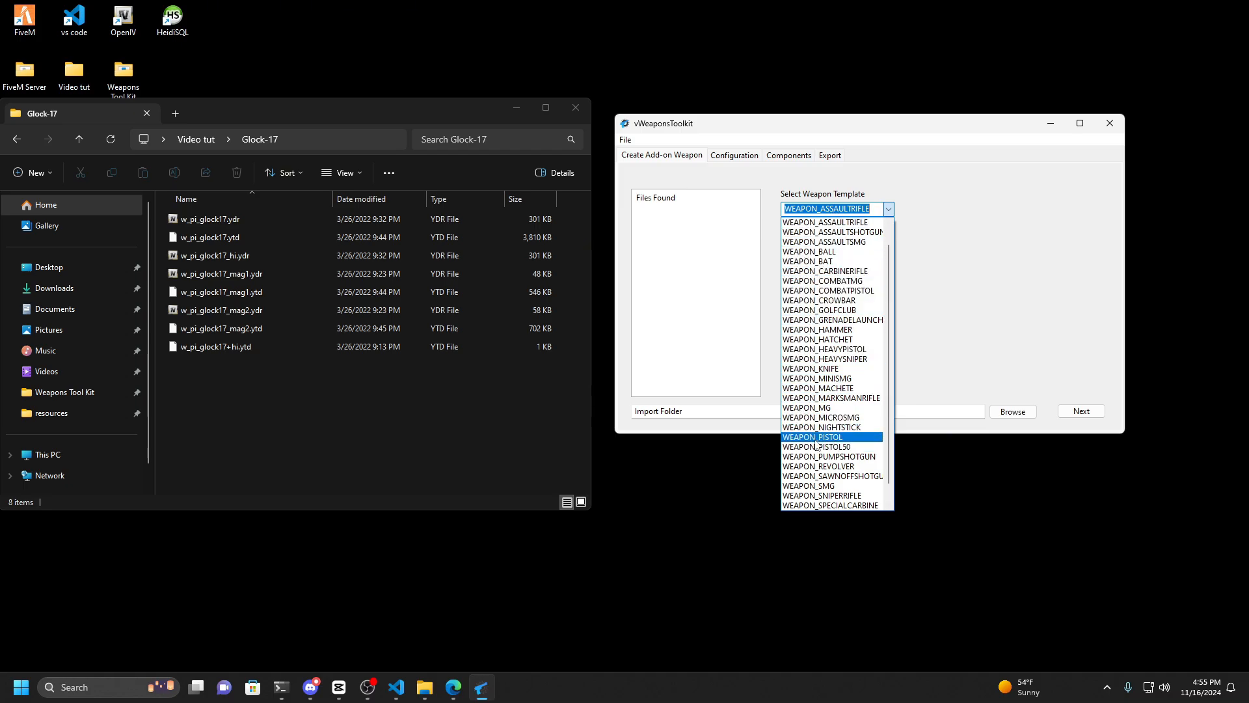
click(828, 291)
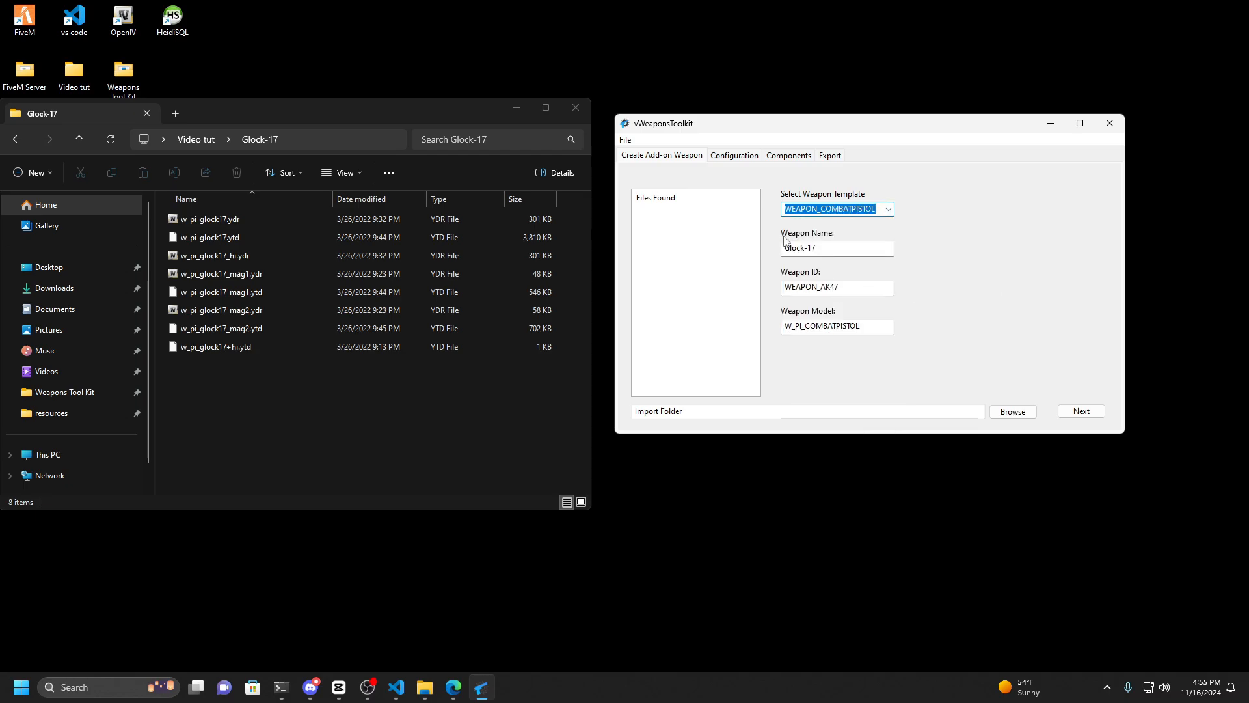
Check the weapon name entry against the folder name in Video tut, and reopen the Glock-17 folder.
click(832, 248)
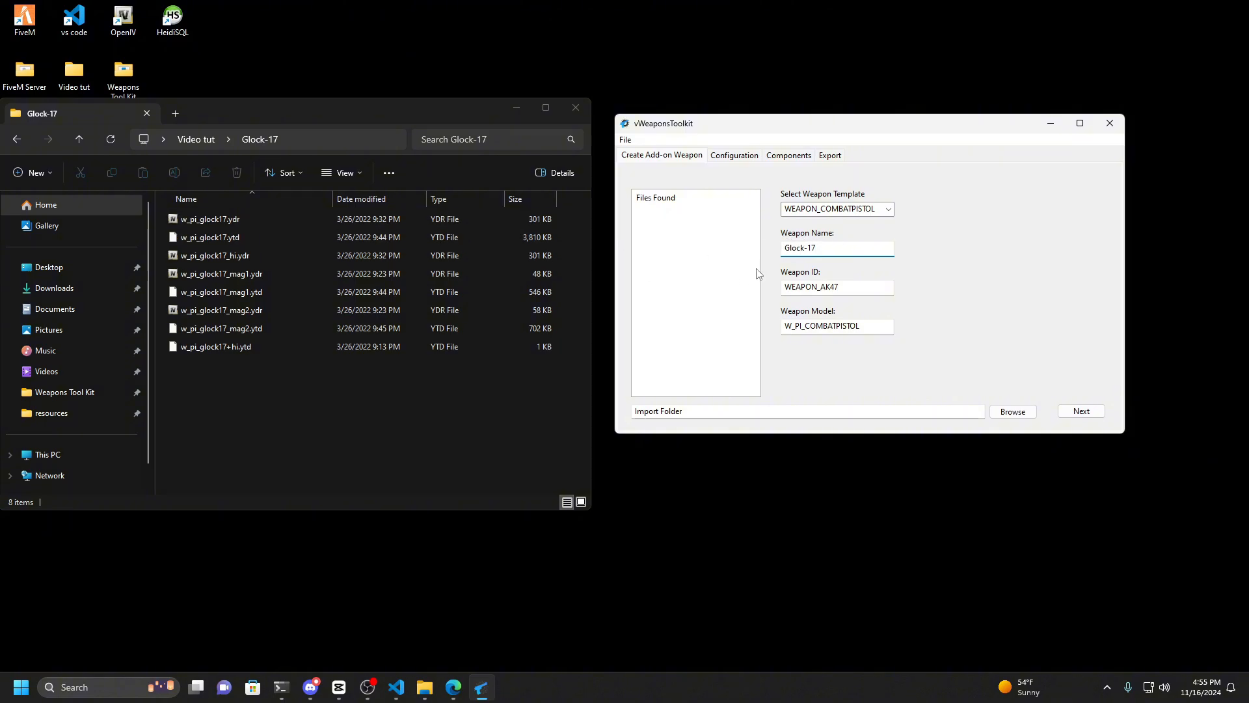
click(203, 140)
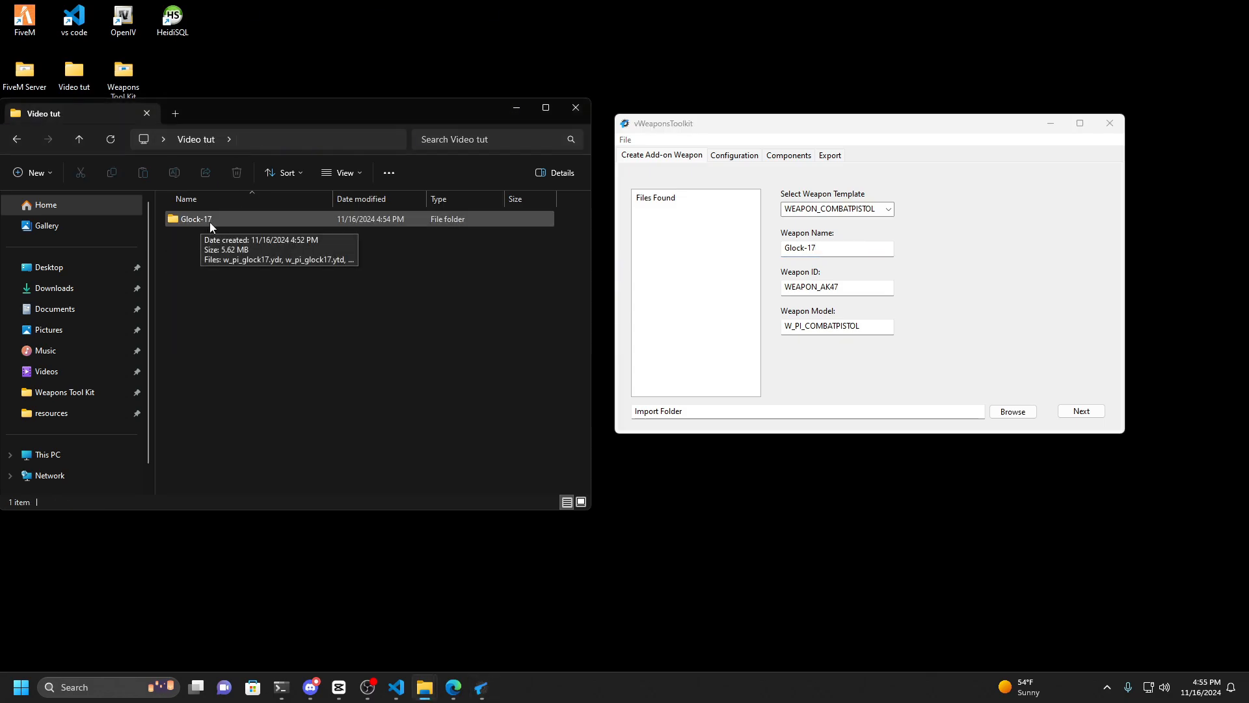
double_click(209, 221)
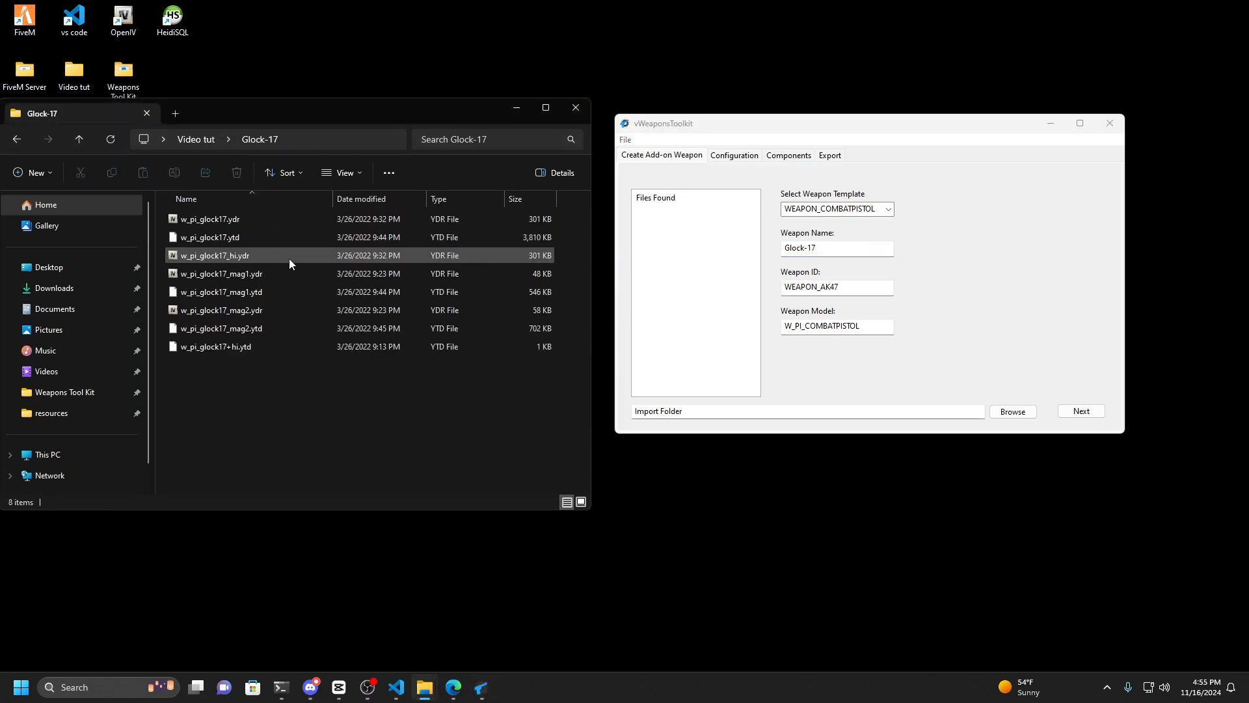
Set the weapon ID to WEAPON_GLOCK17.
drag(786, 248, 829, 248)
click(829, 248)
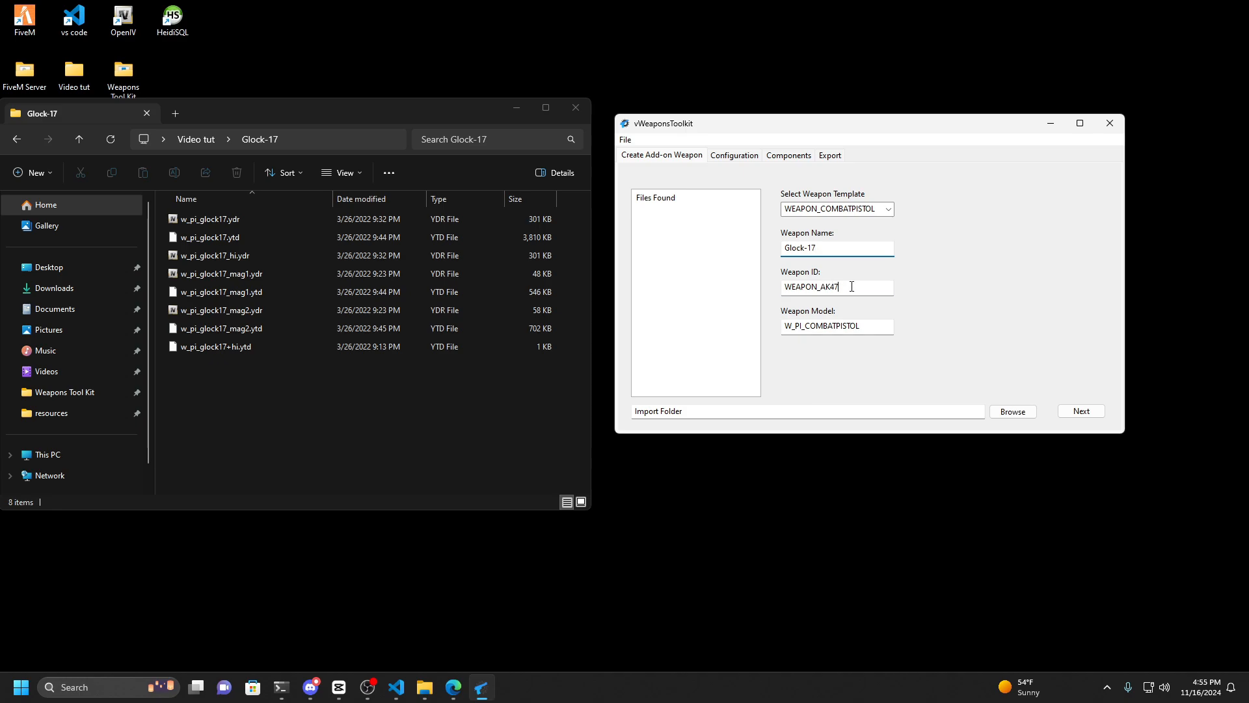
drag(851, 287, 739, 298)
text(adad)
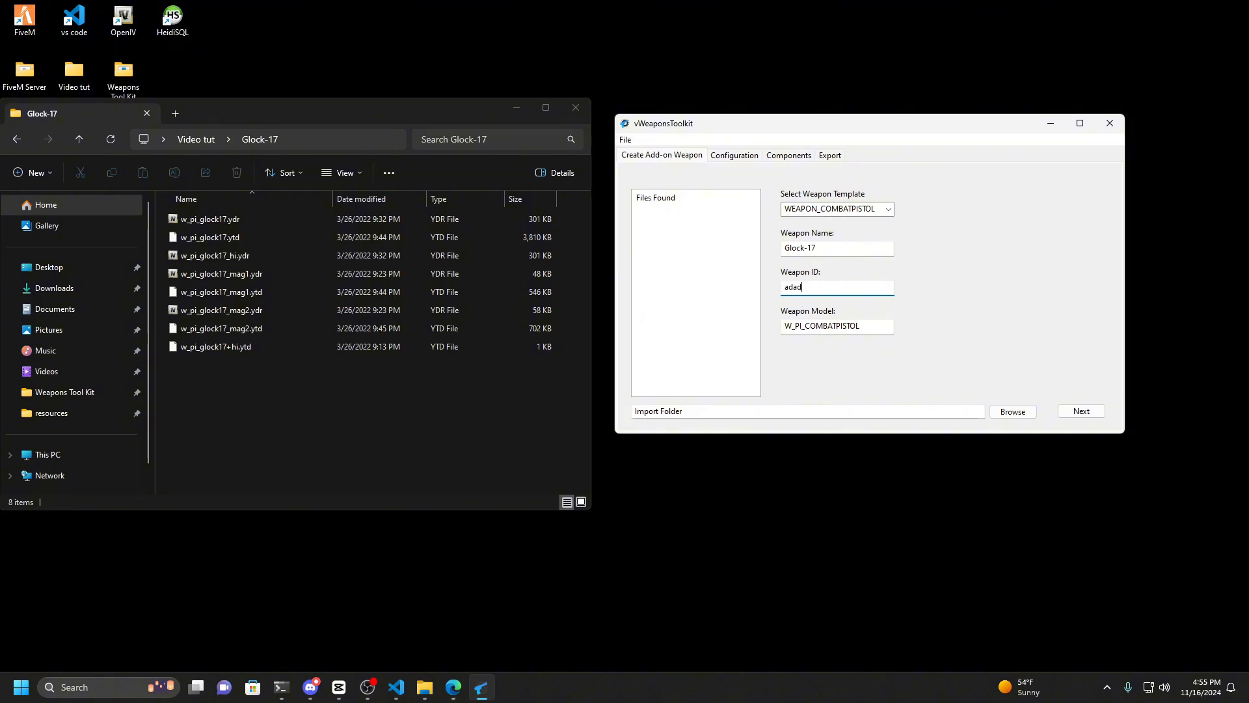
key(BackSpace)
key(BackSpace)
key(BackSpace)
key(BackSpace)
key(BackSpace)
key(BackSpace)
key(BackSpace)
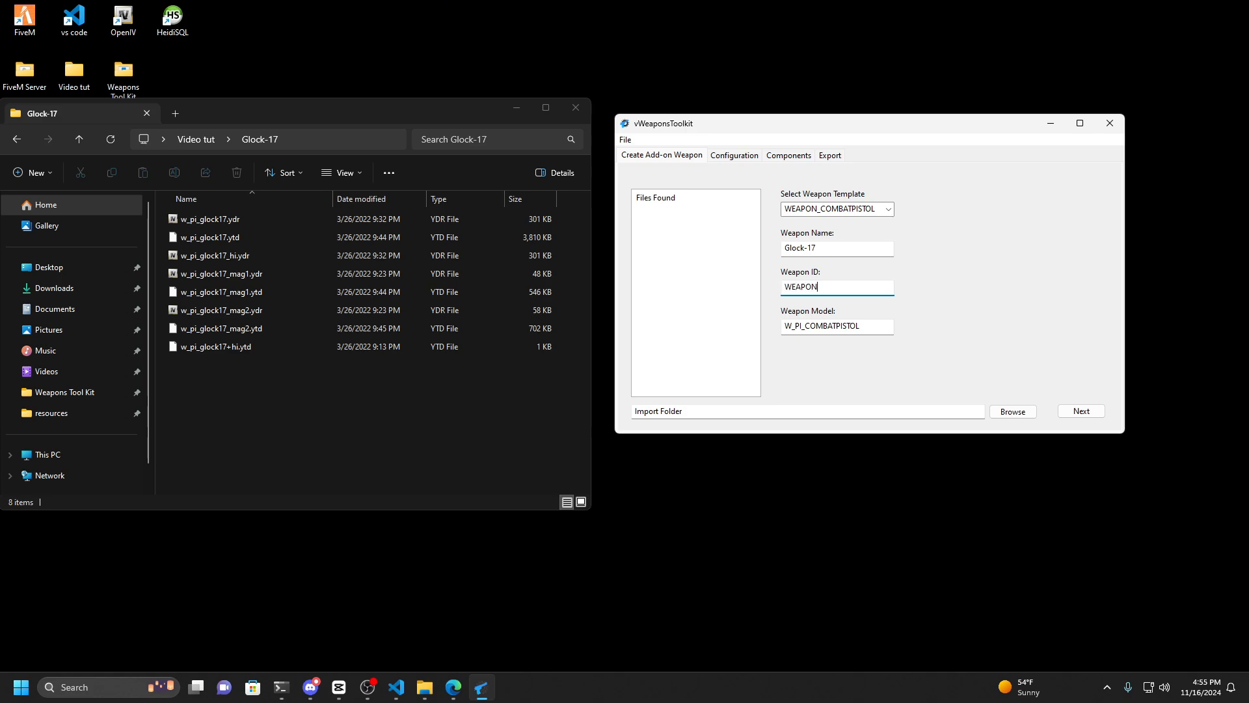
text(WEAPON_GLOCK17)
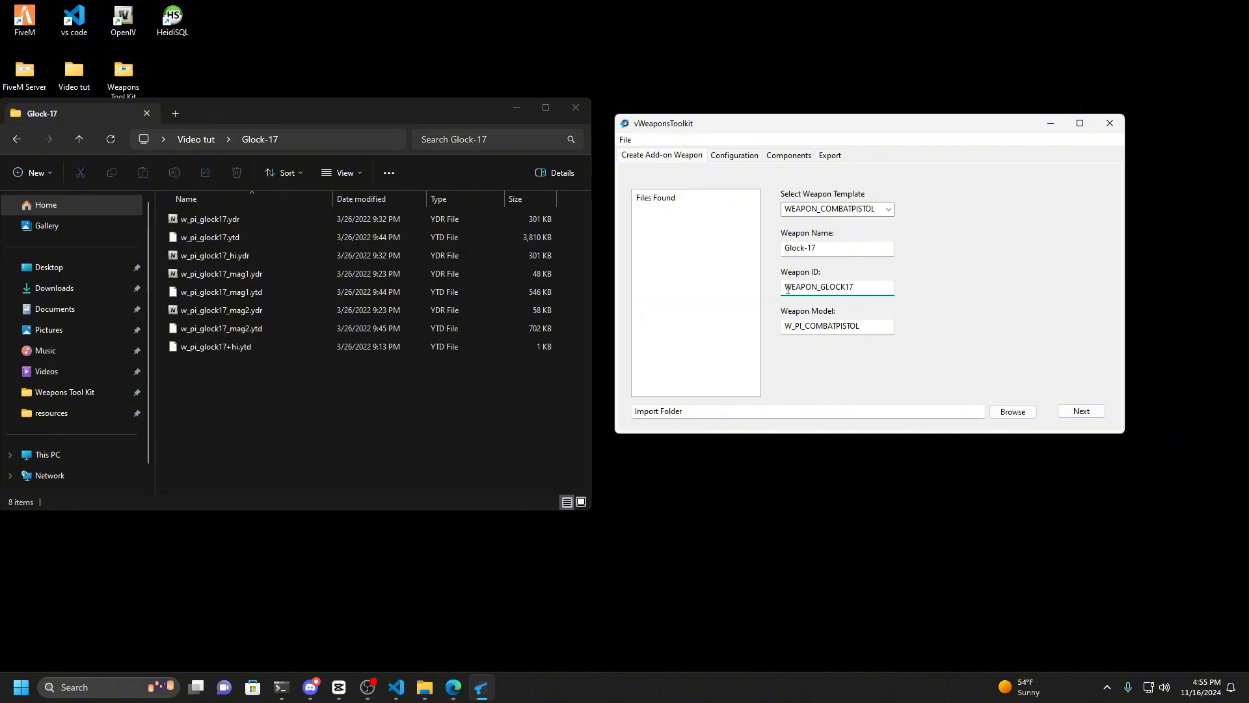
drag(785, 289, 867, 287)
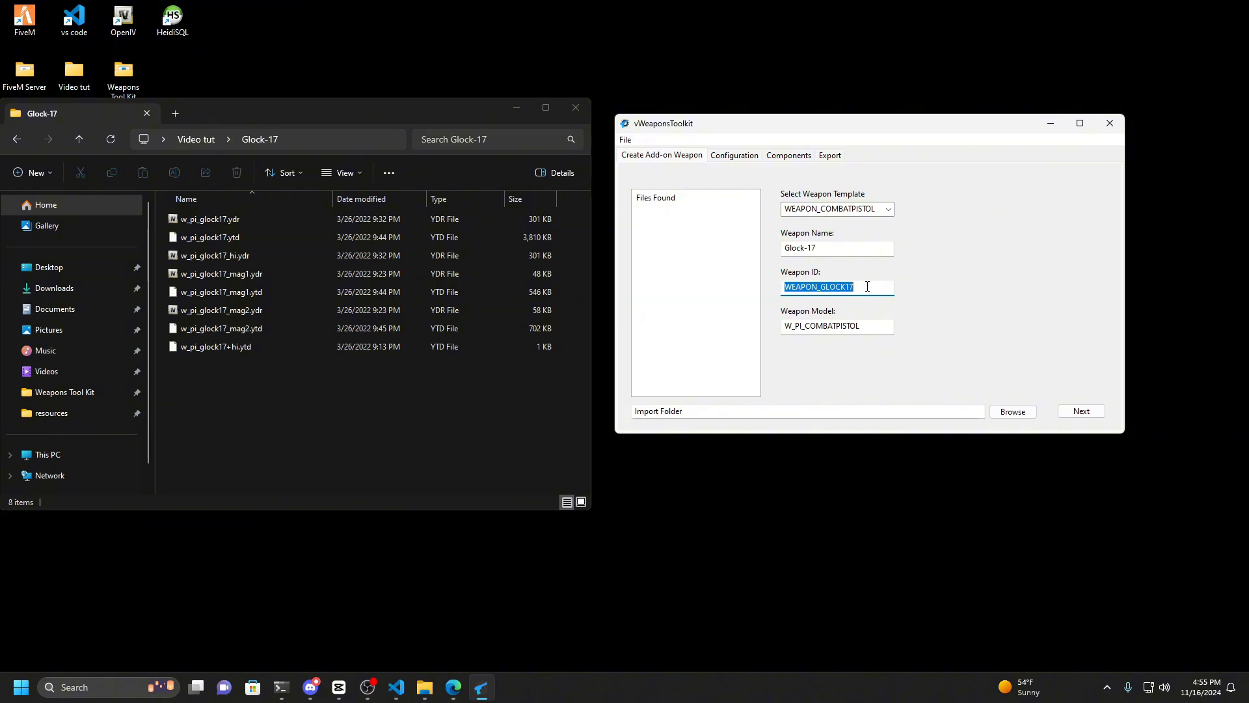
Copy the base name of w_pi_glock17.ydr and set it as the weapon model, w_pi_glock17.
click(865, 325)
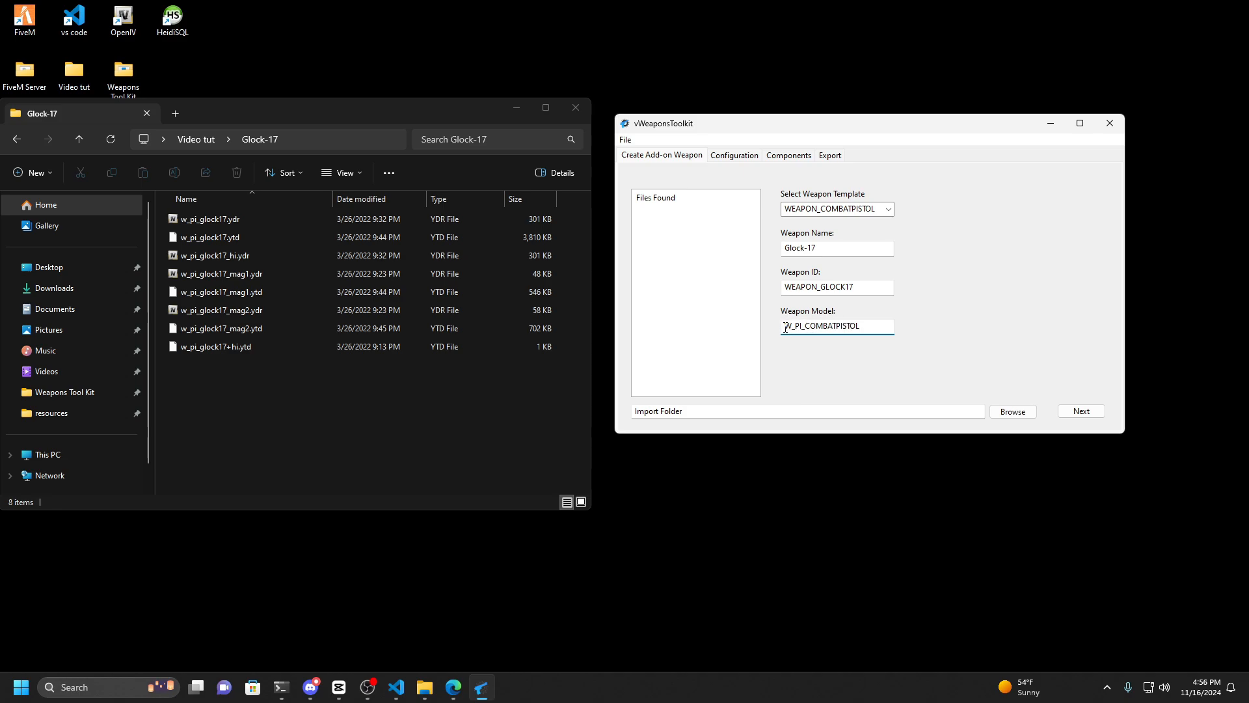
drag(786, 329, 891, 327)
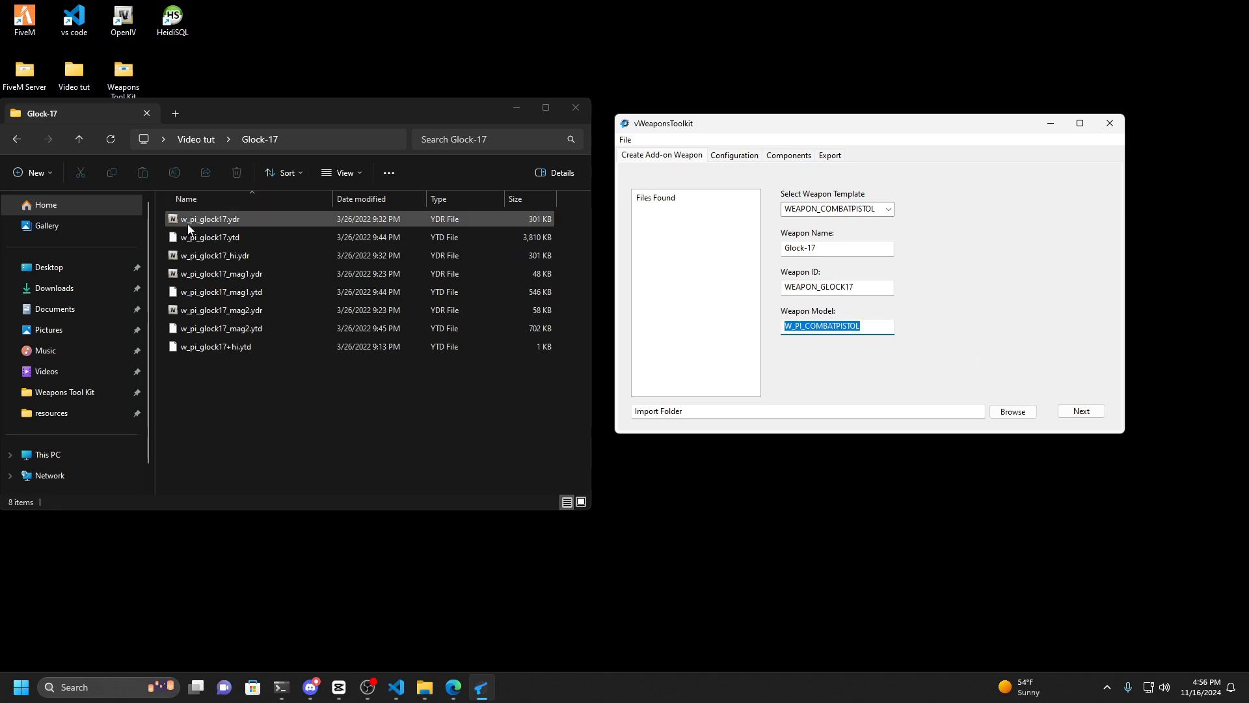
click(189, 225)
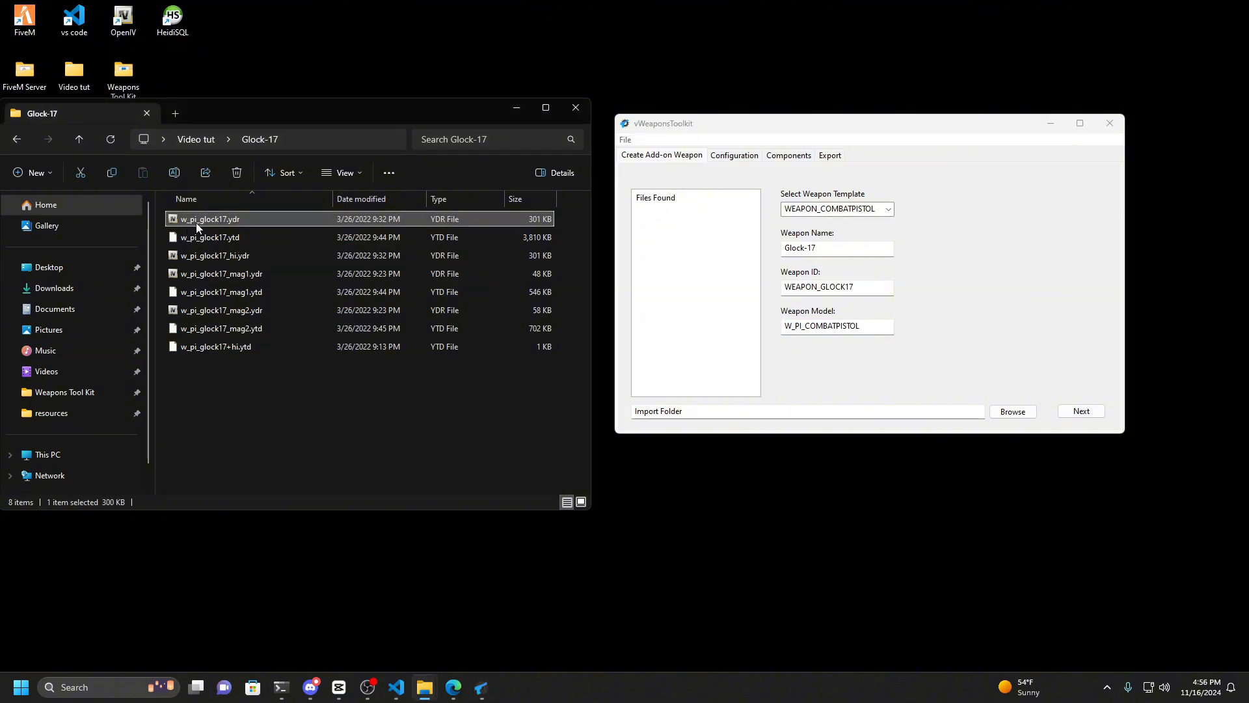
click(207, 222)
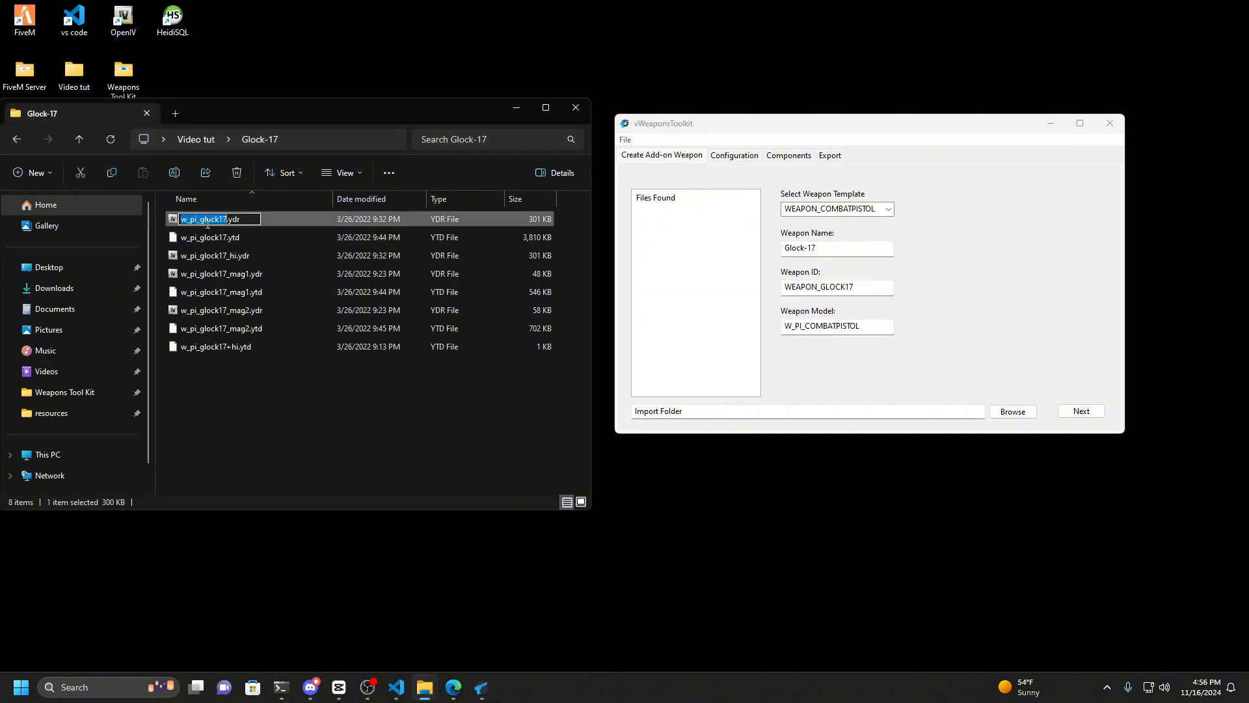
double_click(869, 327)
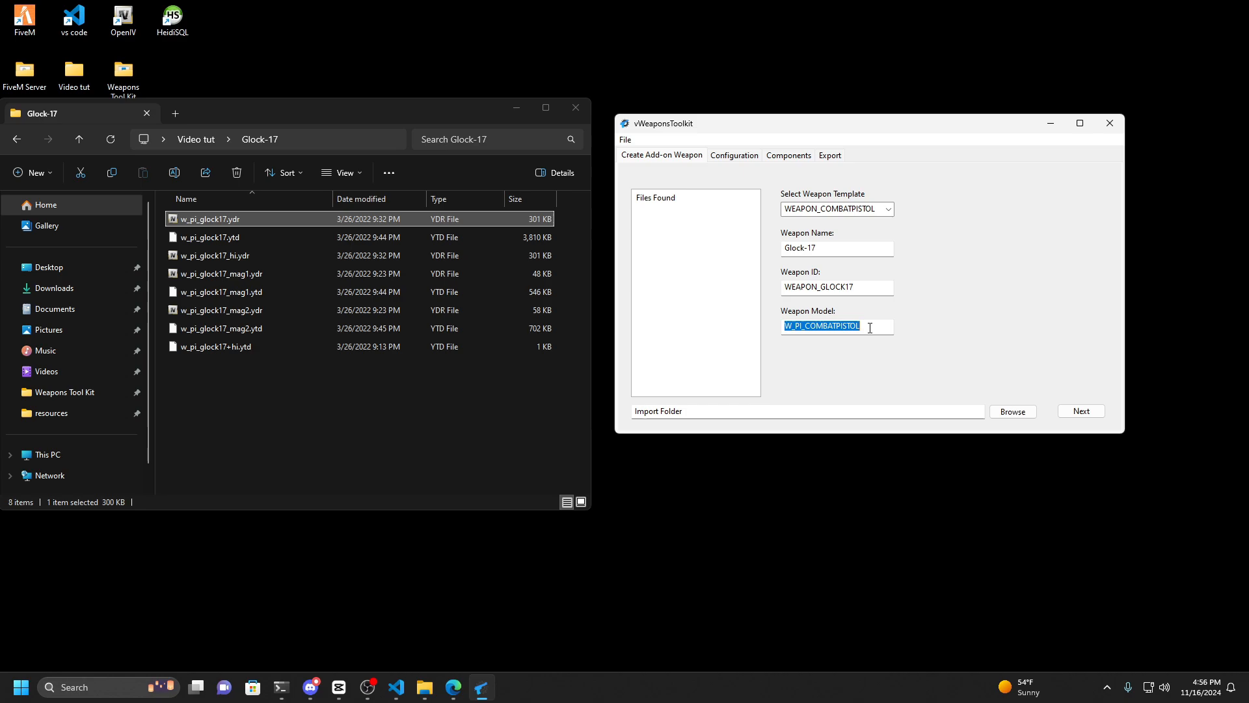
click(220, 220)
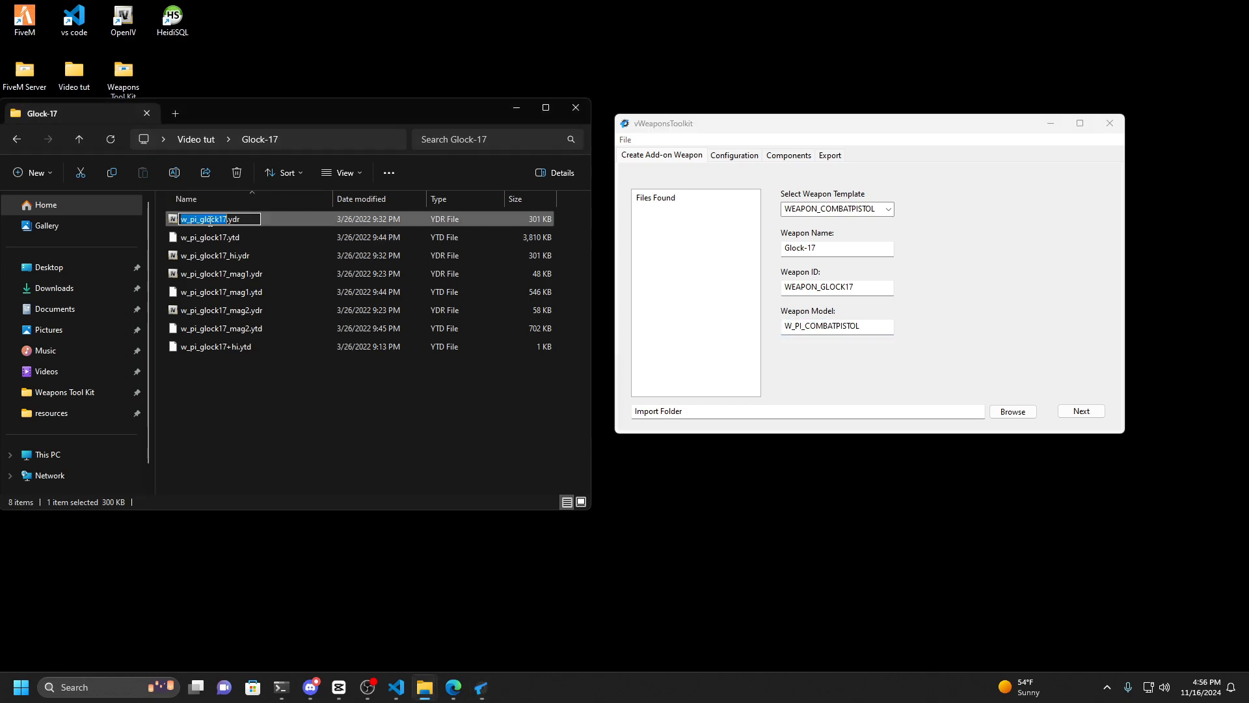
click(217, 221)
drag(228, 220, 174, 221)
key(ctrl+c)
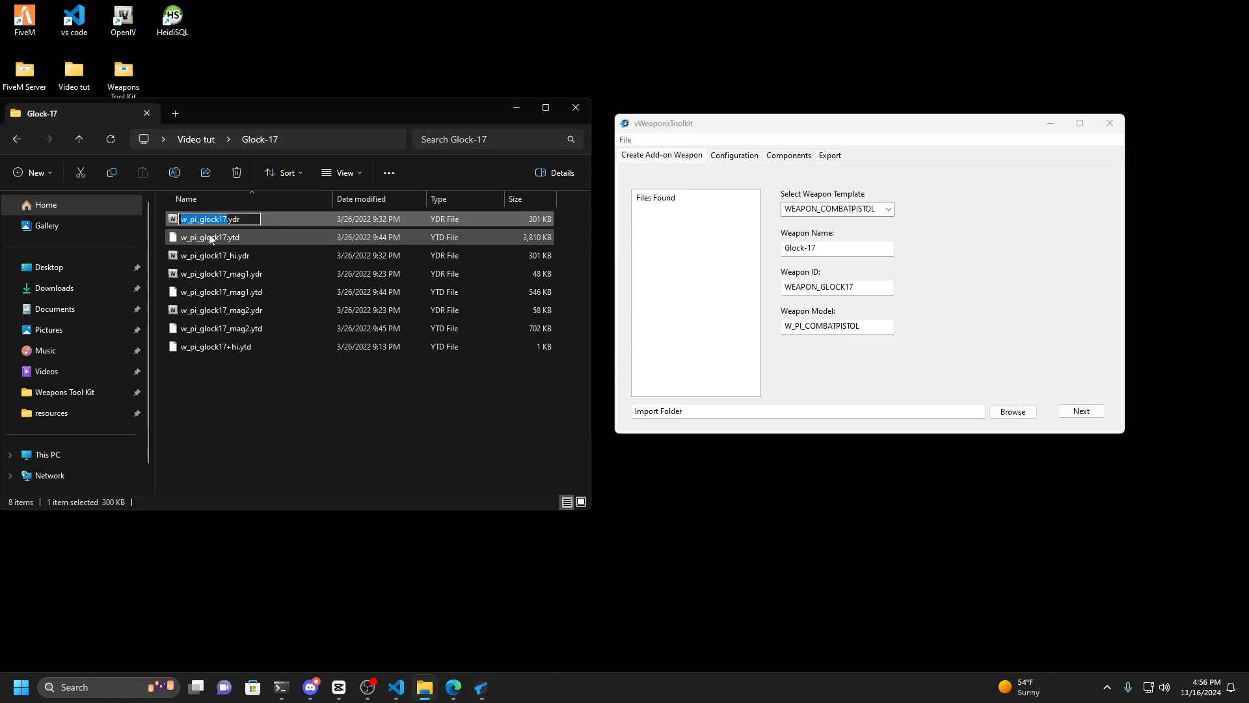
click(873, 327)
key(ctrl+v)
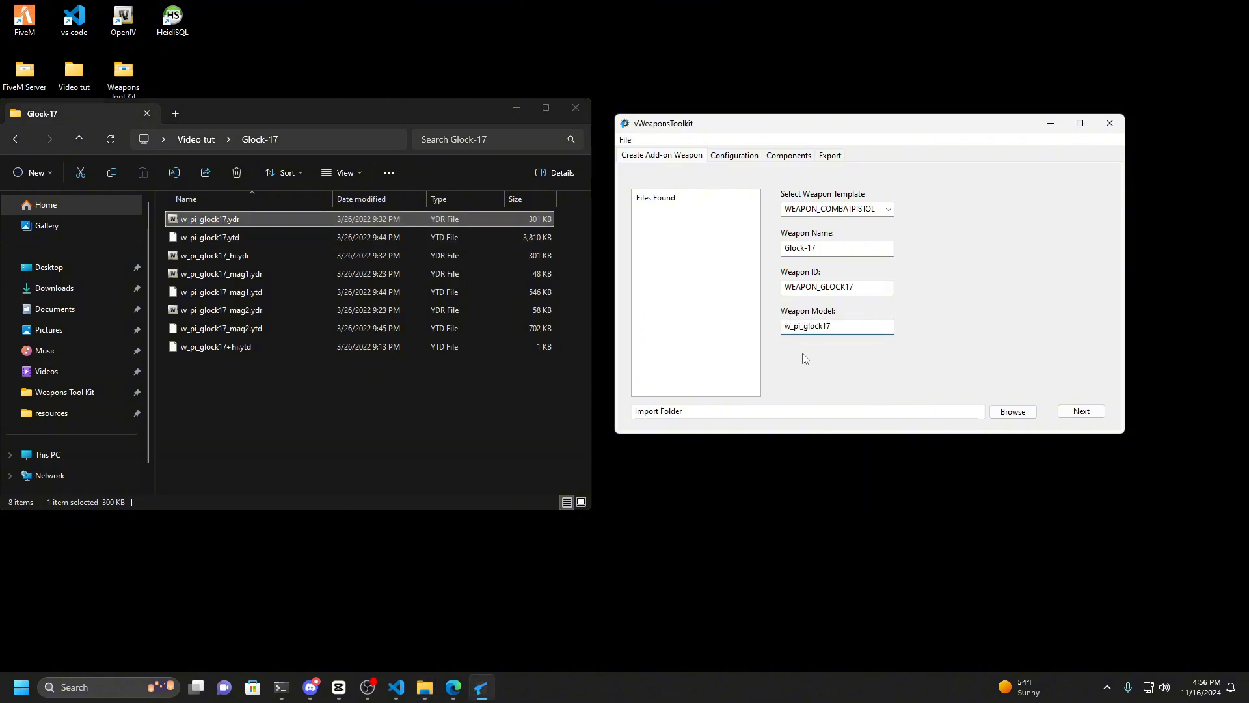
click(435, 381)
click(962, 348)
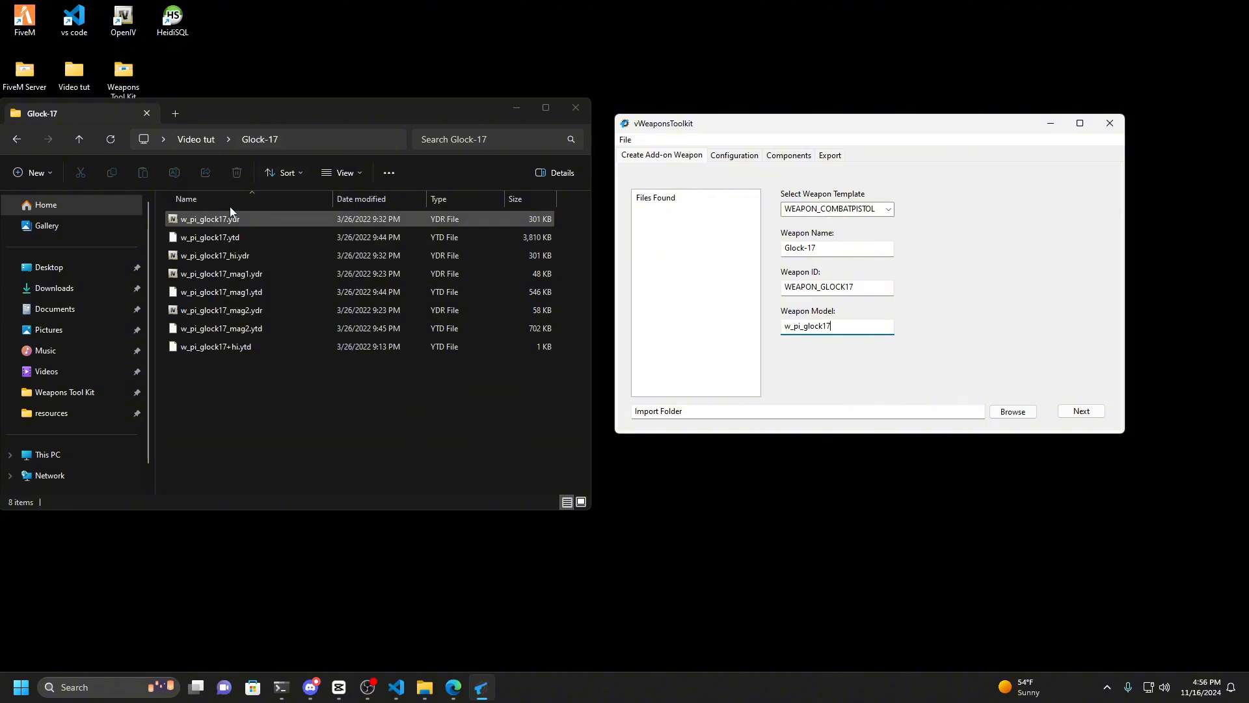
Import the weapon files from the Glock-17 folder inside Video tut on the Desktop.
click(1013, 411)
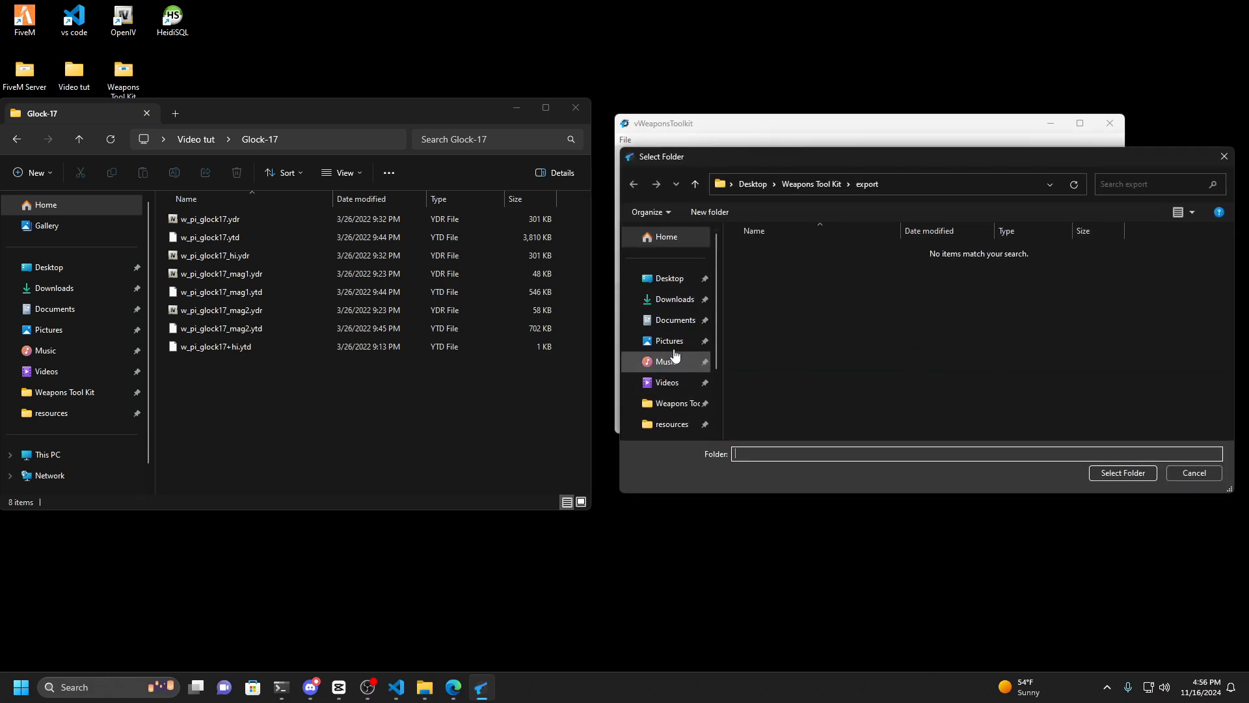
click(669, 284)
double_click(774, 306)
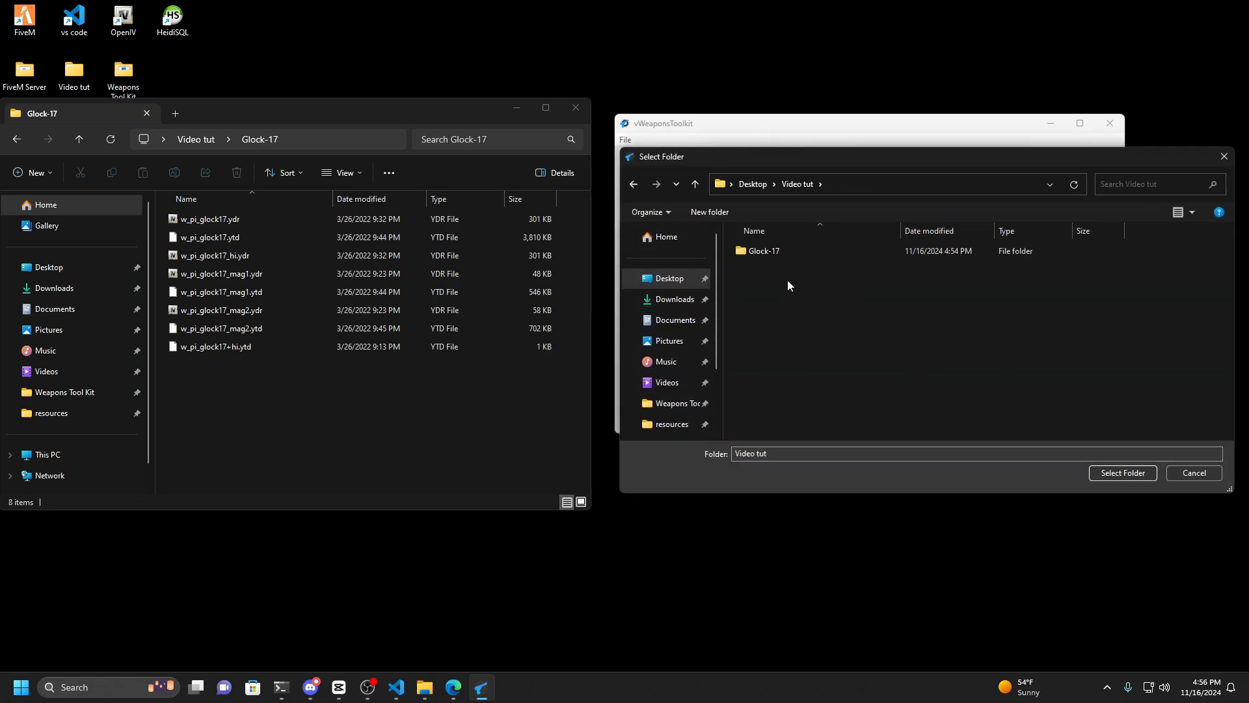
drag(812, 159, 592, 143)
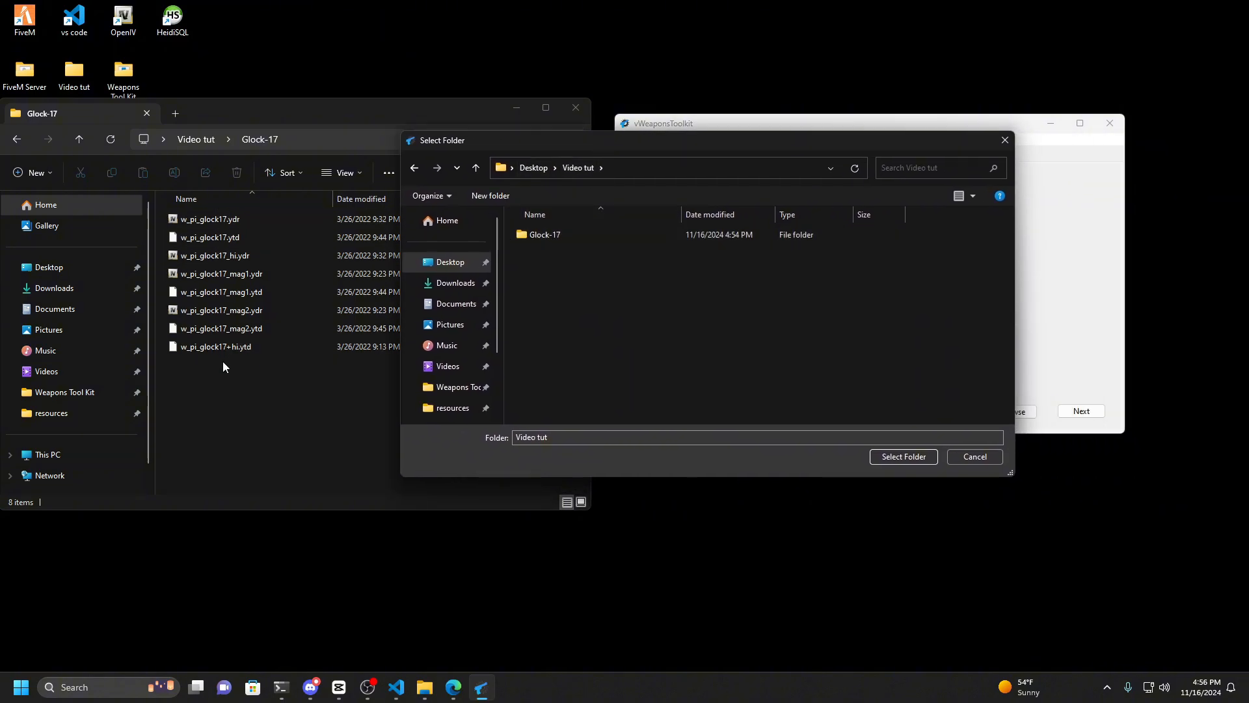
click(545, 236)
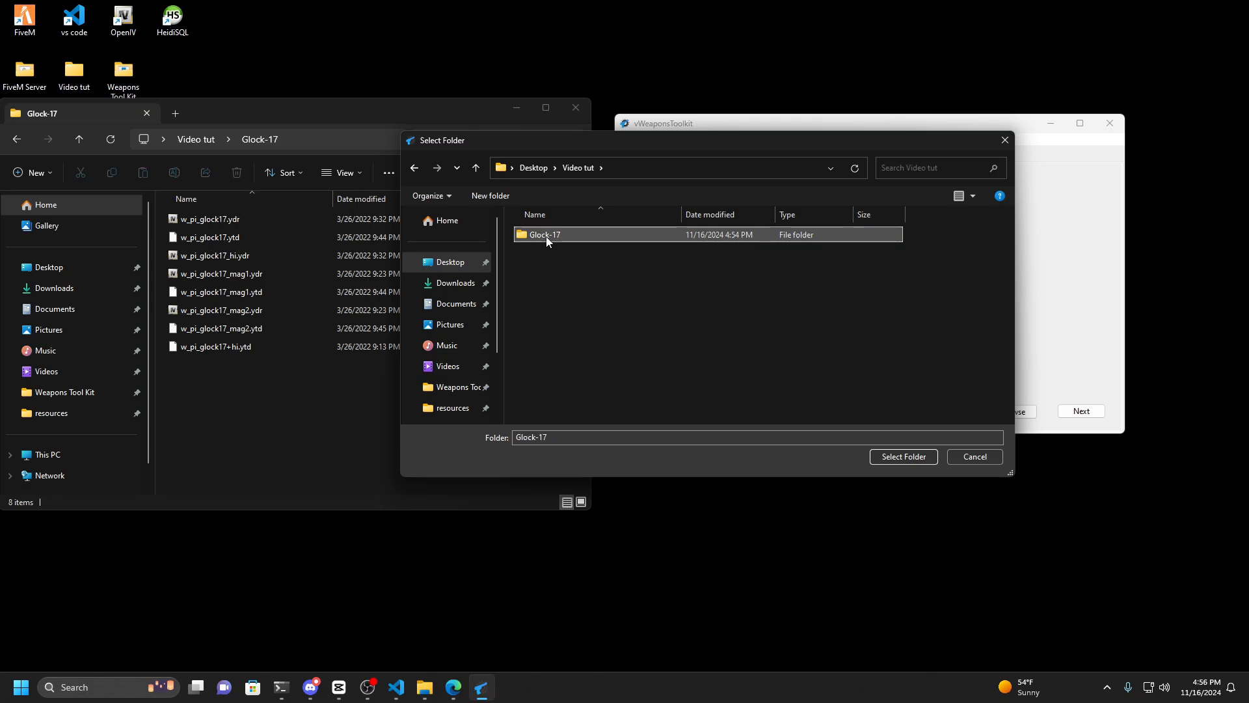
click(898, 456)
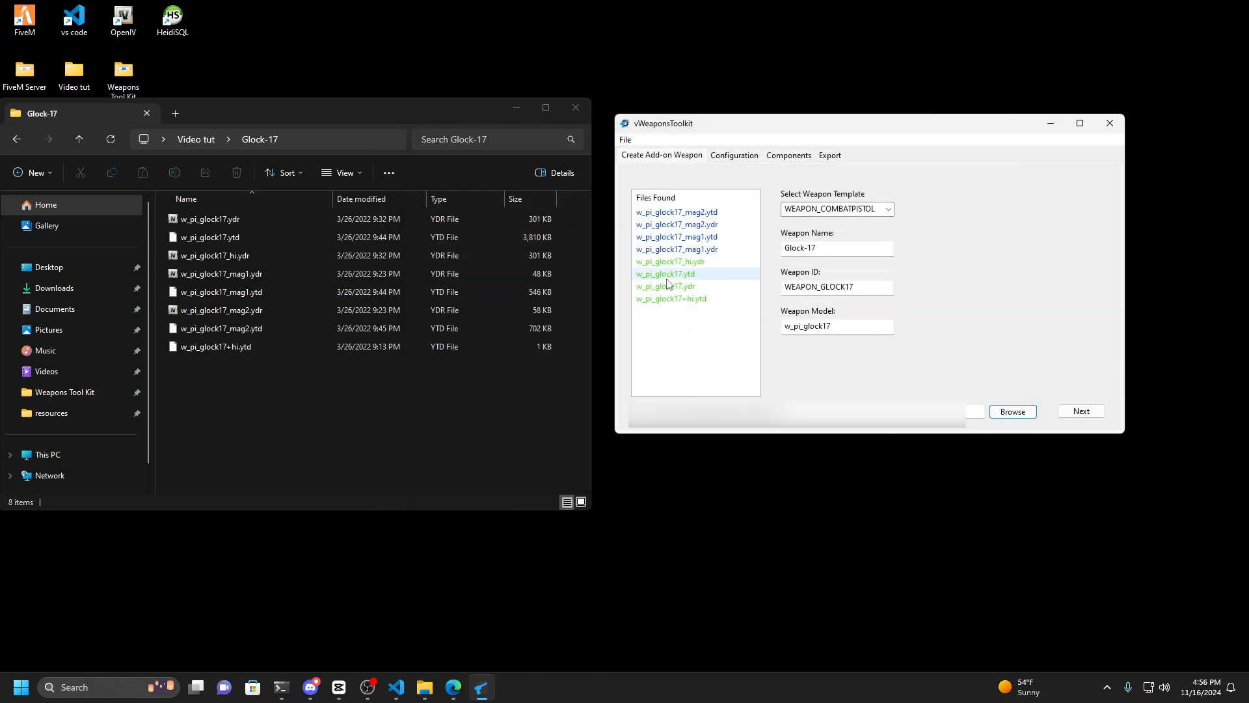
Examine the imported files, comparing the main weapon and magazine file names with the weapon model name.
drag(667, 312, 716, 210)
click(695, 322)
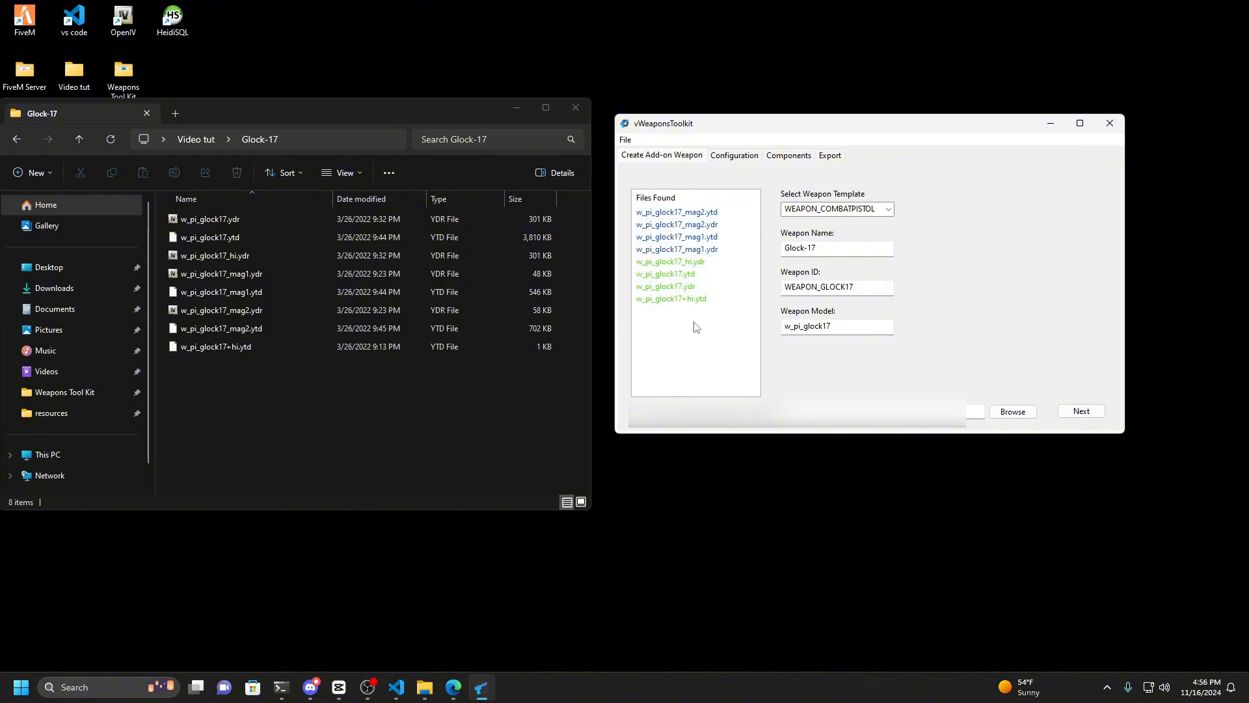
drag(662, 317, 700, 260)
click(692, 327)
drag(674, 324, 668, 269)
drag(657, 318, 693, 268)
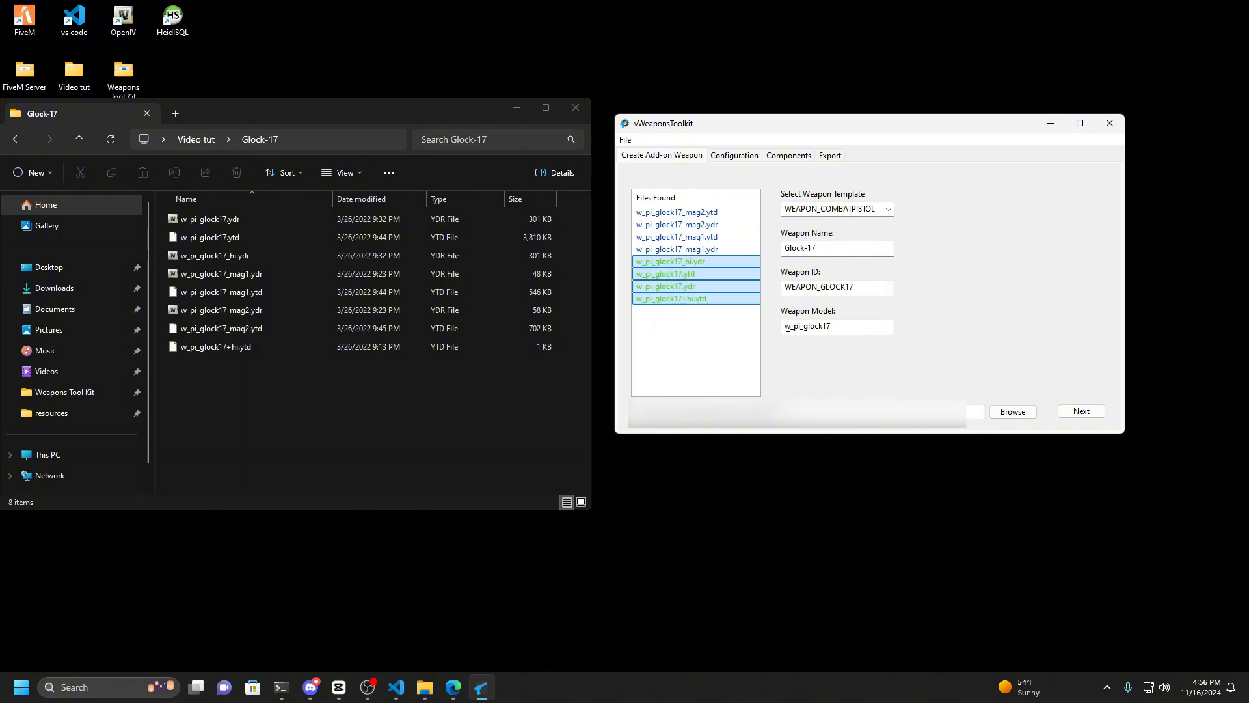
drag(784, 326, 833, 327)
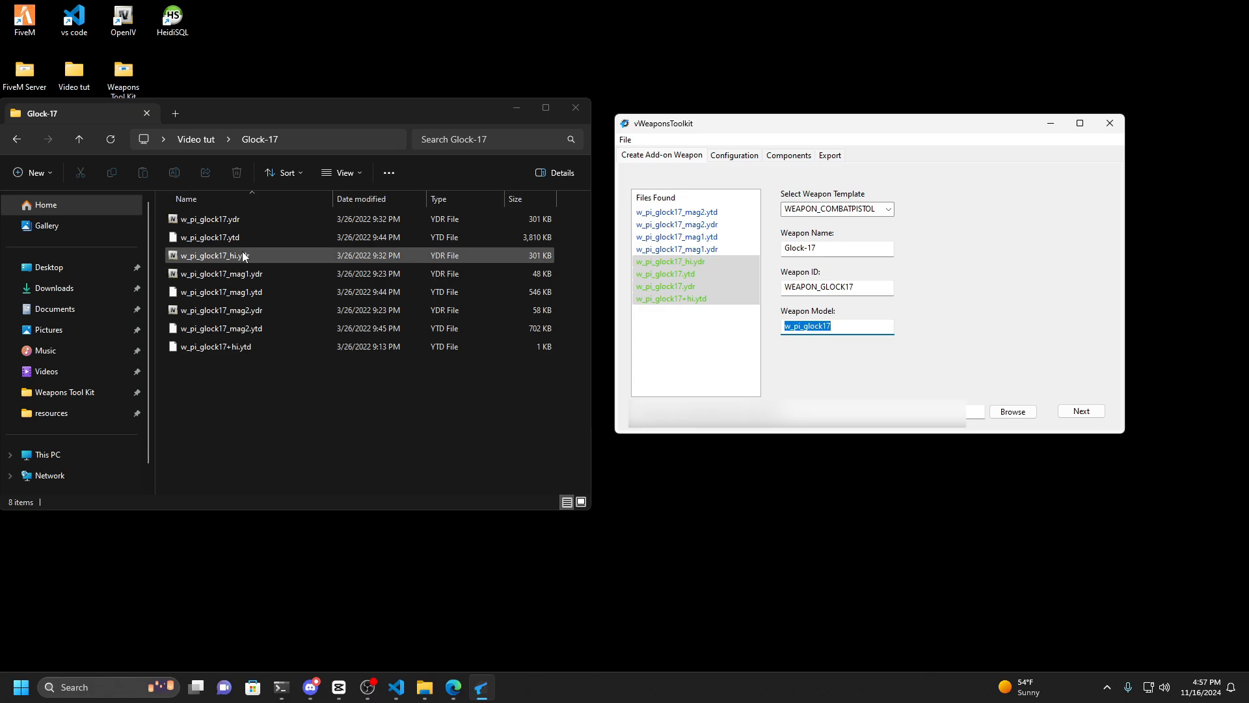
drag(669, 327, 700, 264)
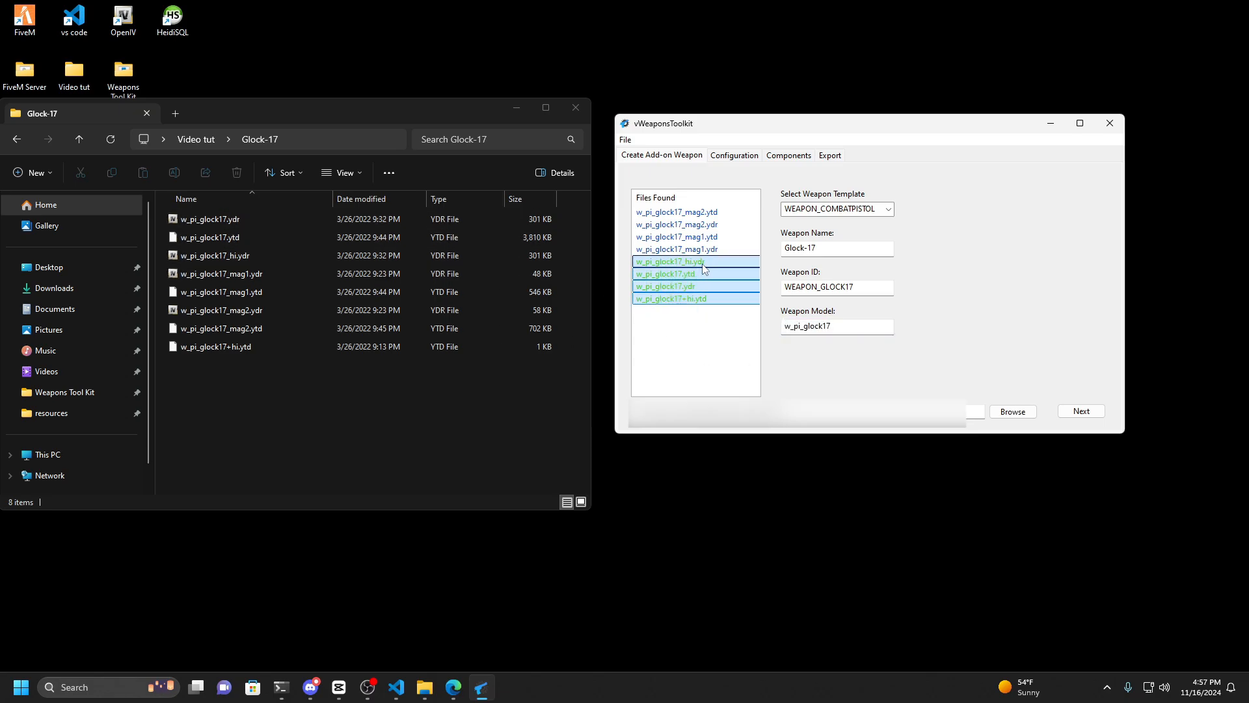
drag(703, 215, 702, 251)
click(697, 319)
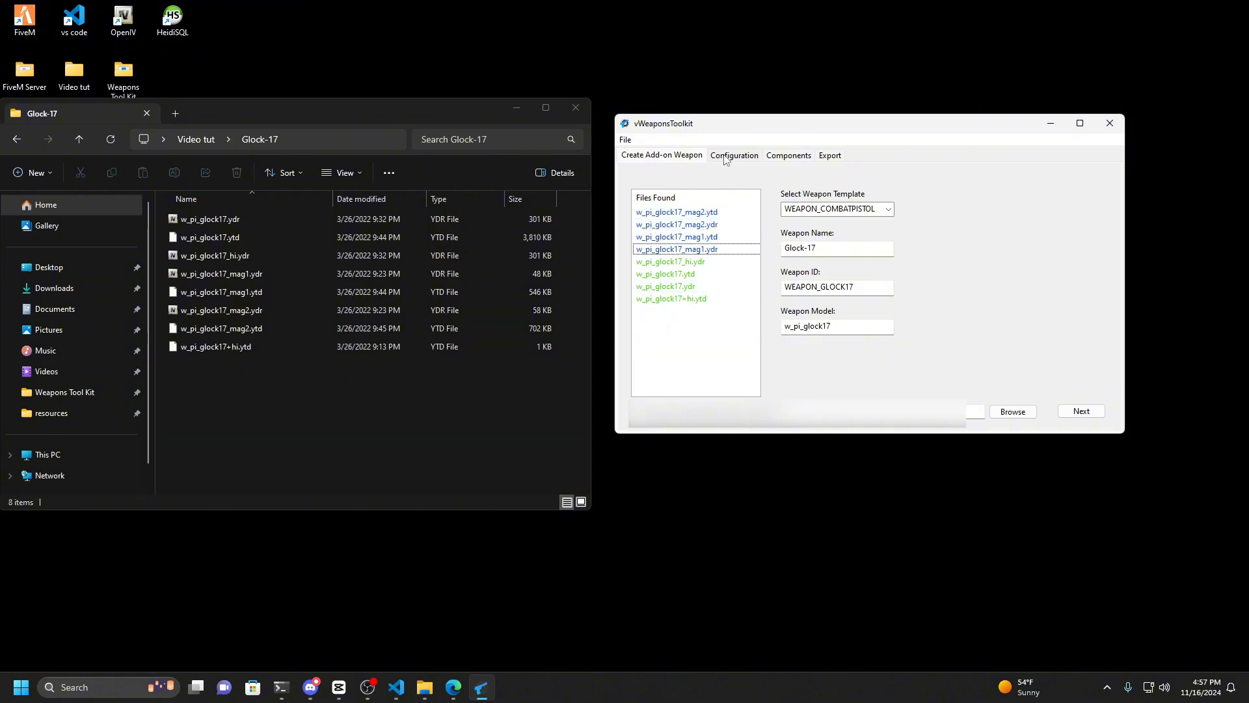
drag(681, 326, 694, 215)
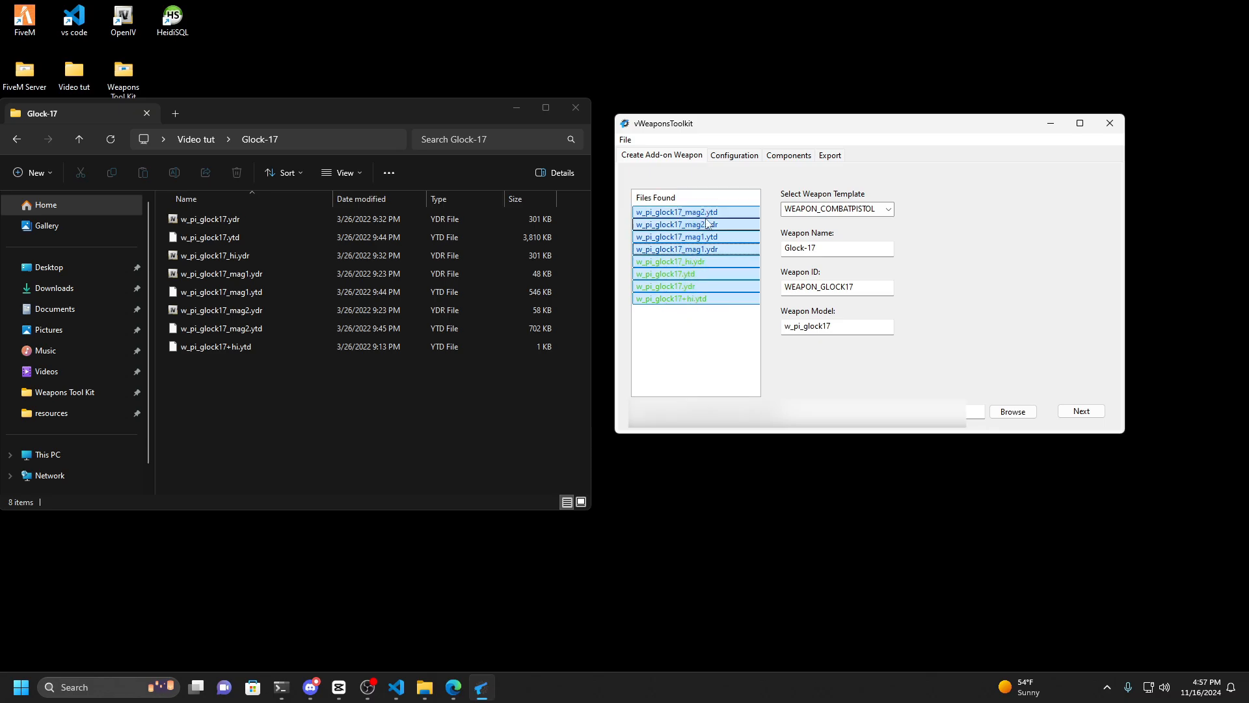
click(701, 334)
Review the weapon's configuration settings and browse the available audio items.
click(735, 157)
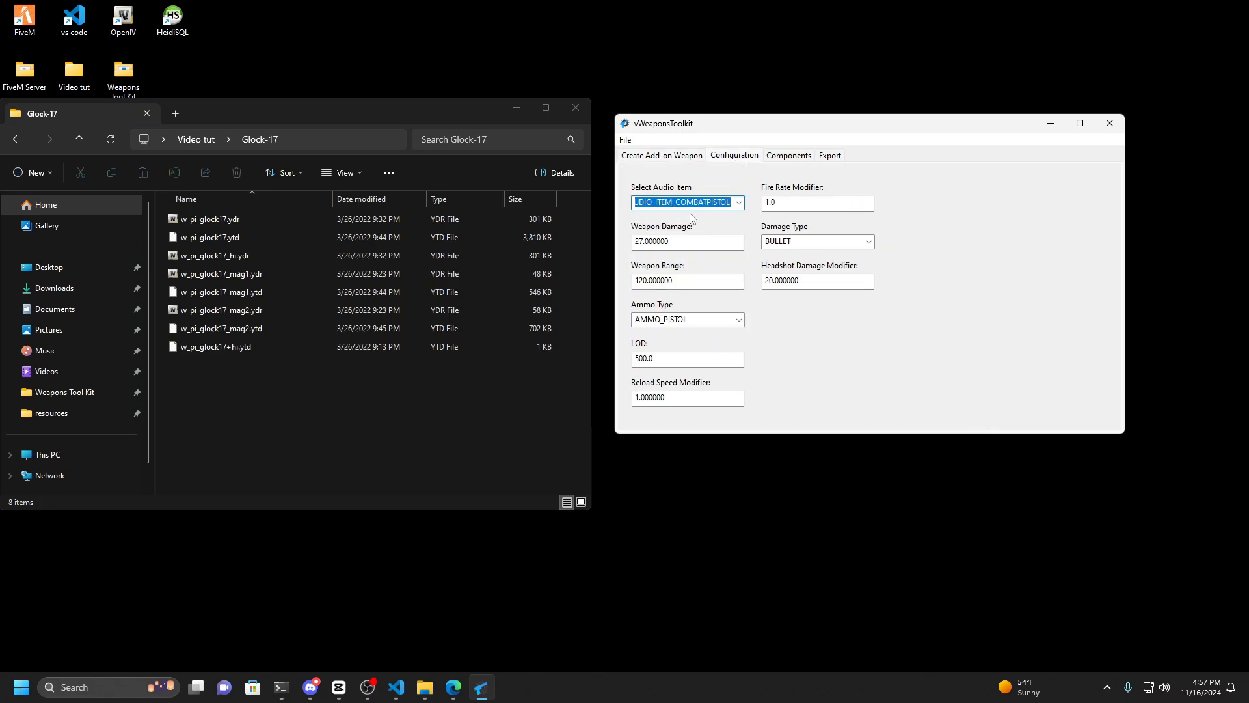
click(738, 202)
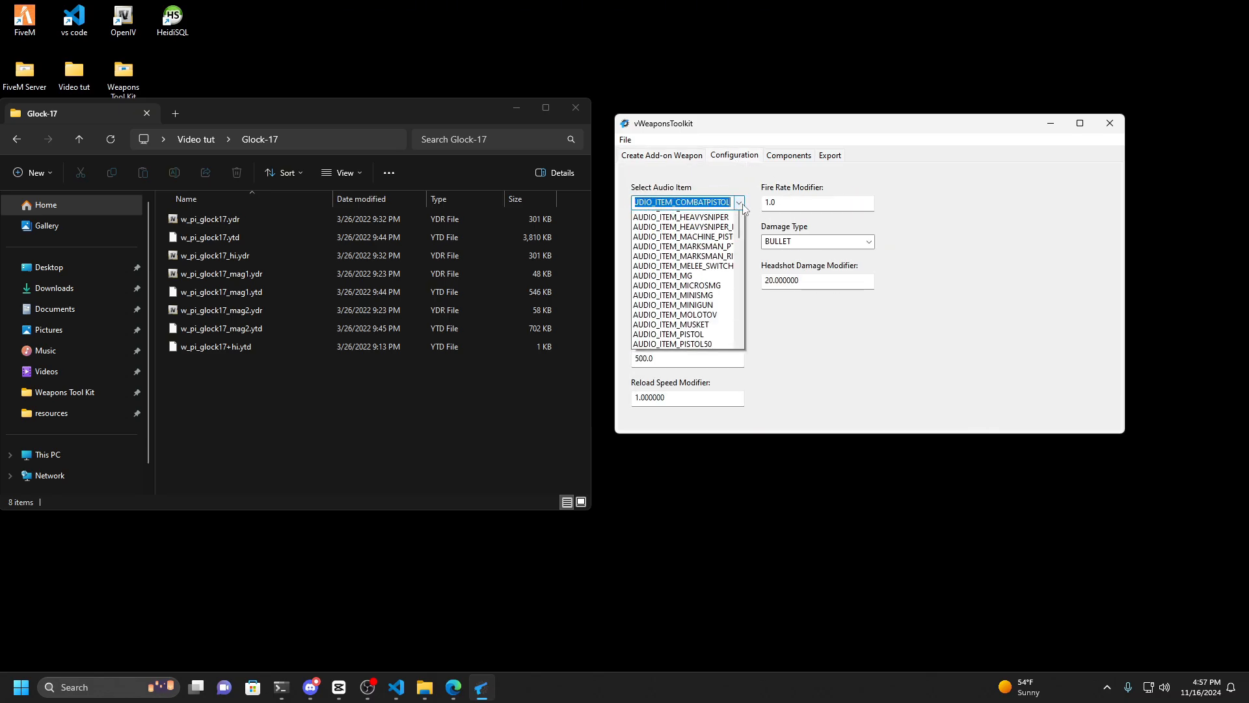
scroll(694, 273, down, 5)
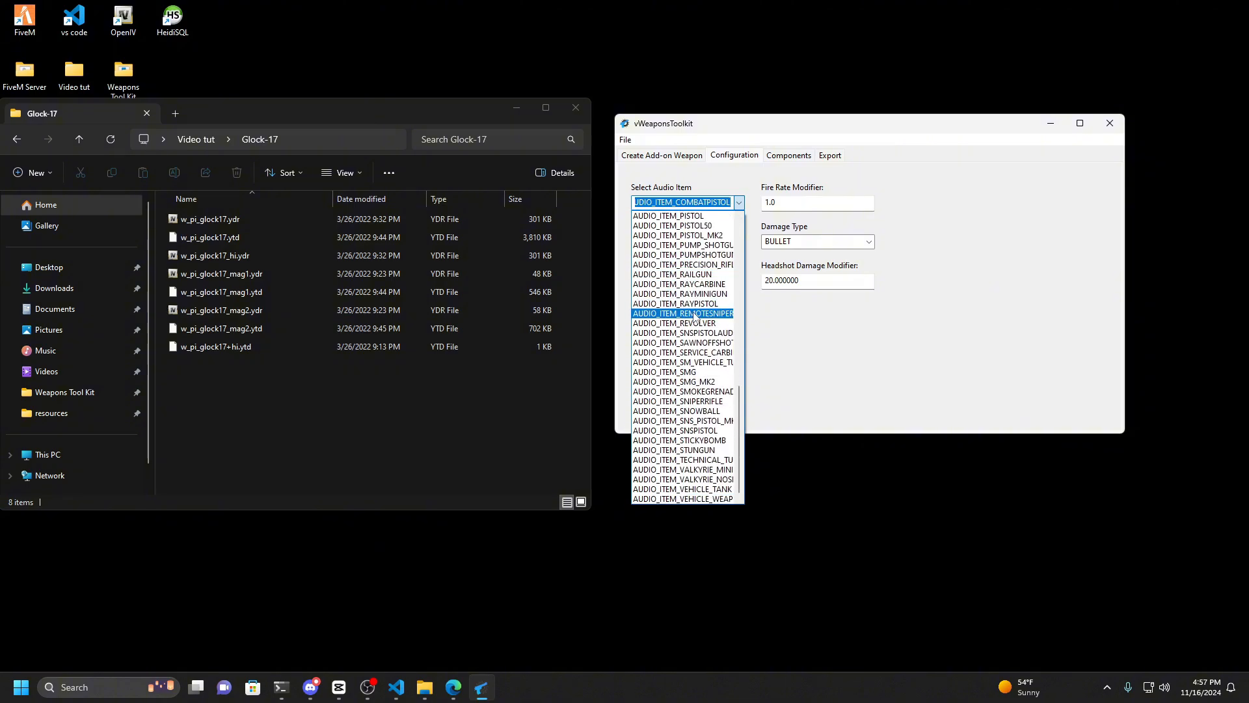
scroll(694, 319, up, 5)
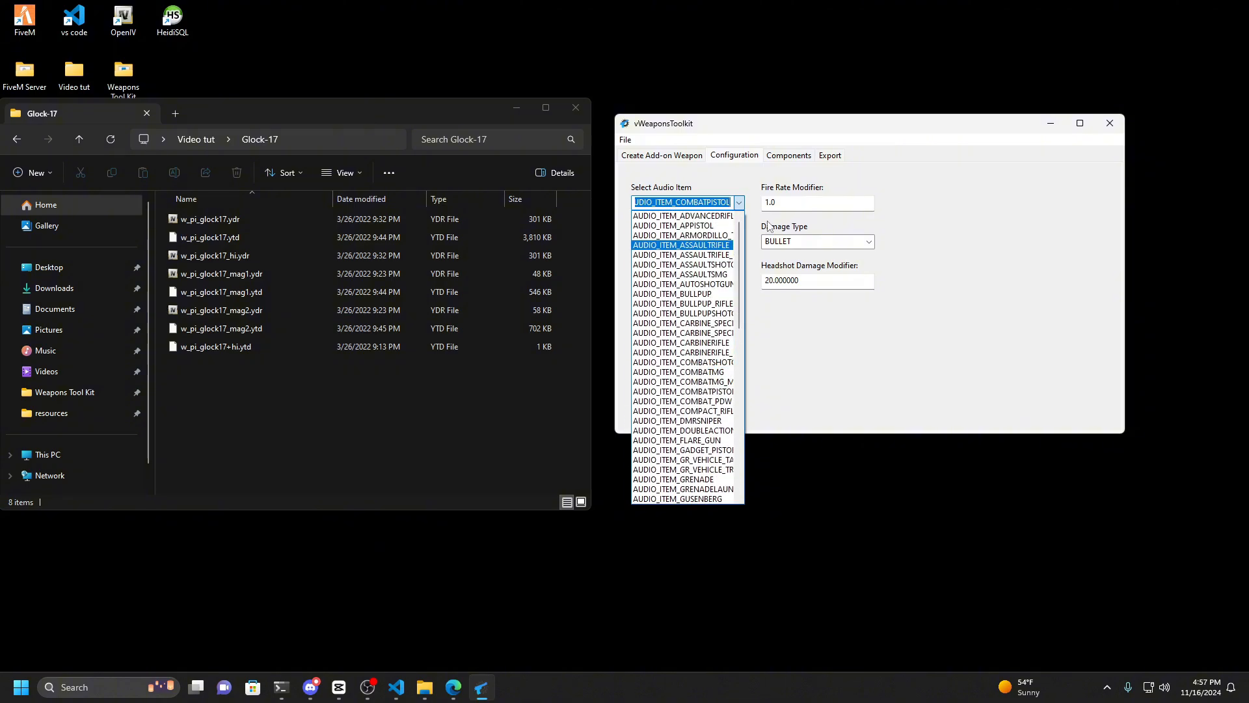
click(752, 195)
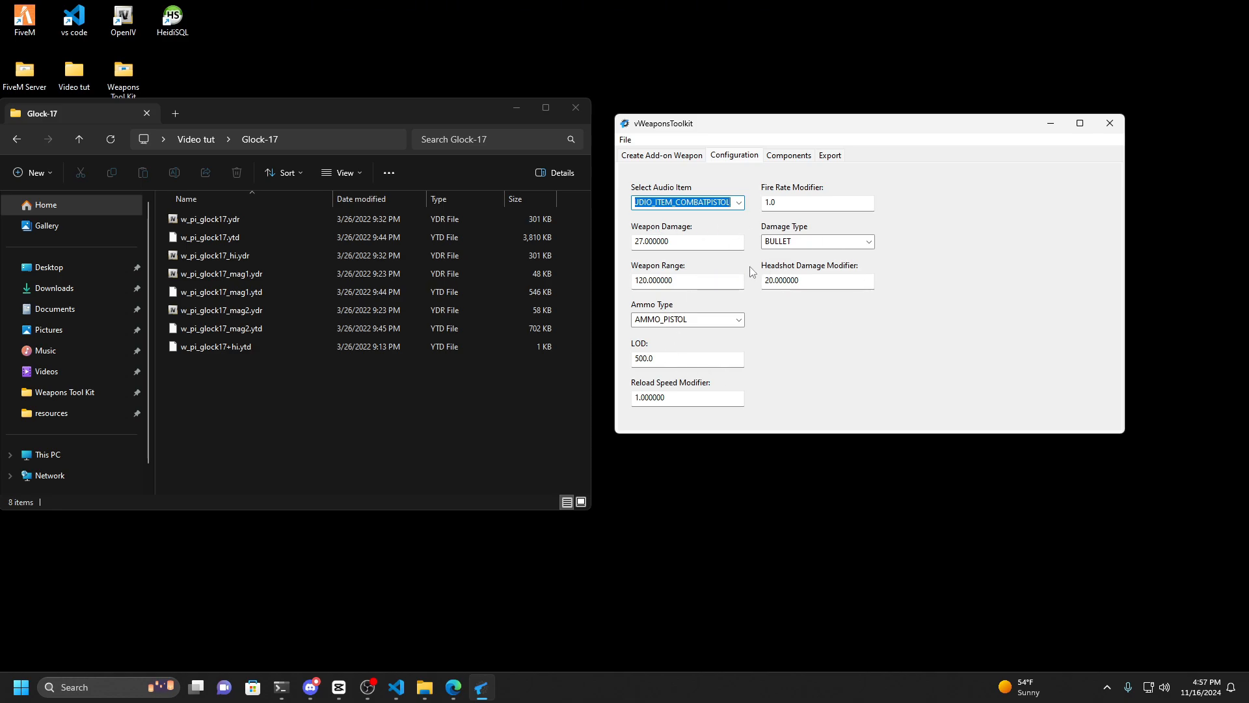
Add a weapon component and assign it the COMPONENT_COMBATPISTOL_CLIP_01 template.
click(786, 159)
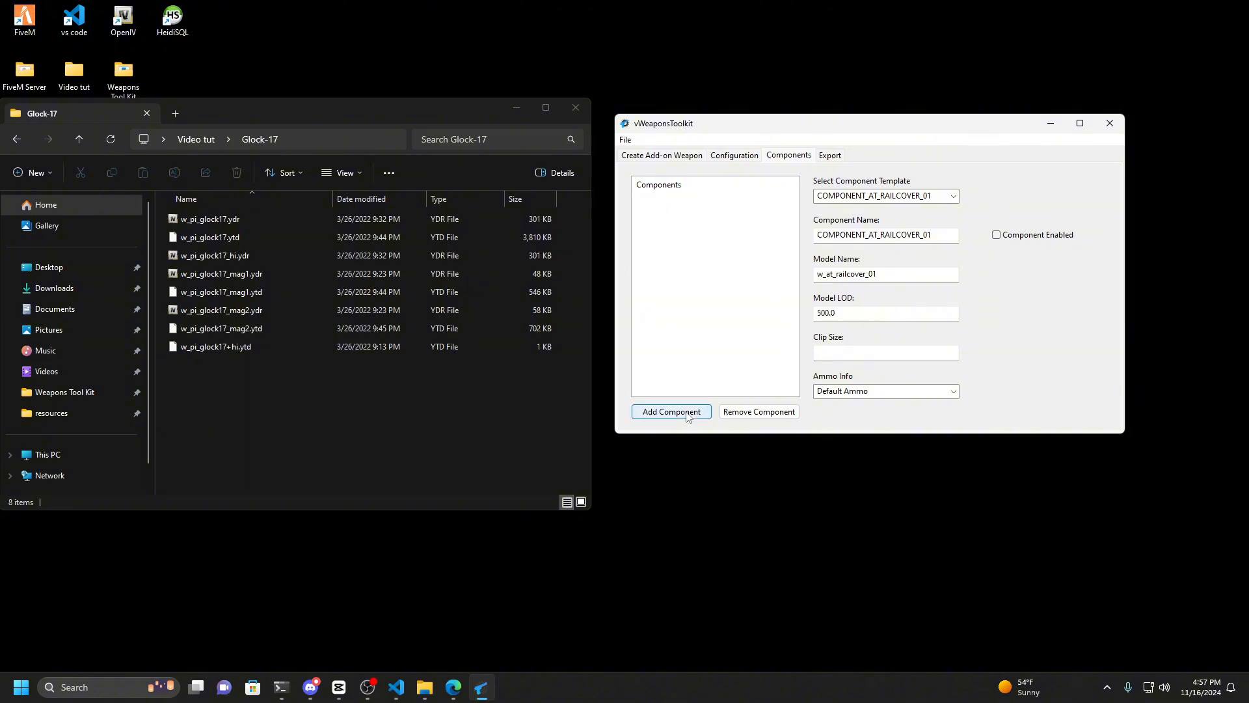
click(662, 415)
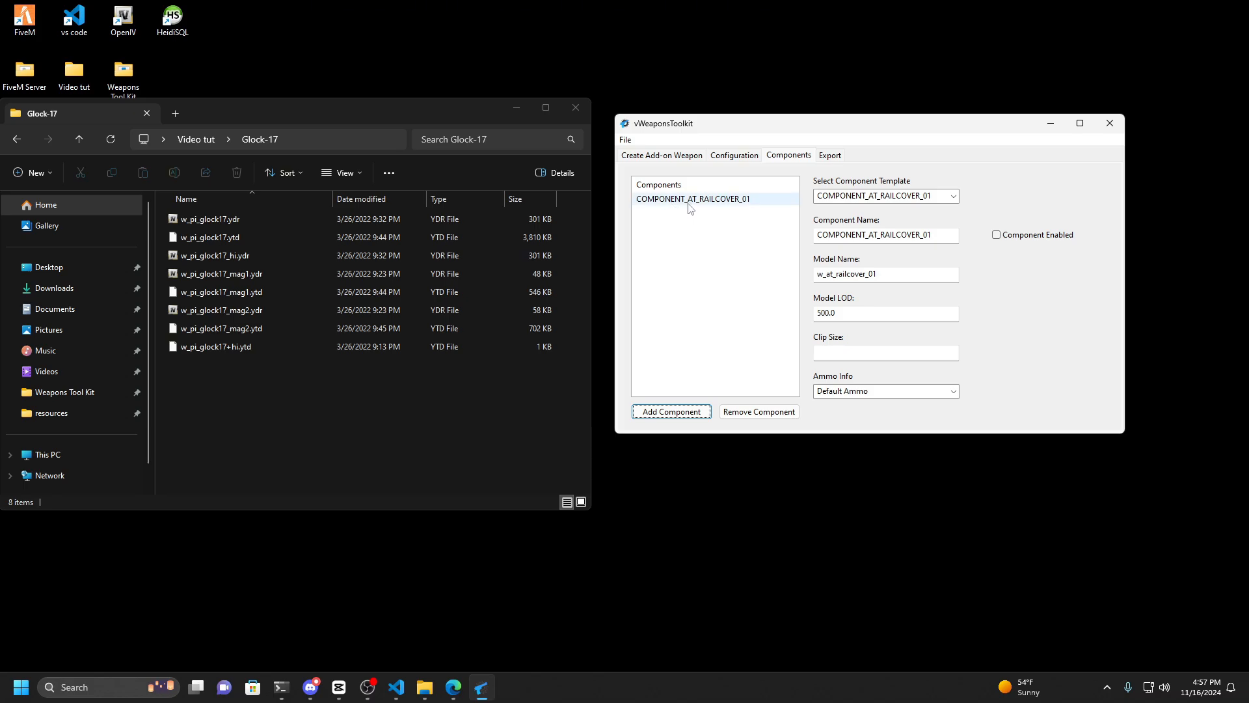
click(743, 203)
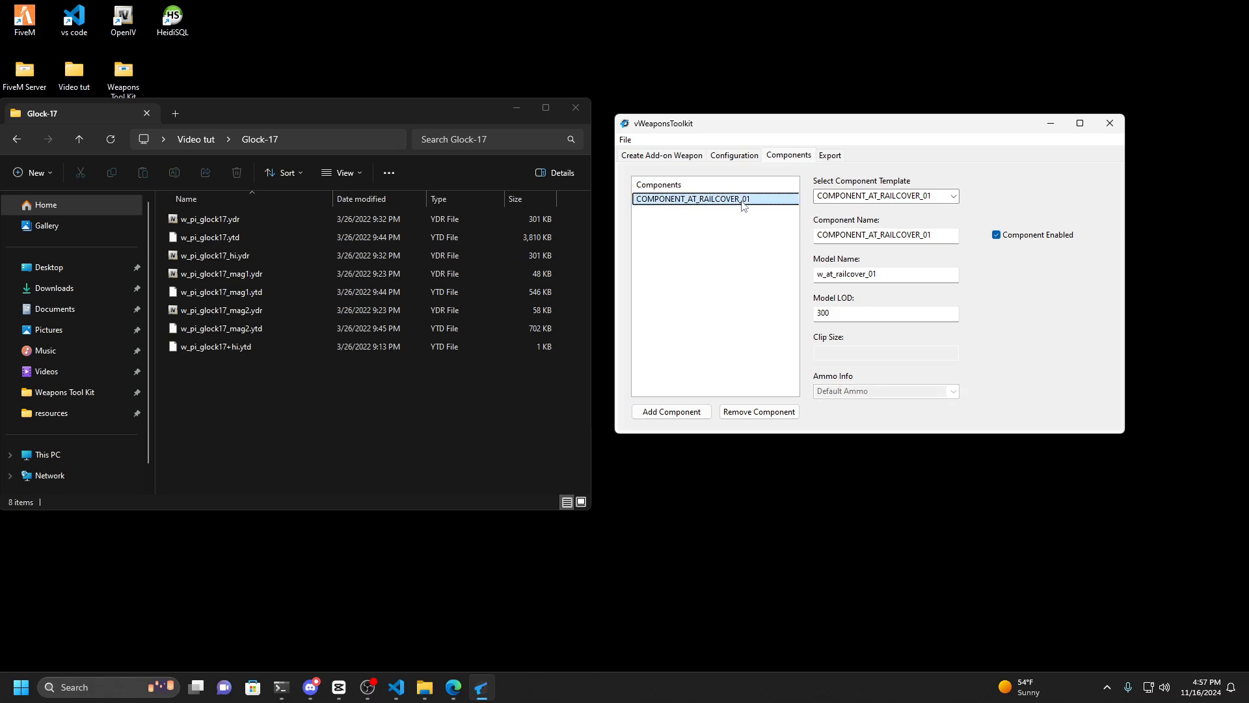
click(954, 197)
scroll(914, 215, up, 6)
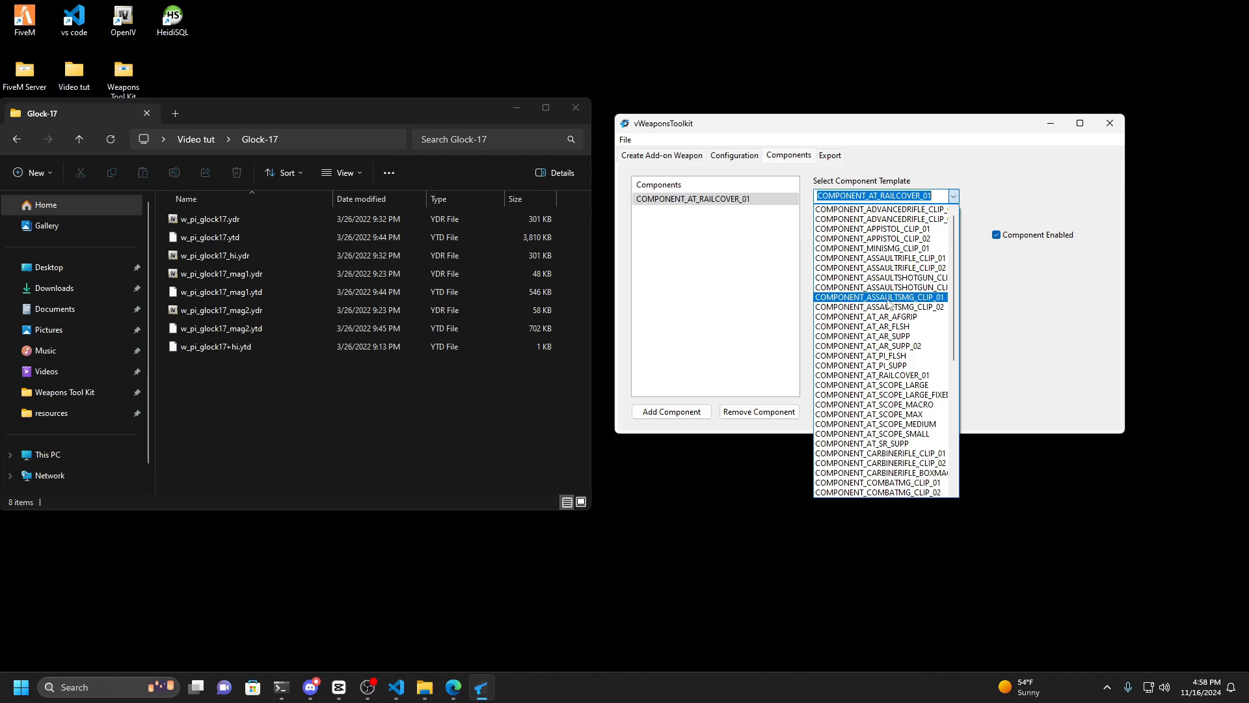
scroll(893, 325, down, 2)
scroll(893, 325, down, 1)
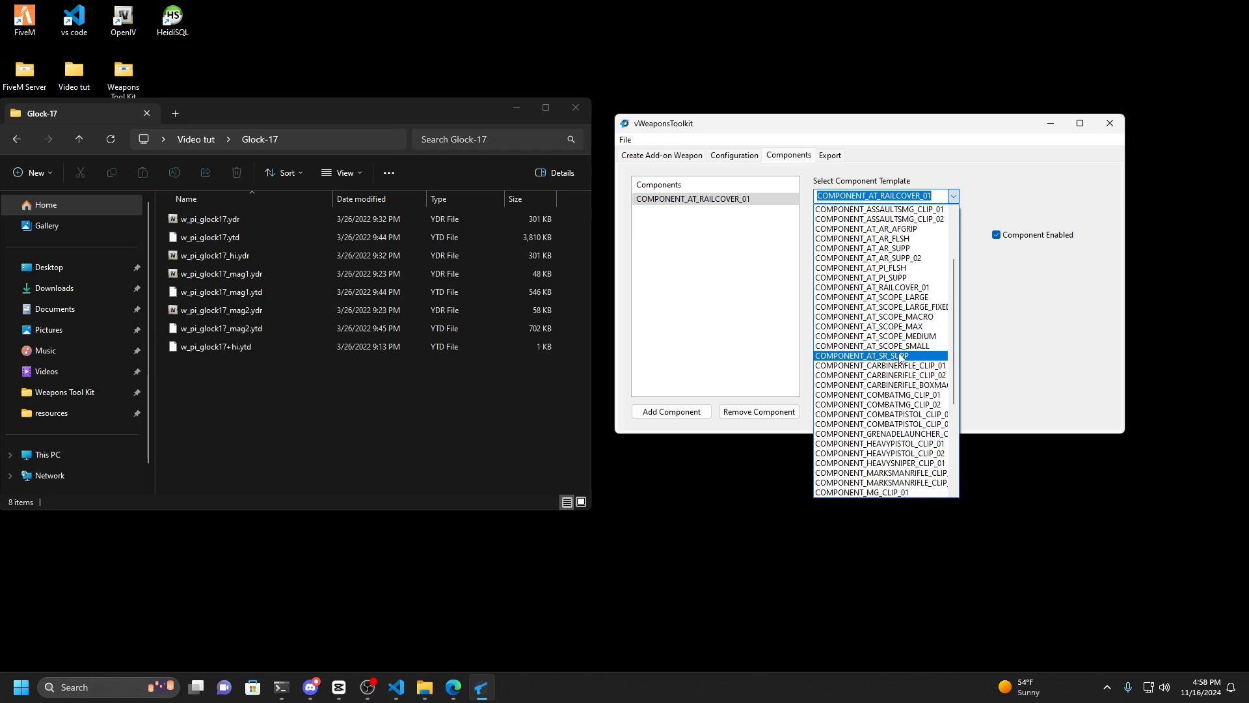
click(916, 414)
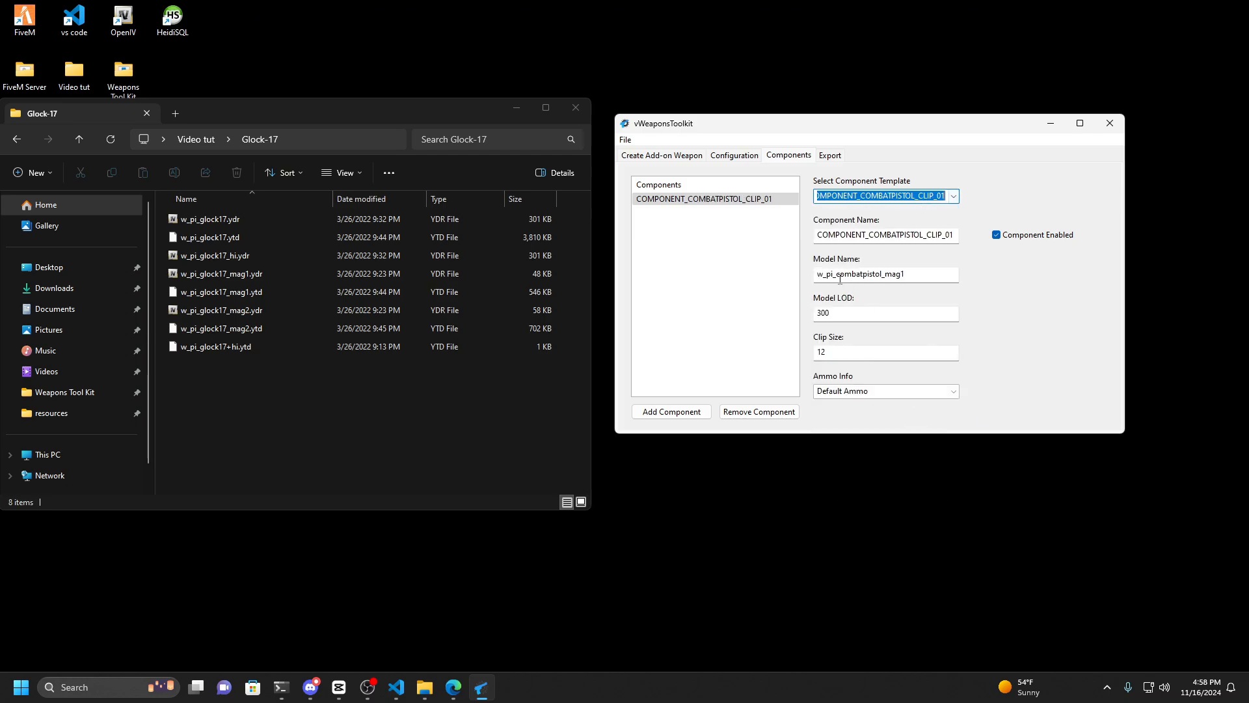
click(954, 197)
scroll(875, 291, up, 10)
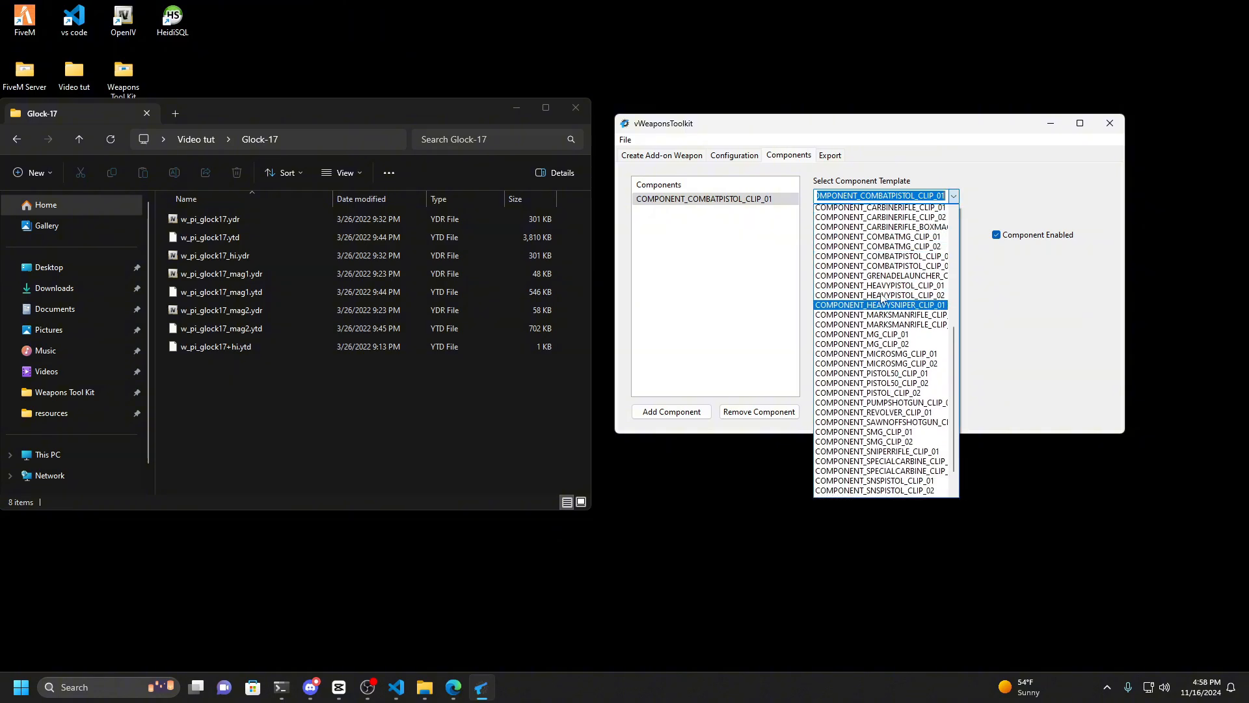
scroll(875, 290, down, 3)
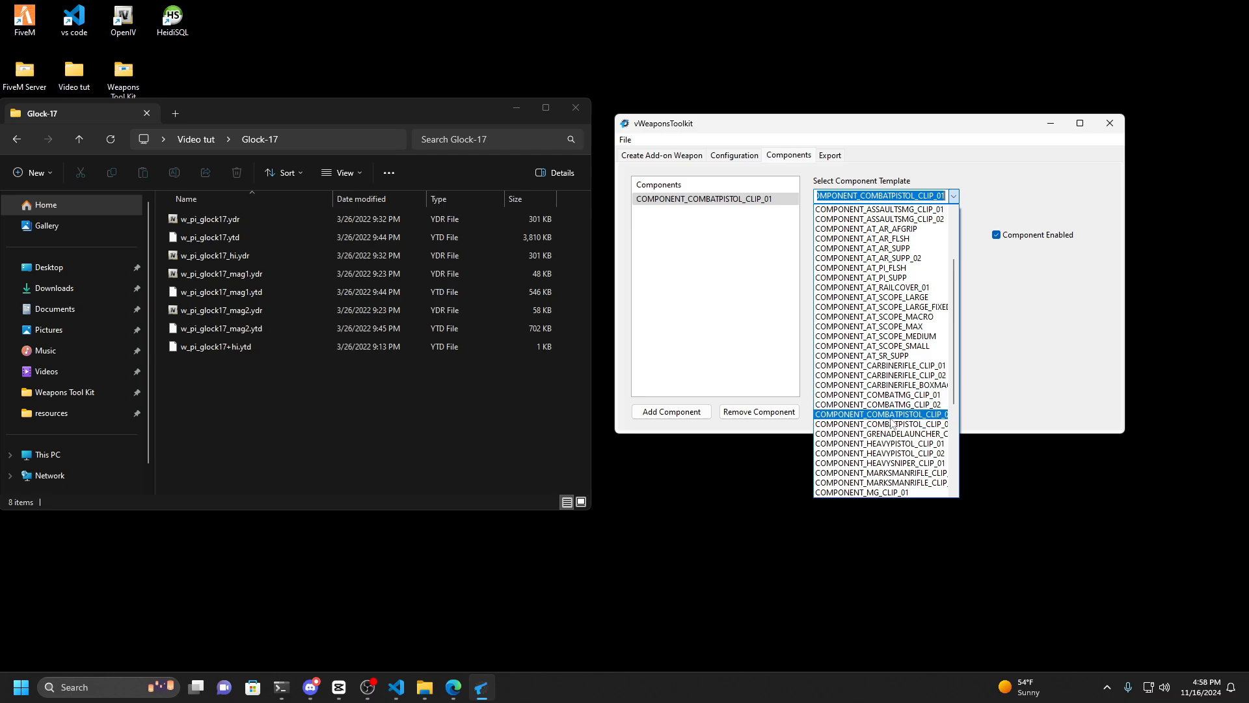
click(938, 416)
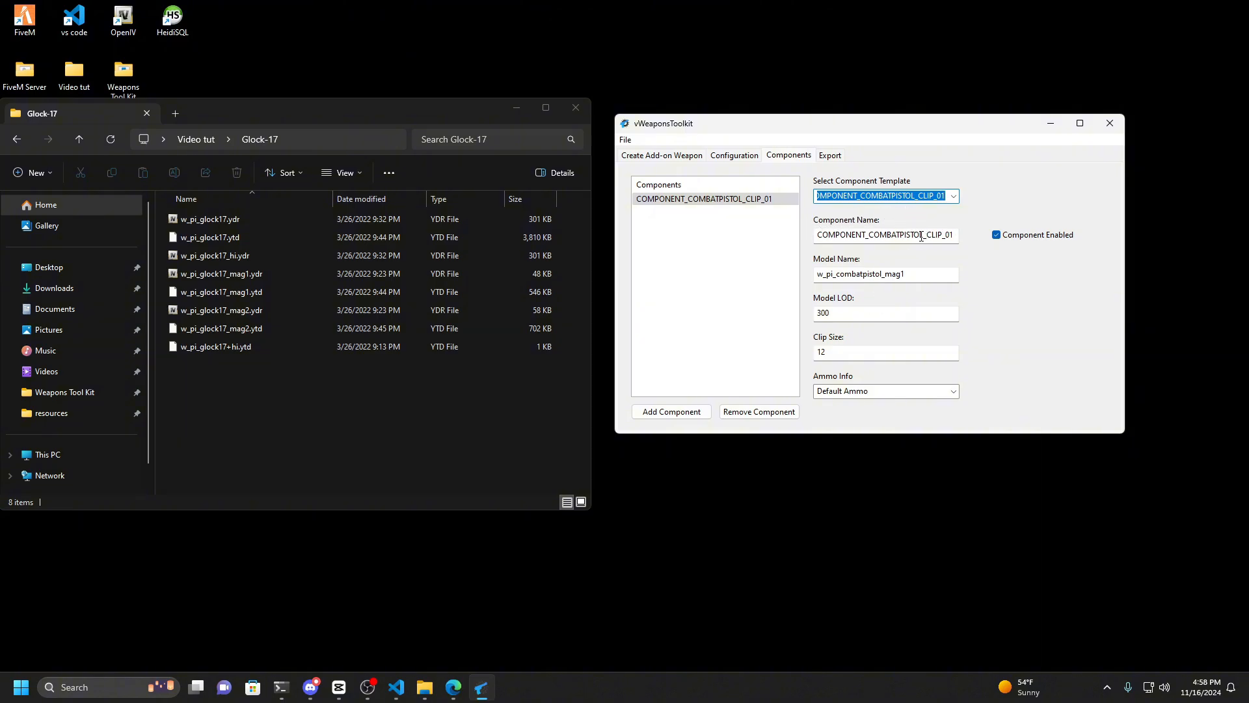
Rename the clip component as COMPONENT_GLOCK17_CLIP_01.
drag(923, 235, 873, 236)
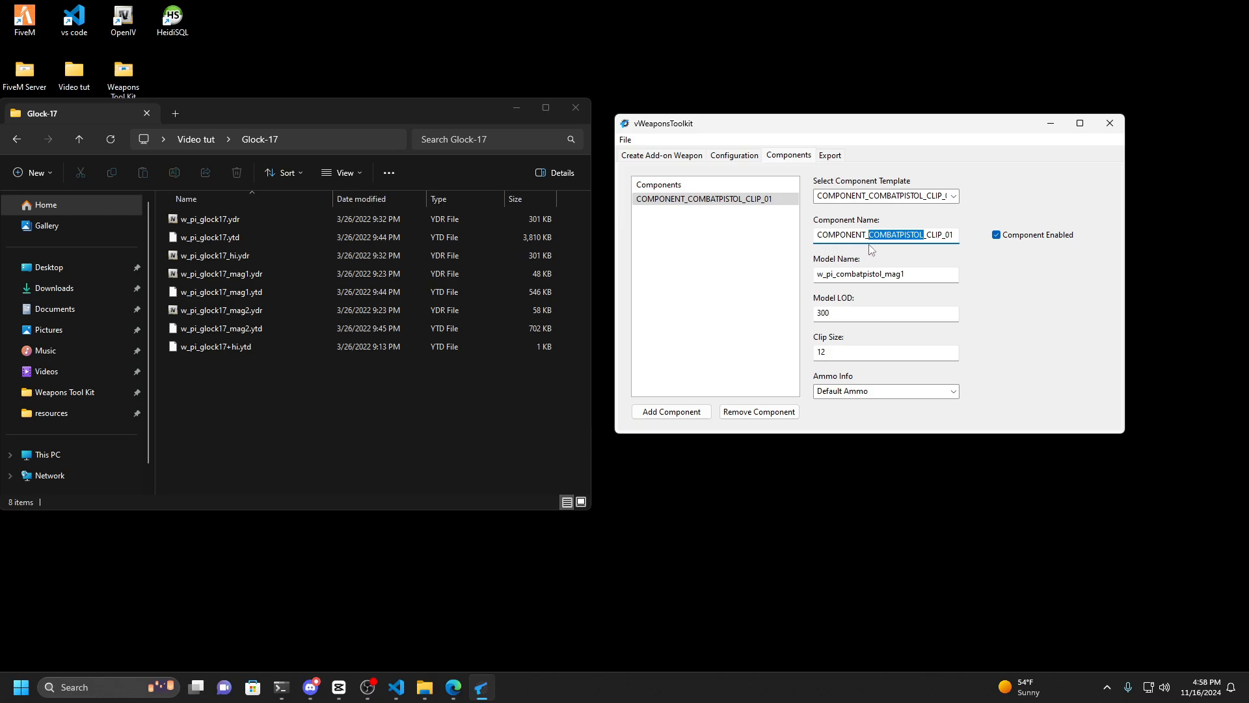
text(GLOCK1)
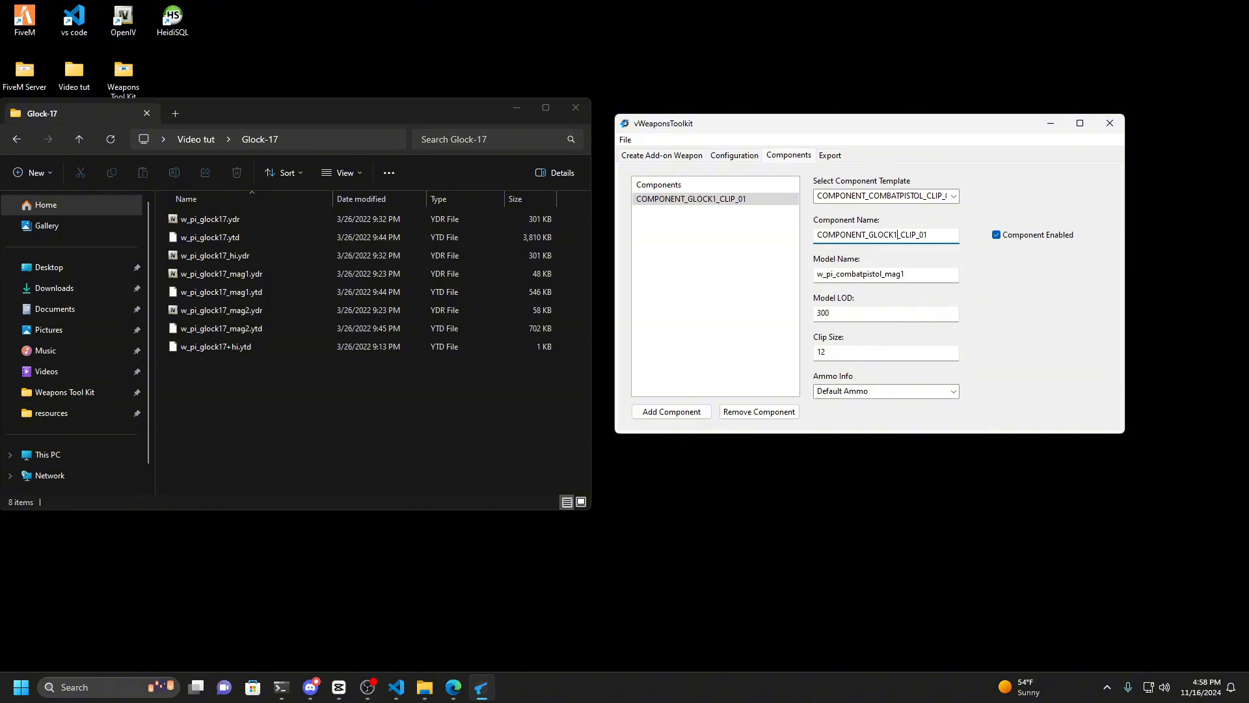
text(7)
drag(818, 238, 942, 241)
click(868, 238)
Copy the base name of w_pi_glock17_mag1.ydr and set it as the clip component's model name, w_pi_glock17_mag1.
drag(820, 275, 908, 276)
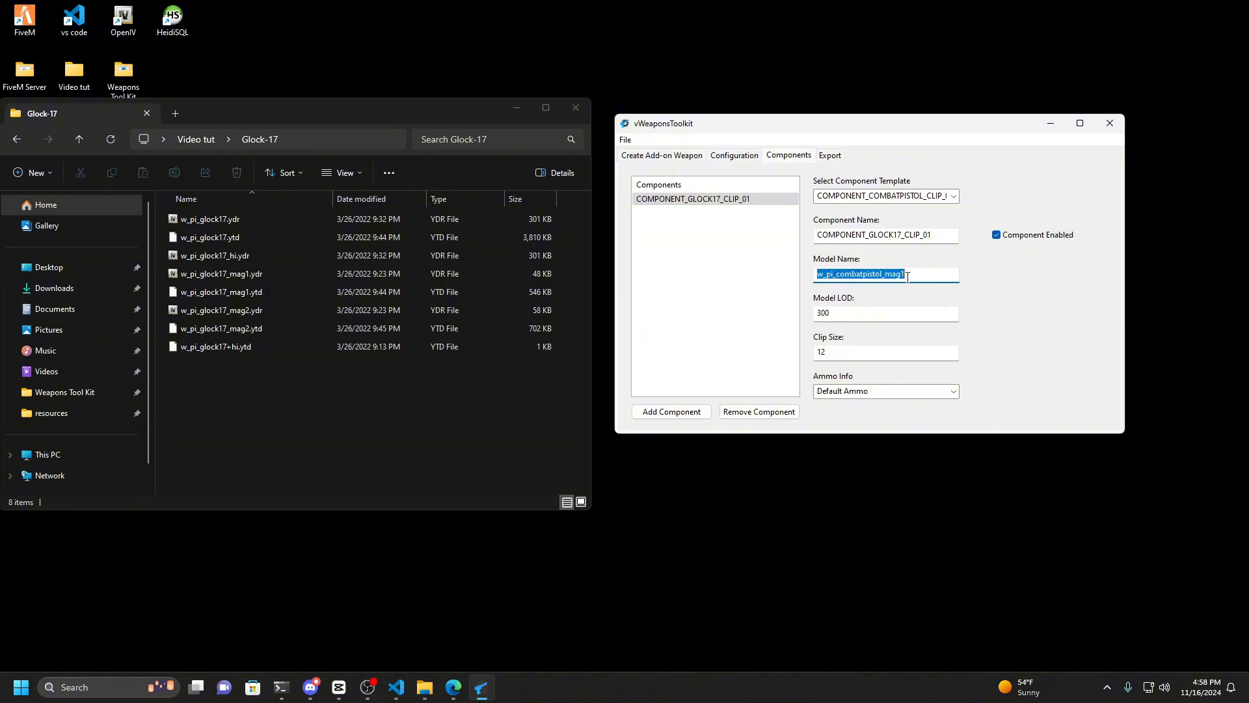
click(223, 276)
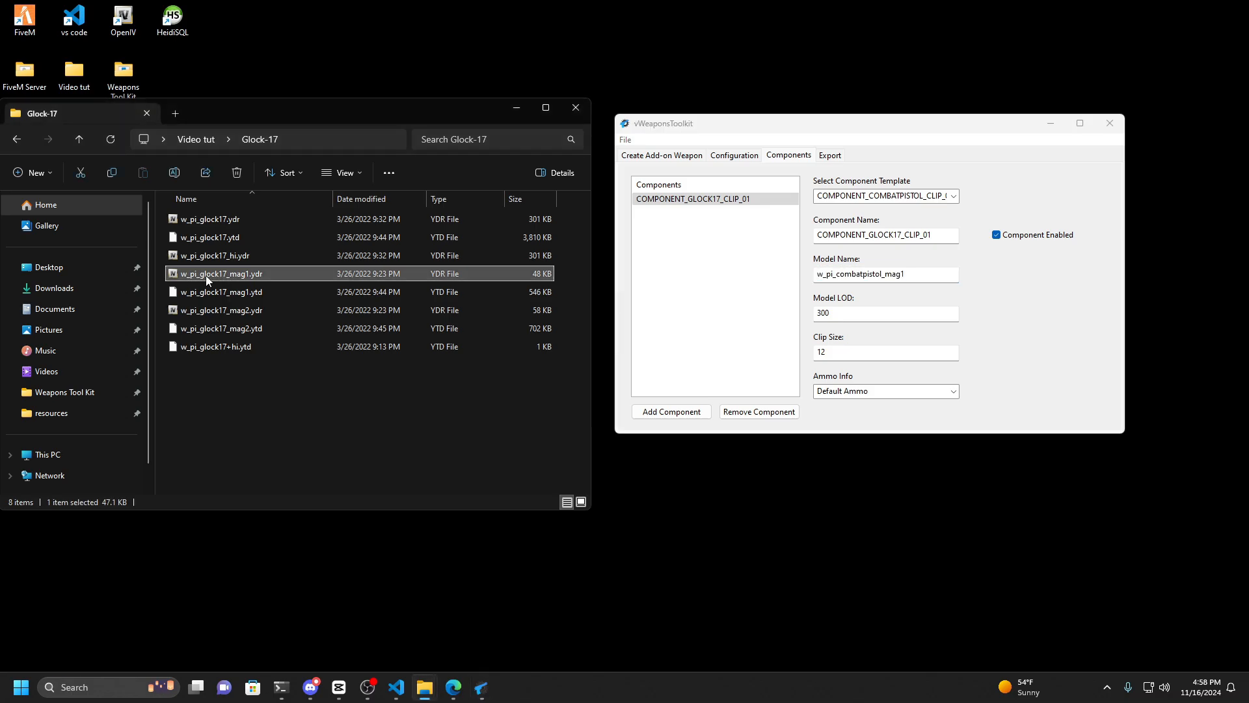
click(221, 276)
key(ctrl+c)
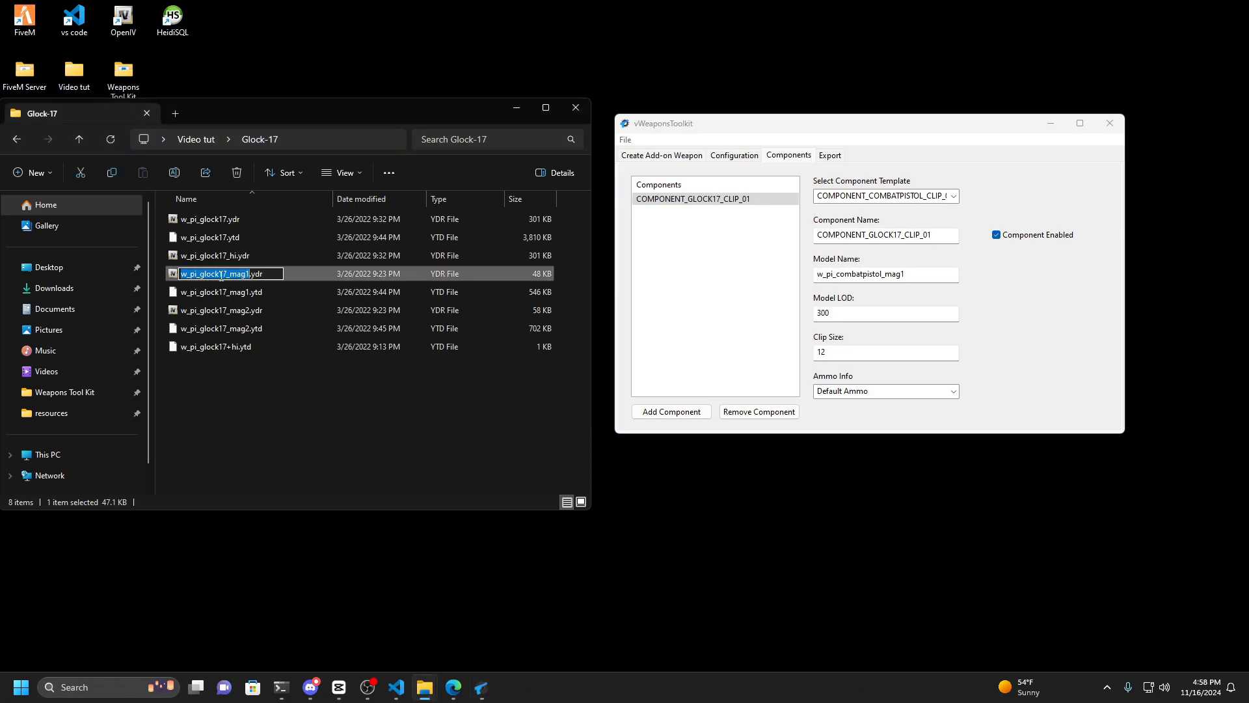
double_click(921, 276)
key(ctrl+v)
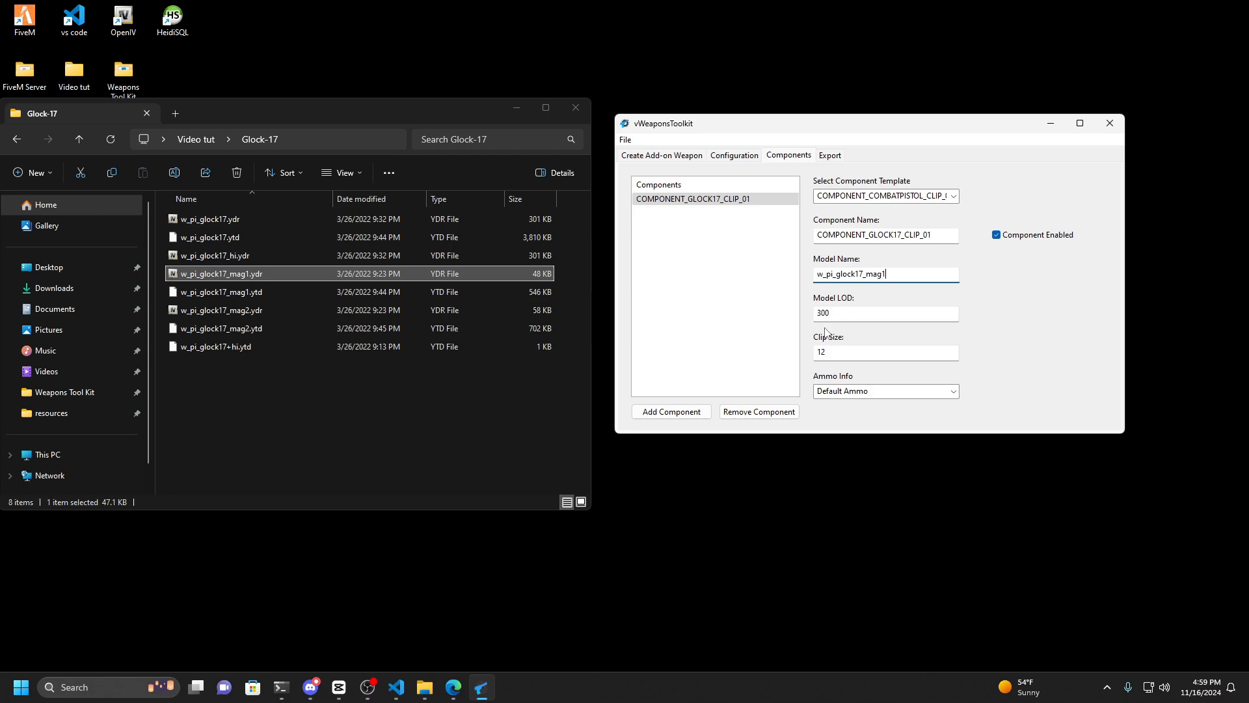
Review the clip size of COMPONENT_GLOCK17_CLIP_01 and toggle its Component Enabled option.
click(828, 353)
mouse_move(834, 353)
mouse_down()
mouse_move(818, 365)
mouse_move(810, 341)
mouse_move(810, 358)
mouse_up()
click(996, 236)
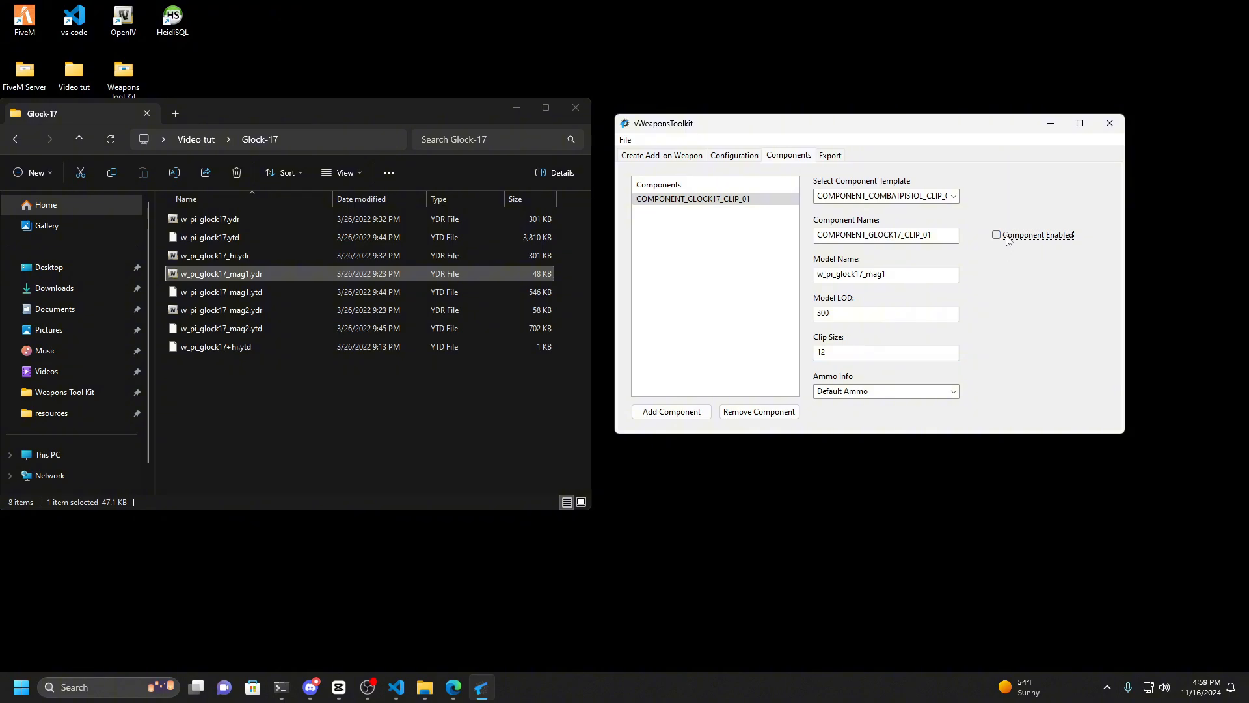
click(1065, 237)
click(1022, 237)
Add a second weapon component and assign it the COMPONENT_COMBATPISTOL_CLIP_02 template.
click(658, 413)
click(732, 199)
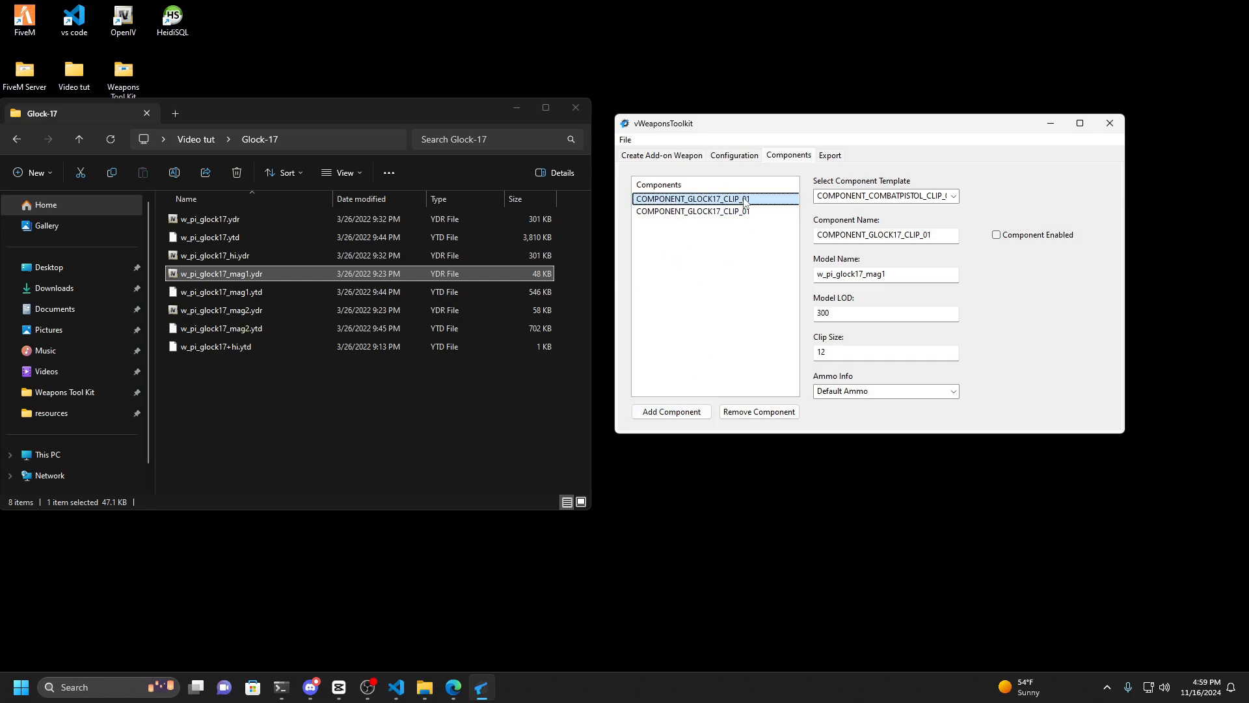
click(954, 198)
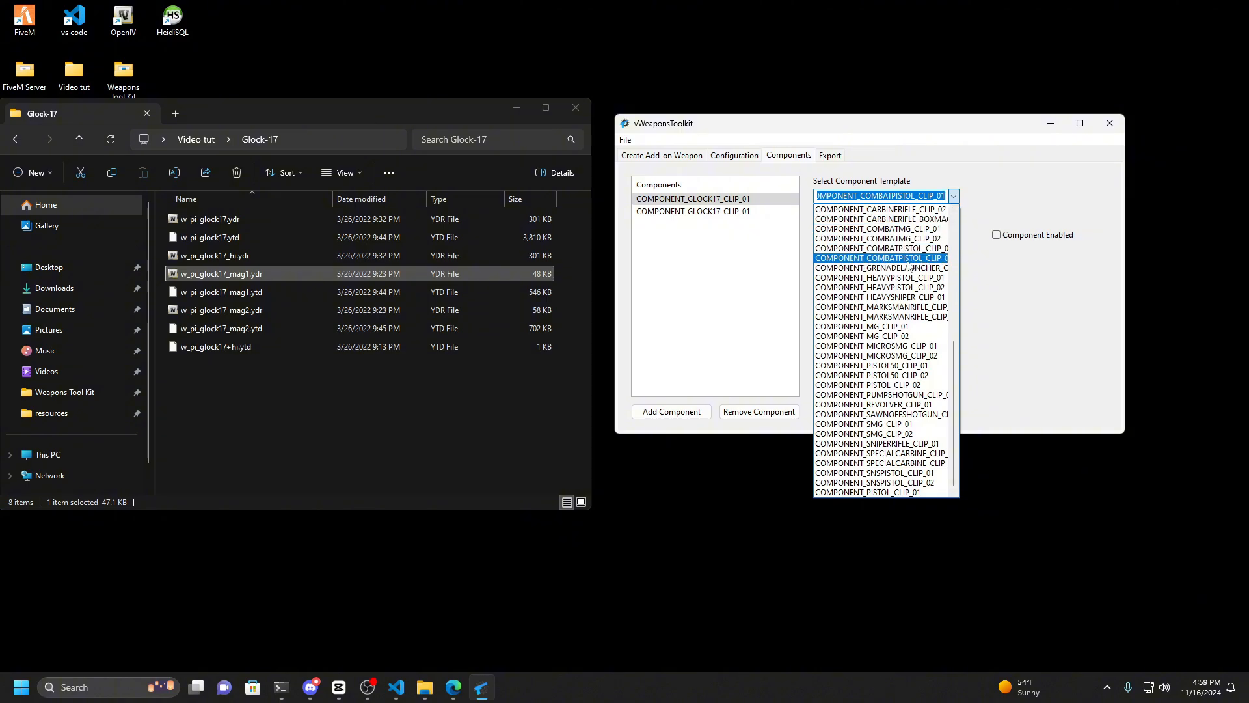
click(934, 260)
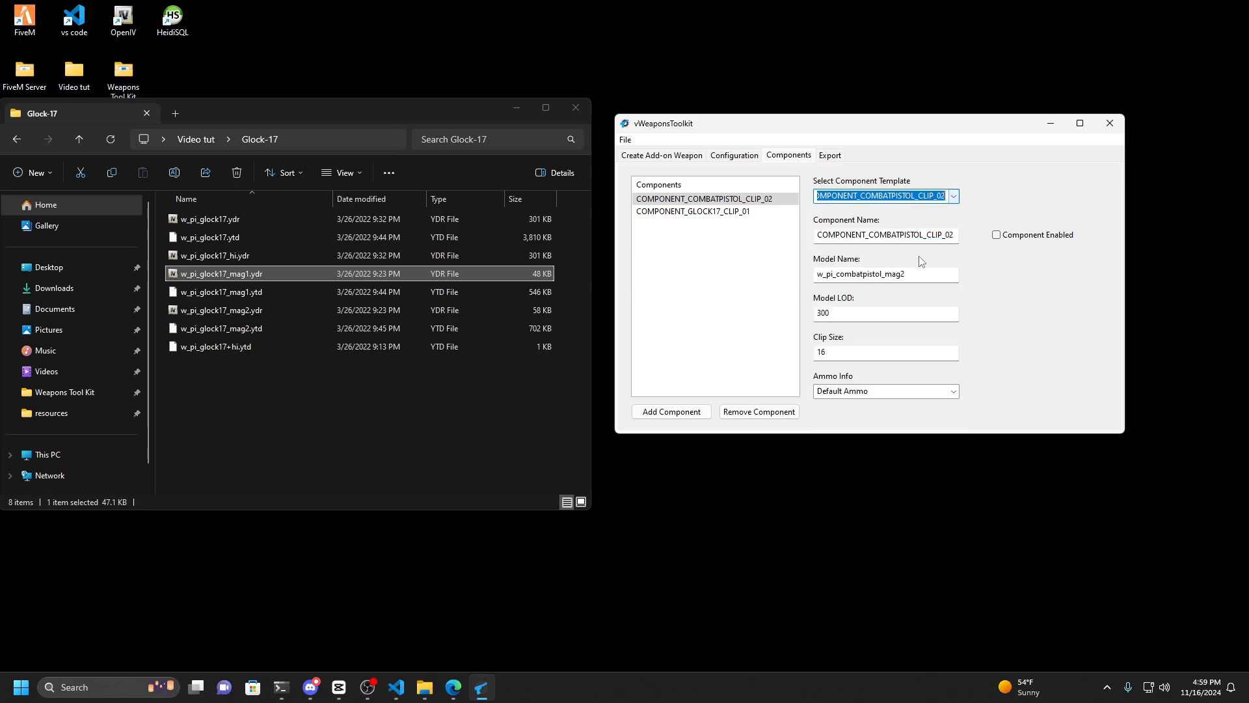
Rename the second clip component as COMPONENT_GLOCK17_CLIP_02.
drag(925, 238, 870, 236)
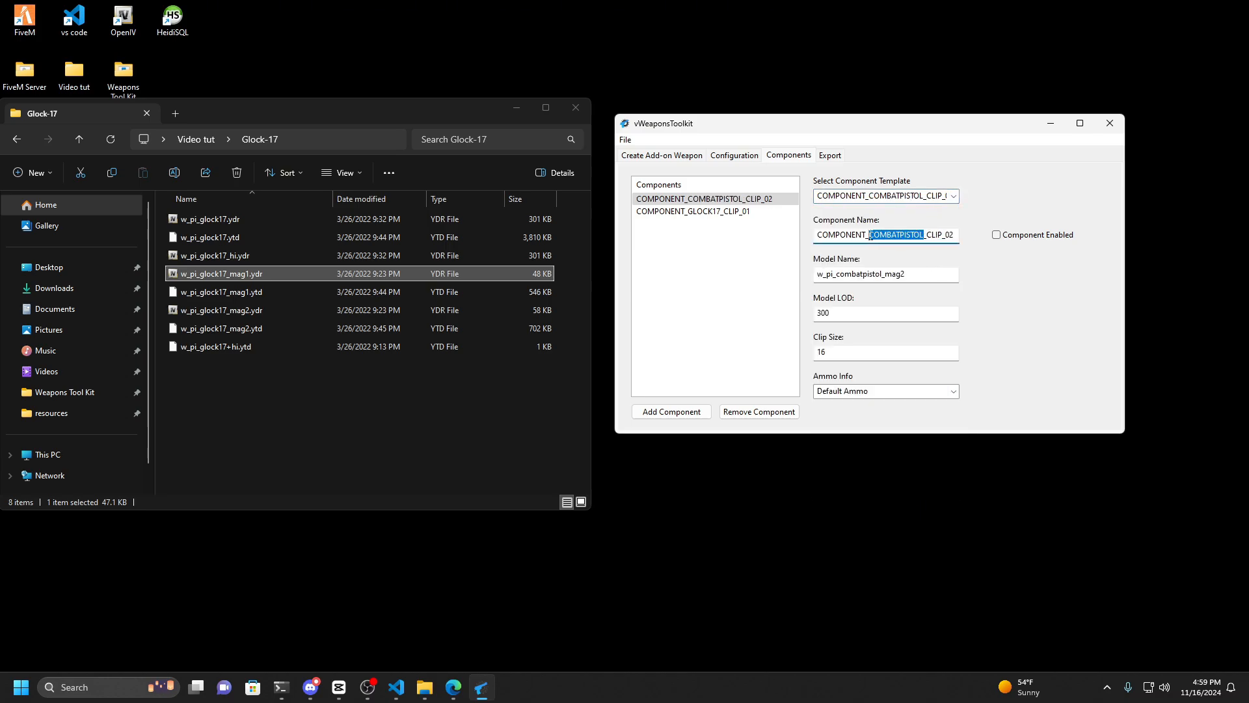
text(GLOCK17)
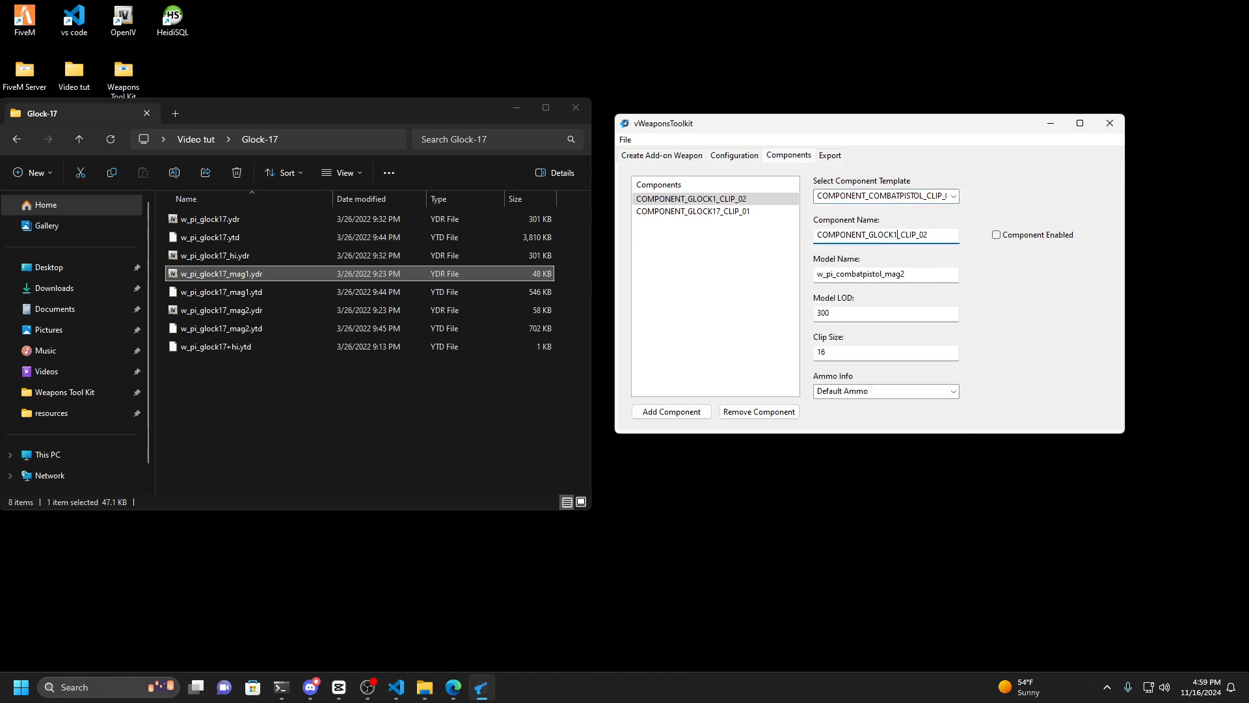
drag(825, 234, 934, 235)
Set the second clip component's model name to w_pi_glock17_mag2 and its clip size to 18.
click(883, 274)
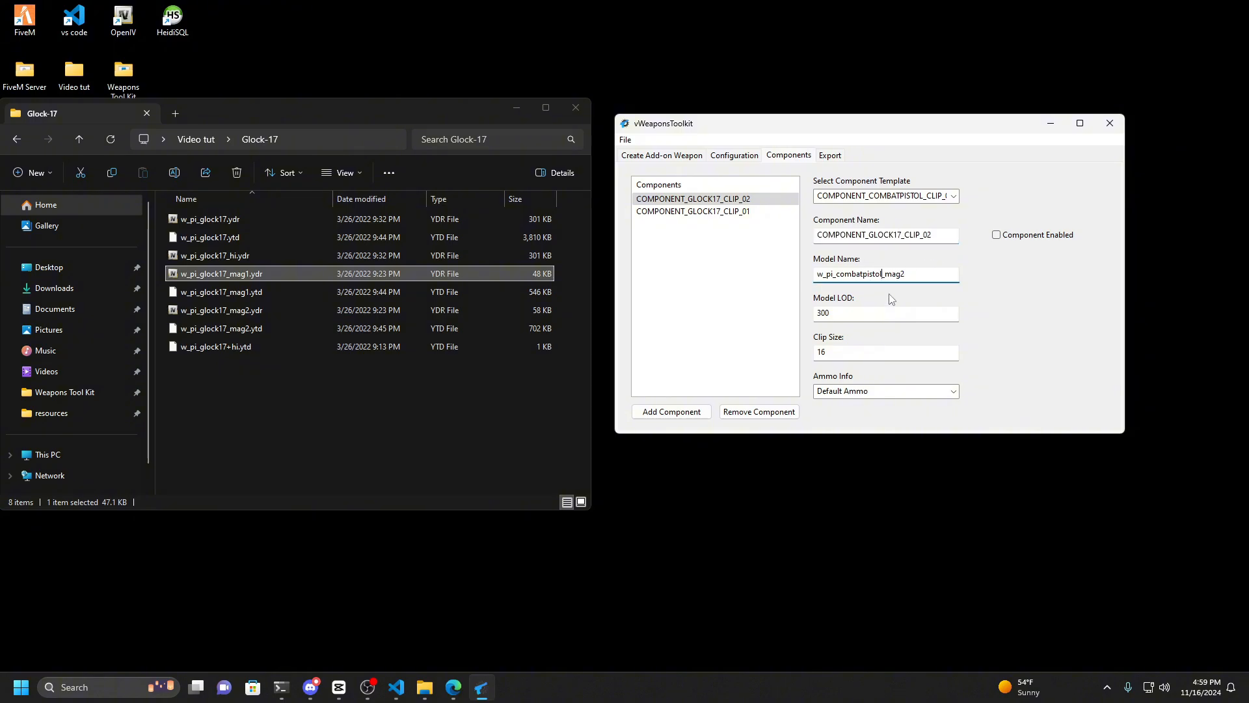
key(BackSpace)
key(BackSpace)
key(BackSpace)
key(BackSpace)
key(BackSpace)
key(BackSpace)
key(BackSpace)
key(BackSpace)
key(BackSpace)
key(BackSpace)
key(BackSpace)
key(BackSpace)
text(glock17)
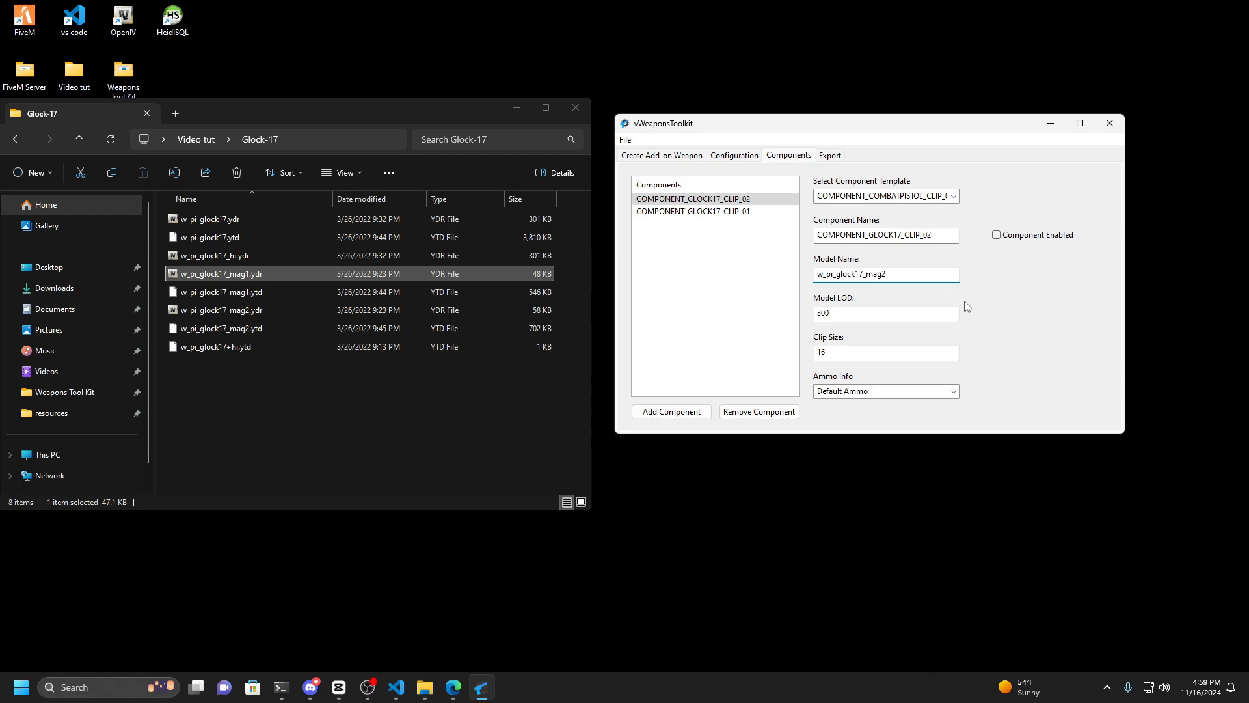
click(835, 353)
Compare the source files in the Glock-17 folder with the list of assets prepared for export.
drag(223, 371, 263, 215)
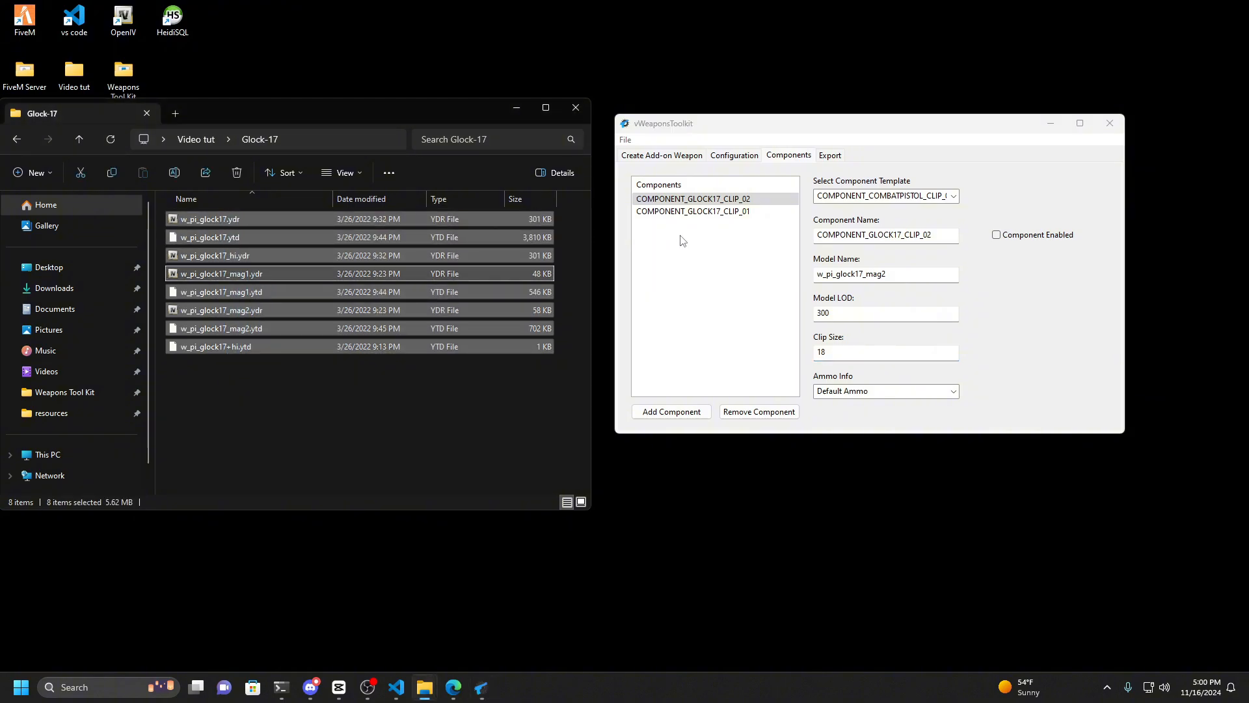
click(832, 158)
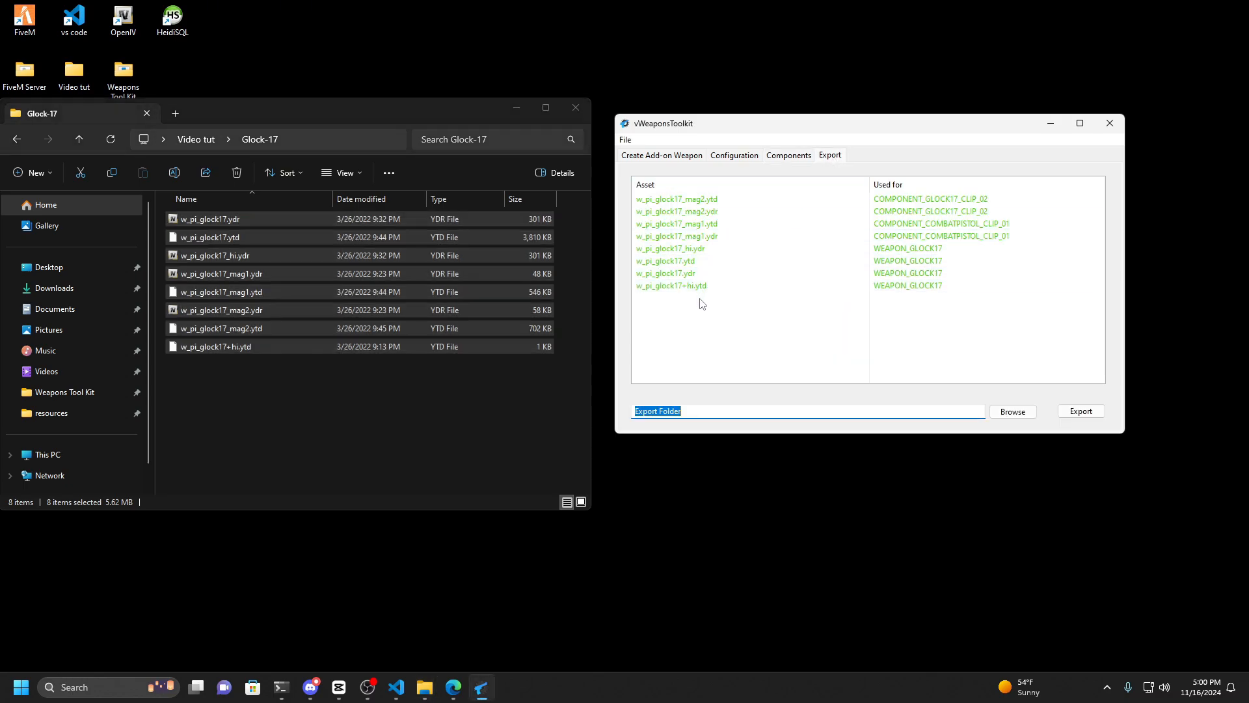
drag(696, 305, 726, 195)
click(697, 320)
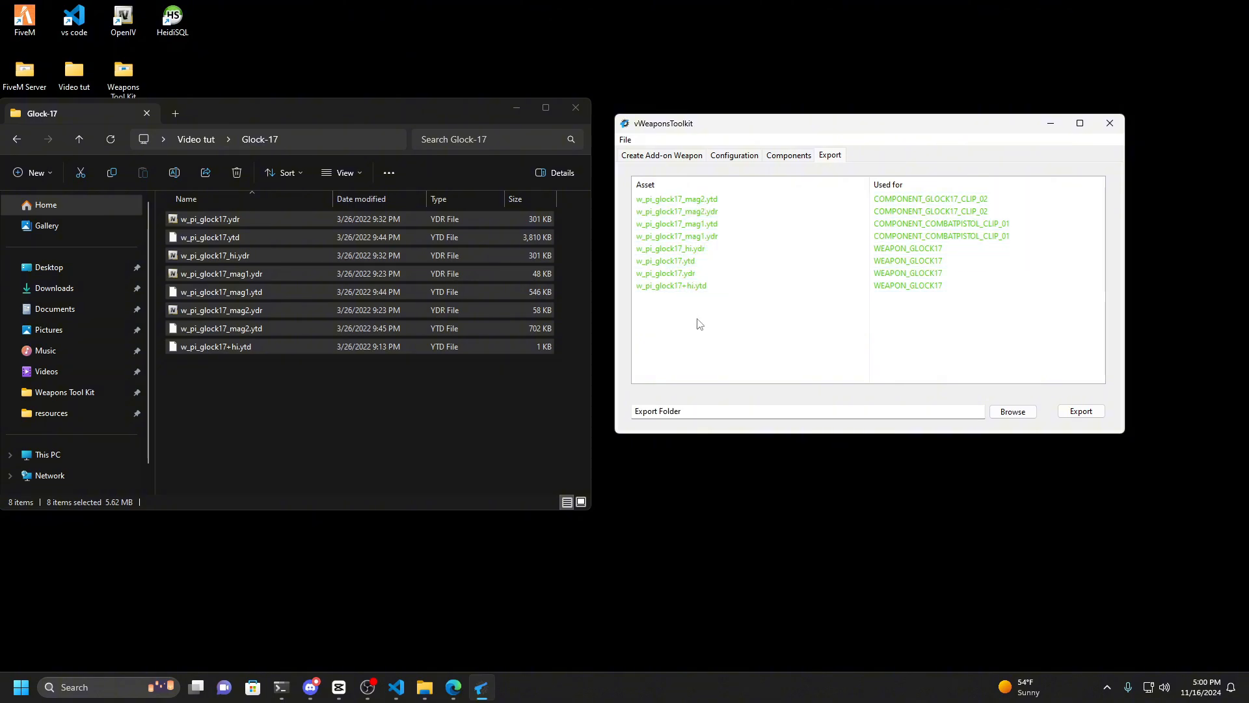
drag(665, 319, 680, 197)
click(702, 326)
Close the Glock-17 folder, open the Weapons Tool Kit folder from the desktop and check its export subfolder.
click(575, 107)
double_click(123, 70)
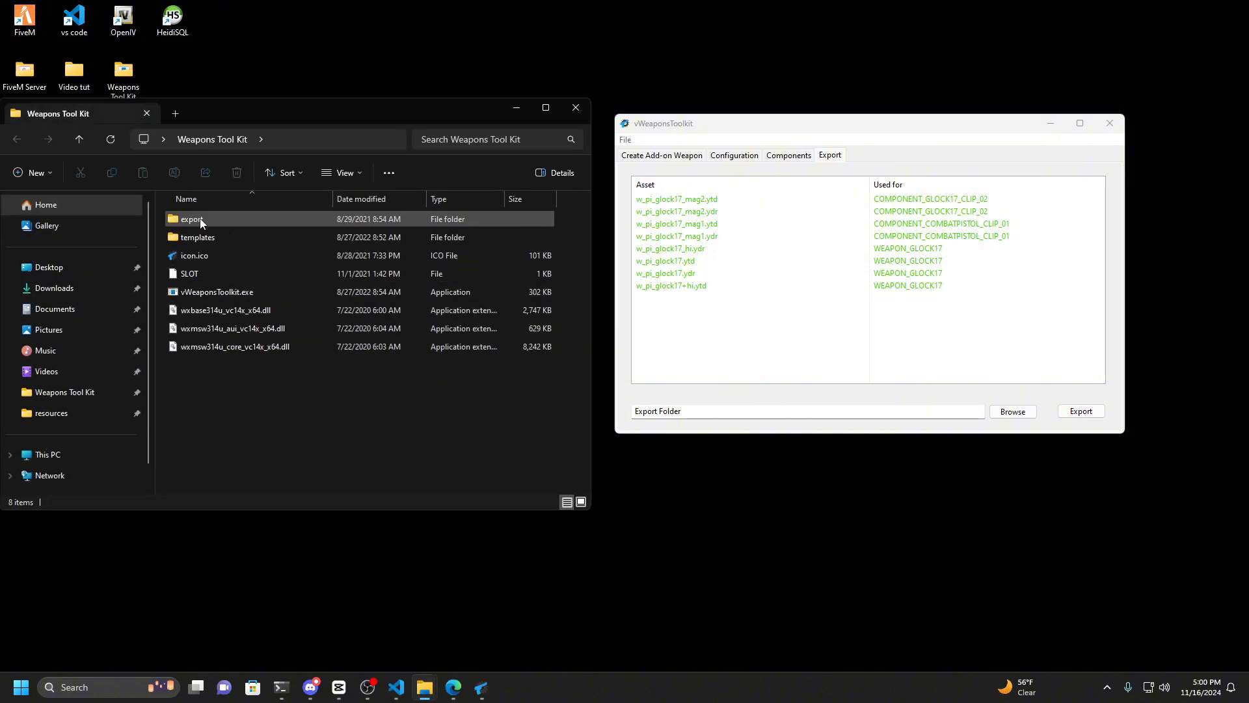
double_click(209, 221)
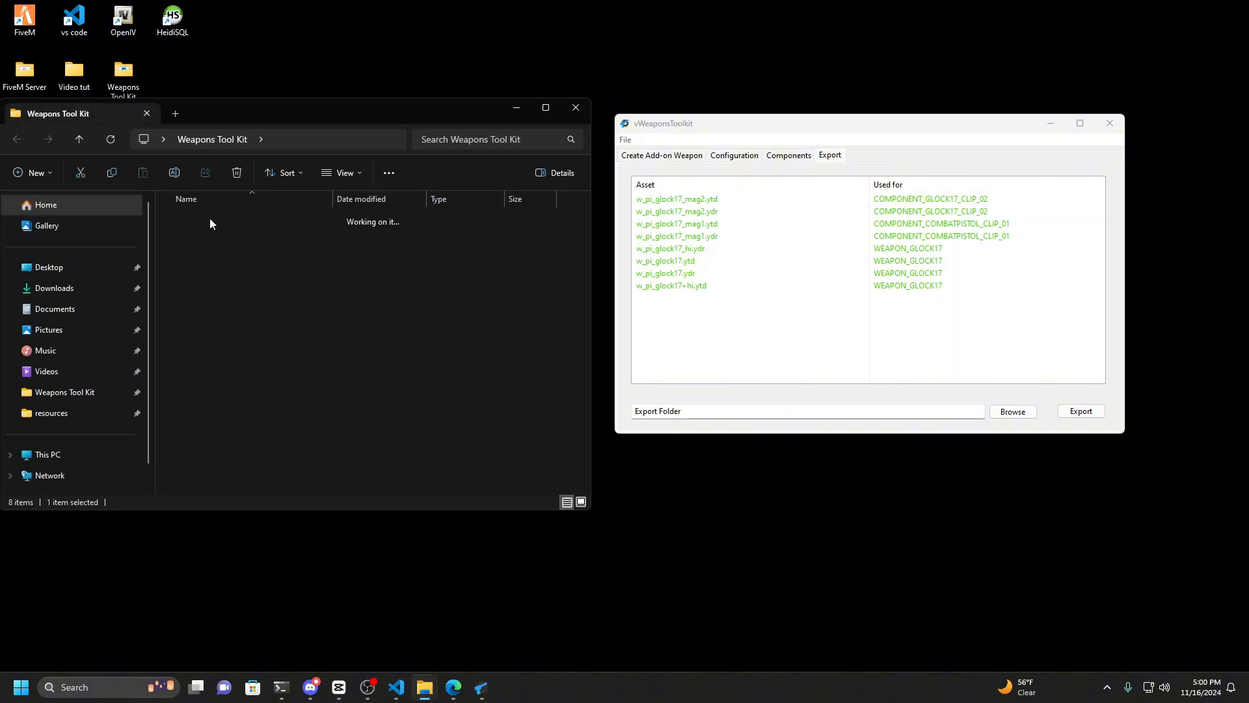
click(217, 138)
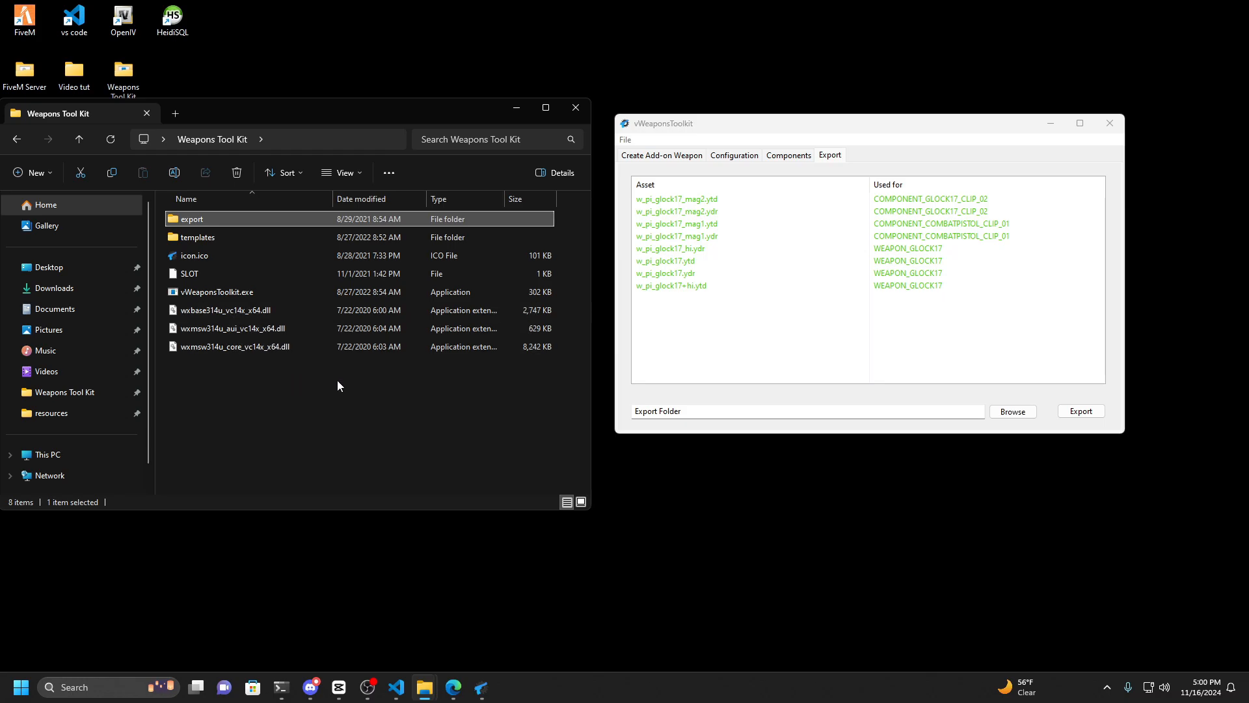
Export the weapon to the export folder inside Weapons Tool Kit on the Desktop, and close vWeaponsToolkit.
click(1023, 411)
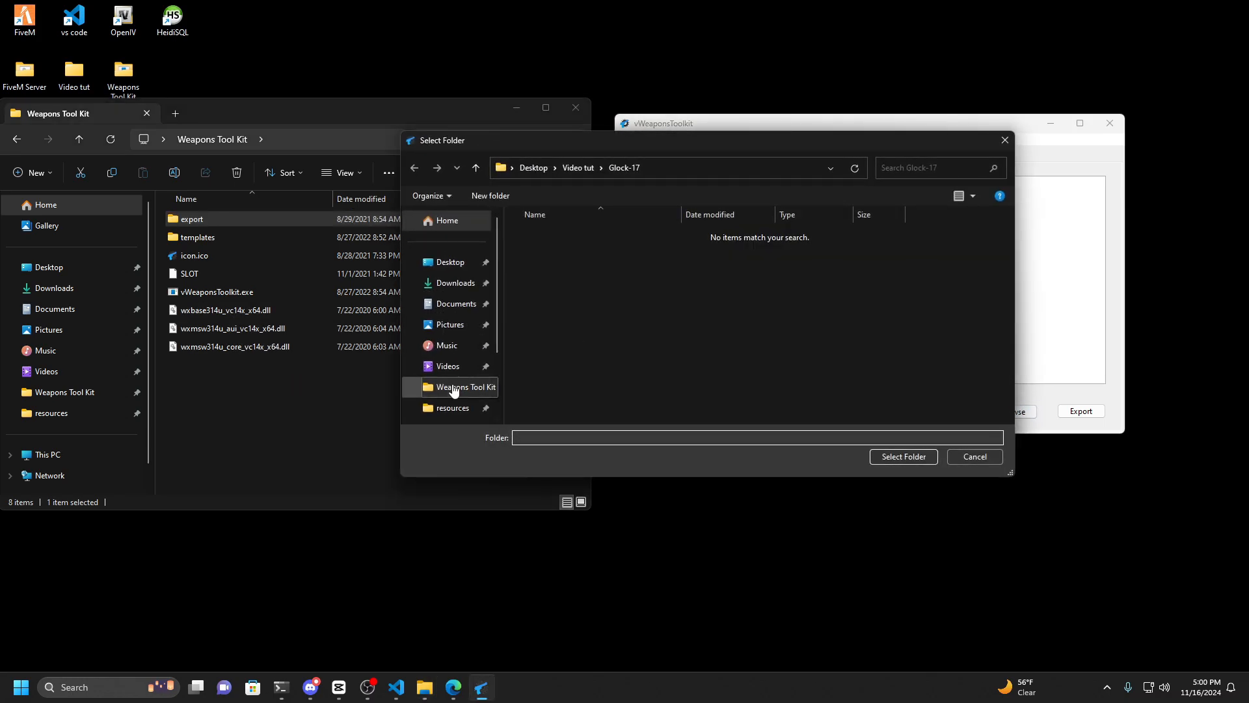
click(454, 389)
click(557, 237)
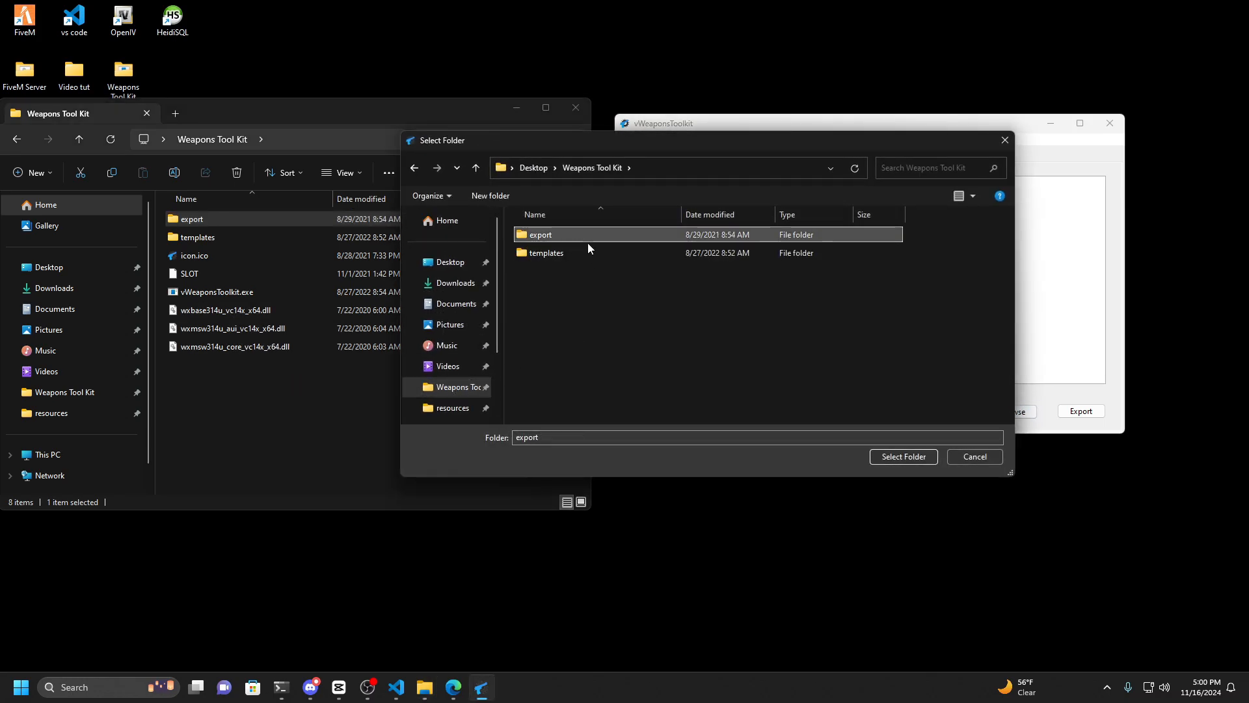
click(904, 456)
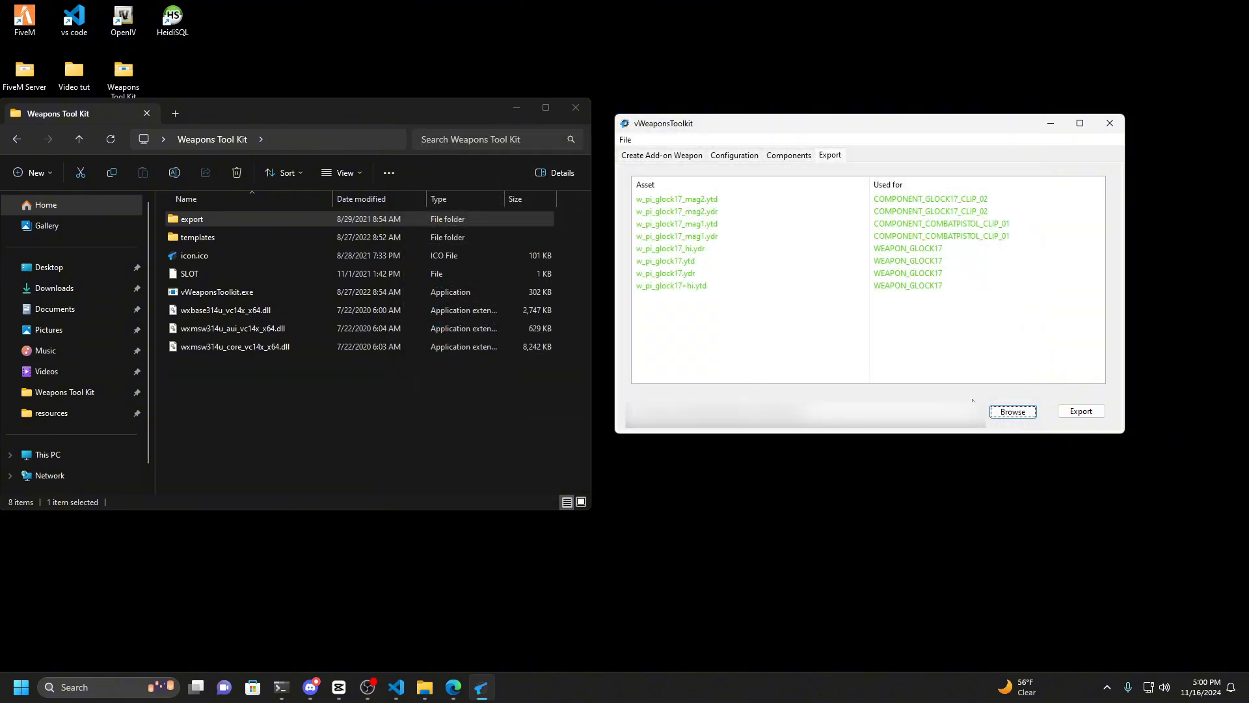
click(1084, 416)
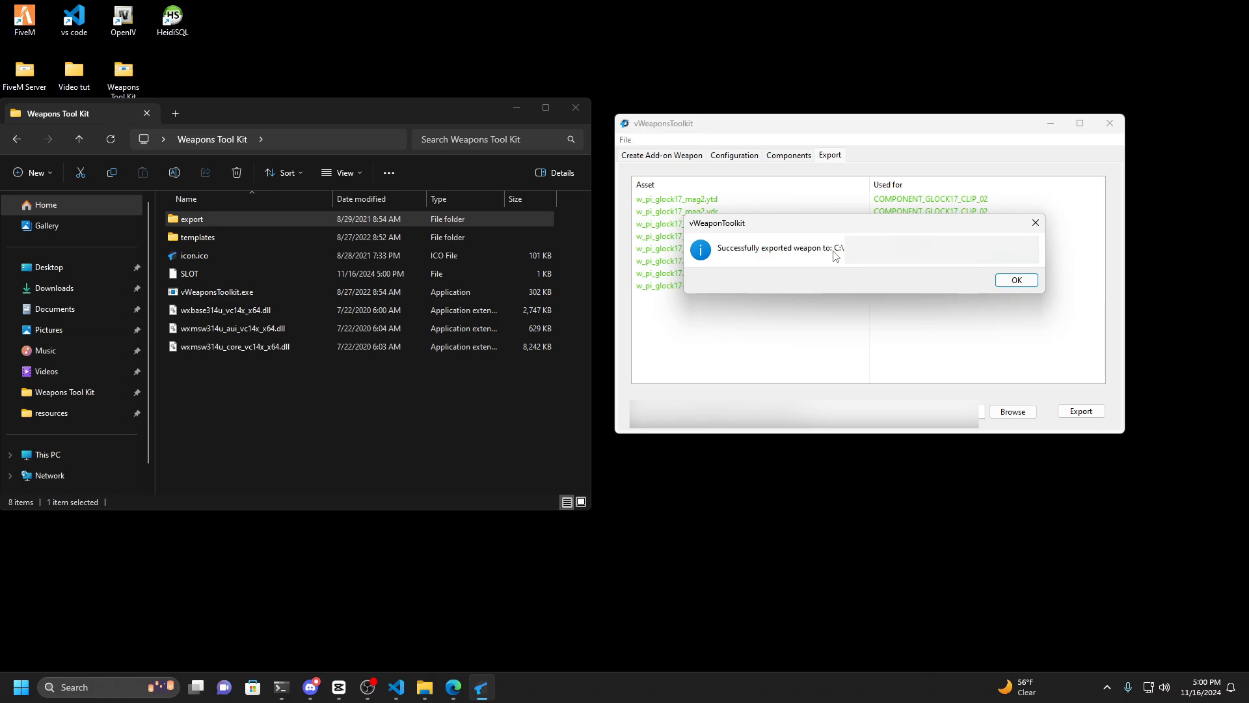
click(1013, 283)
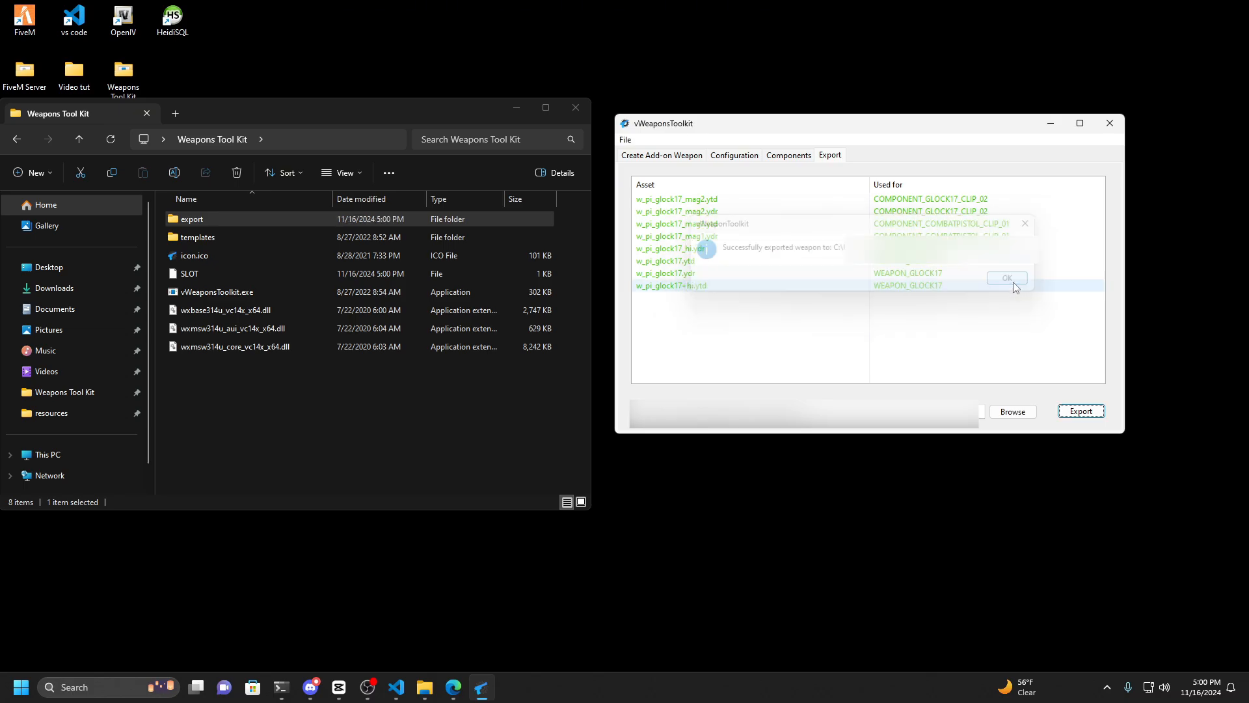
click(1113, 127)
drag(416, 116, 729, 118)
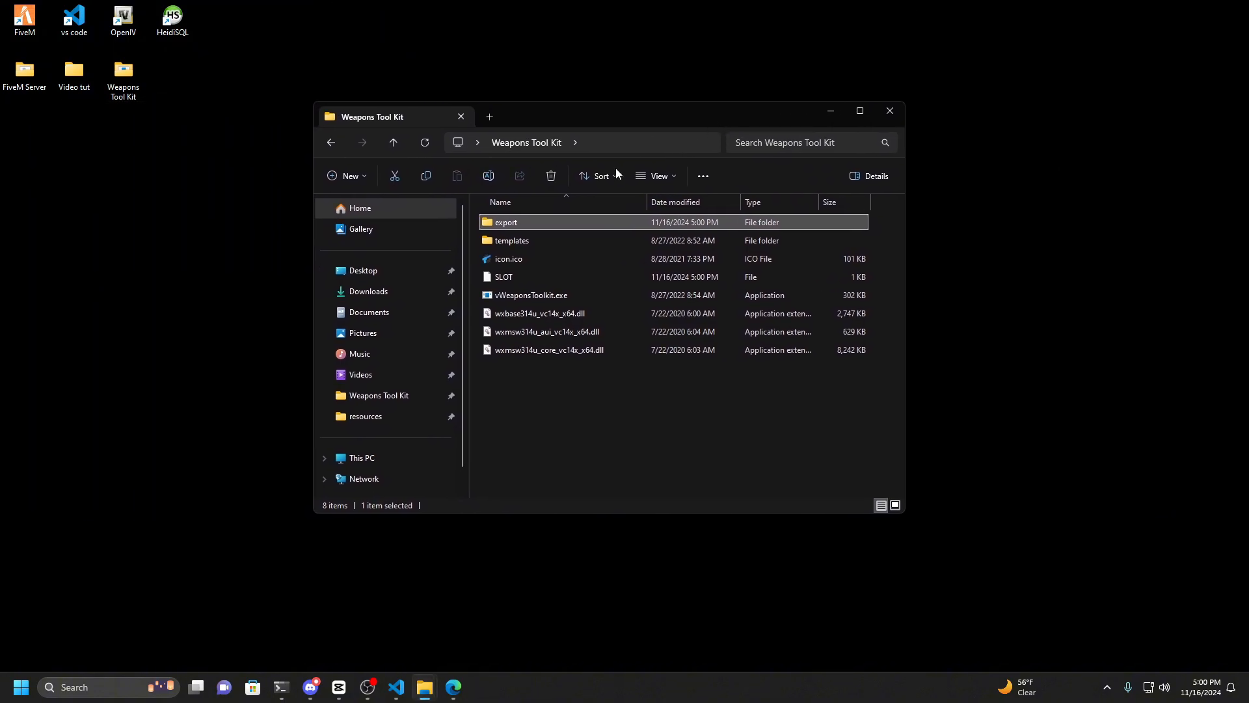
Open the exported Glock-17 folder inside export and look over its subfolders and Lua files.
double_click(521, 221)
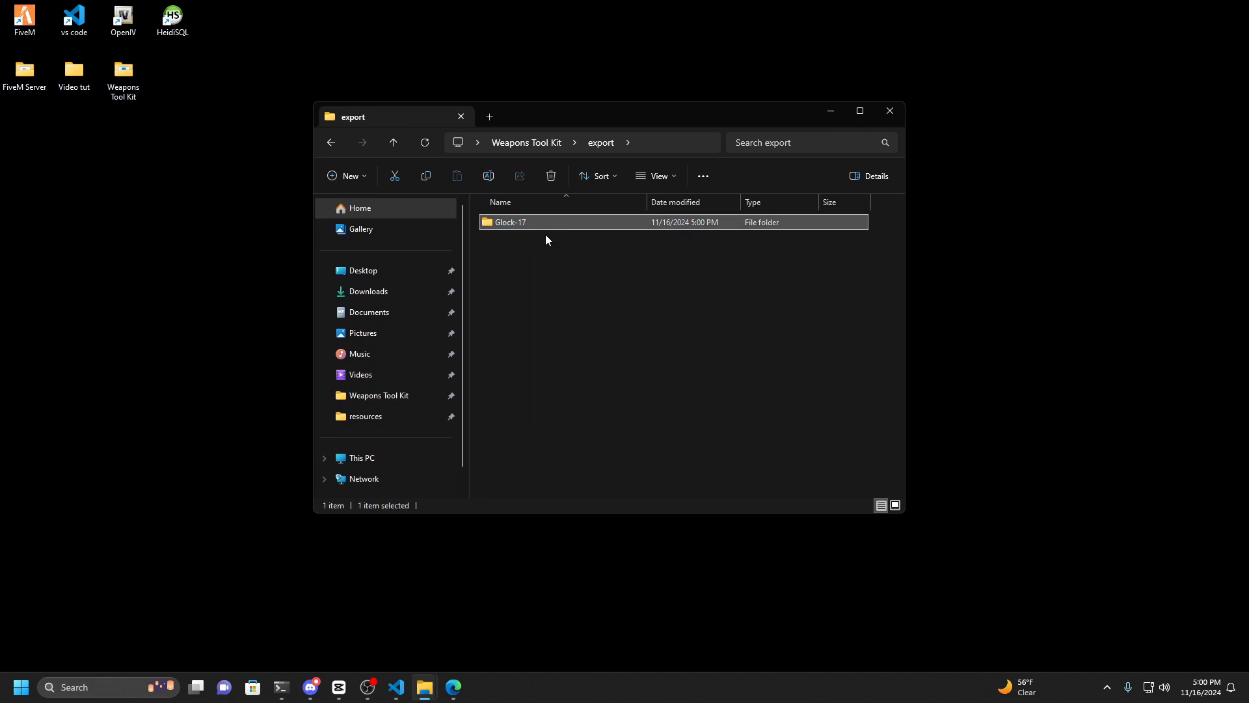
double_click(523, 223)
drag(503, 291, 543, 218)
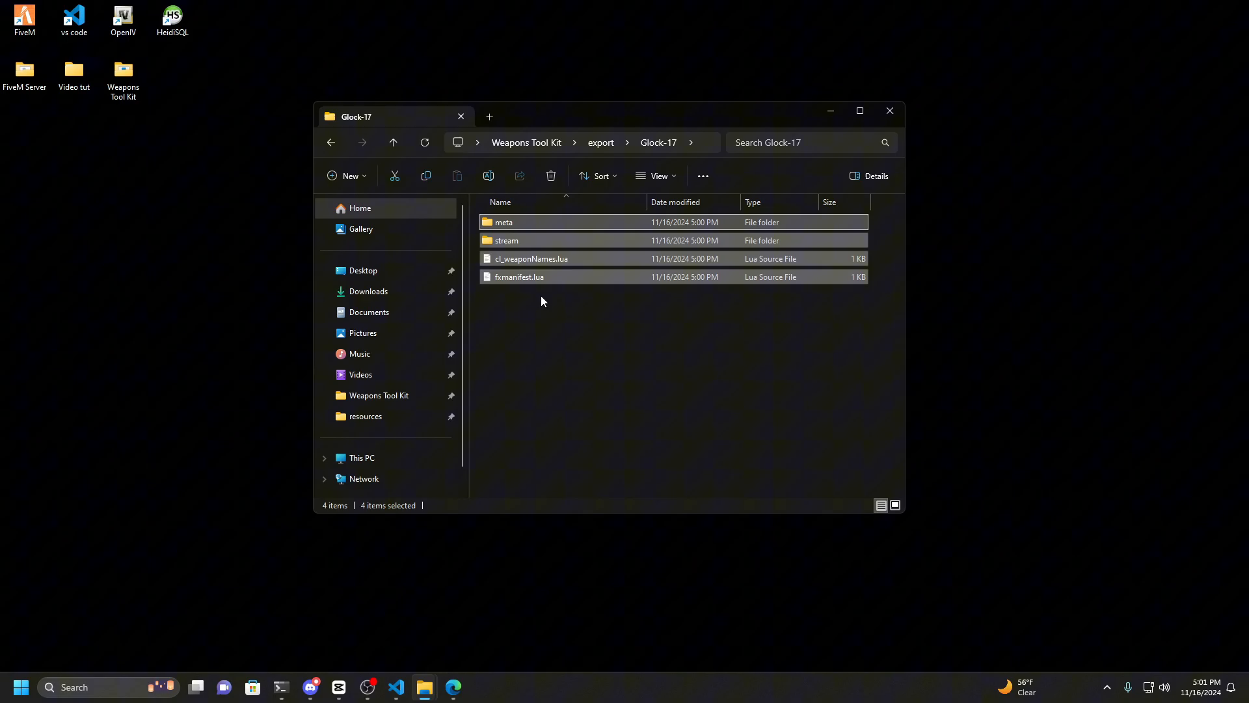
click(586, 311)
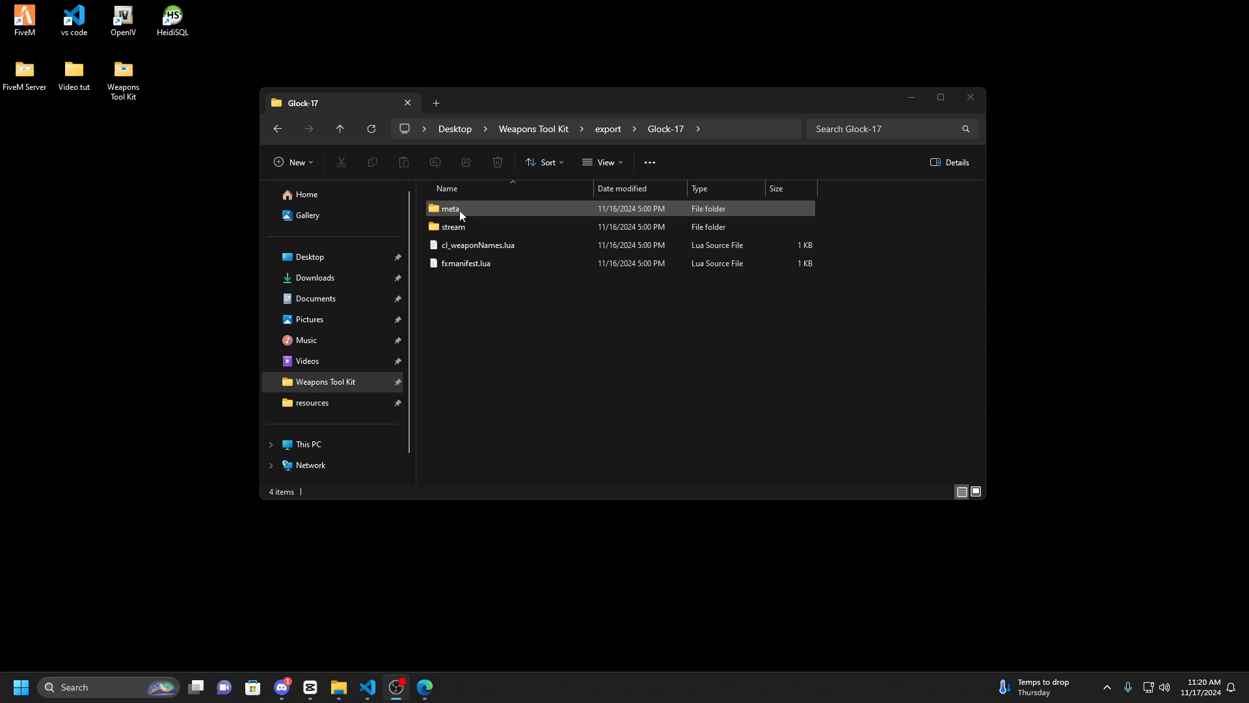
drag(463, 284, 487, 210)
click(474, 321)
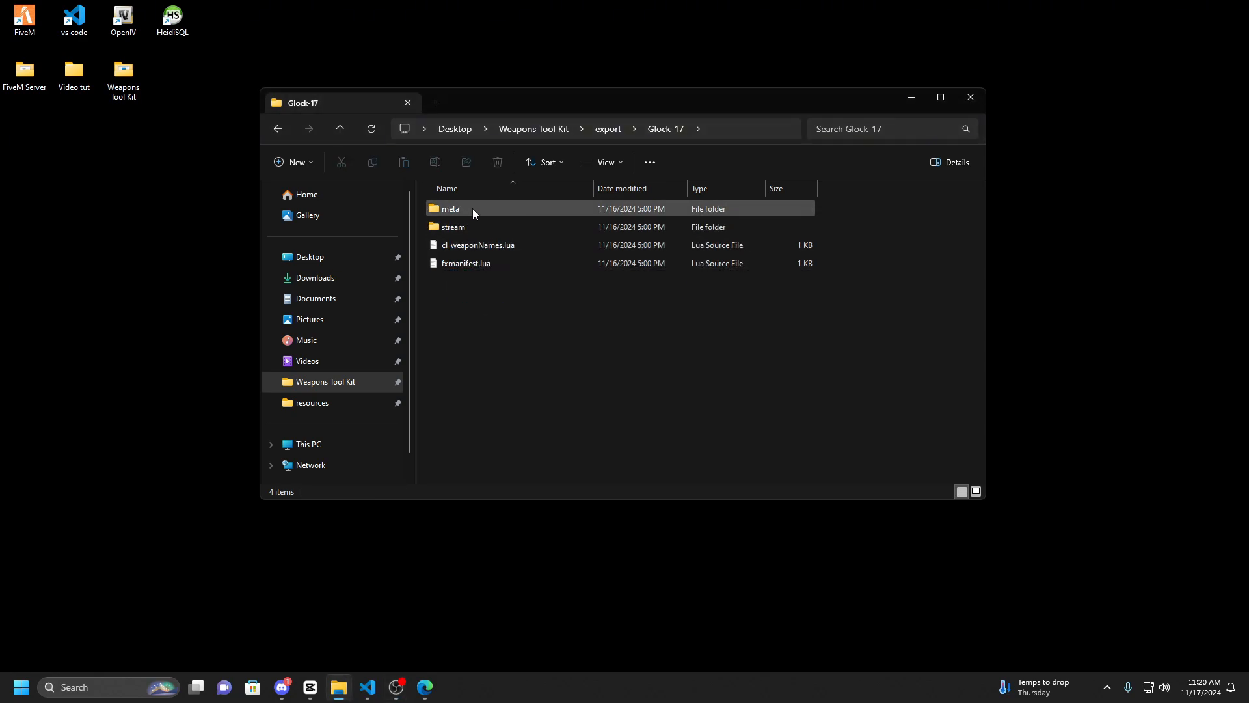
mouse_move(513, 223)
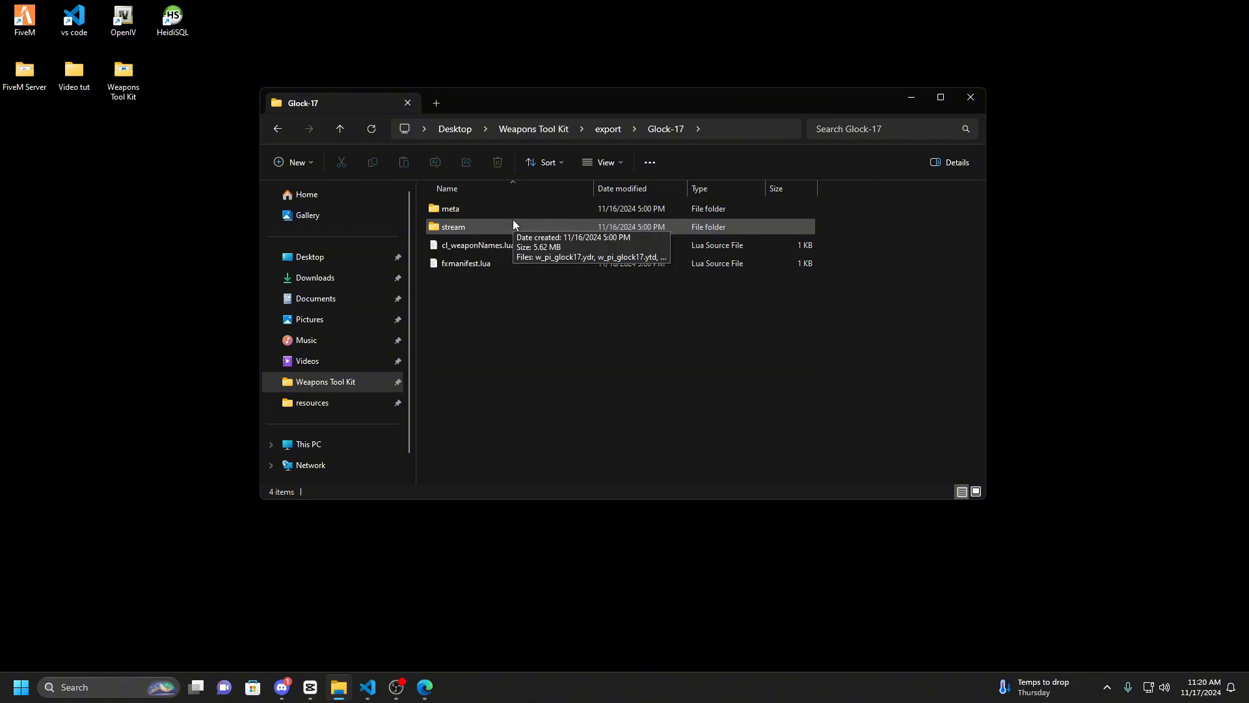
mouse_move(464, 212)
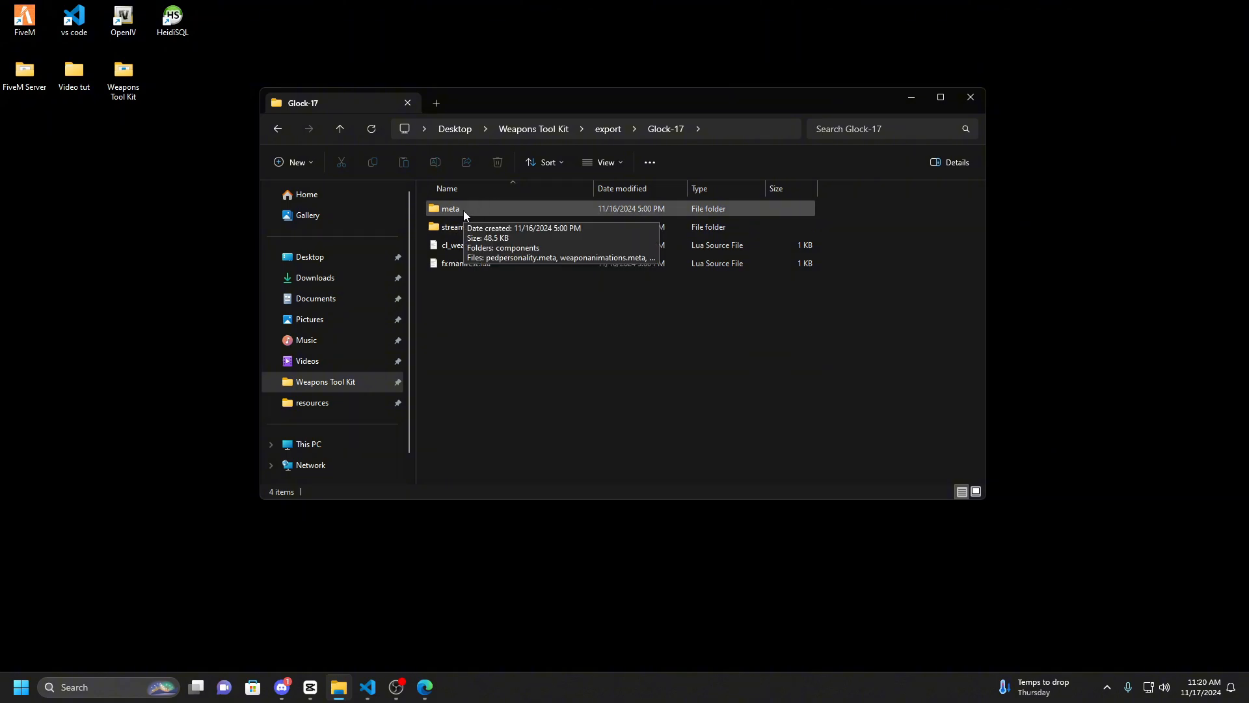
Open the components folder inside meta and widen the Name column to fit the full component folder names.
double_click(464, 210)
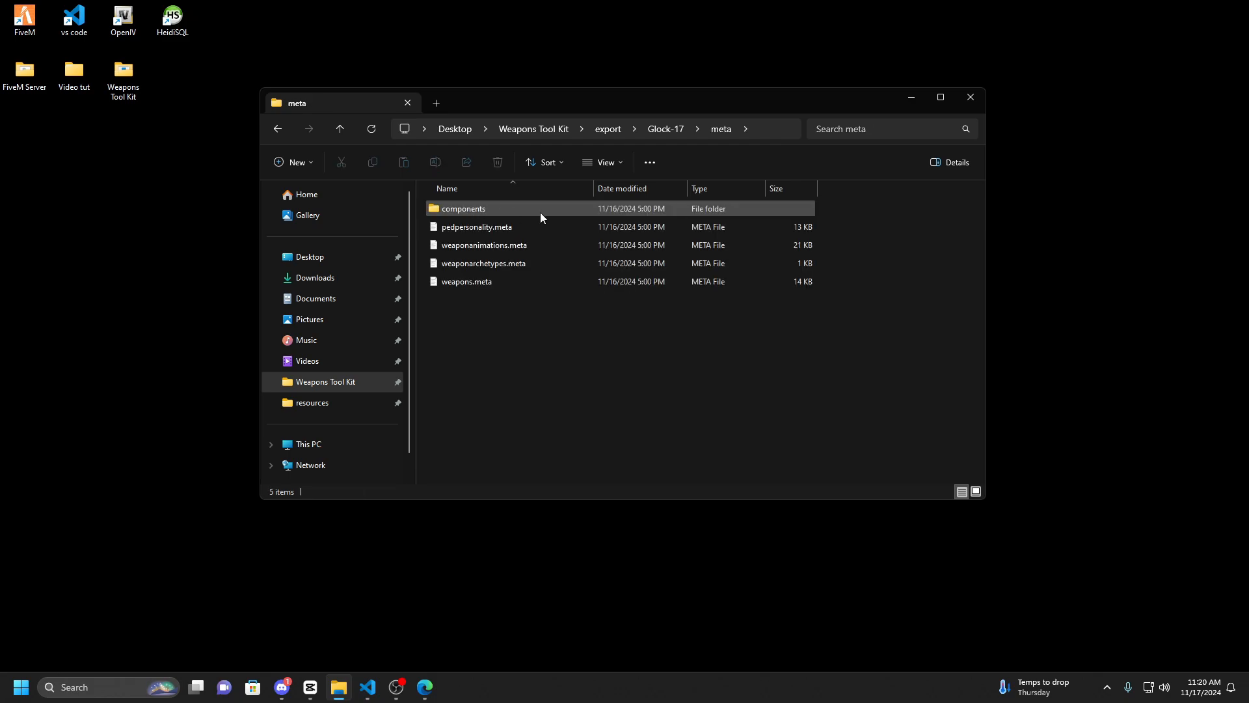
double_click(479, 207)
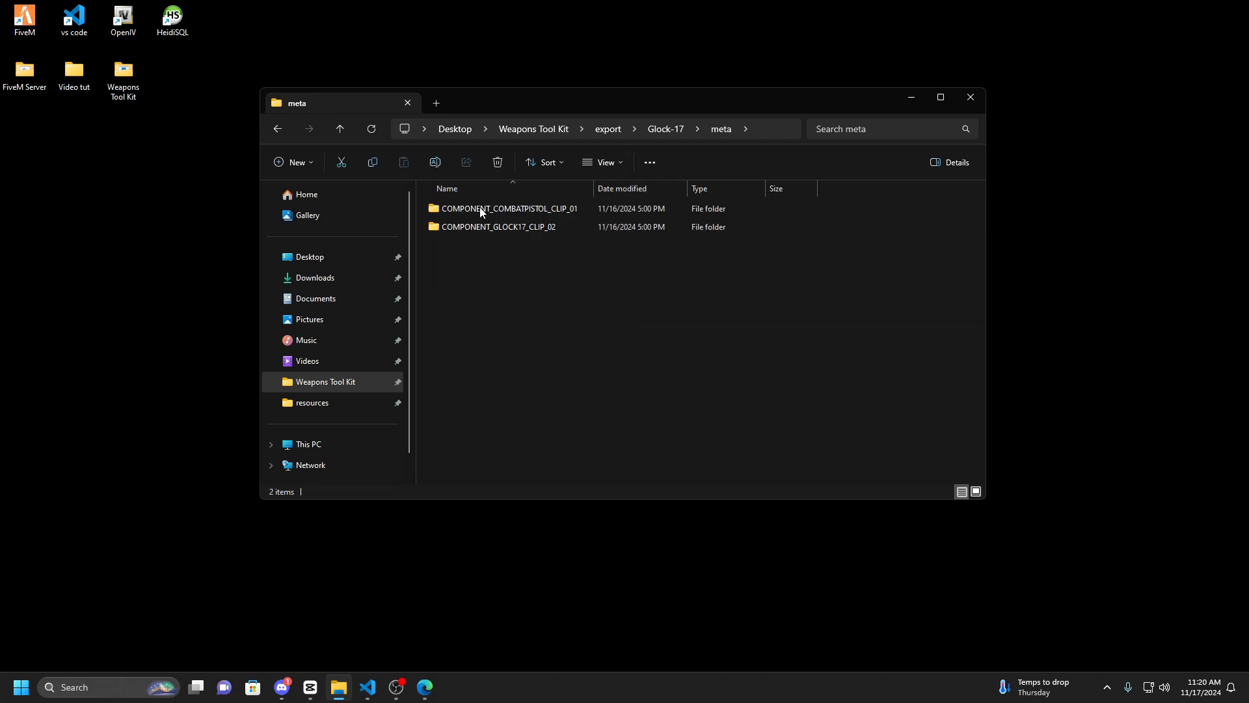
drag(594, 189, 669, 189)
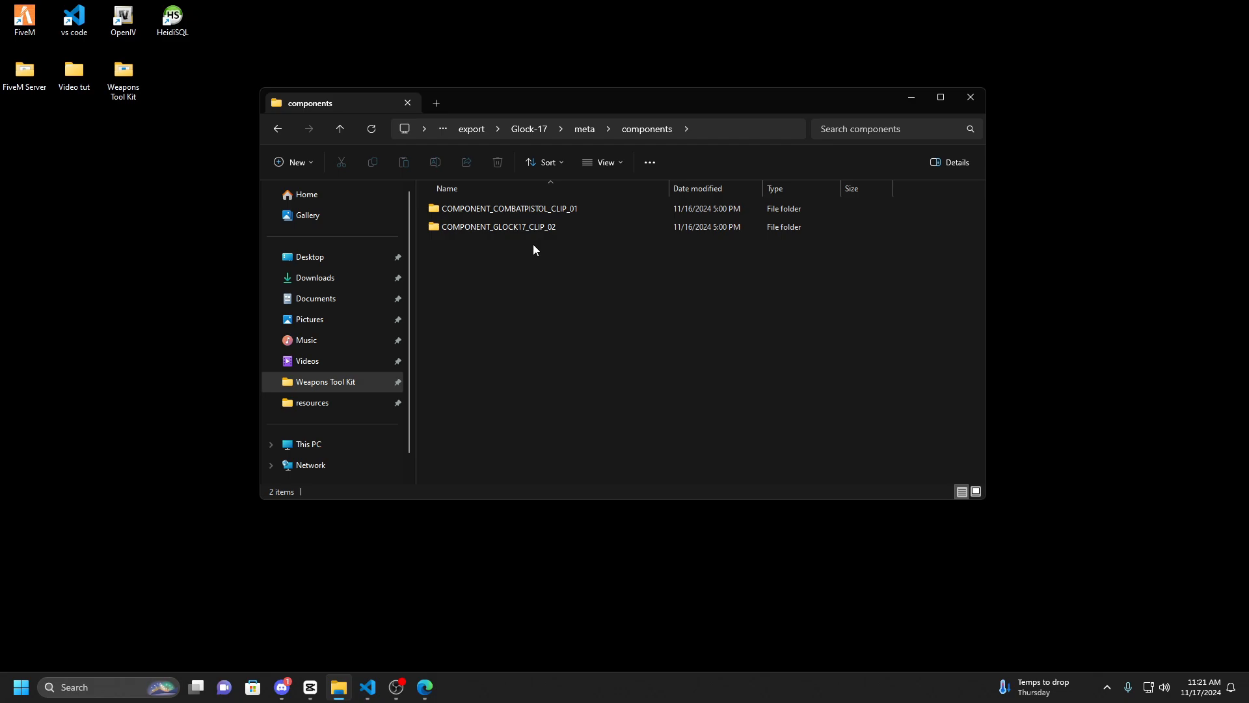
drag(476, 239, 539, 228)
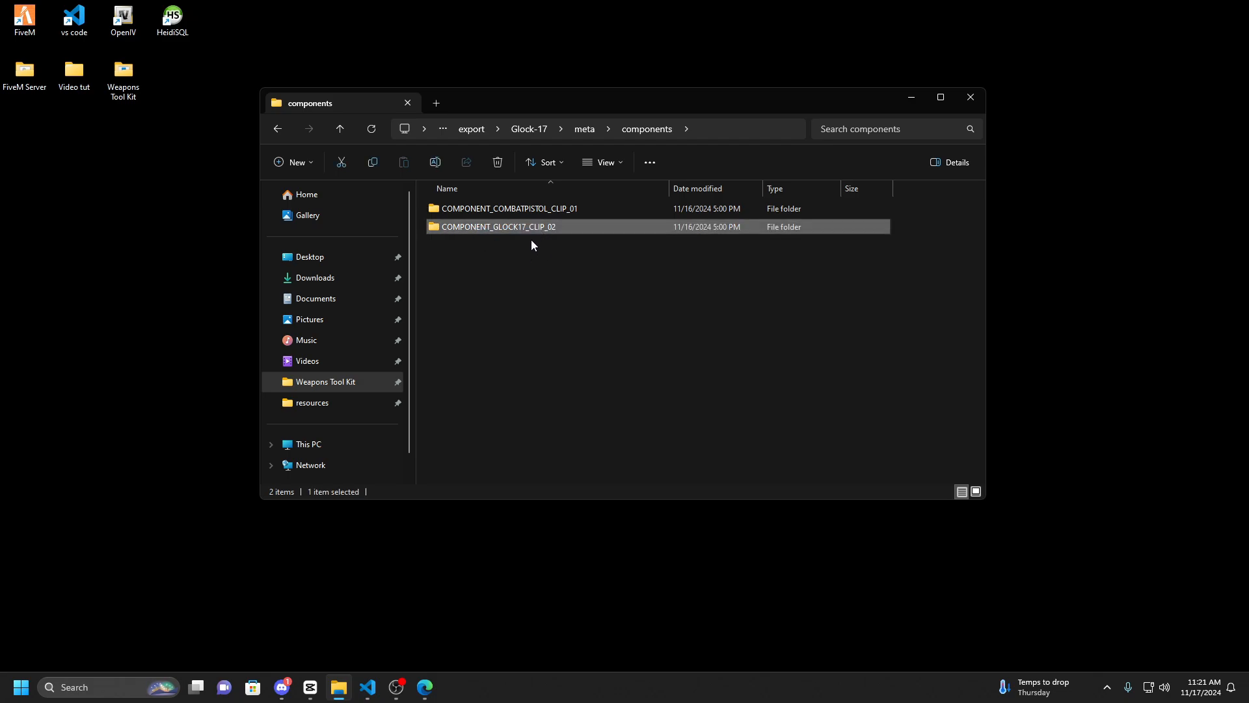
Rename the COMPONENT_COMBATPISTOL_CLIP_01 folder as COMPONENT_GLOCK17_CLIP_01.
click(543, 210)
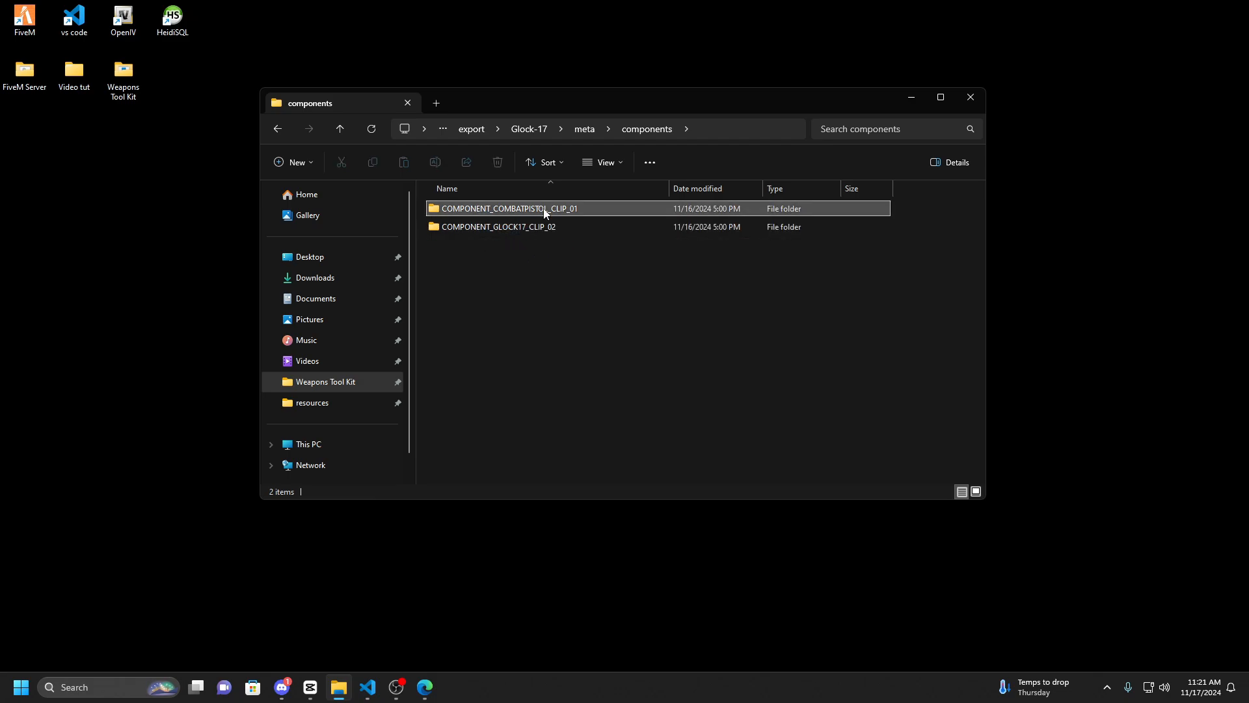
click(551, 209)
click(548, 212)
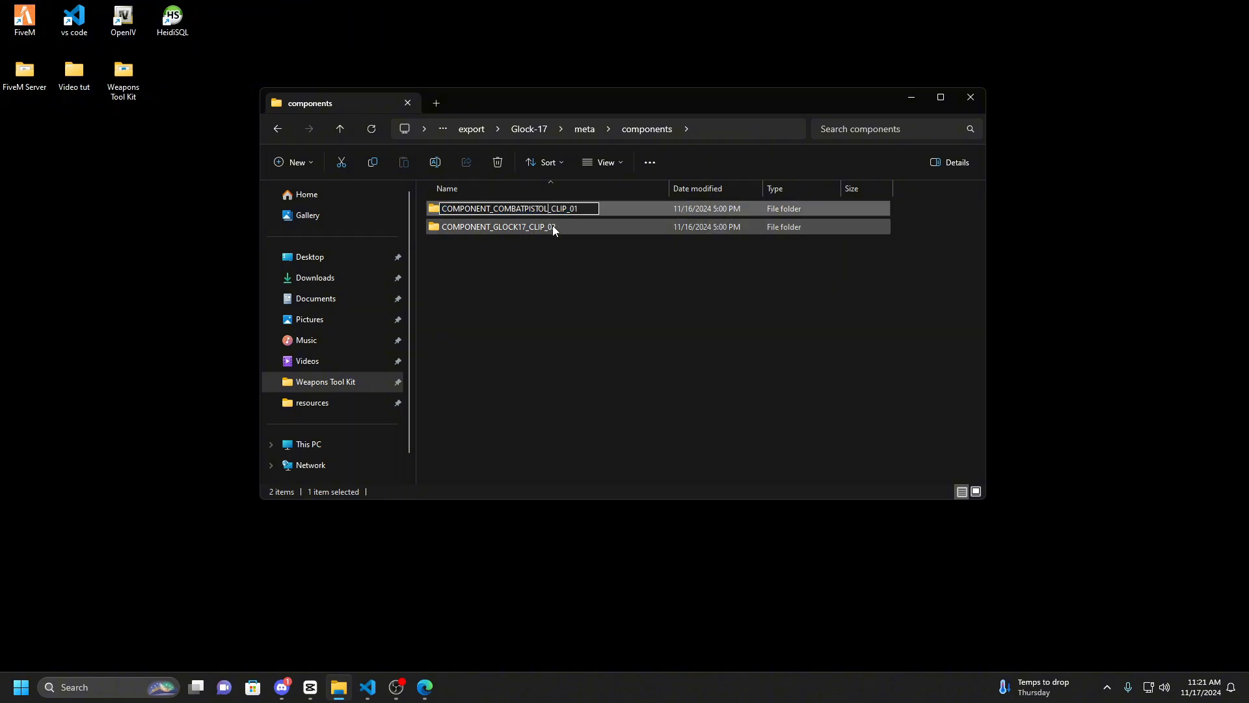
key(BackSpace)
key(BackSpace)
key(BackSpace)
key(BackSpace)
key(BackSpace)
key(BackSpace)
key(BackSpace)
key(BackSpace)
key(BackSpace)
key(BackSpace)
key(BackSpace)
key(BackSpace)
text(GLOCK17)
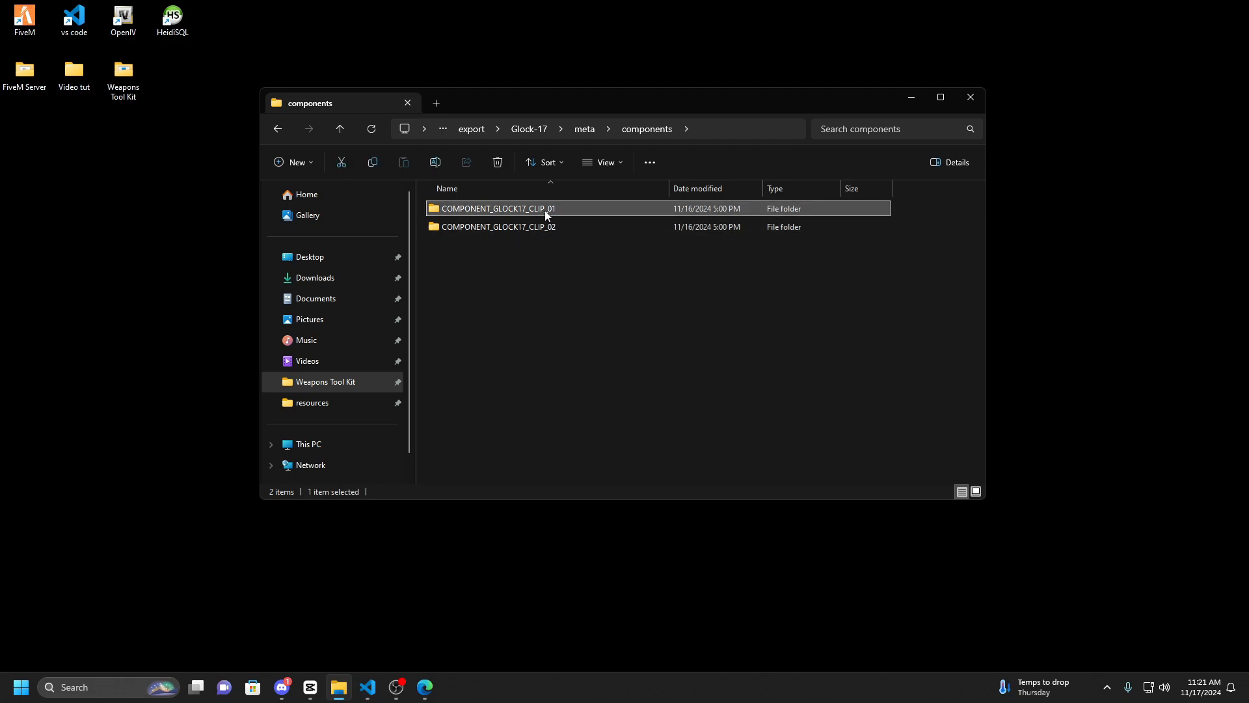
Open weaponcomponents.meta from the COMPONENT_GLOCK17_CLIP_01 folder and change its component name to COMPONENT_GLOCK17_CLIP_01.
double_click(544, 209)
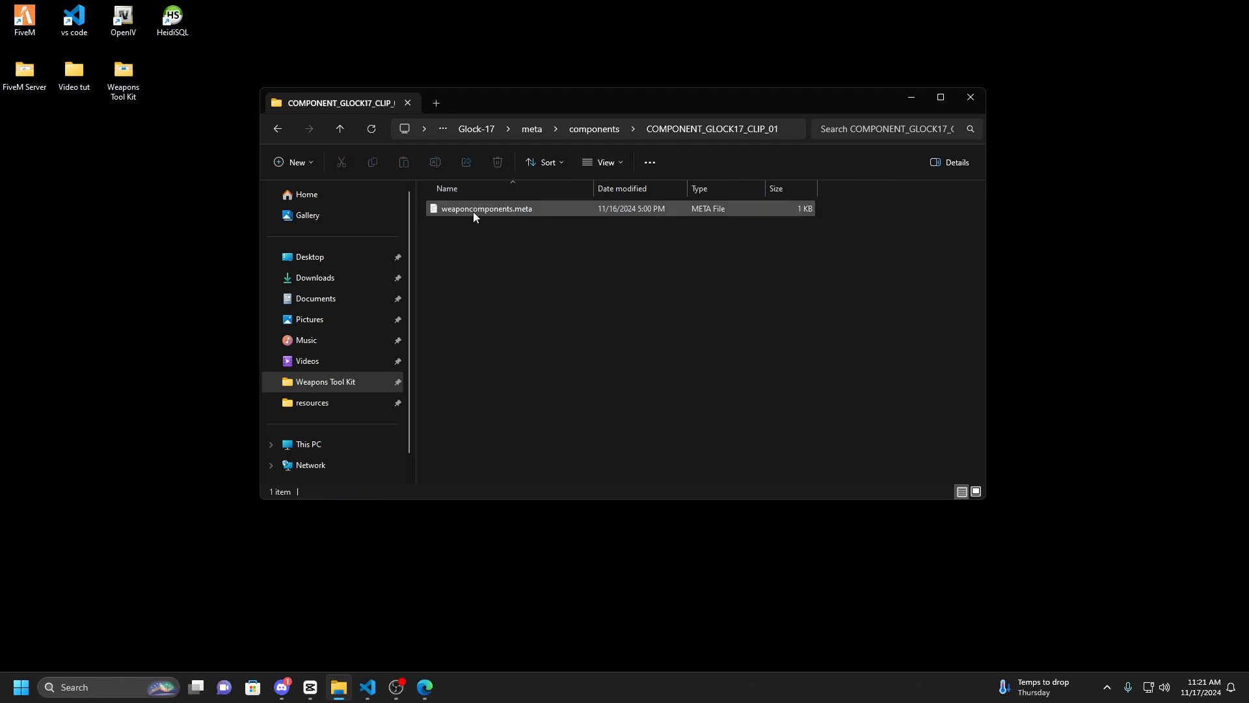
double_click(513, 209)
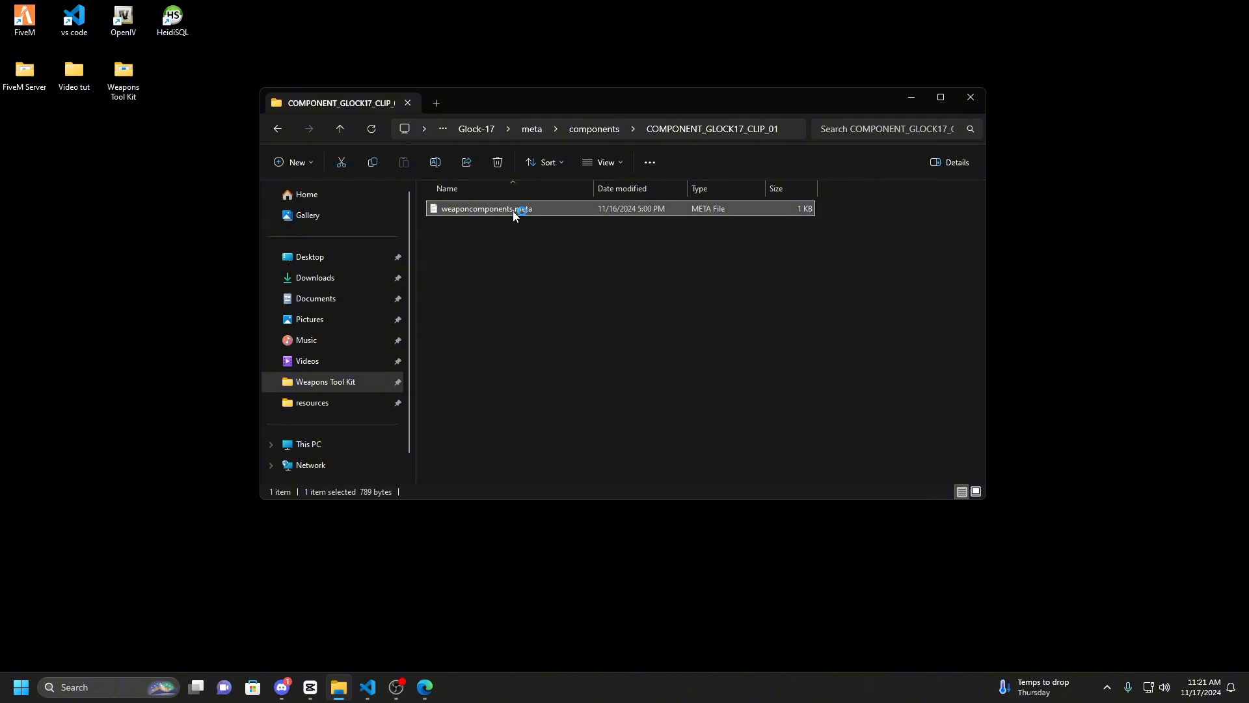
drag(482, 130, 425, 130)
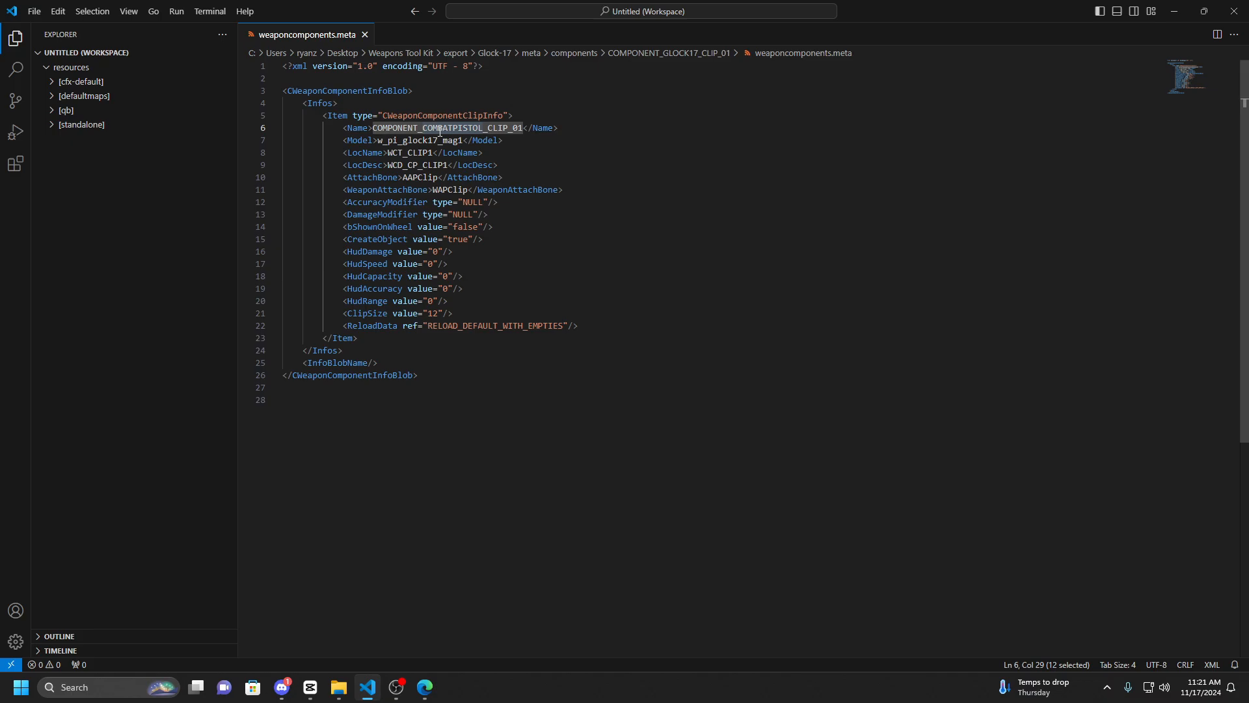
text(GLOCK17)
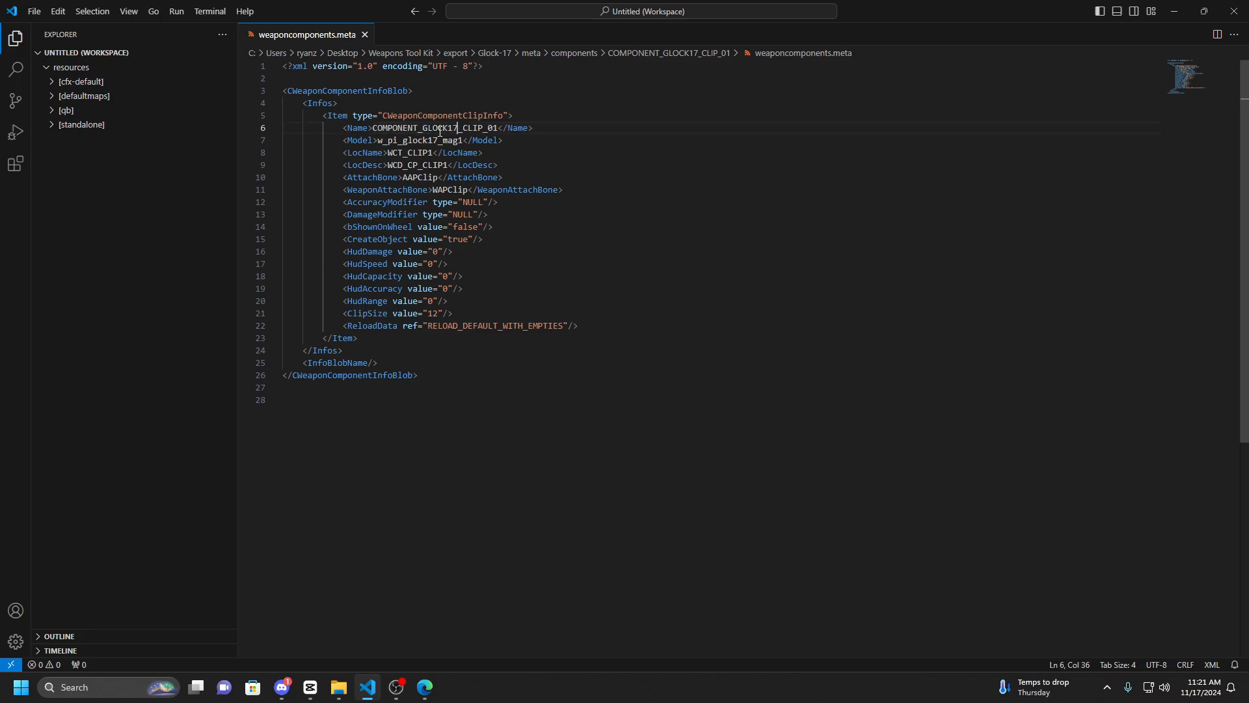
click(545, 133)
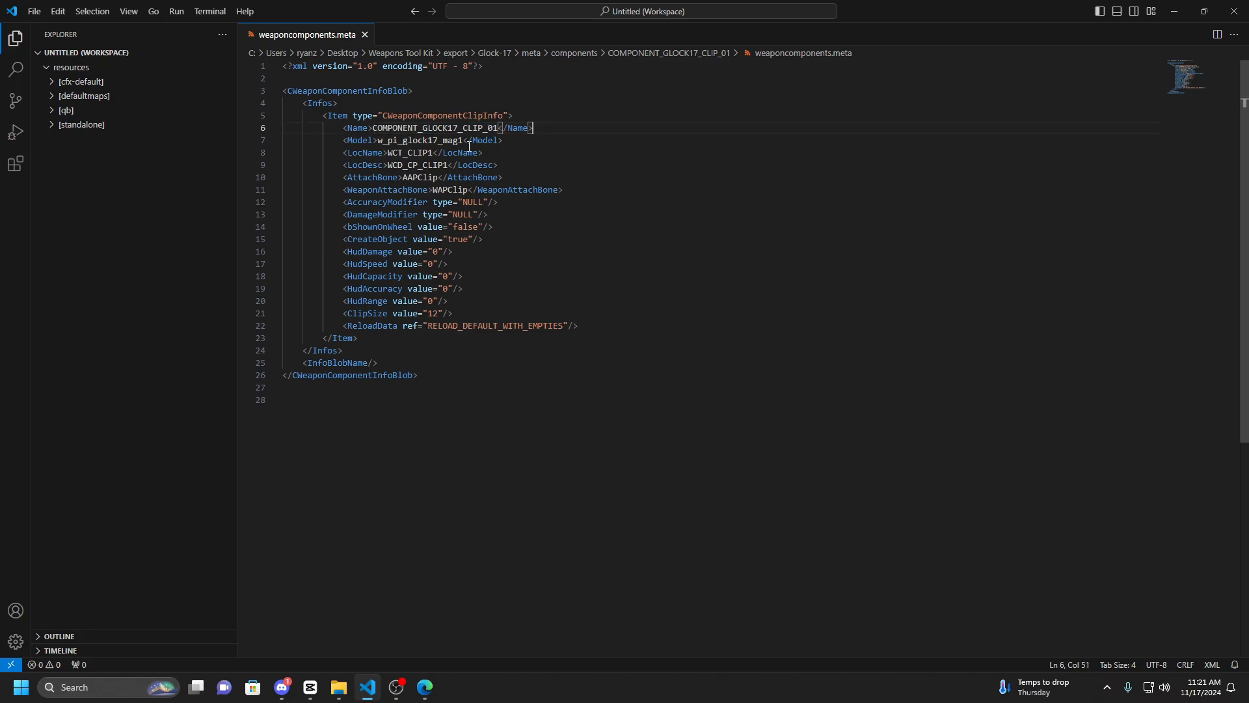
Check the first clip's model name and clip size in weaponcomponents.meta, close the file and return to File Explorer.
double_click(403, 141)
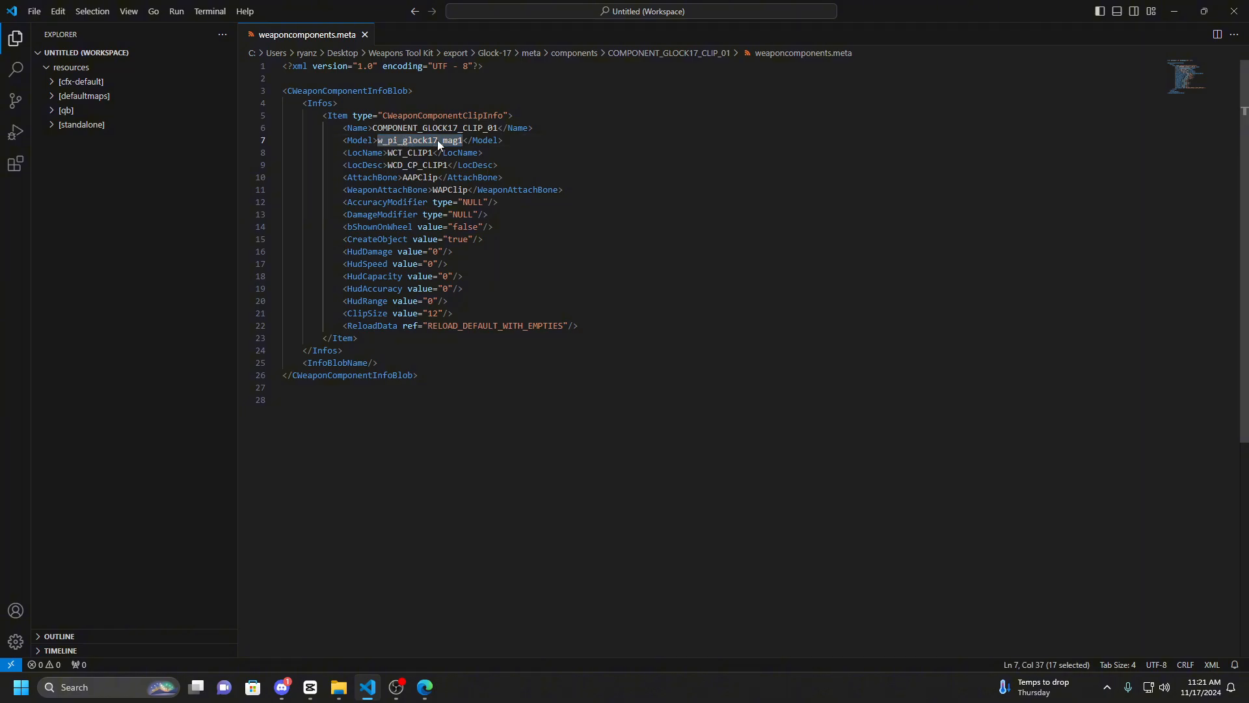
key(End)
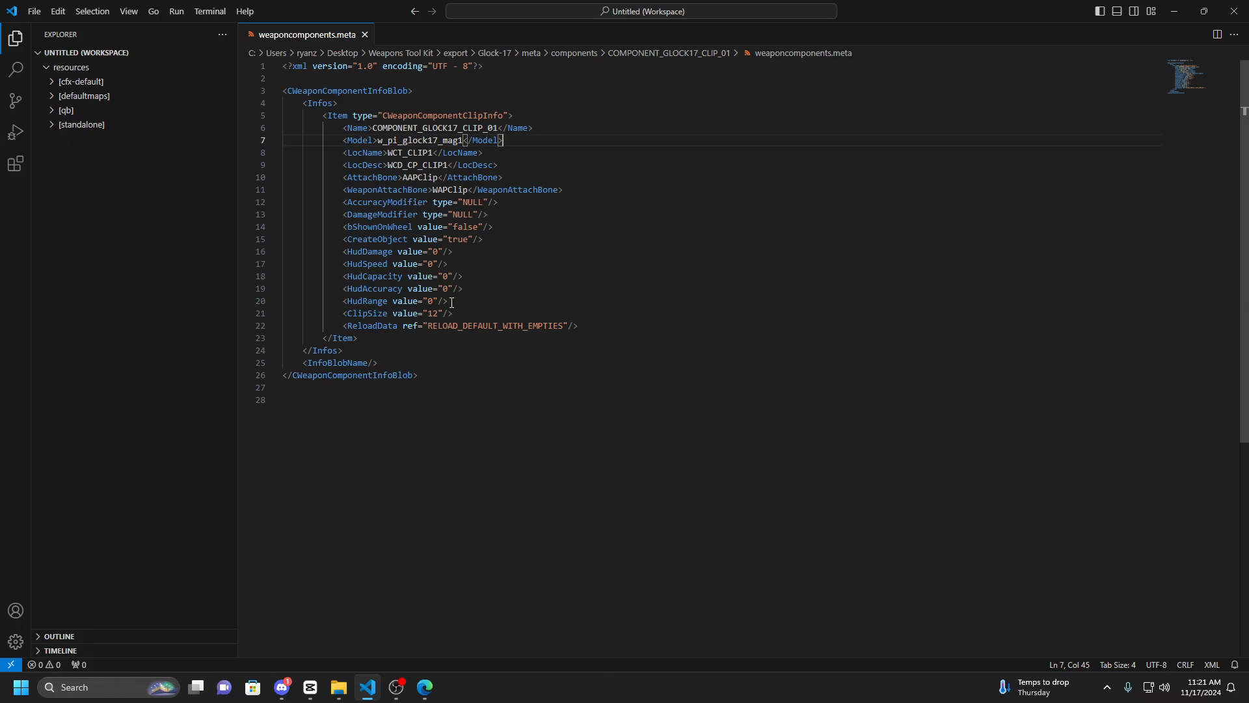
drag(349, 313, 440, 314)
click(460, 313)
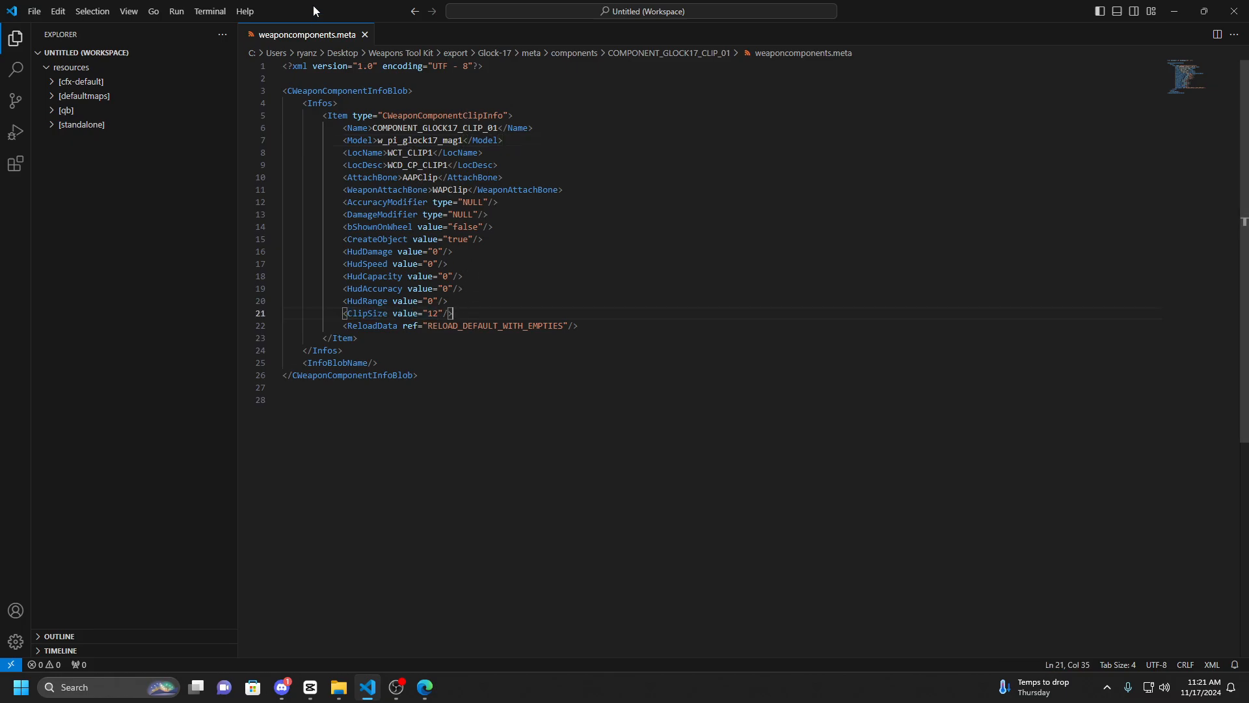
click(364, 36)
click(338, 687)
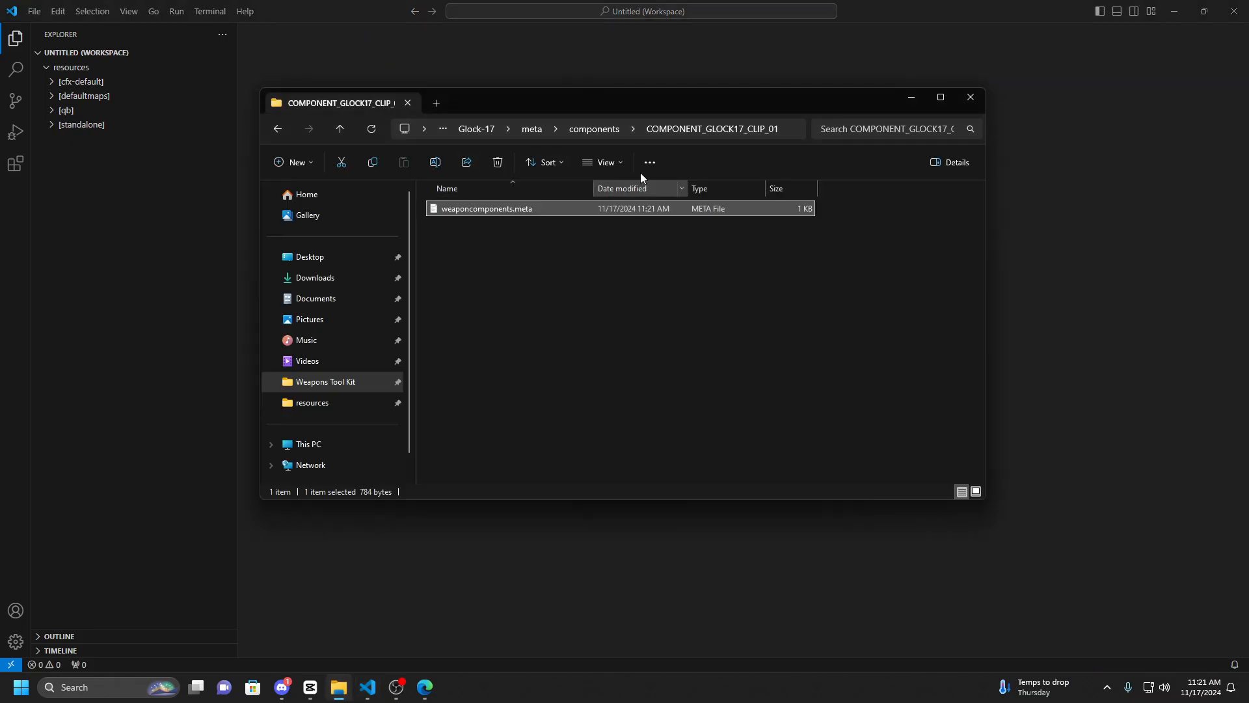
Open weaponcomponents.meta from the COMPONENT_GLOCK17_CLIP_02 folder and check its component name.
click(605, 131)
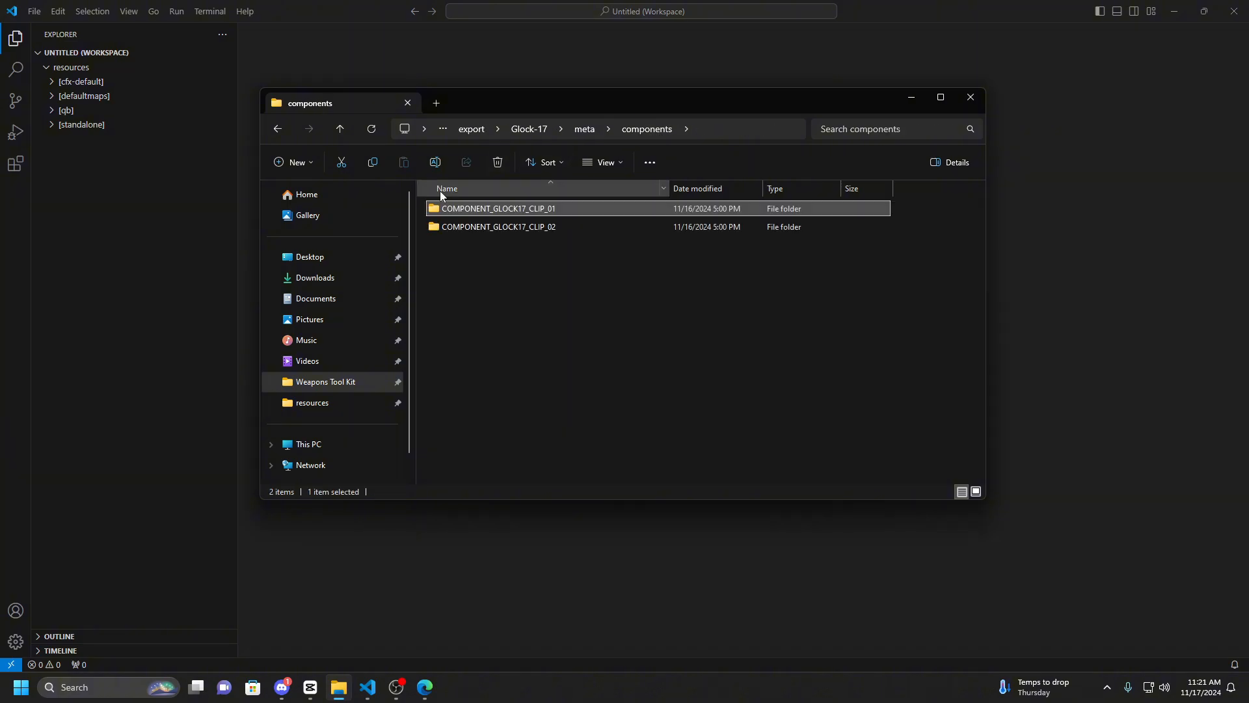
double_click(520, 229)
double_click(532, 214)
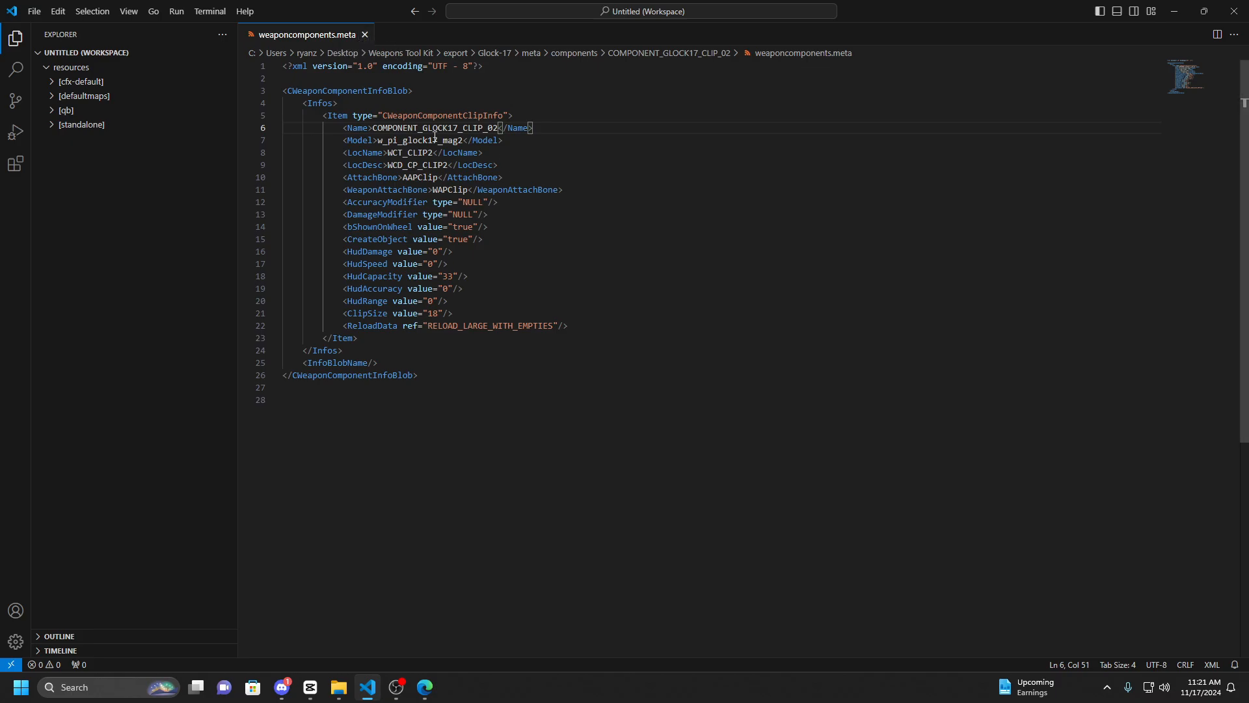
double_click(435, 129)
click(432, 129)
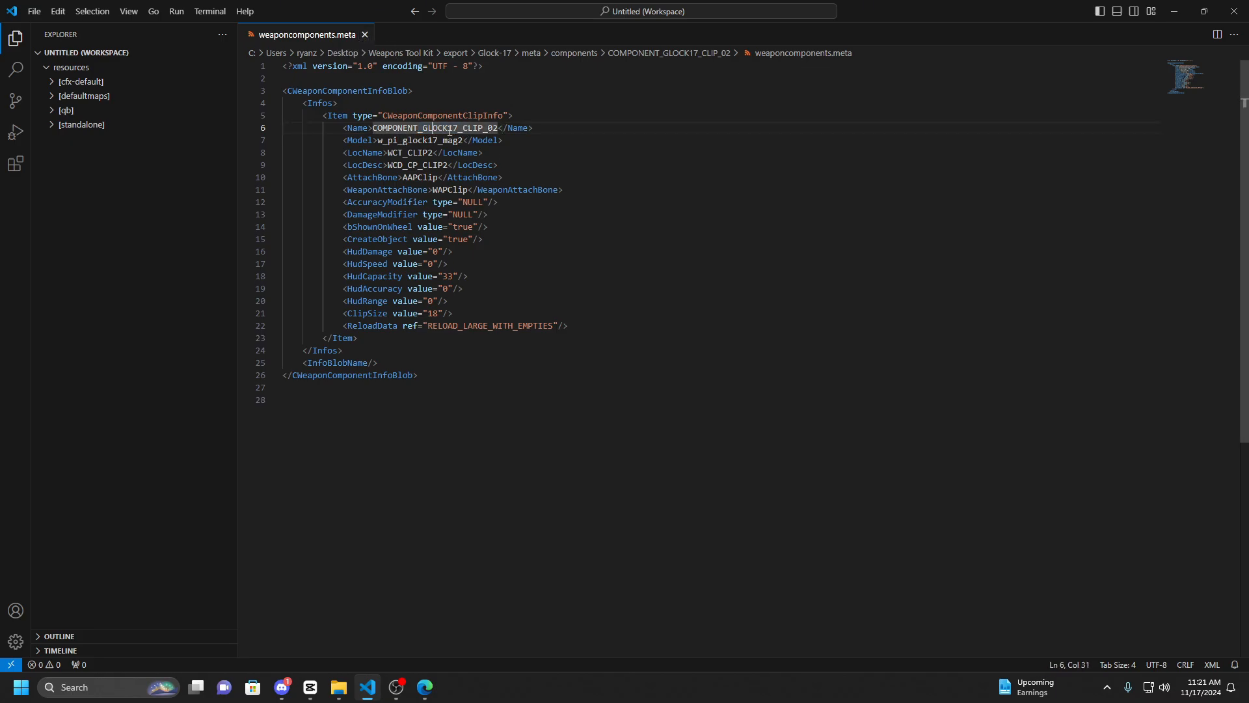
key(Right)
key(Right)
key(Right)
key(Right)
key(Right)
key(Right)
key(Right)
key(Right)
Check the second clip's model name, close the file and minimize the code editor.
click(420, 142)
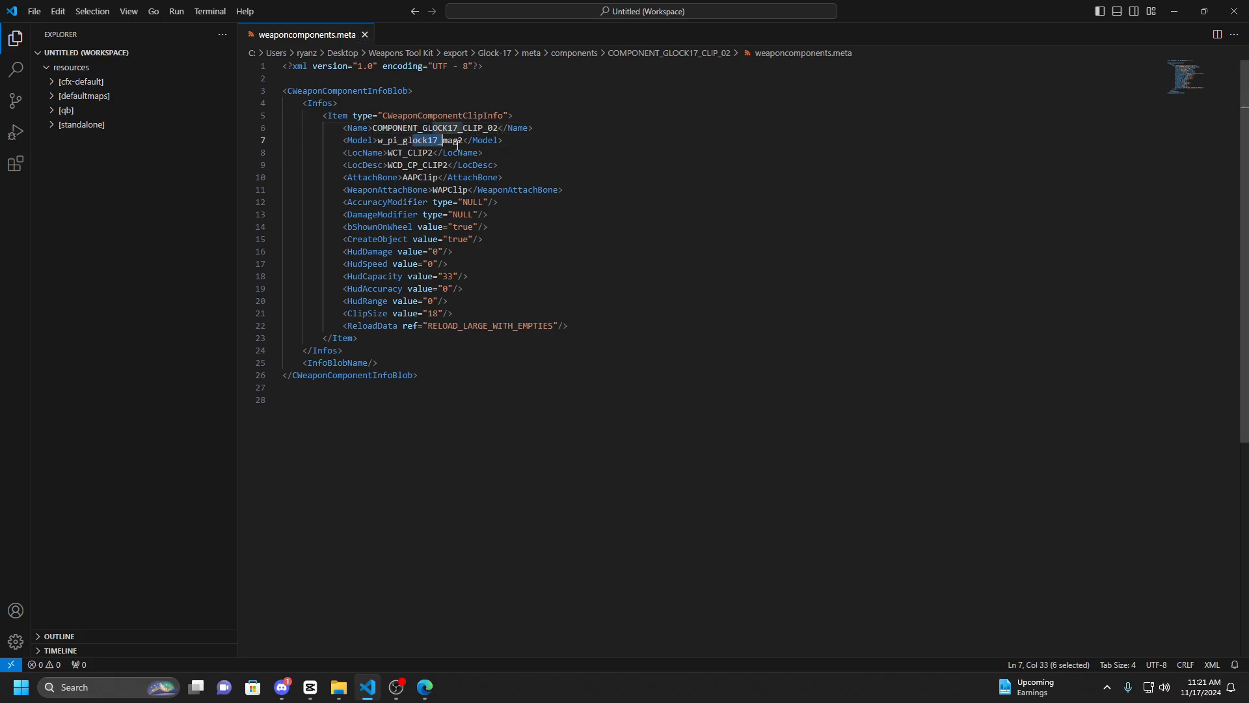
key(Left)
key(Left)
key(Left)
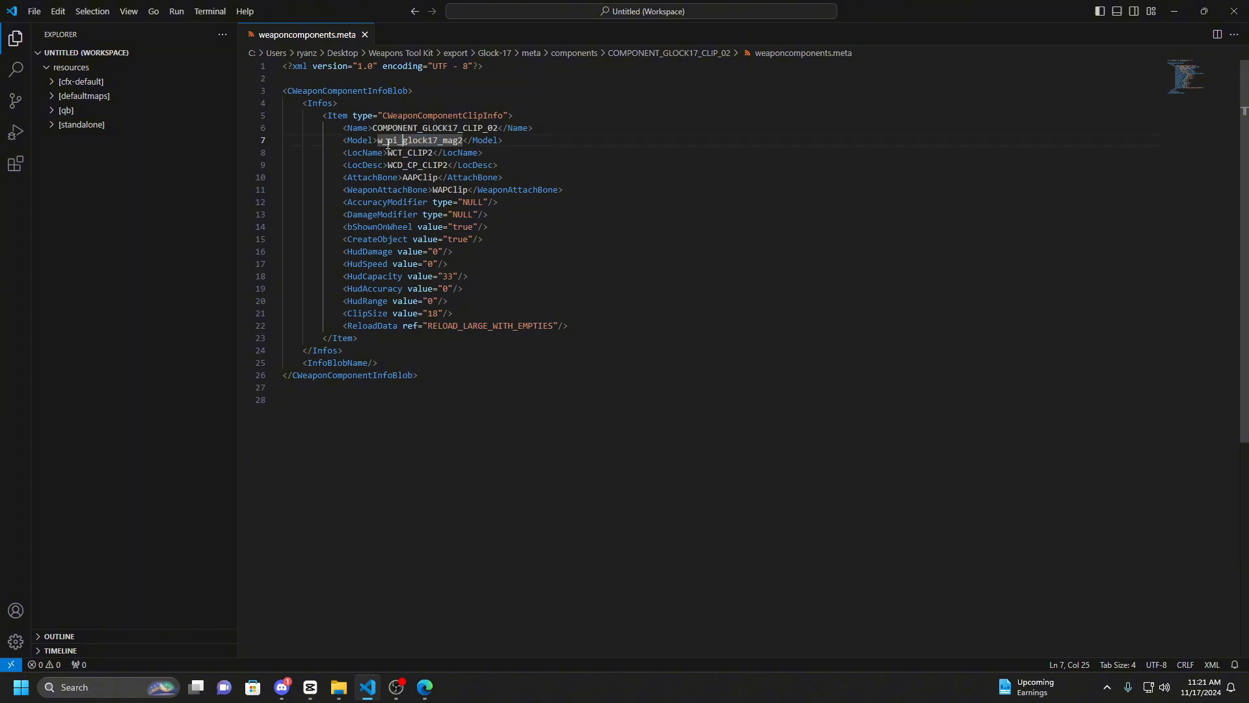
double_click(386, 141)
key(Right)
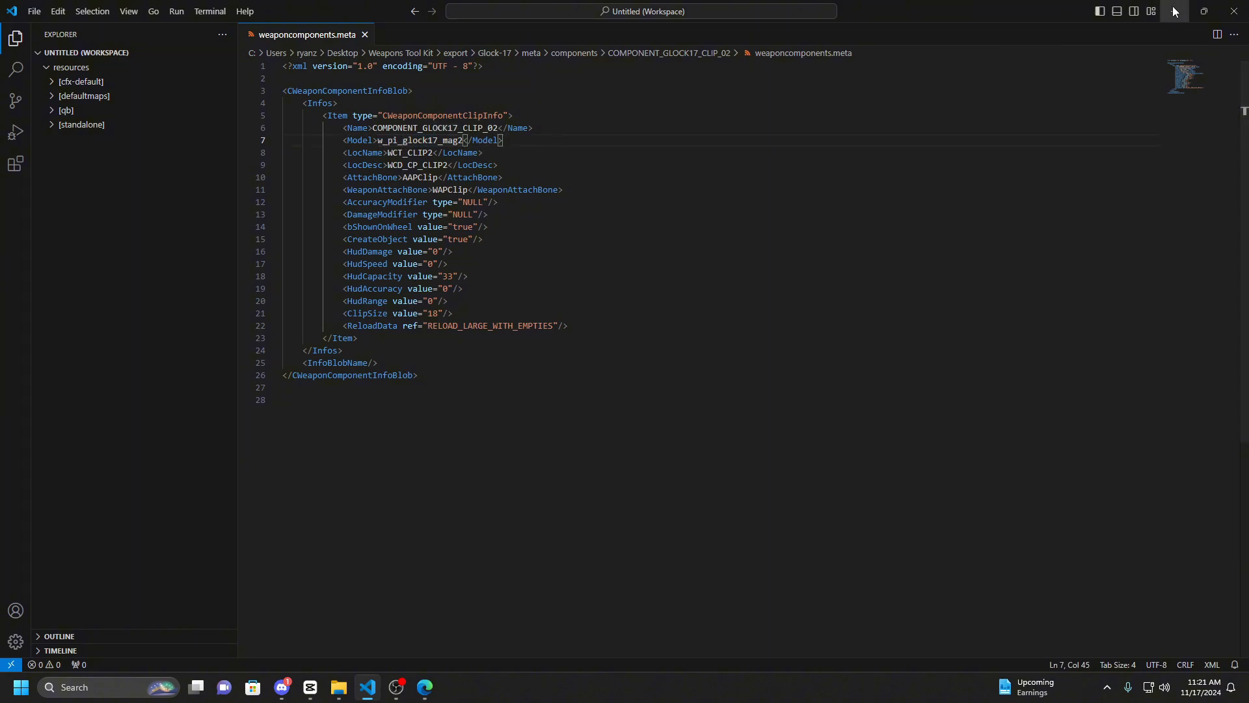
click(365, 34)
click(1175, 11)
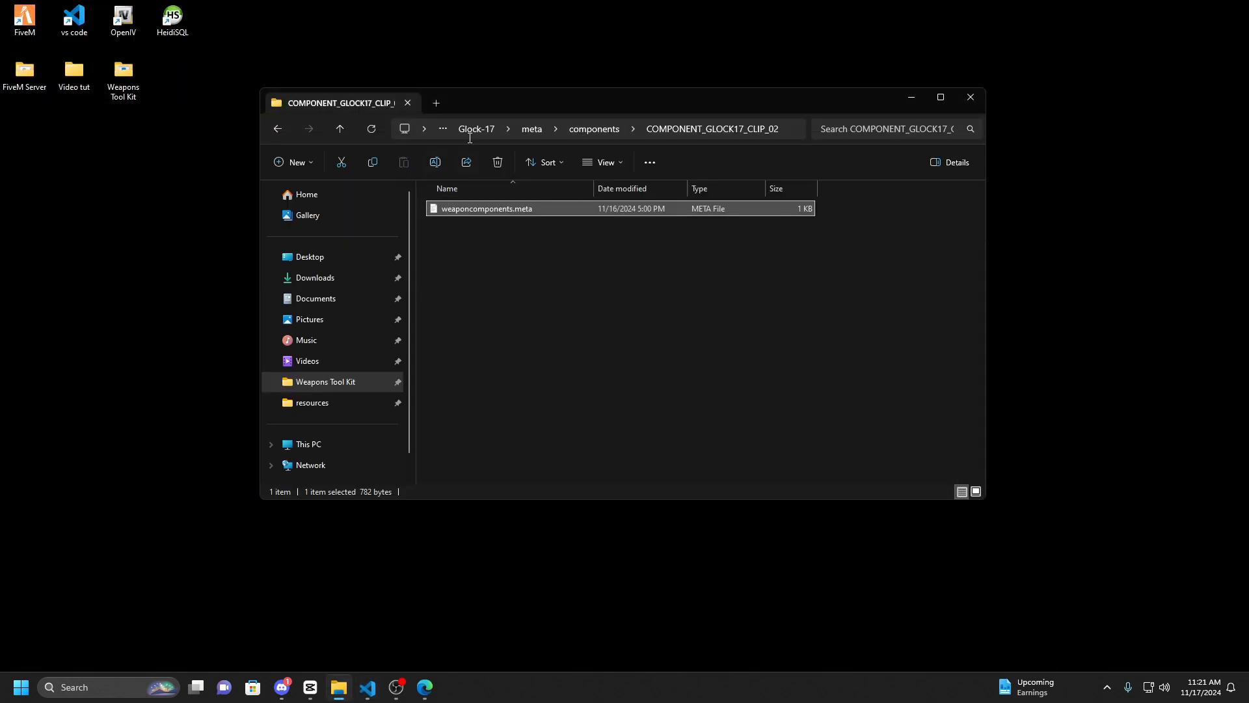
Go back up to the meta folder and look over its four meta files.
click(597, 129)
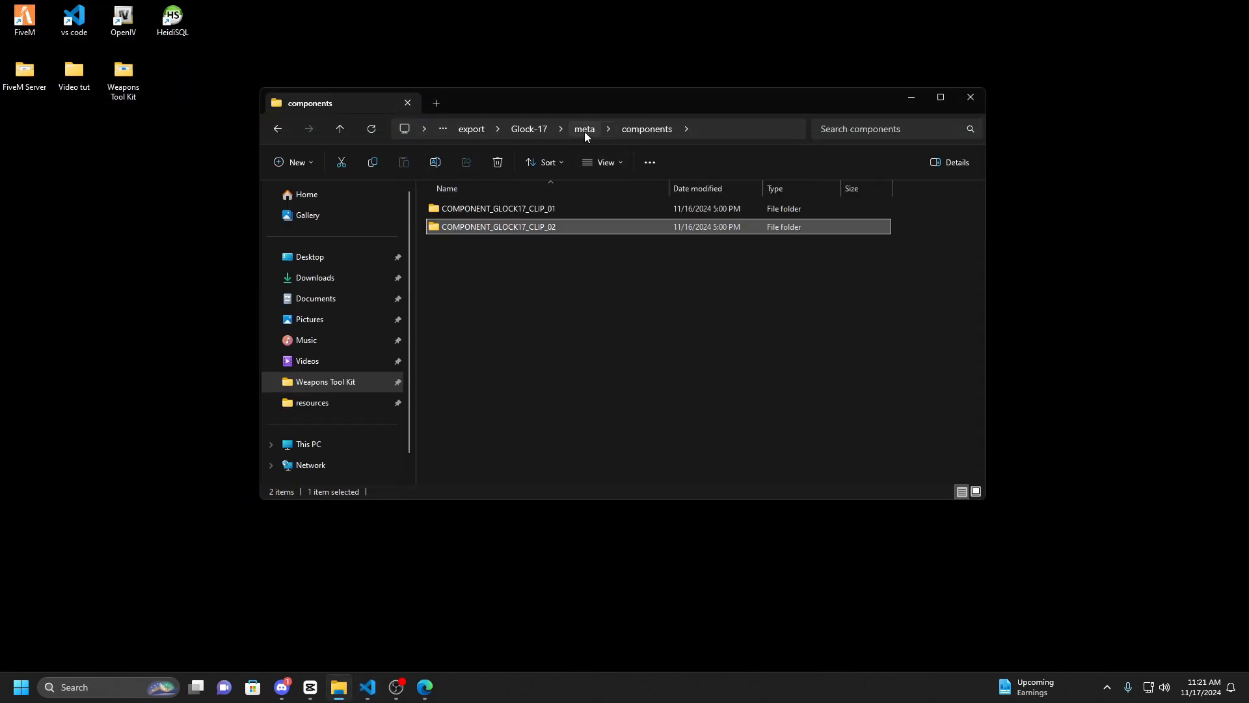
click(584, 129)
drag(456, 306, 494, 229)
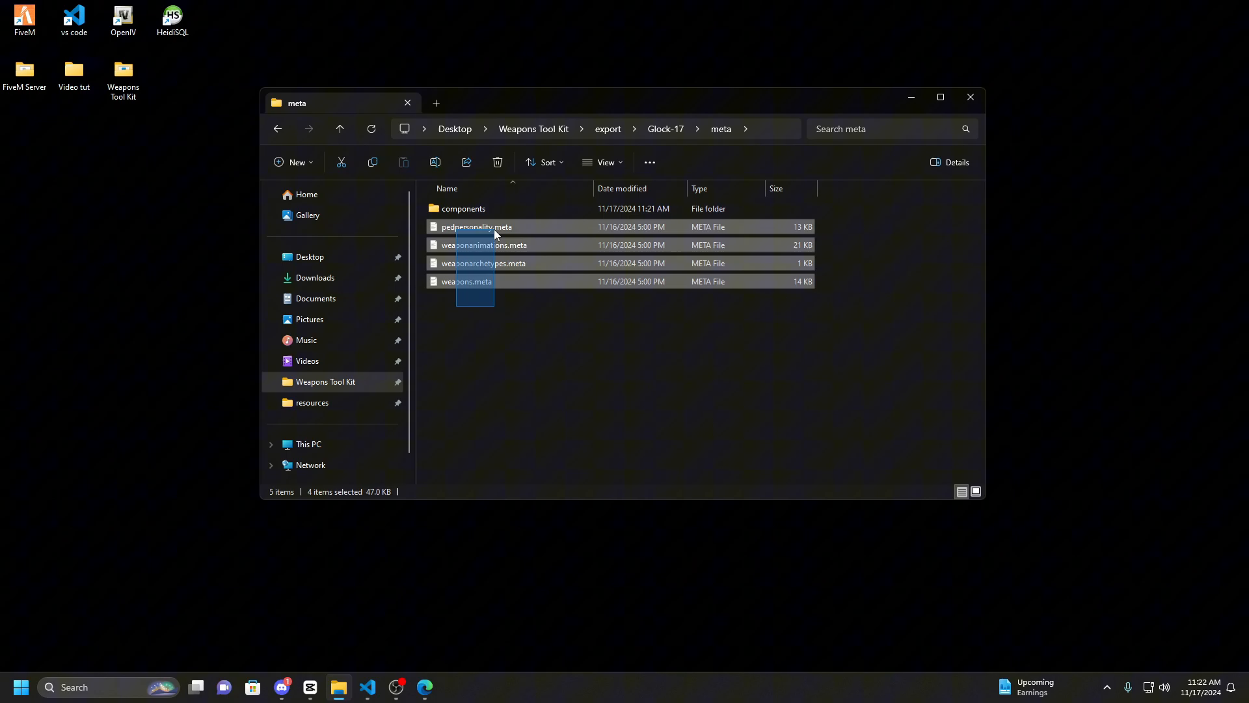
click(495, 303)
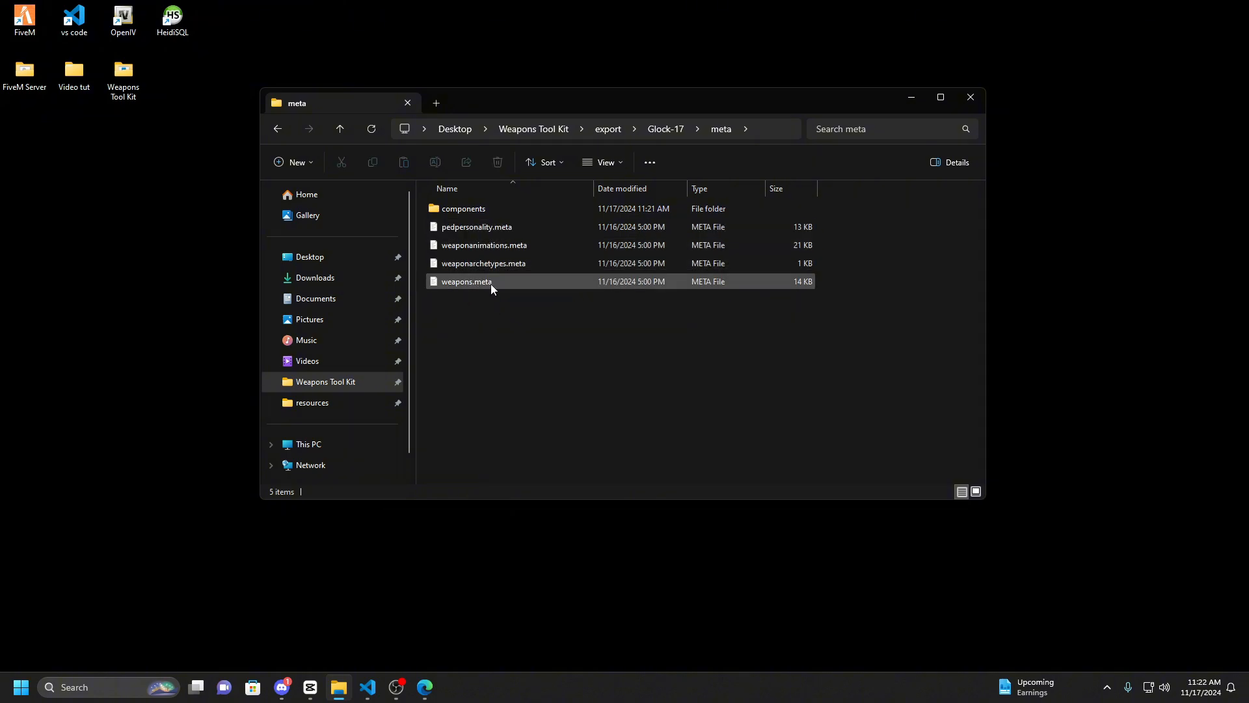
Open weapons.meta from the Glock-17 meta folder and locate its AttachPoints block.
double_click(482, 283)
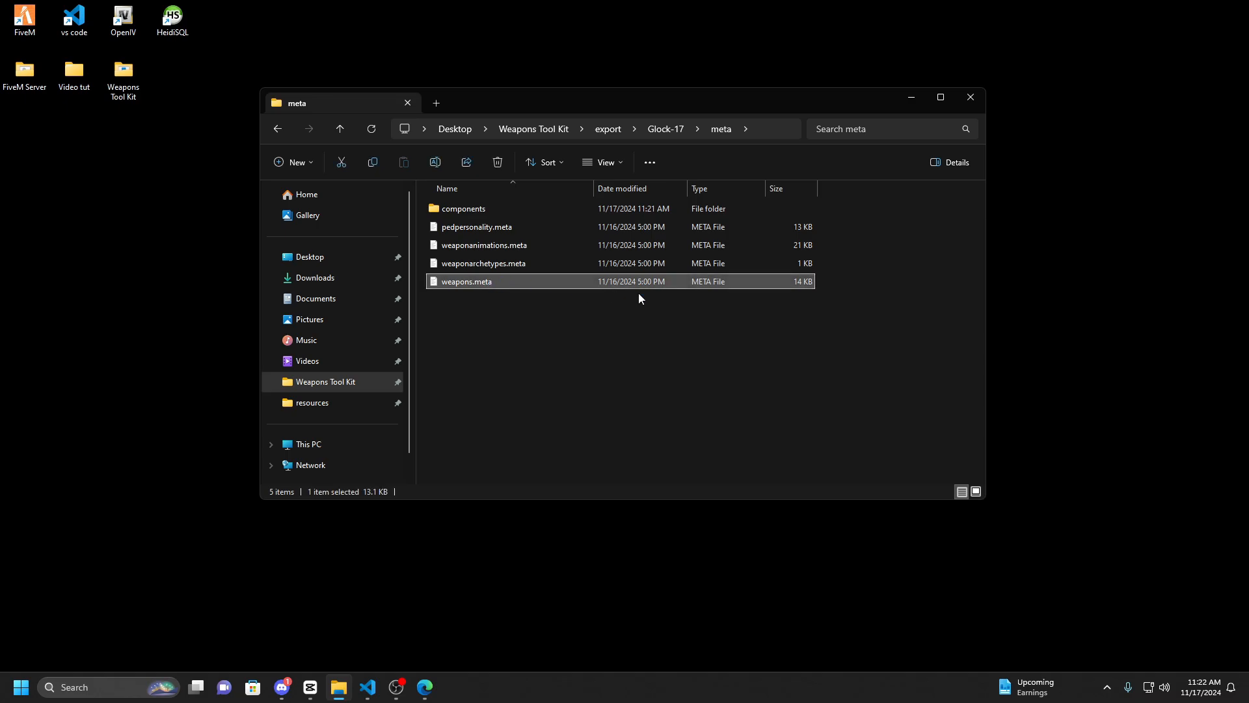
drag(1191, 239, 1203, 76)
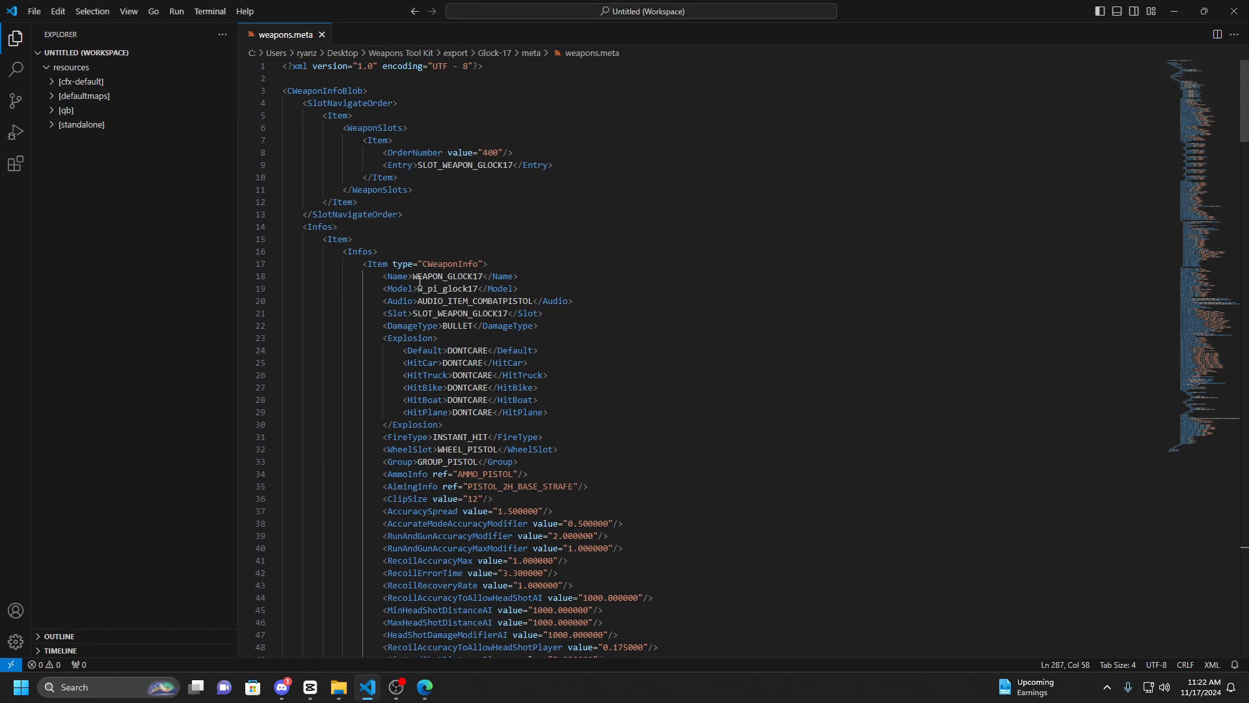
drag(1193, 126, 1170, 403)
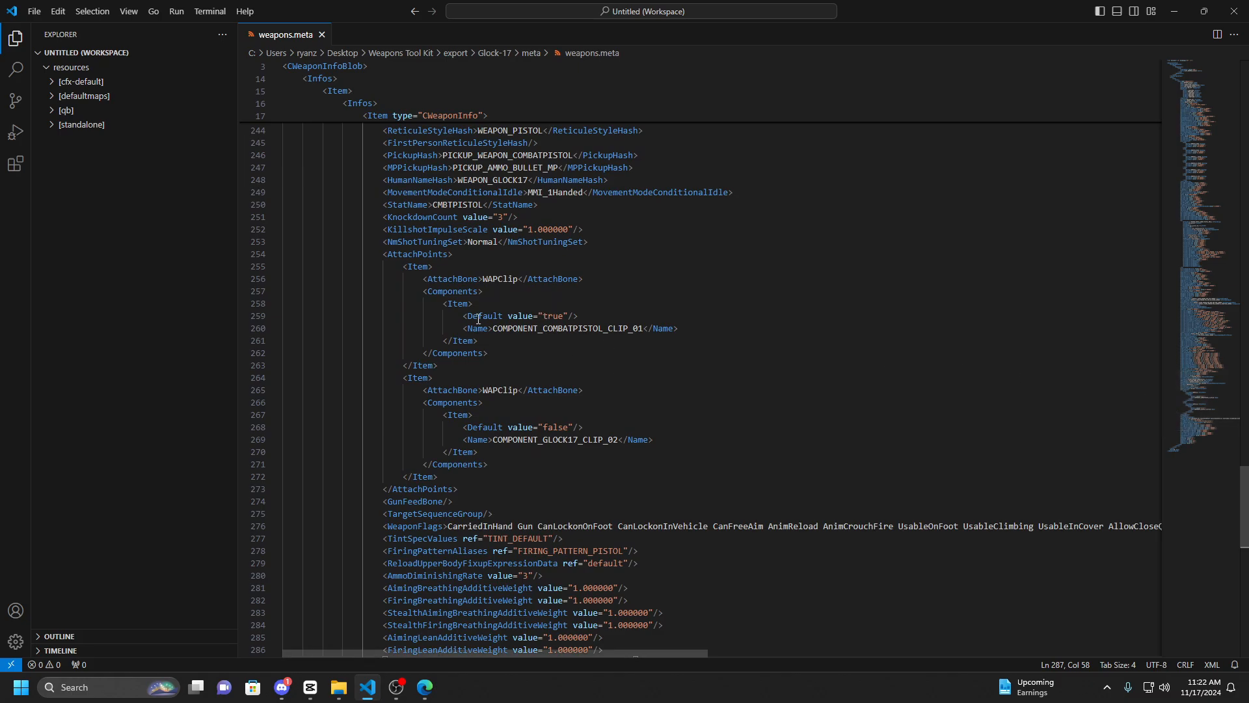
click(406, 268)
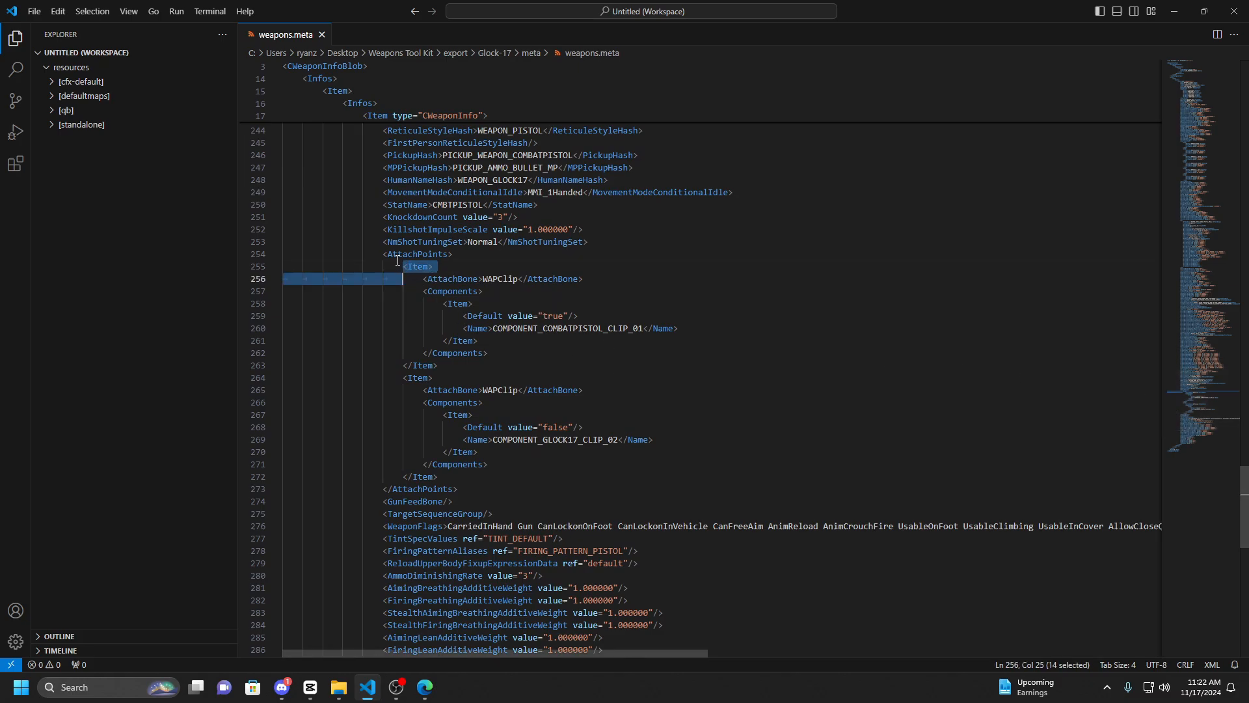
click(384, 256)
drag(385, 255, 459, 489)
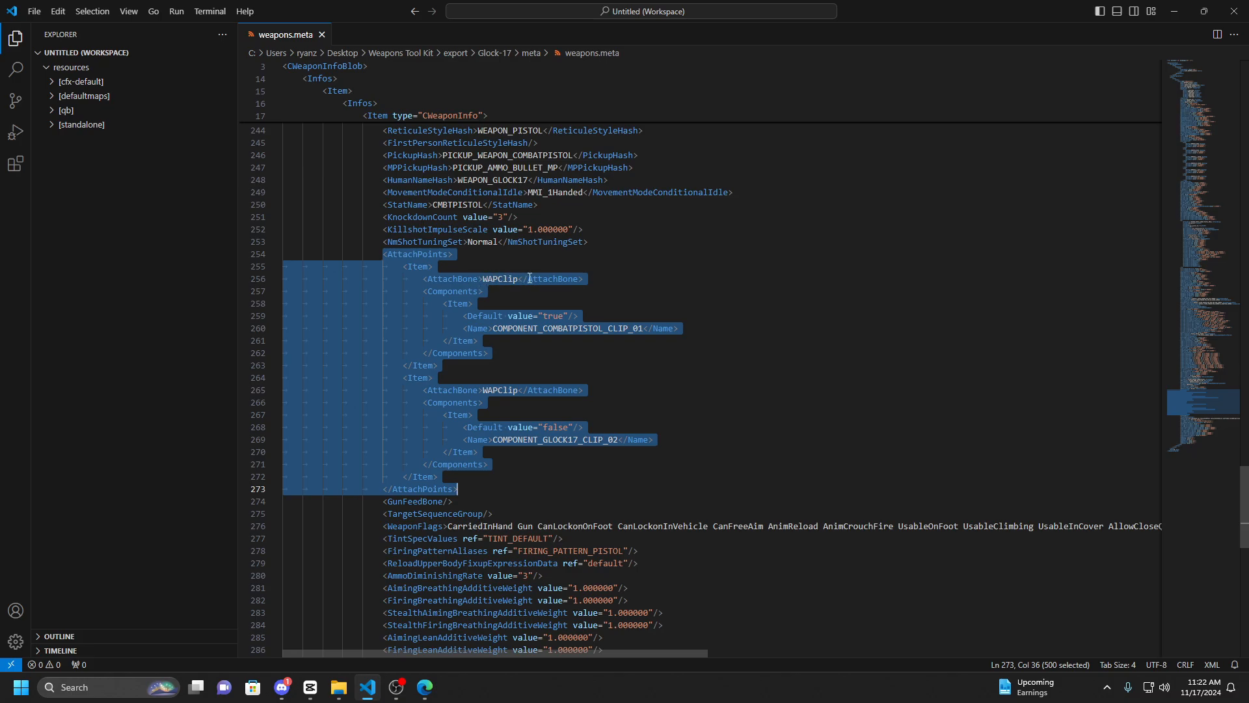
click(508, 296)
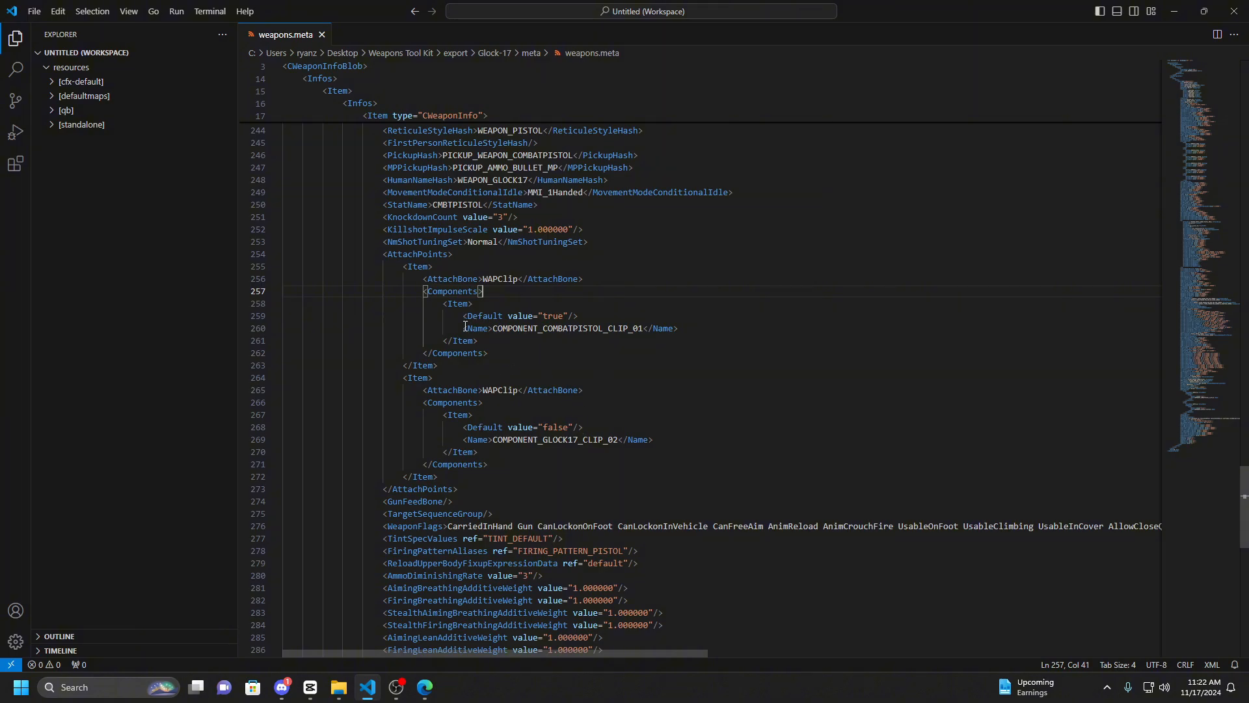
Change the first clip's component name in the AttachPoints block to COMPONENT_GLOCK17_CLIP_01.
mouse_move(464, 315)
mouse_down()
mouse_move(599, 316)
mouse_move(462, 317)
mouse_up()
click(599, 315)
click(584, 315)
drag(463, 329, 679, 329)
click(682, 329)
drag(601, 331, 545, 332)
text(GLOK)
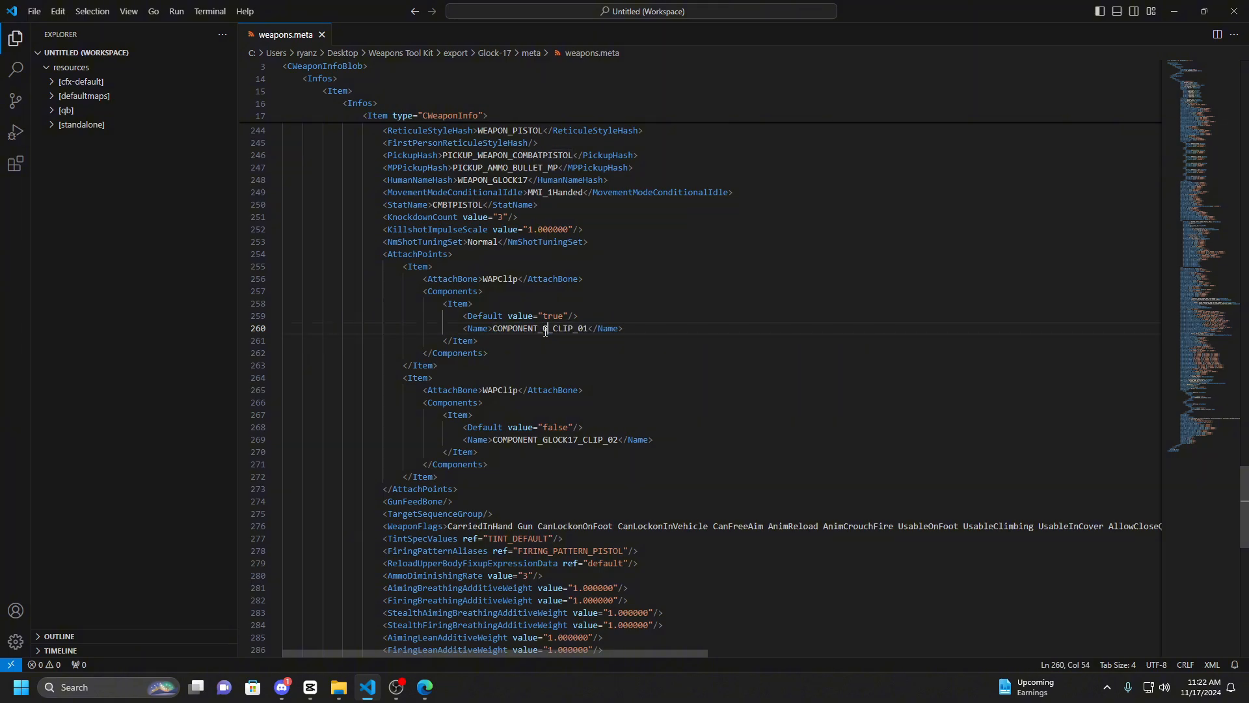
key(BackSpace)
text(CK17)
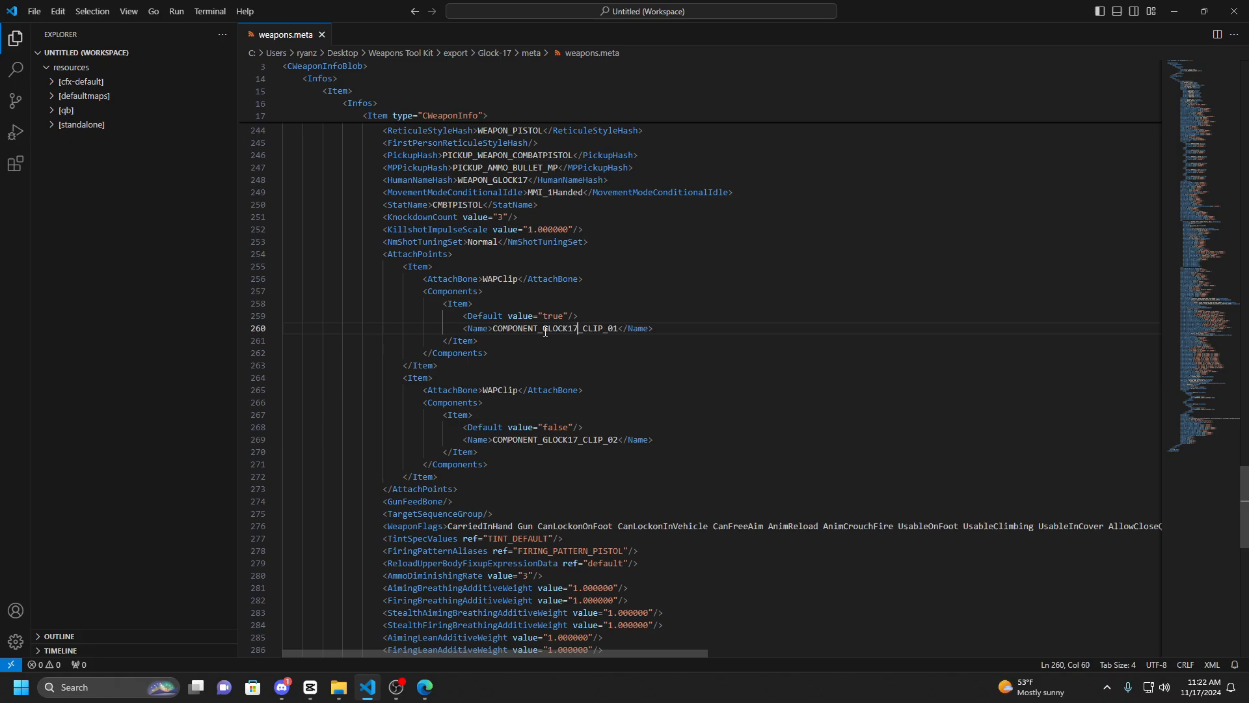
Check the default values of both clip entries and the component name of the second clip.
double_click(557, 315)
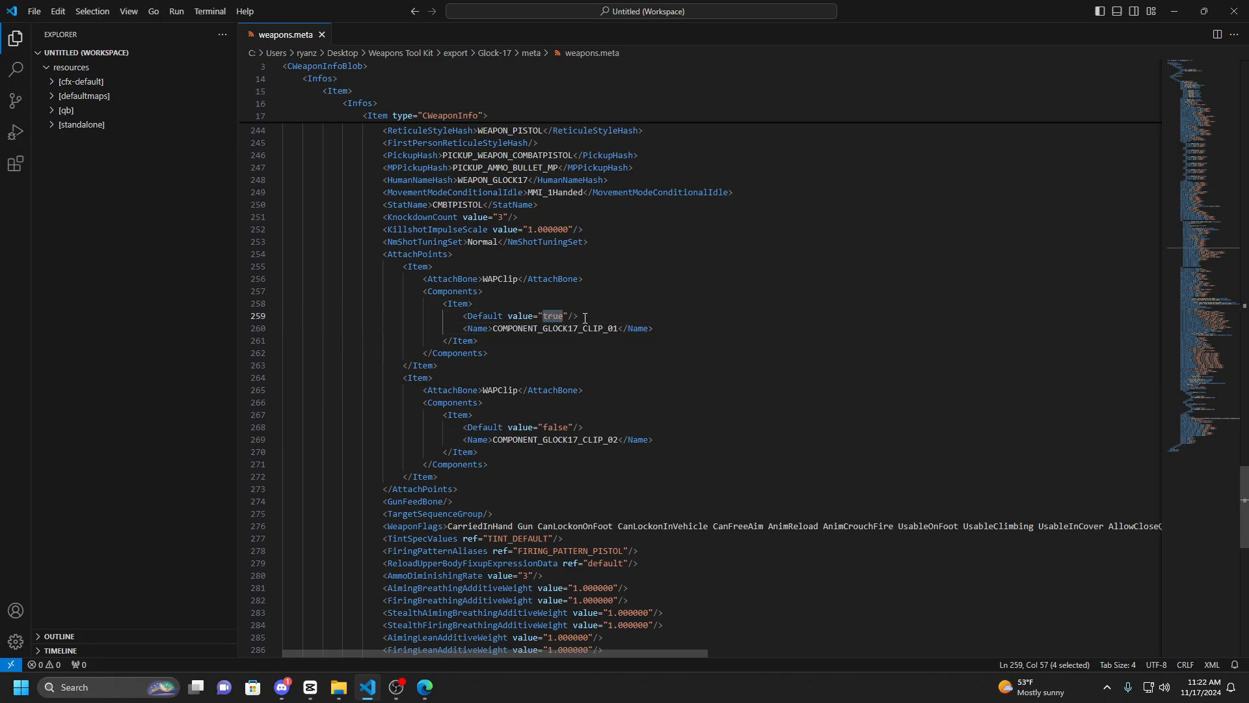
click(583, 317)
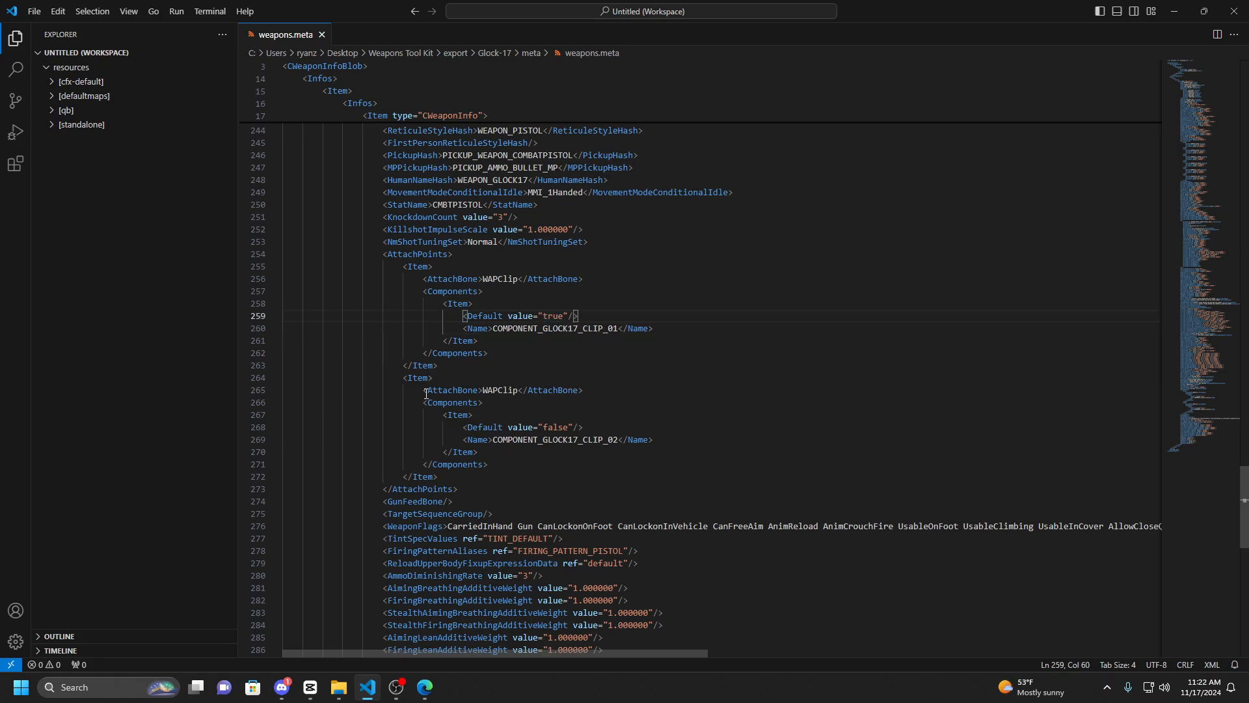
drag(424, 391, 503, 459)
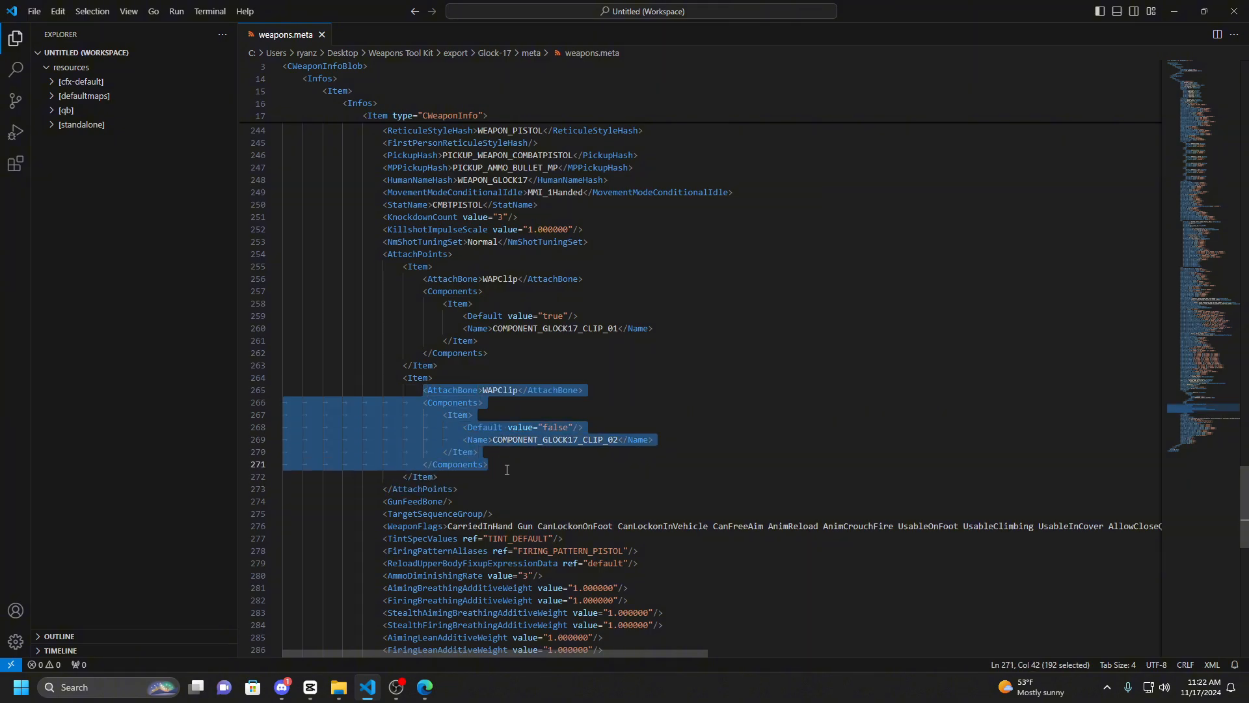
click(516, 464)
double_click(554, 428)
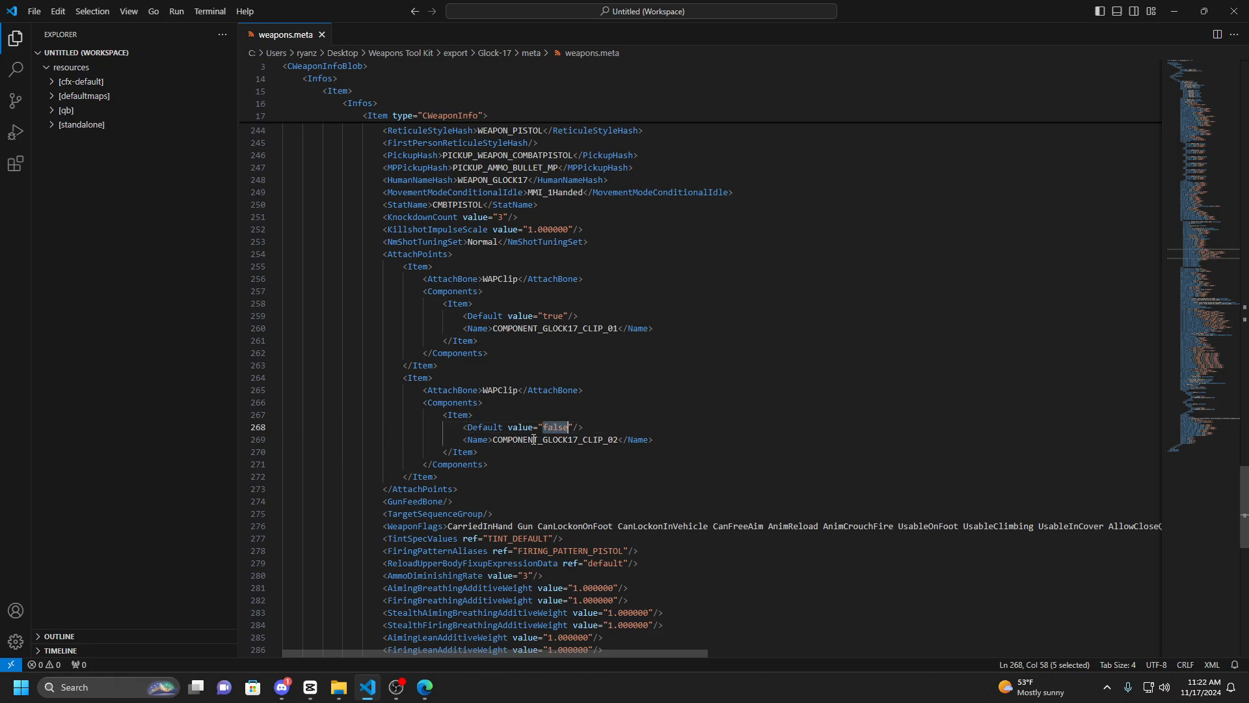
drag(493, 443, 619, 442)
click(675, 442)
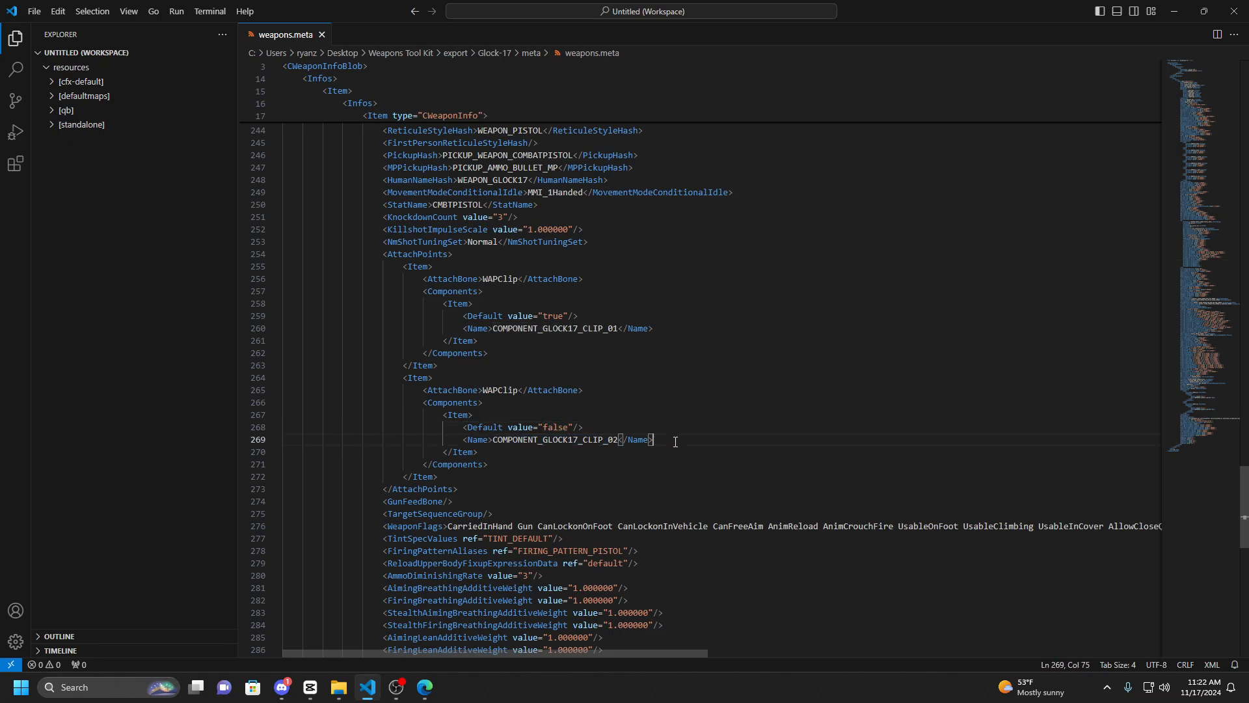
Look over the rest of weapons.meta, close the file and minimize the code editor.
scroll(541, 232, down, 7)
scroll(541, 232, up, 4)
scroll(542, 231, up, 5)
click(321, 34)
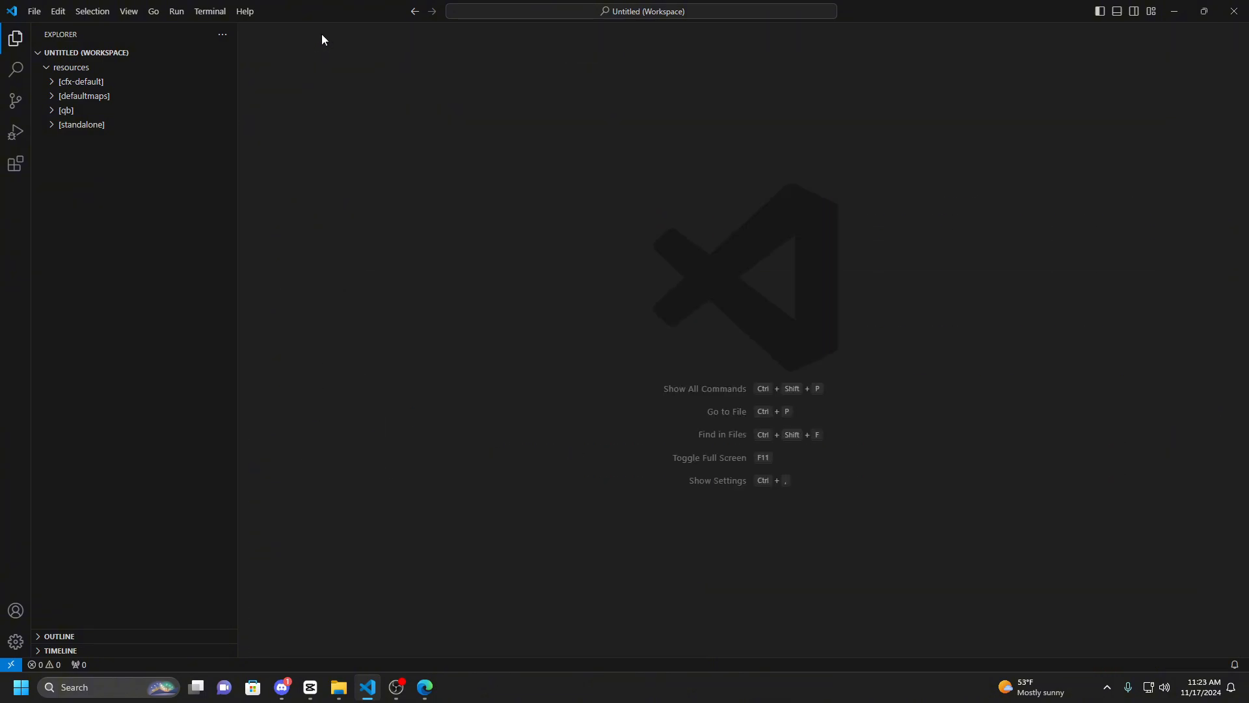
click(1174, 11)
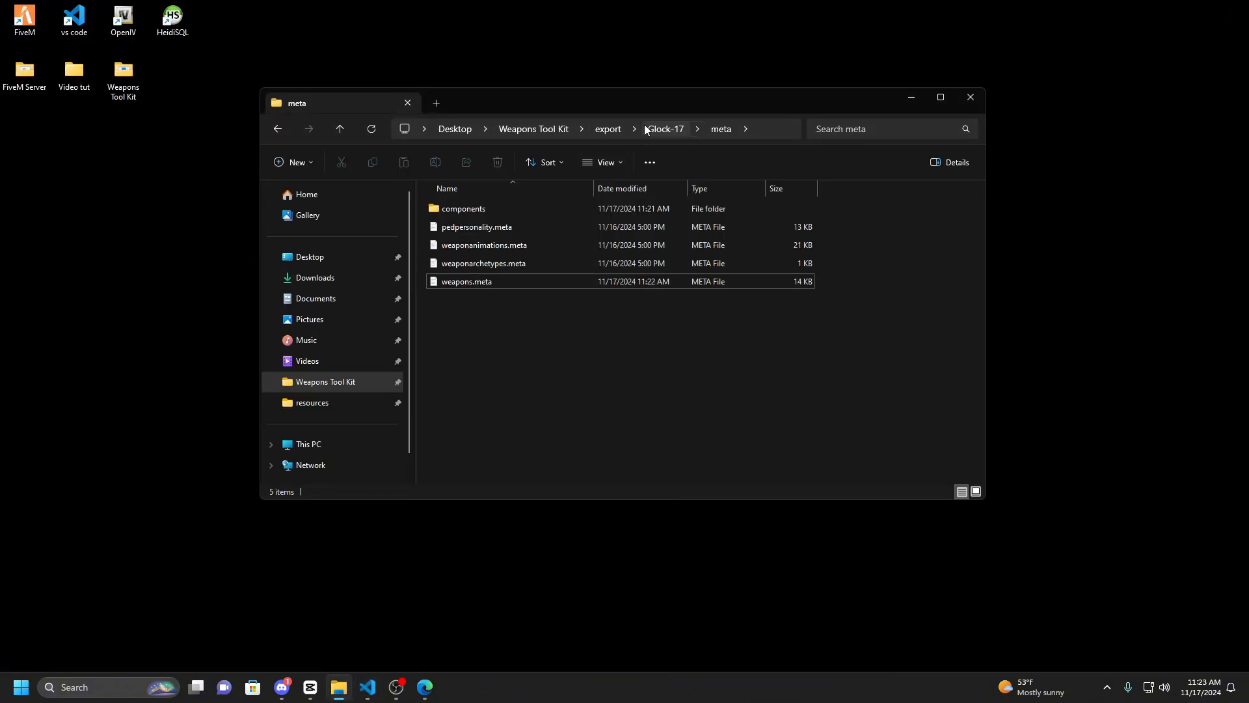
Go back up to the export folder and copy the Glock-17 folder.
click(645, 127)
click(614, 128)
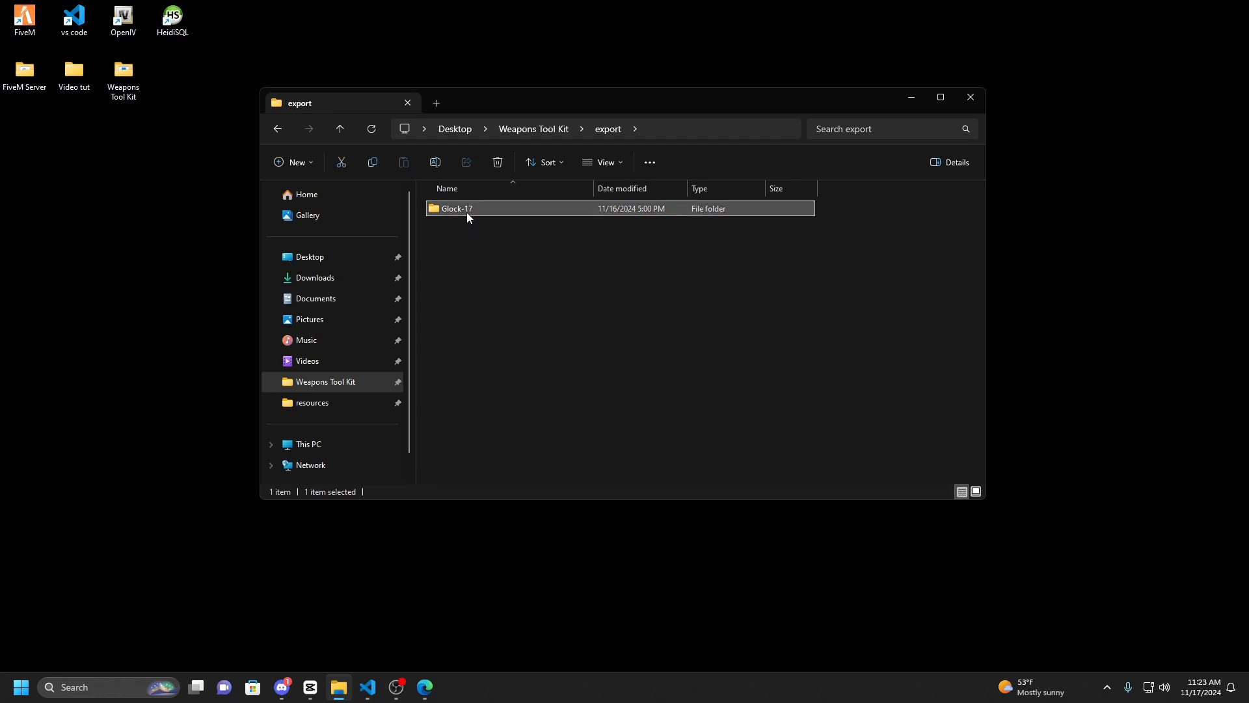
double_click(466, 209)
drag(459, 295, 543, 207)
click(606, 131)
drag(466, 255, 483, 206)
click(403, 164)
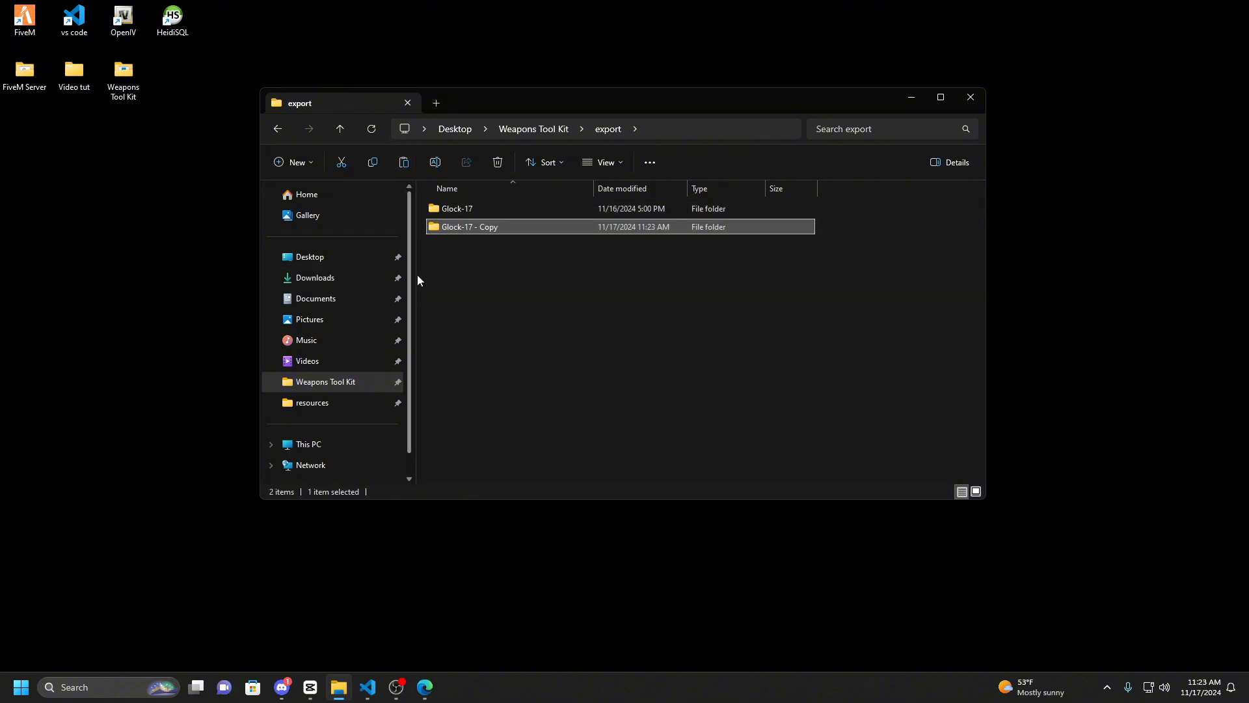
click(495, 231)
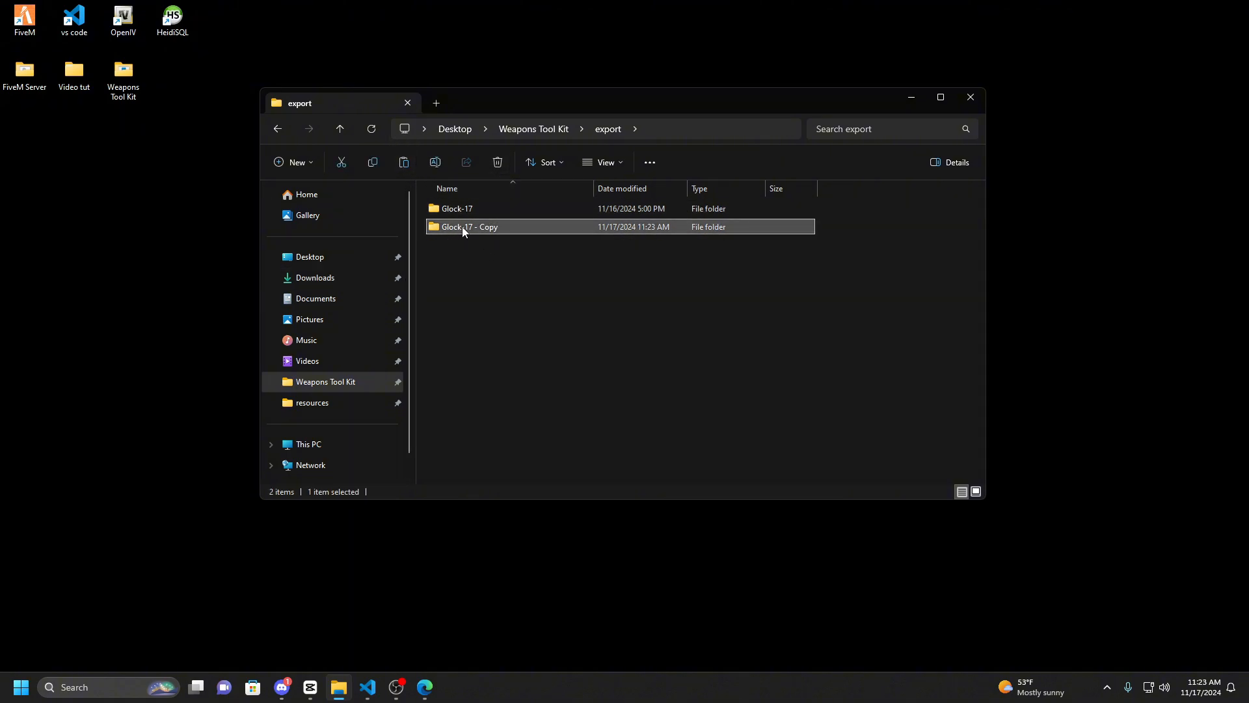
key(Delete)
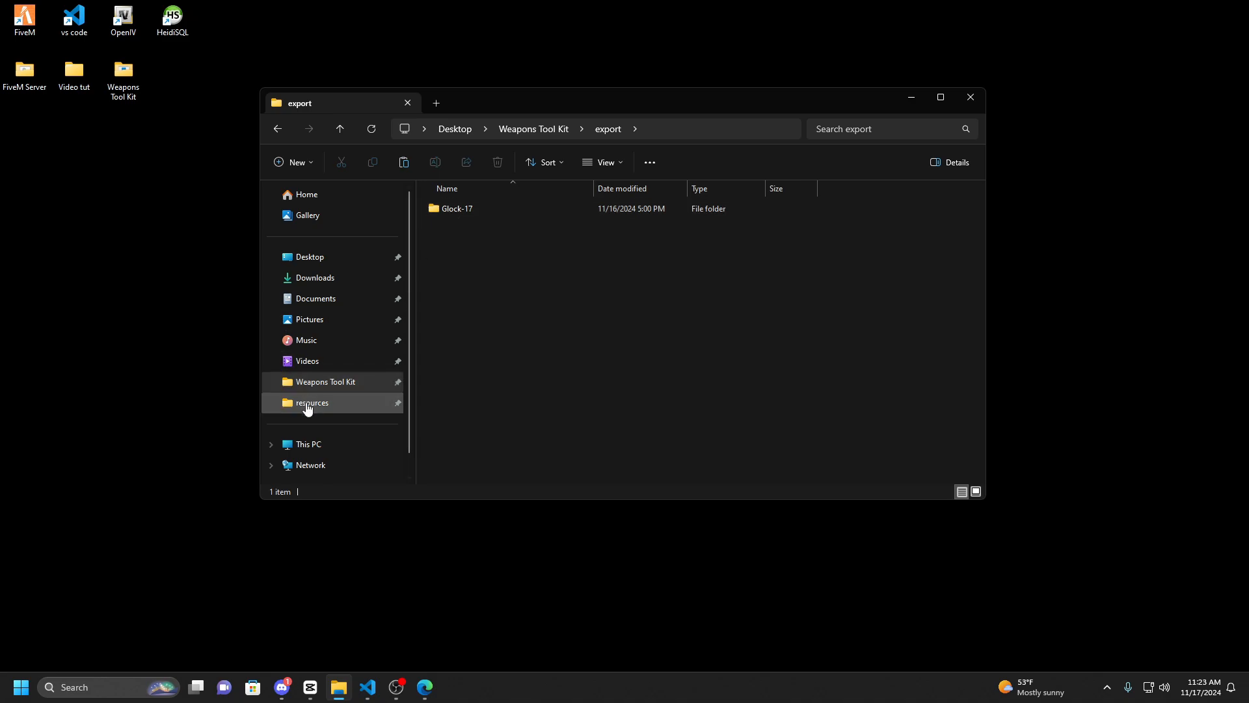
Create a new folder named [weapons] in the server's resources folder.
click(313, 403)
right_click(476, 297)
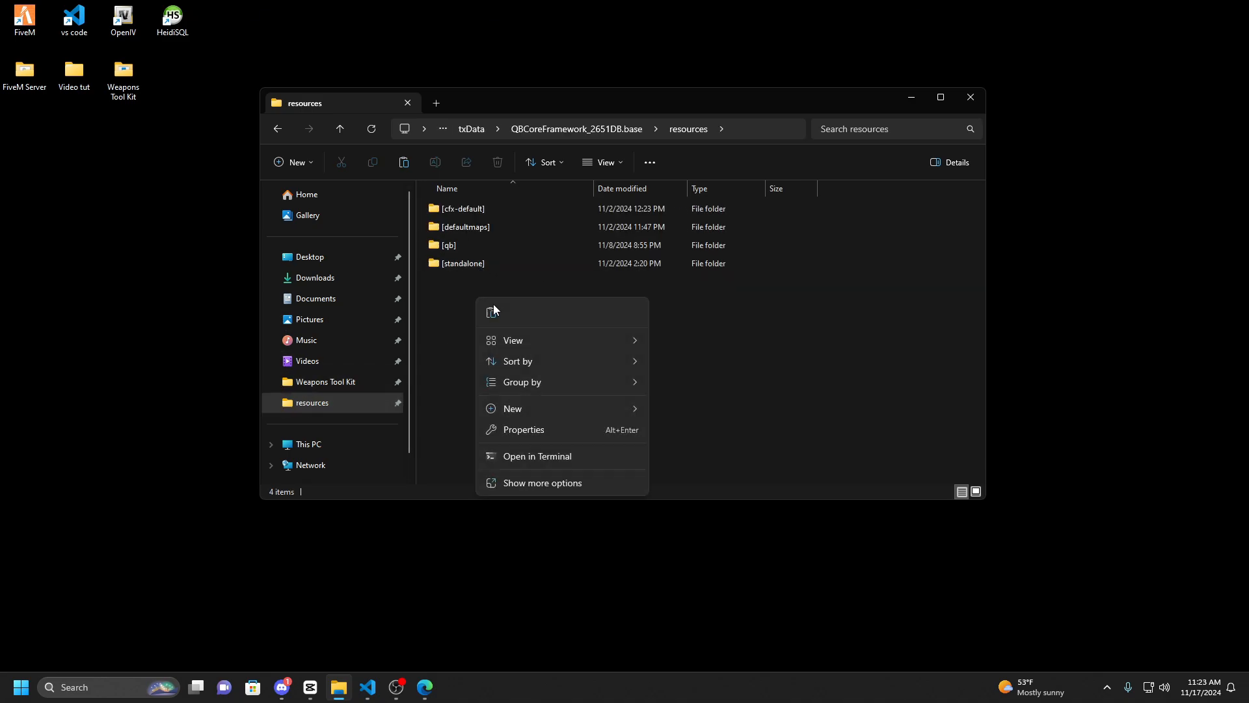
mouse_move(527, 409)
click(697, 411)
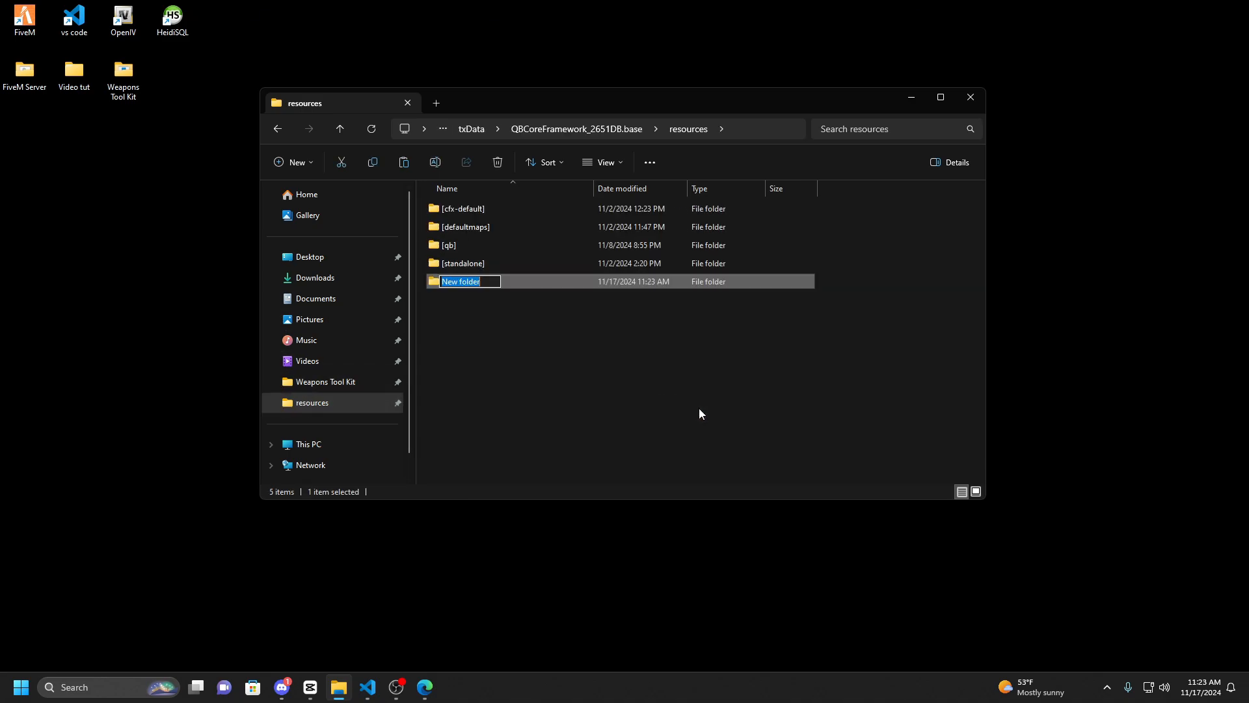
text([weapons])
key(Return)
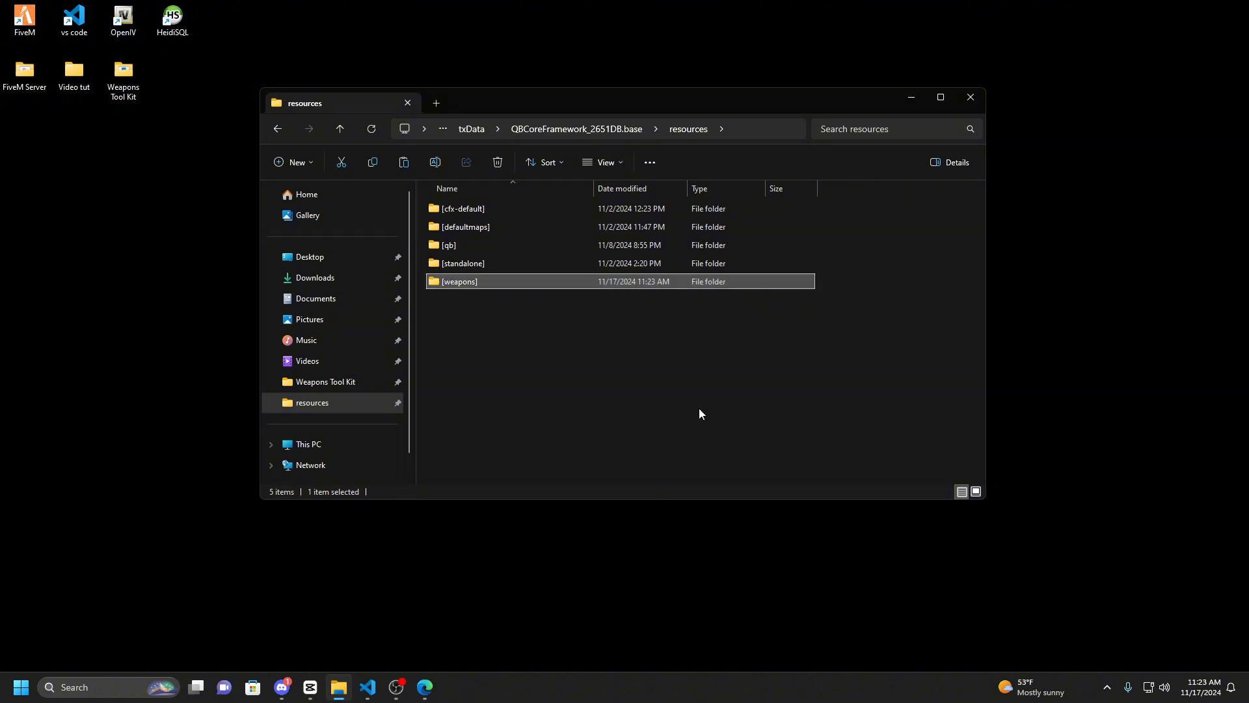
Paste the copied Glock-17 folder into [weapons] and return to the resources folder.
double_click(474, 282)
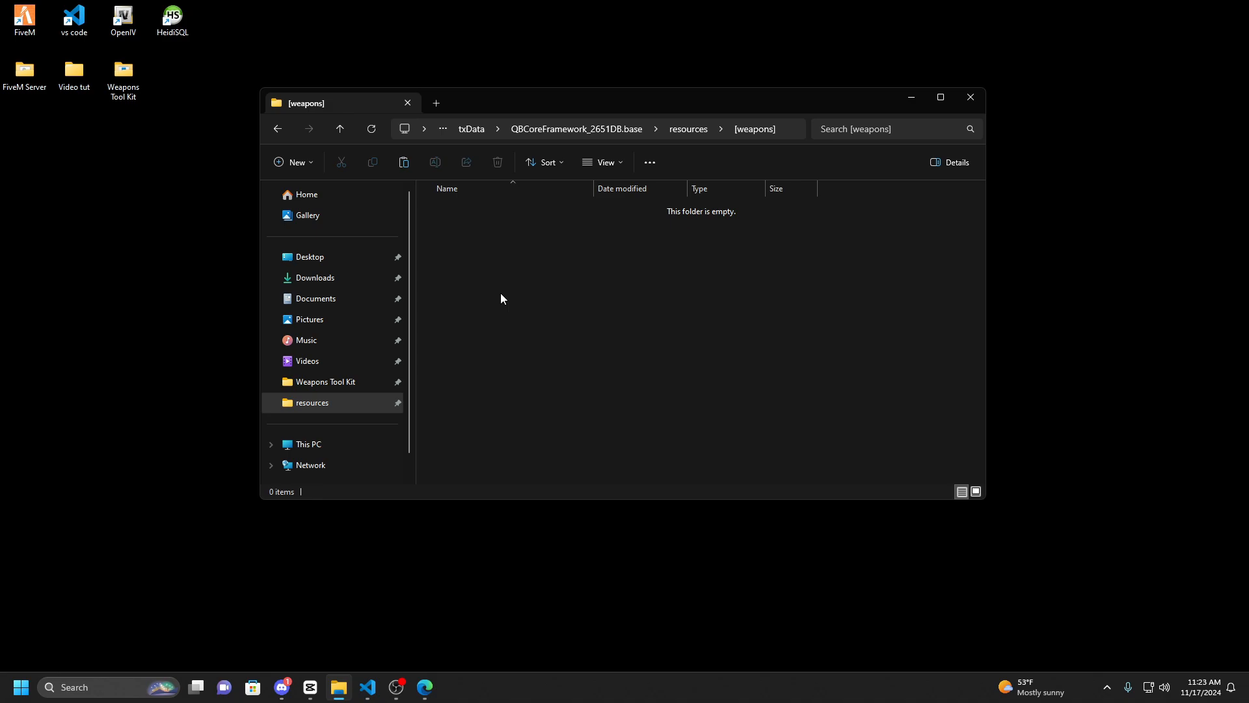
key(ctrl+v)
click(560, 267)
click(688, 128)
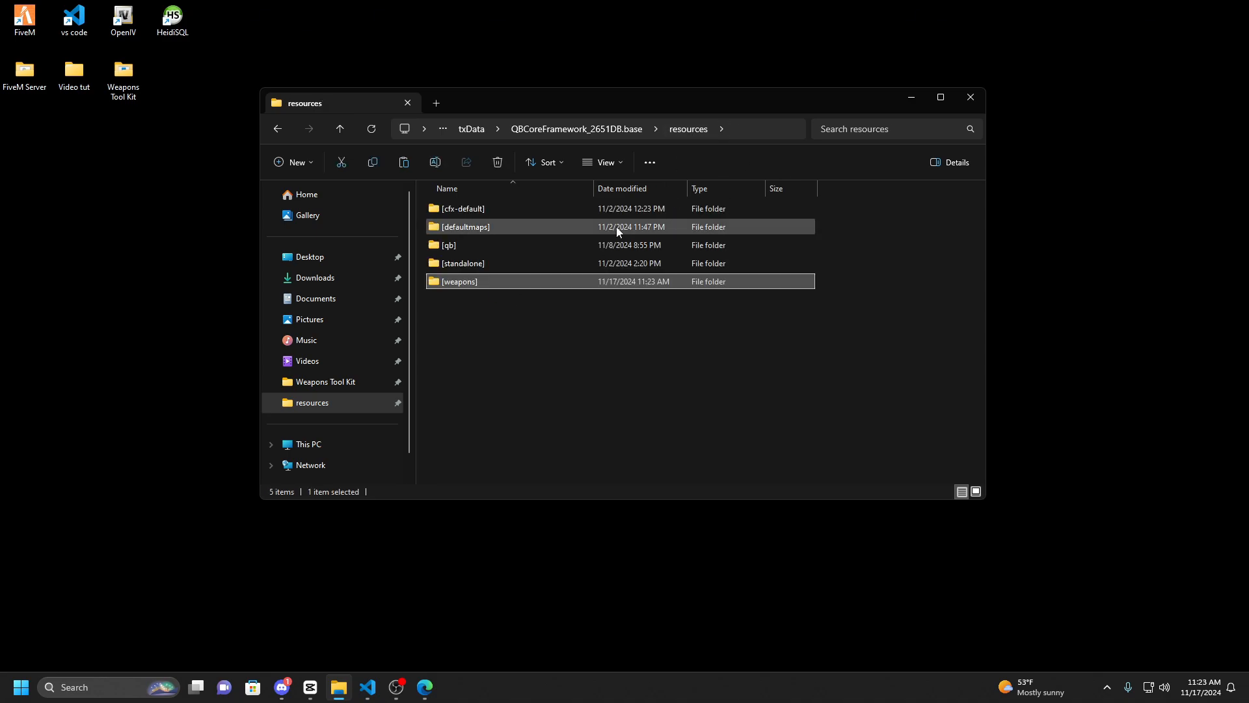
click(491, 282)
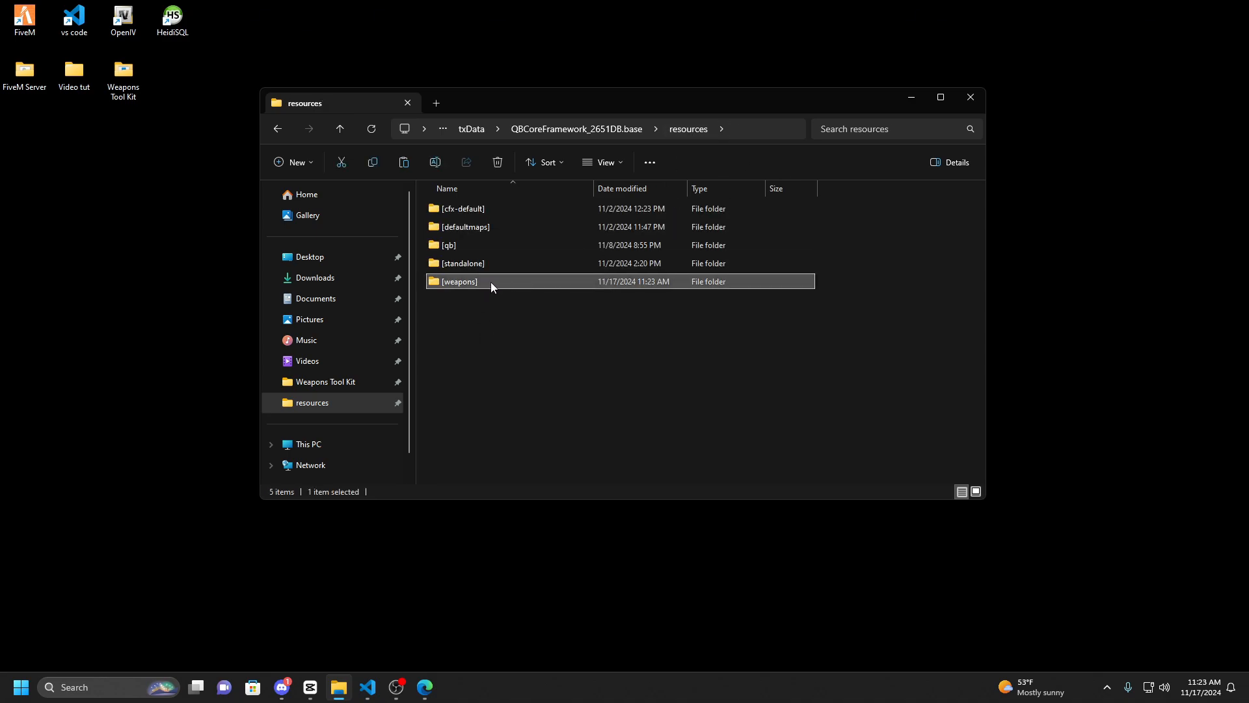
click(553, 315)
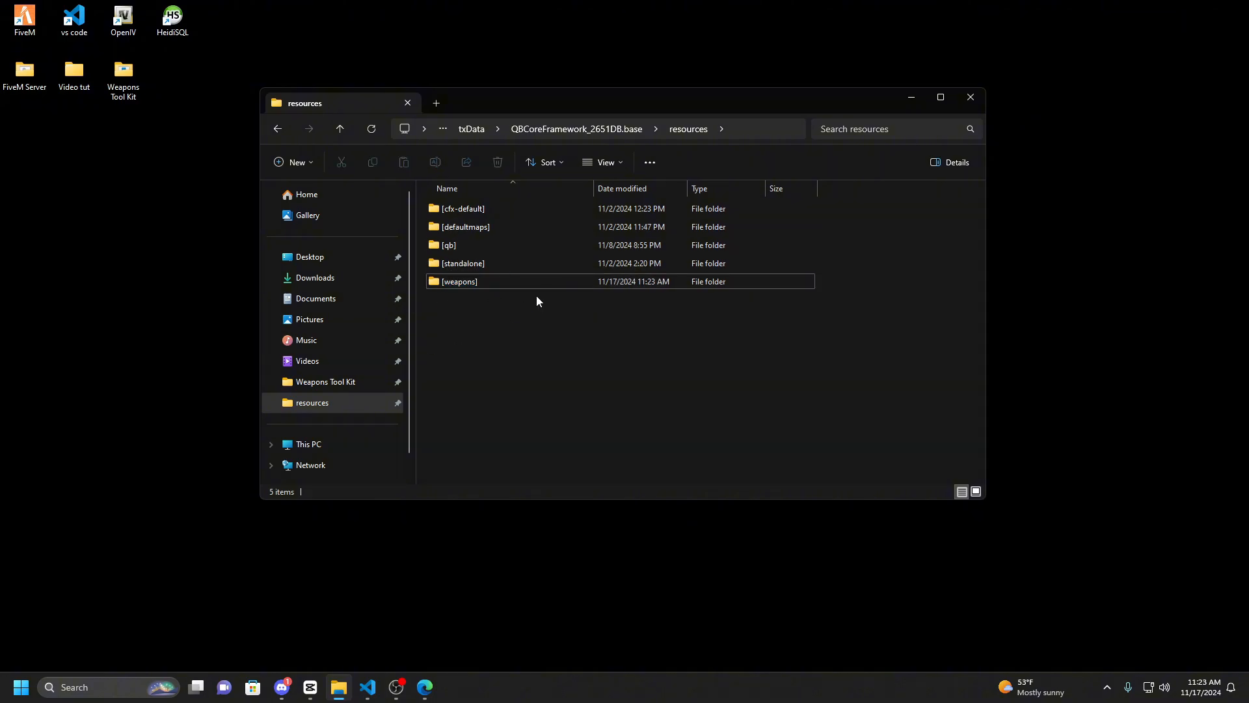
Open server.cfg from the server base folder, check its Folders section for the ensure [weapons] line, and minimize the code editor.
click(575, 134)
double_click(481, 266)
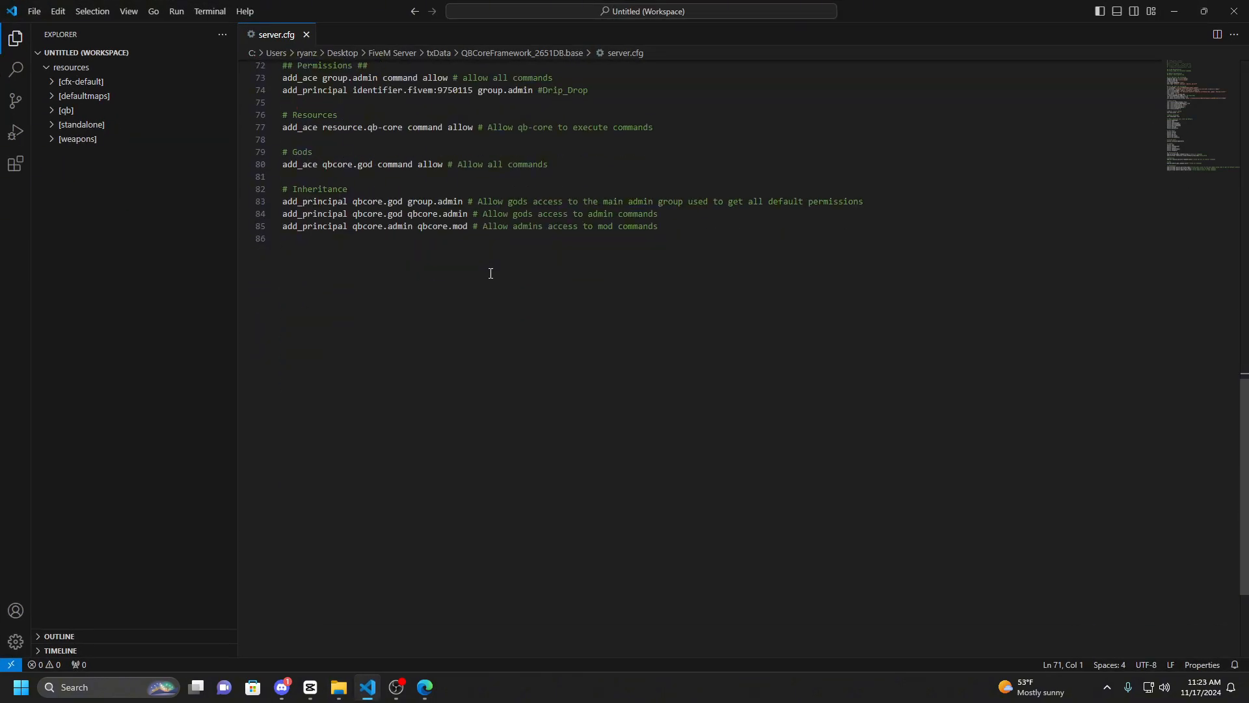
scroll(490, 274, up, 8)
click(367, 303)
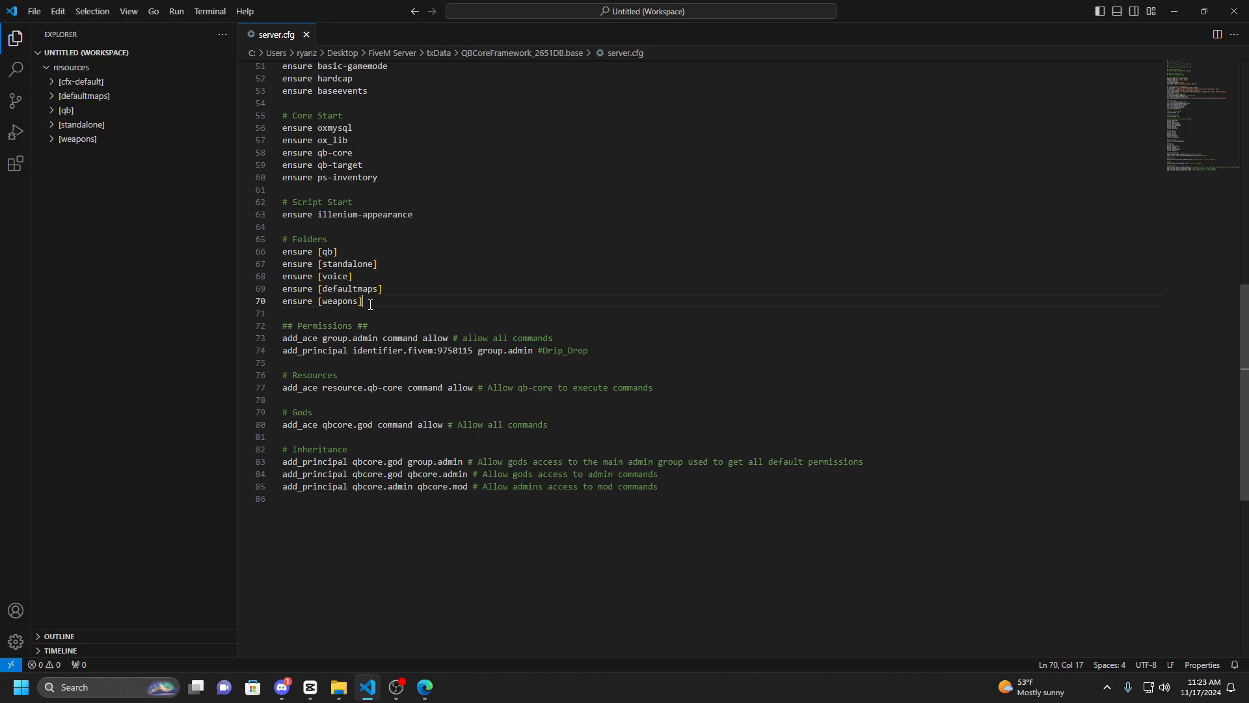
mouse_move(283, 304)
mouse_down()
mouse_move(371, 304)
mouse_move(284, 306)
mouse_up()
click(374, 308)
click(1174, 11)
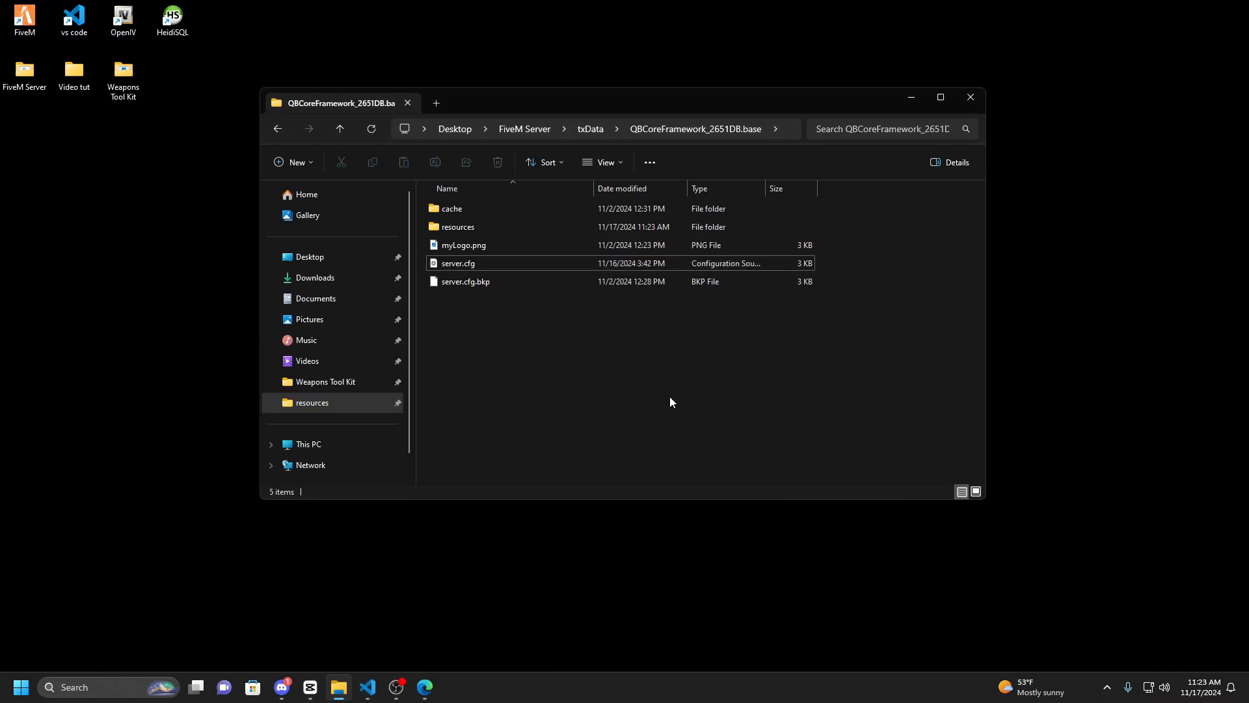
Reopen the code editor, close server.cfg and expand the [core] folder inside [qb].
click(367, 686)
click(68, 111)
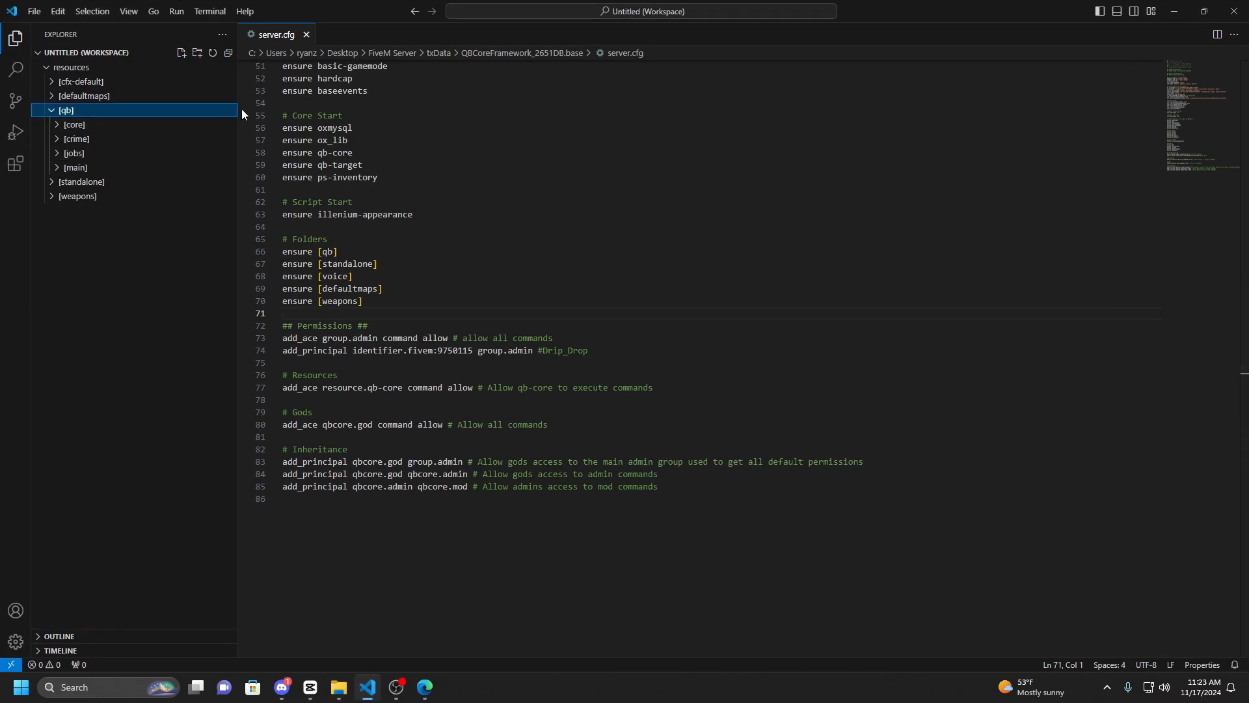
click(306, 34)
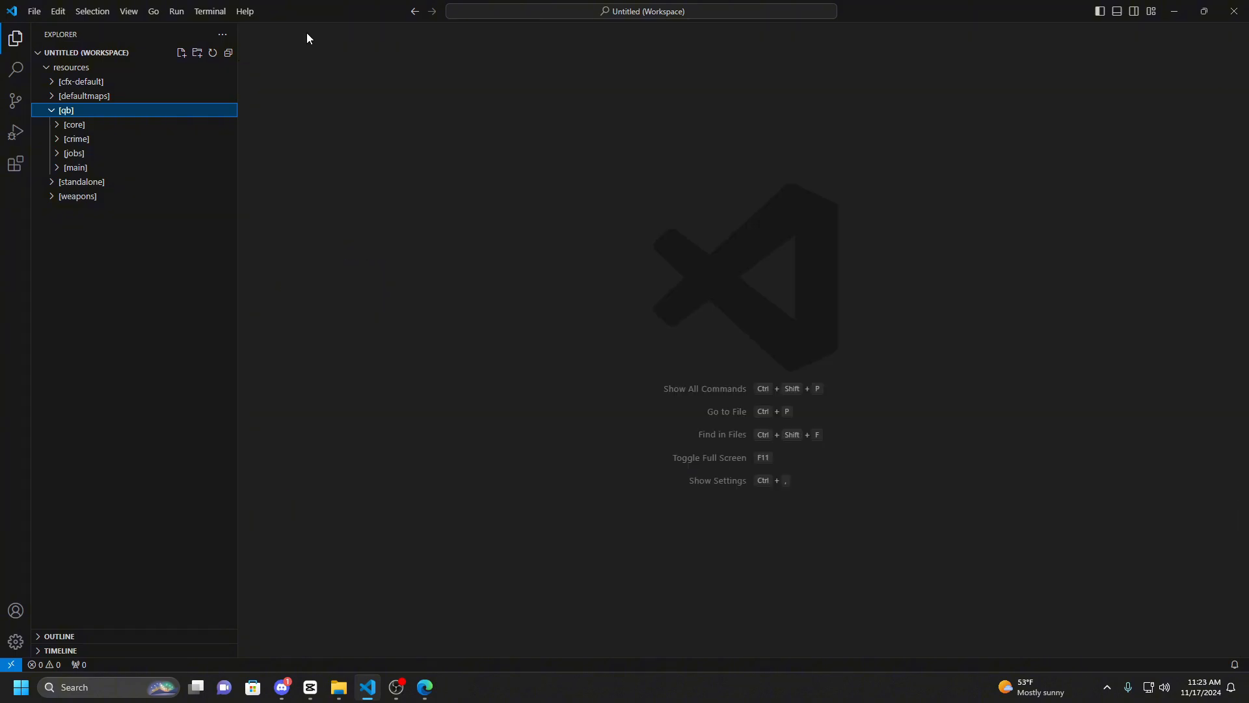
click(93, 127)
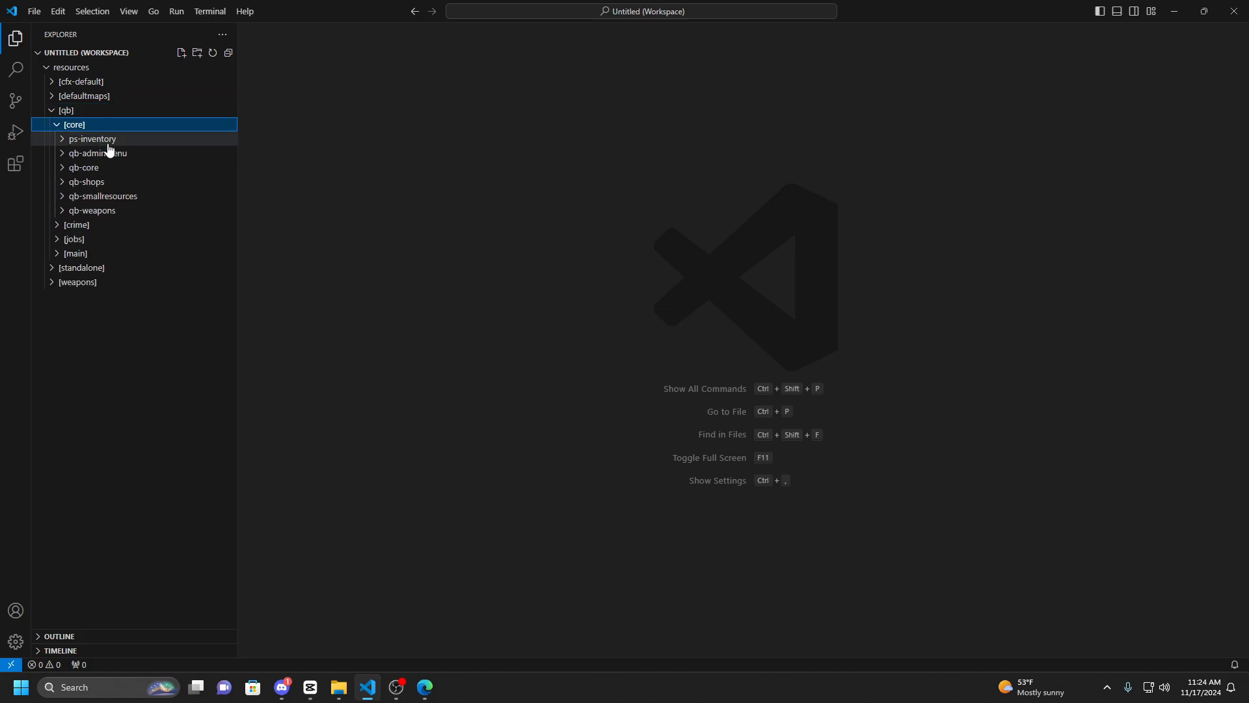
click(111, 167)
click(110, 165)
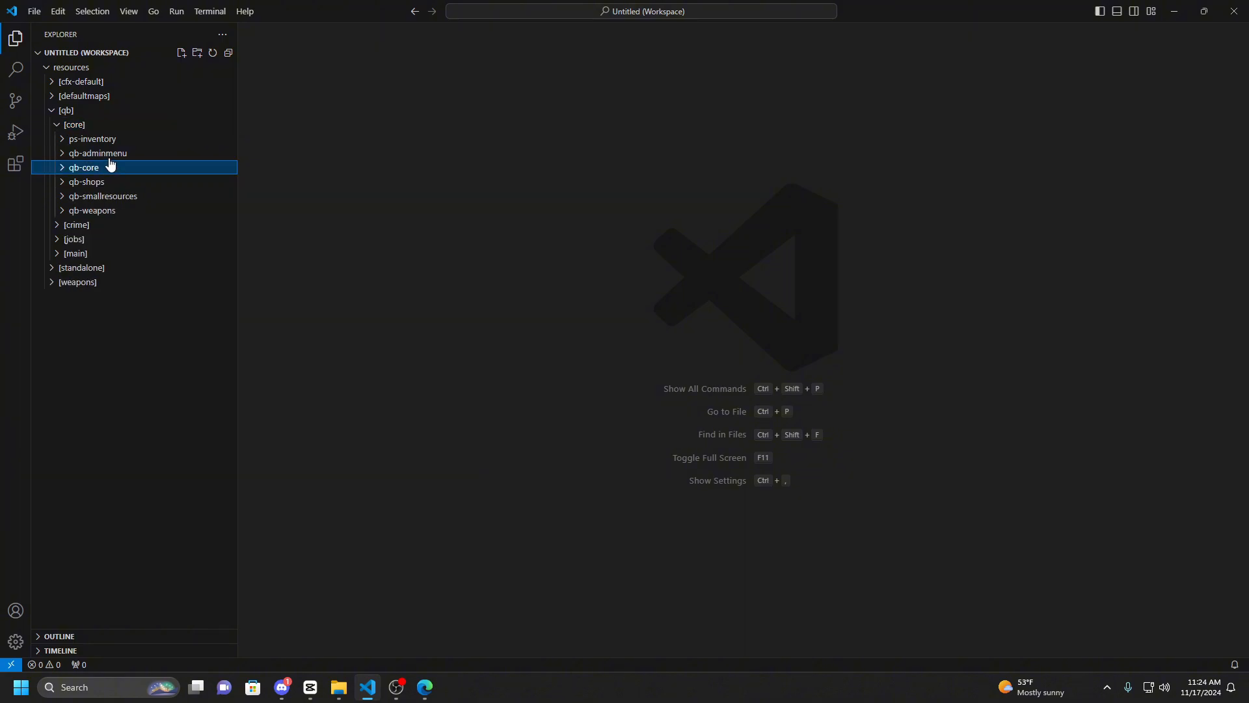
click(93, 124)
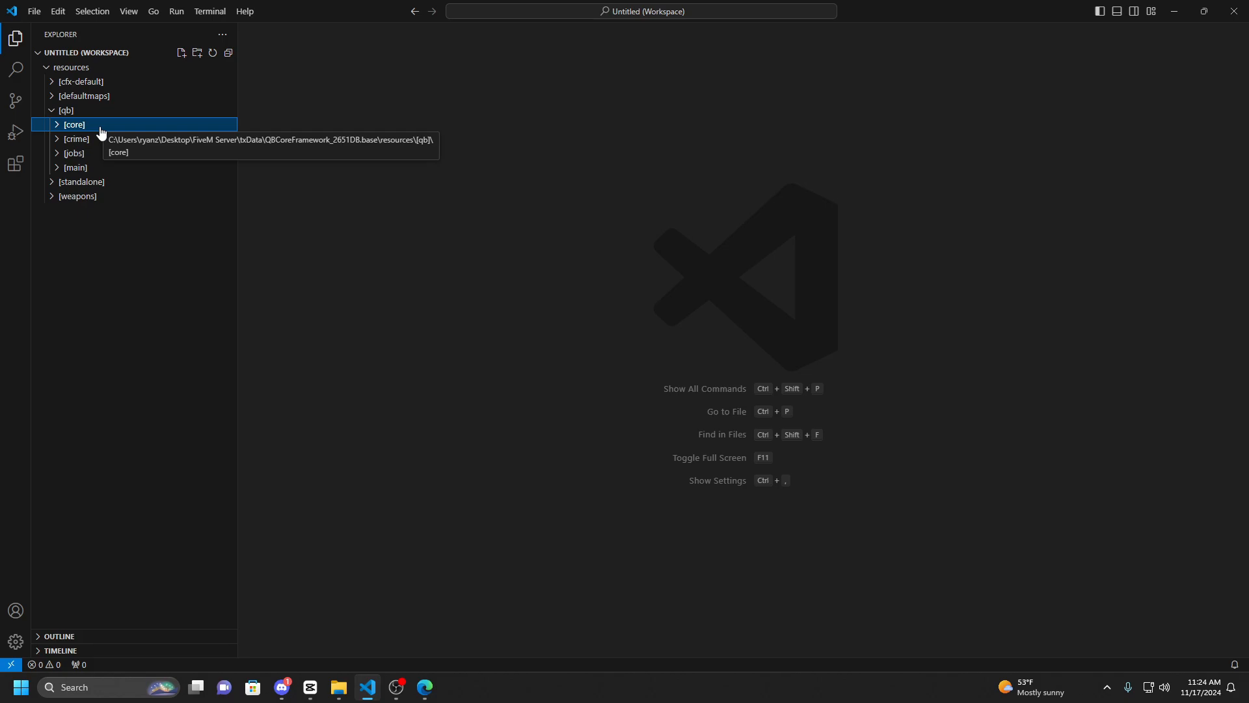
click(100, 129)
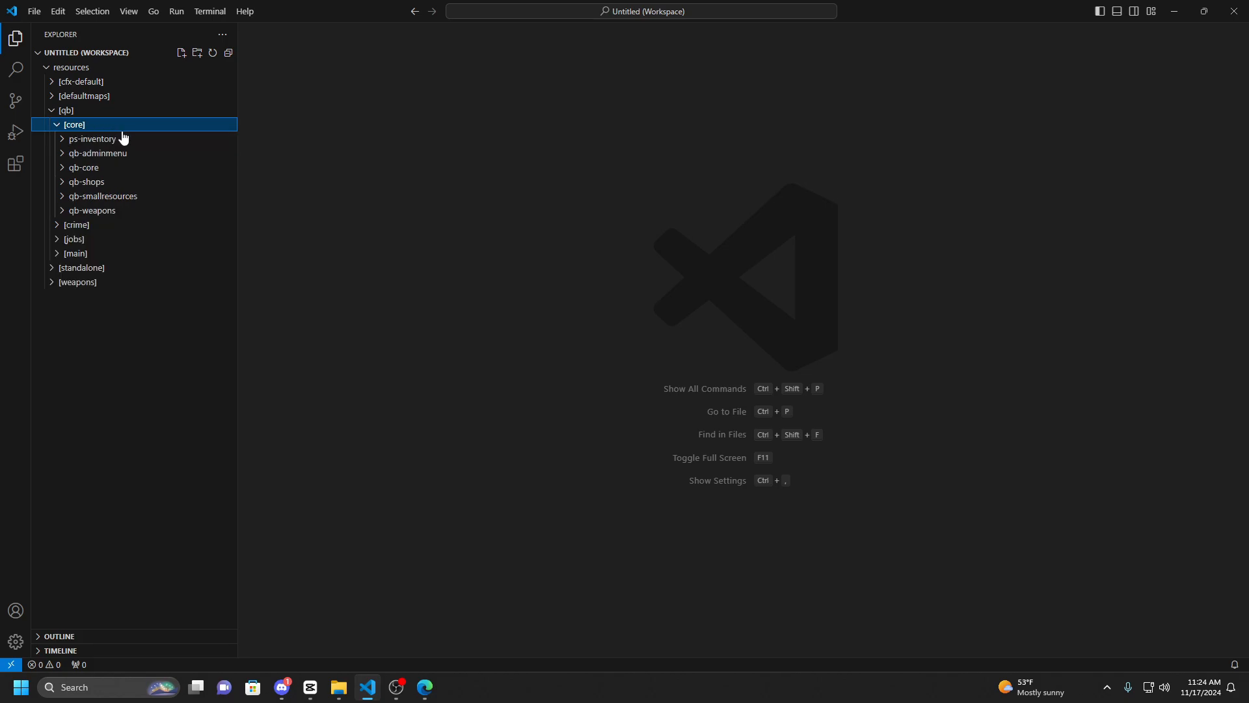
Open items.lua from qb-core's shared folder and hide the file explorer.
click(97, 168)
click(99, 259)
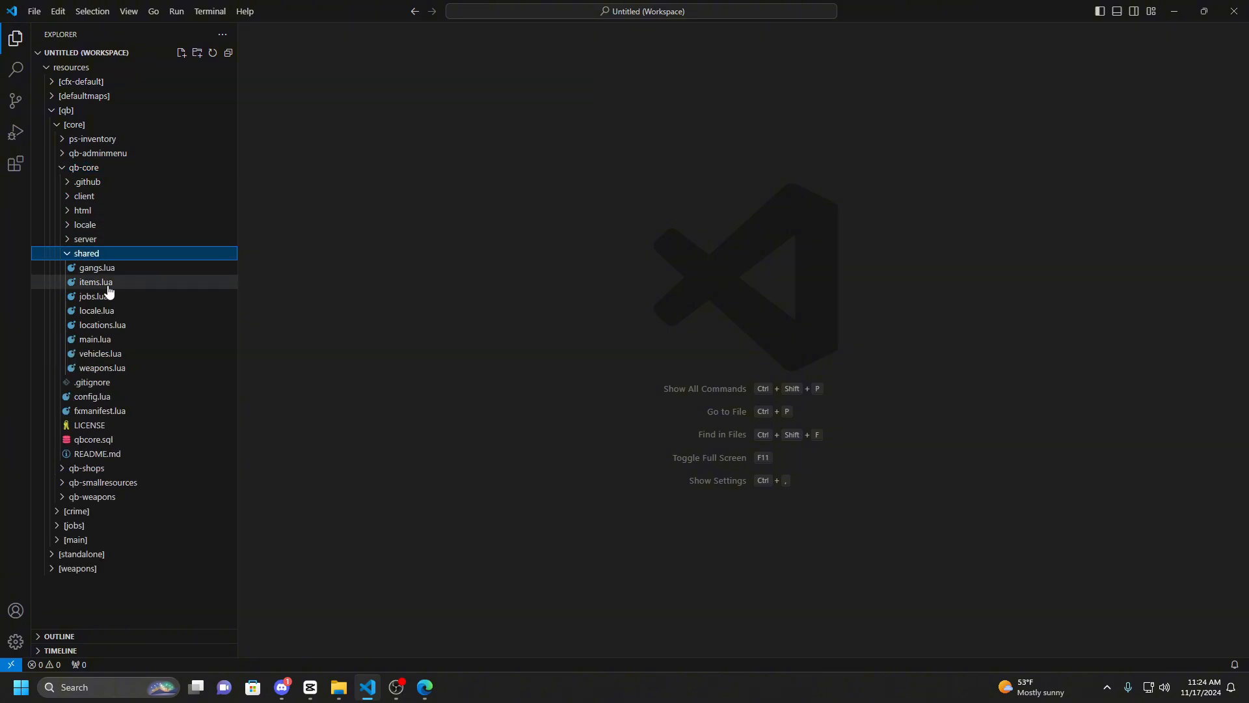
click(137, 285)
scroll(413, 299, down, 2)
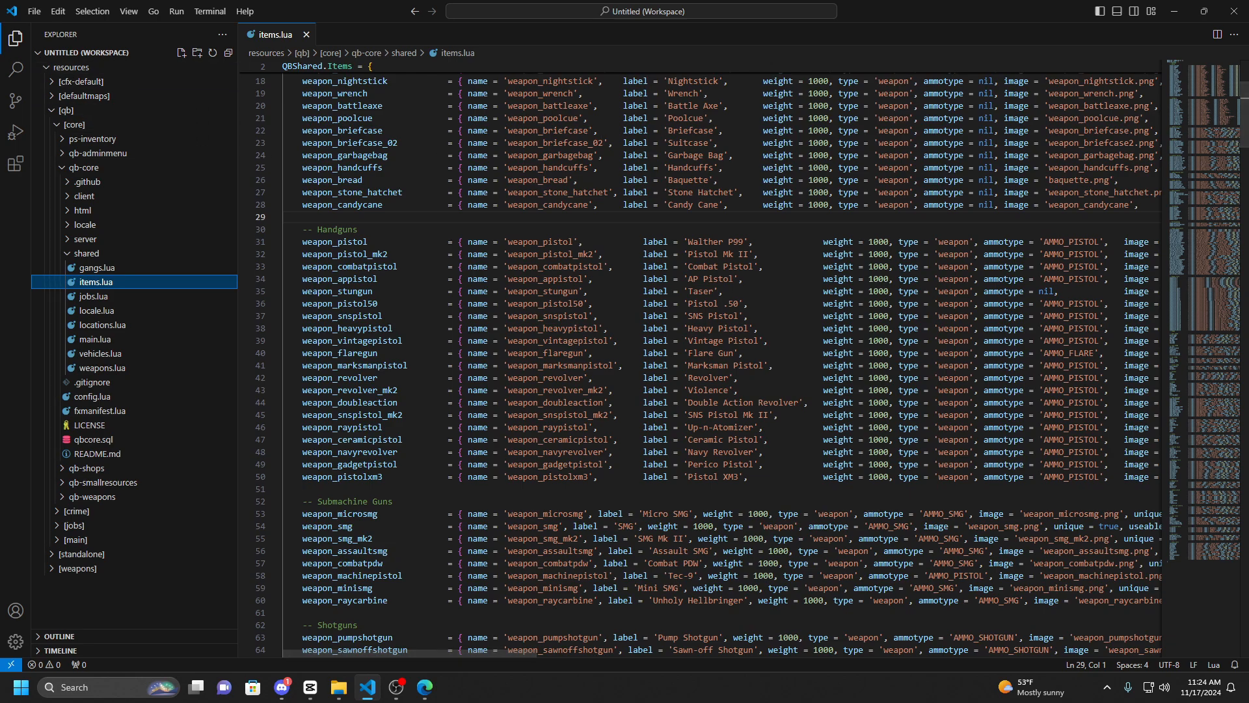
key(ctrl+b)
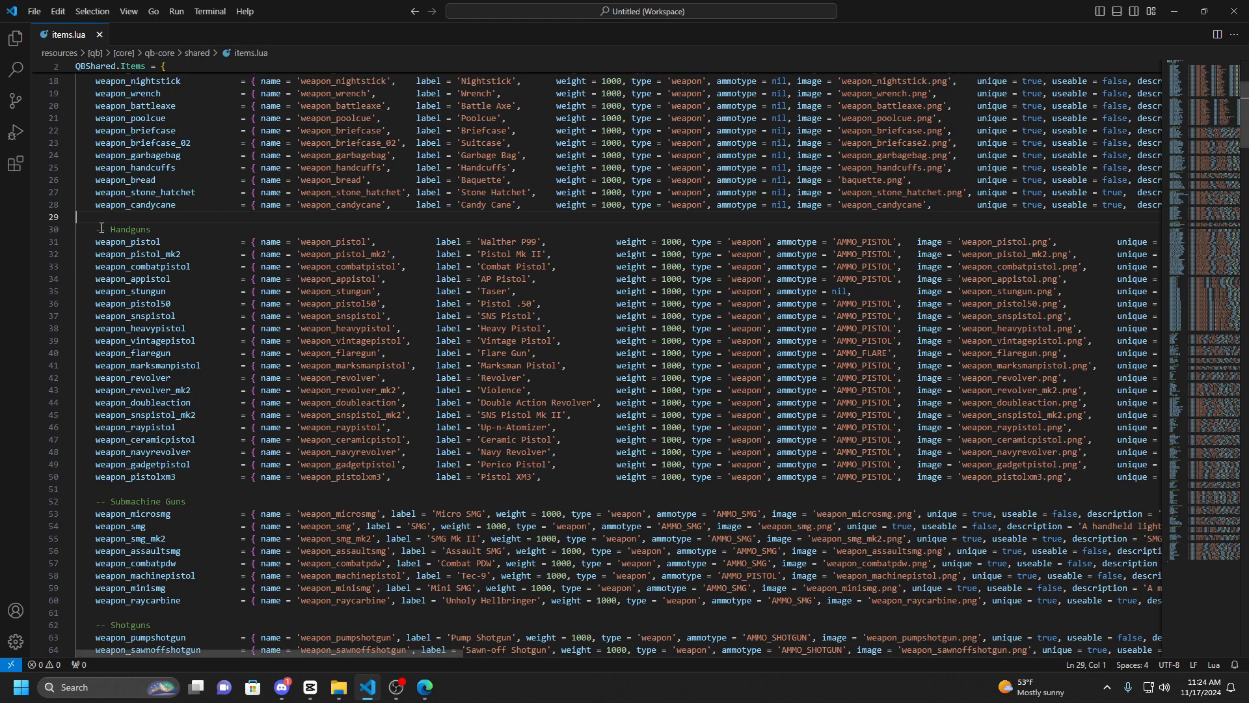
Examine how the weapon entries in items.lua are grouped into Melee, Handguns and Submachine Guns sections.
drag(100, 229, 414, 495)
click(486, 501)
drag(96, 501, 205, 600)
click(212, 612)
scroll(218, 602, up, 6)
scroll(264, 494, down, 3)
scroll(264, 494, down, 3)
scroll(265, 494, up, 6)
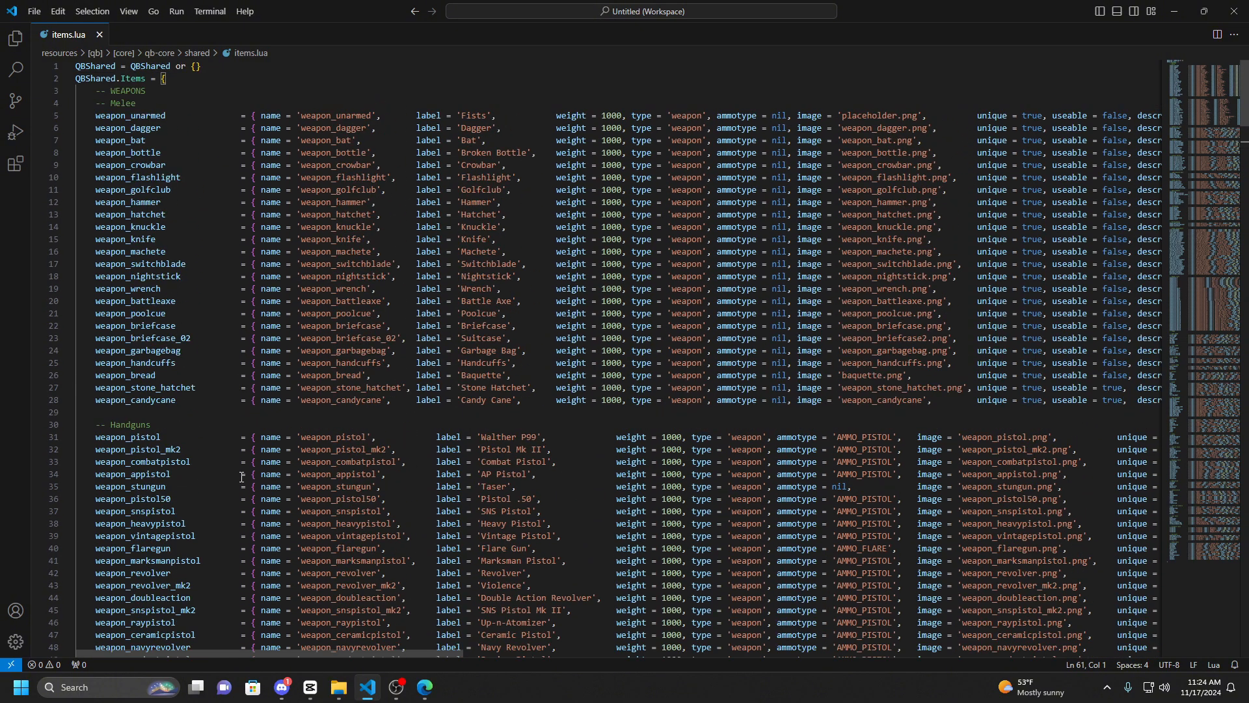
scroll(447, 459, down, 4)
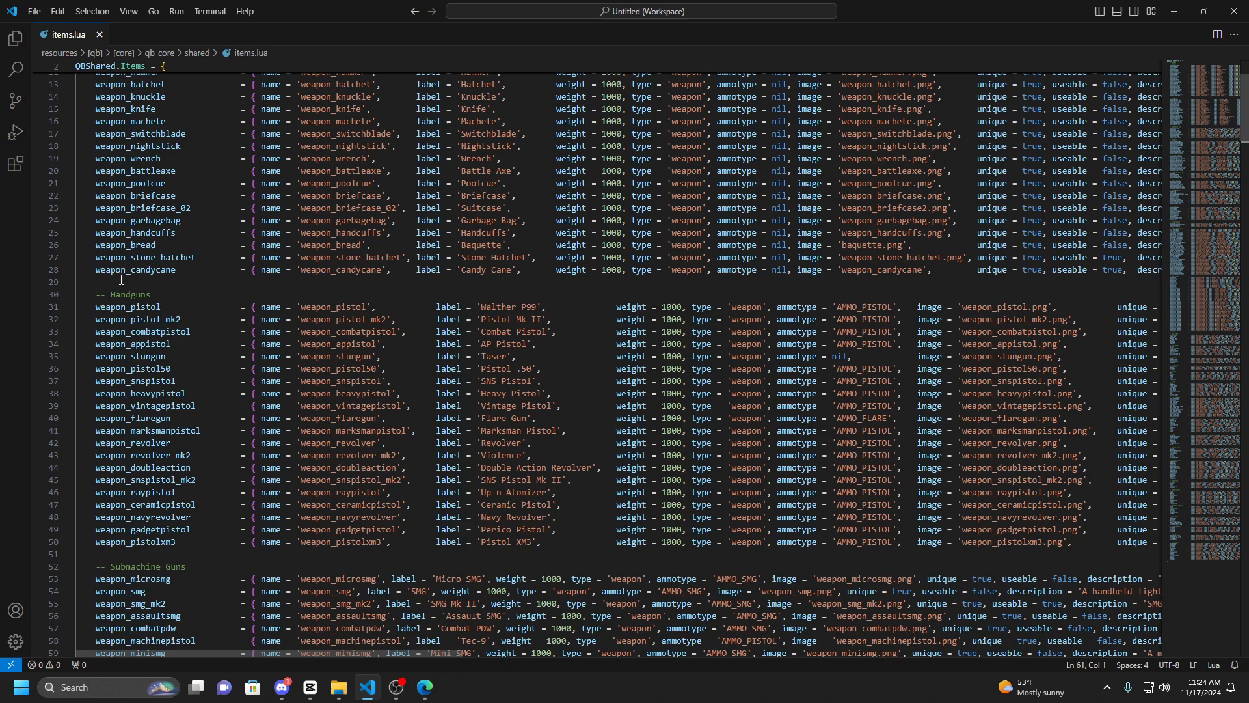
Add the comment "--<!>-- Custom weapons --<!>--" above the Handguns section and paste a copy of the weapon_pistol entry beneath it.
drag(95, 306, 95, 316)
key(ctrl+c)
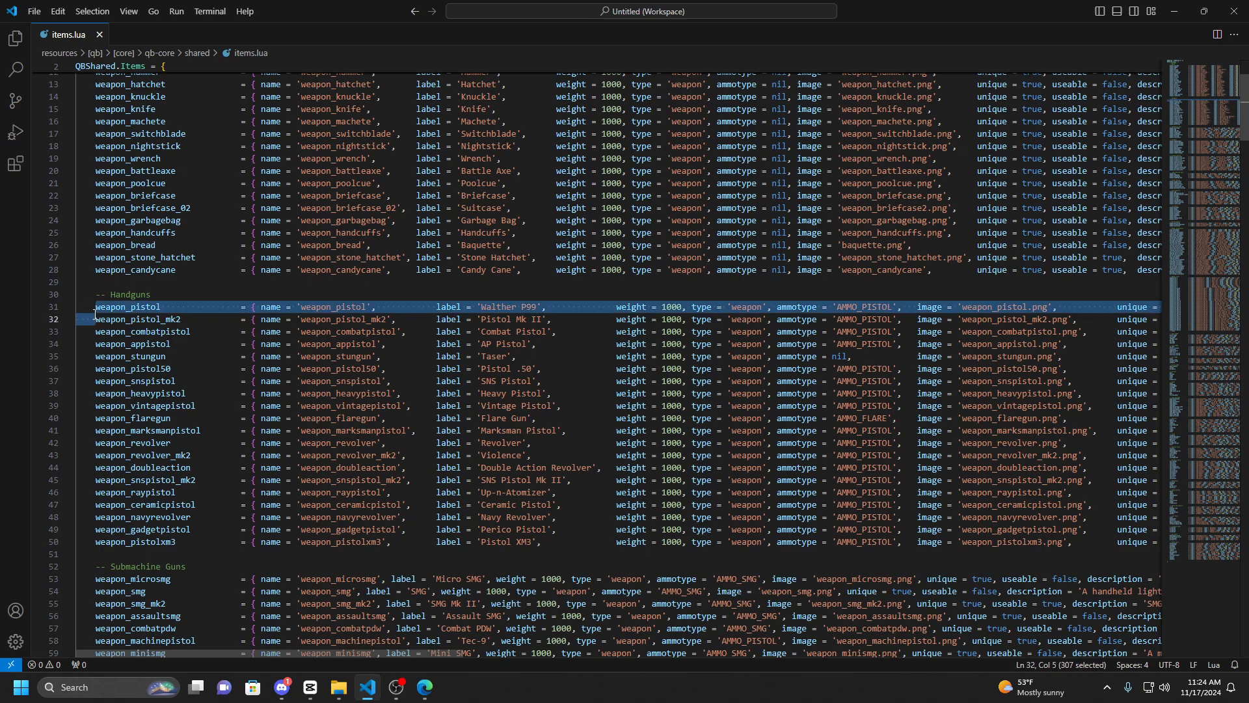
click(133, 282)
key(Return)
text(--)
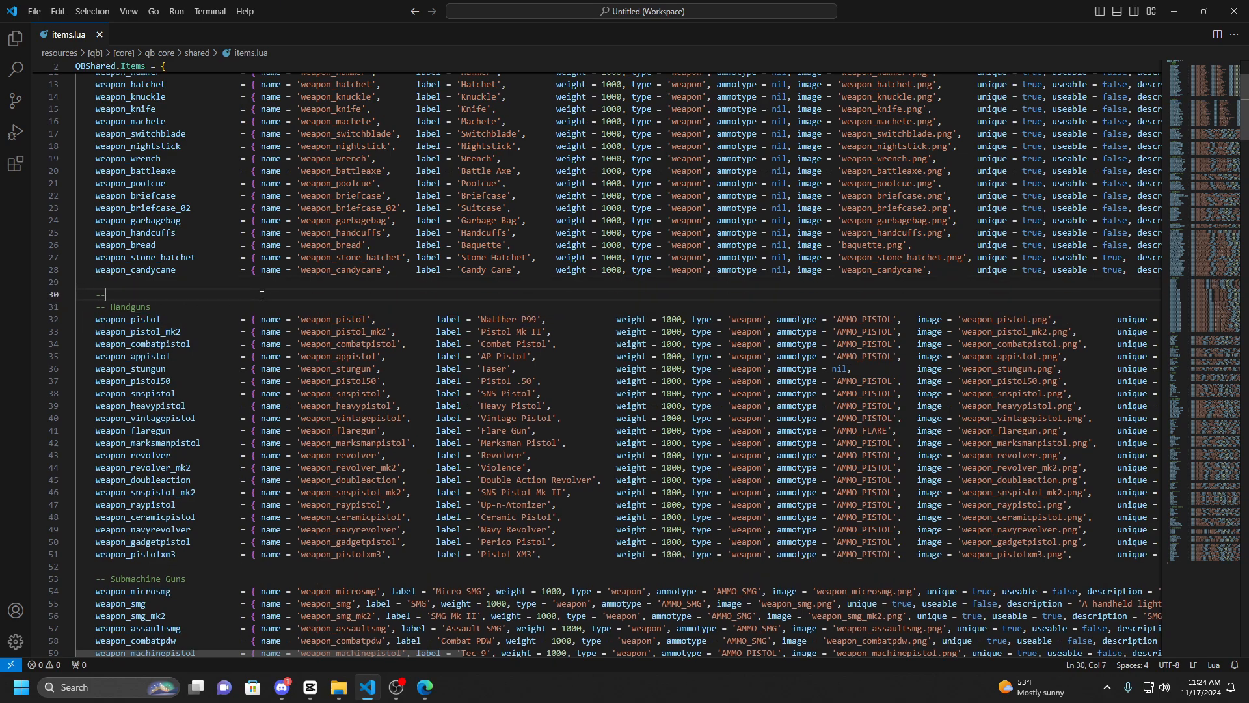
text(<!>-- Custom weapons --<!>--)
key(Return)
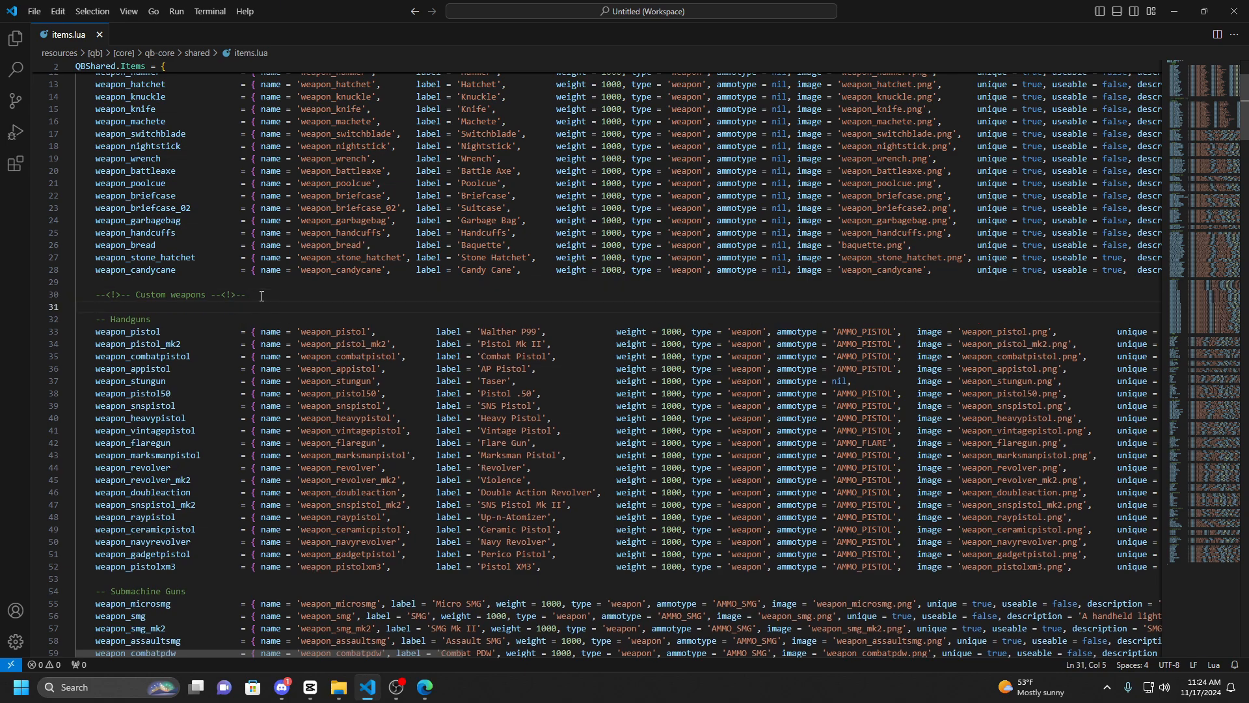
key(ctrl+v)
drag(99, 298, 268, 295)
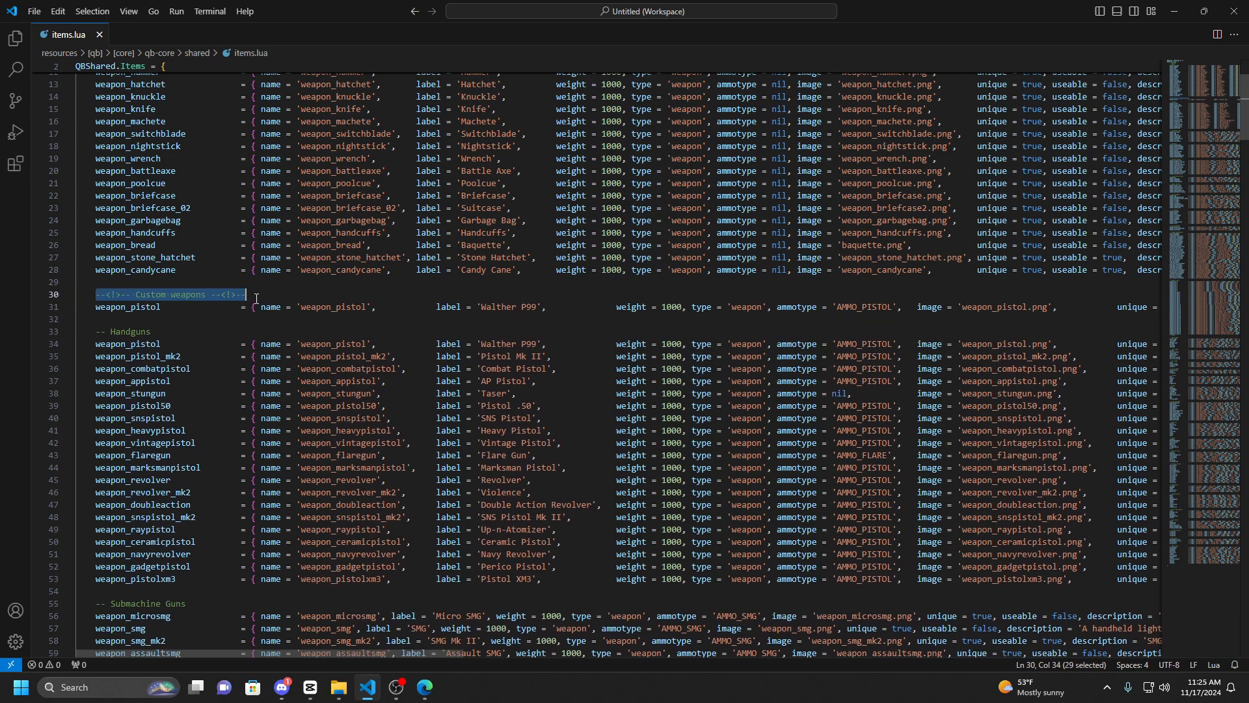
click(268, 294)
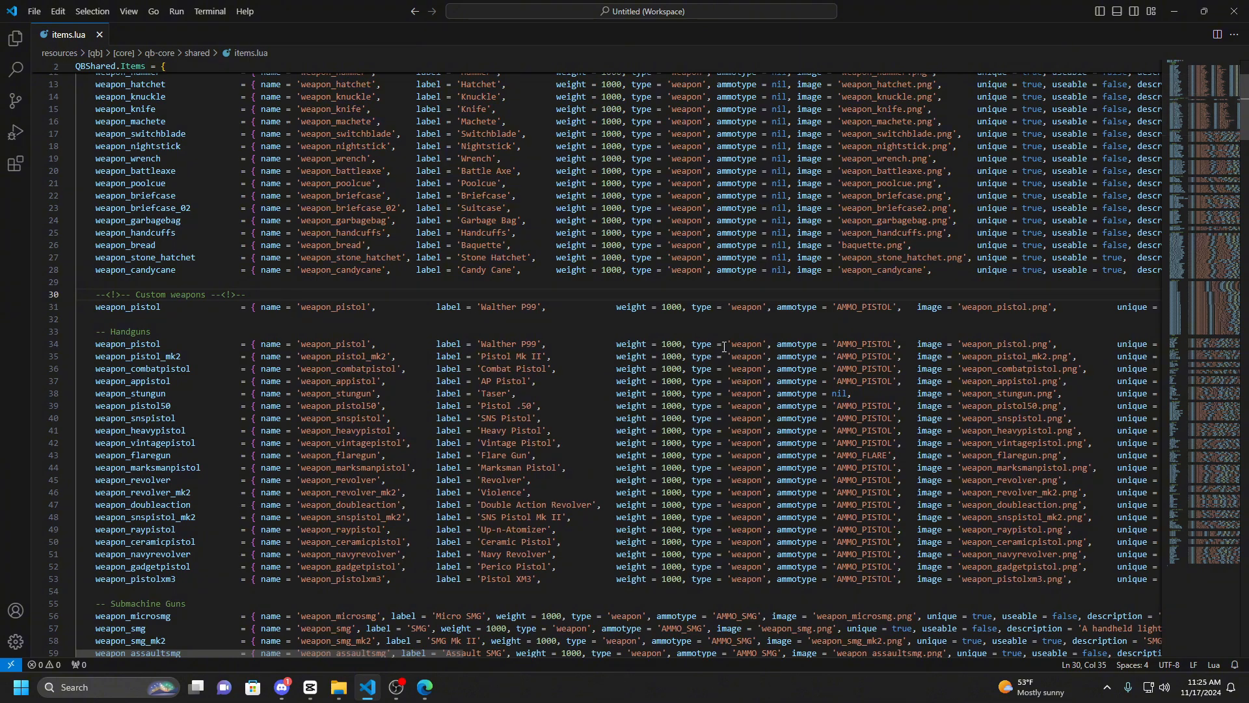
scroll(736, 339, right, 3)
scroll(736, 340, left, 3)
Rename the pasted entry's key to weapon_glock17 and copy that name.
click(165, 309)
key(BackSpace)
key(BackSpace)
key(BackSpace)
key(BackSpace)
key(BackSpace)
key(BackSpace)
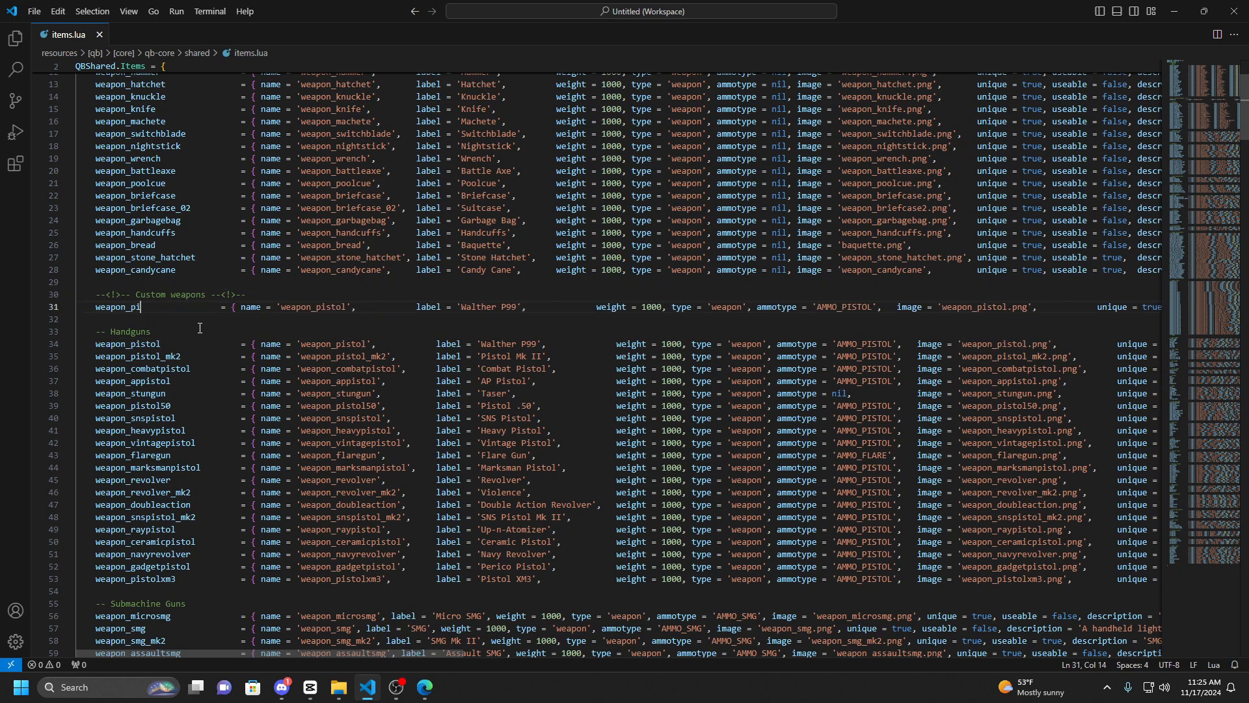
text(glock17)
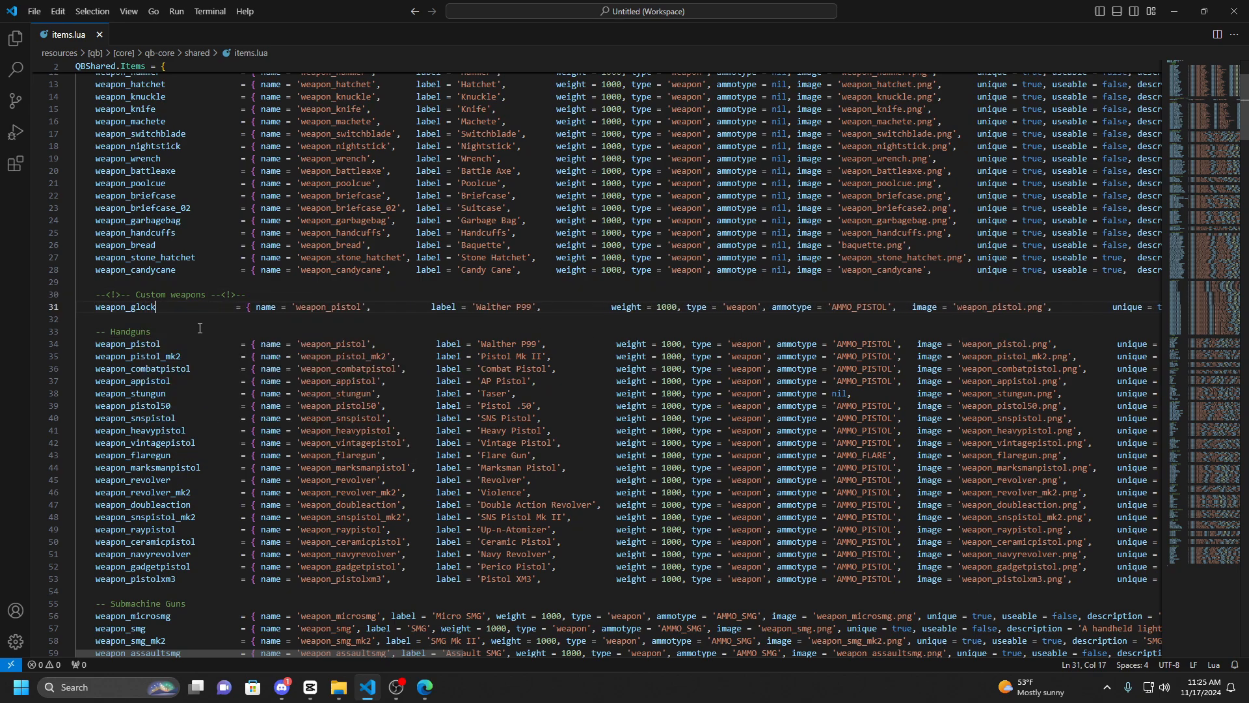
double_click(123, 308)
key(ctrl+c)
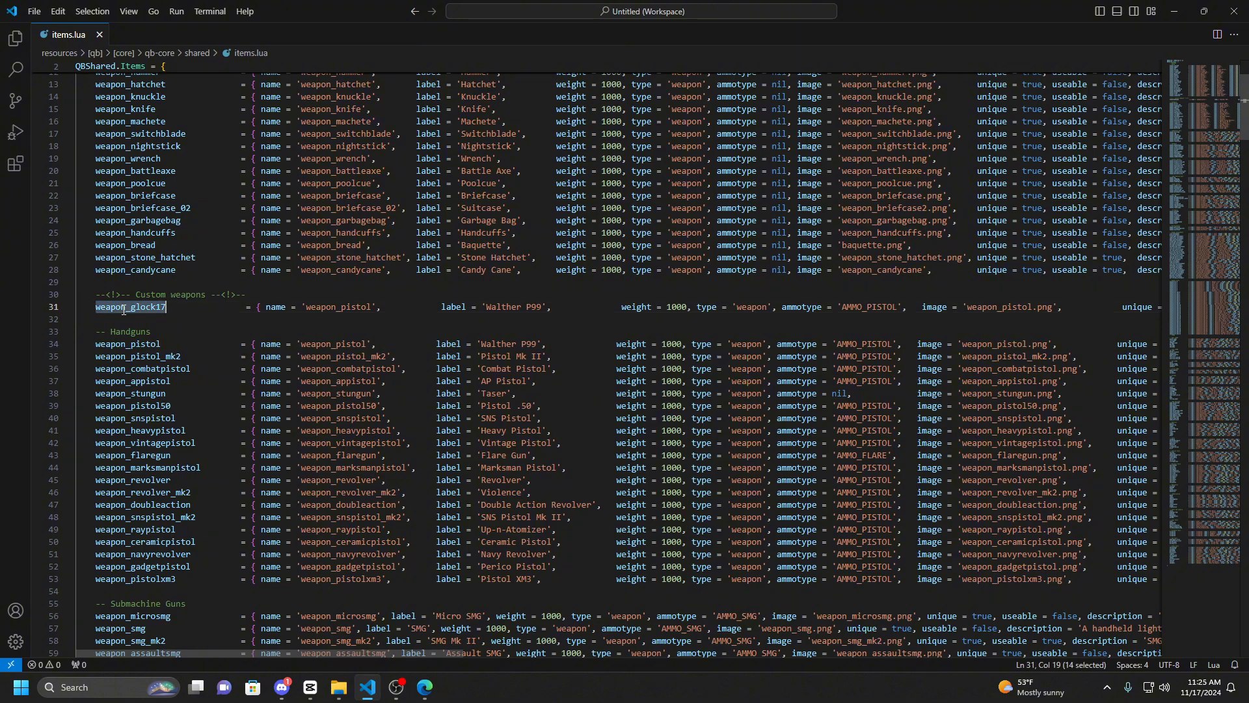
Open weapons.meta from the meta folder of the Glock-17 resource in the server's [weapons] folder.
click(339, 687)
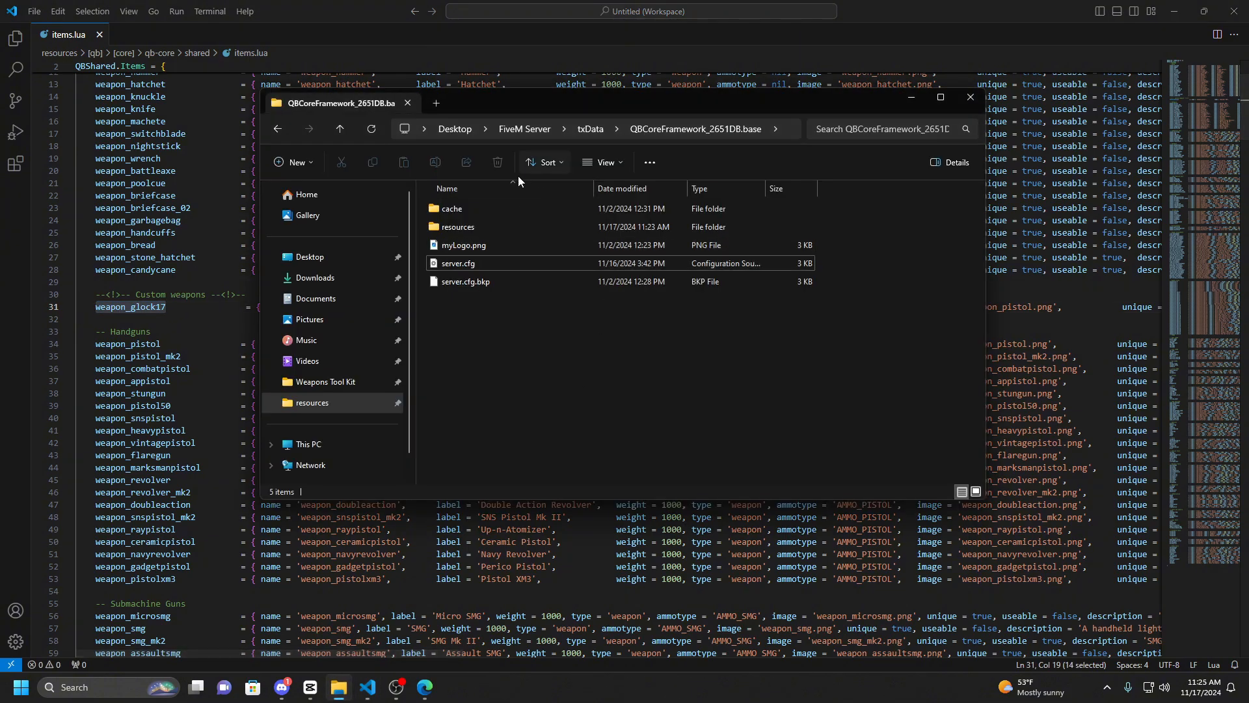
double_click(472, 227)
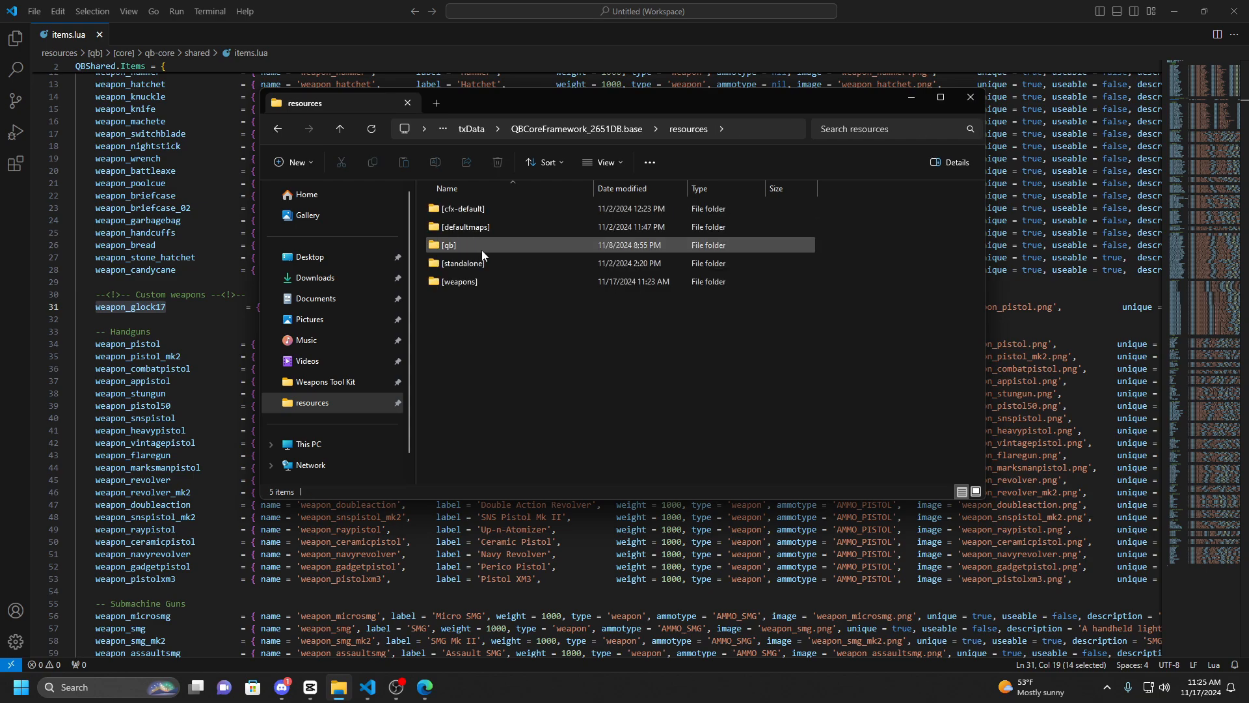
click(460, 282)
double_click(460, 283)
double_click(459, 209)
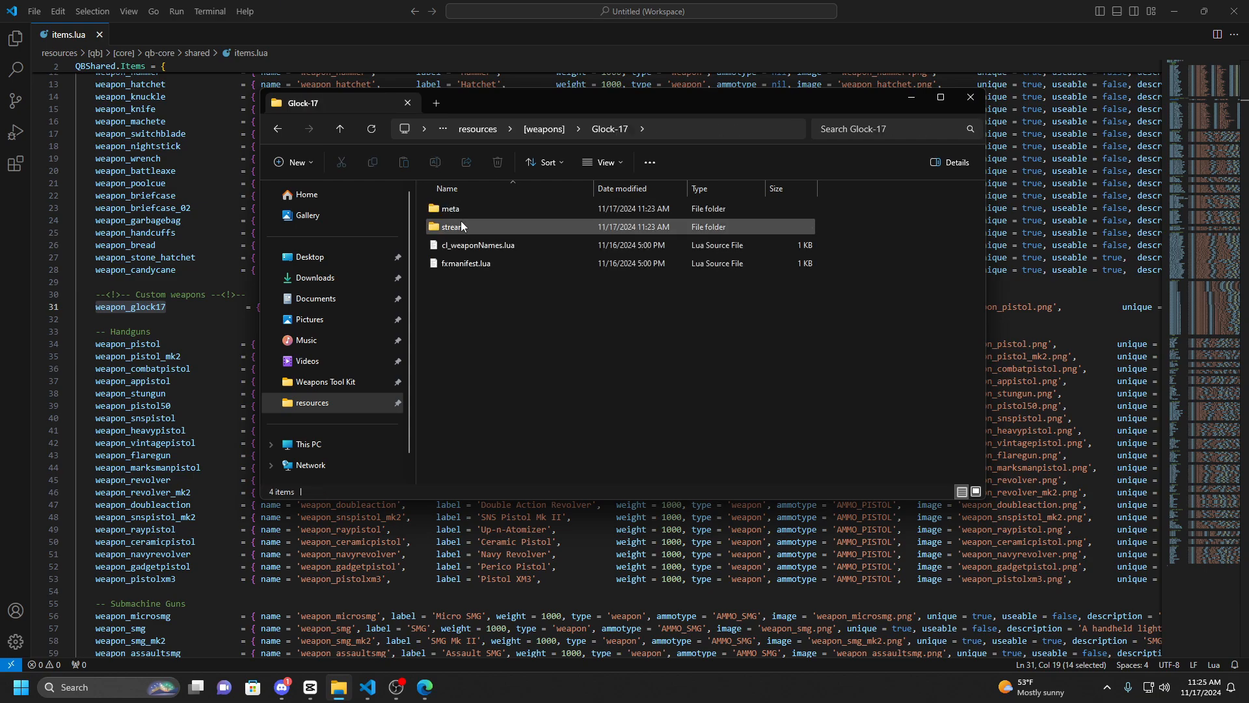
double_click(461, 224)
click(463, 284)
double_click(463, 284)
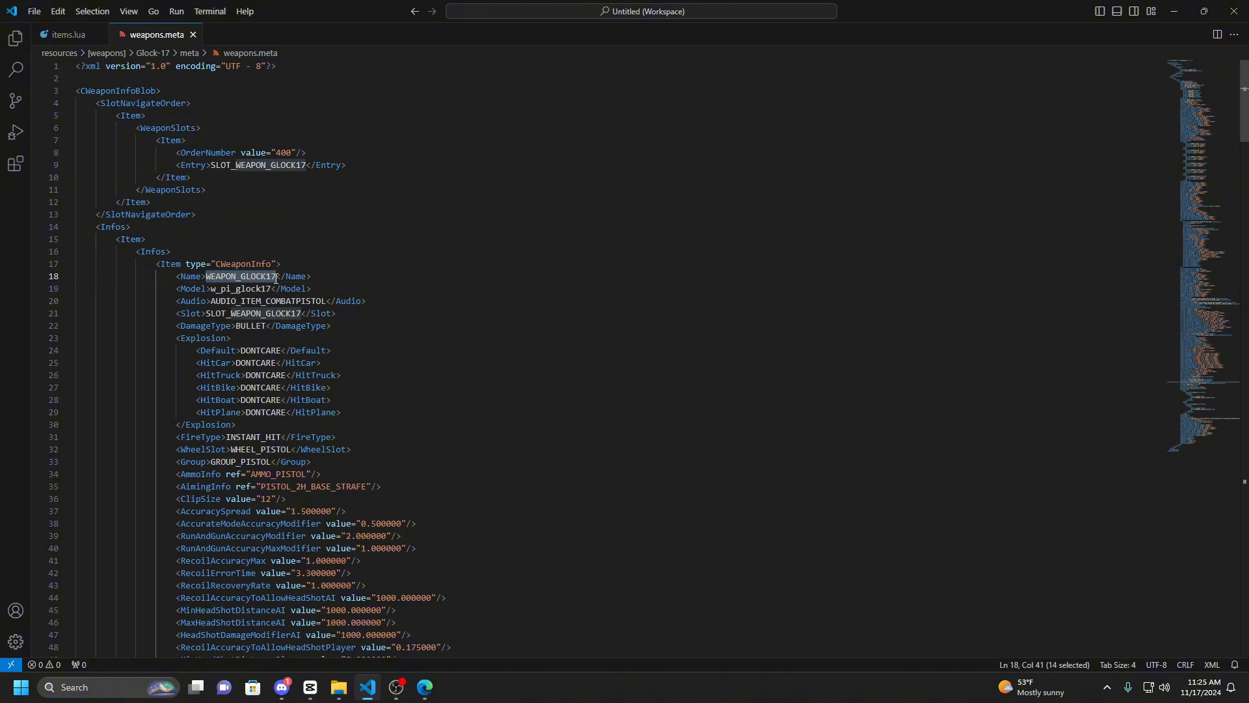
Check the weapon's Name value in weapons.meta against the new item key, leaving the code editor open.
click(309, 278)
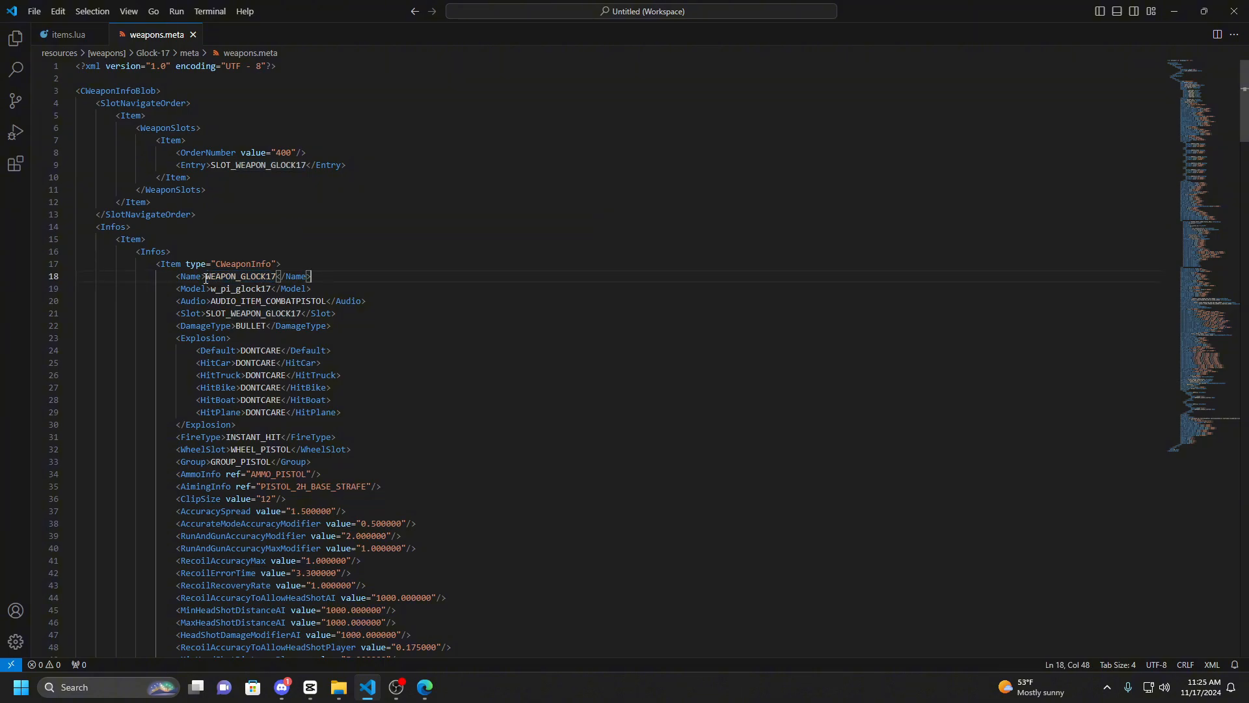
drag(206, 279, 276, 278)
click(317, 278)
drag(207, 279, 276, 279)
click(315, 279)
click(1175, 11)
click(367, 686)
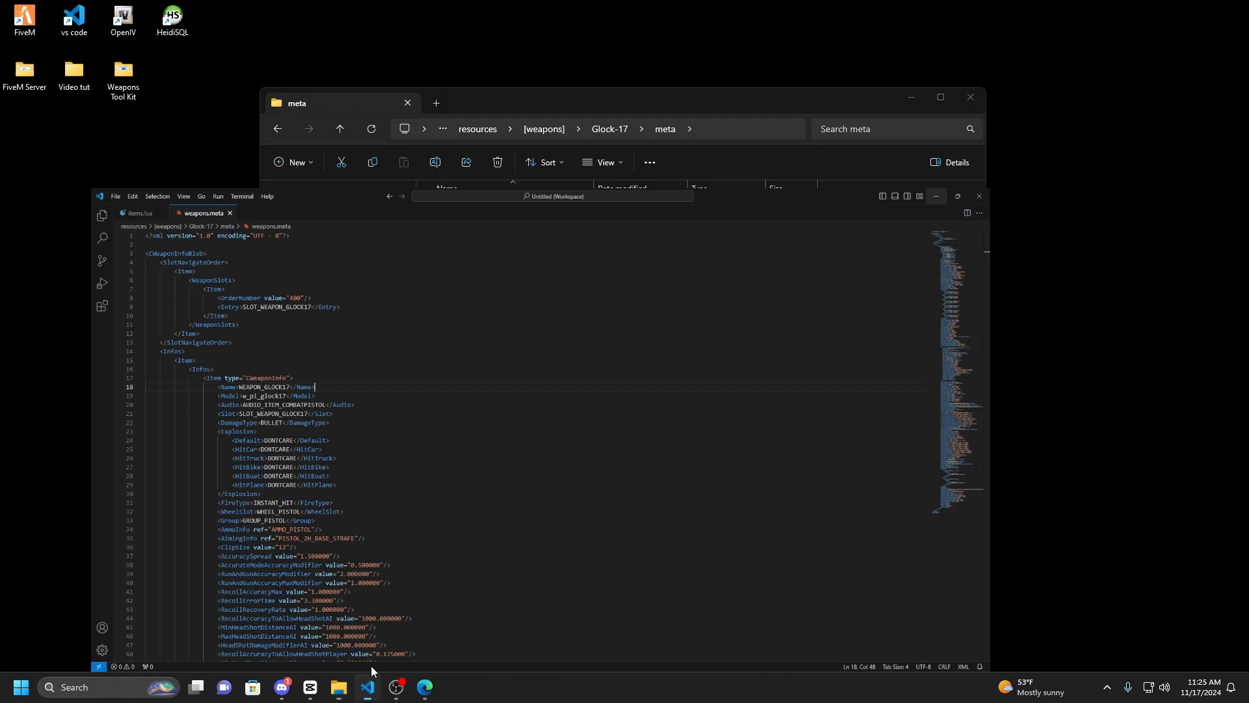
Return to items.lua and set the custom weapon entry's name to the copied weapon_glock17.
click(68, 35)
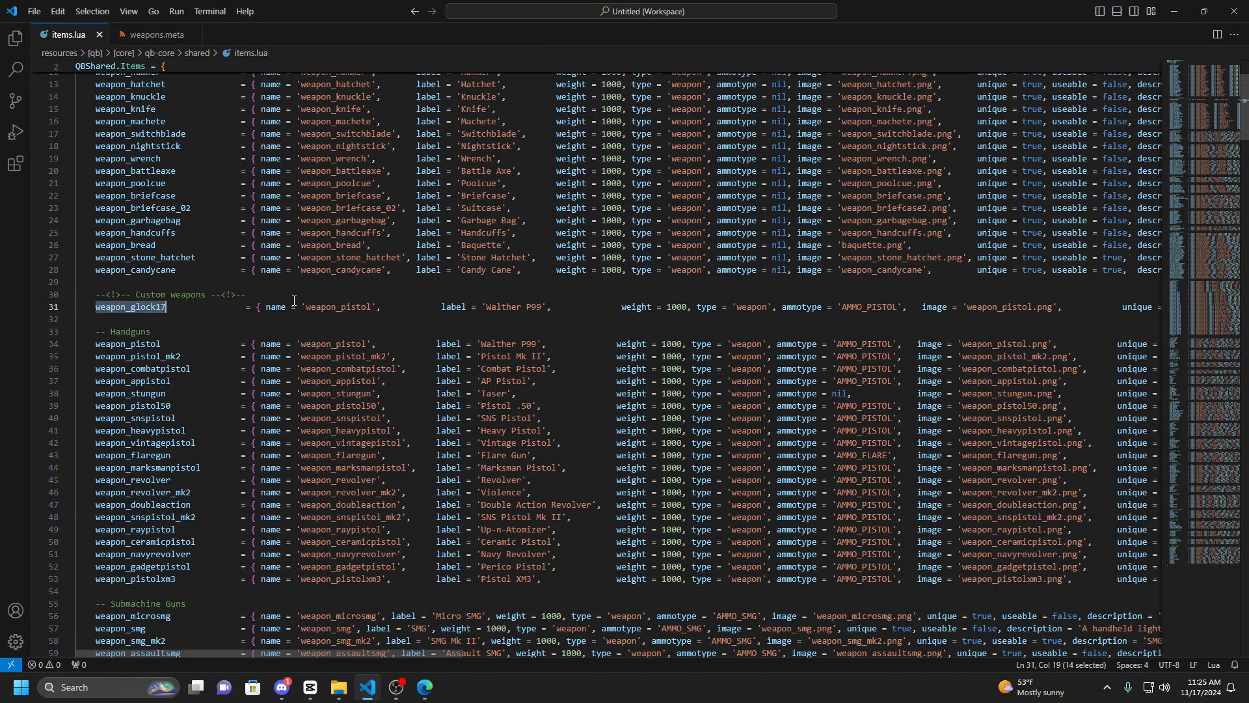
double_click(335, 308)
key(ctrl+v)
double_click(272, 307)
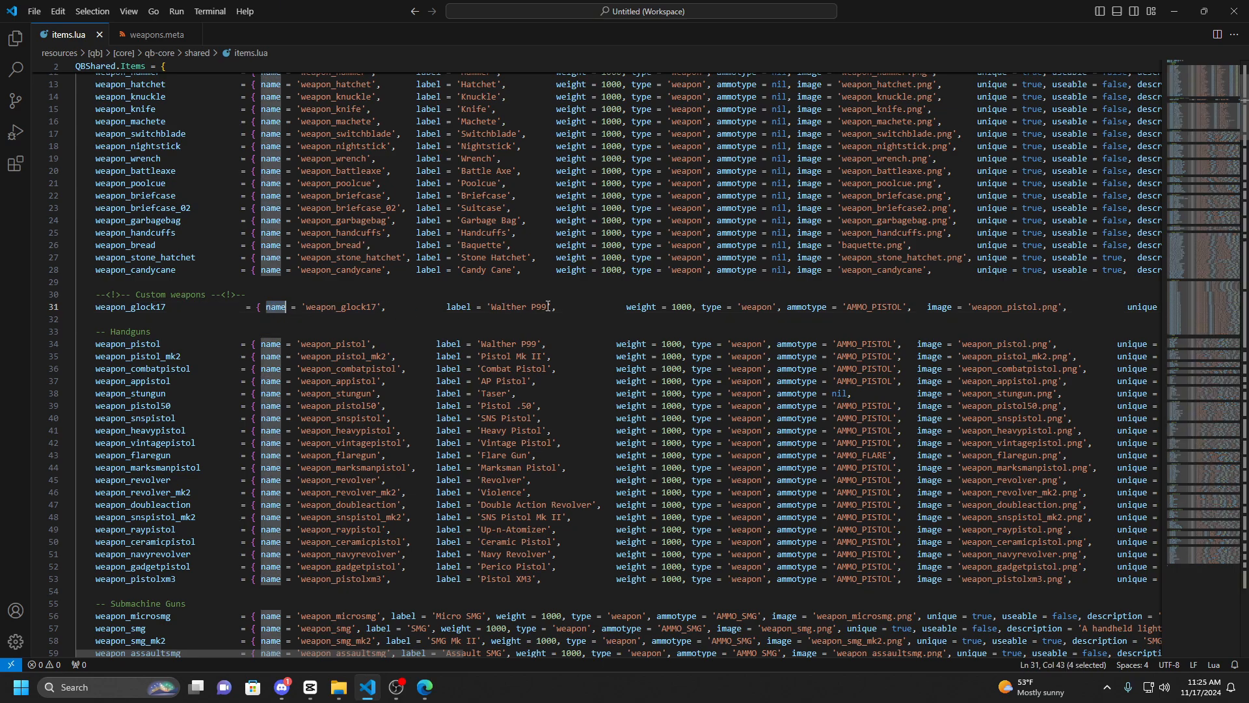
Set the custom weapon entry's label to Glock 17.
drag(547, 306, 492, 307)
key(BackSpace)
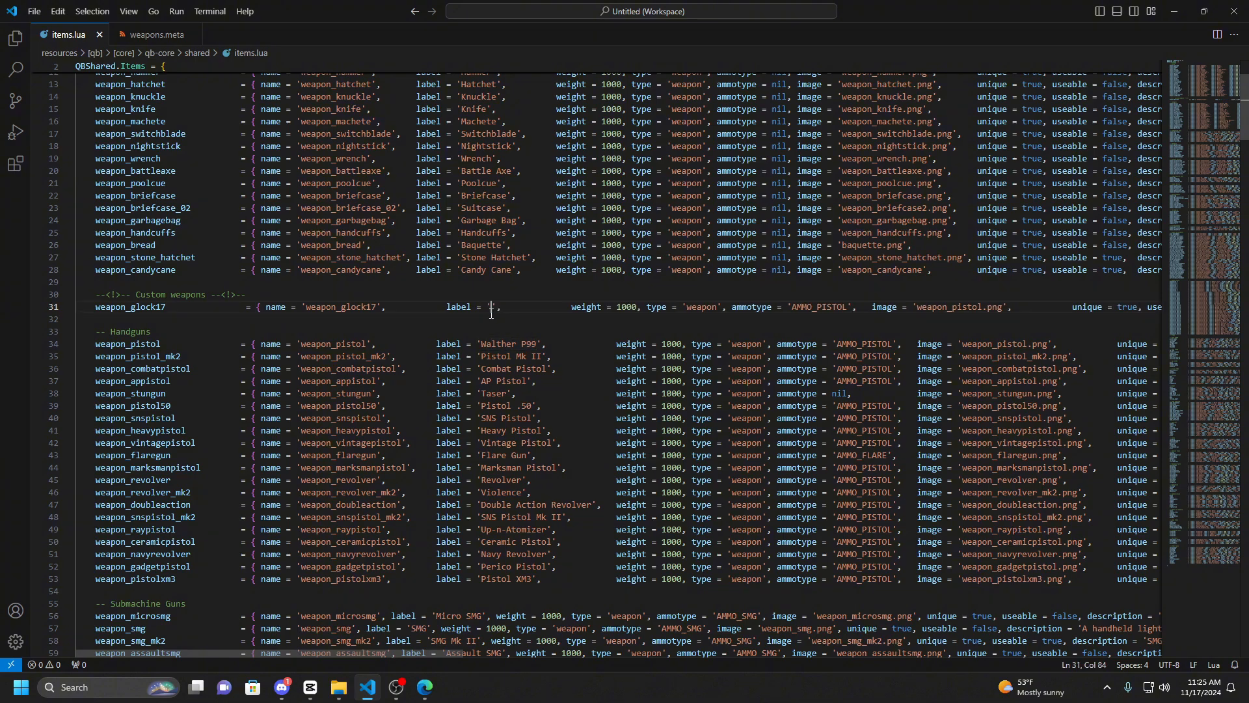
text(Glock 17)
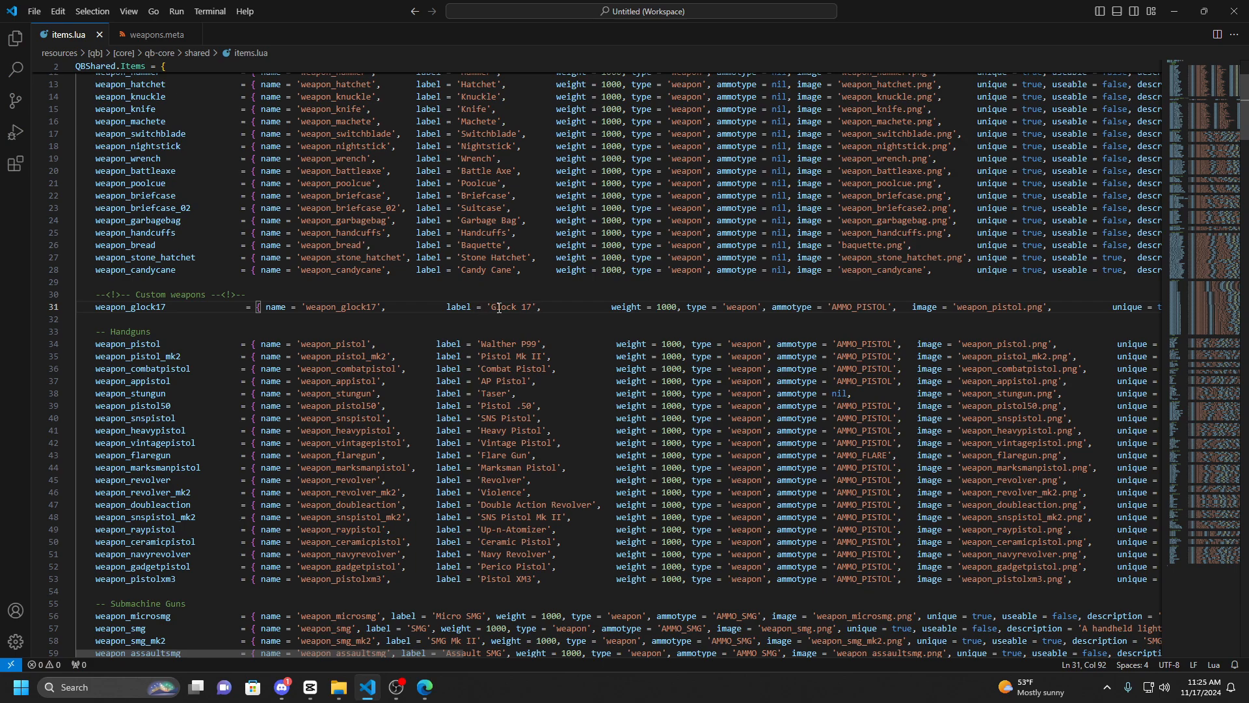
drag(491, 308, 531, 308)
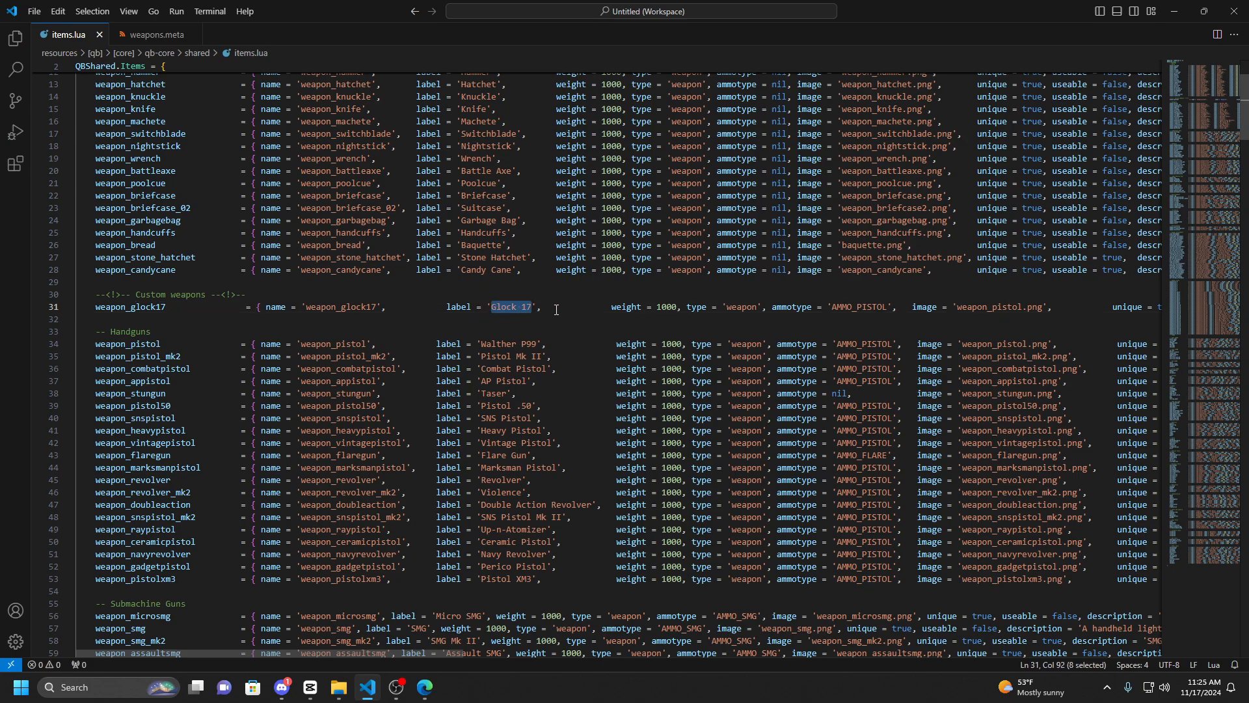
click(557, 310)
Set the custom weapon entry's weight to 3000.
click(661, 307)
key(Delete)
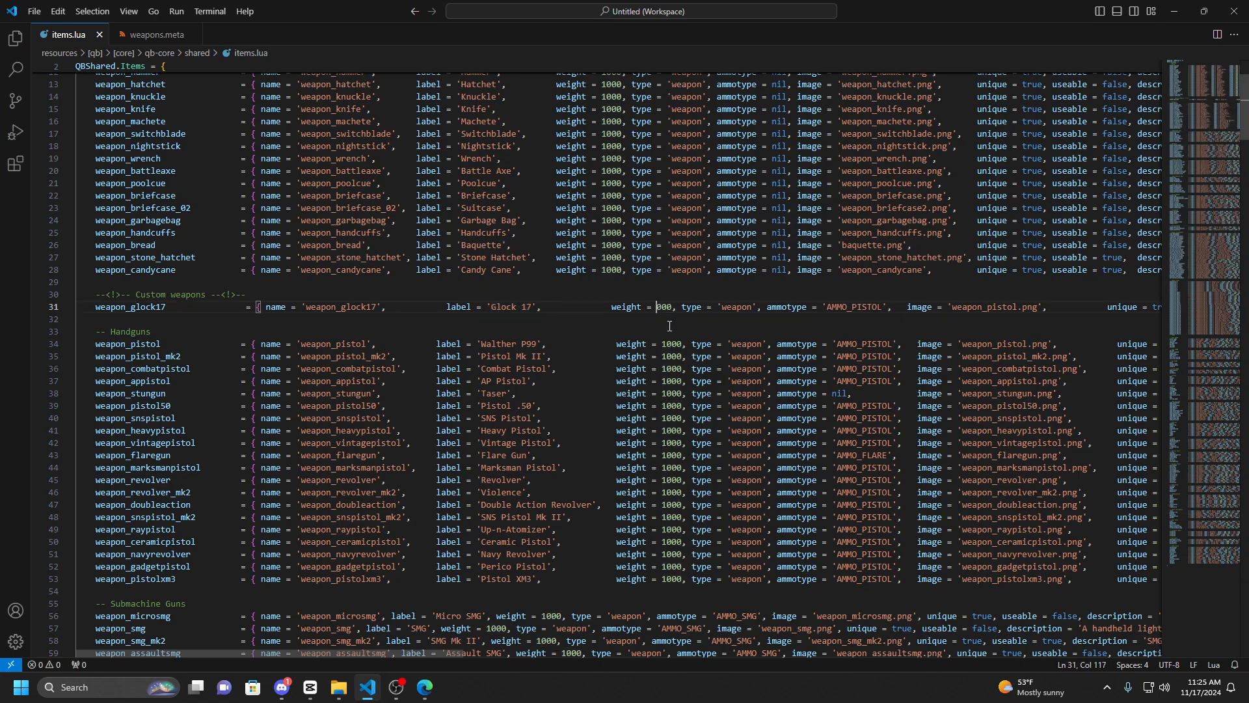
text(3)
mouse_move(657, 308)
mouse_down()
mouse_move(682, 307)
mouse_move(641, 308)
mouse_move(682, 307)
mouse_up()
click(681, 308)
Review the custom weapon entry's ammotype, image and unique fields.
click(810, 308)
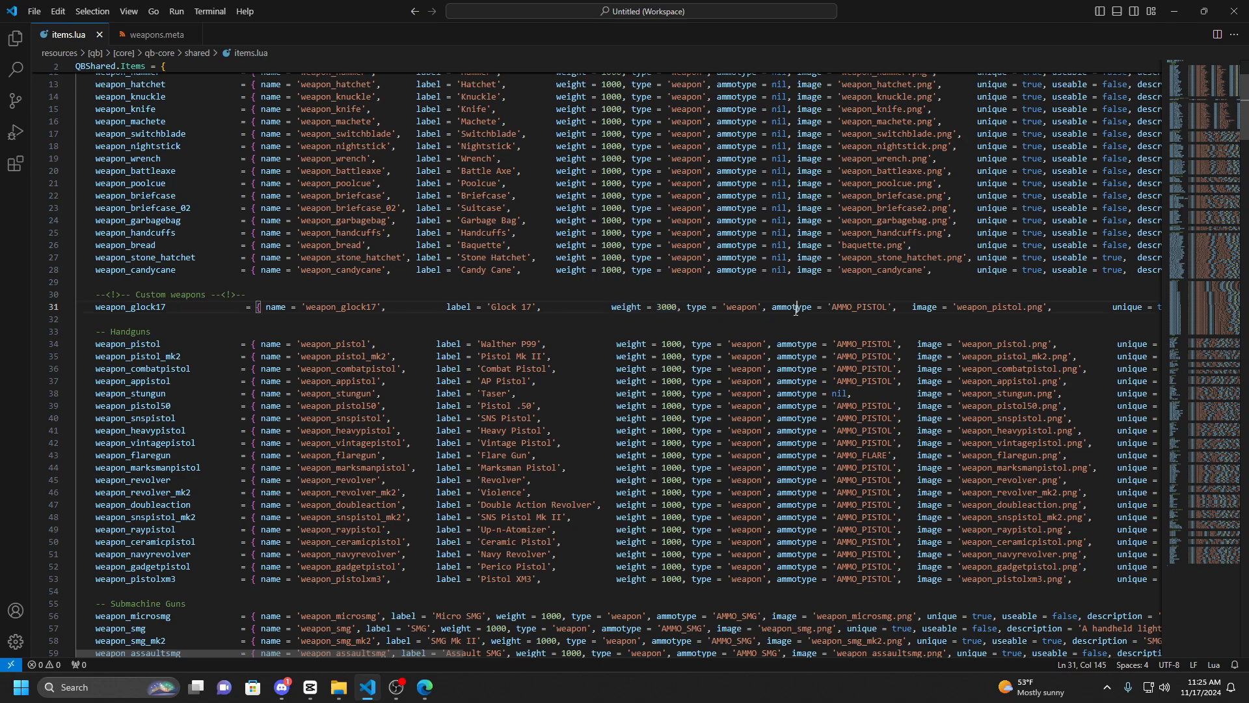
double_click(859, 307)
click(877, 319)
scroll(885, 319, right, 7)
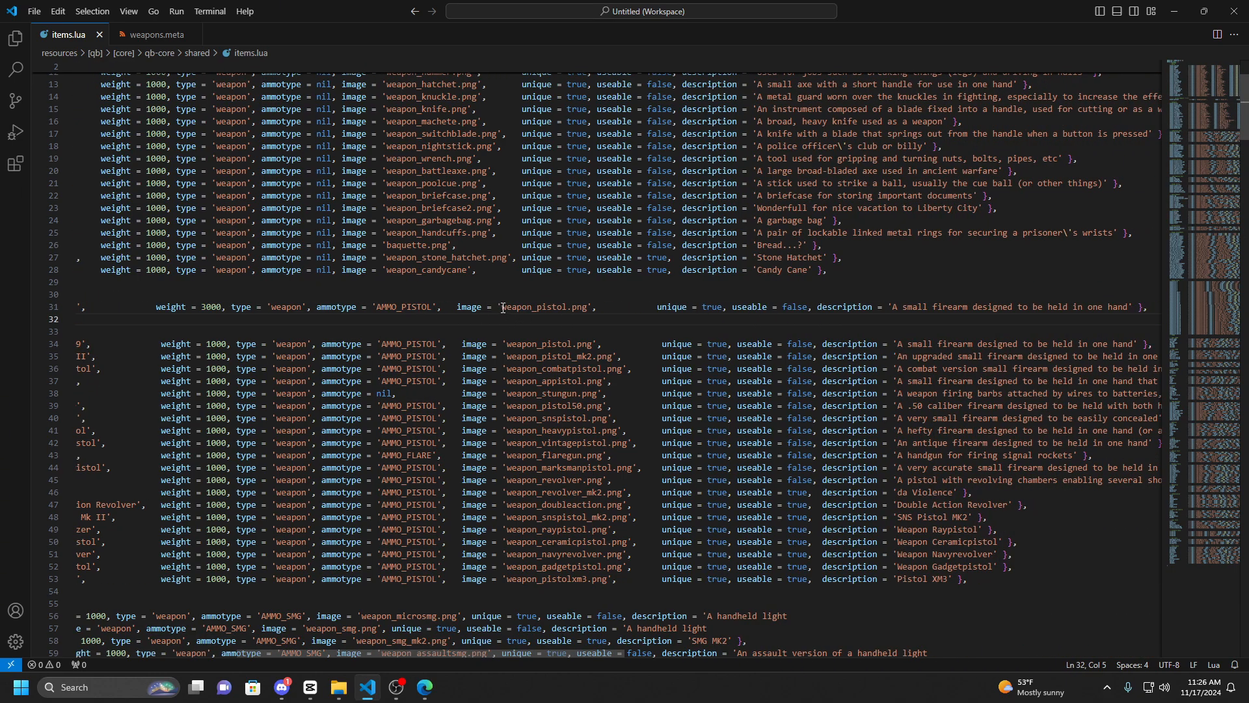
drag(502, 308, 566, 309)
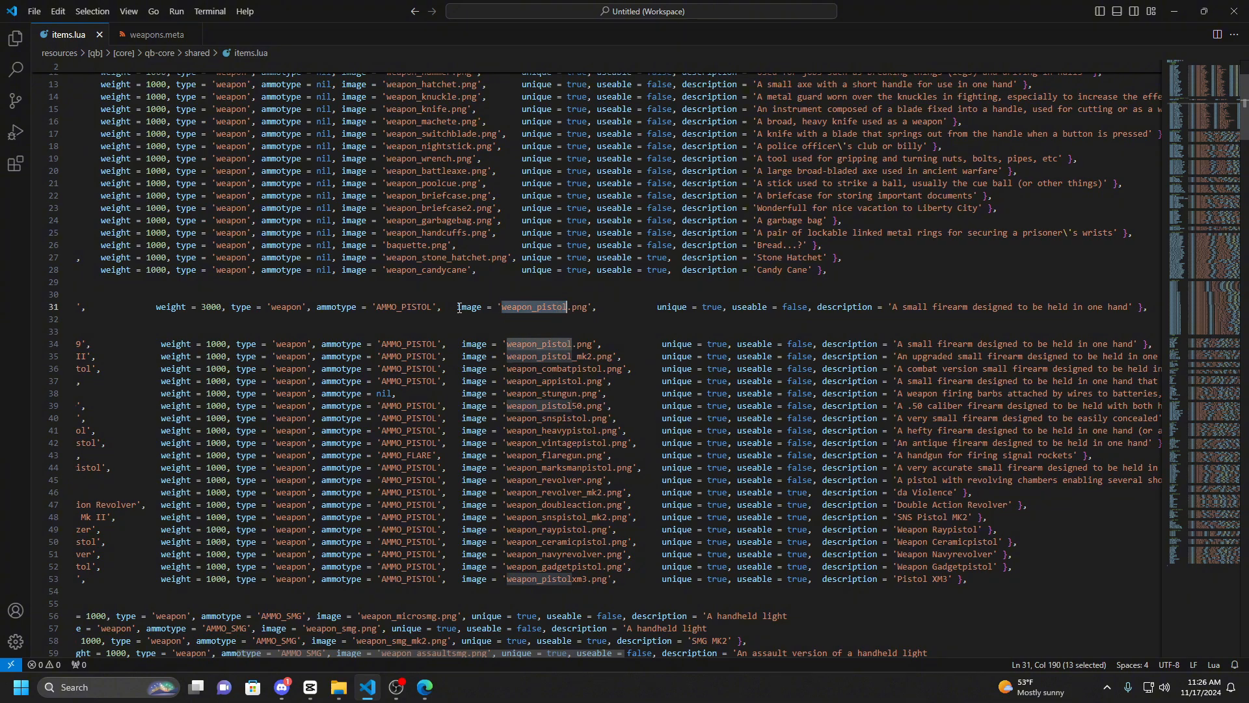
drag(457, 308, 598, 309)
click(601, 310)
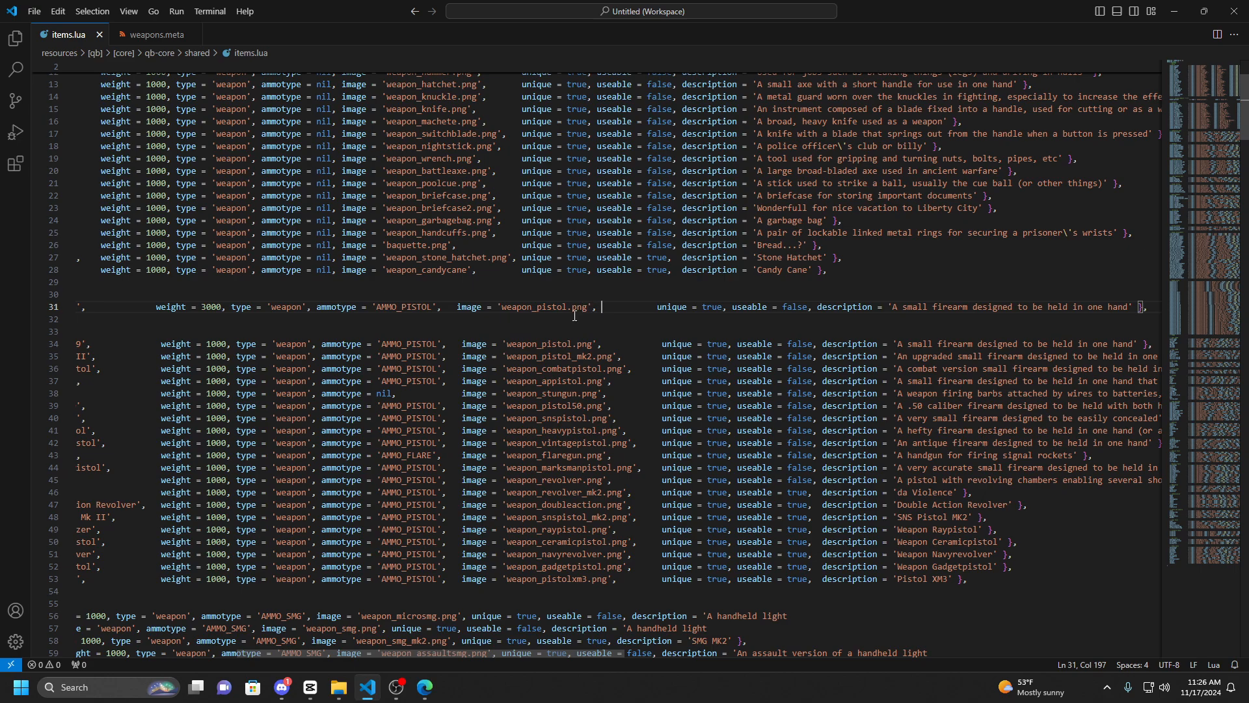
scroll(587, 314, right, 3)
double_click(434, 308)
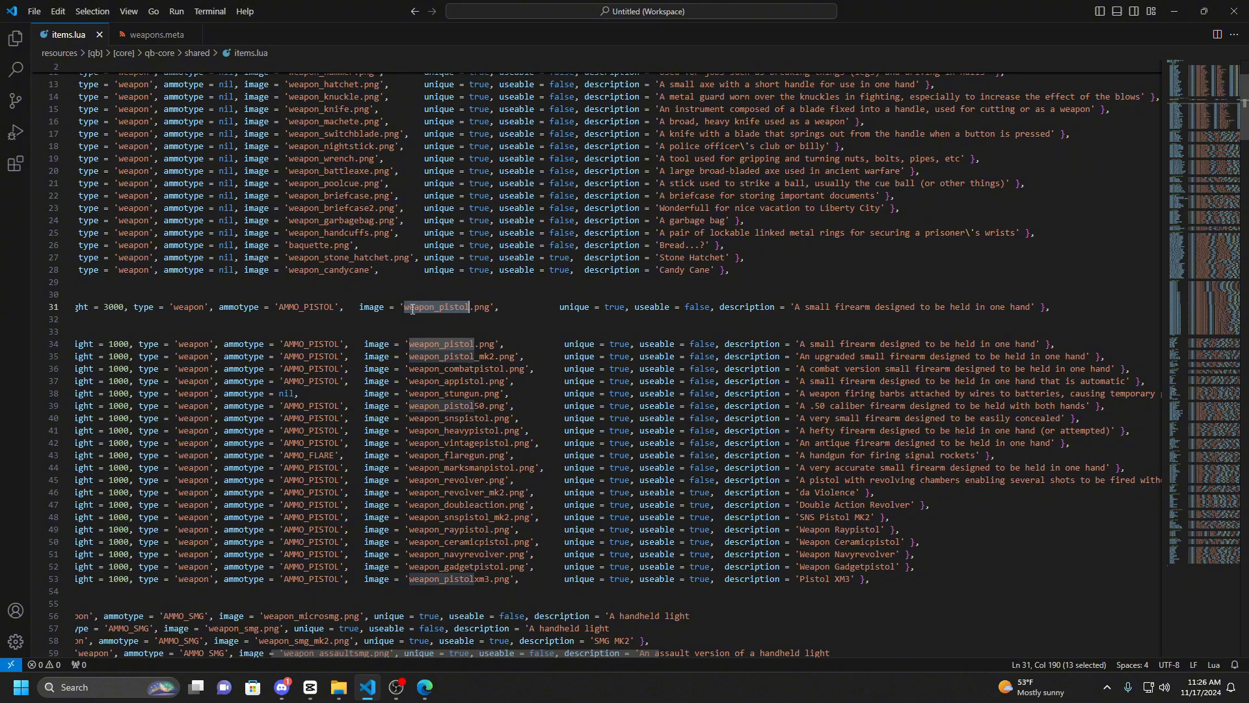
click(563, 306)
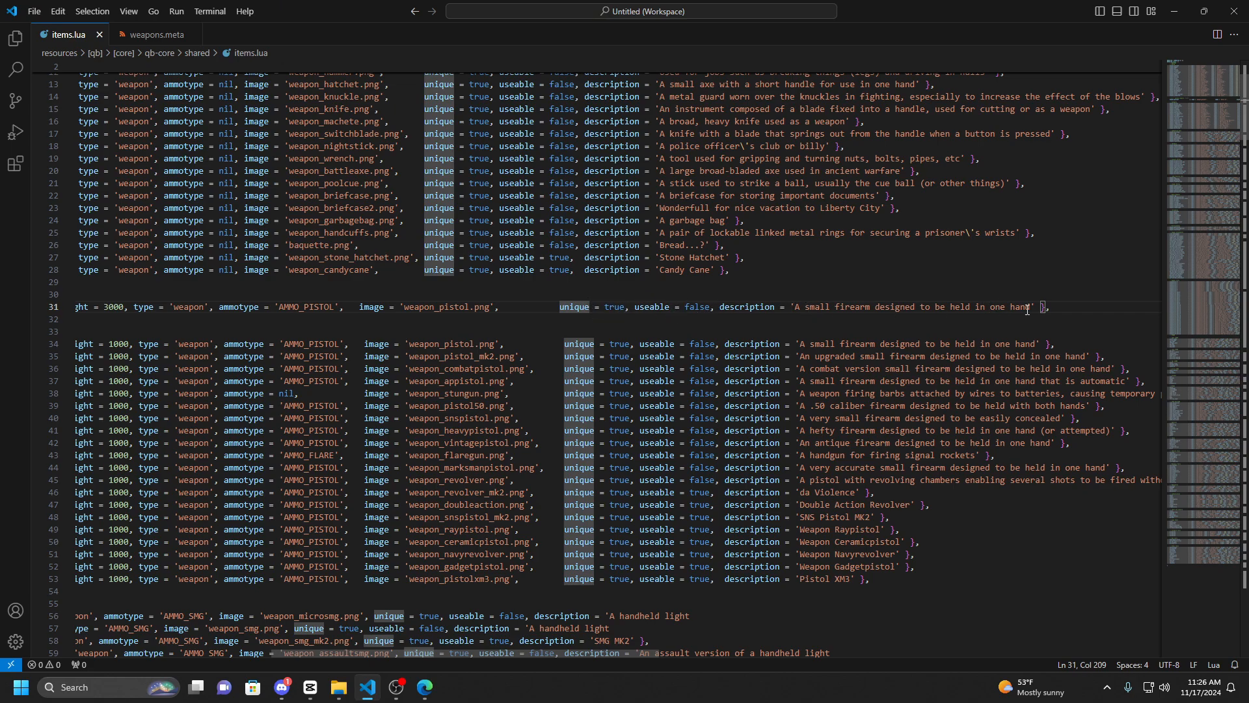
Clear the custom weapon entry's description text and return to the start of the line.
drag(1034, 306, 794, 306)
key(BackSpace)
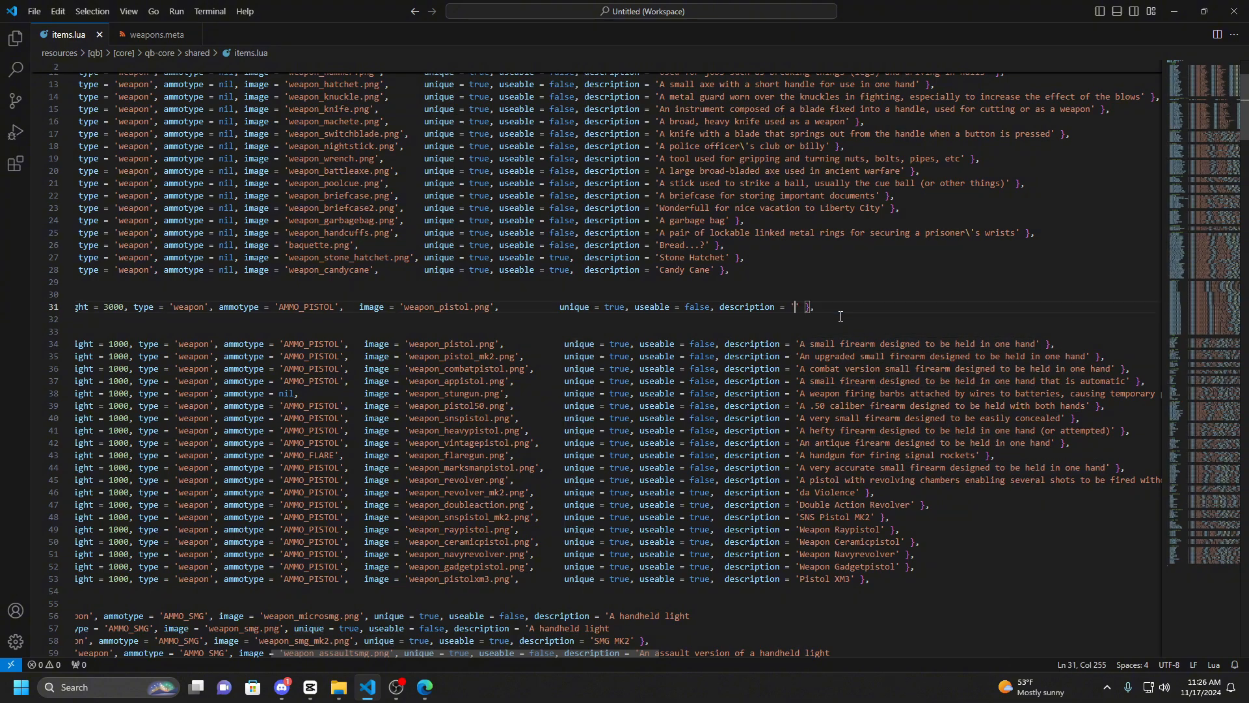
scroll(661, 321, left, 10)
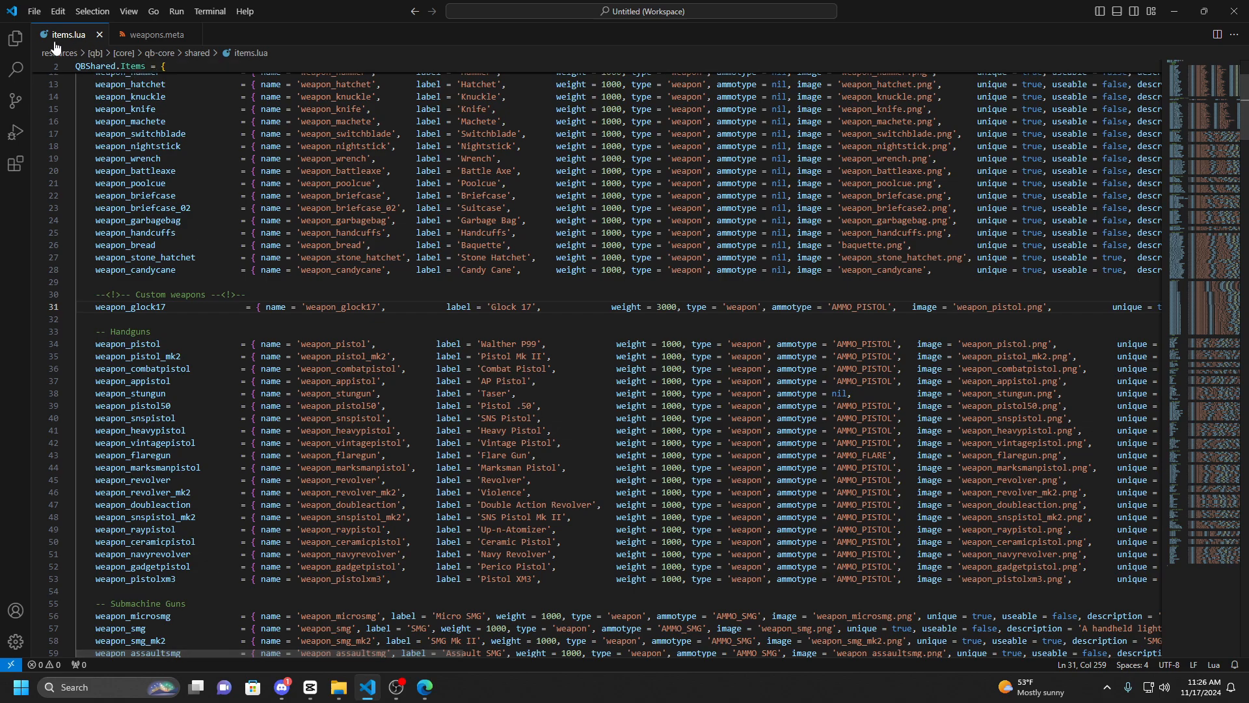
Show the file explorer, close weapons.meta and open weapons.lua from qb-core's shared folder at the Handguns section.
click(16, 39)
click(400, 35)
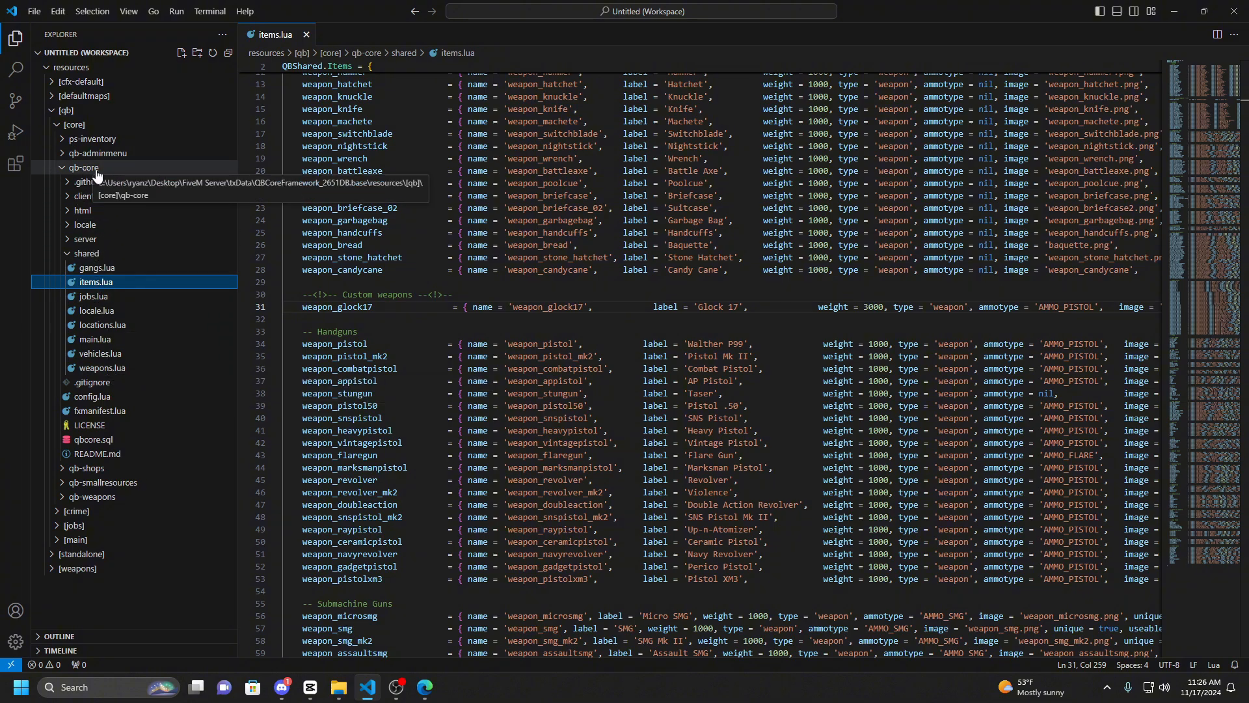
click(103, 370)
scroll(482, 252, up, 3)
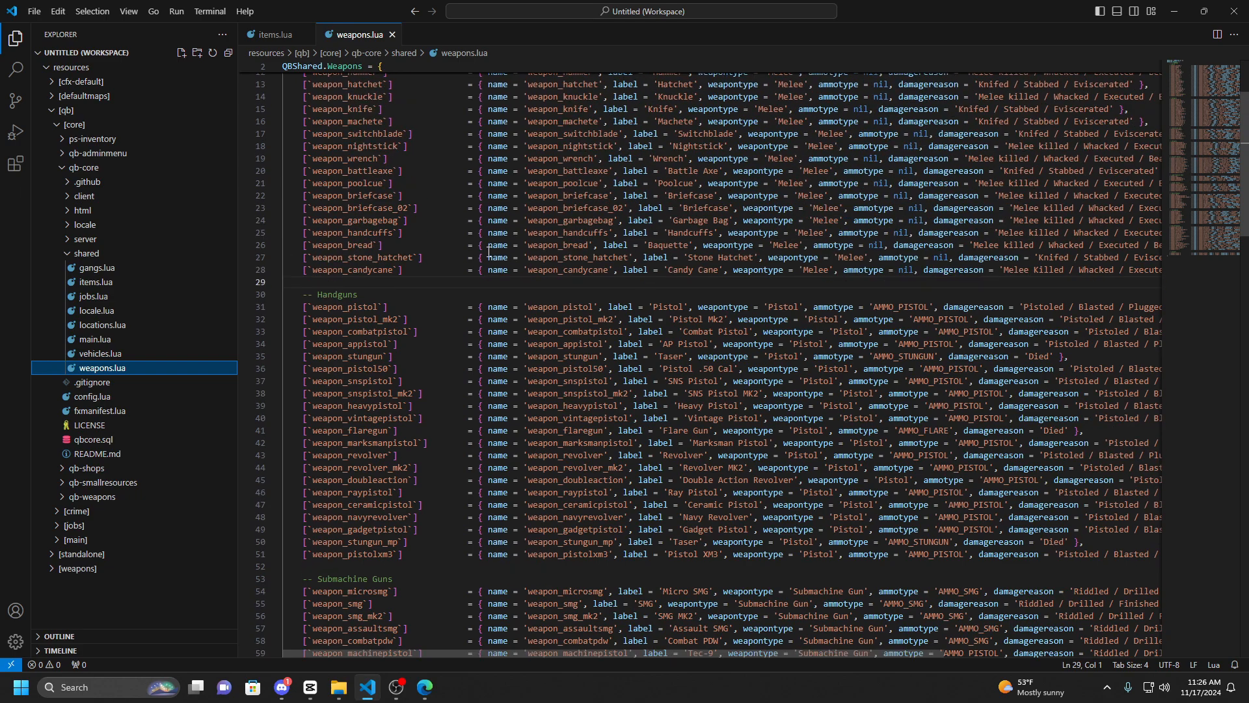
Copy the weapon_pistol entry and paste the duplicate above the Handguns section of weapons.lua.
click(15, 39)
drag(96, 307, 96, 318)
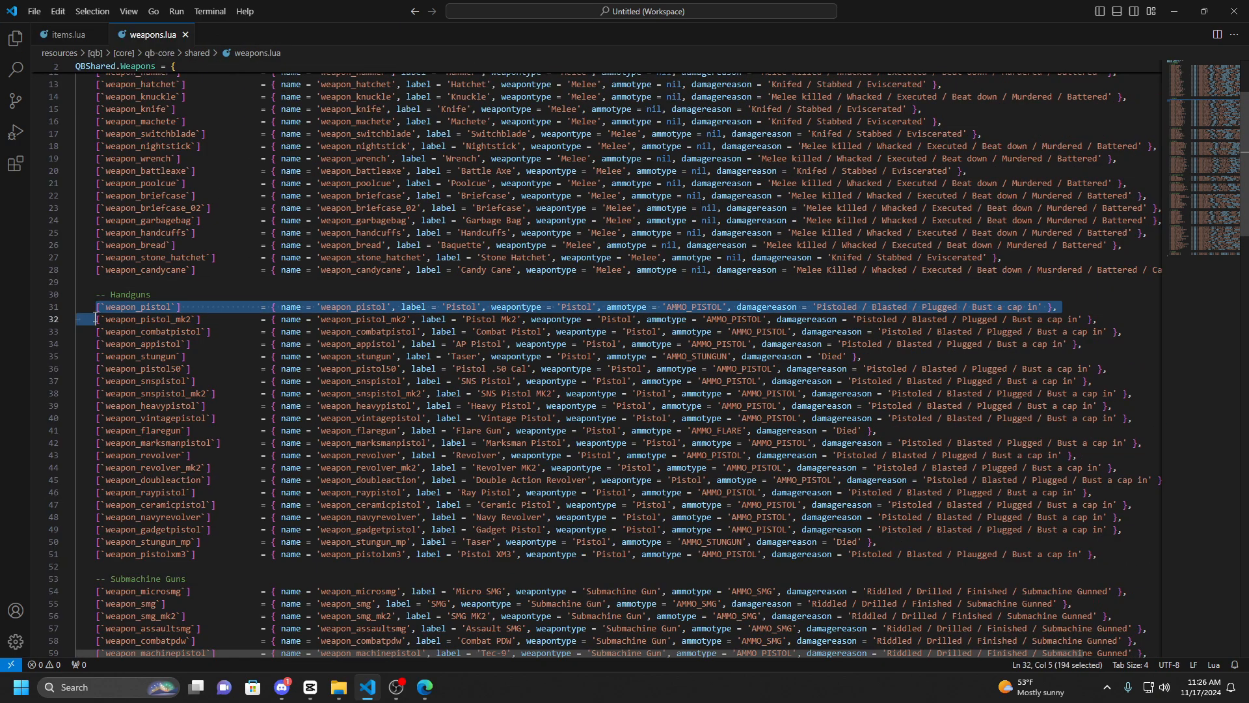
key(ctrl+c)
click(140, 278)
key(Return)
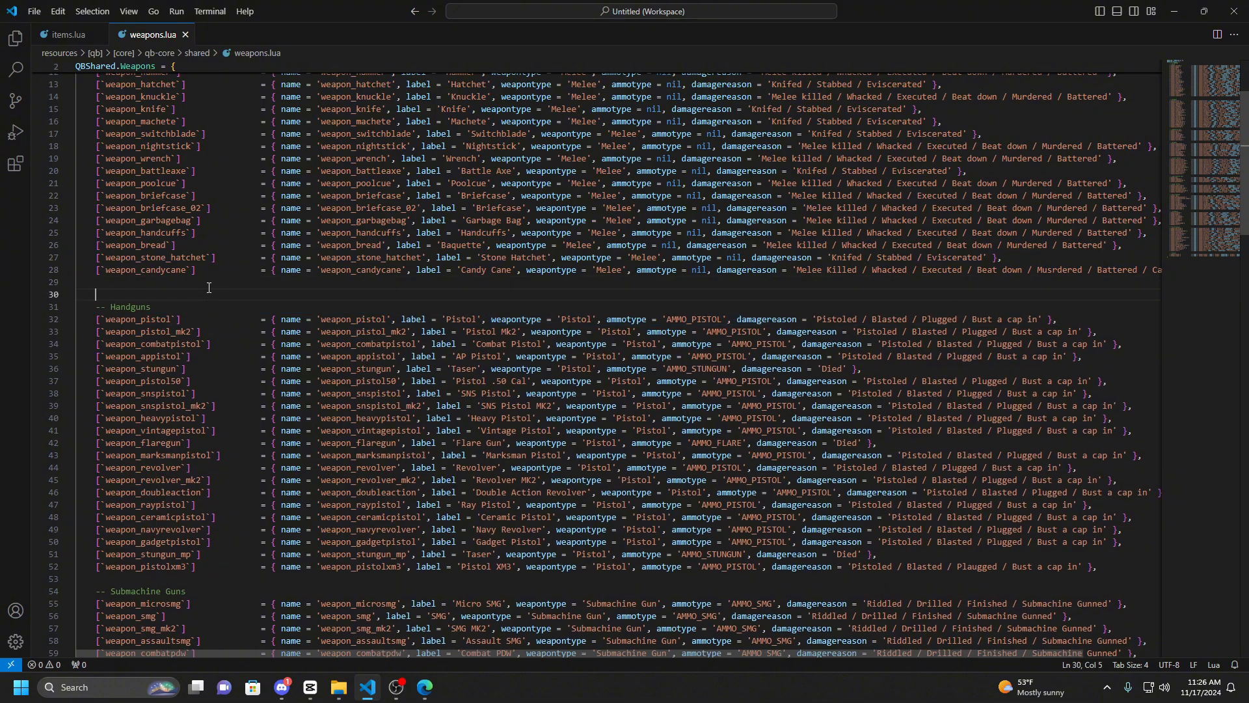
key(ctrl+v)
Add the comment "--<!>-- Custom weapons --<!>--" on its own line above the duplicated pistol entry.
click(209, 288)
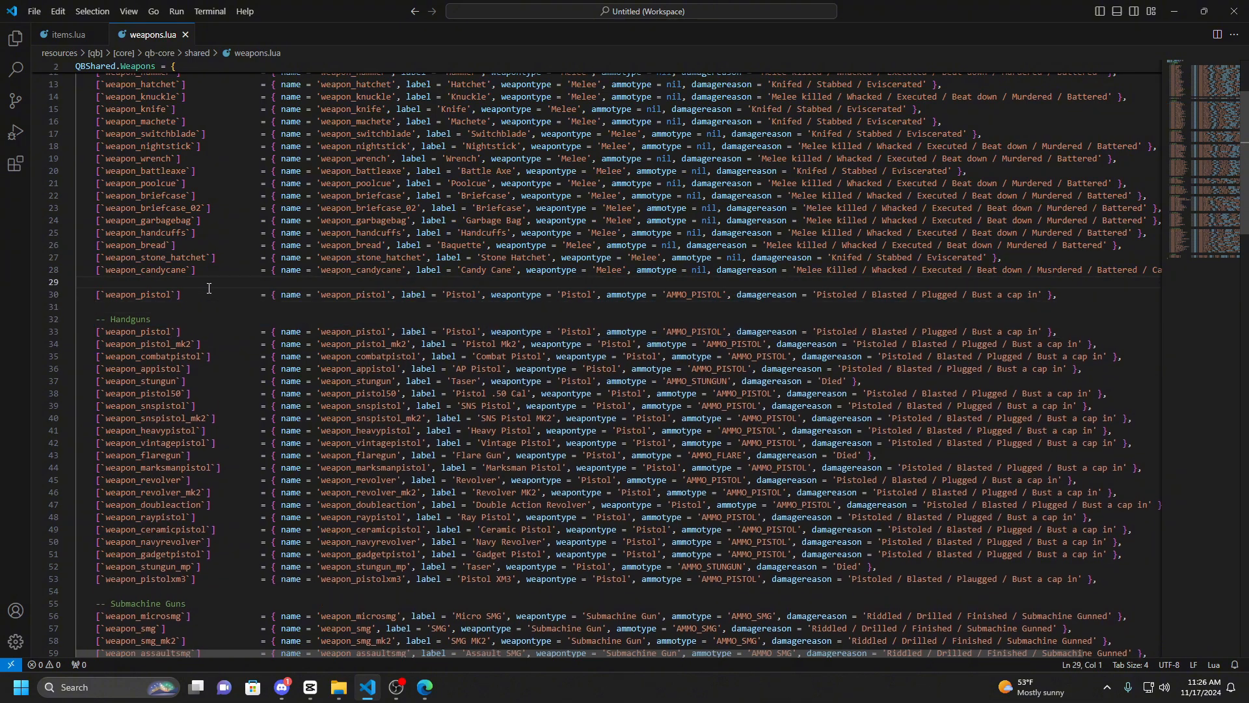
key(Return)
text(--<!>-- )
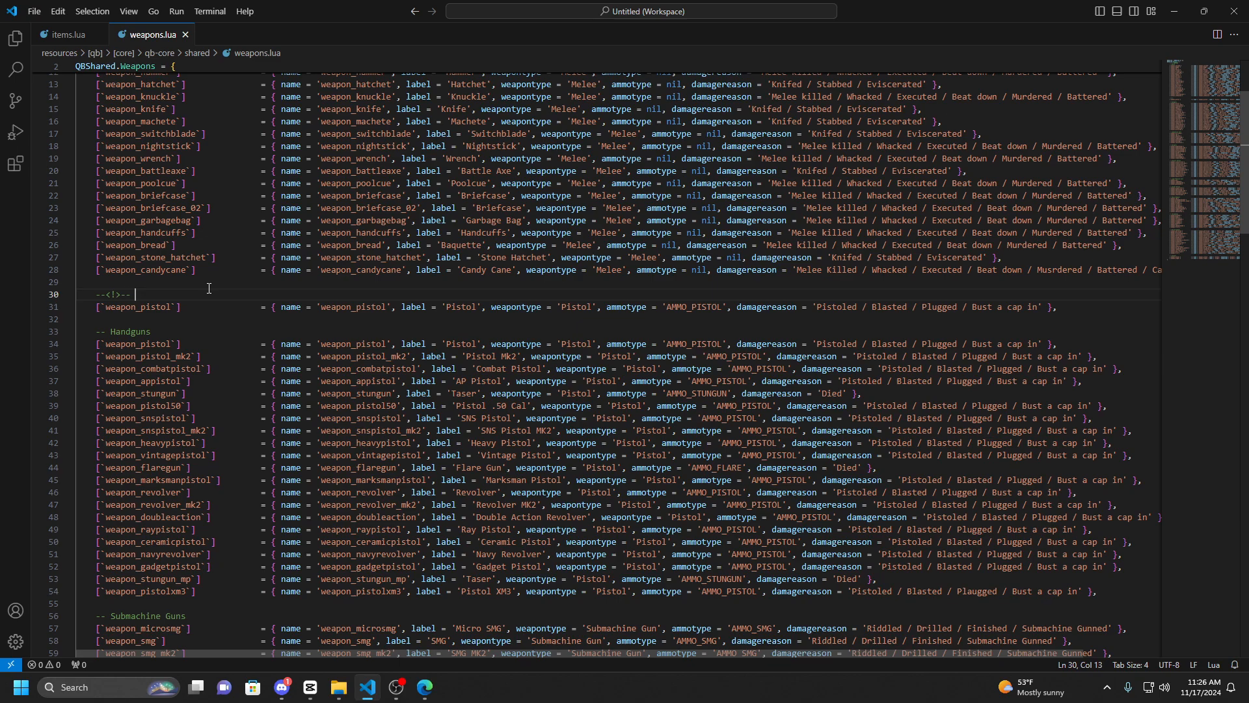
text(Custom weapons --<!>--)
Rename the duplicated pistol entry's key to weapon_glock17.
click(168, 307)
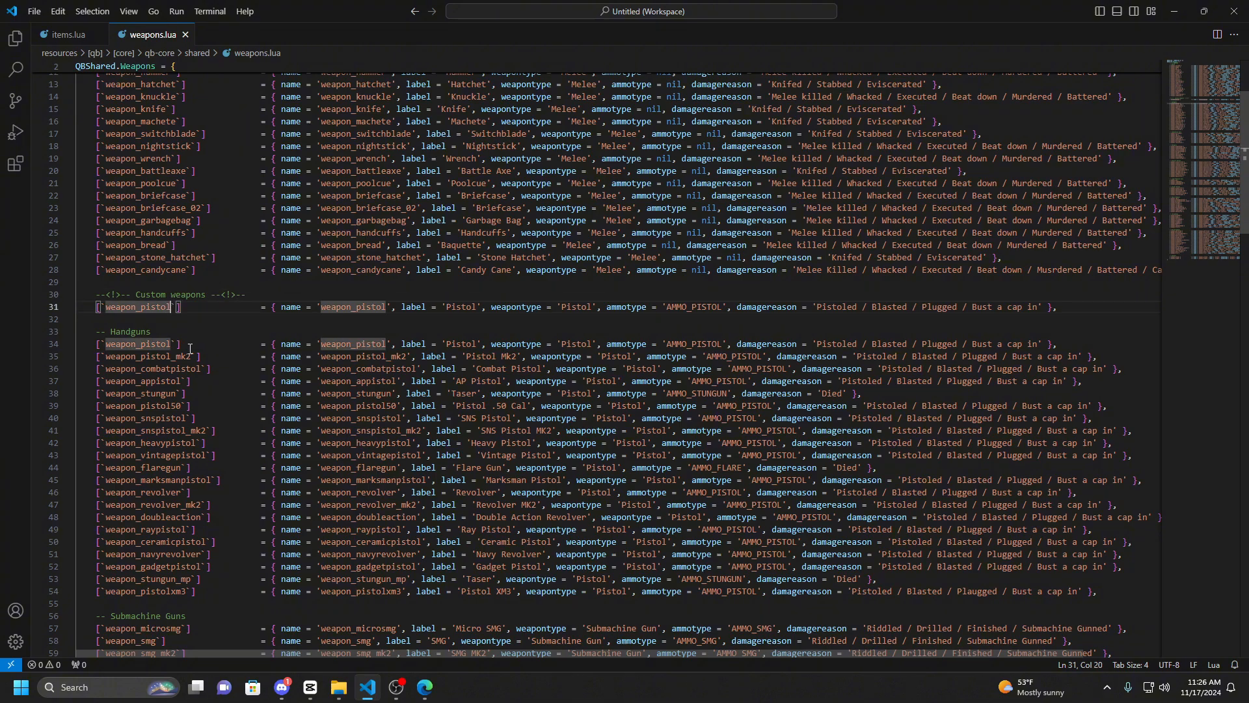
key(BackSpace)
key(BackSpace)
key(BackSpace)
key(BackSpace)
key(BackSpace)
key(BackSpace)
text(glock)
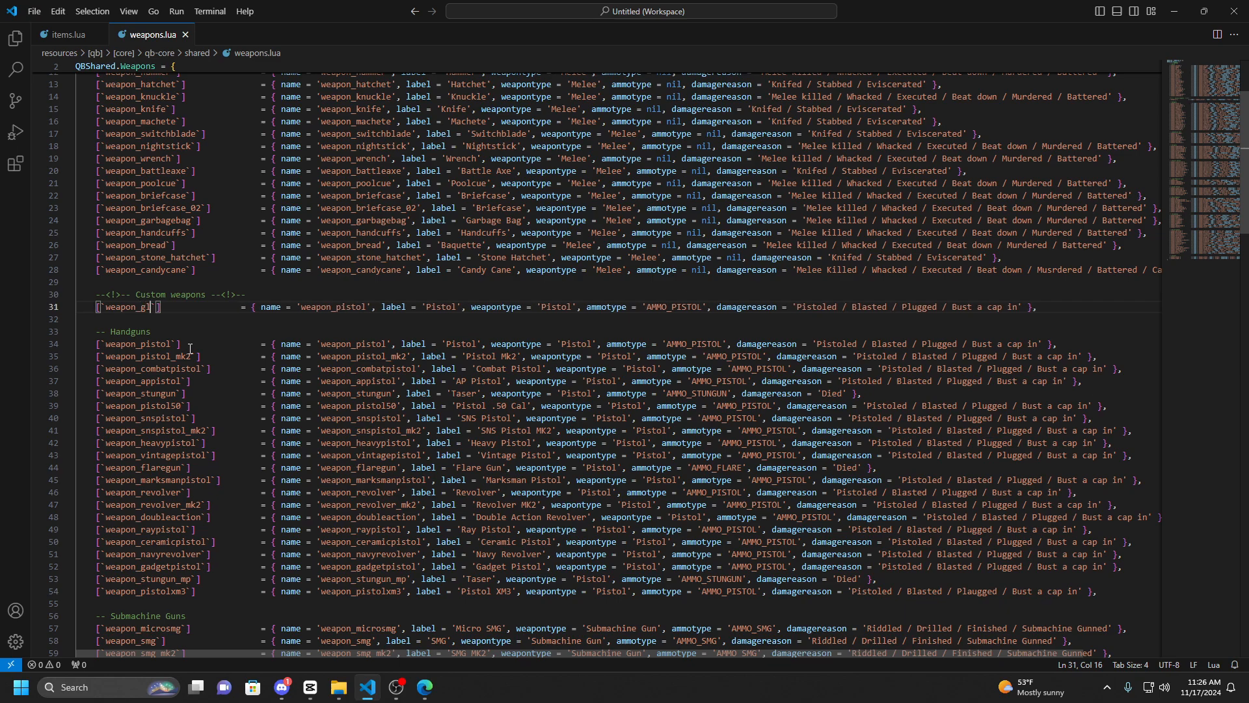
text(17)
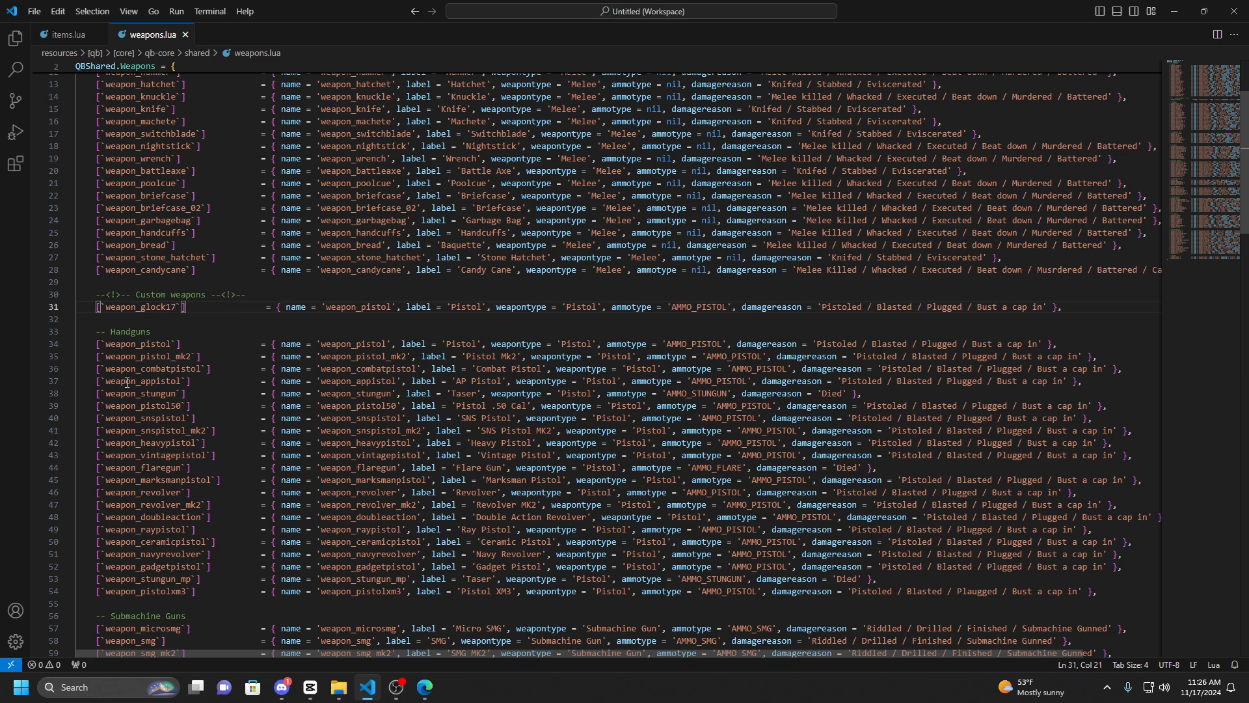
Set the custom weapon entry's name to weapon_glock17, matching its key, and its label to Glock-17.
double_click(143, 307)
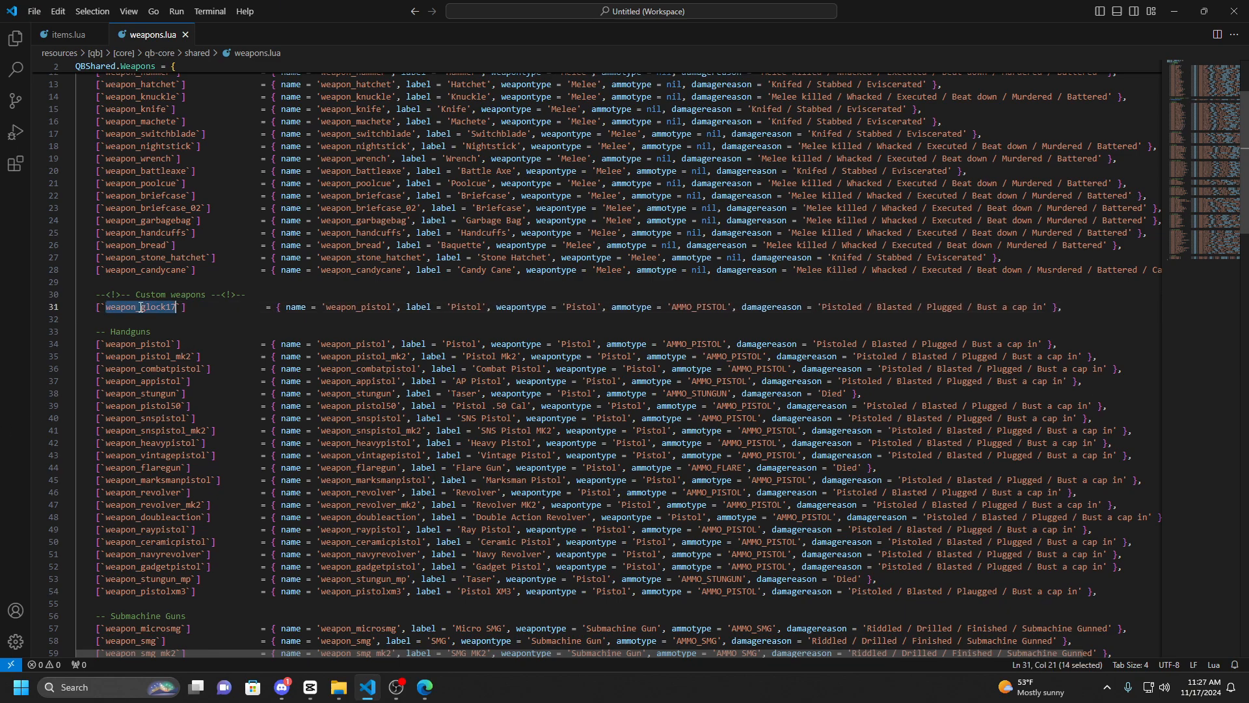
key(ctrl+c)
double_click(359, 307)
key(ctrl+v)
double_click(467, 307)
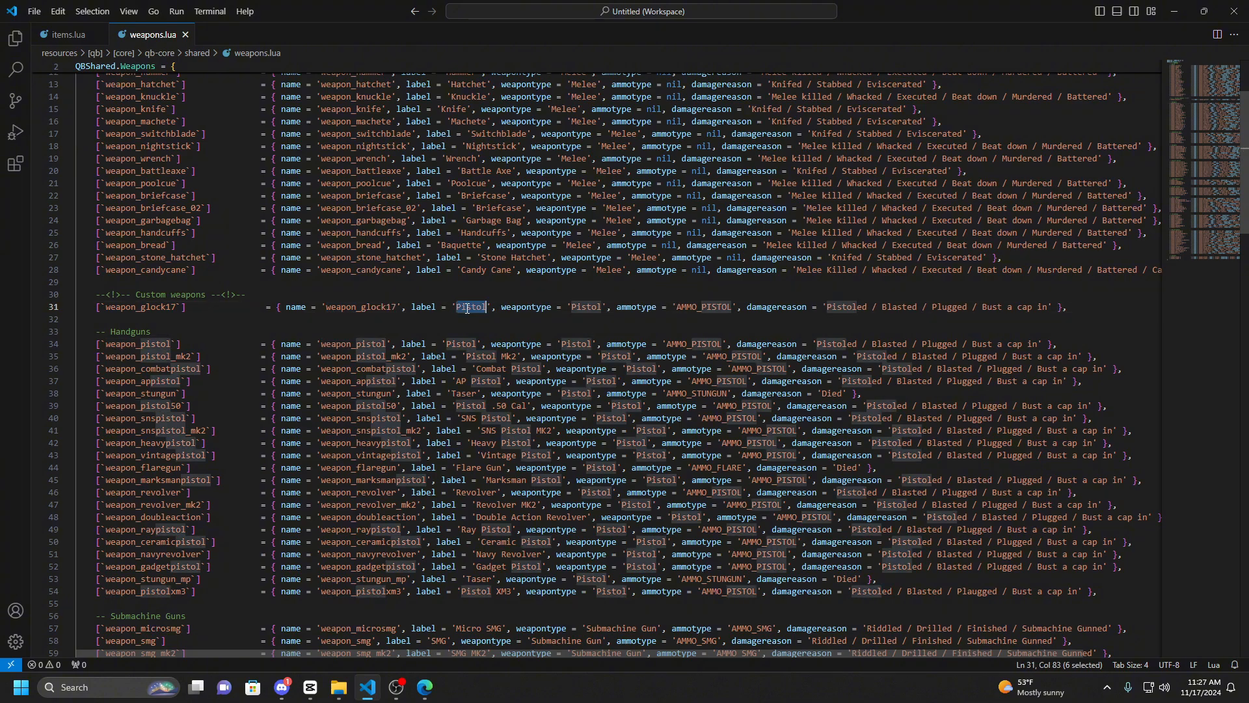
text(Glock)
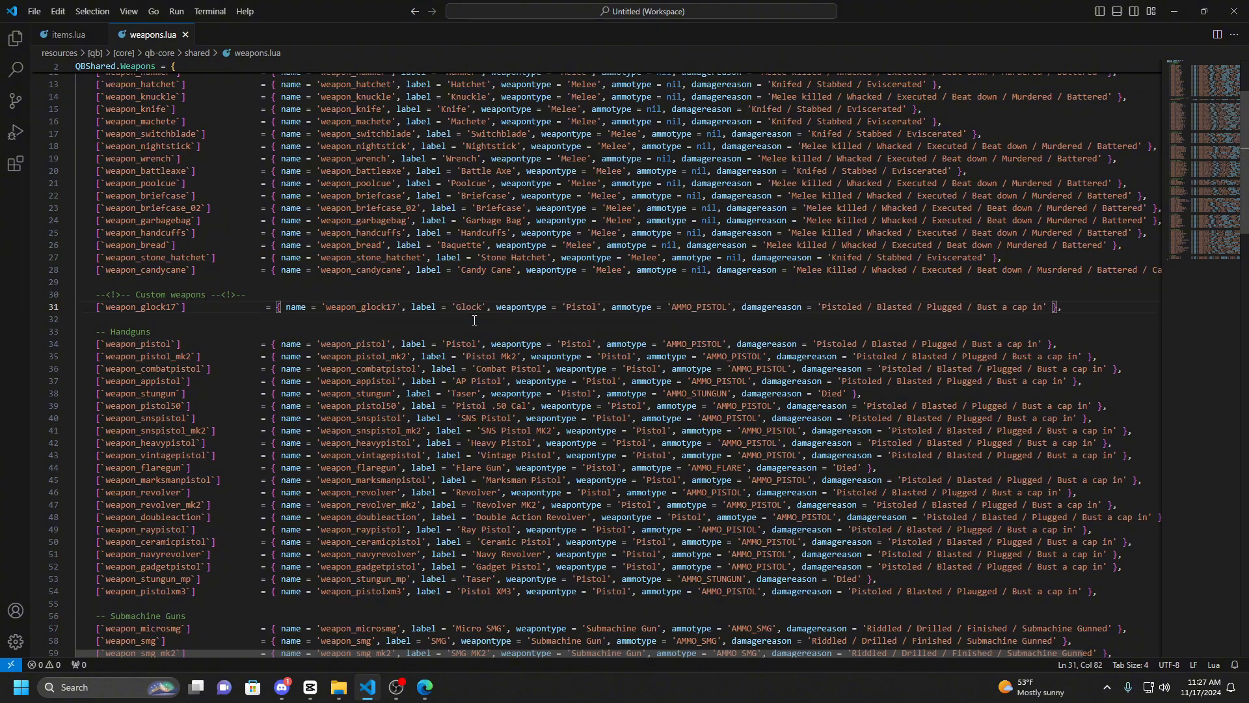
text(-17)
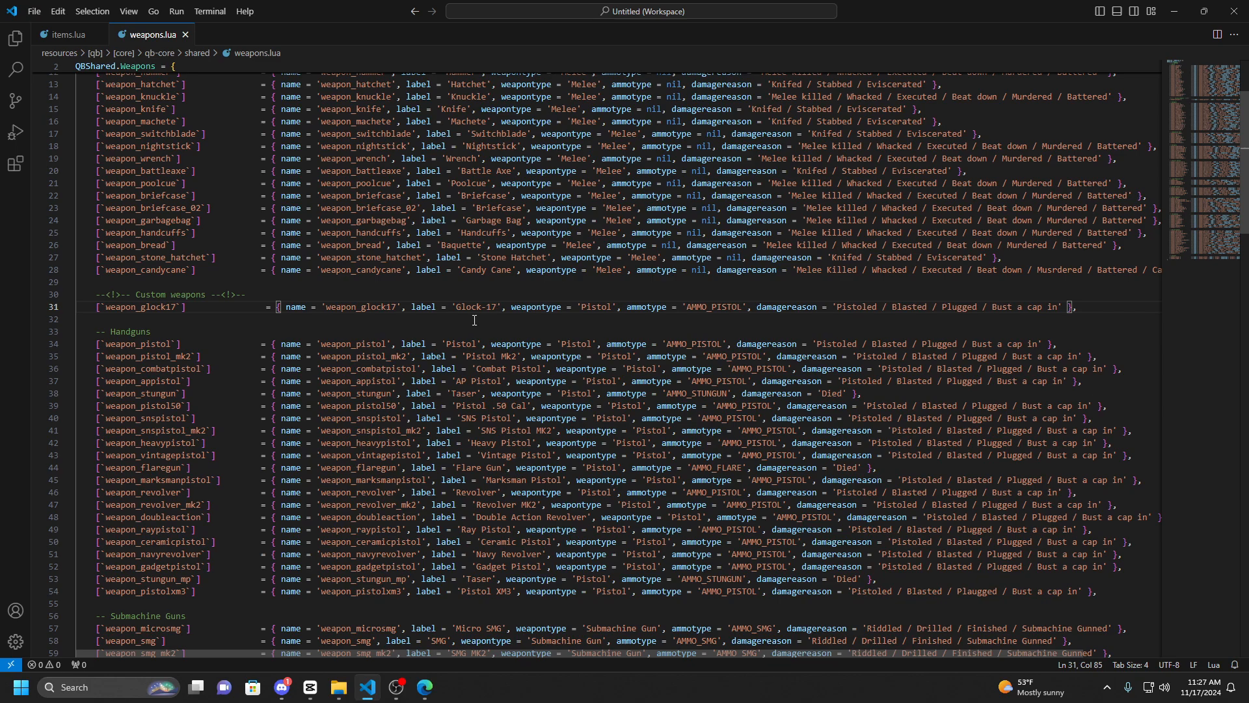
key(Left)
key(Left)
Review the Glock-17 entry's weapontype, ammotype and damagereason fields.
click(514, 307)
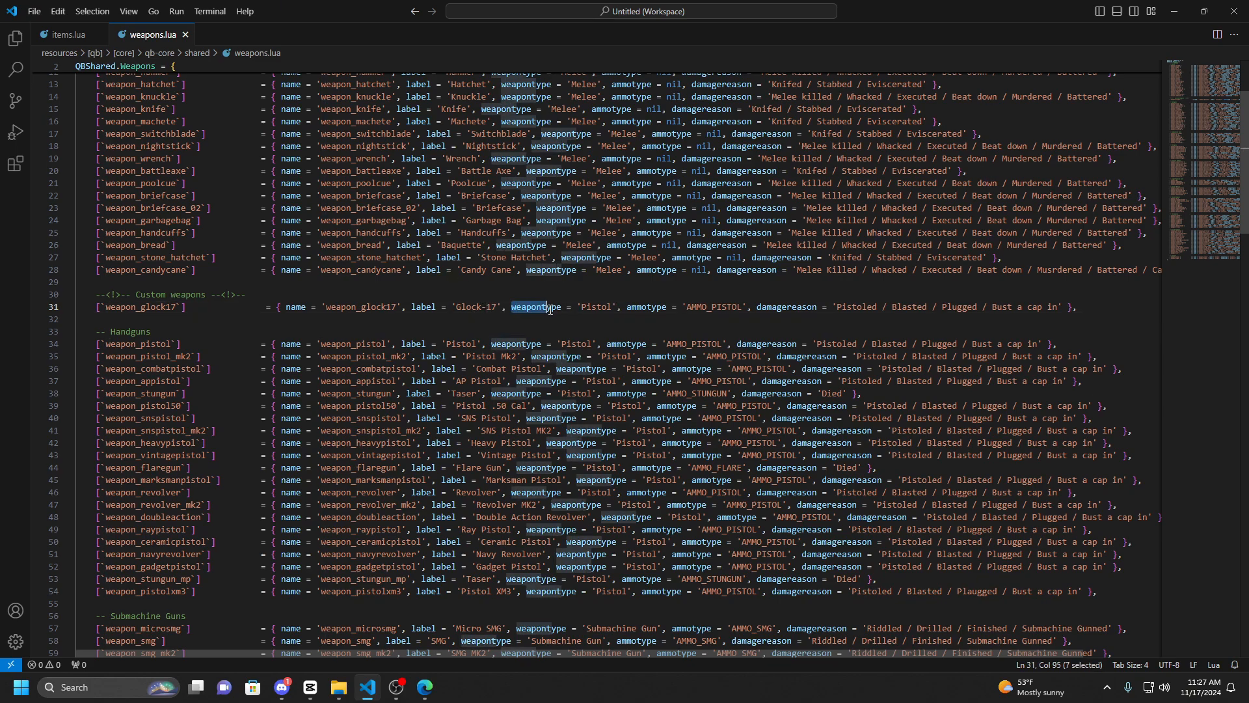
double_click(596, 306)
double_click(716, 307)
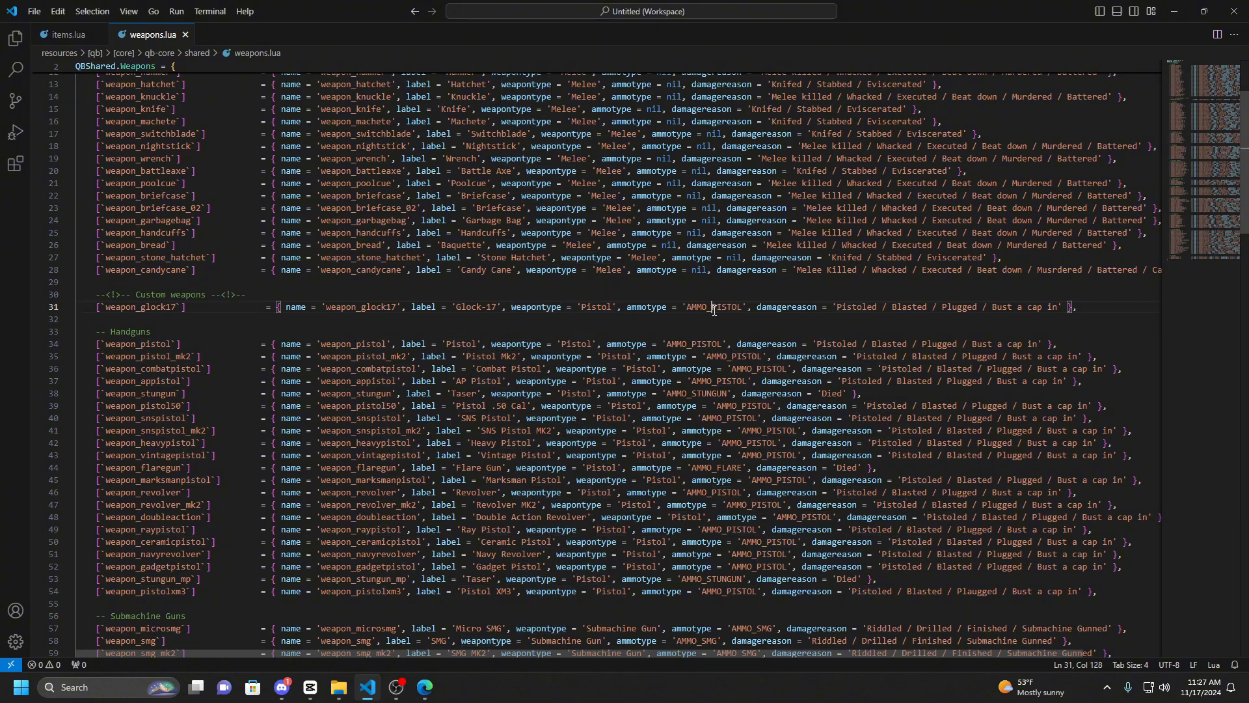
click(839, 307)
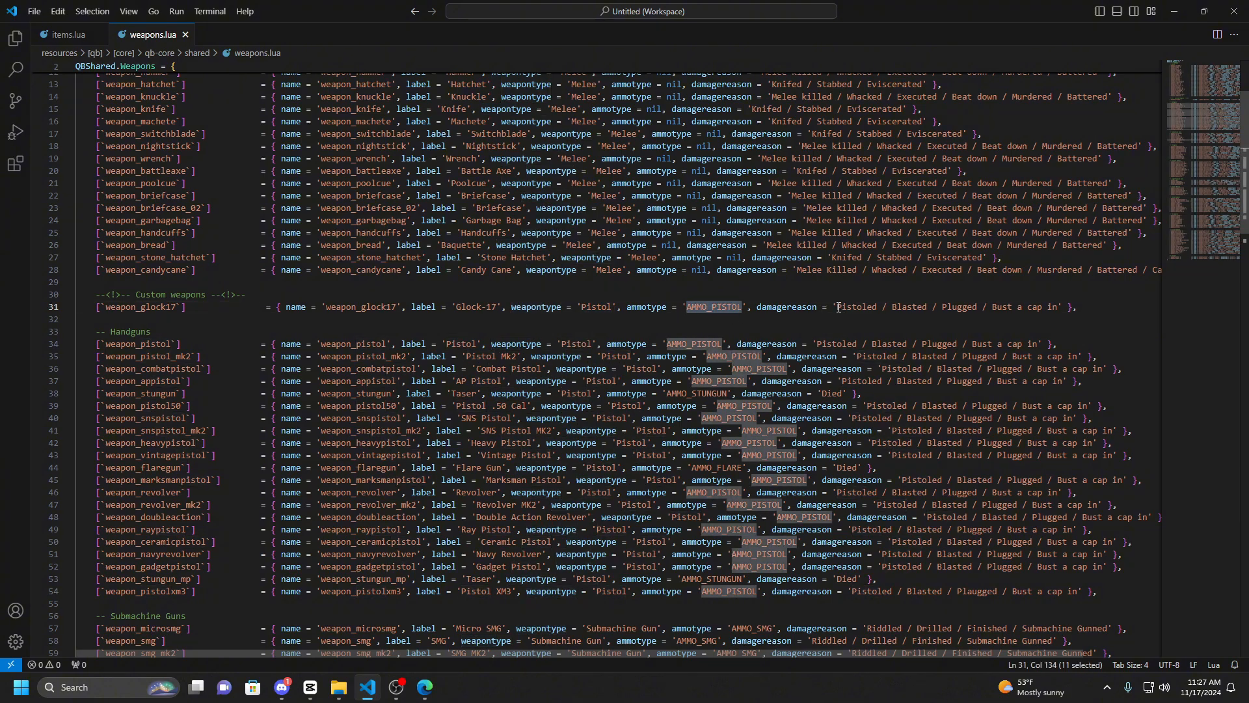
key(shift+End)
key(End)
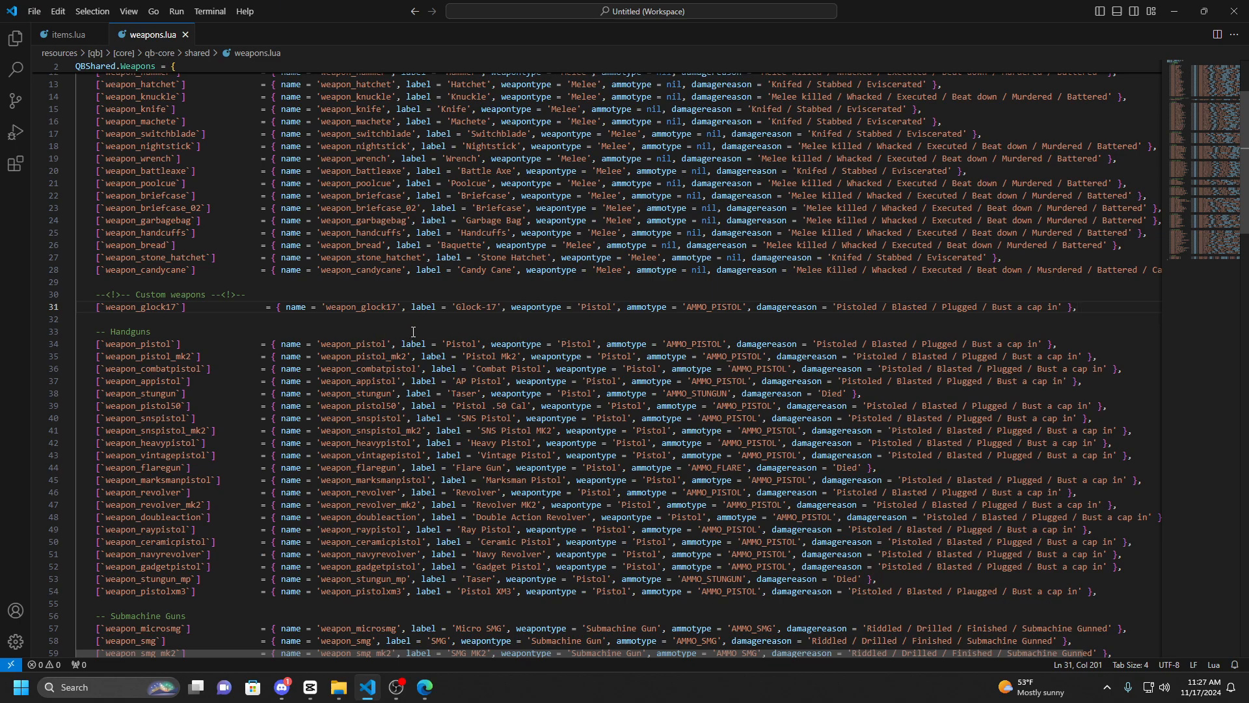
Show the file explorer, collapse the qb-core folder and open weapdraw.lua from qb-weapons' client folder.
key(ctrl+b)
click(110, 253)
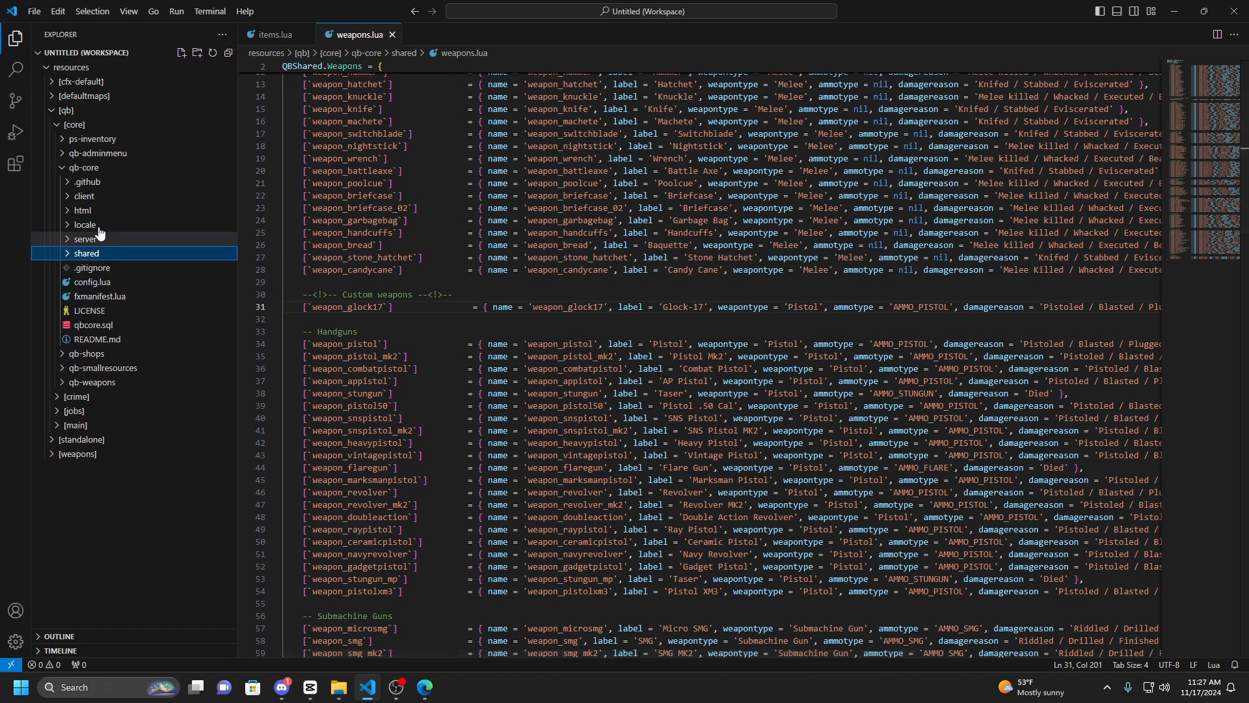
key(Left)
key(Left)
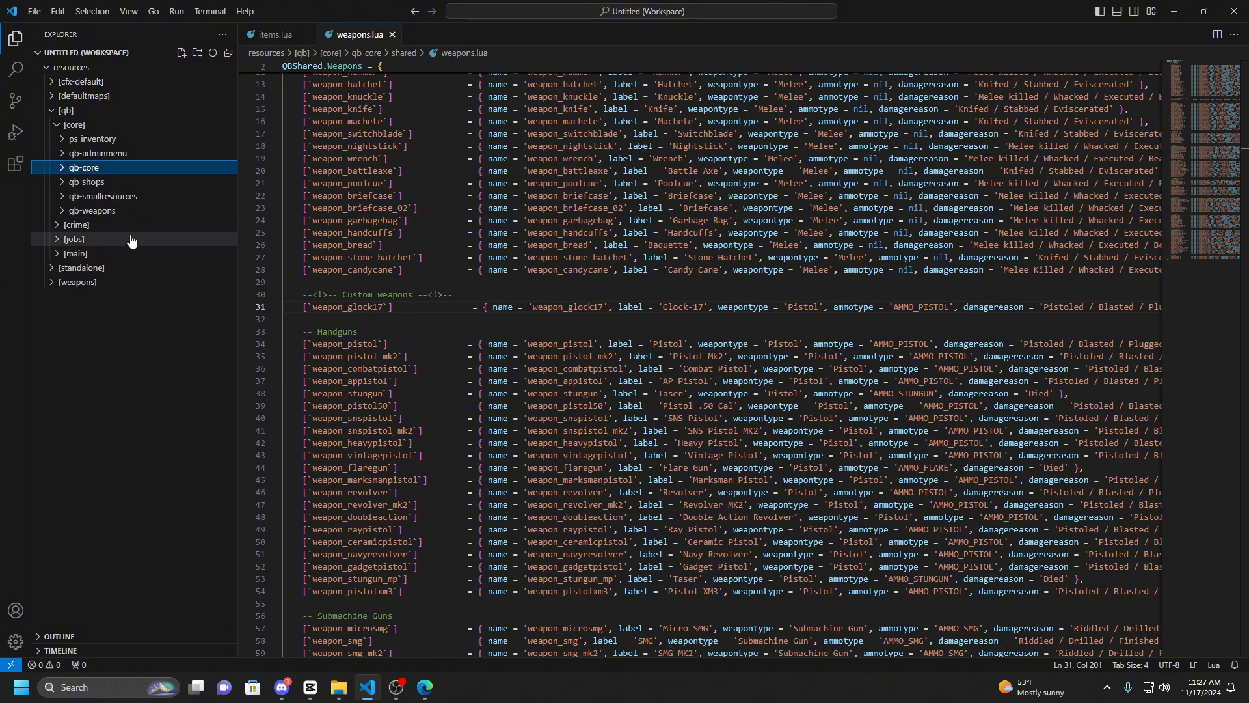
click(98, 211)
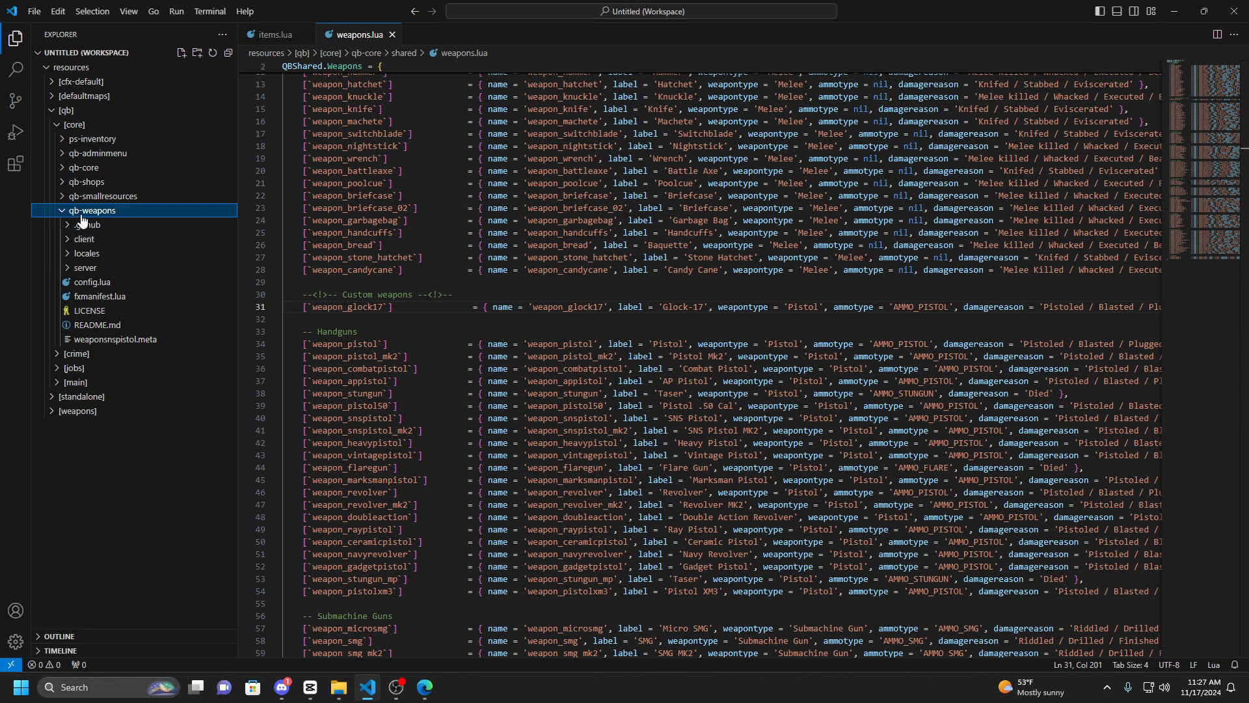
click(90, 240)
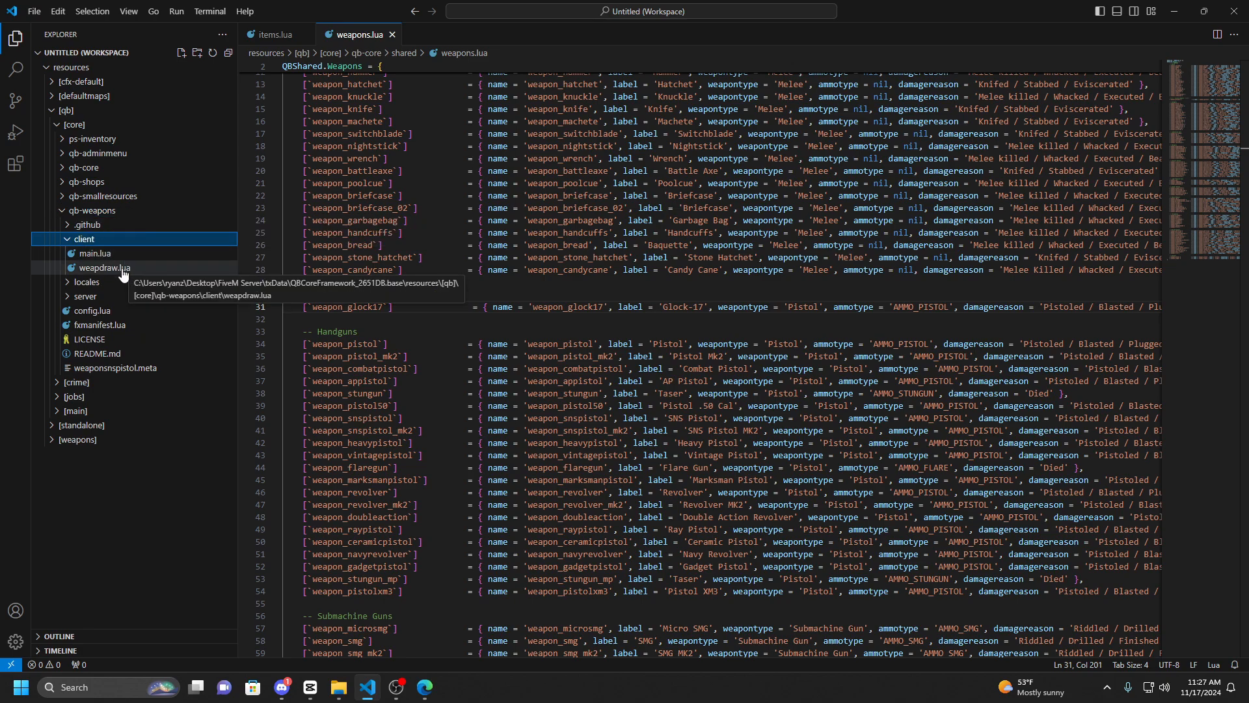
click(123, 270)
Add 'WEAPON_GLOCK17', as a new last entry of the weapons list, after WEAPON_STONE_HATCHET.
scroll(432, 266, up, 10)
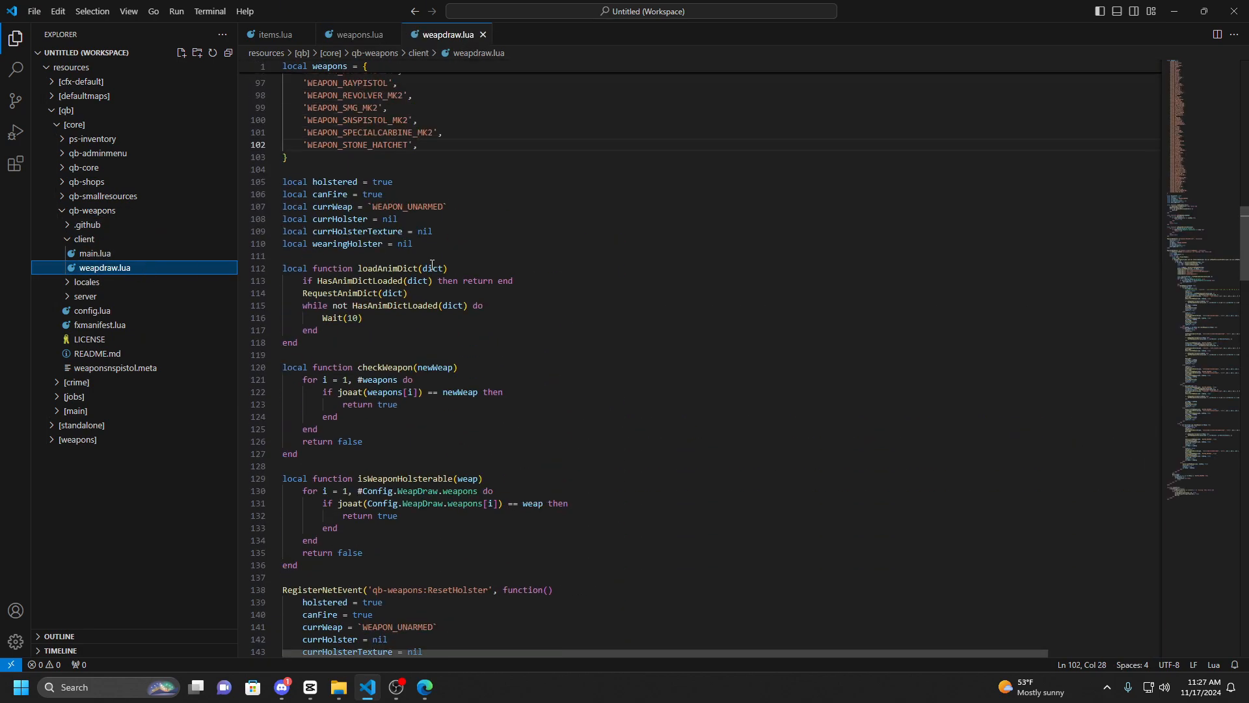
scroll(432, 265, up, 6)
click(423, 373)
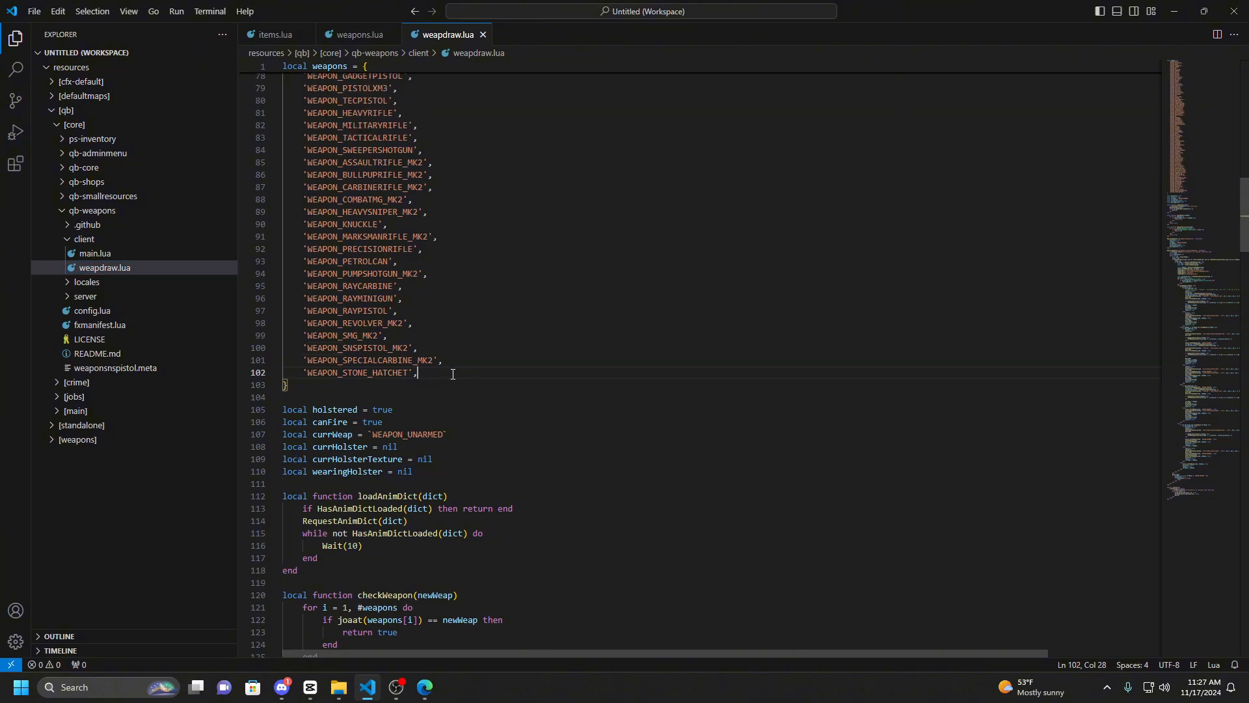
key(Return)
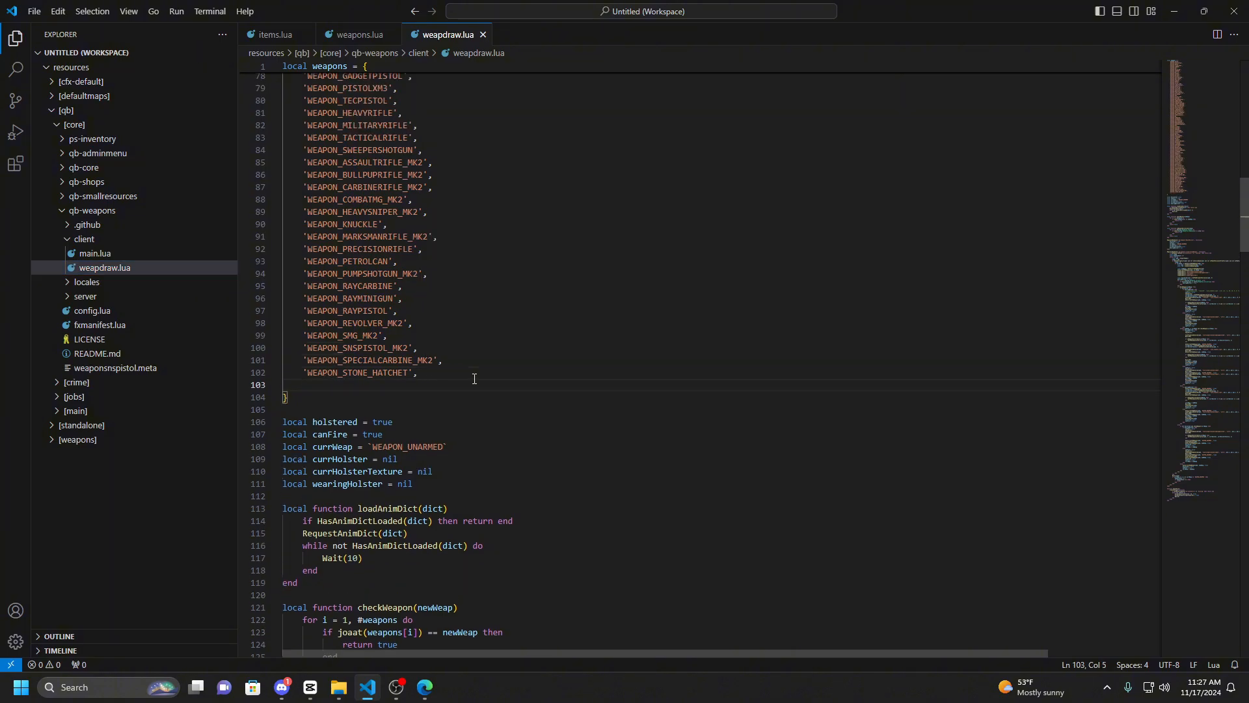
text('WEAPON_GLOCK17',)
scroll(419, 353, up, 15)
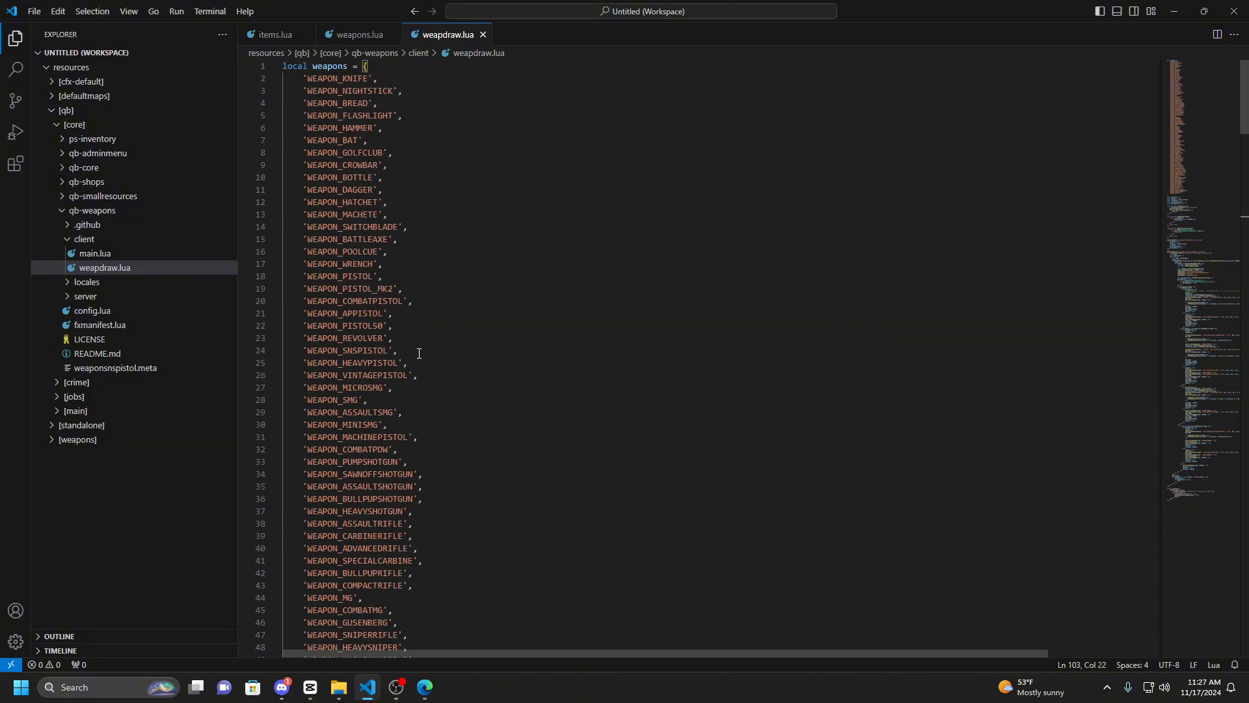
scroll(391, 191, down, 14)
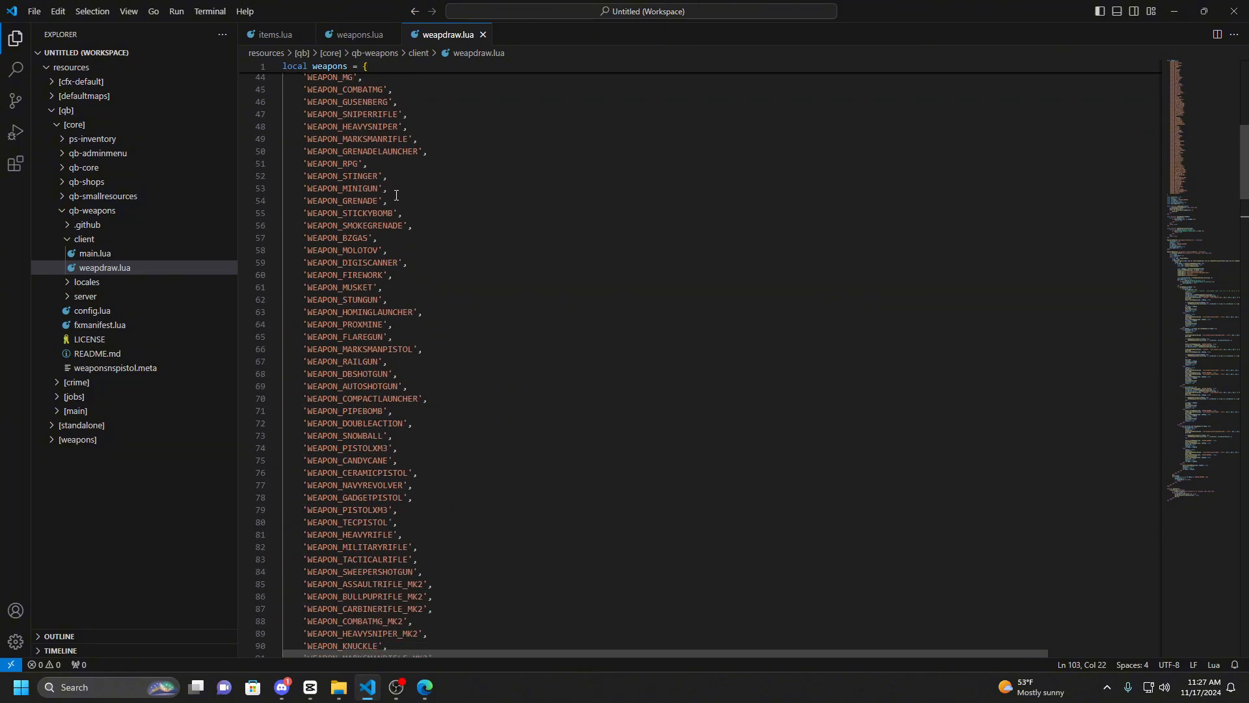
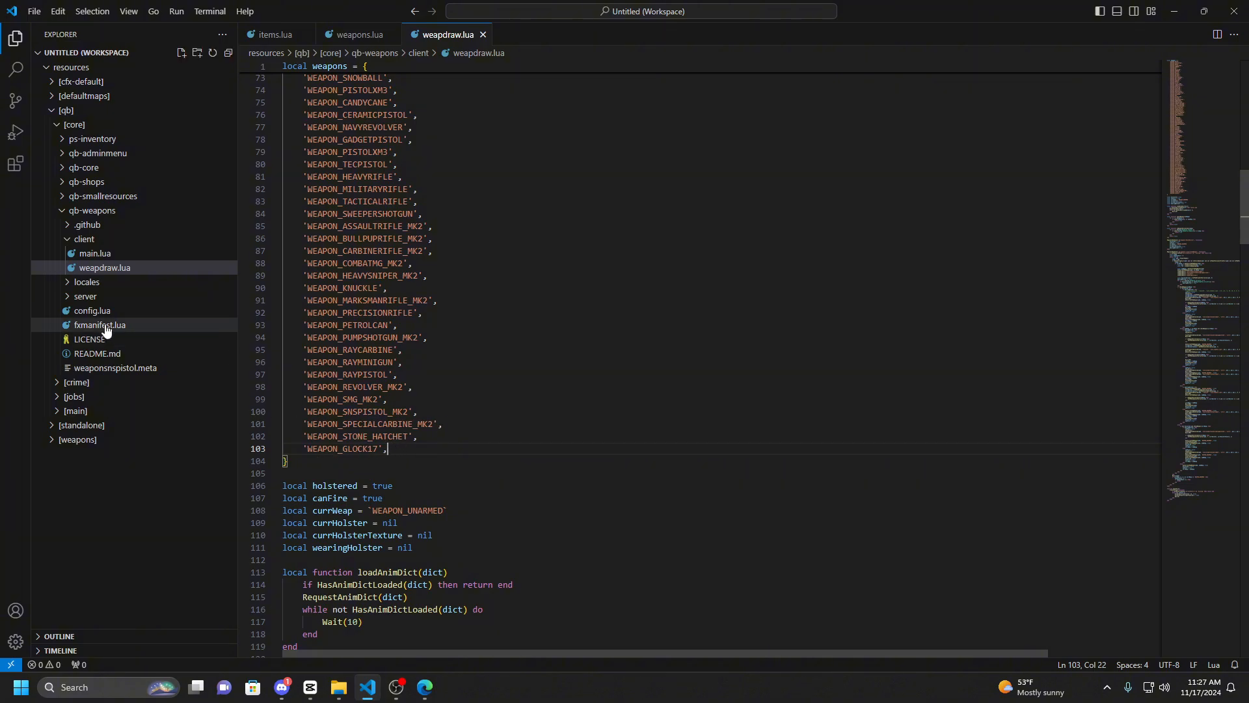
Collapse the client folder and open qb-weapons' config.lua at the Config.DurabilityMultiplier list.
click(101, 243)
click(94, 281)
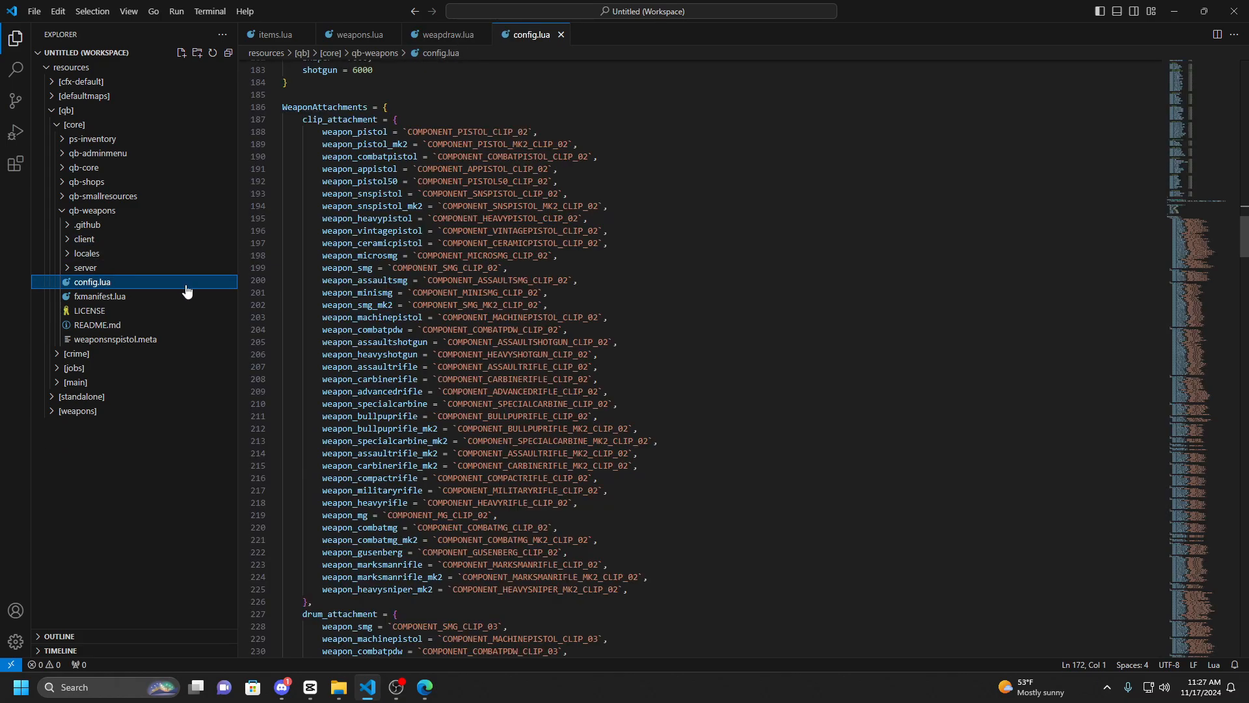
scroll(443, 298, up, 20)
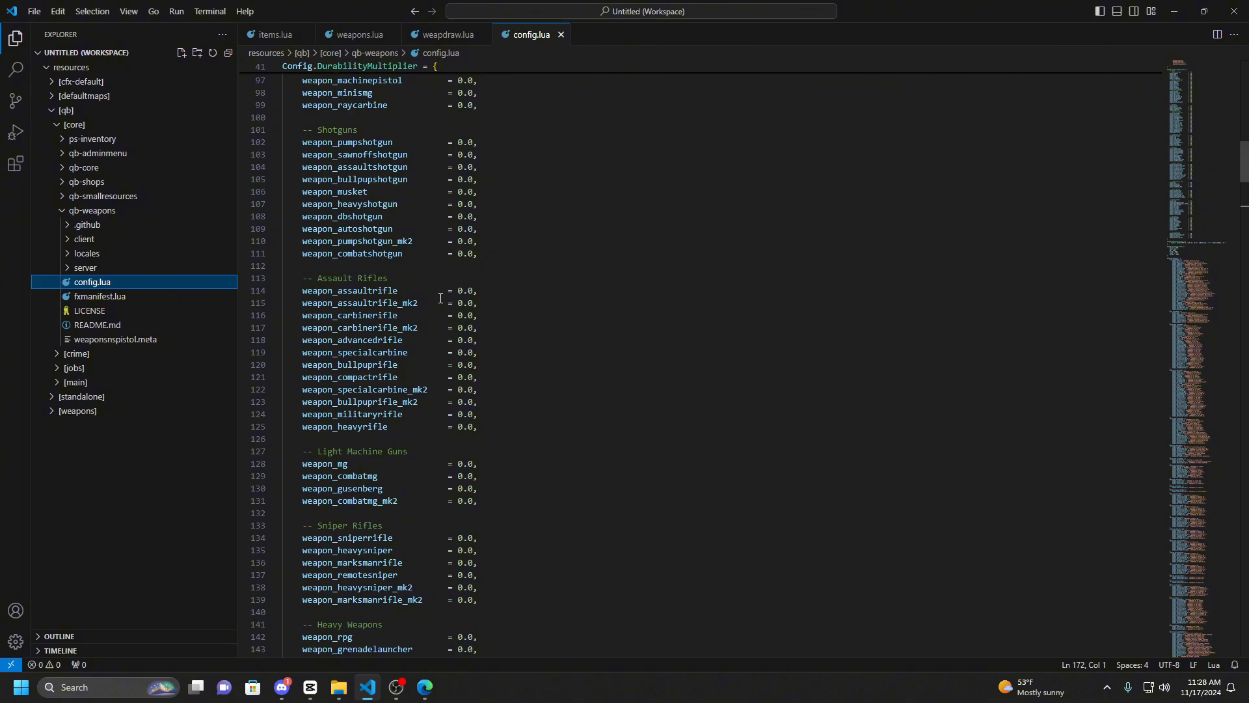
Examine the Config.WeapDraw block in the qb-weapons config.lua, including its variants line and its weapons list.
scroll(440, 297, up, 20)
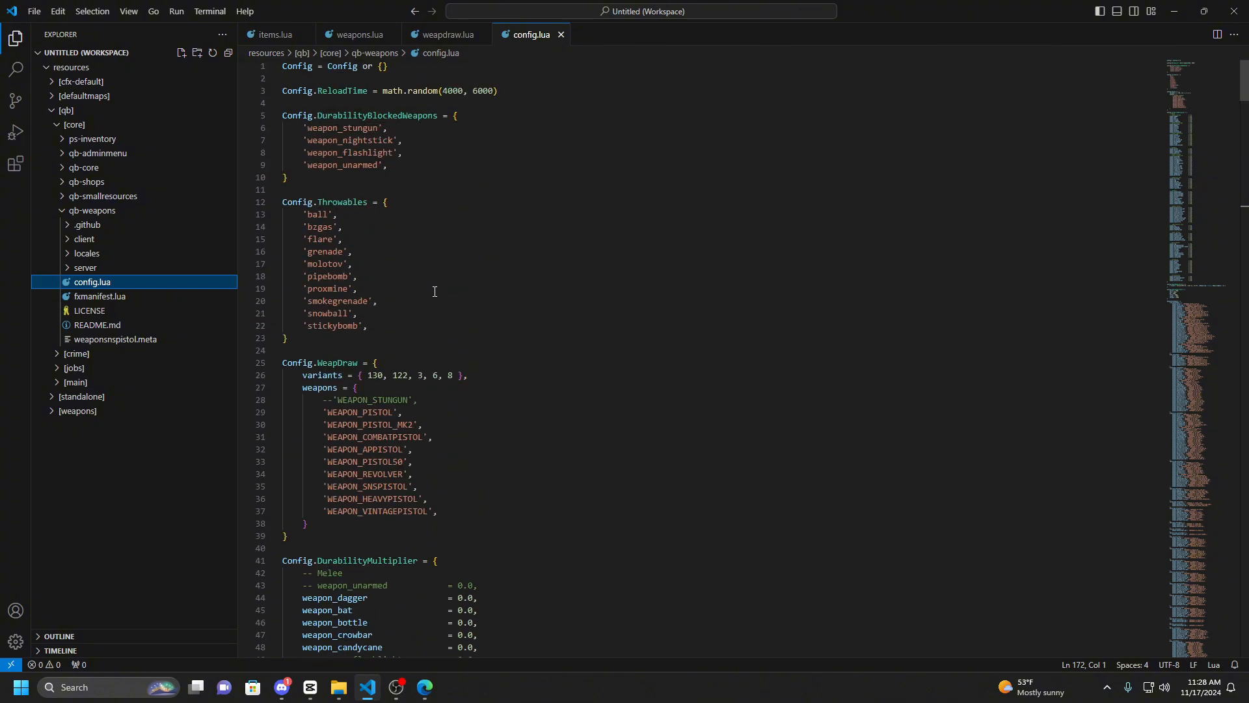
scroll(434, 291, down, 3)
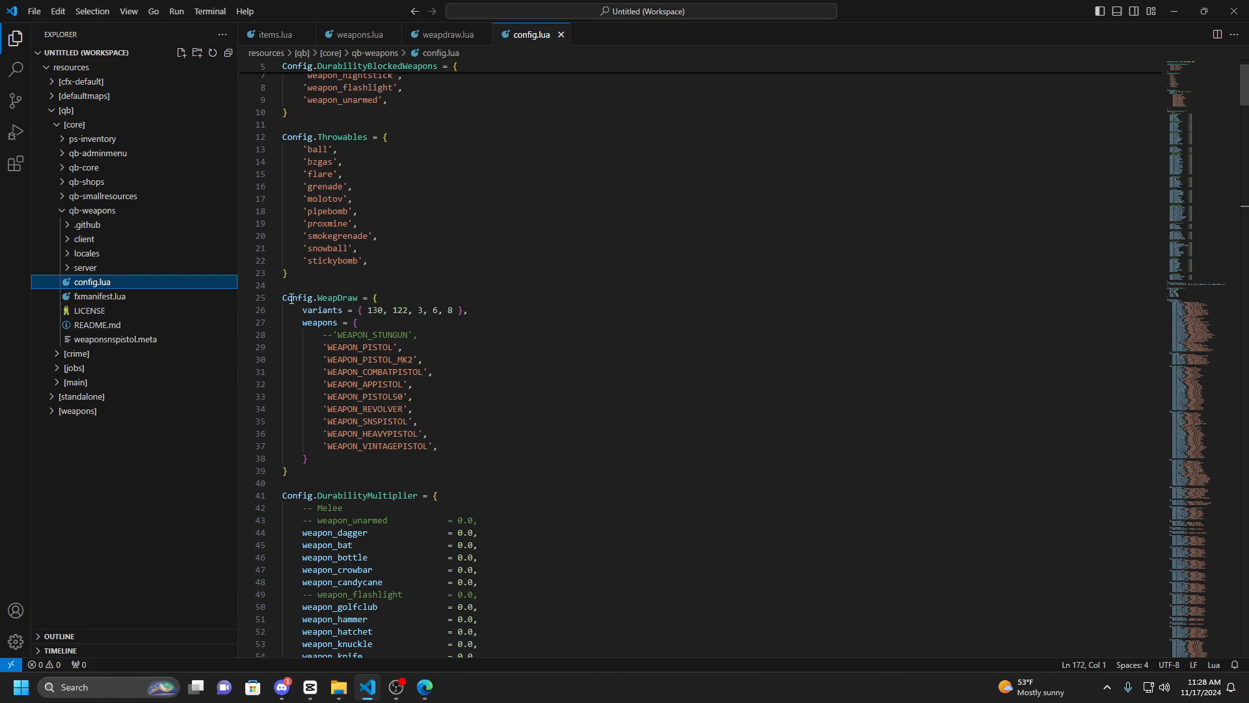
scroll(368, 301, up, 3)
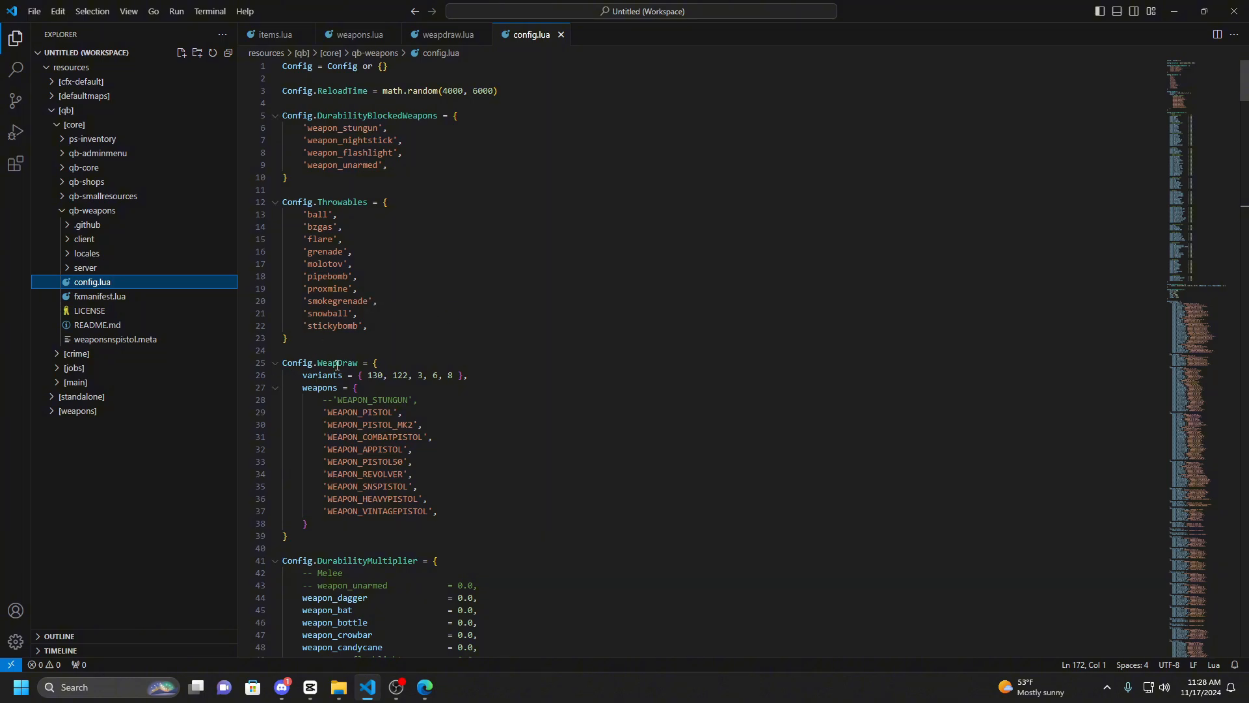
click(422, 363)
click(473, 377)
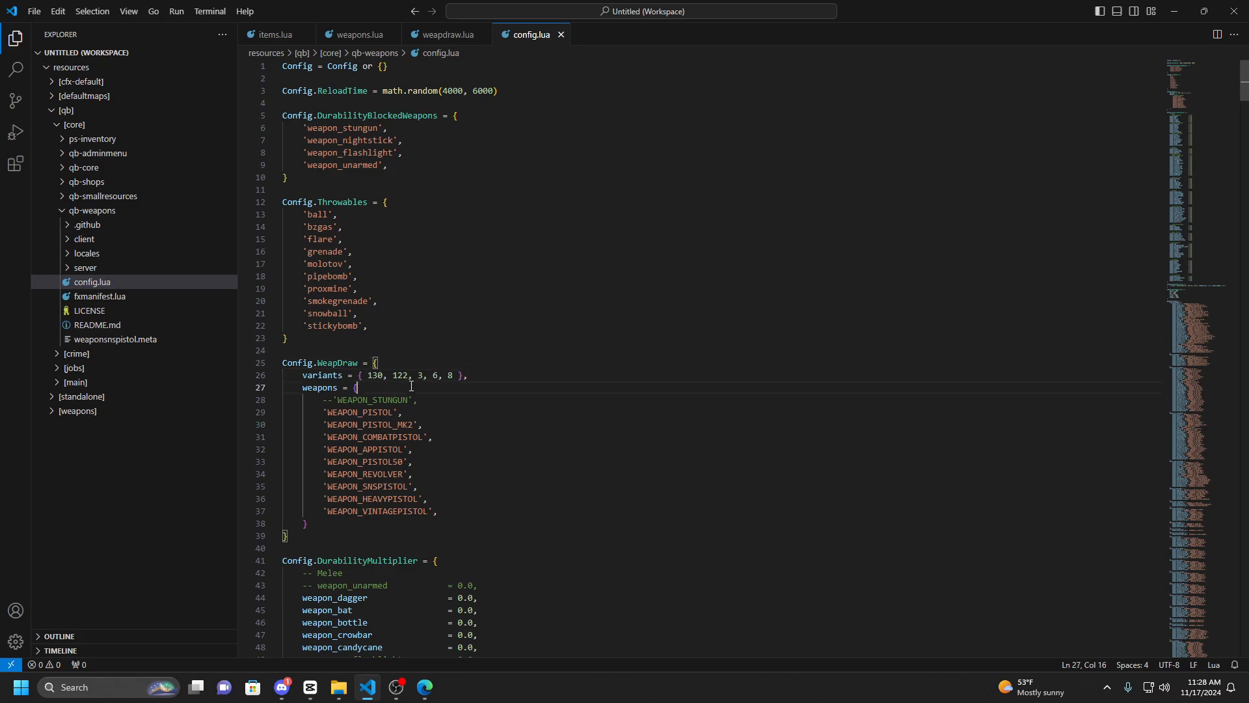
drag(474, 378, 358, 377)
click(476, 379)
drag(303, 376, 477, 376)
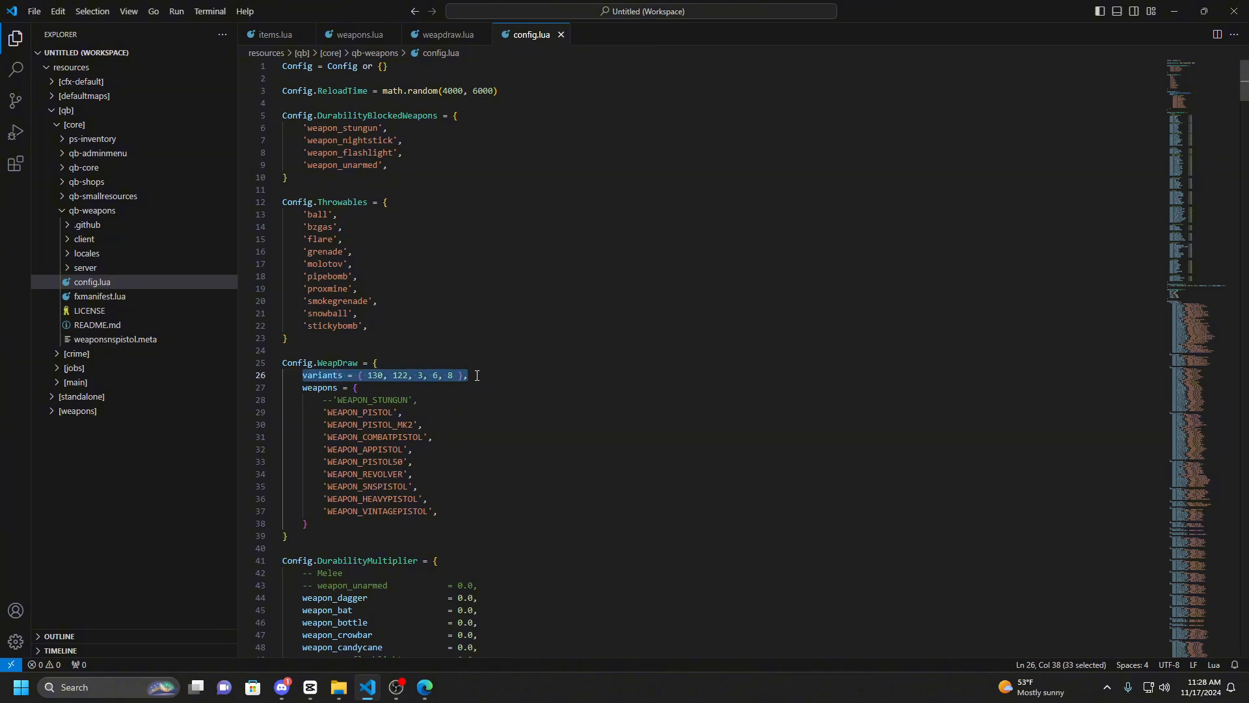
drag(303, 388, 337, 521)
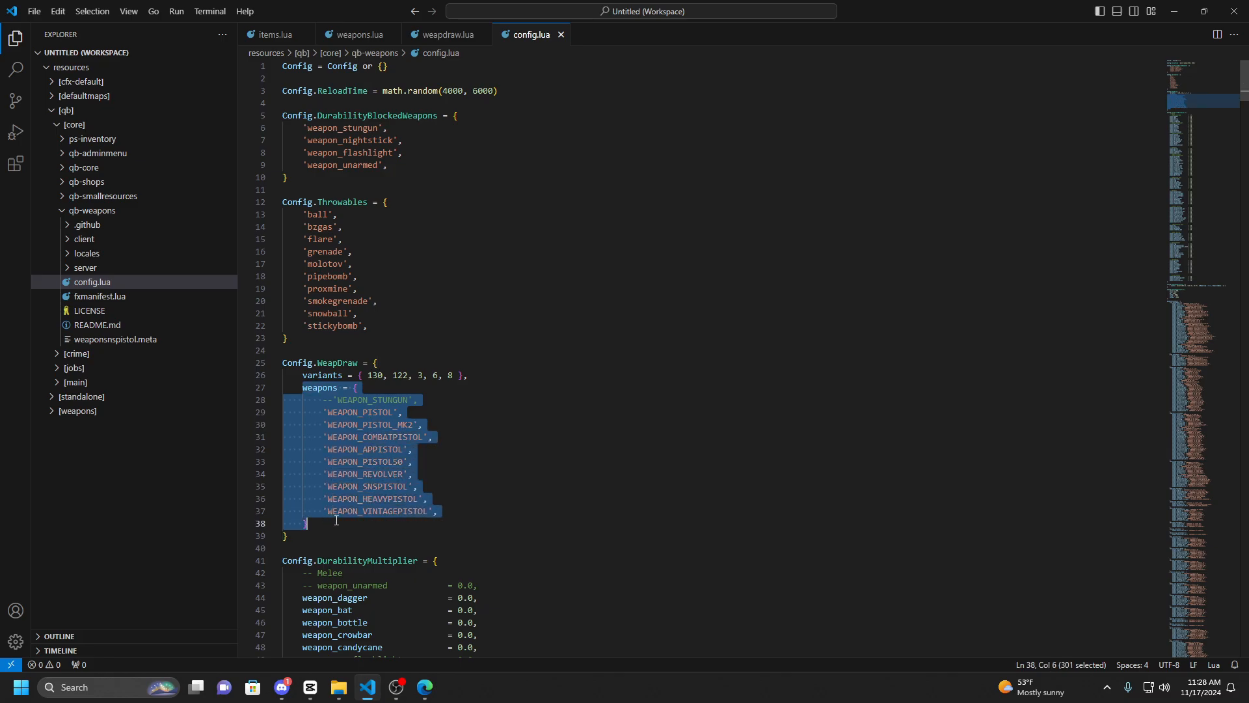
Add the entry 'WEAPON_GLOCK17', on a new line after 'WEAPON_VINTAGEPISTOL' in the Config.WeapDraw weapons list.
click(462, 512)
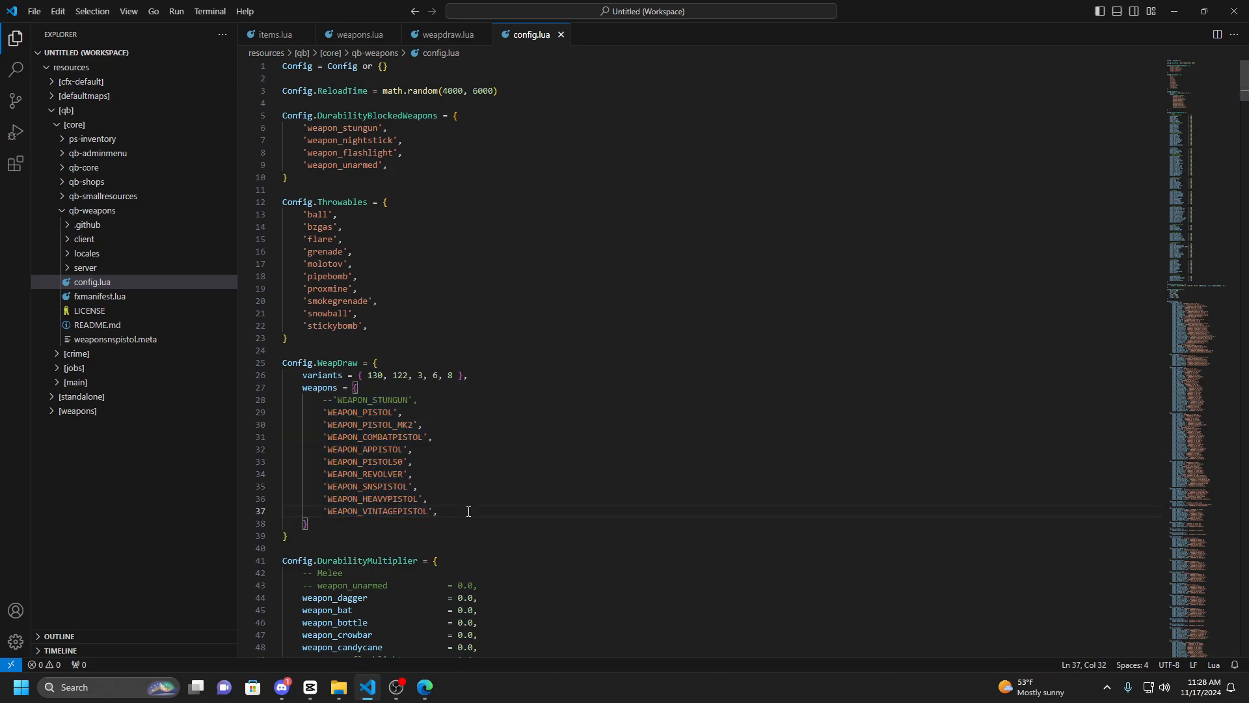
key(Return)
text(')
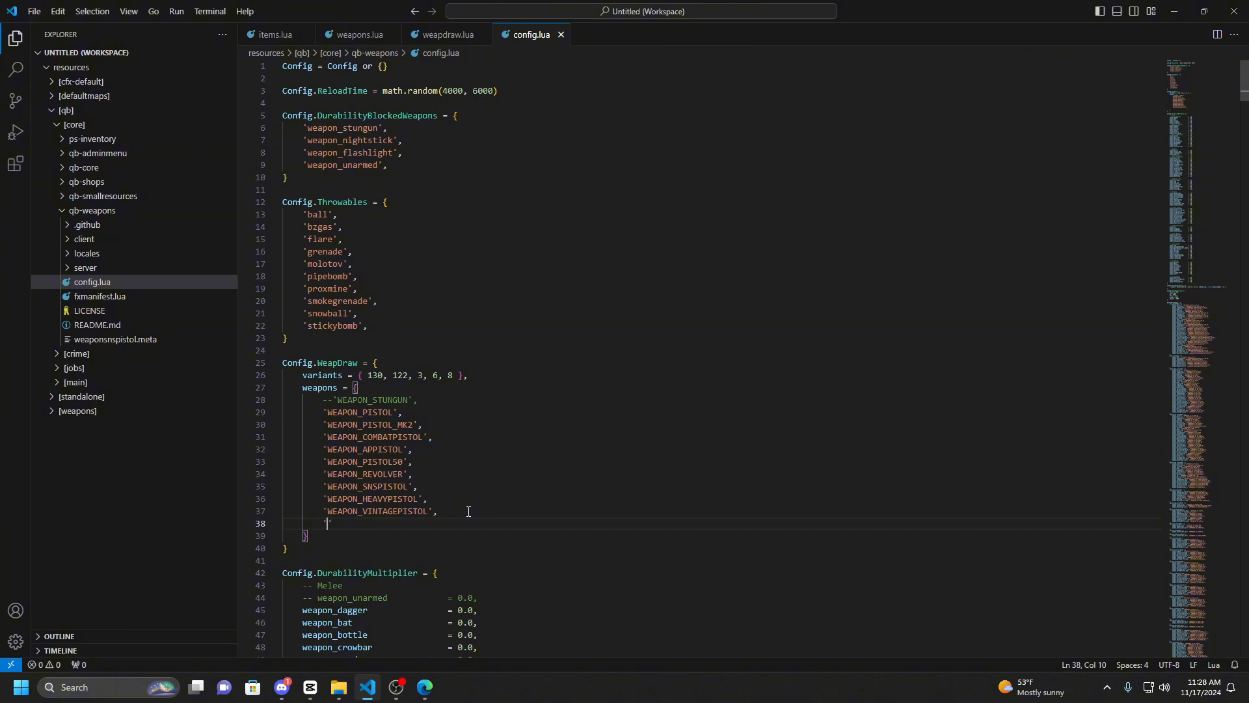
text(WEAPON_GLOCK17',)
Add the comment "-- Custom weapons --" below a blank line after weapon_fertilizercan, at the end of the Config.DurabilityMultiplier table.
scroll(398, 484, down, 6)
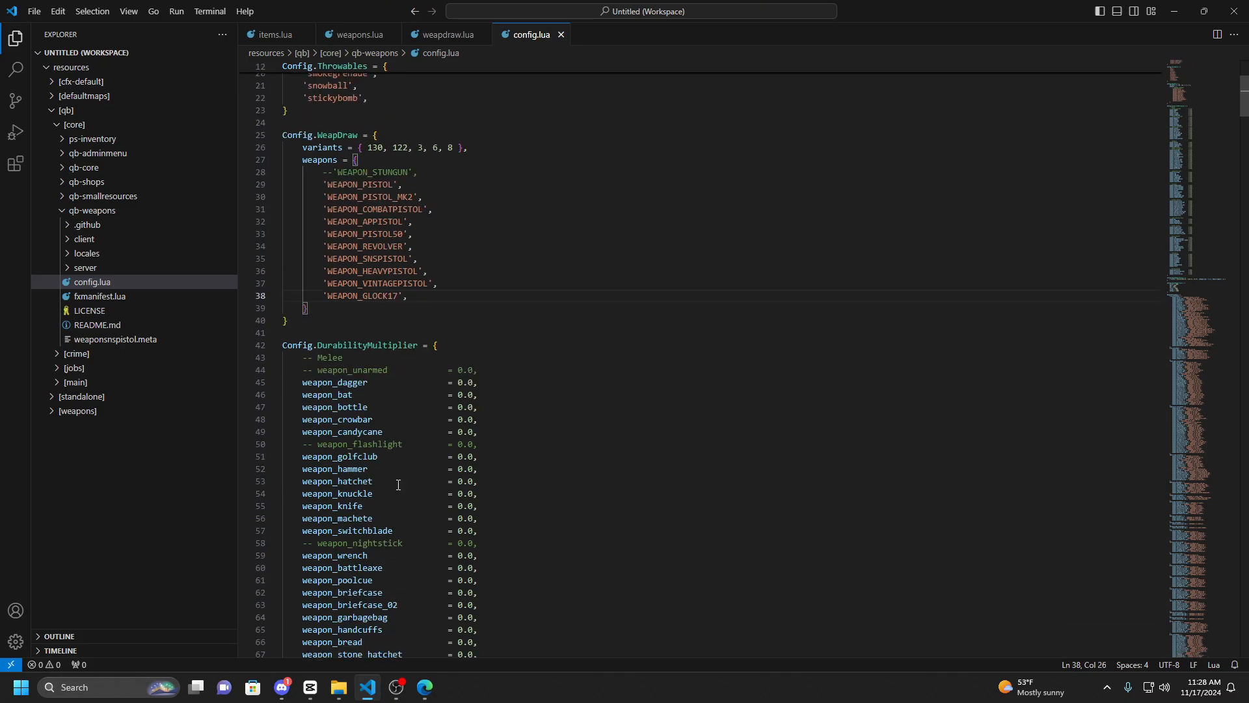
double_click(319, 344)
click(448, 346)
scroll(487, 386, down, 6)
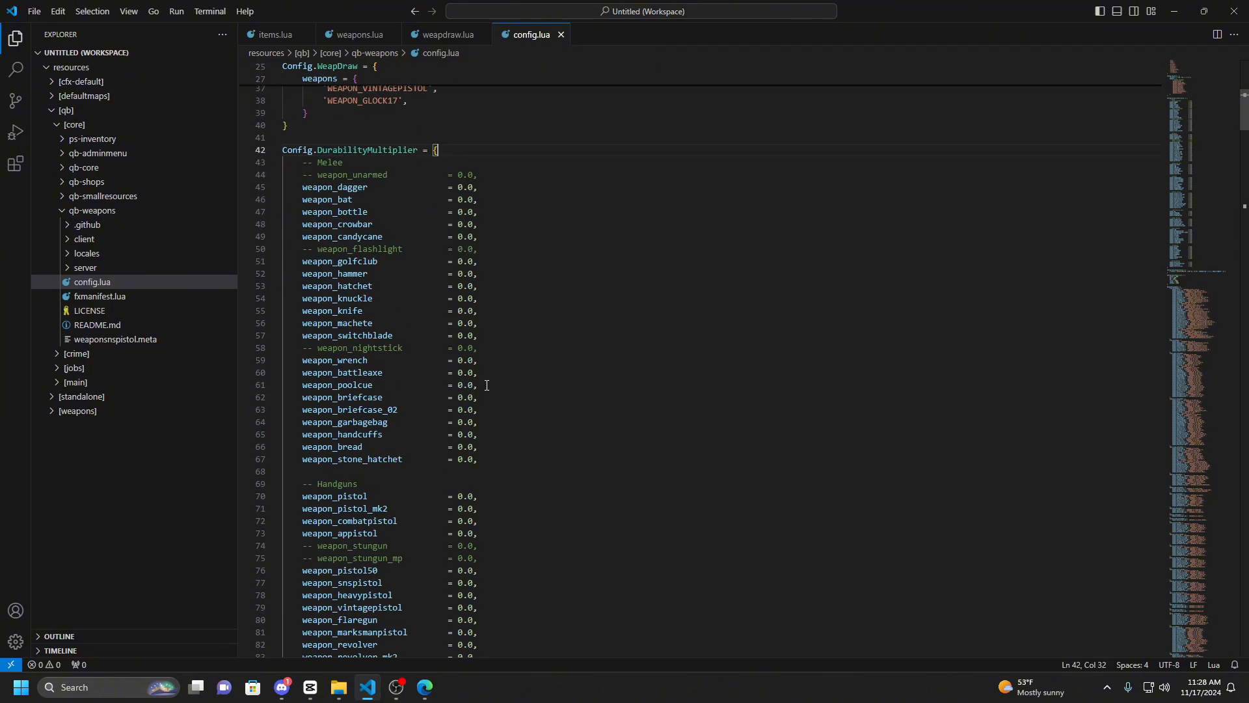
scroll(487, 385, down, 11)
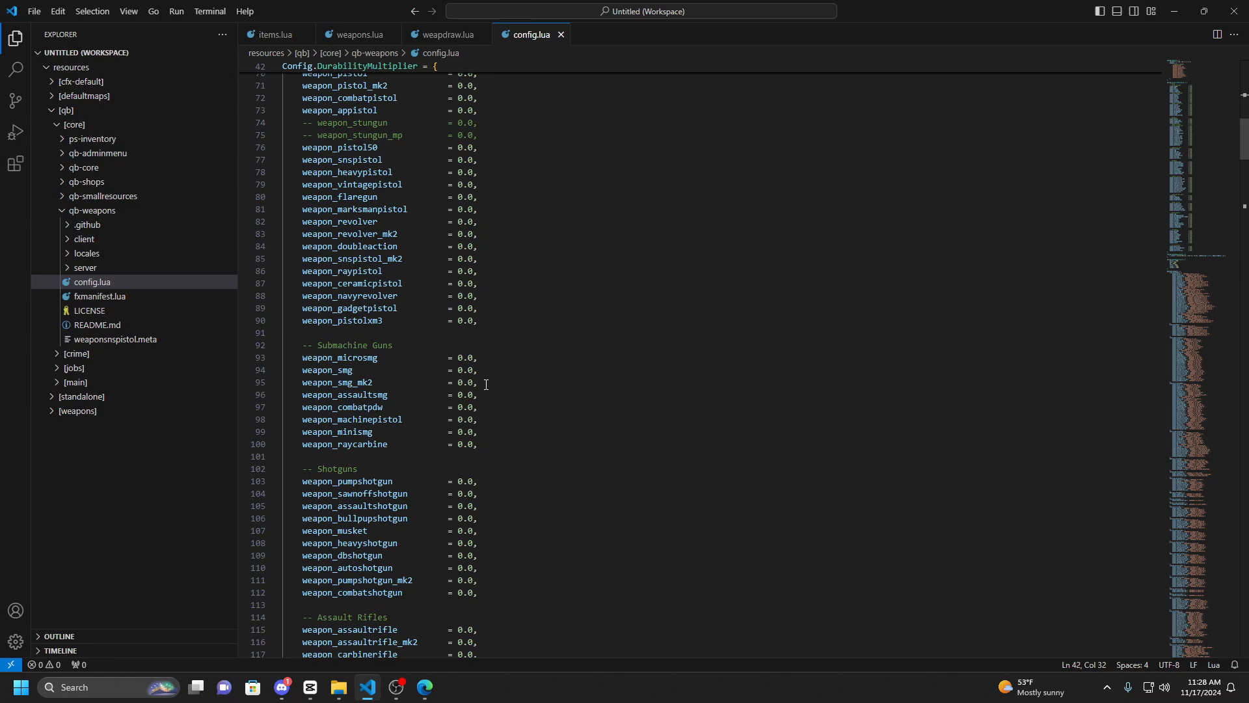
scroll(486, 383, down, 20)
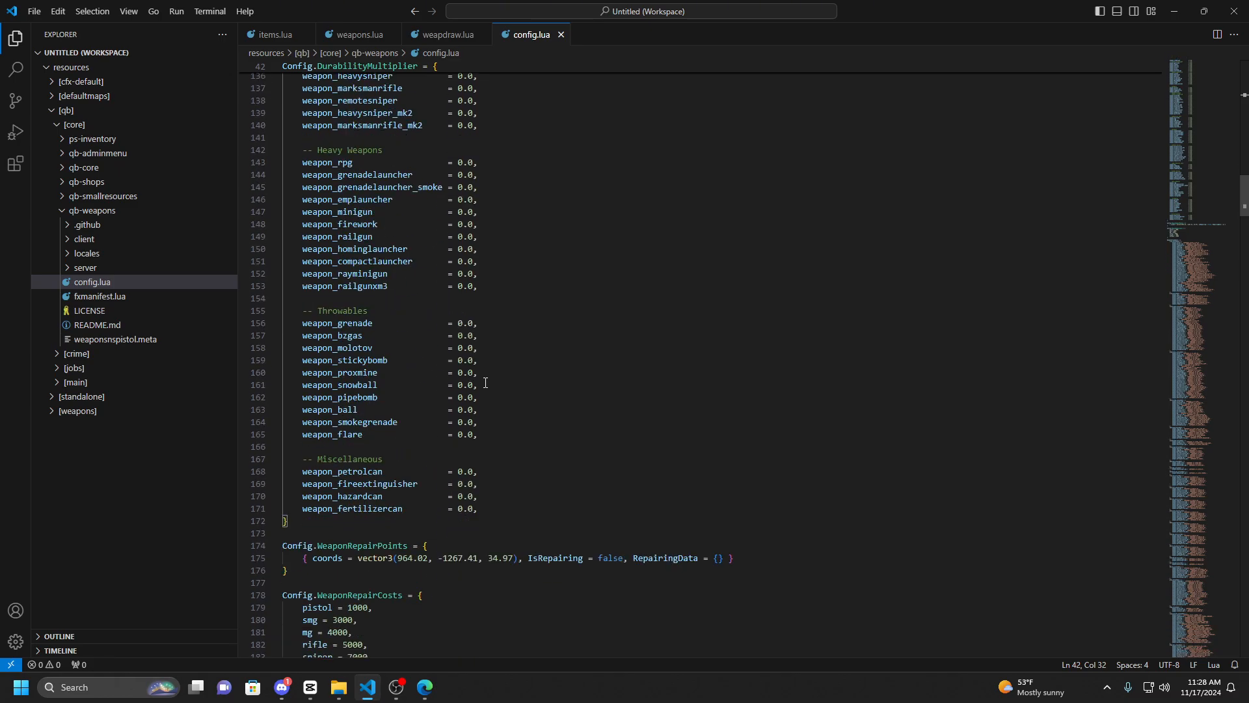
click(489, 444)
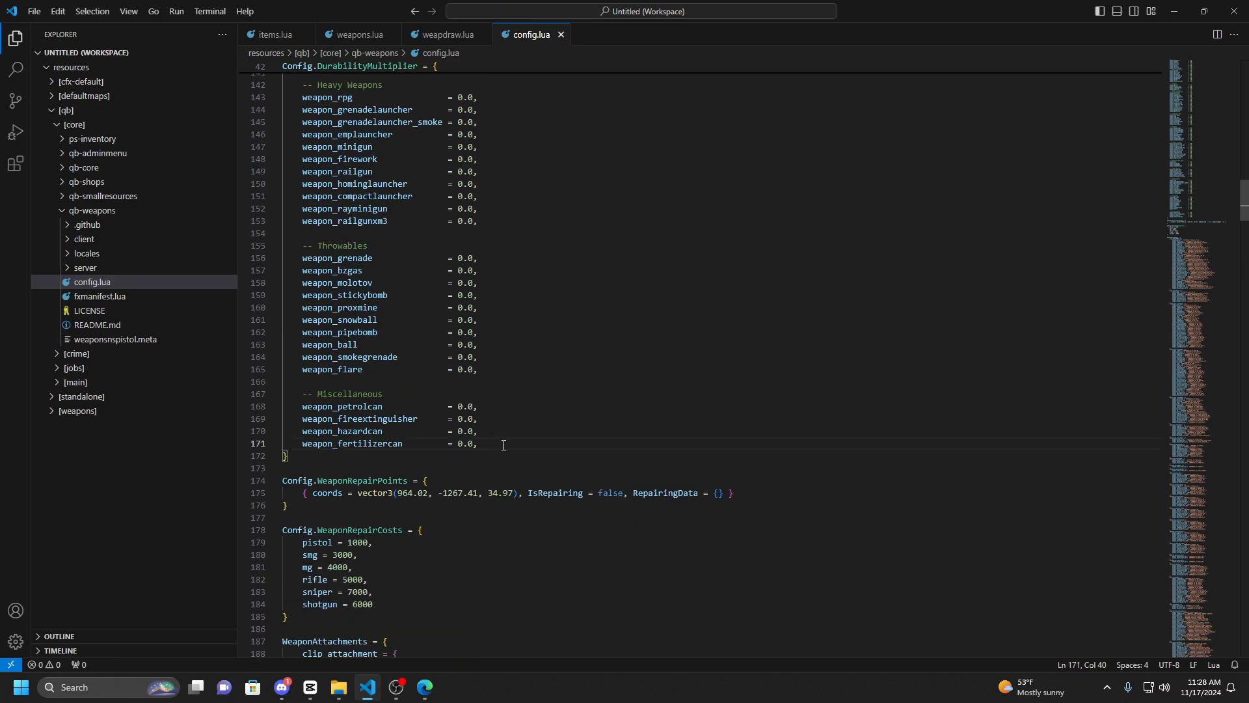
key(Return)
key(Return)
text(--<>!-)
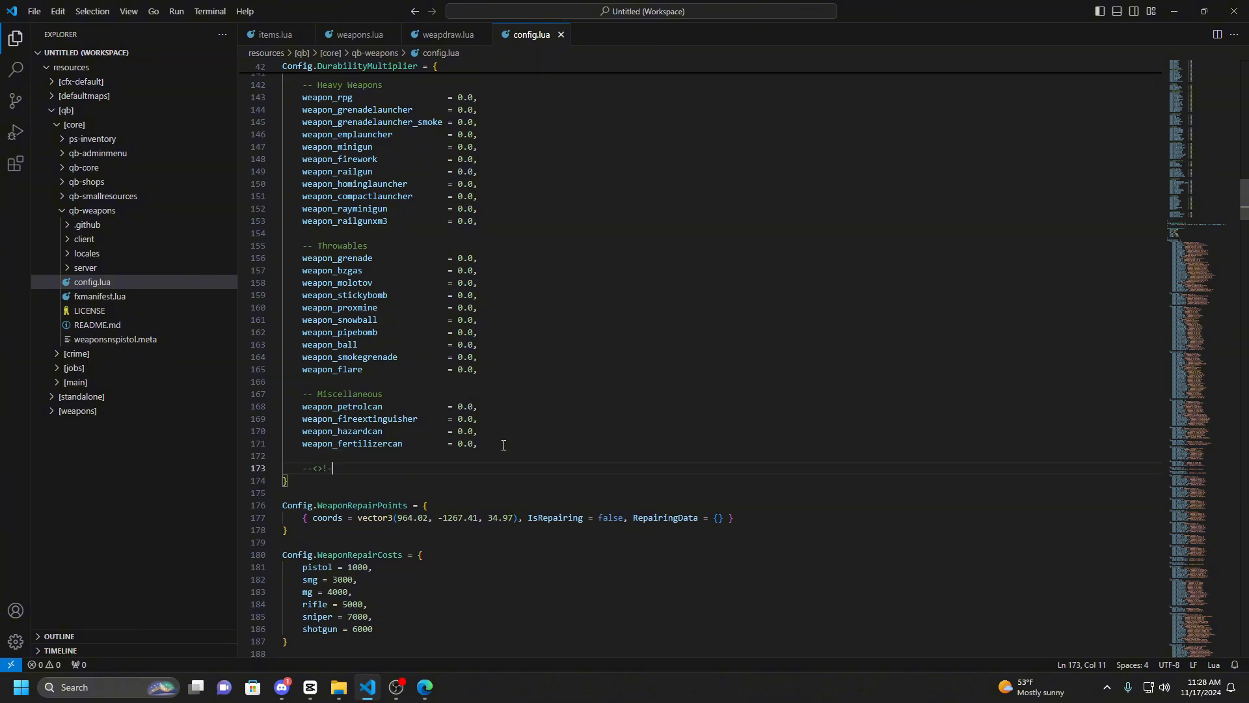
key(BackSpace)
key(BackSpace)
key(BackSpace)
key(BackSpace)
text(Custom weapons --)
key(Return)
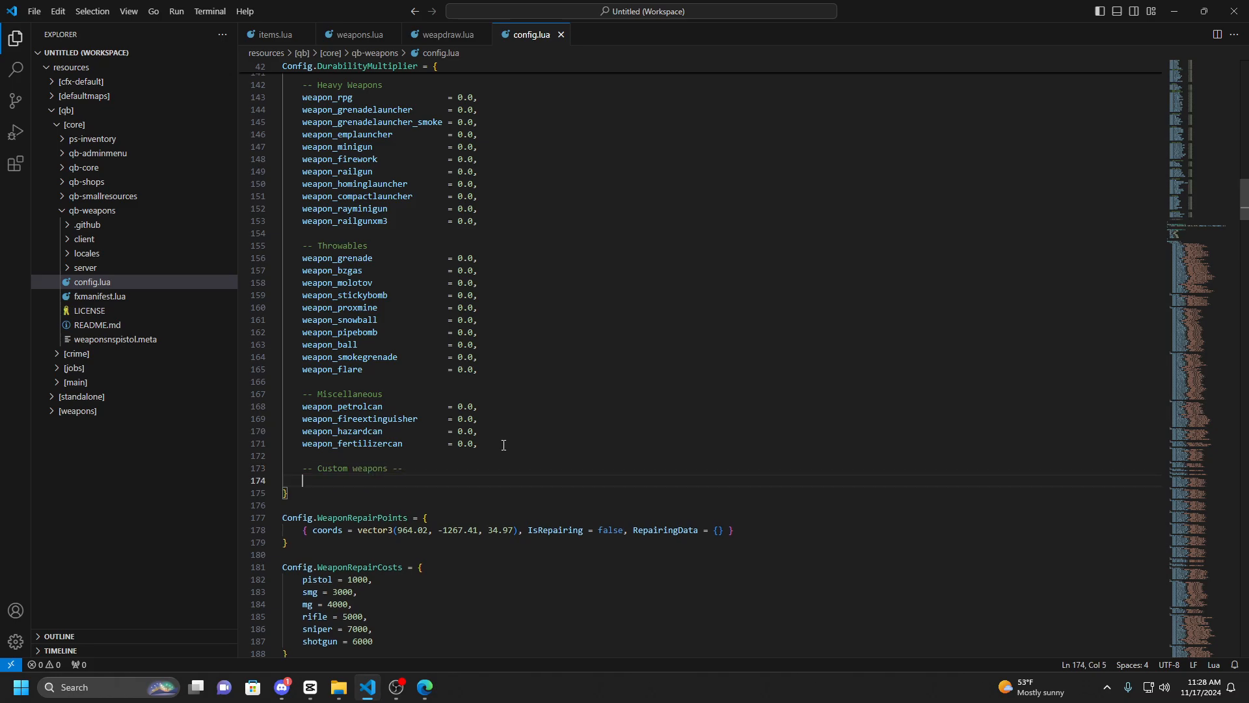
Add the durability entry weapon_glock17 = 0.15, under the Custom weapons comment.
text(w)
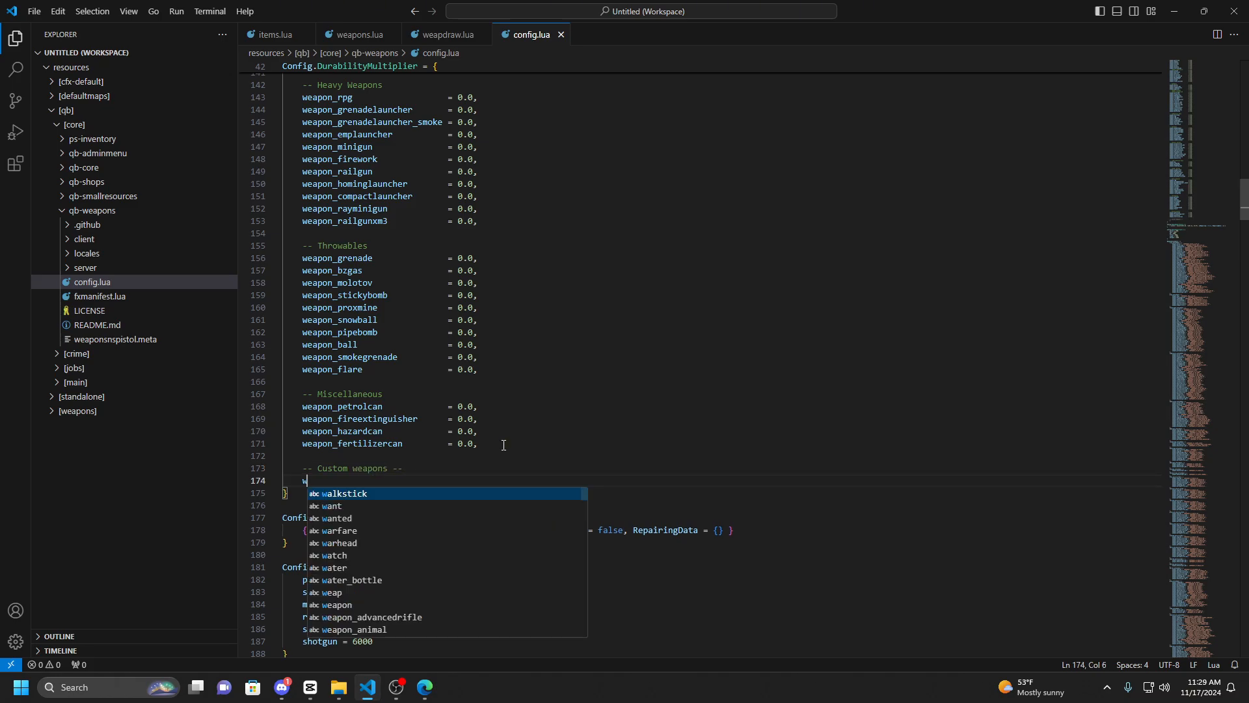
text(eapon_glock17)
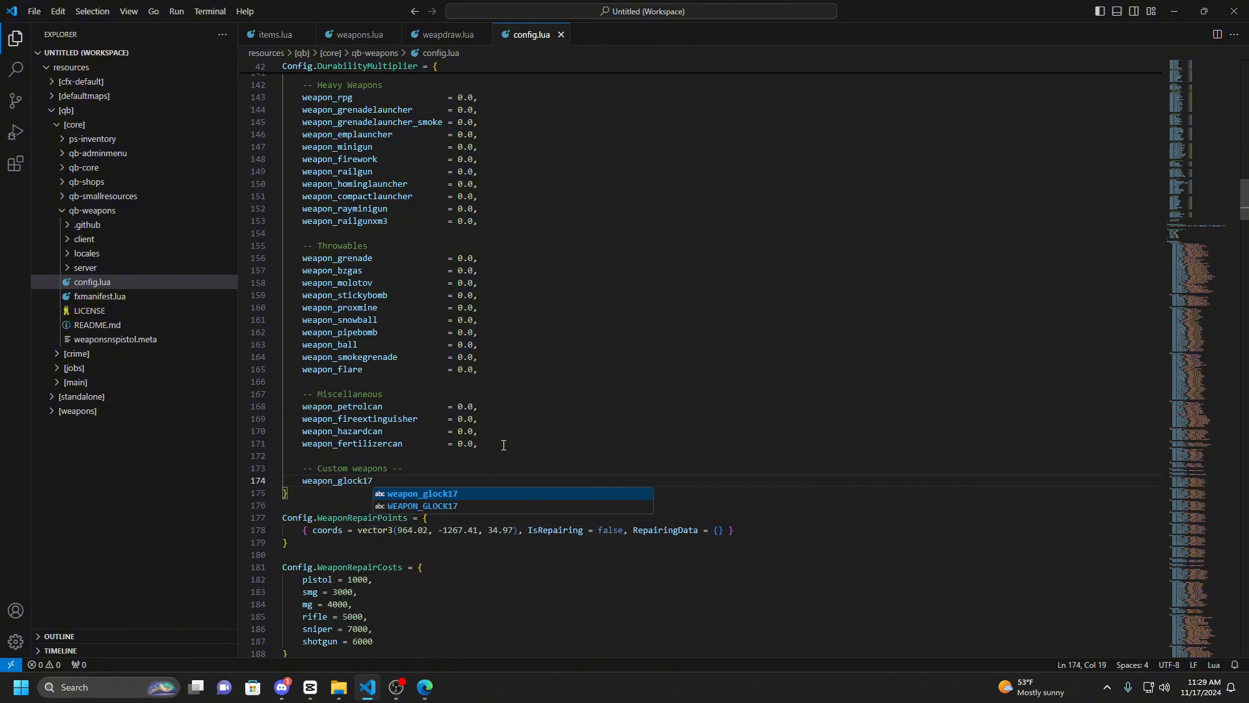
text( = )
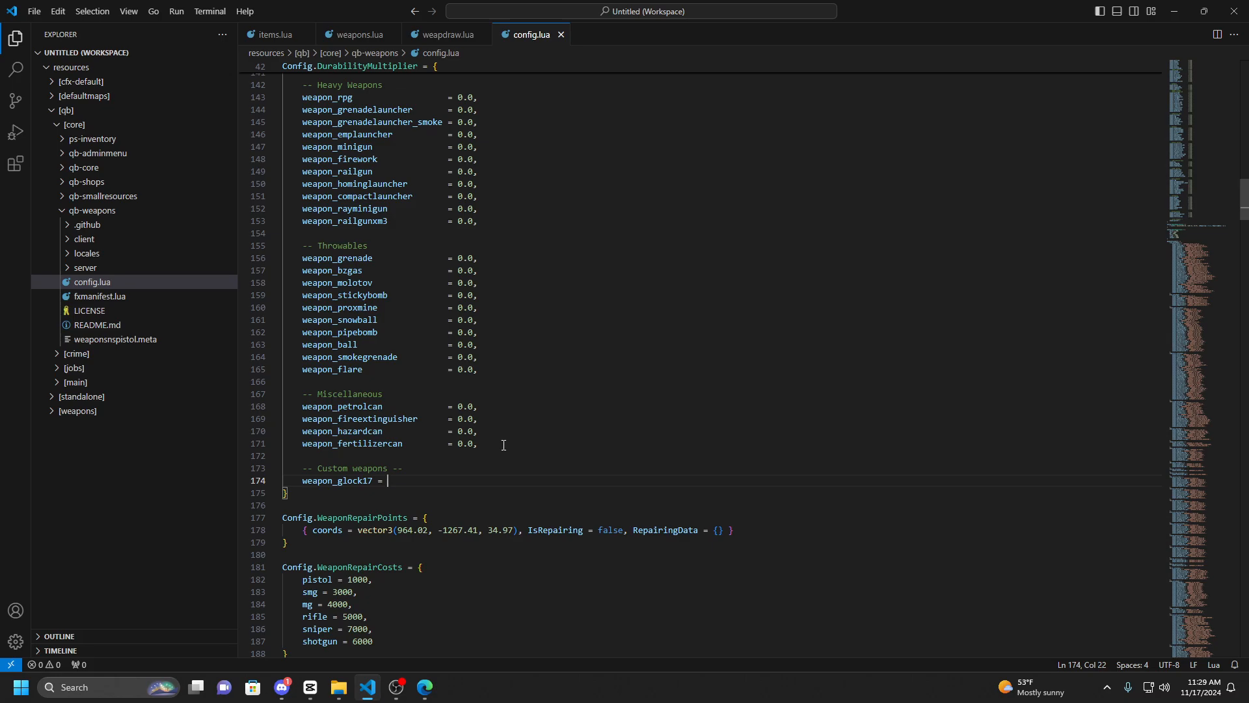
text(0.15,)
Review the durability multipliers of the other weapons in the Config.DurabilityMultiplier table.
scroll(503, 445, up, 16)
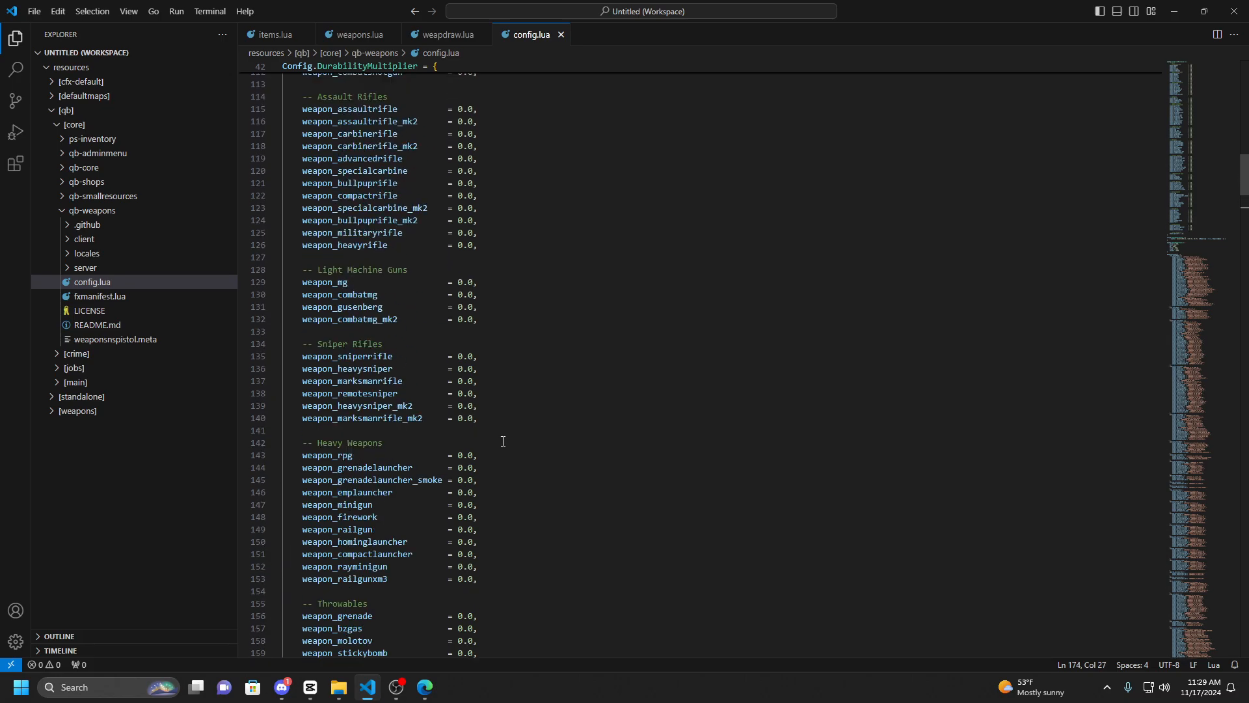
scroll(504, 436, up, 13)
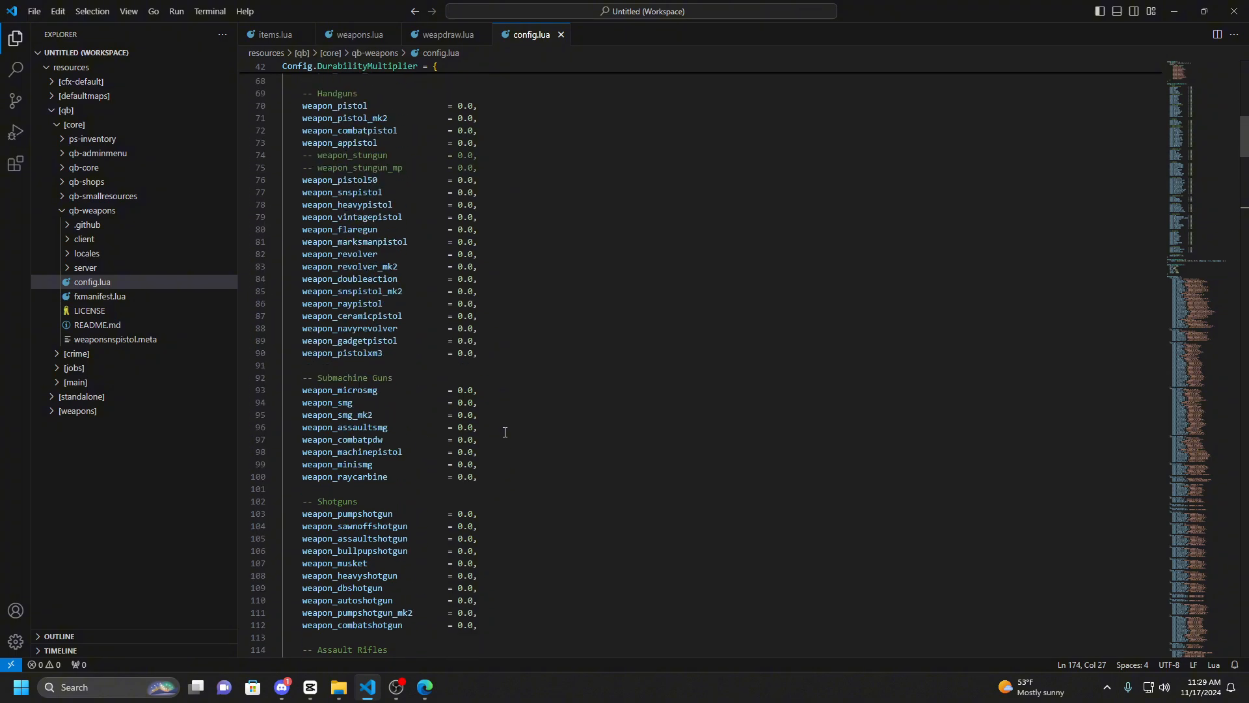
scroll(505, 430, up, 5)
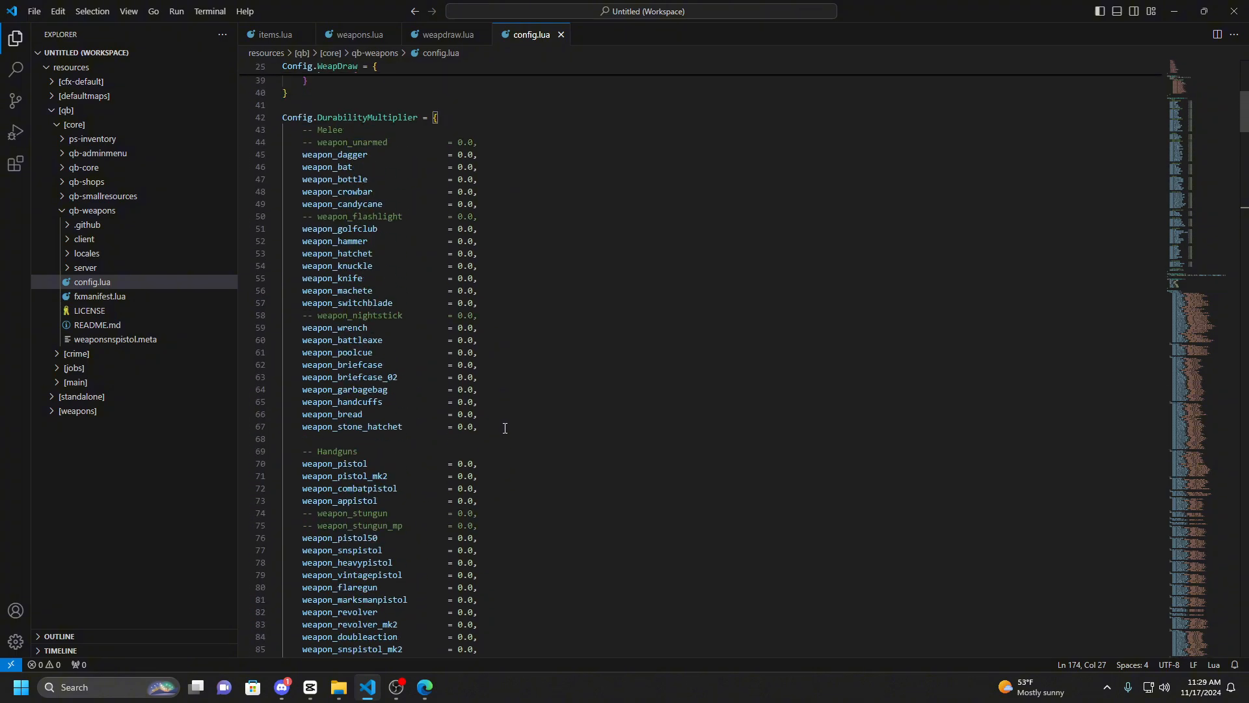
scroll(505, 428, up, 2)
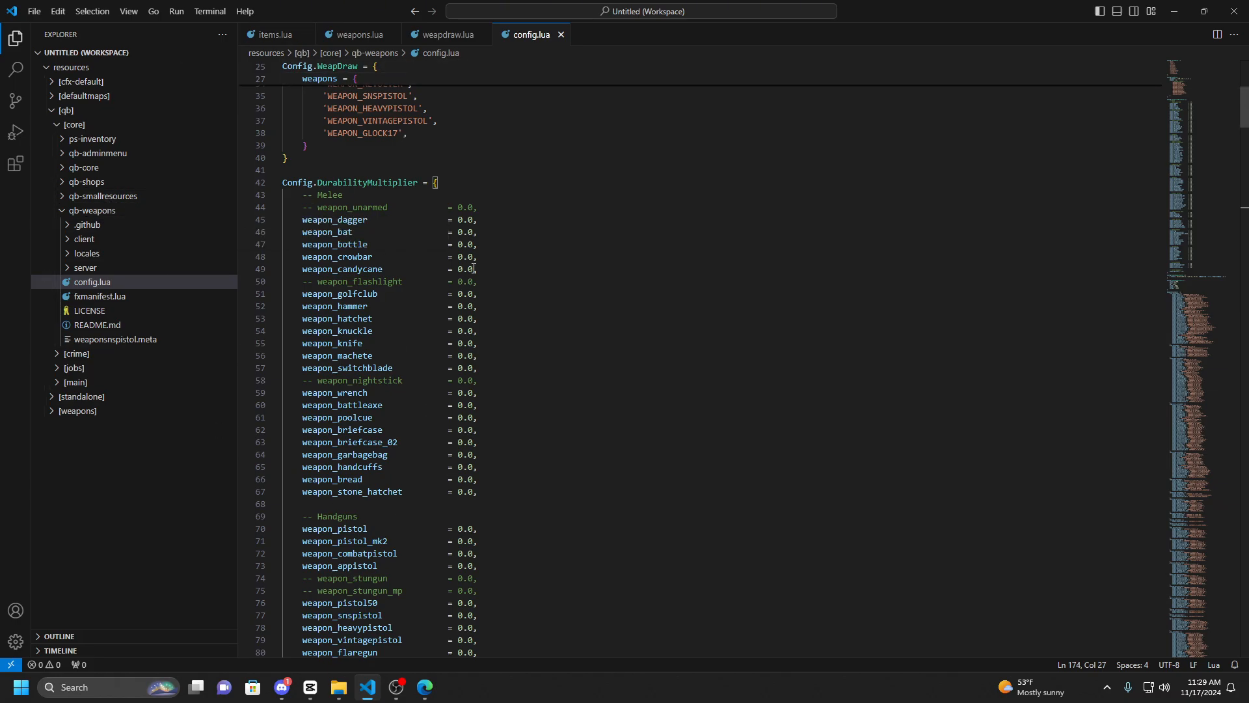
scroll(487, 268, down, 7)
scroll(486, 268, down, 6)
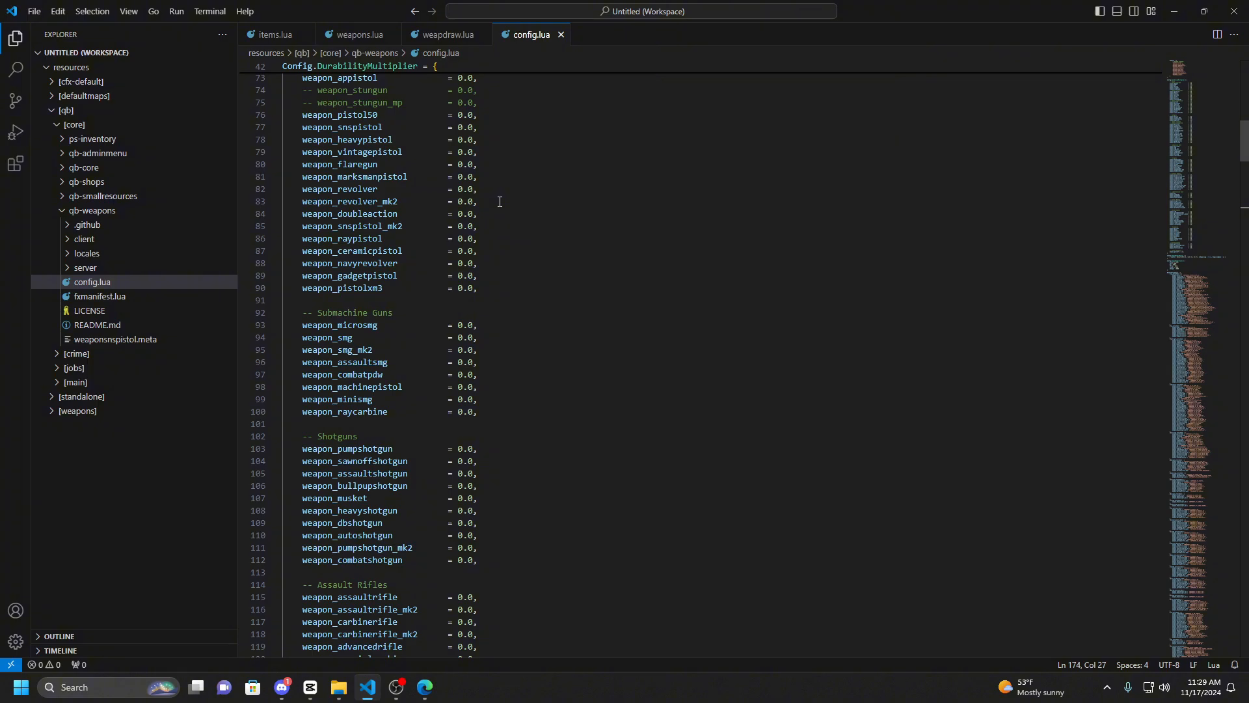
Switch to File Explorer, check the components folder inside the Glock-17 meta folder, and return to the code editor.
click(338, 687)
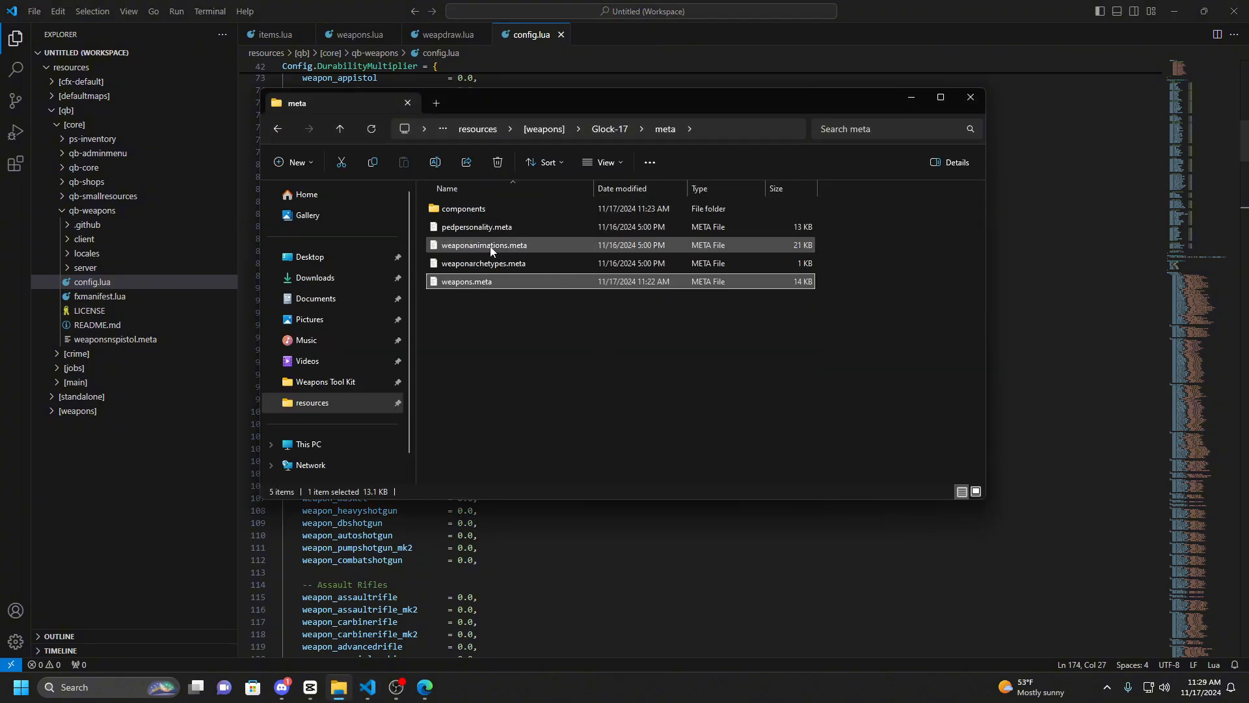
double_click(460, 209)
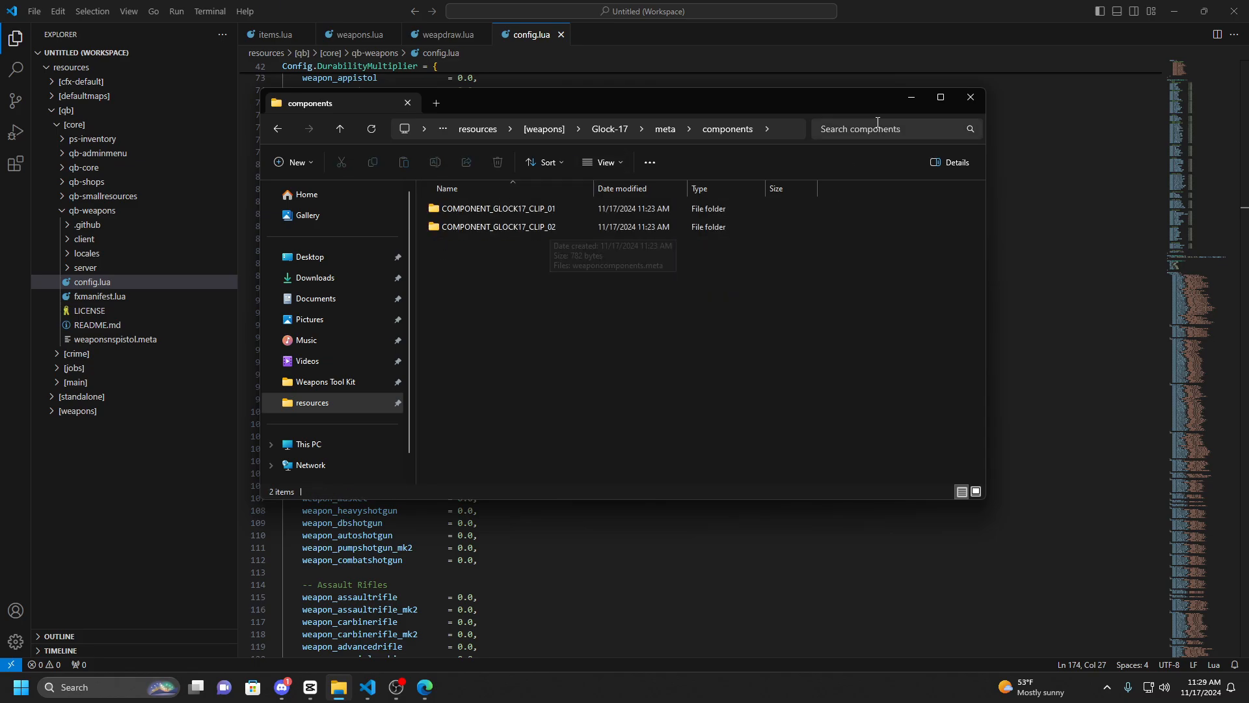
click(911, 98)
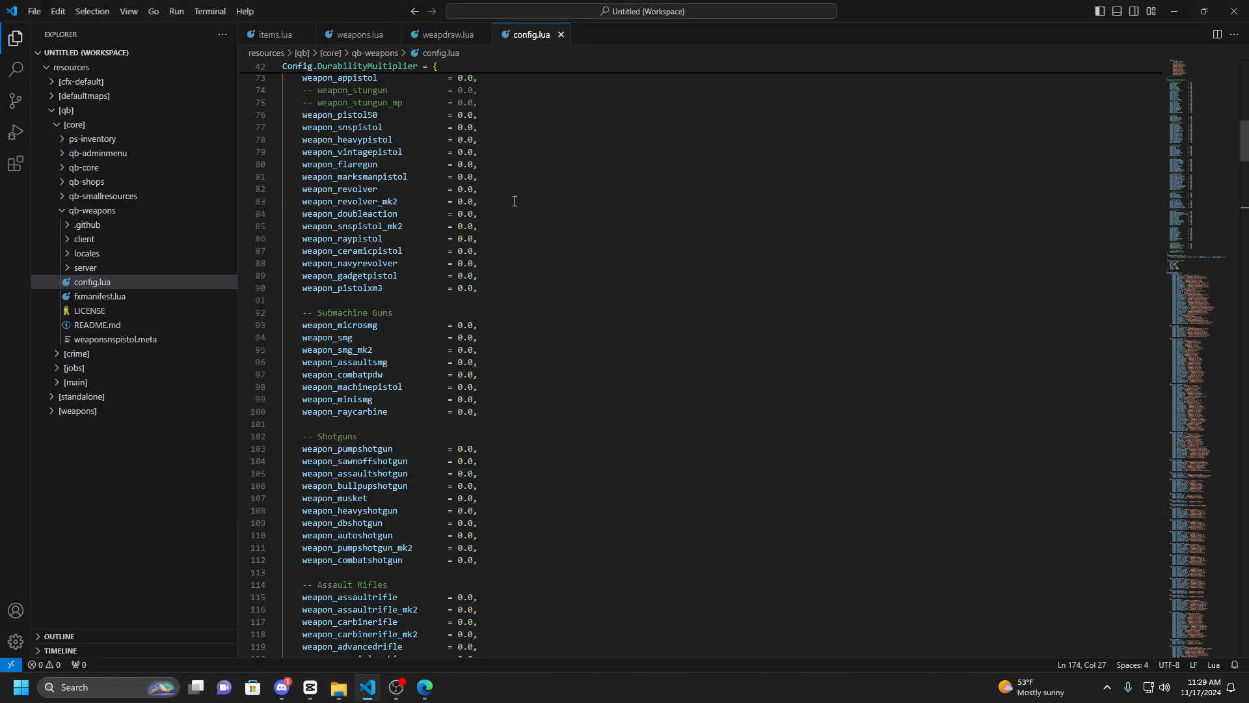
Examine the Weapon Attachments section of the qb-core items.lua, especially the clip_attachment and drum_attachment item names.
click(275, 35)
scroll(372, 280, down, 20)
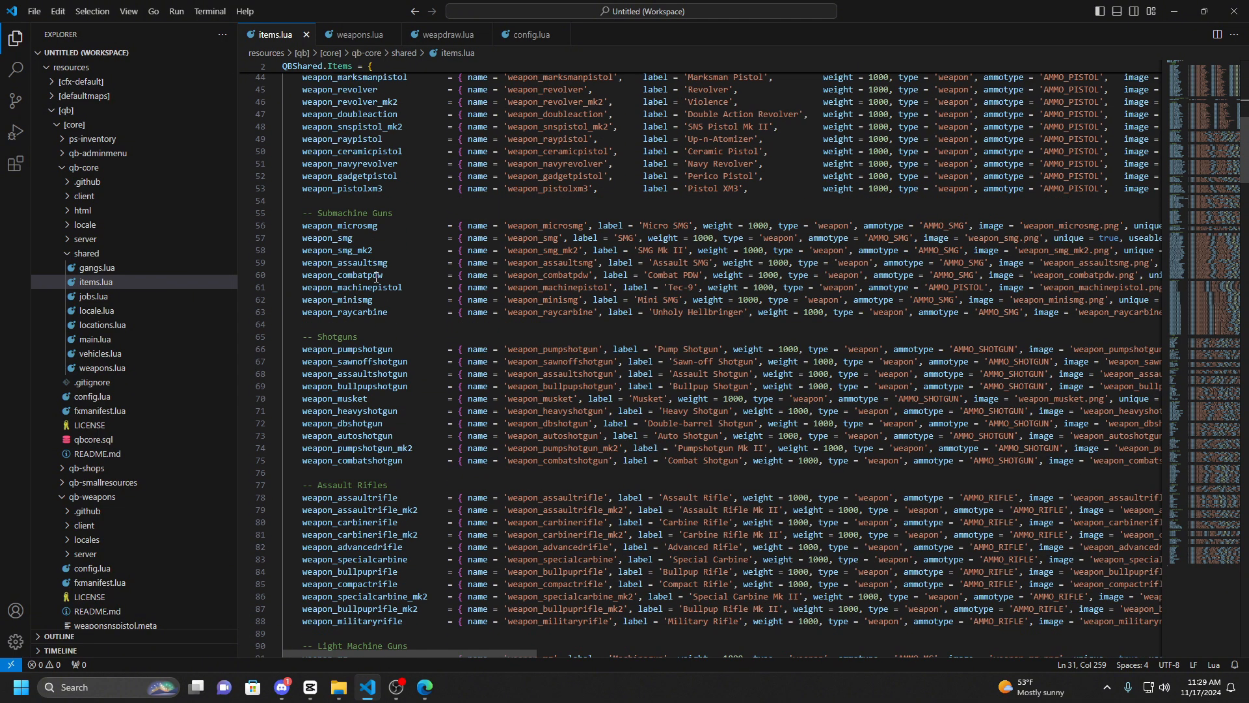
scroll(376, 277, down, 11)
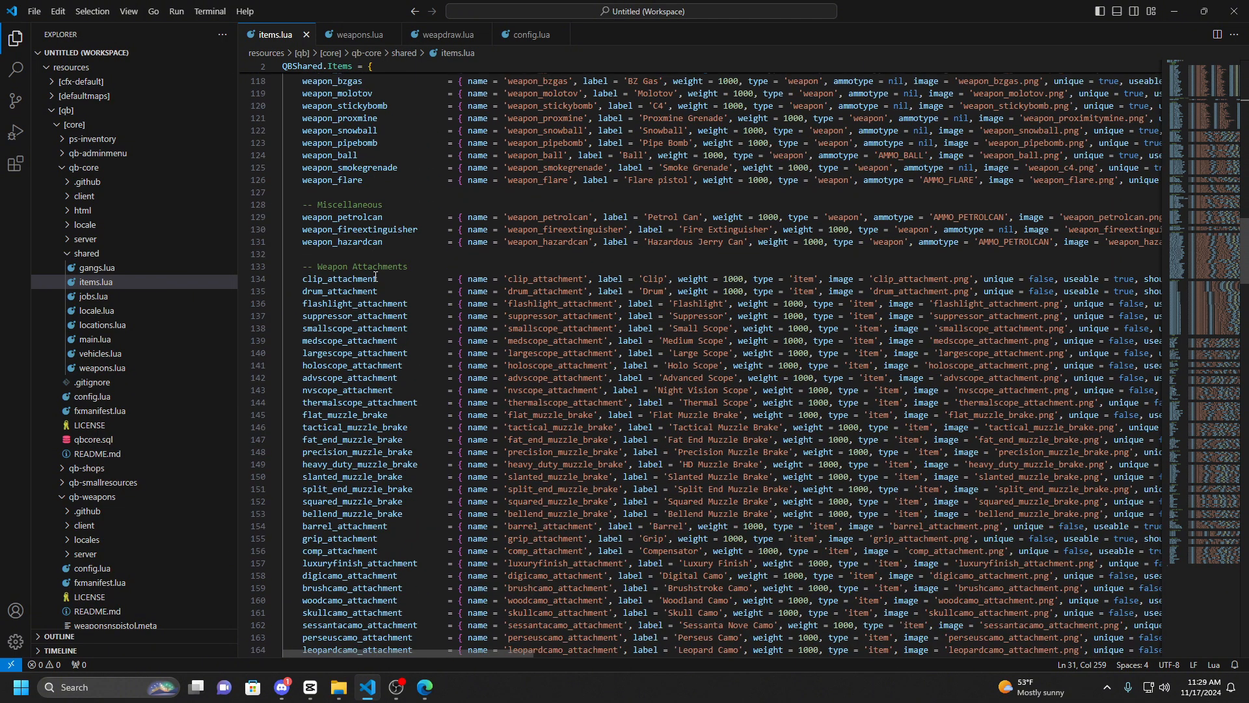
drag(303, 280, 303, 292)
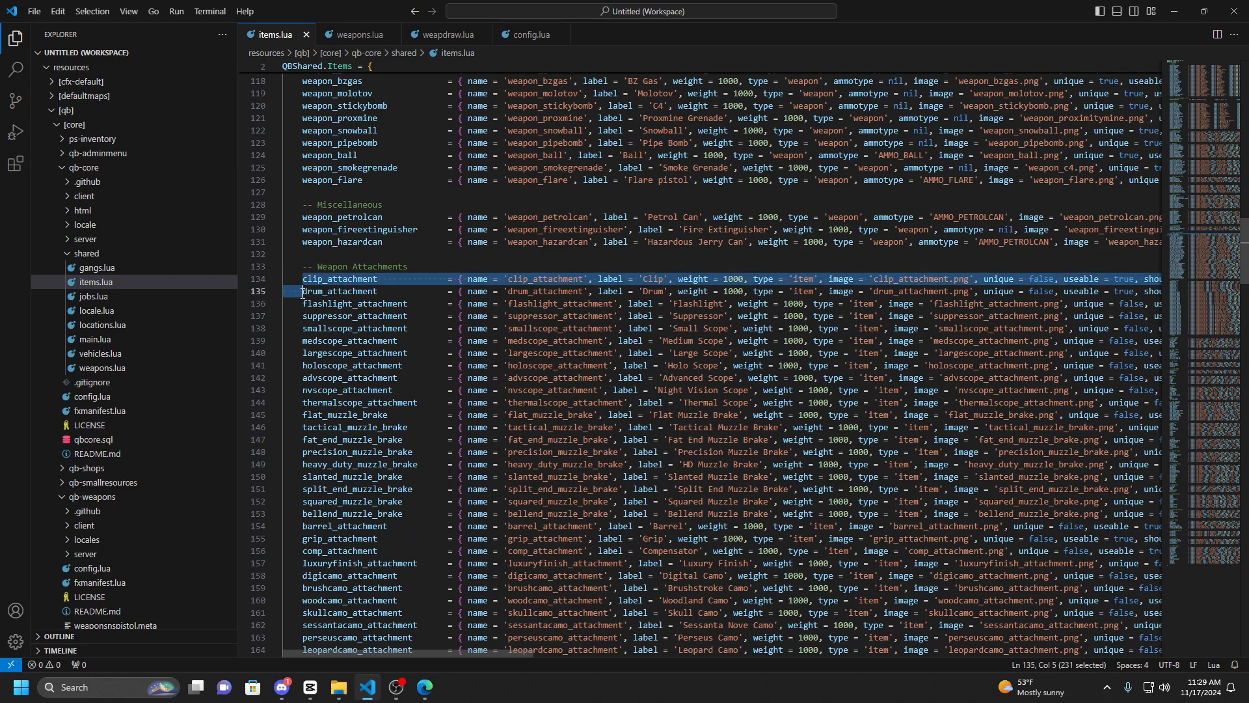
double_click(335, 279)
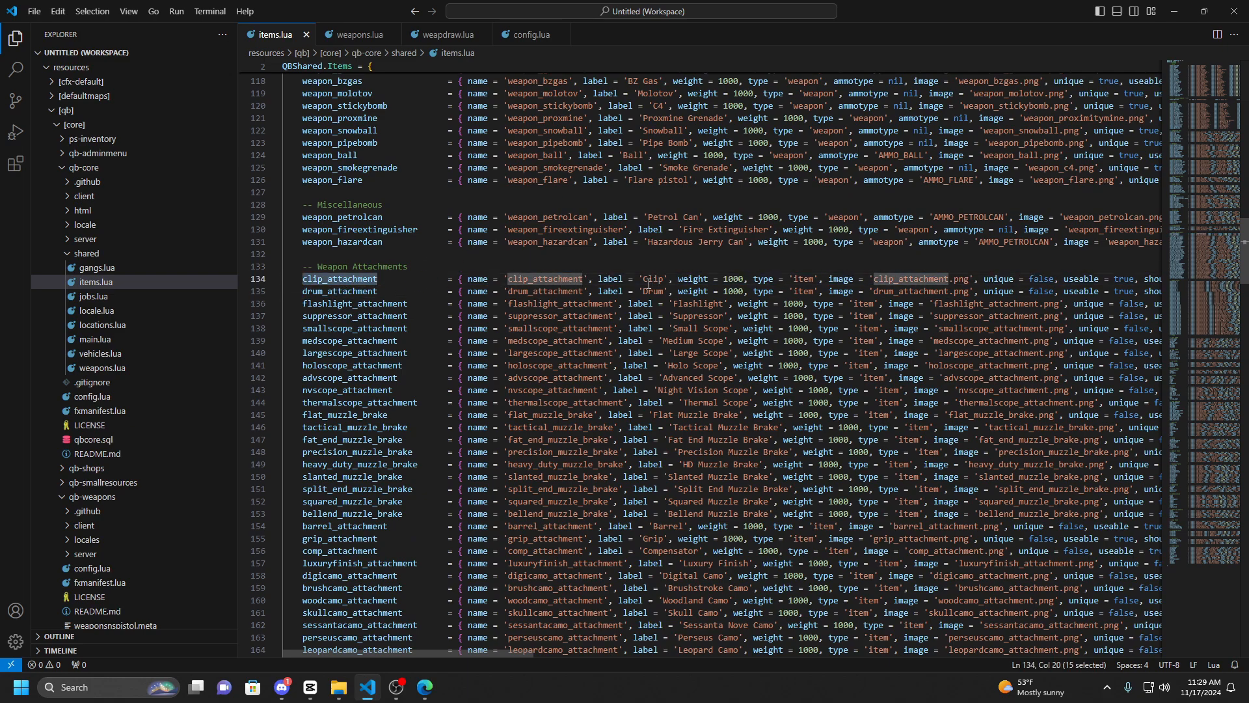
click(383, 283)
double_click(375, 290)
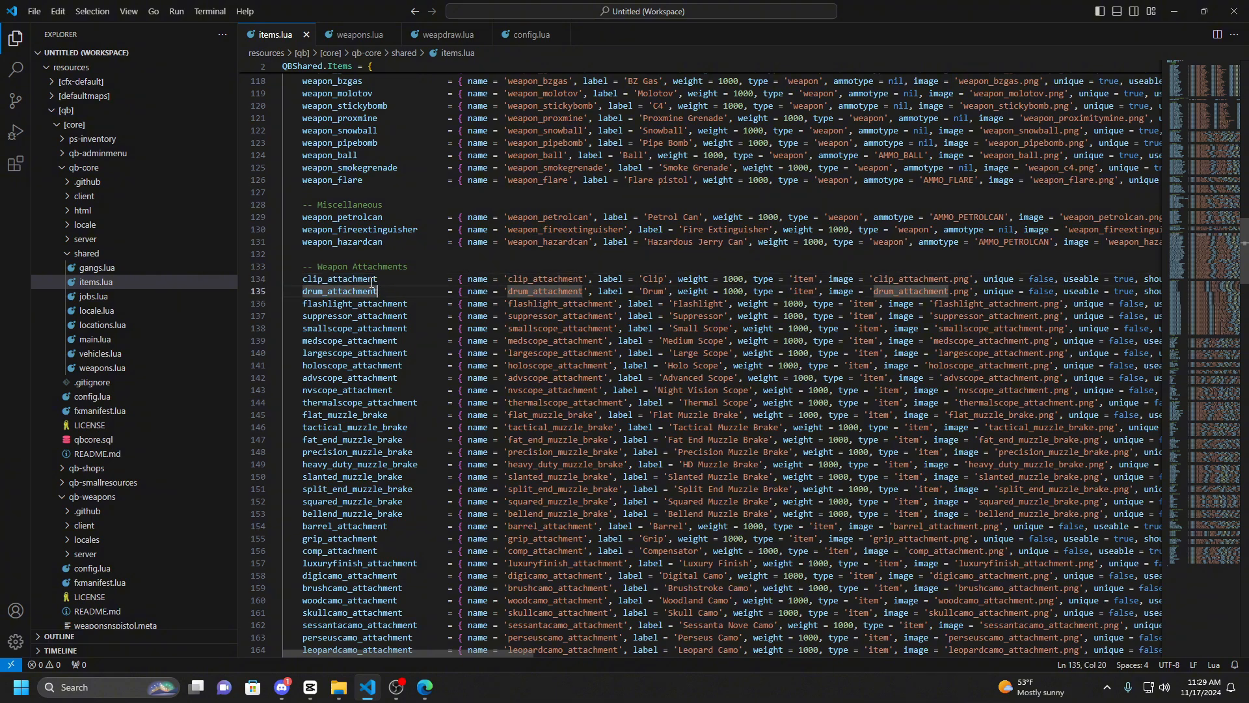
double_click(375, 282)
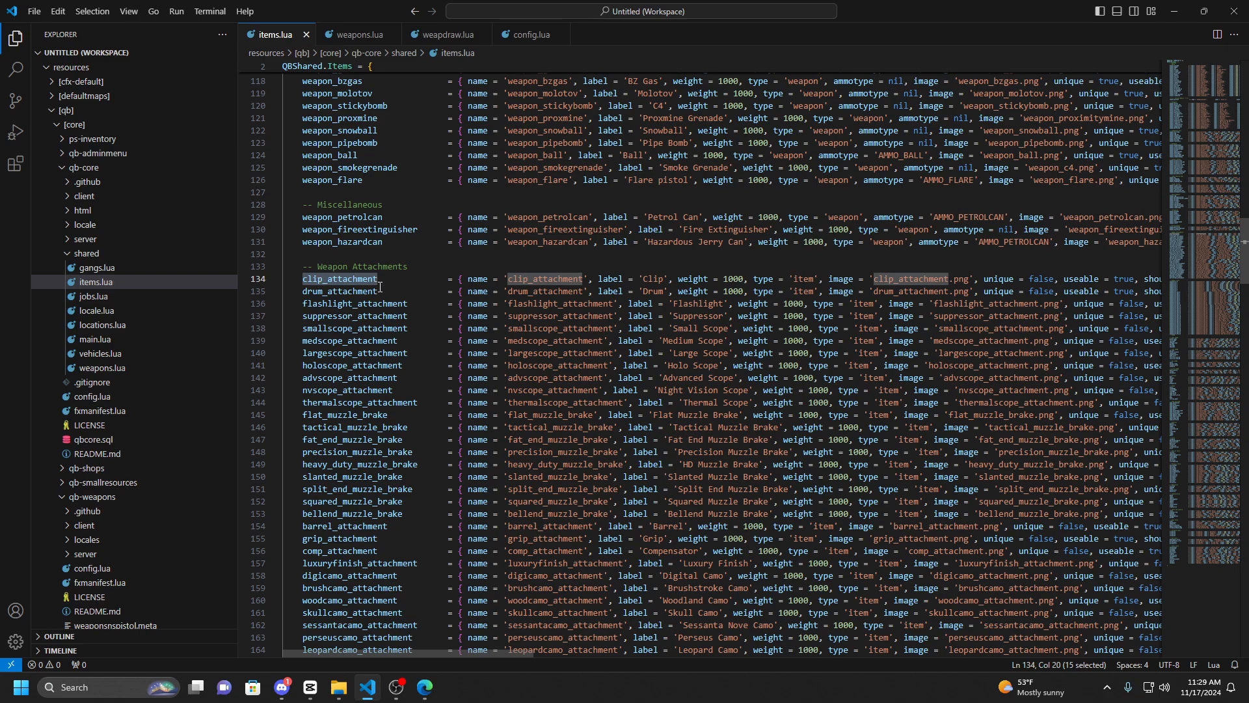
double_click(326, 291)
double_click(308, 283)
scroll(349, 286, down, 3)
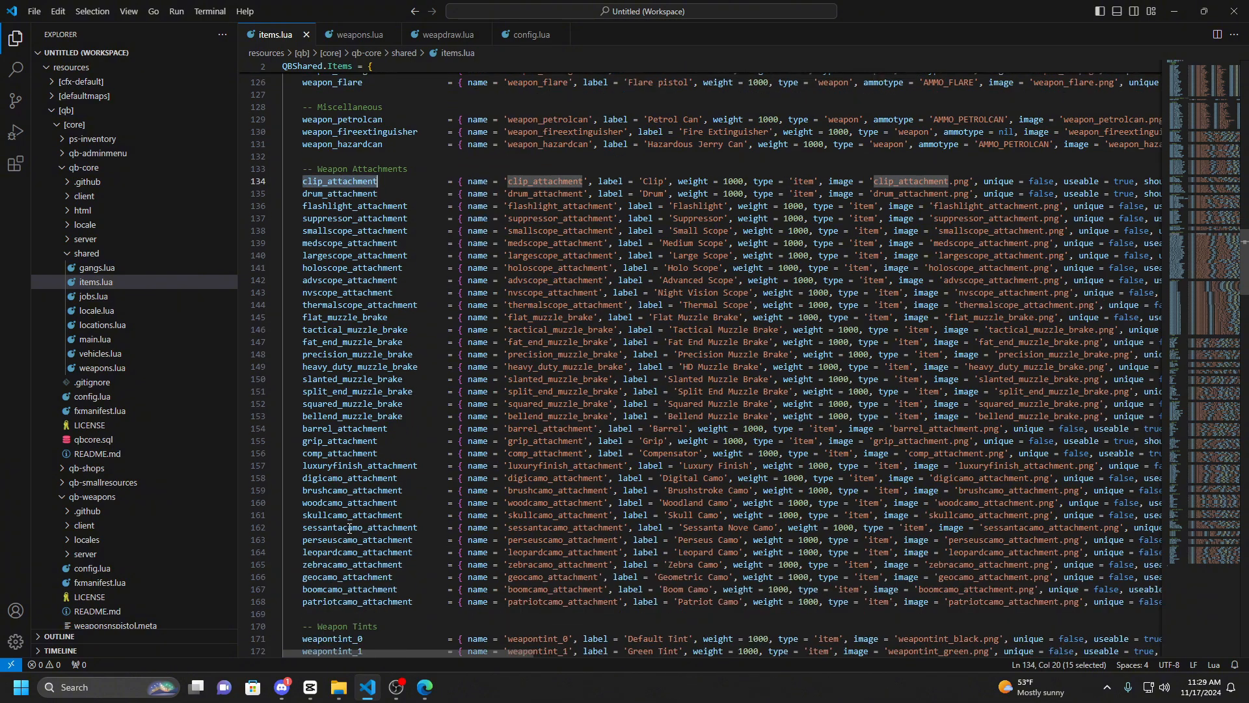
scroll(330, 216, up, 1)
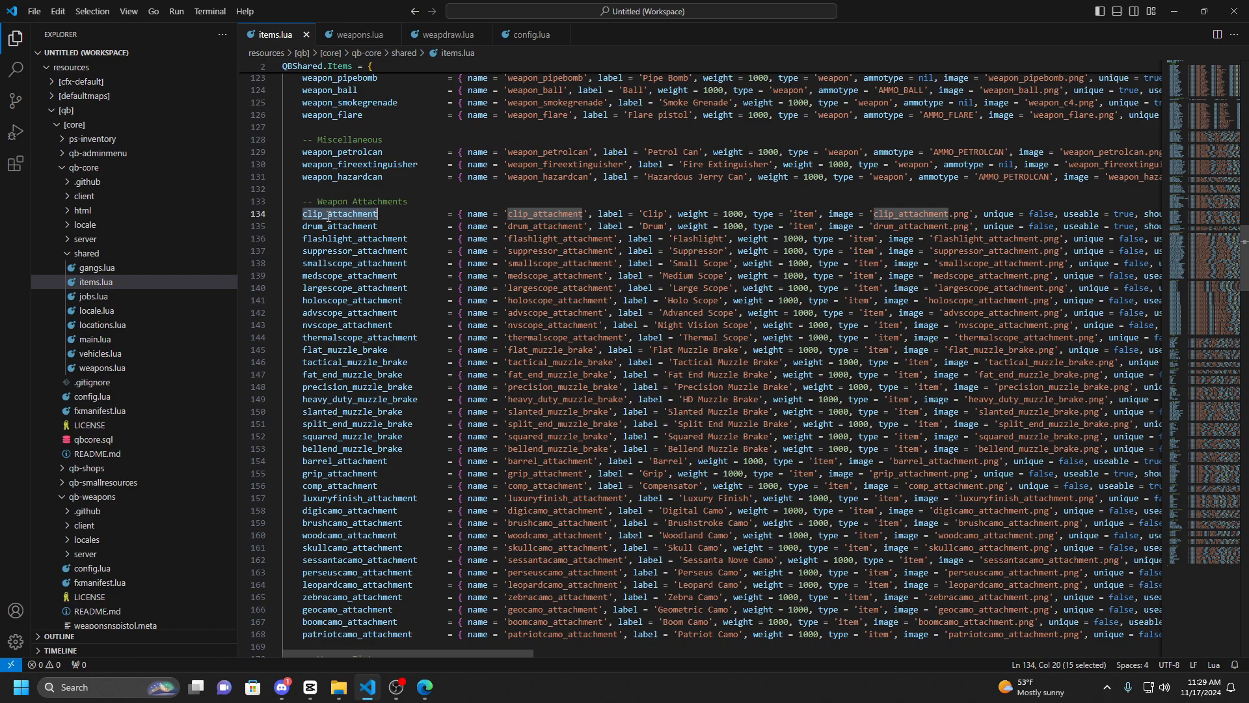
key(Escape)
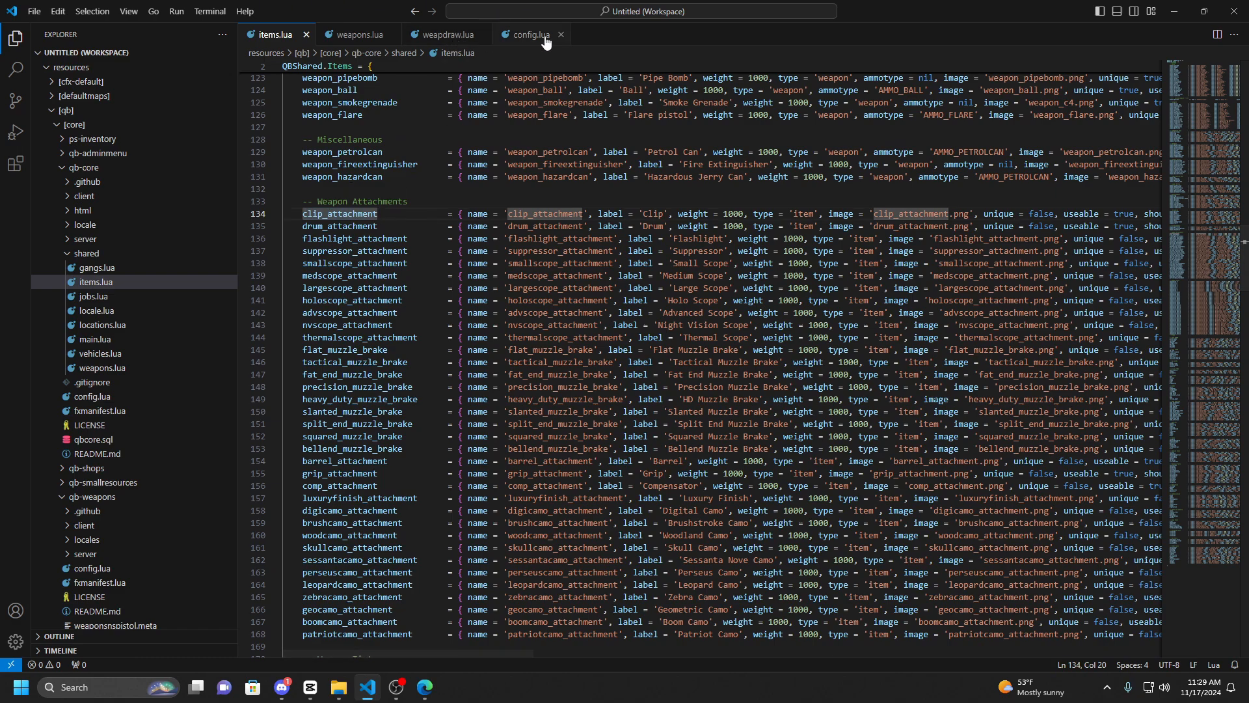
Return to the qb-weapons config.lua and add an empty entry weapon_glock17 = ``, at the end of WeaponAttachments' clip_attachment list.
click(531, 35)
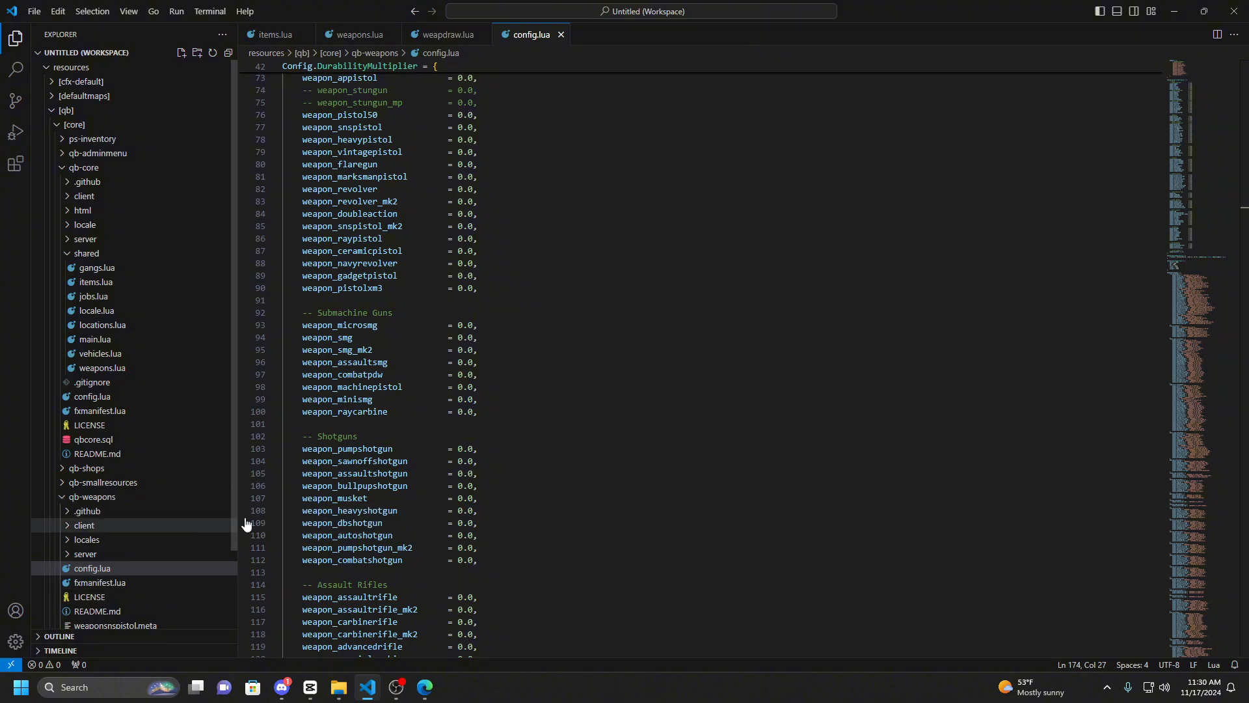
scroll(519, 446, down, 20)
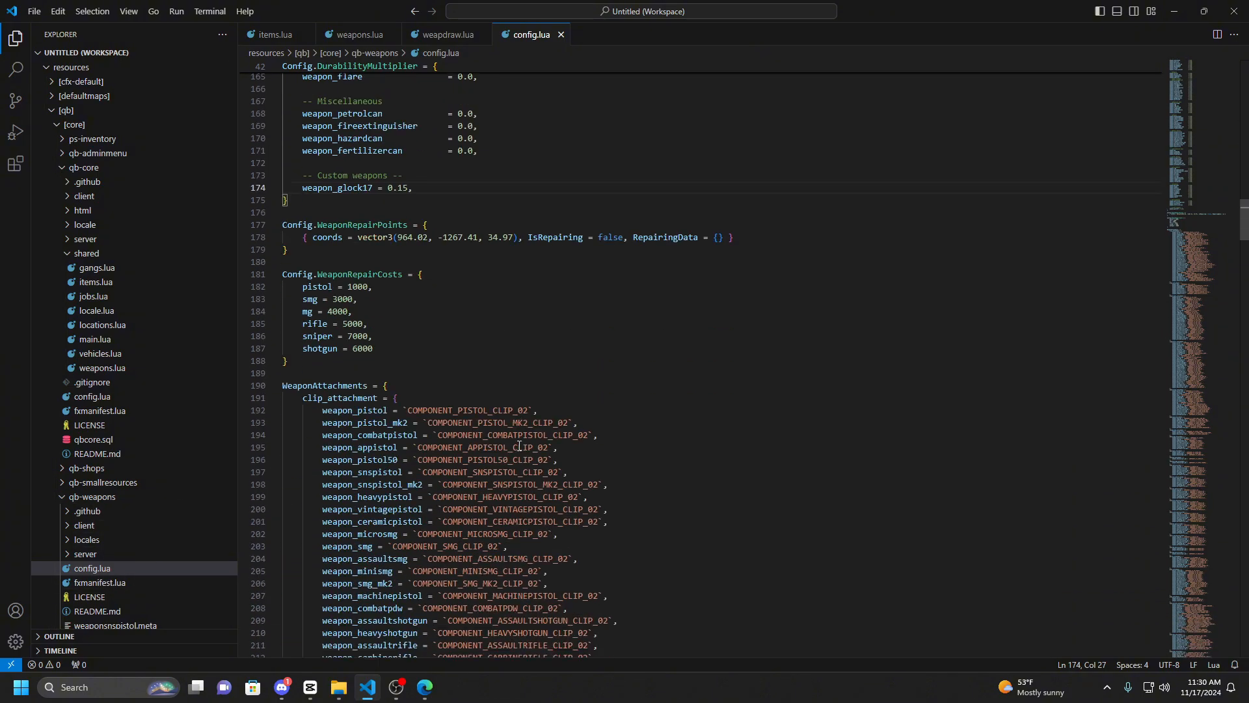
scroll(519, 446, down, 6)
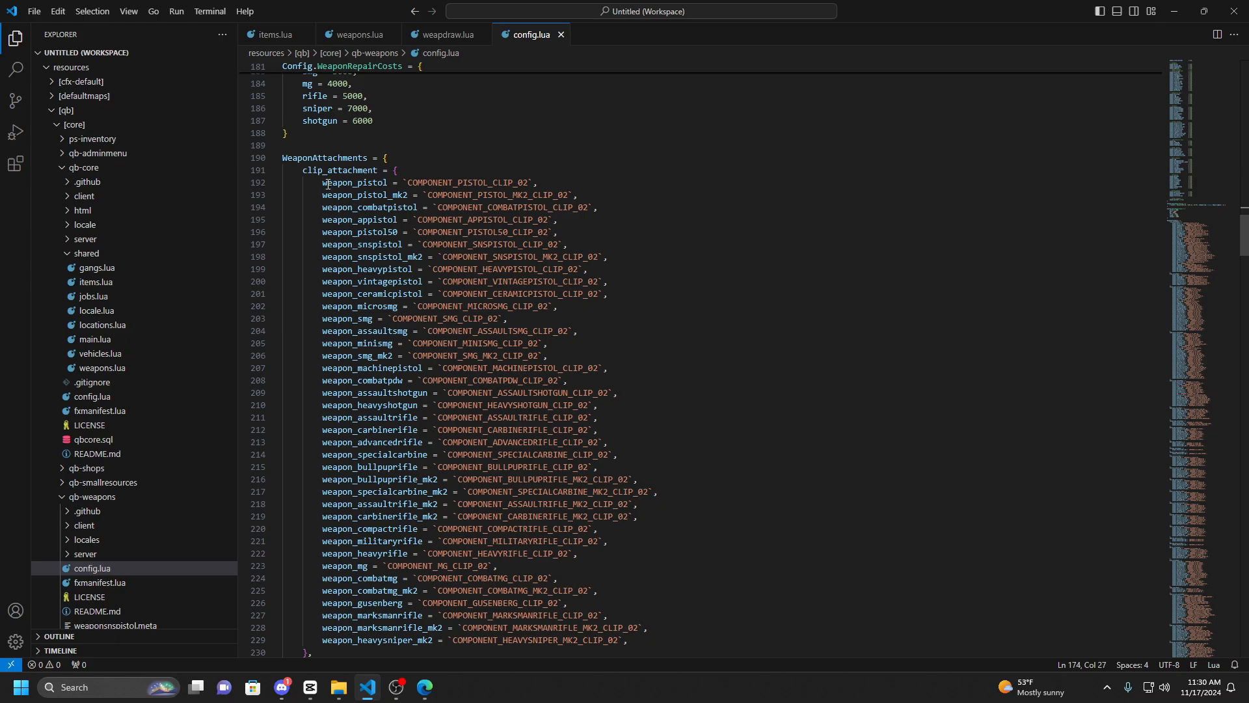
drag(323, 184, 510, 183)
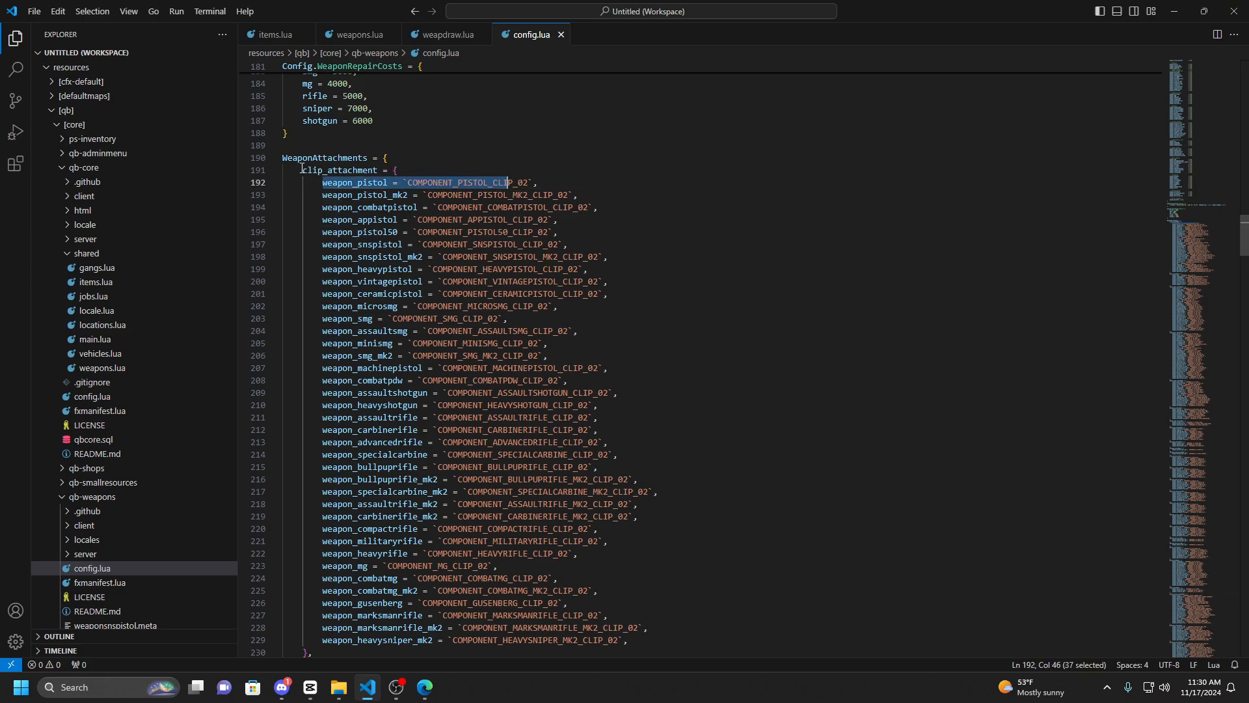
click(421, 171)
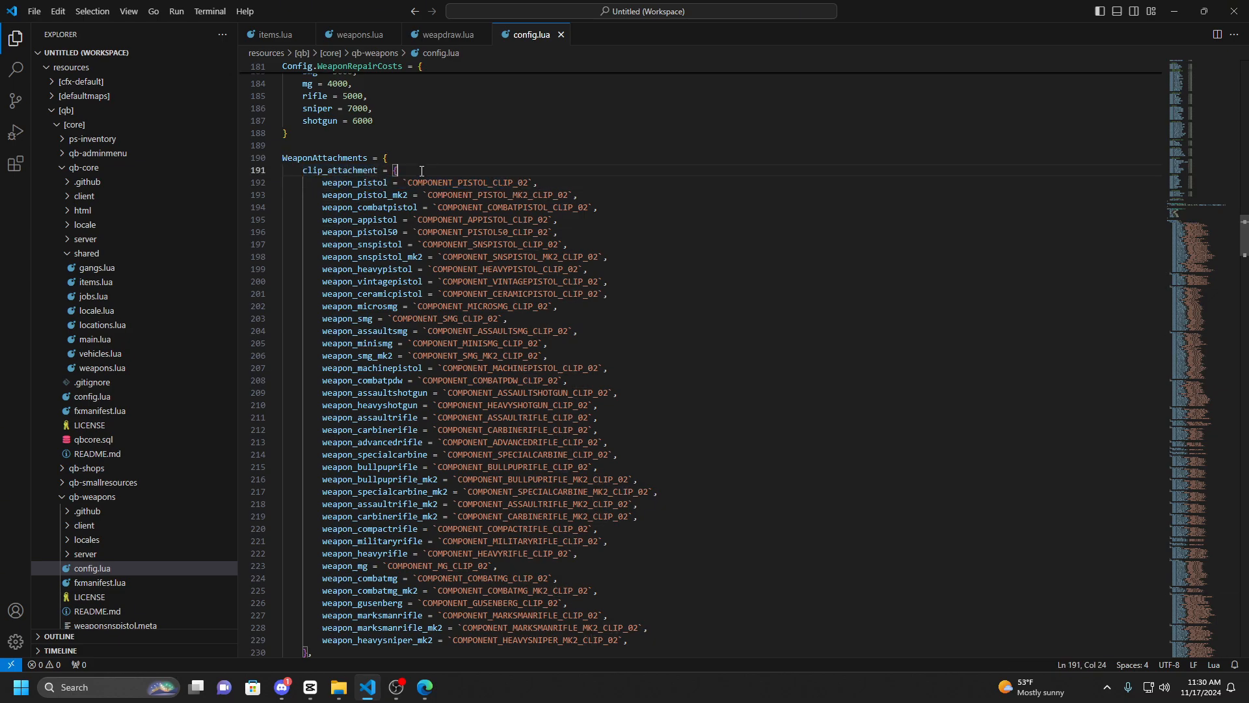
scroll(419, 246, down, 5)
click(641, 450)
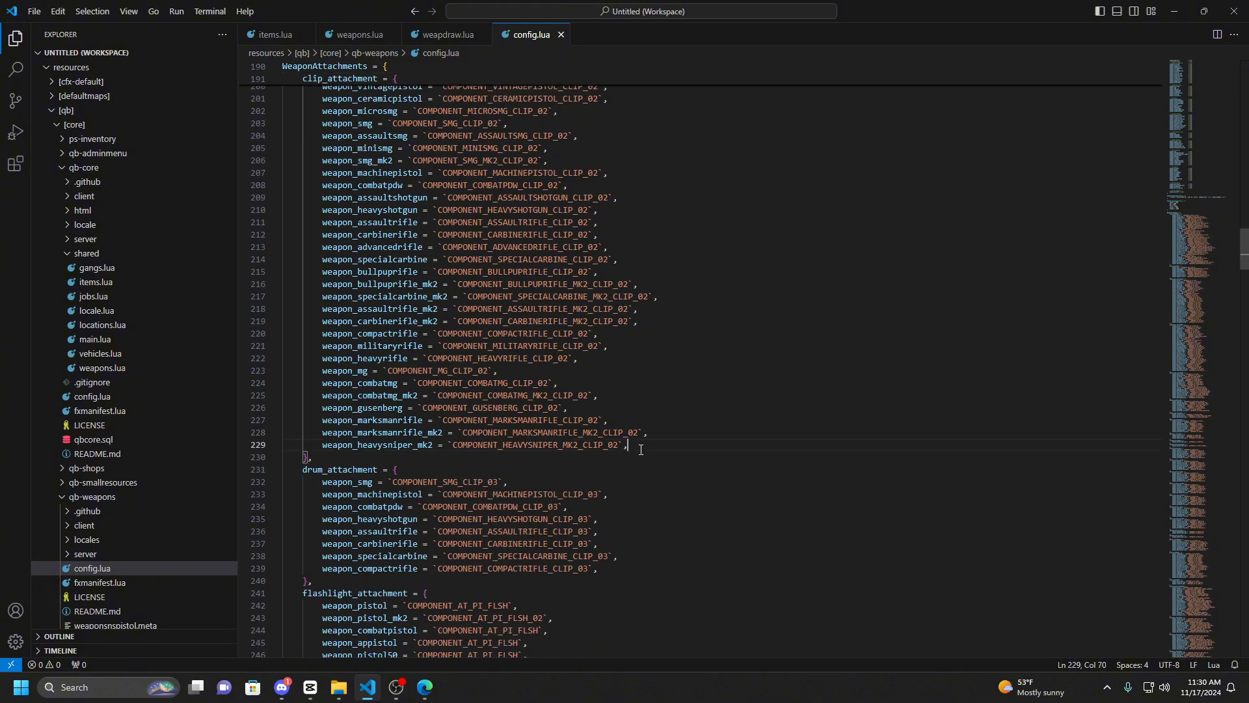
key(Return)
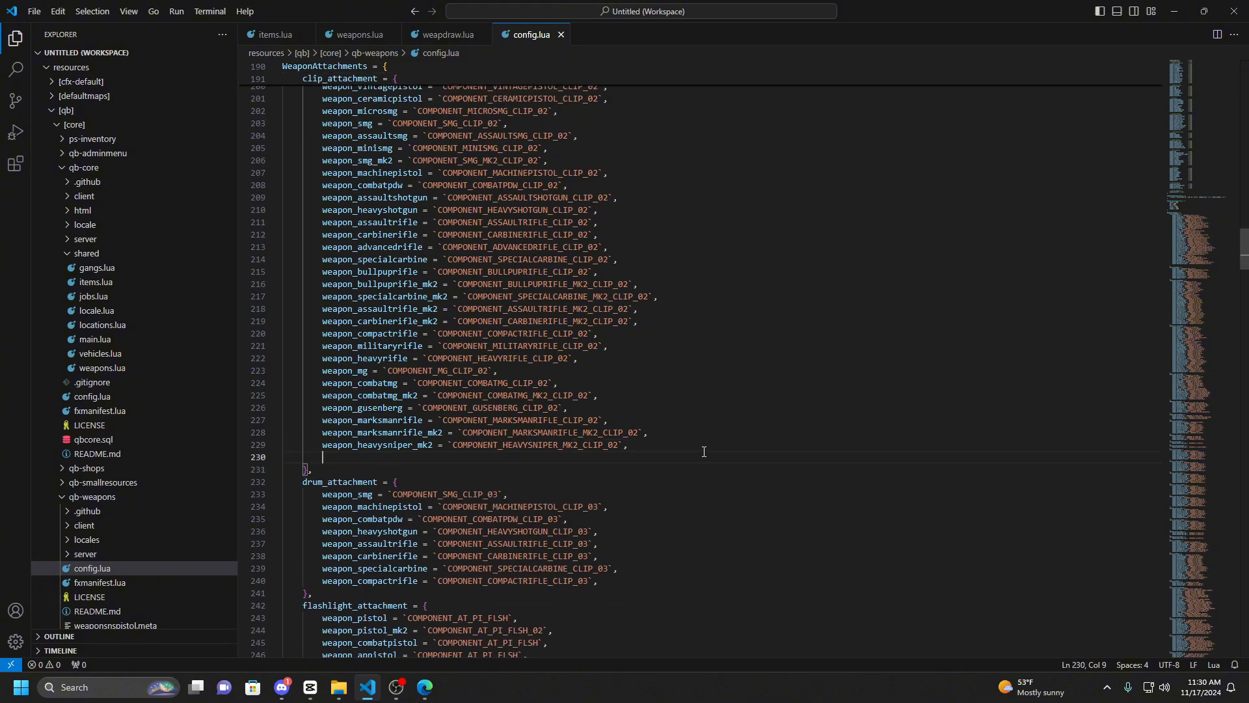
text(weapon_)
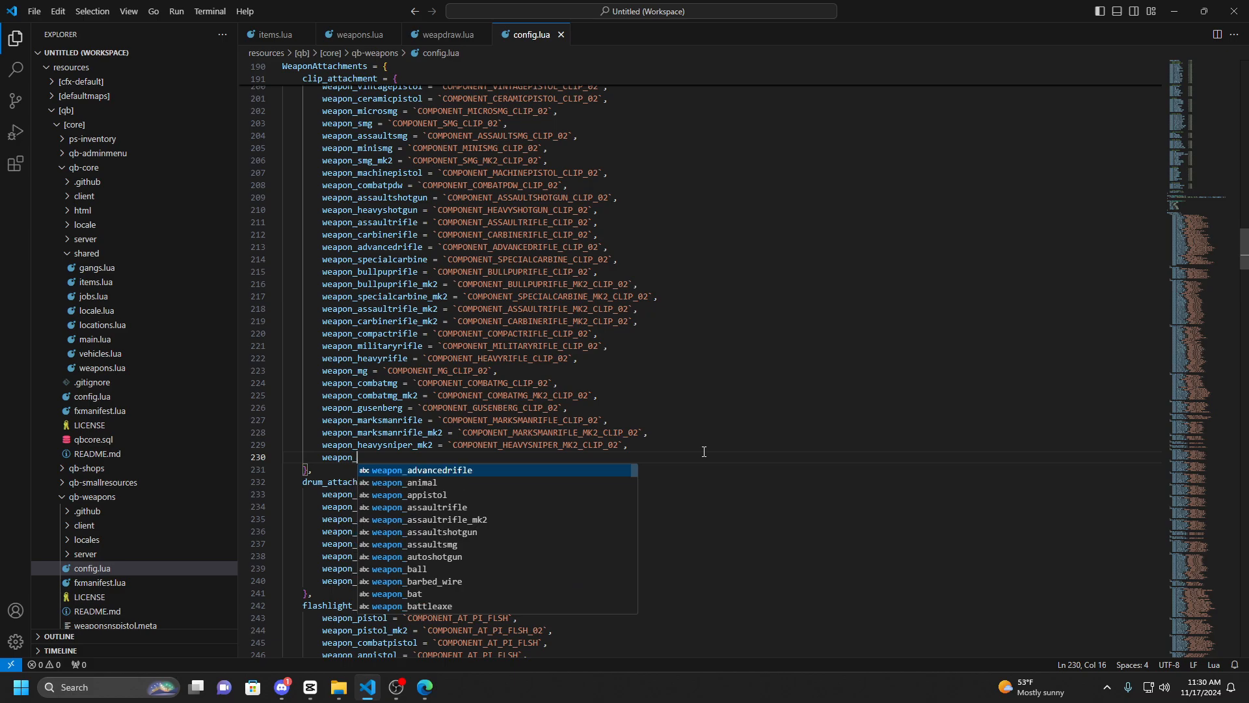
text(glock)
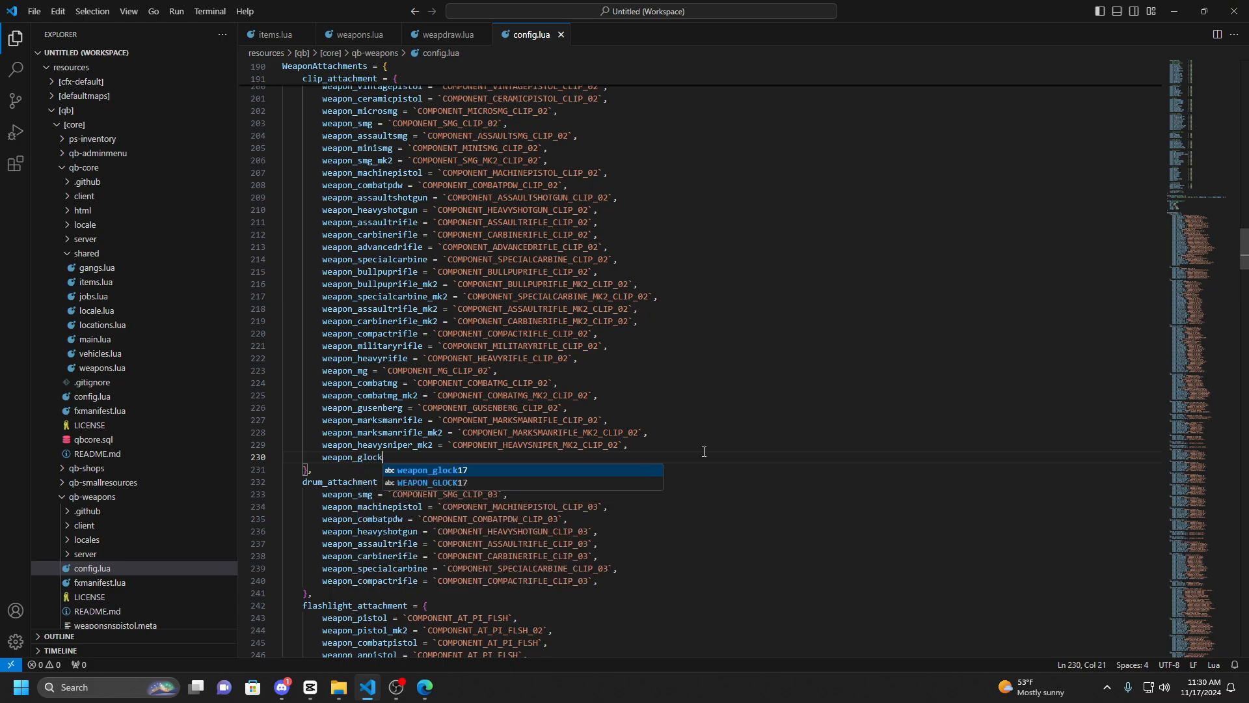
text(17 )
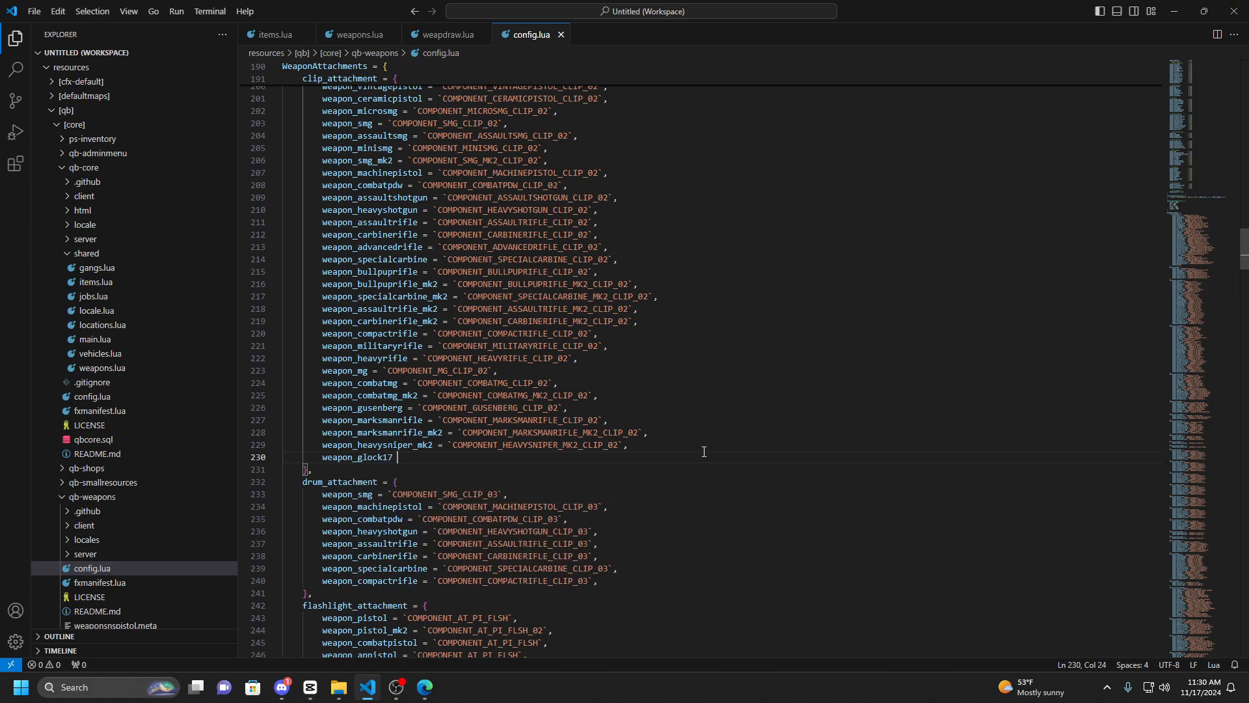
text(= ``)
text(`,)
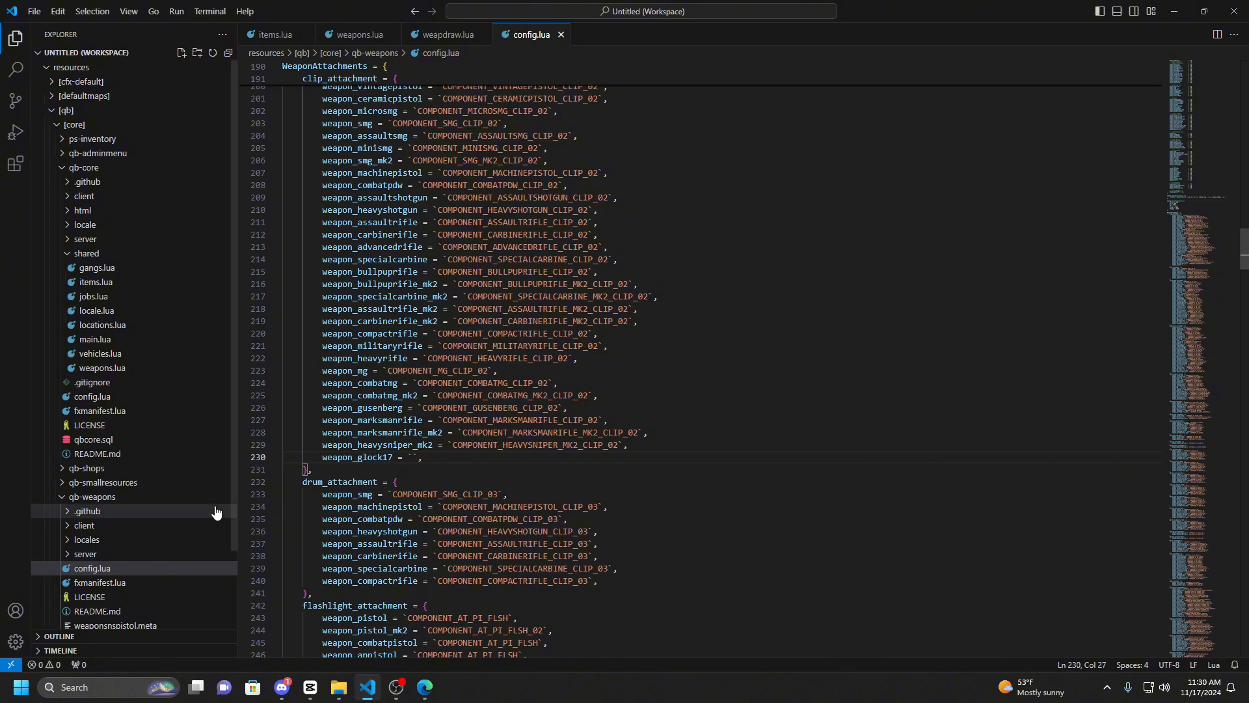
Collapse the qb-core folder, switch to File Explorer, copy the folder name COMPONENT_GLOCK17_CLIP_02, and return to the code editor.
click(87, 253)
click(91, 167)
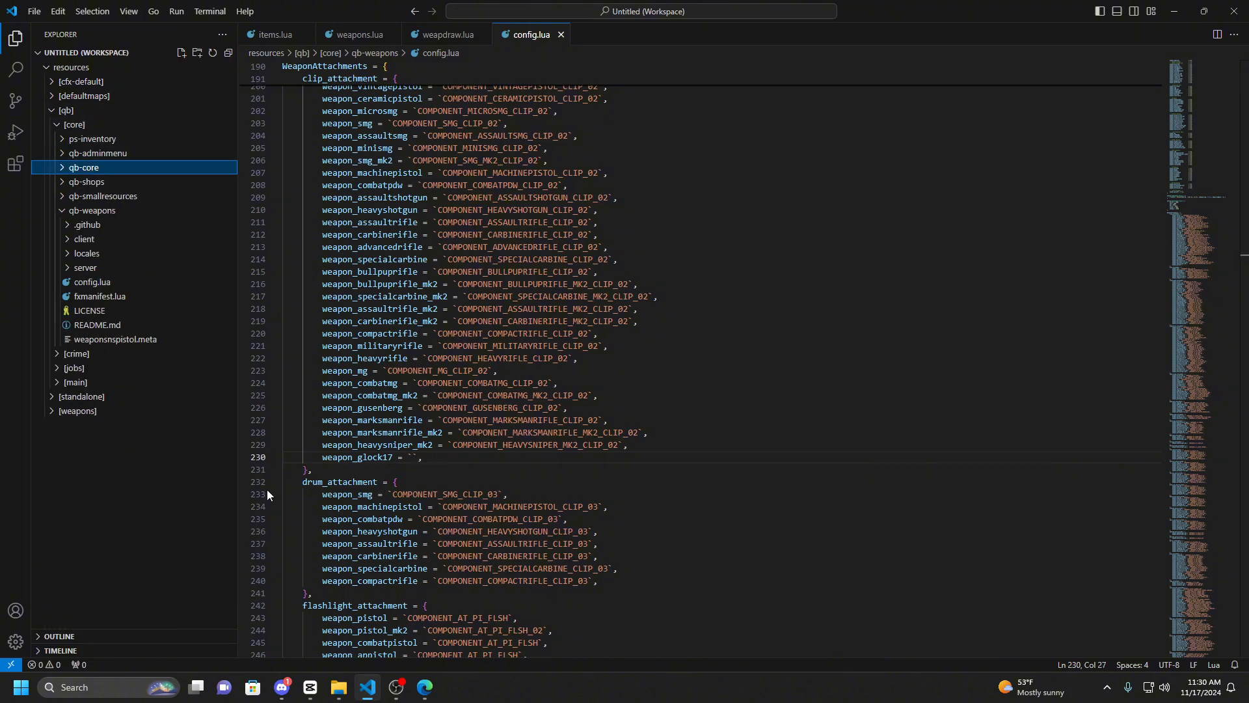
click(339, 689)
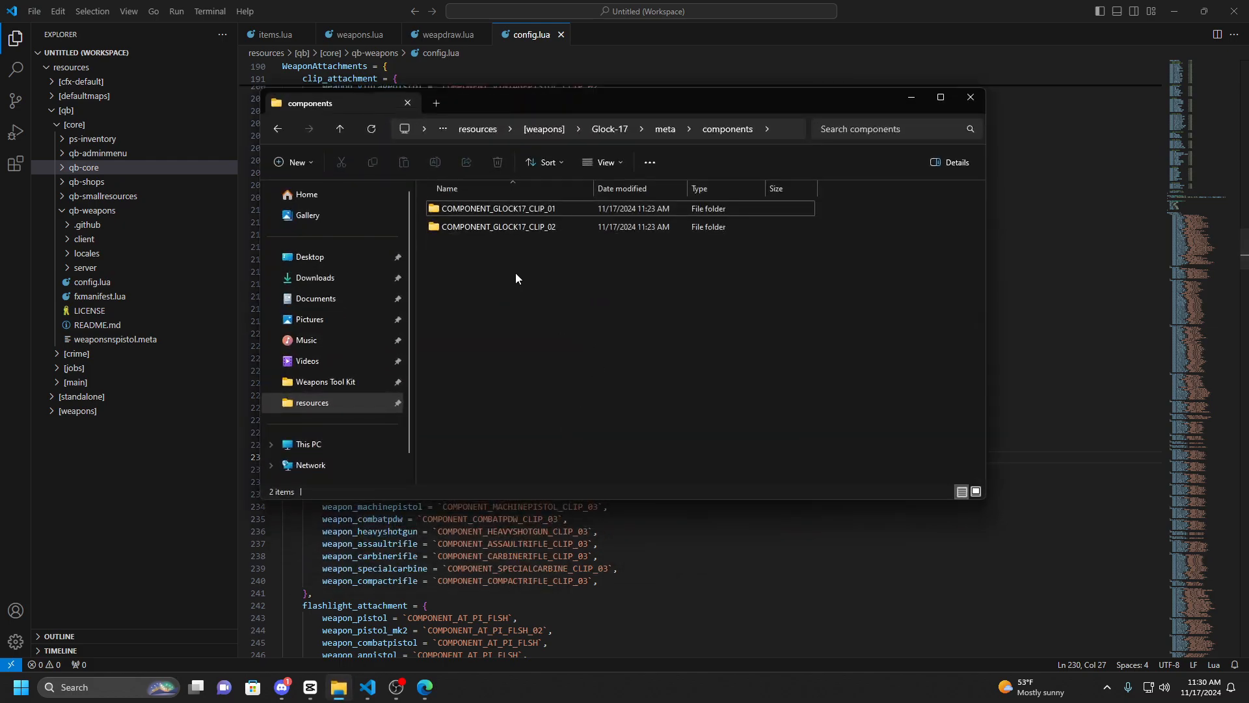
click(521, 230)
click(525, 229)
key(ctrl+c)
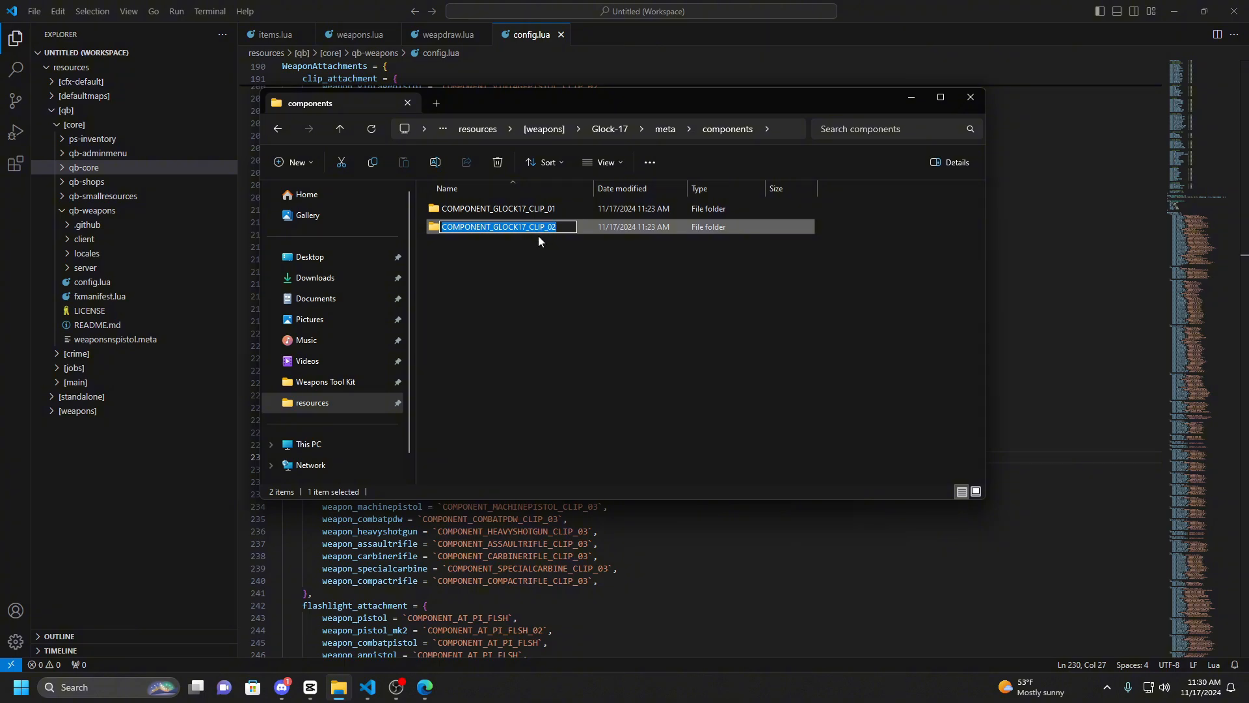
click(556, 253)
click(911, 97)
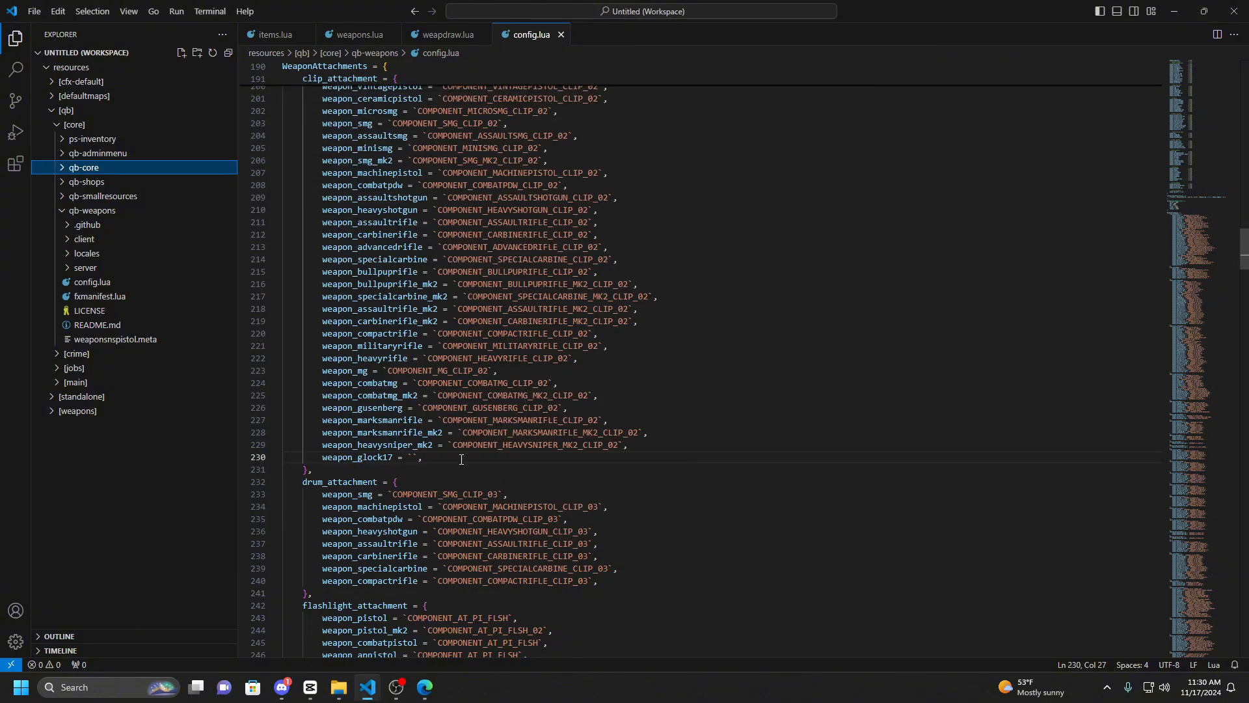
Insert the copied COMPONENT_GLOCK17_CLIP_02 between the backticks of the weapon_glock17 entry and check it against the clip_attachment list.
click(415, 457)
key(ctrl+v)
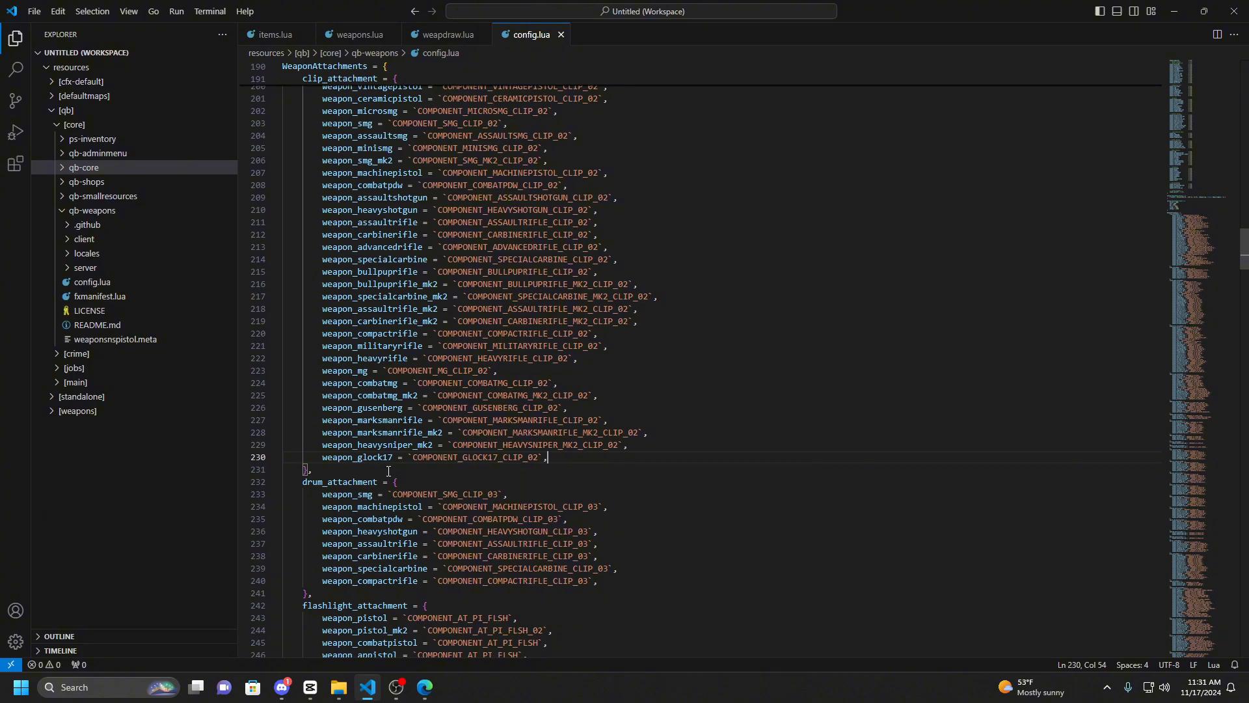
scroll(389, 471, up, 3)
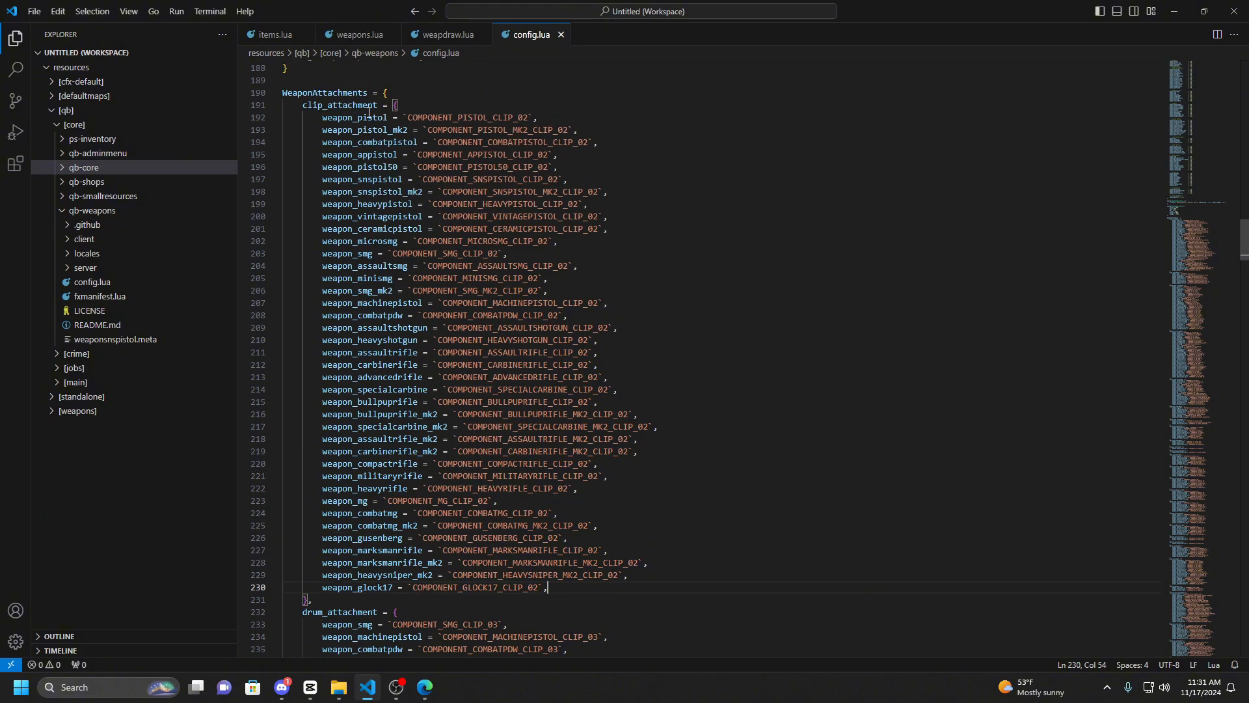
scroll(379, 221, down, 2)
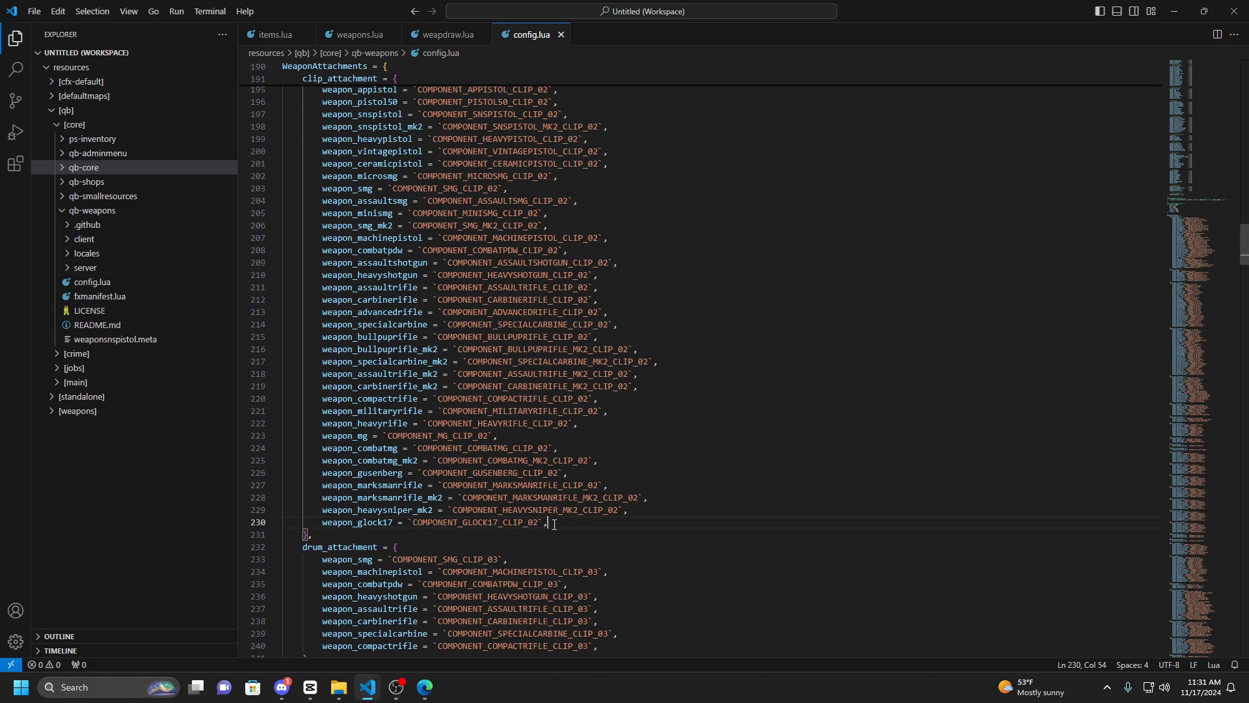
click(359, 538)
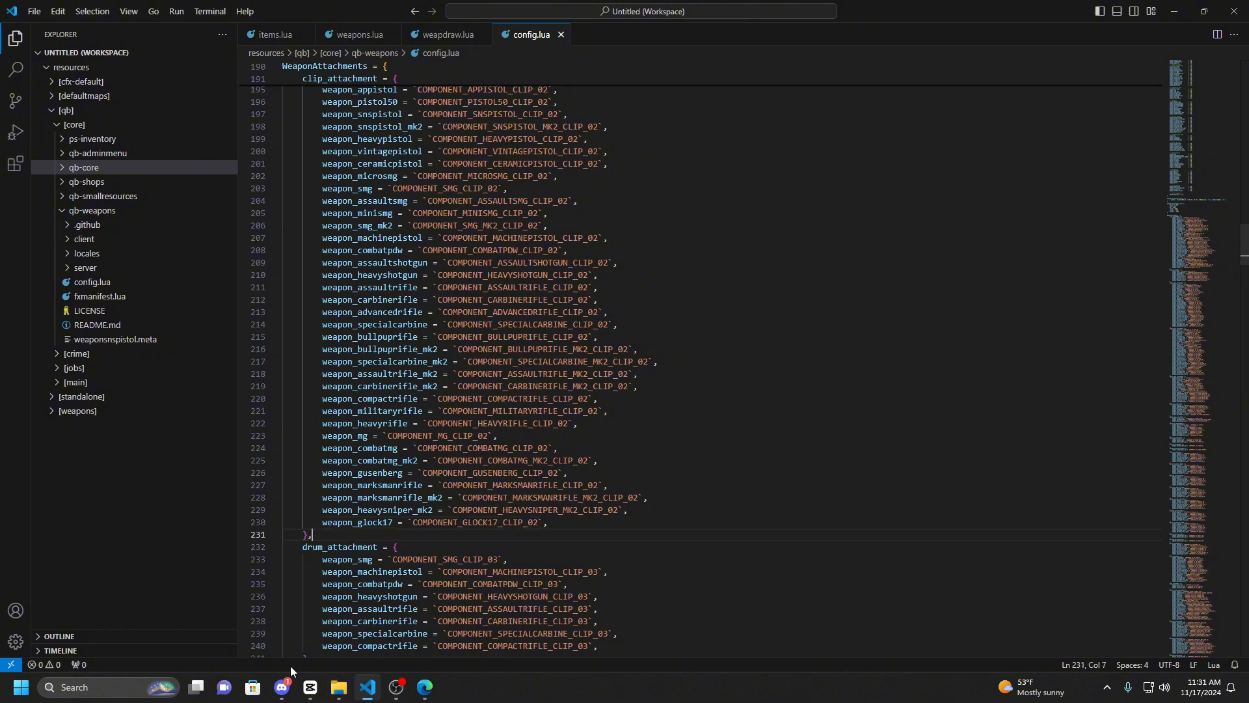
Switch to FiveM and give player 1 the weapon with the chat command /giveitem 1 weapon_glock17.
click(1174, 11)
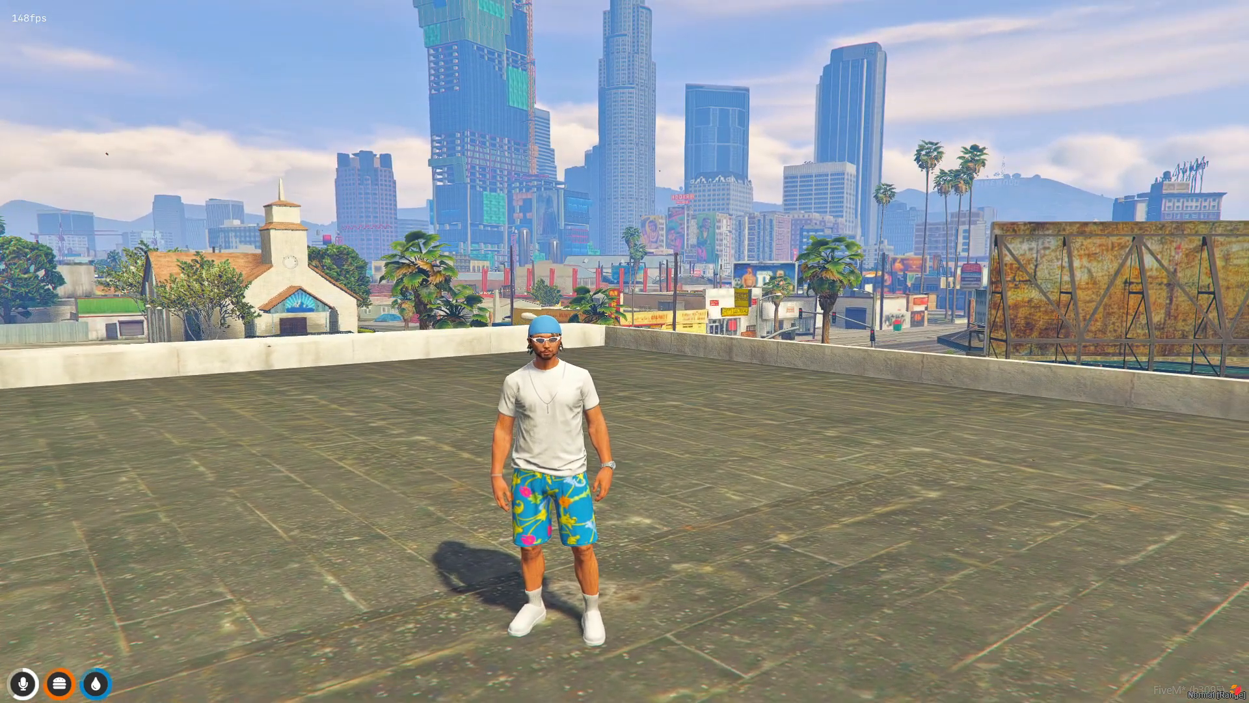
text(t/giveitem 1 weapon_)
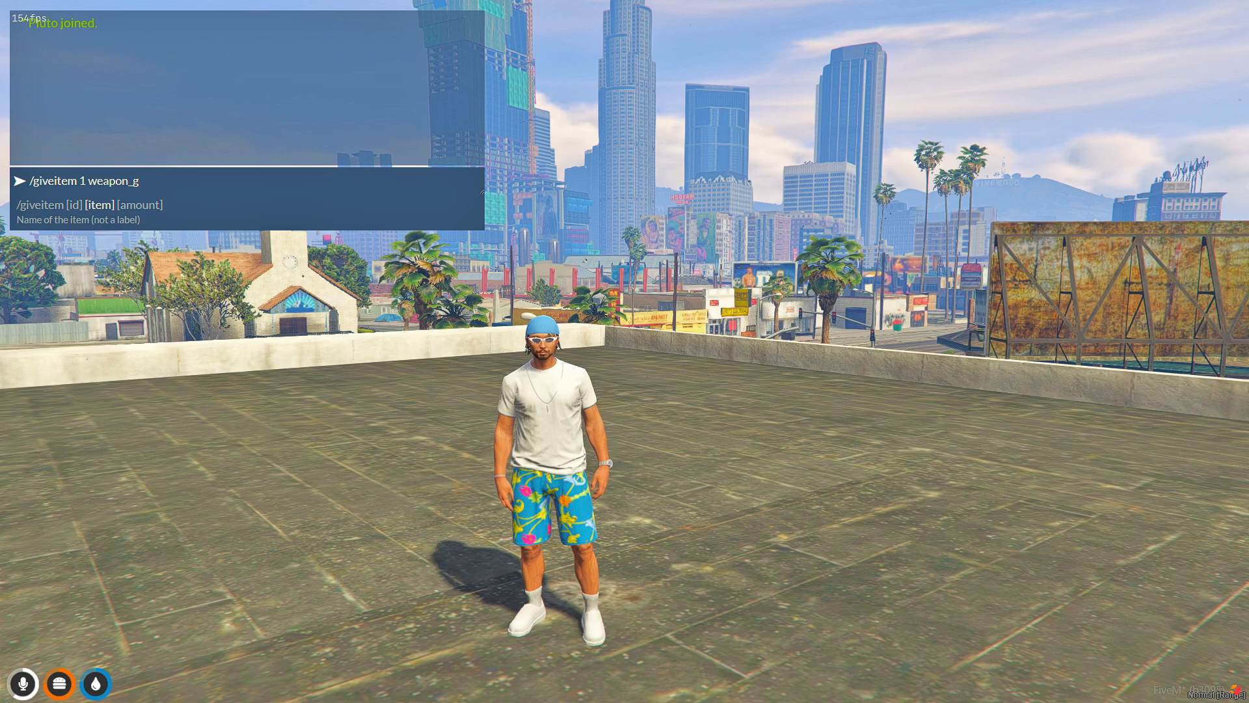
text(glock17)
key(Return)
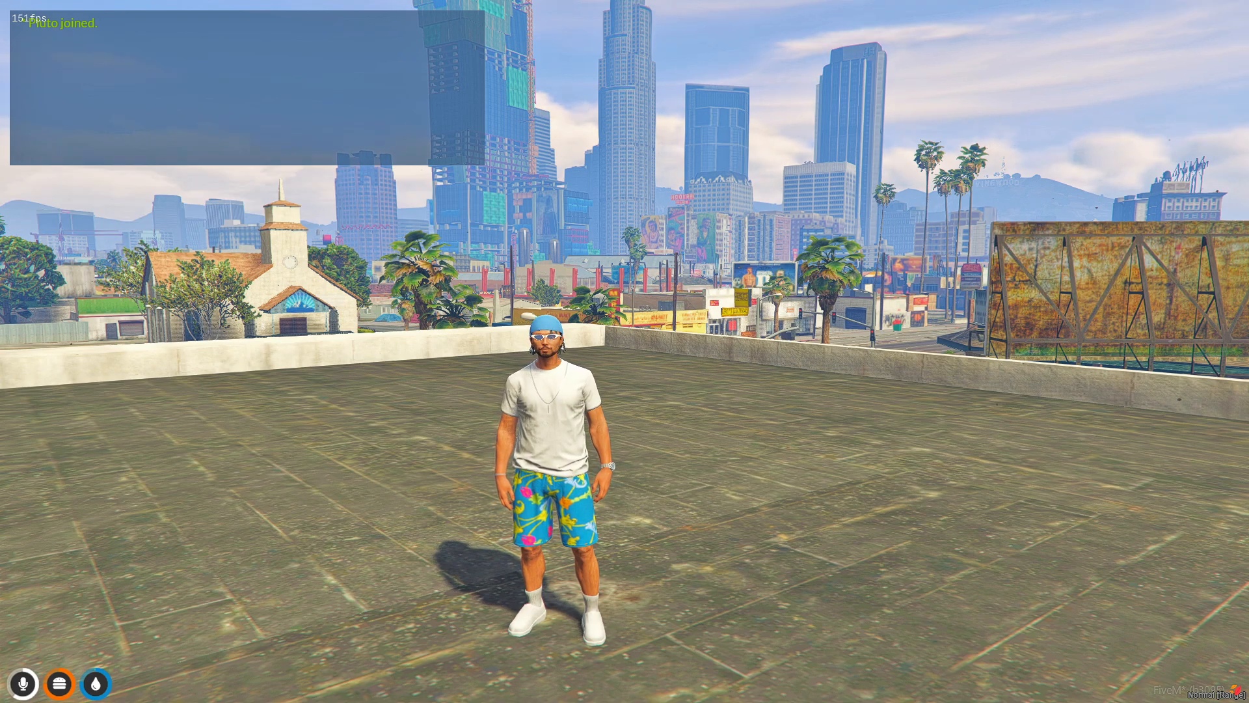
Check the inventory for the Glock 17, equip it from slot 1, and switch to the first-person view.
key(Tab)
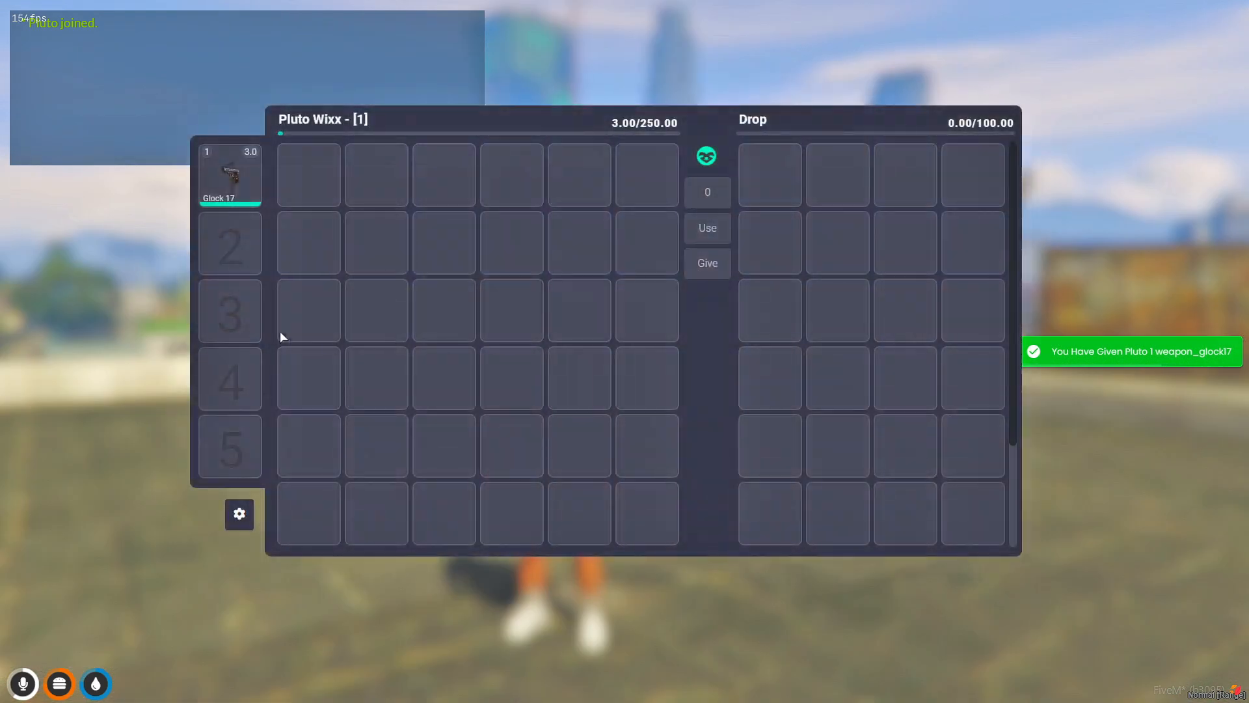
key(Tab)
key(1)
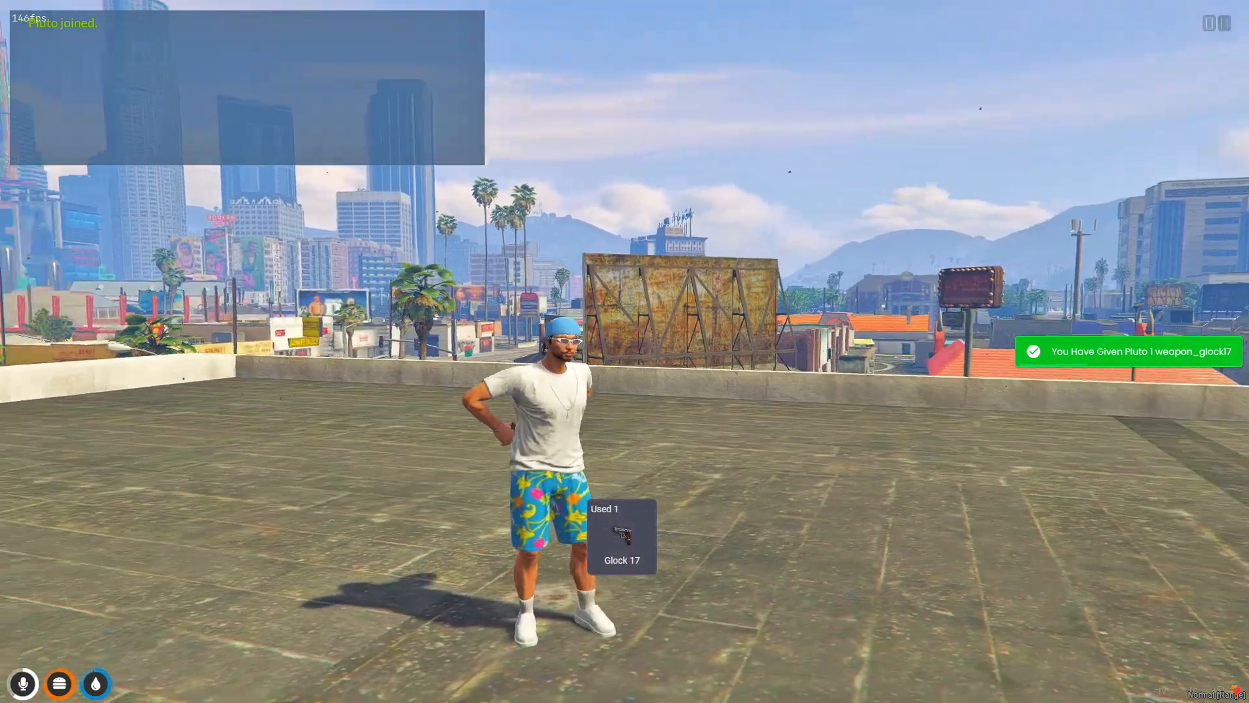
key(v)
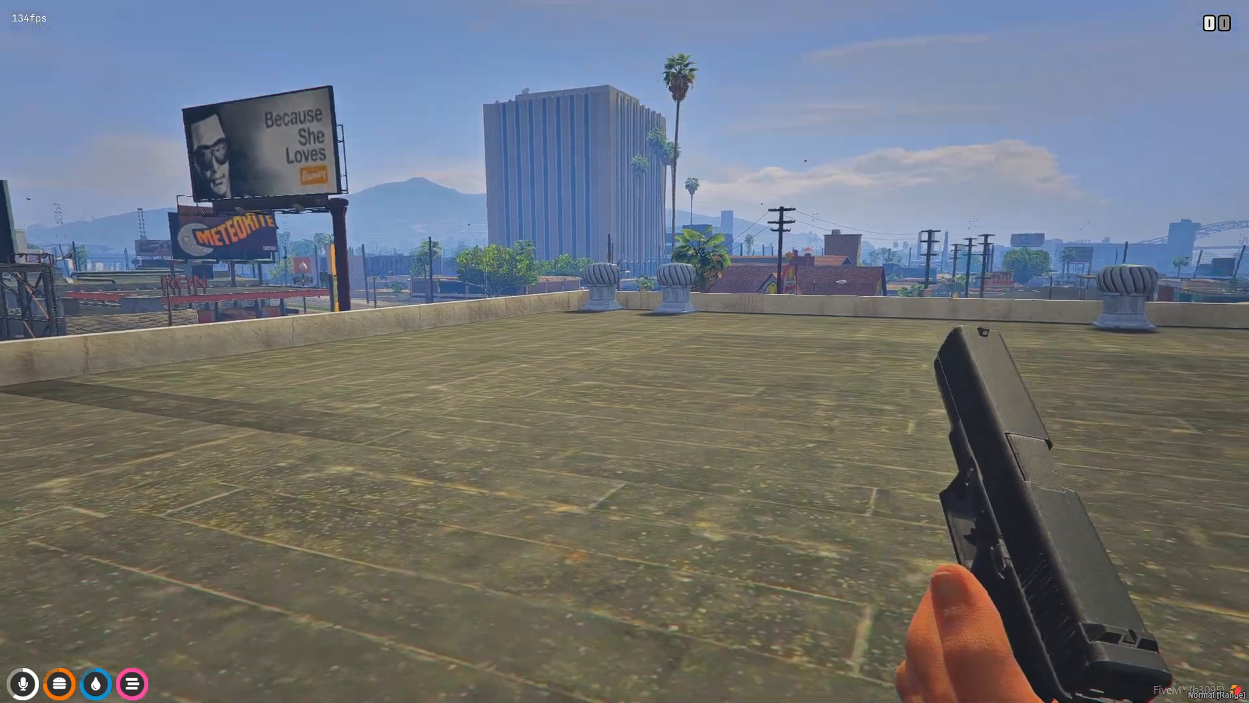
Give player 1 five pistol_ammo with the /giveitem chat command, load the ammo into the Glock 17, and return to third-person view.
text(t/giveitem 1 pistol_ammo)
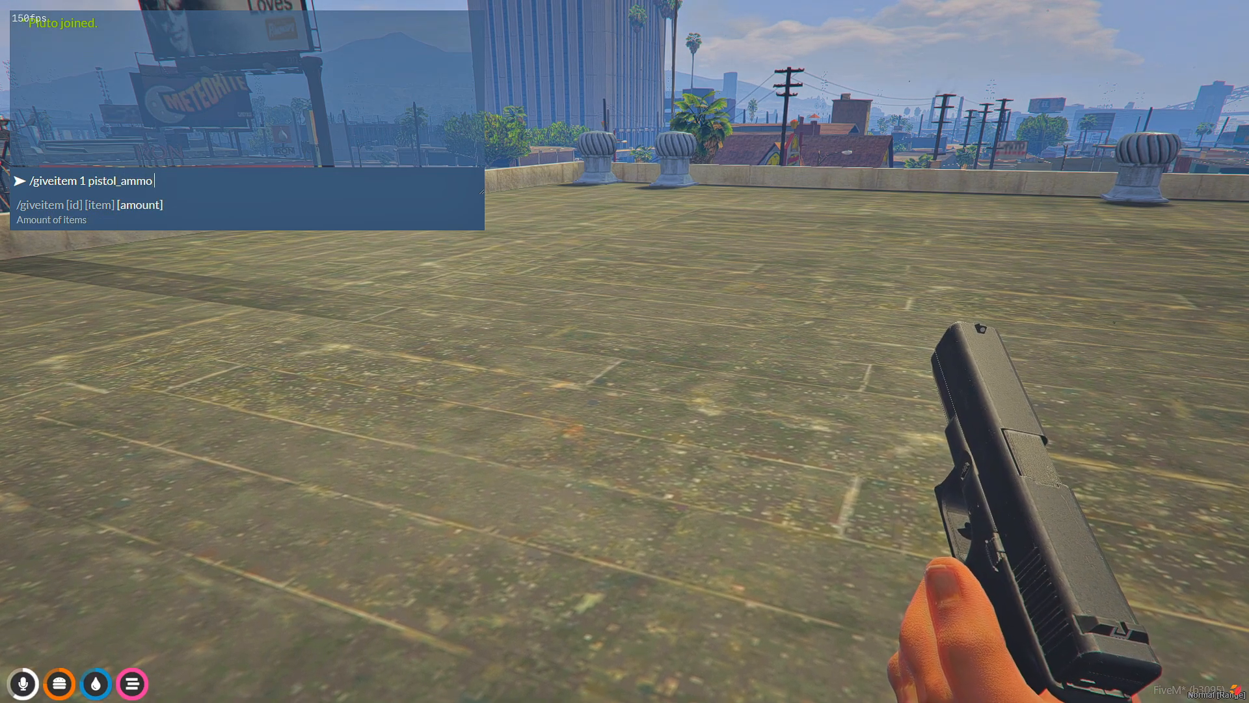
key(Return)
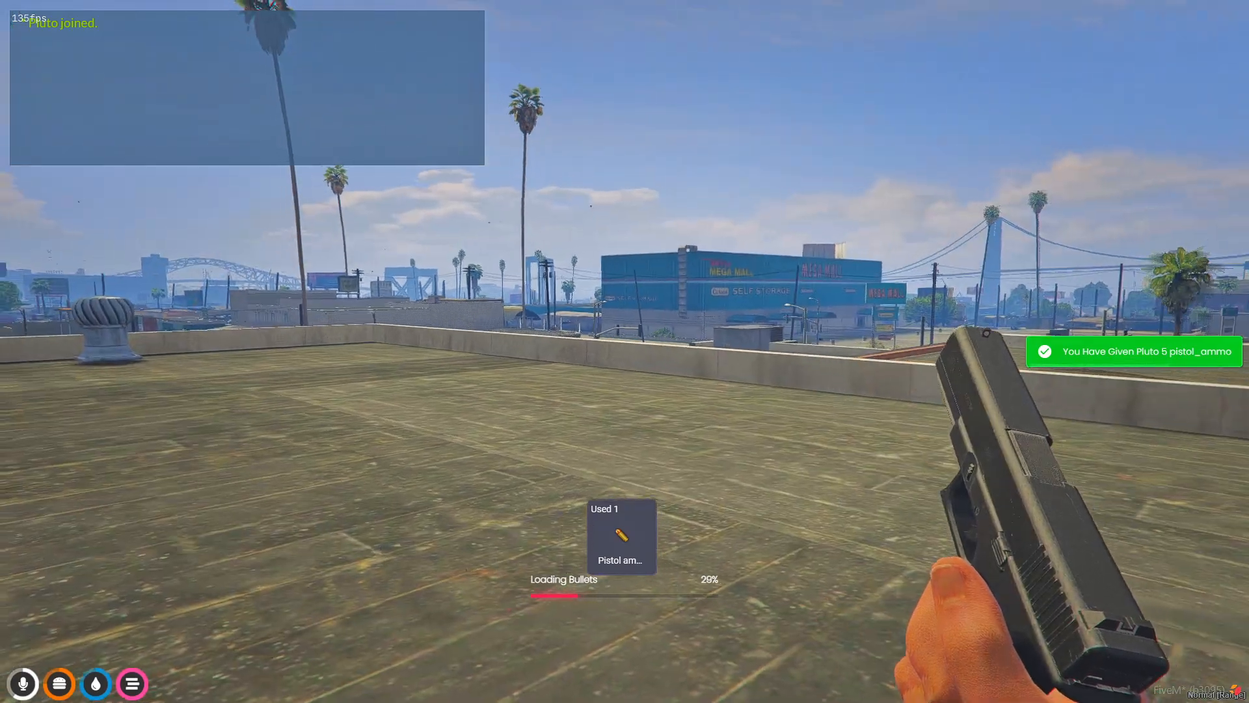
key(v)
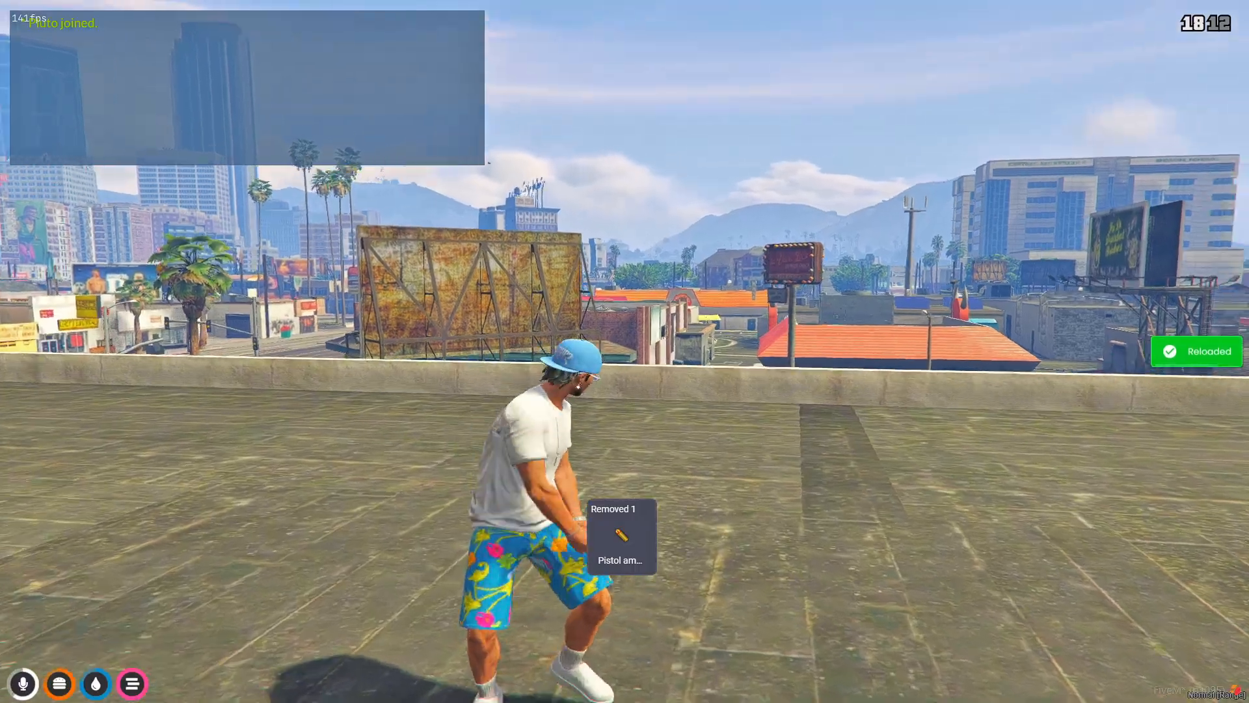
Test the Glock 17 in game by aiming, firing several shots, reloading, and firing again.
right_click(625, 352)
click(624, 351)
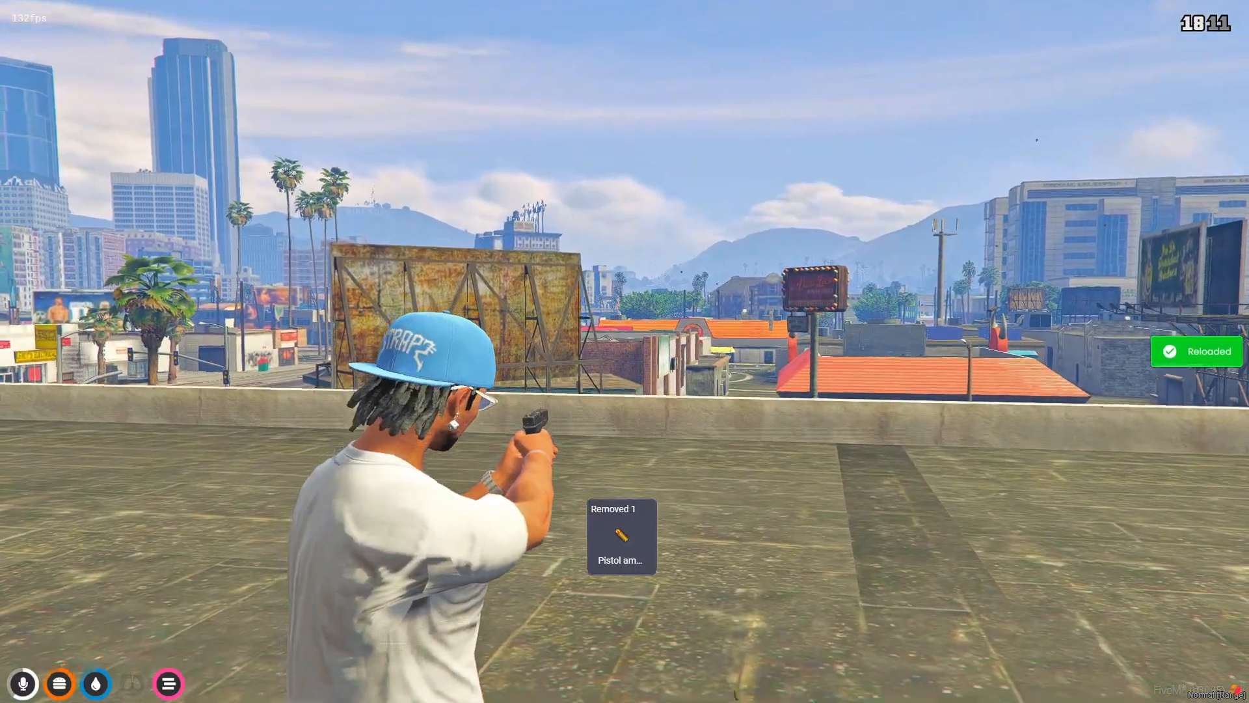
click(624, 351)
click(625, 351)
key(r)
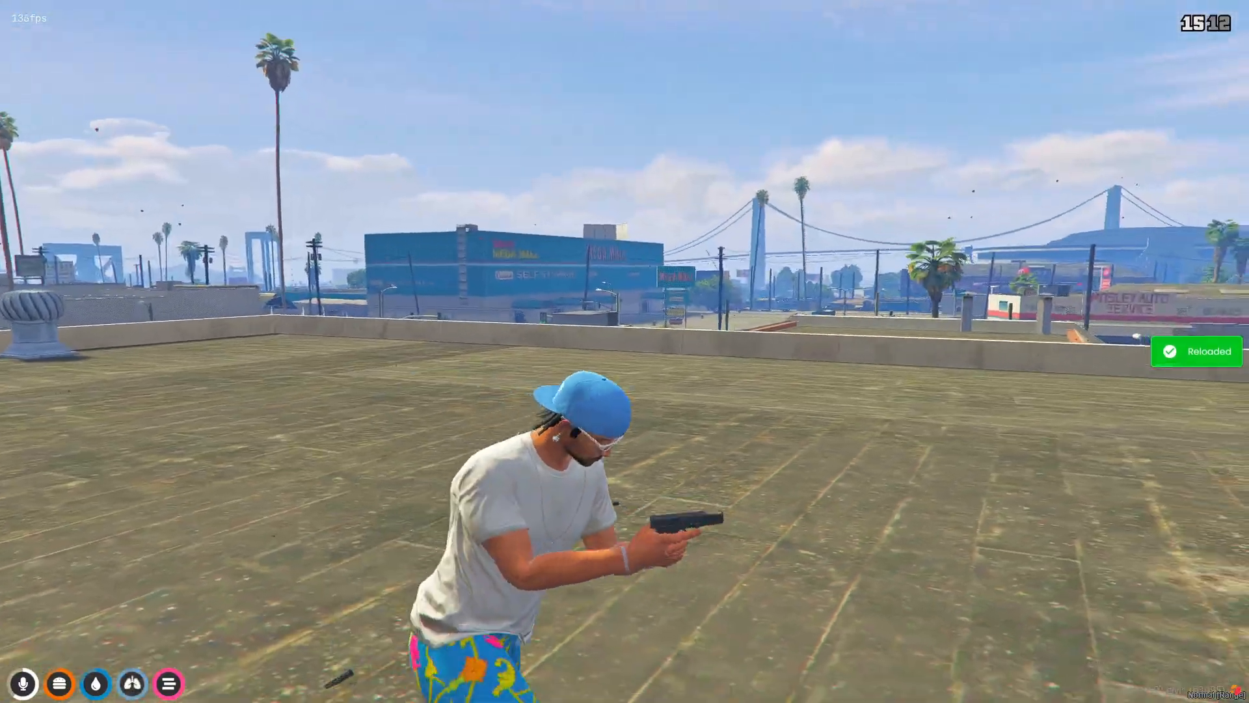
key(space)
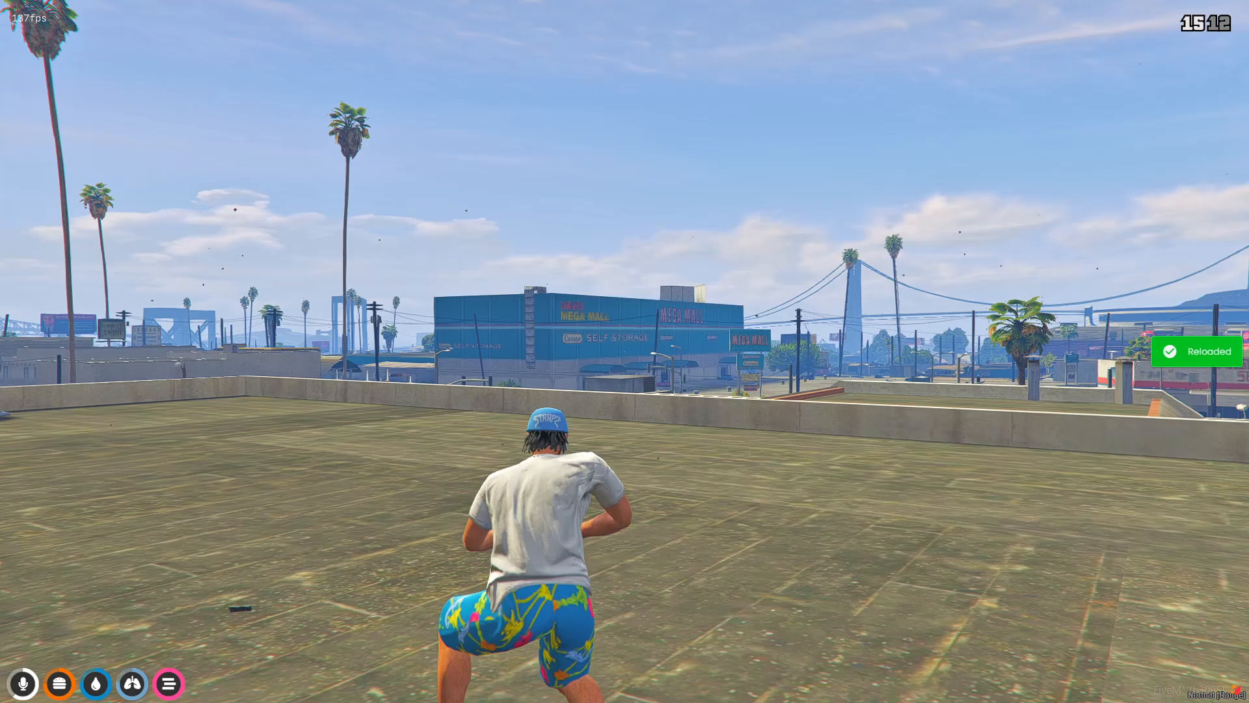
right_click(624, 351)
click(625, 352)
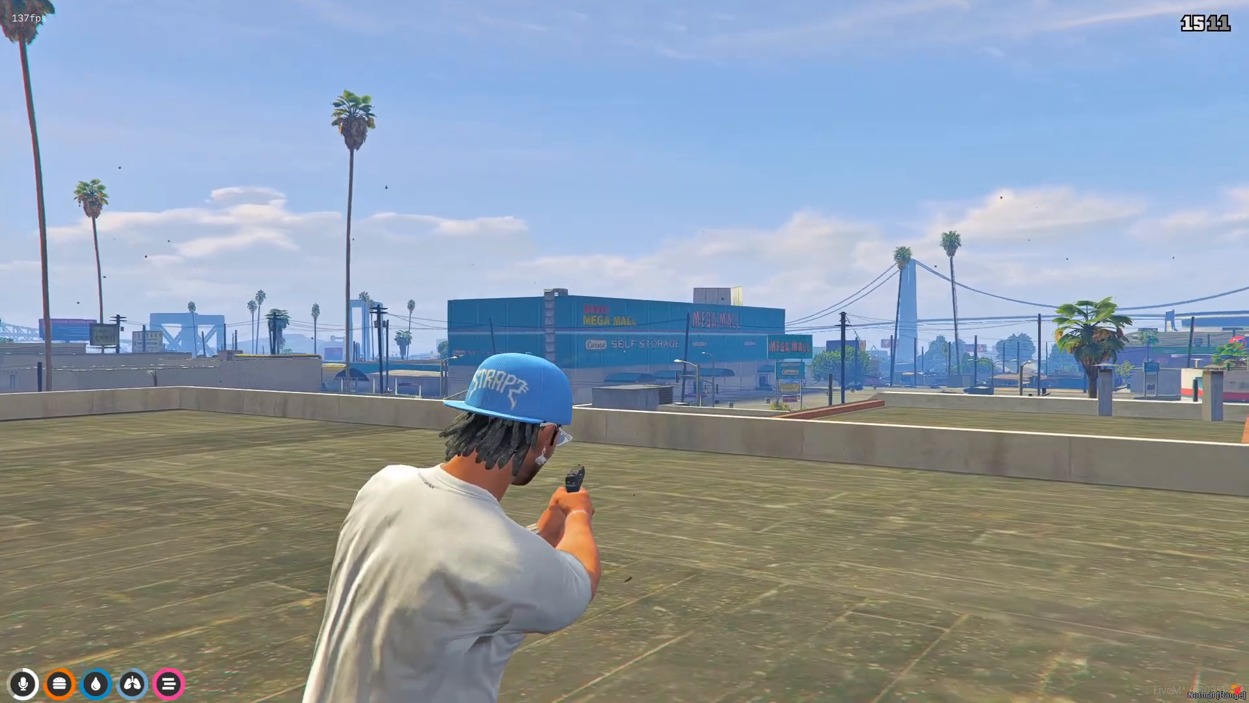
click(625, 351)
click(625, 351)
Switch back to the code editor and select the clip_attachment name under WeaponAttachments in config.lua.
key(super)
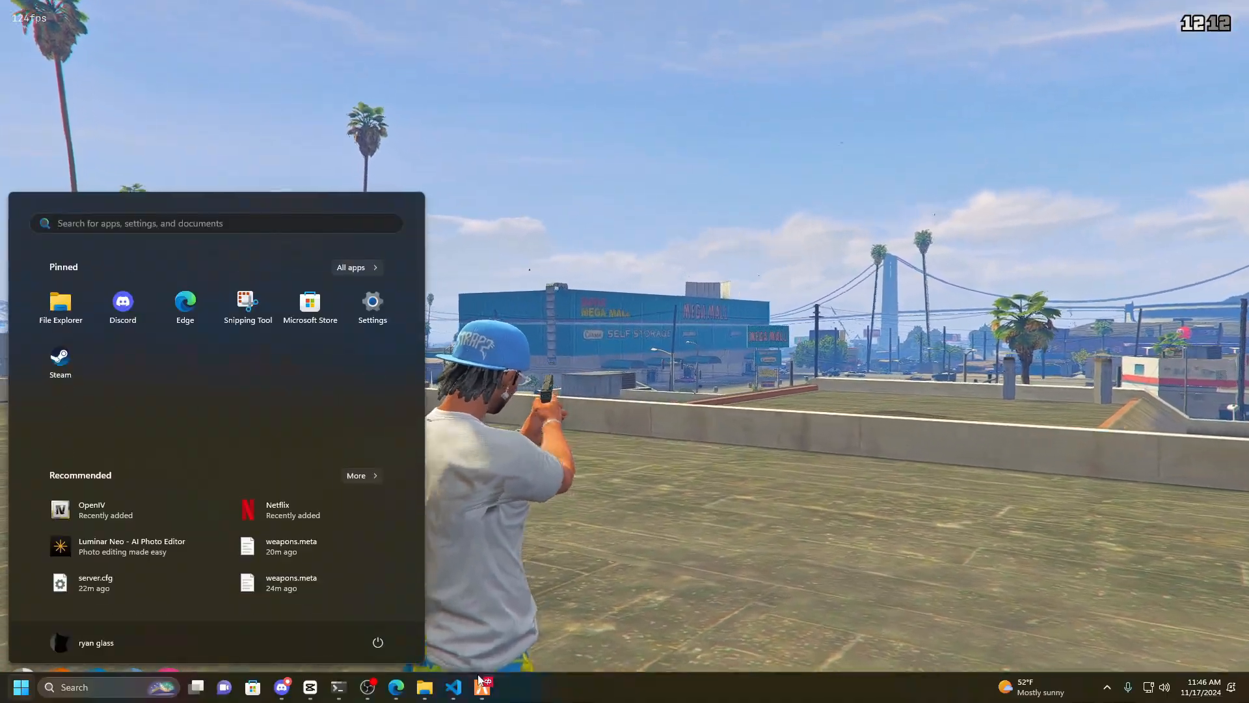
click(453, 687)
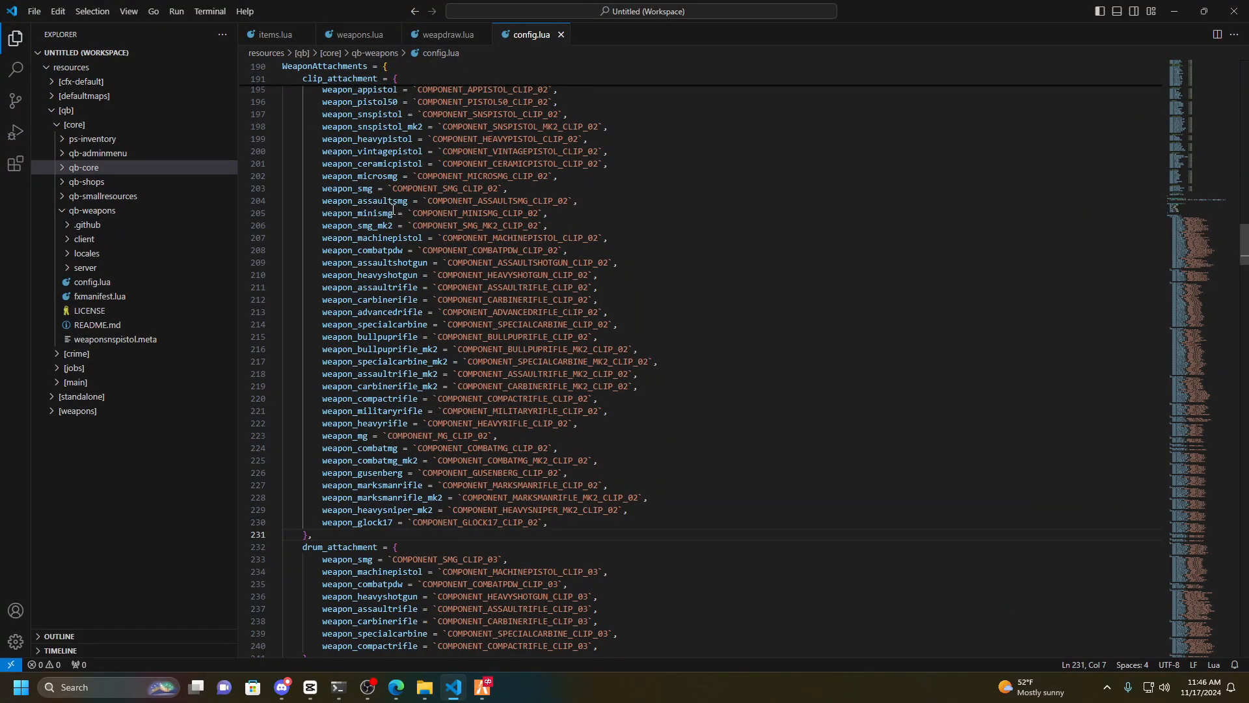
scroll(378, 208, up, 5)
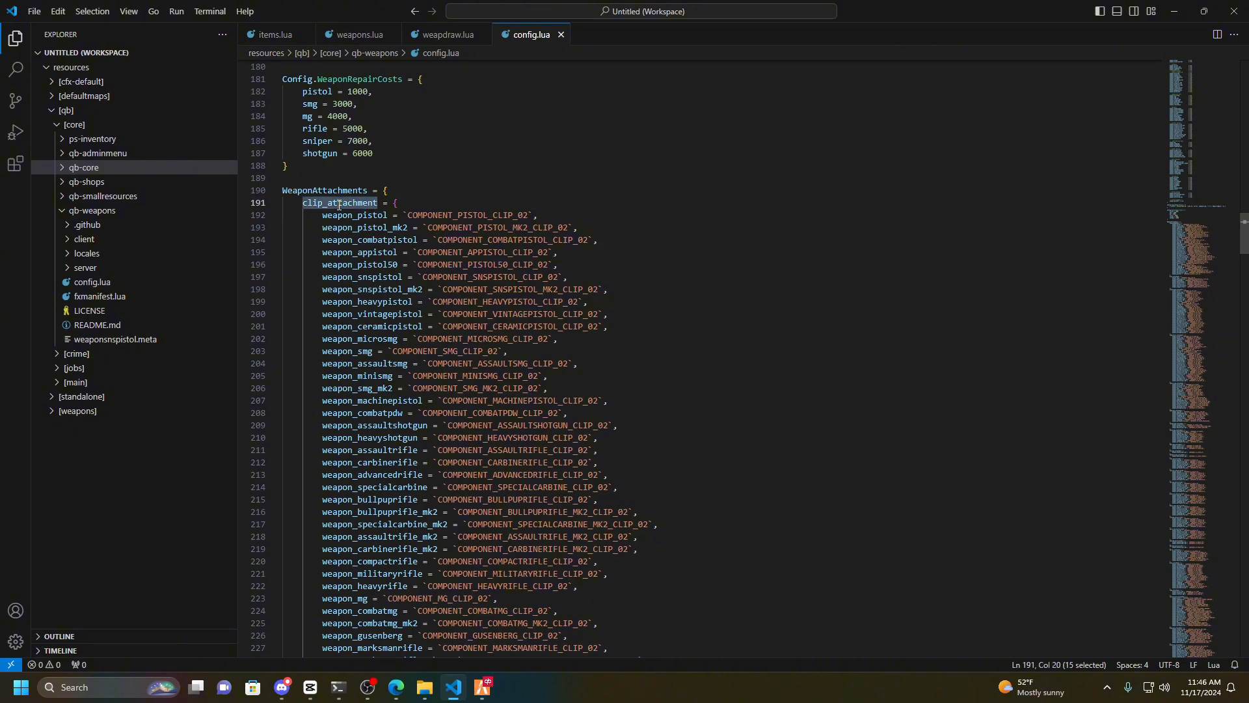
Switch to FiveM and give player 1 one clip_attachment with the /giveitem chat command.
click(1174, 11)
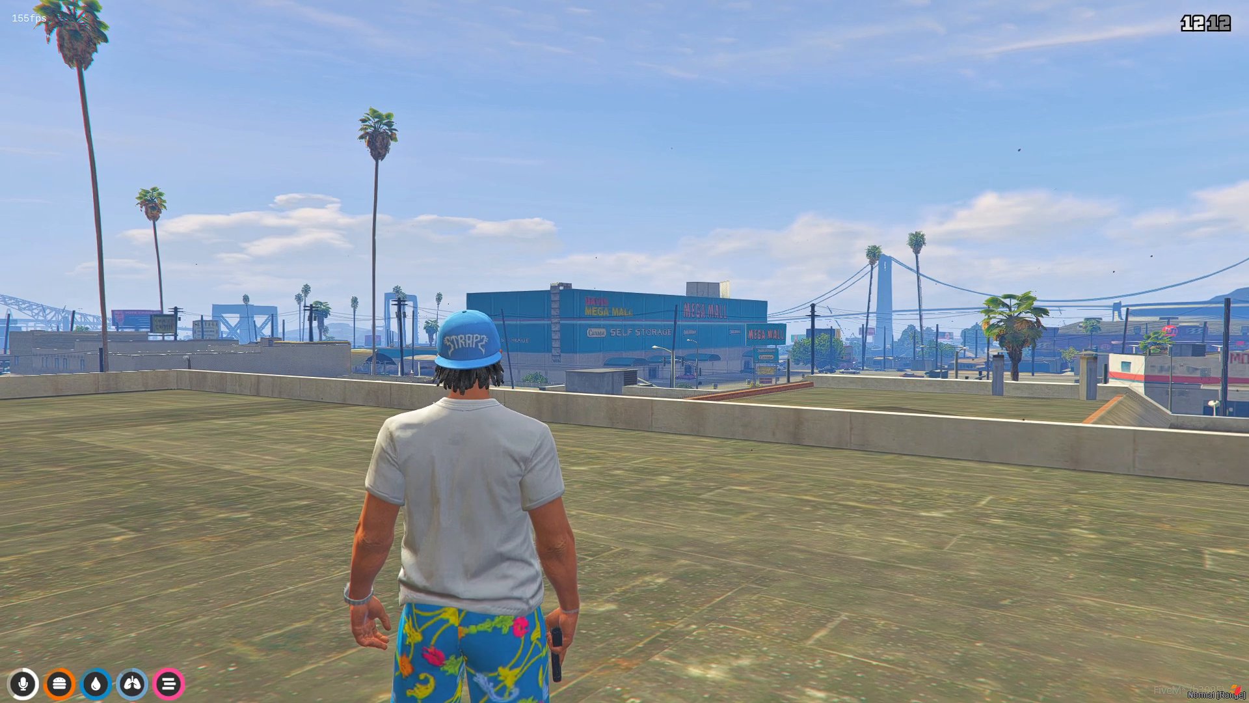
text(t/.givei)
key(BackSpace)
key(BackSpace)
key(BackSpace)
key(BackSpace)
key(BackSpace)
key(BackSpace)
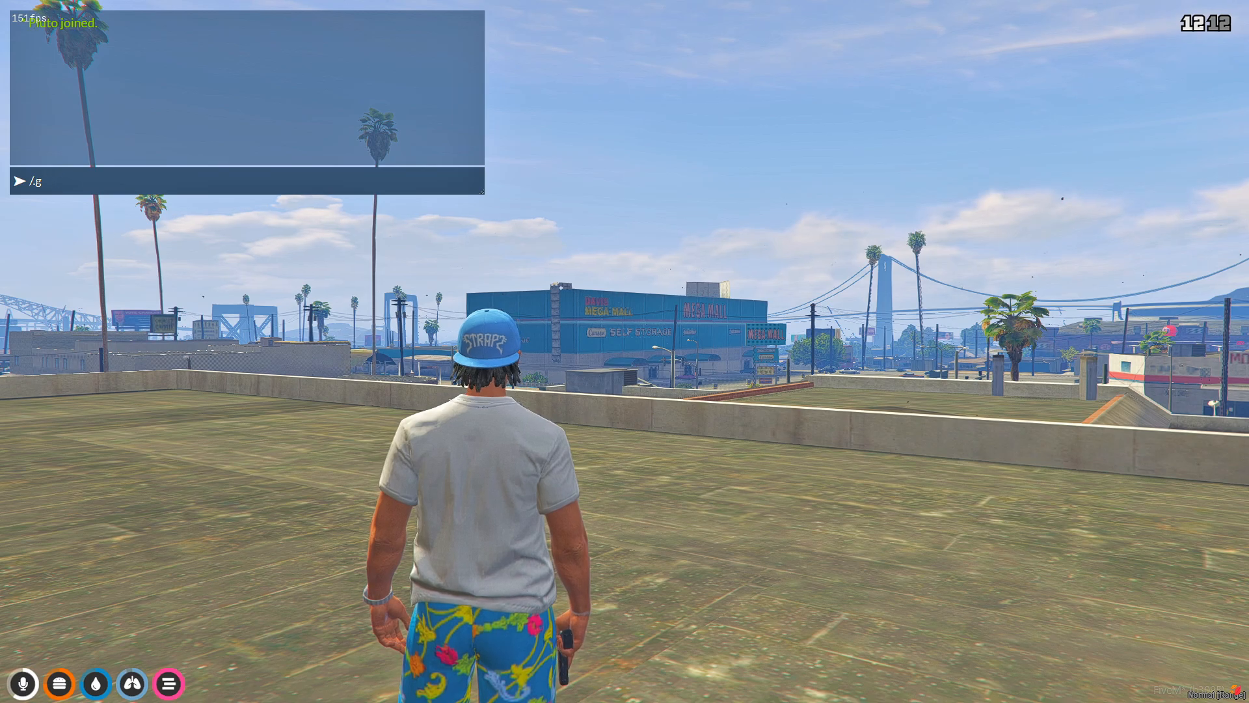
key(Up)
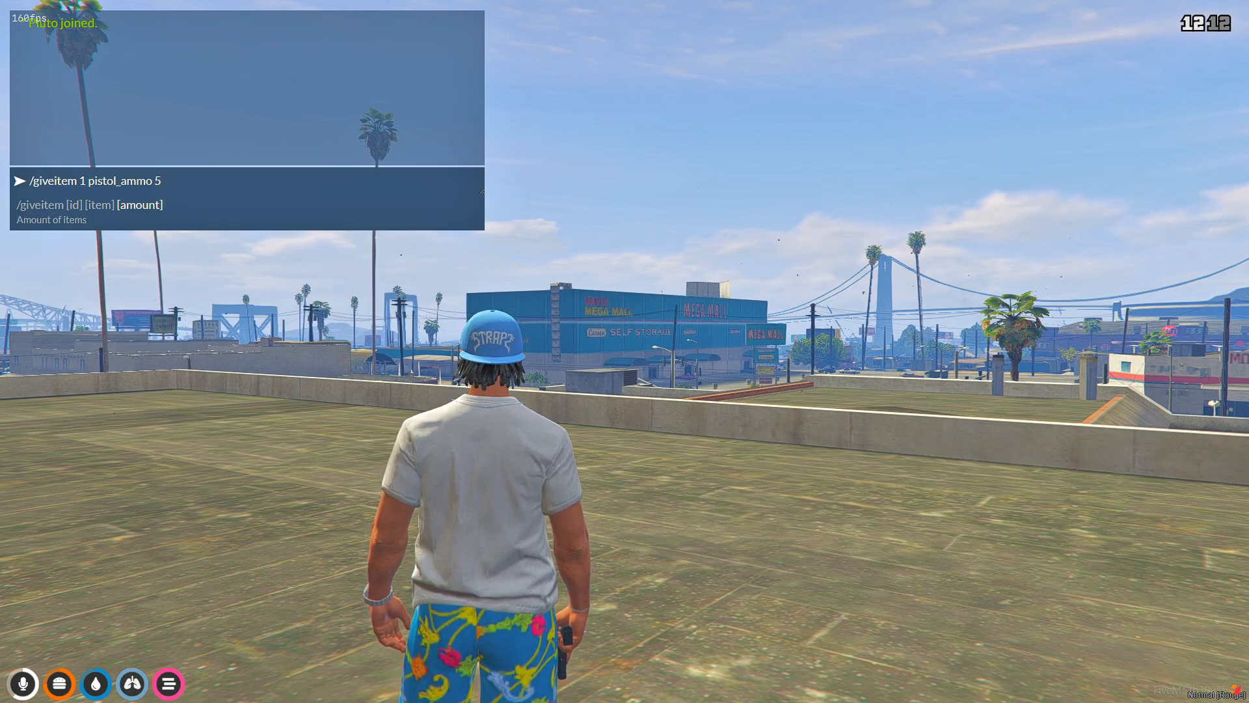
key(BackSpace)
key(BackSpace)
key(BackSpace)
key(BackSpace)
key(BackSpace)
key(BackSpace)
key(BackSpace)
key(BackSpace)
key(BackSpace)
key(BackSpace)
key(BackSpace)
key(BackSpace)
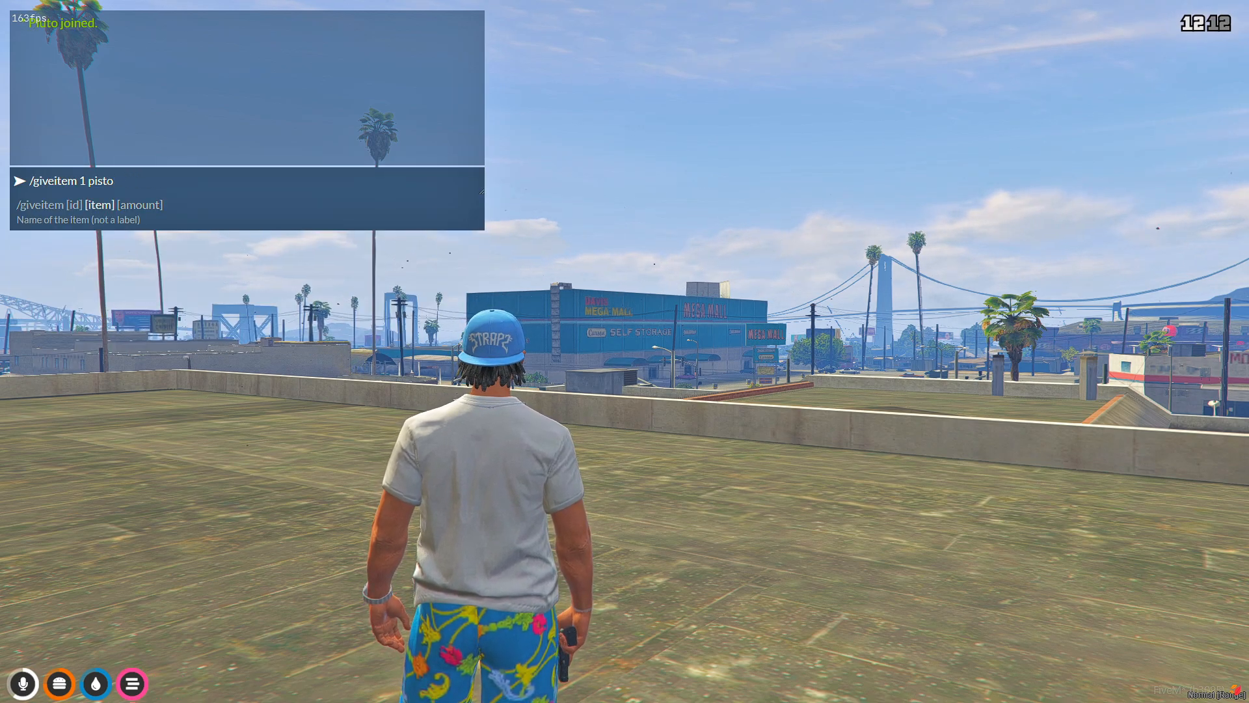
text(clip_attachment 1)
key(Return)
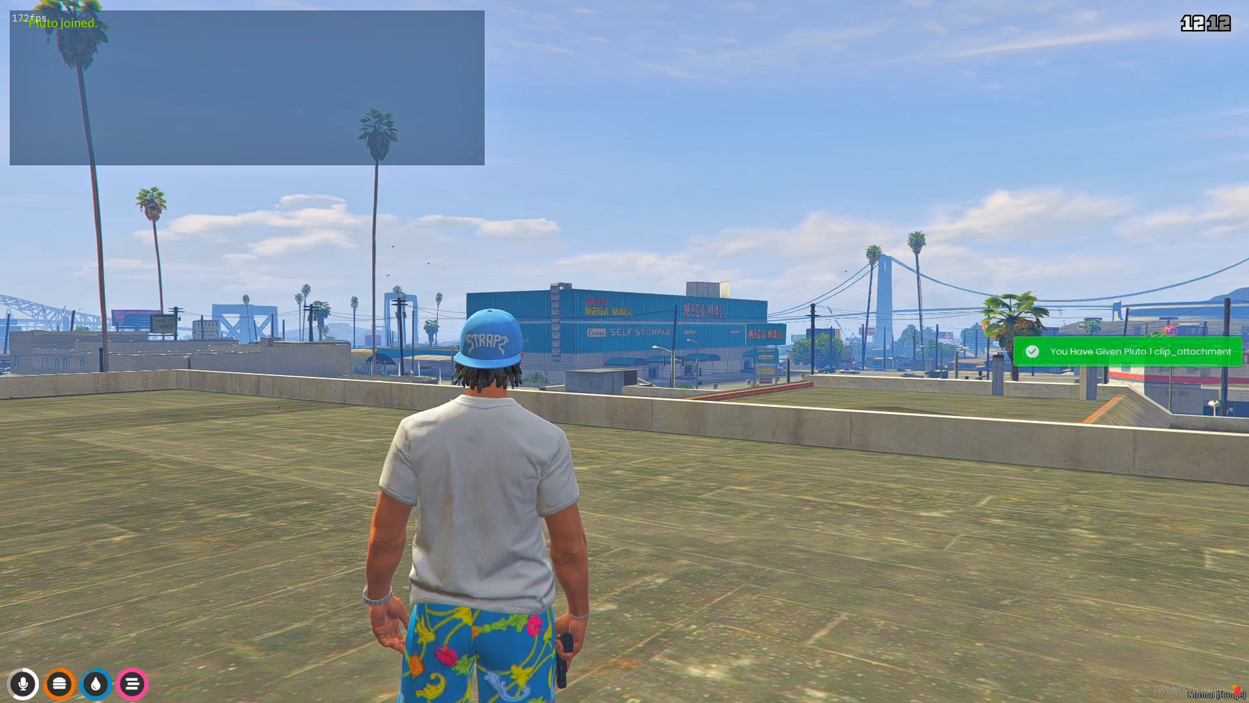
Check the inventory for the Clip and attach it to the equipped Glock 17.
key(Tab)
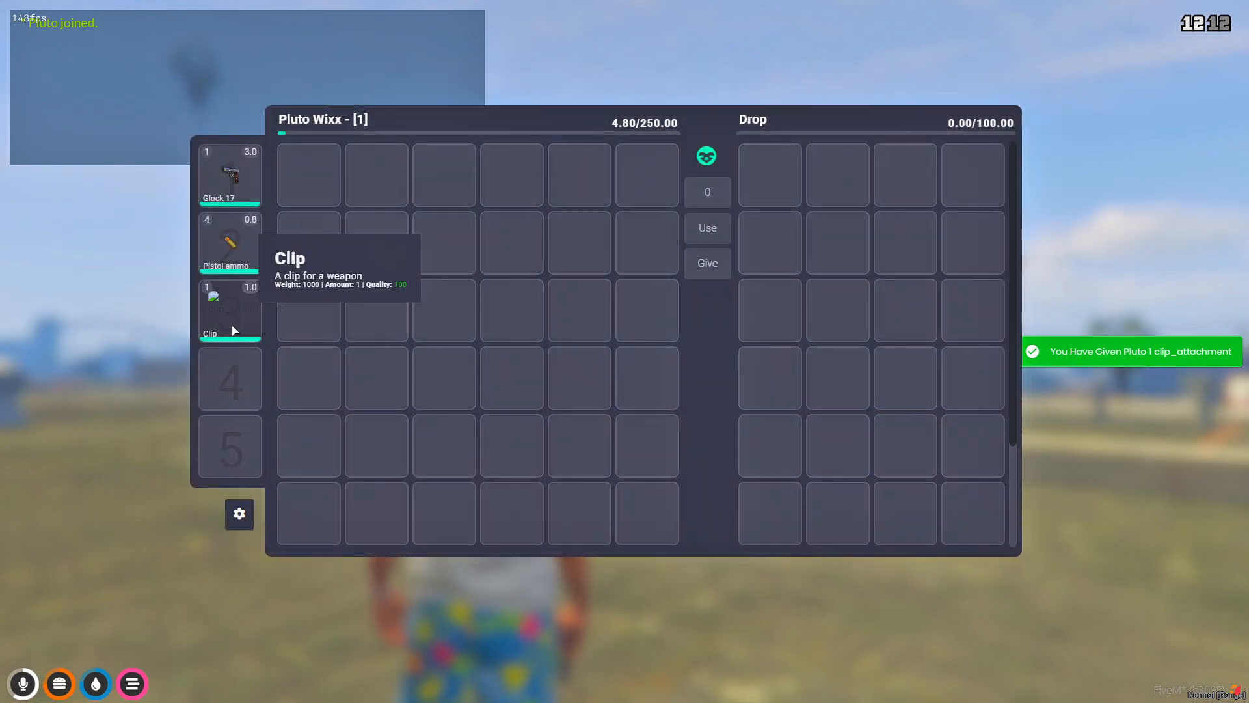
key(Tab)
key(2)
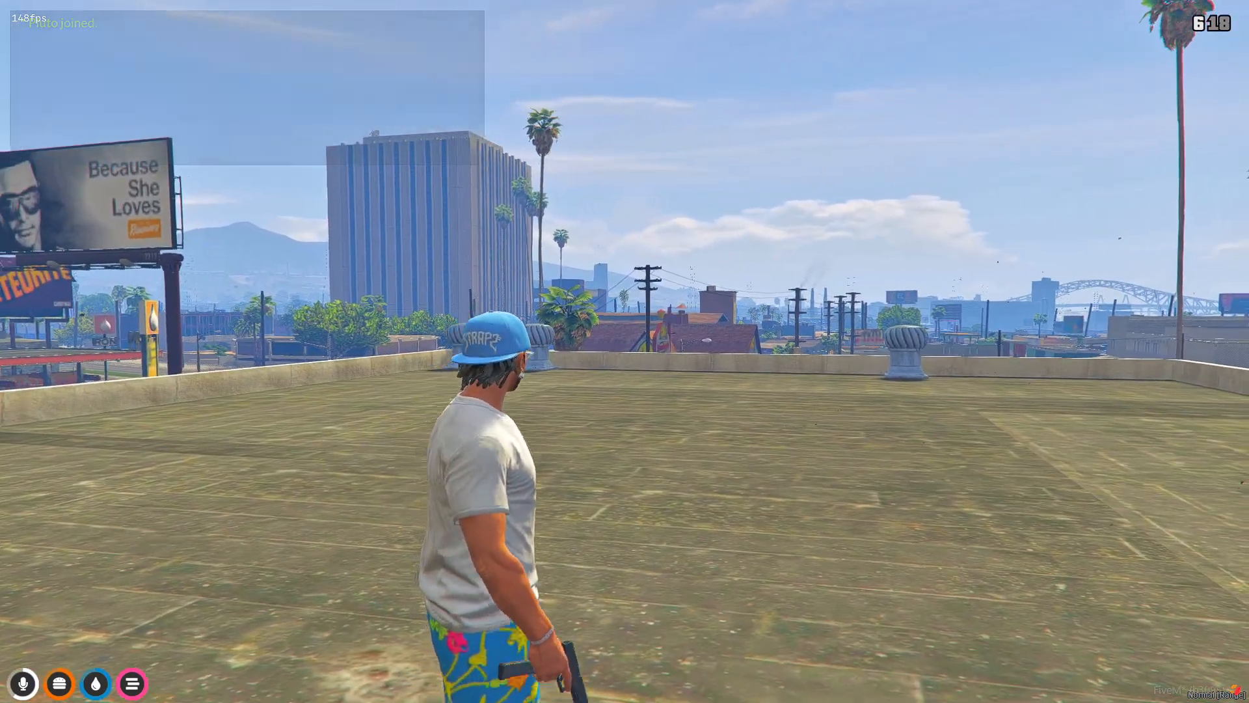
Test the Glock 17 with its clip attachment on the rooftop by aiming, firing and reloading while moving around.
right_click(625, 352)
key(shift+d)
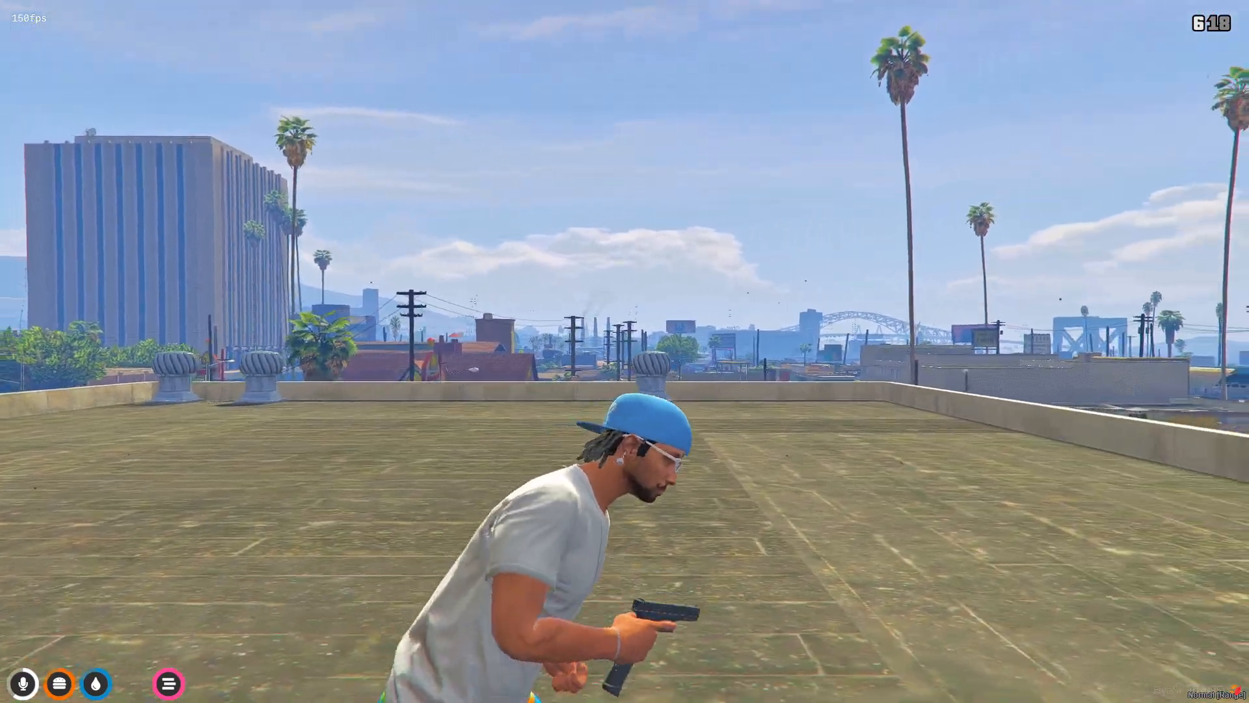
right_click(625, 352)
key(shift+d)
right_click(625, 351)
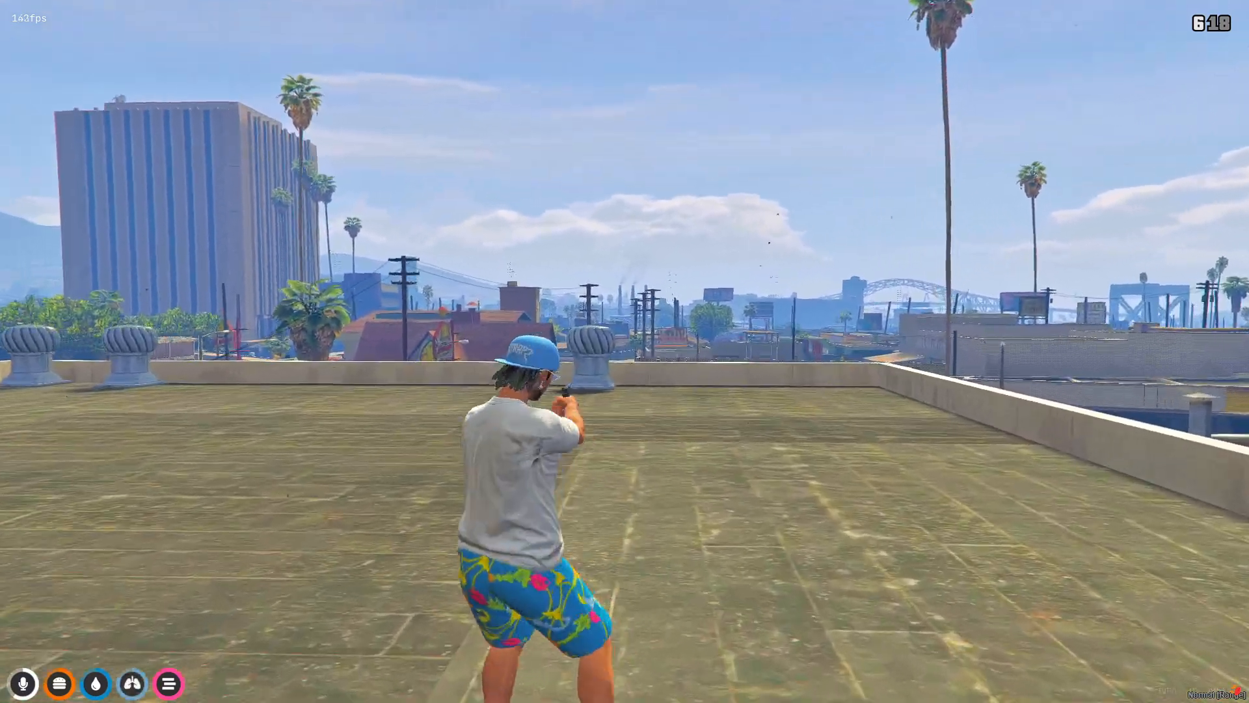
key(space)
click(625, 351)
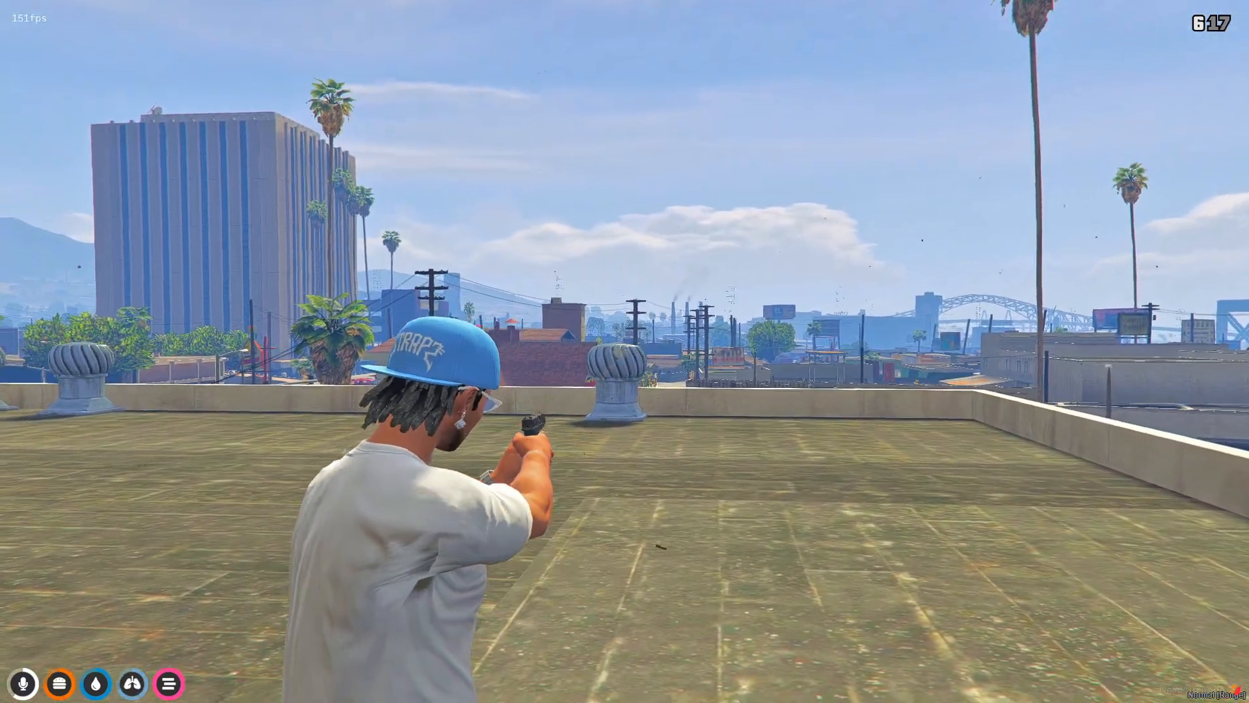
click(625, 351)
key(r)
right_click(625, 351)
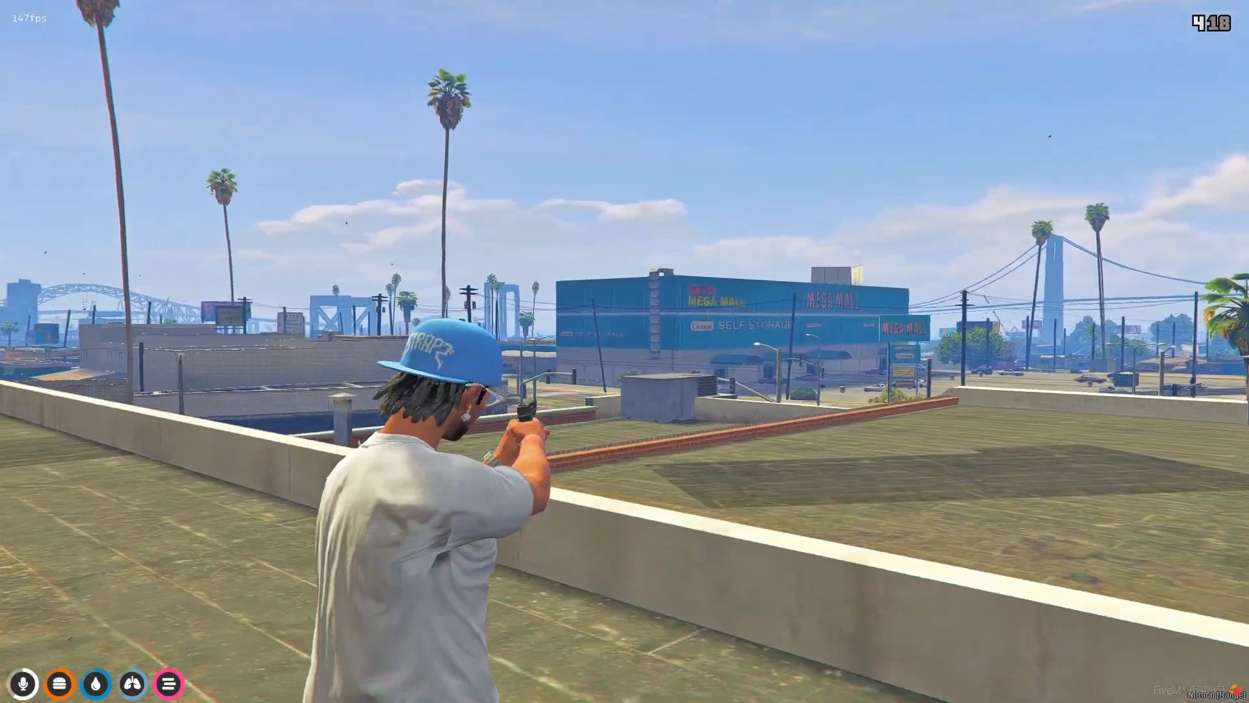
key(space)
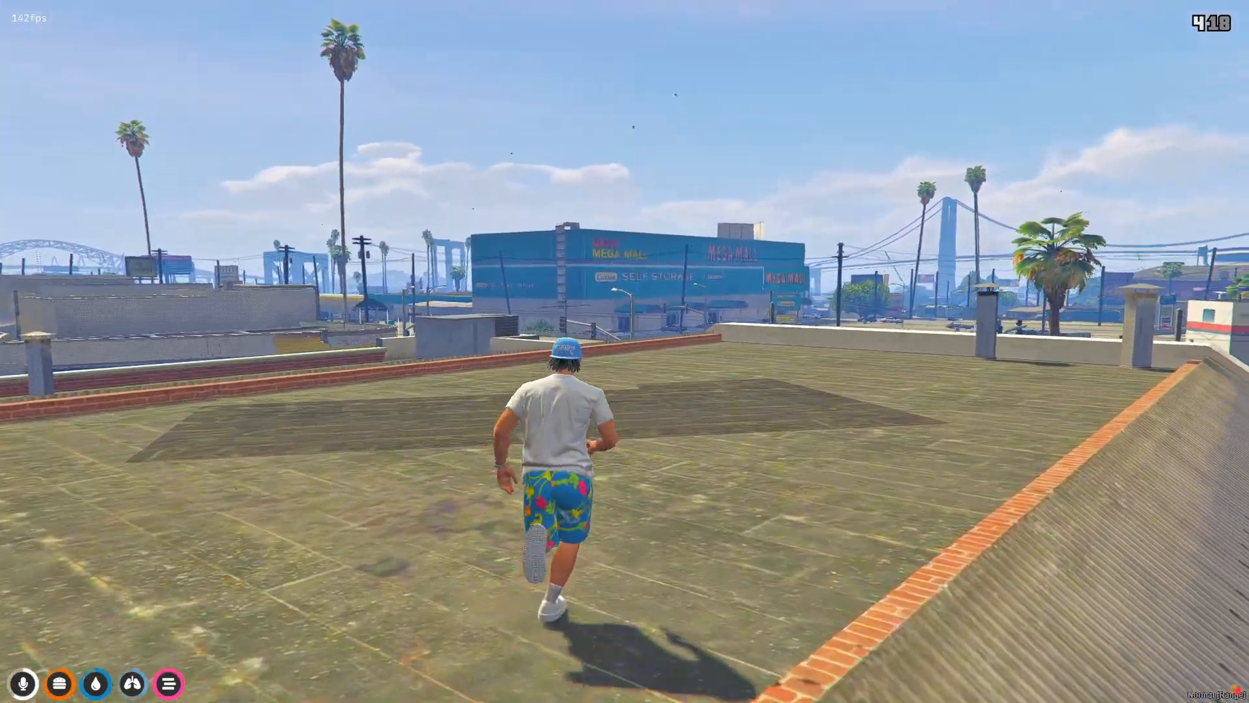
right_click(624, 352)
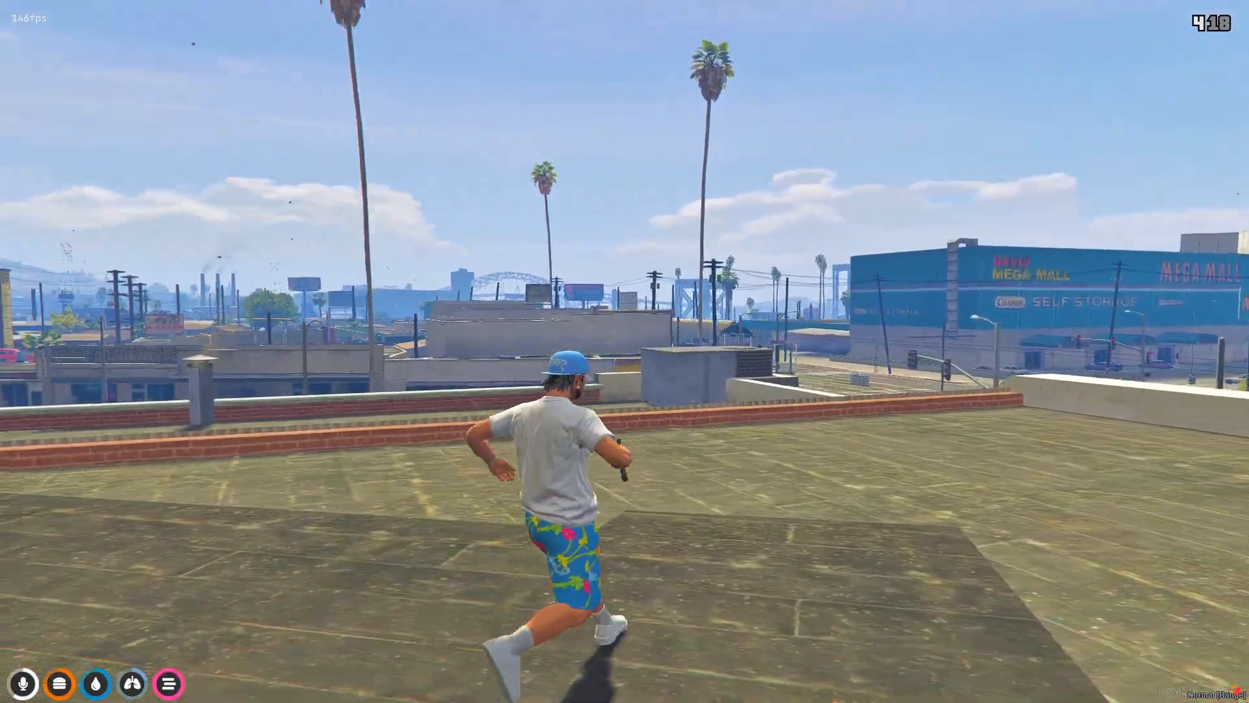
Load more pistol ammo into the Glock 17, fire it in first-person view, and return to third-person view.
key(2)
key(s)
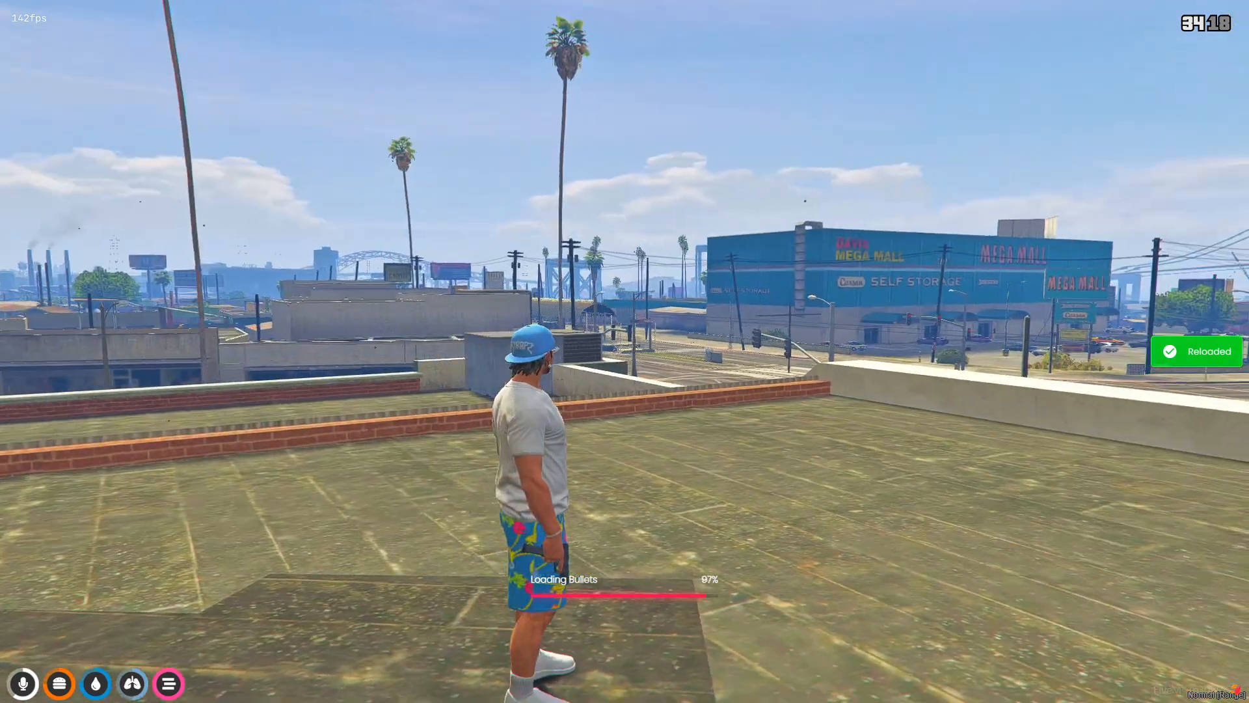
key(v)
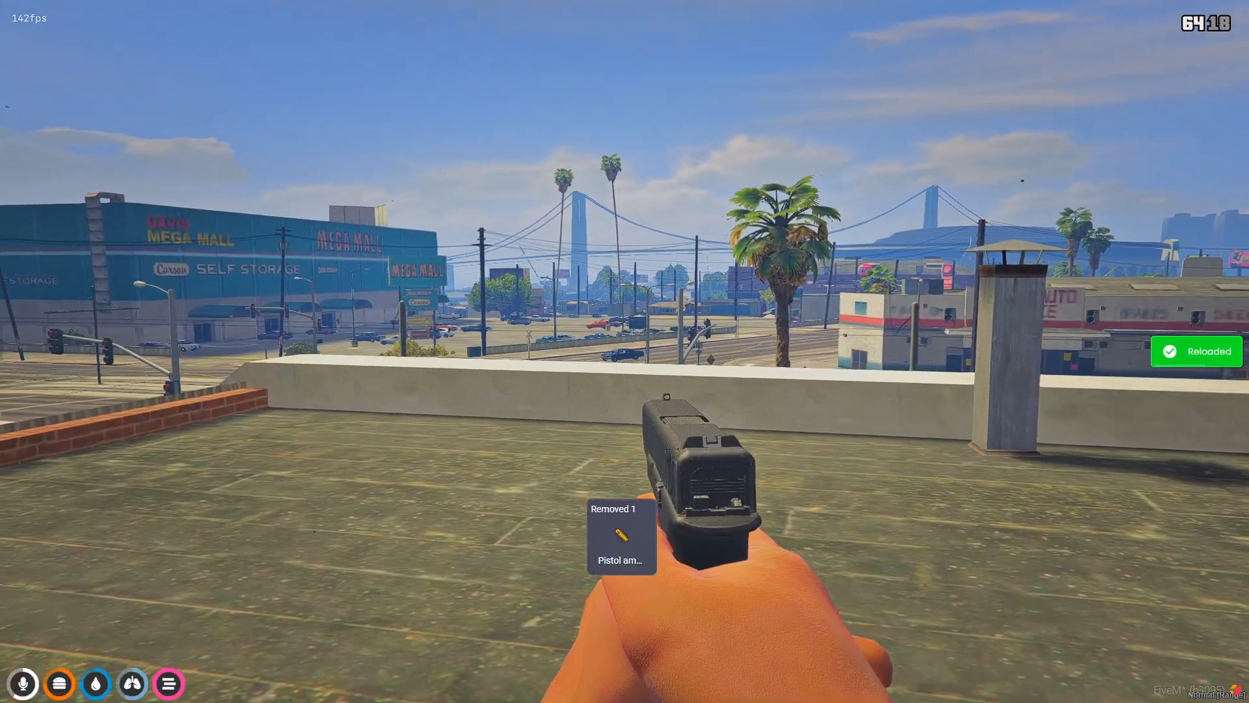
click(625, 351)
click(625, 351)
key(v)
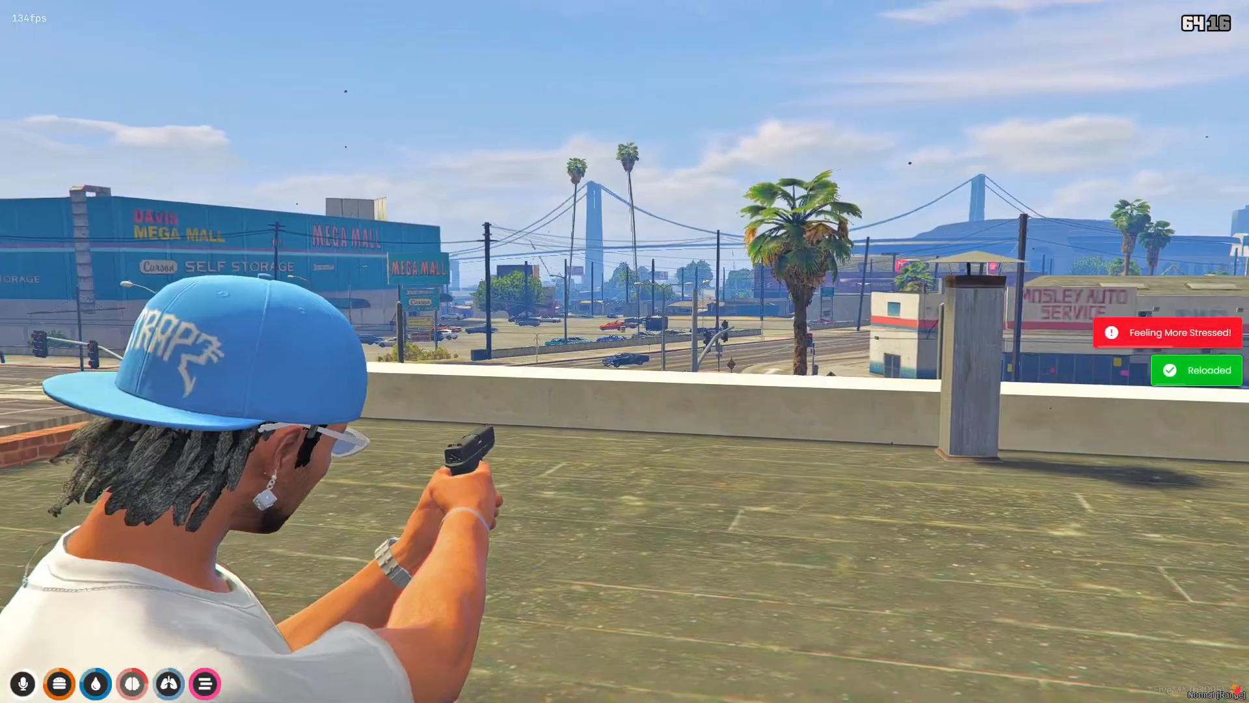
Fire several more shots in third-person view and reload to inspect the Glock 17's attached clip.
key(w)
click(624, 352)
click(625, 351)
click(625, 351)
click(624, 351)
key(r)
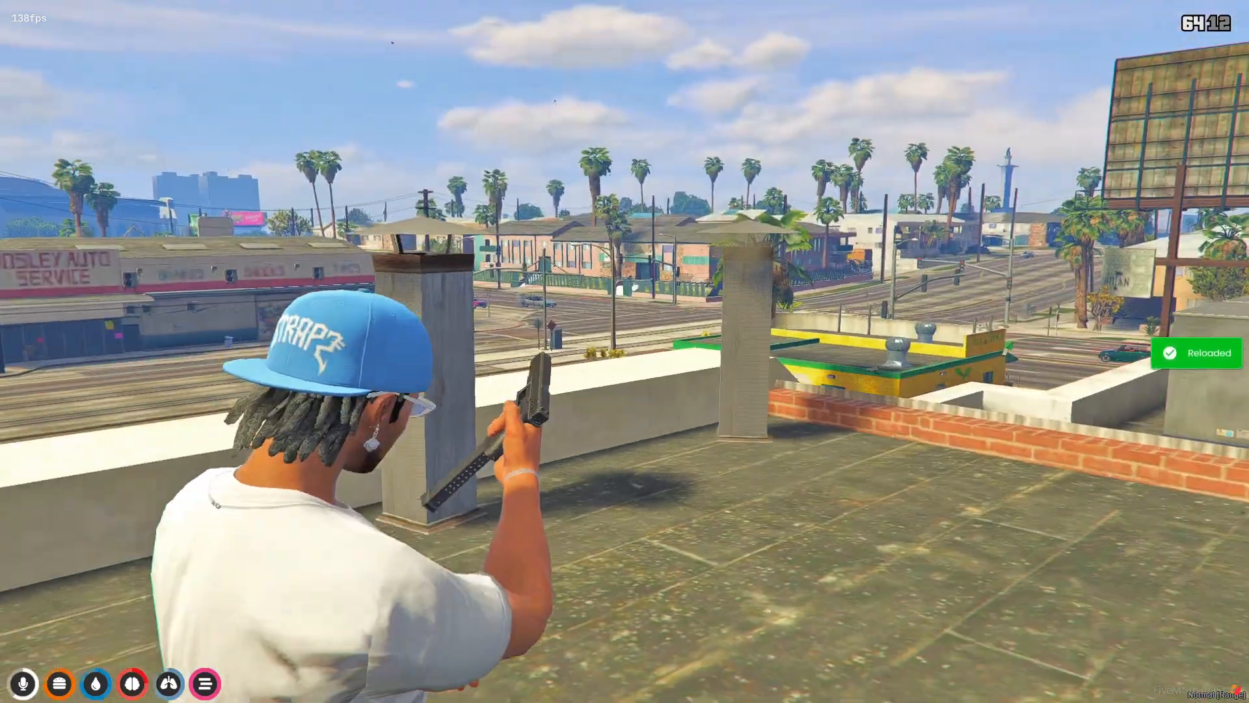
key(d)
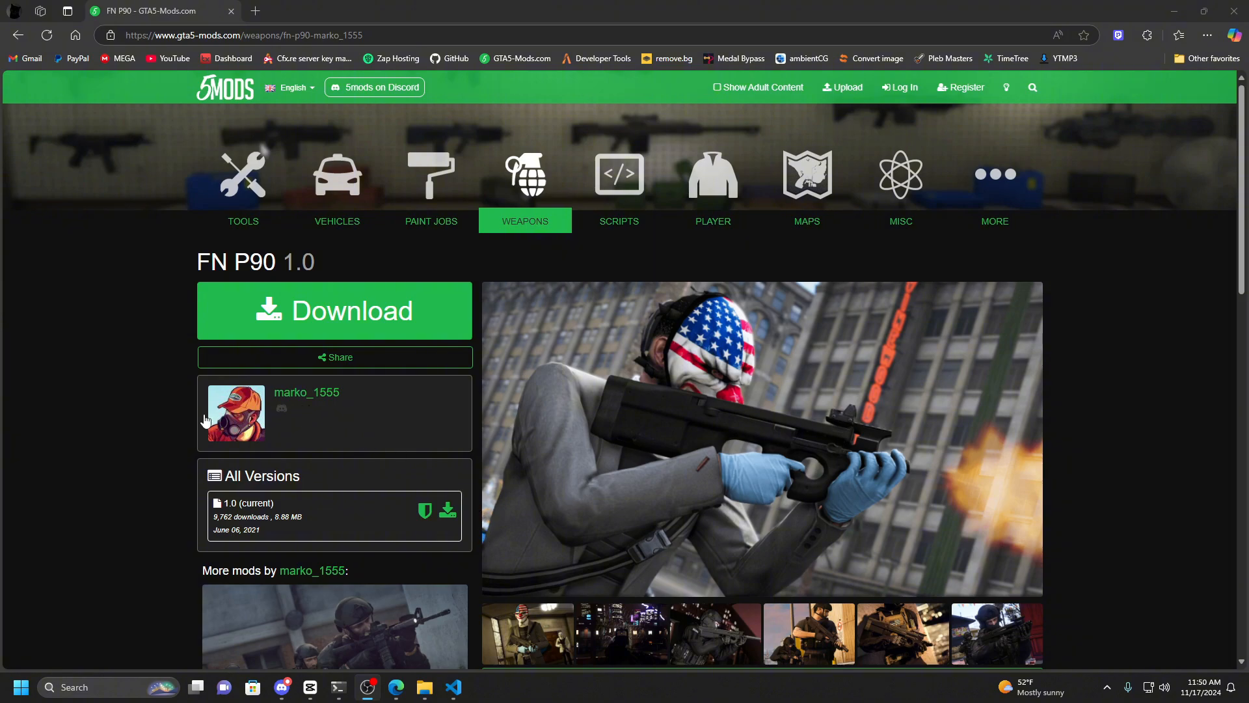
Download version 1.0 of the FN P90 mod, open its archive, and arrange the Video tut desktop folder beside it.
click(448, 515)
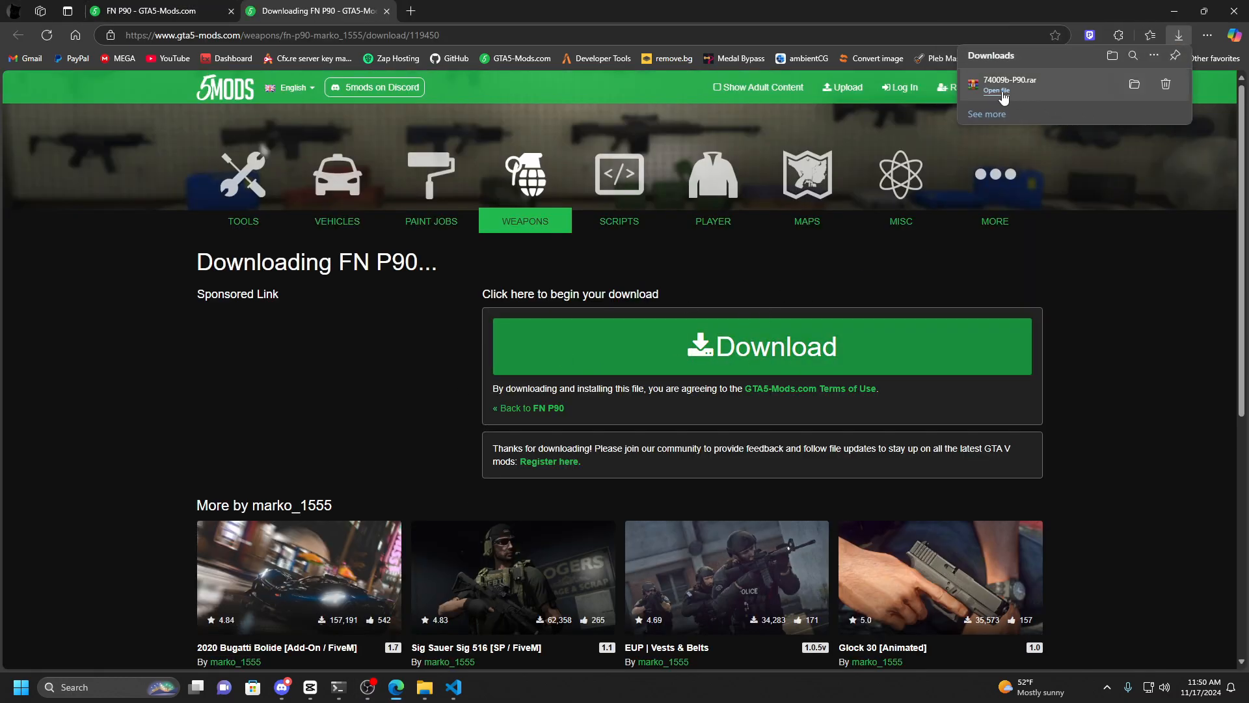
click(996, 91)
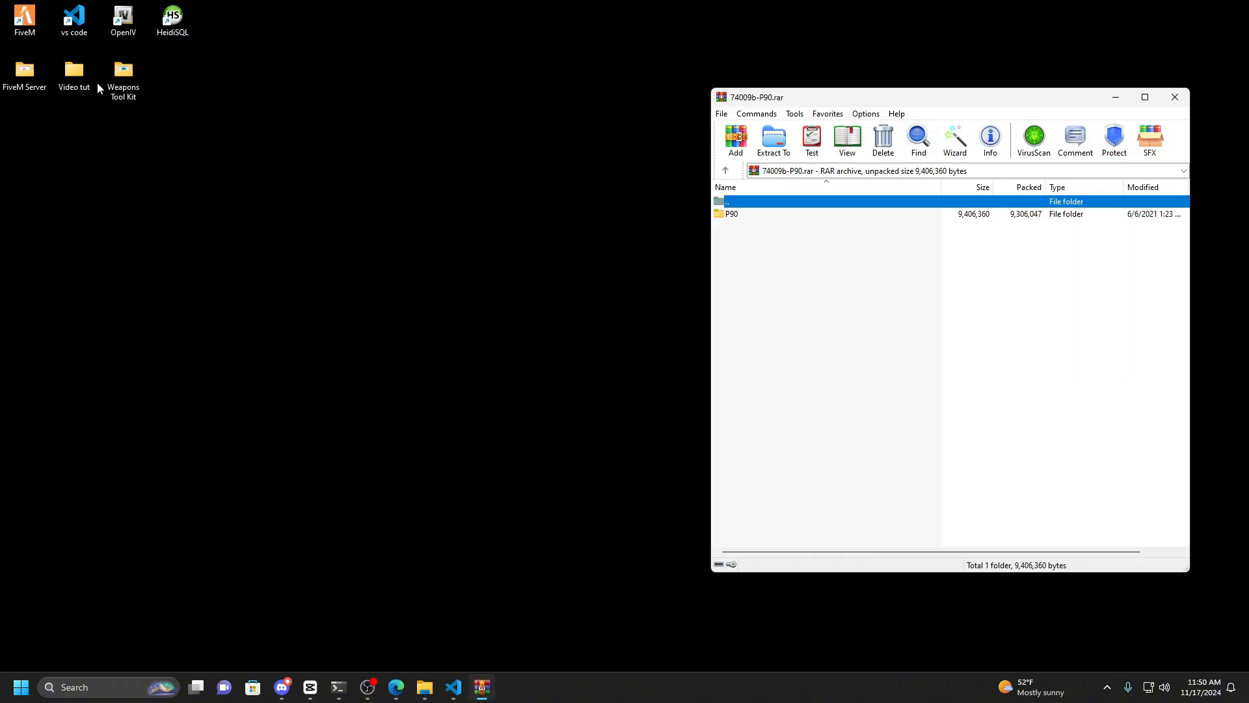
double_click(96, 85)
drag(717, 117, 498, 115)
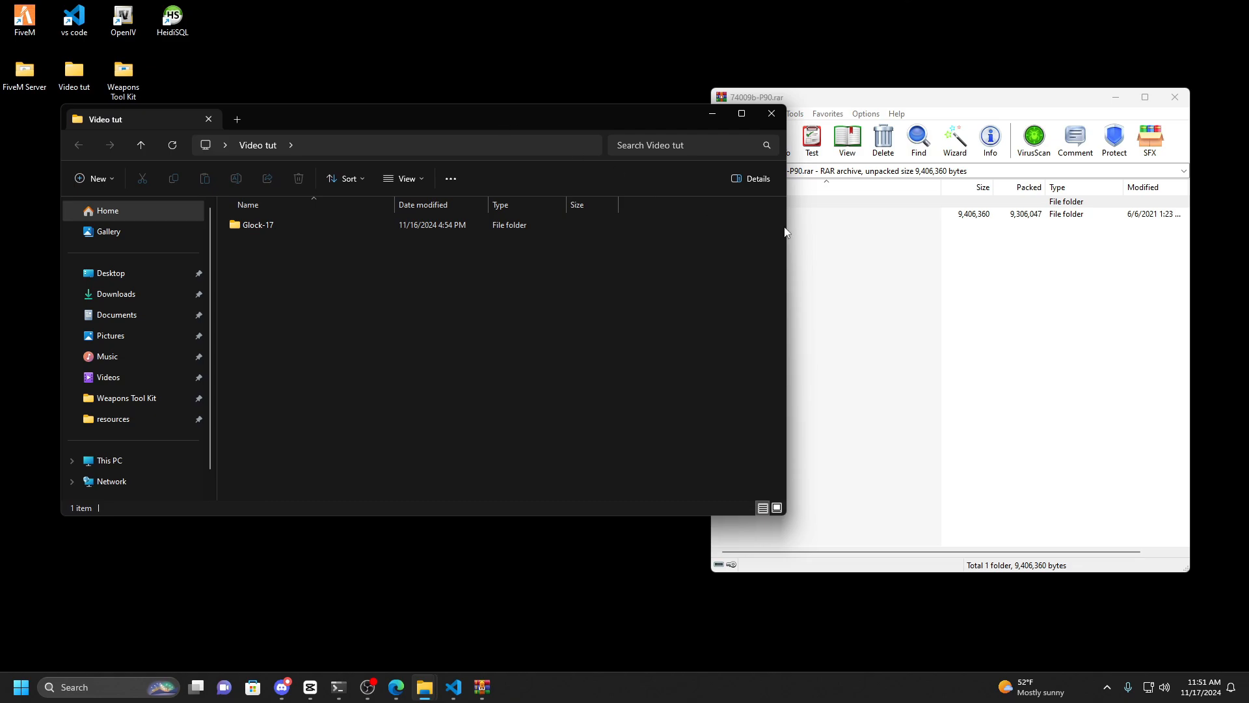
drag(785, 231, 644, 228)
drag(477, 119, 514, 114)
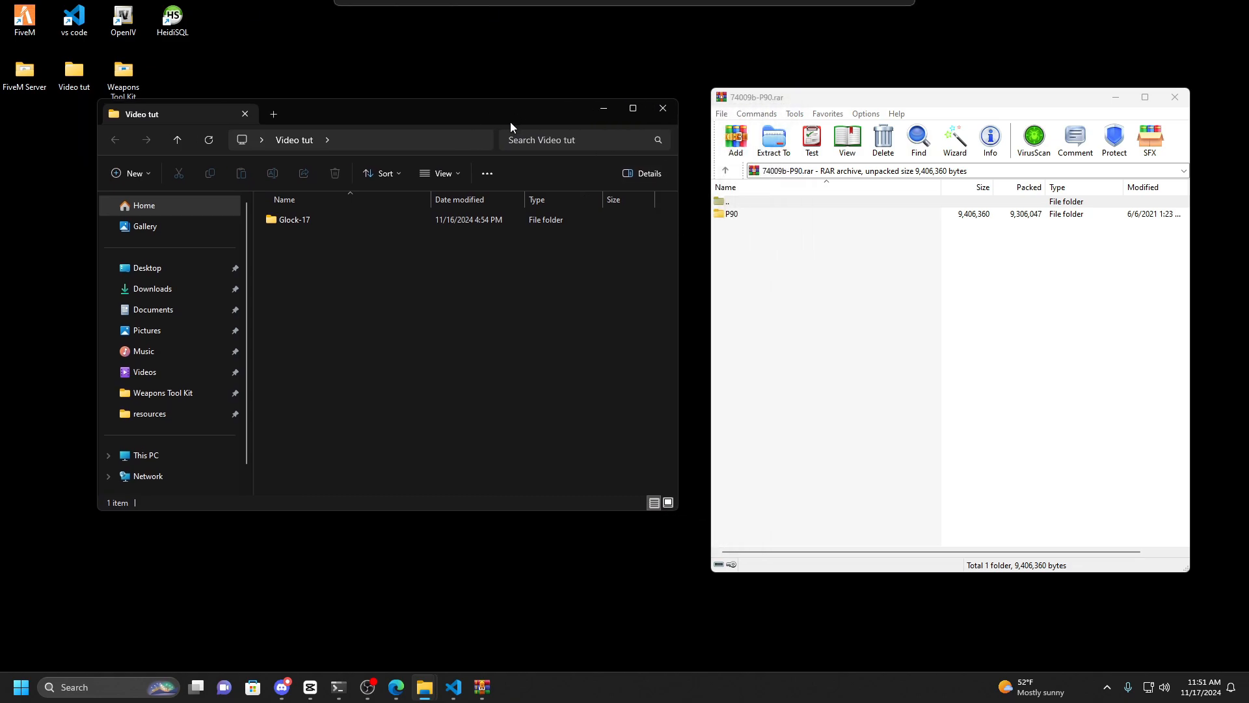
Create a new folder named P90 inside the Video tut folder.
right_click(337, 330)
mouse_move(345, 367)
click(497, 368)
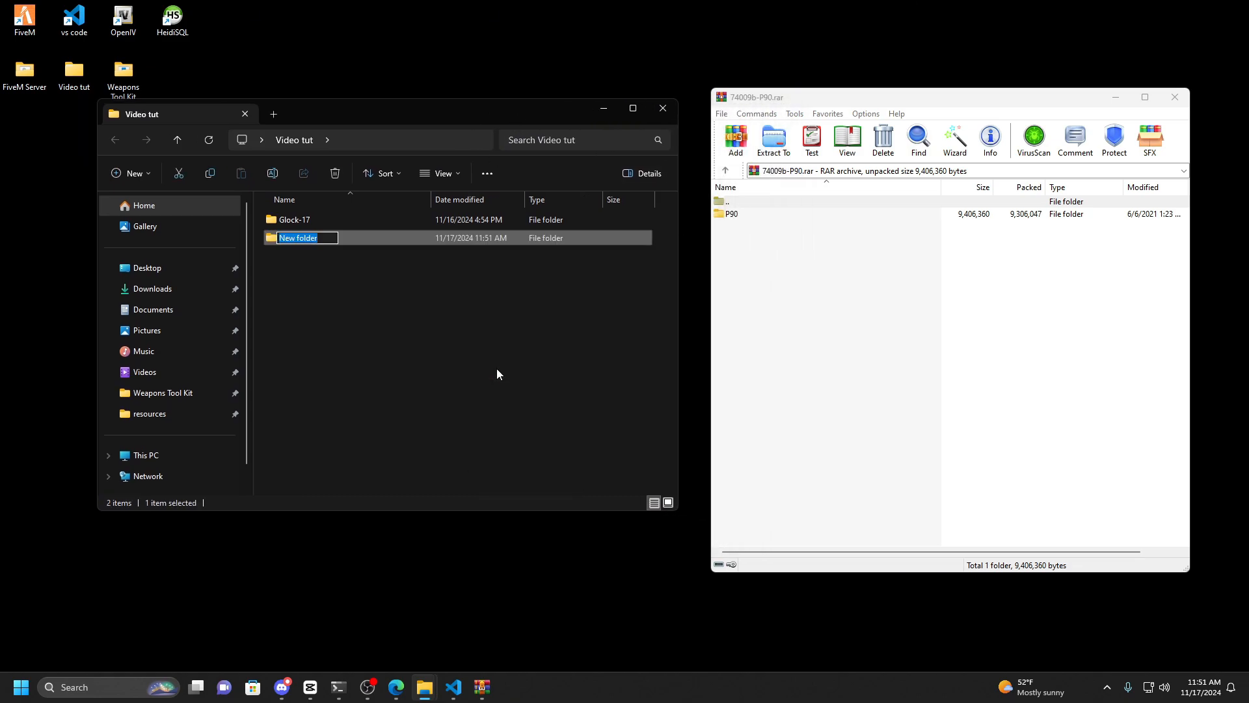
text(P90)
key(Return)
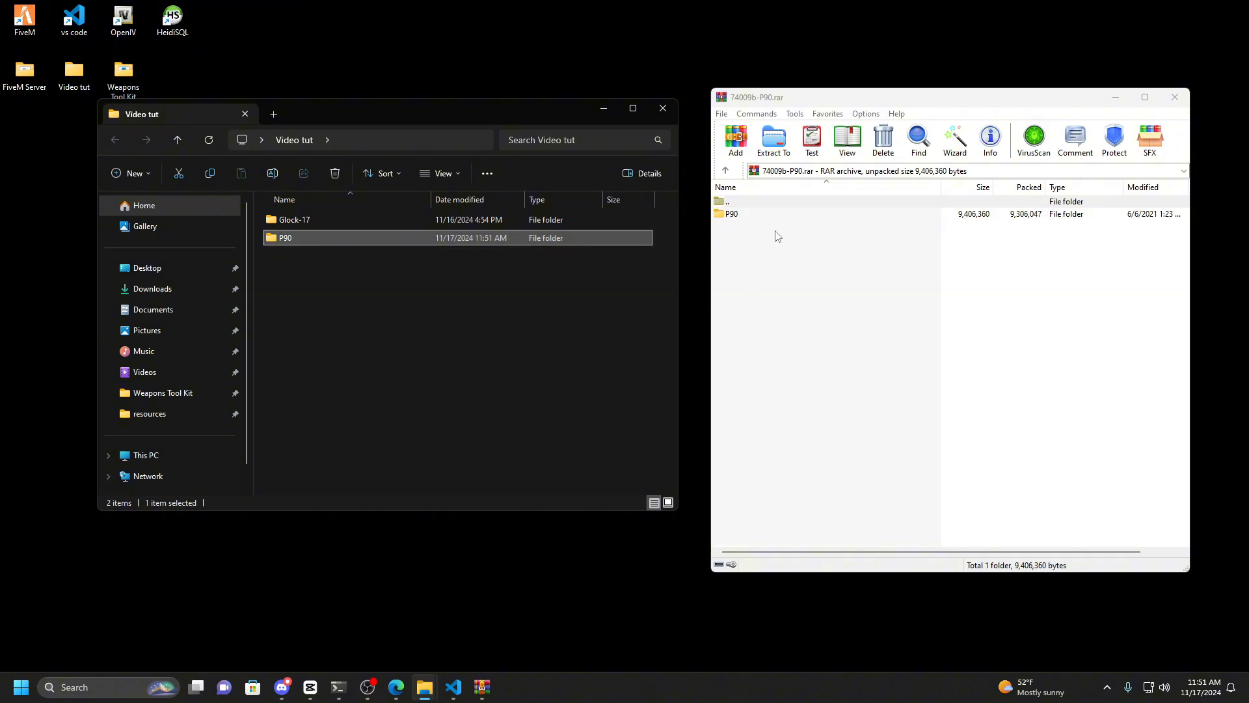
Extract all files from the archive's P90\FiveM\P90\stream folder into the new P90 folder.
double_click(731, 214)
double_click(746, 216)
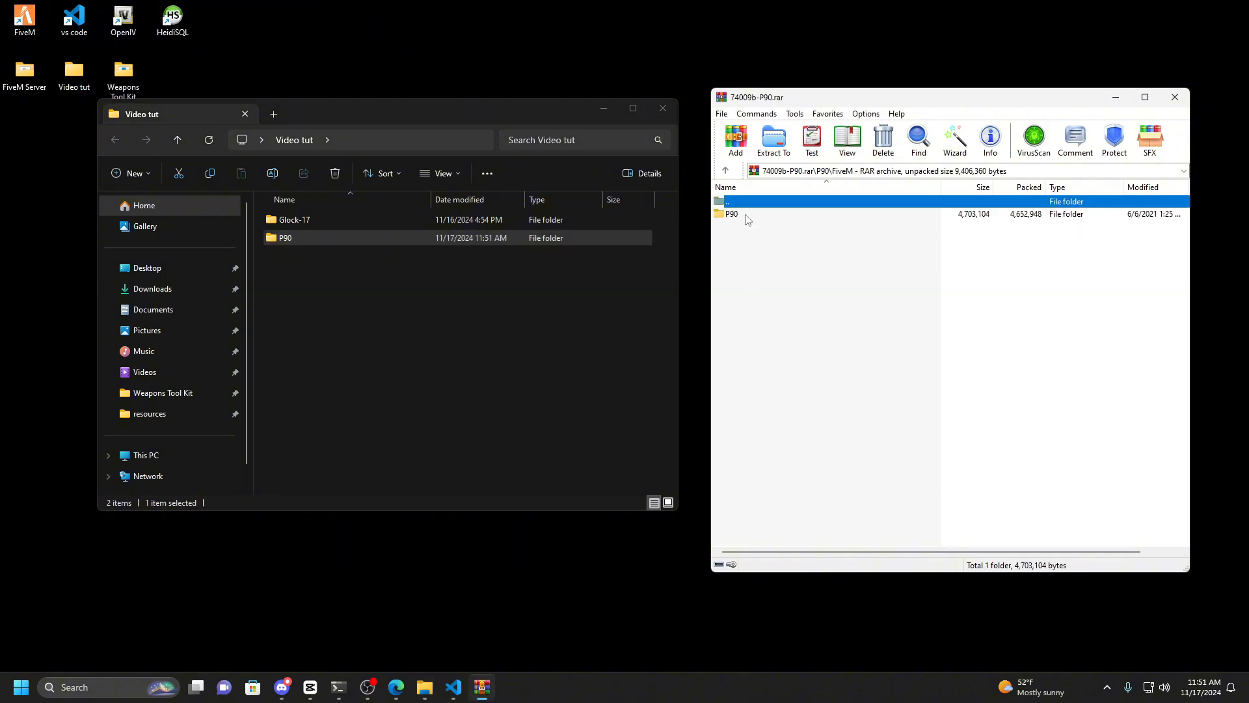
double_click(744, 215)
double_click(744, 216)
drag(750, 349, 777, 215)
drag(777, 217, 320, 239)
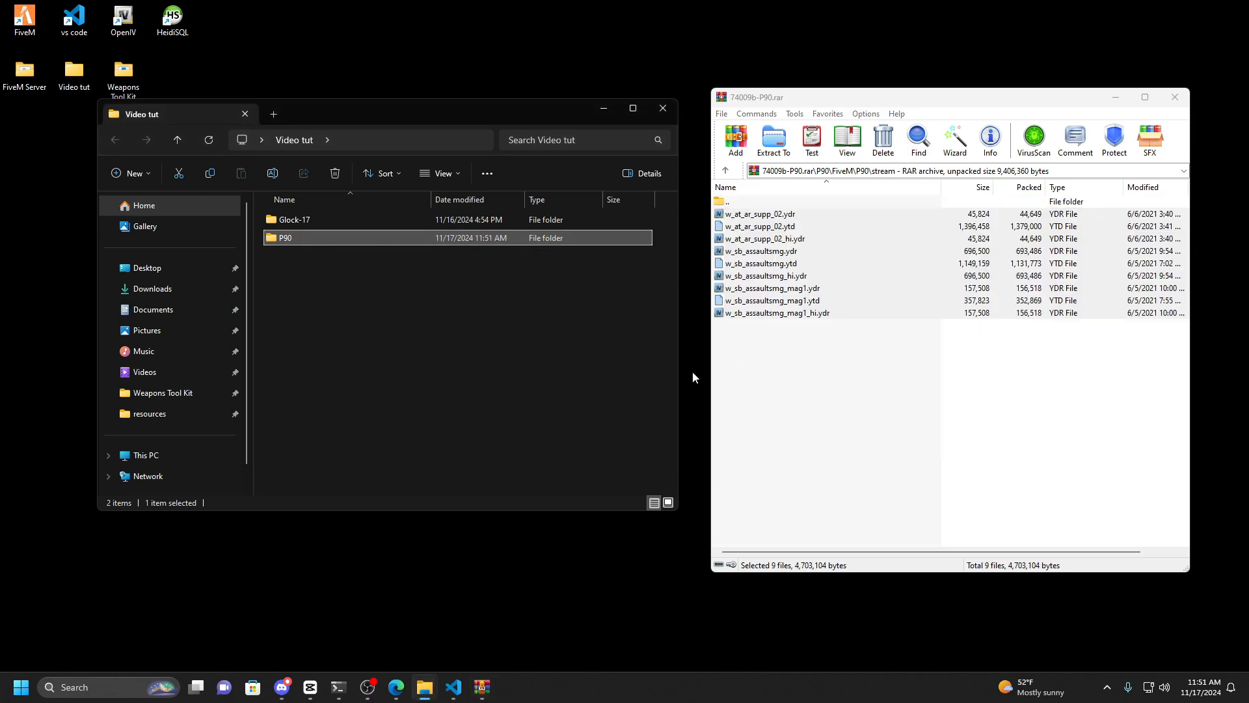
Close the P90 archive, reposition the Video tut window, and open its P90 folder.
click(641, 367)
click(881, 324)
click(1175, 97)
drag(551, 113, 810, 115)
double_click(558, 237)
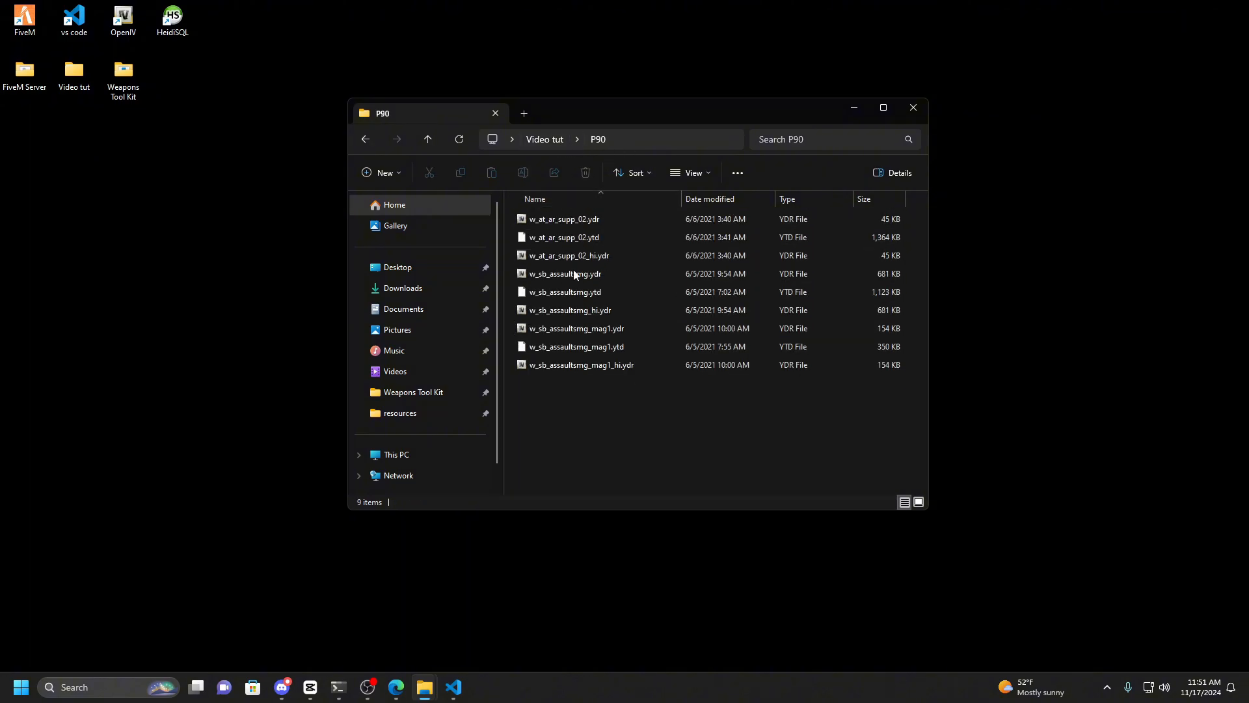
Examine the extracted magazine, suppressor and main weapon model files in the P90 folder.
drag(564, 390, 608, 326)
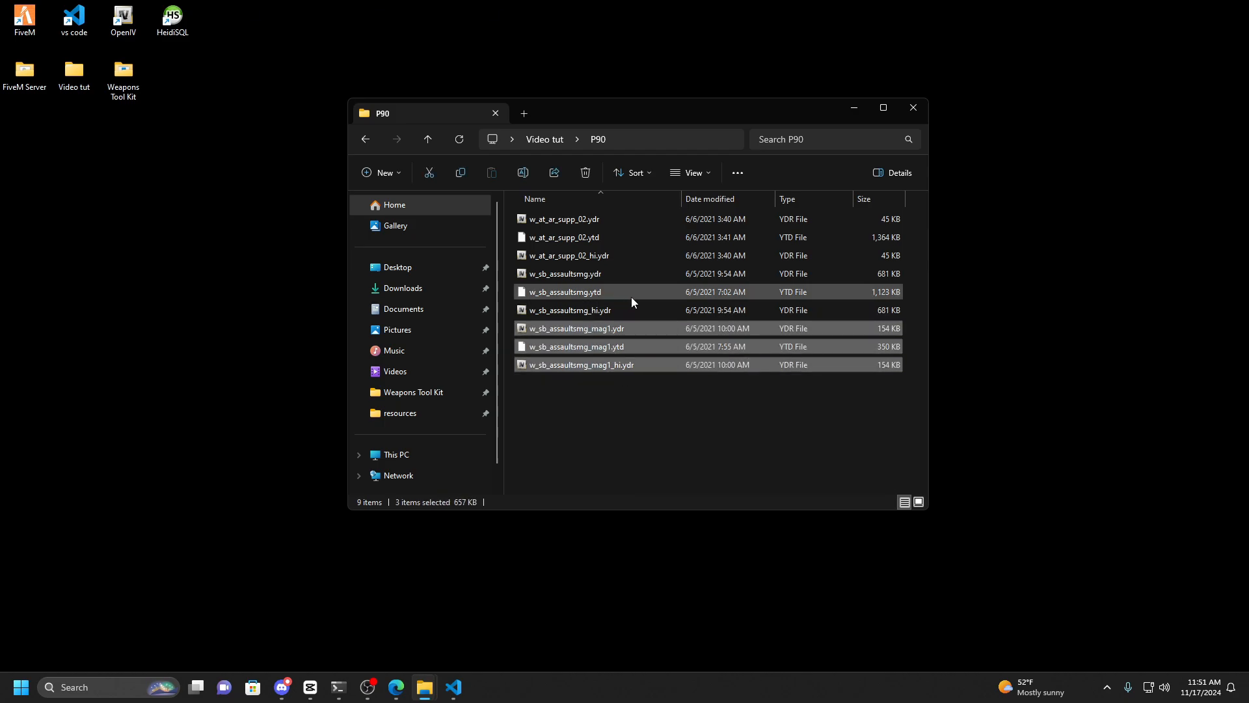
drag(595, 387, 635, 395)
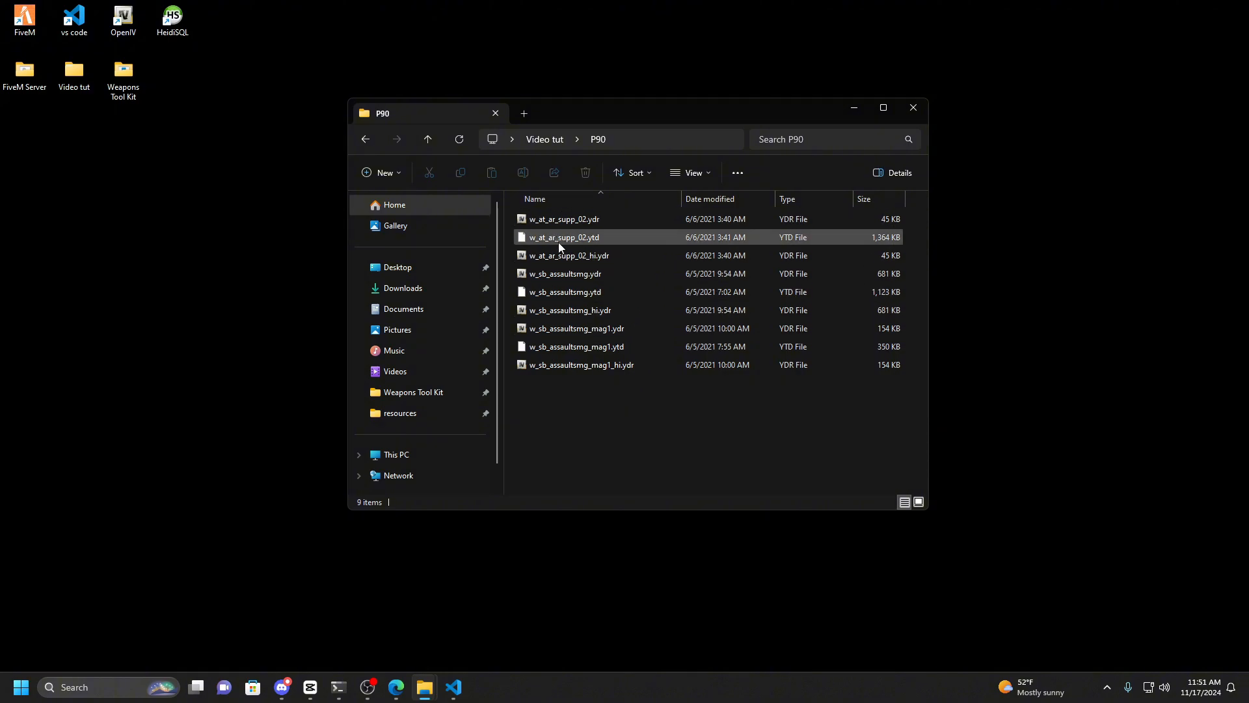
drag(514, 213, 586, 258)
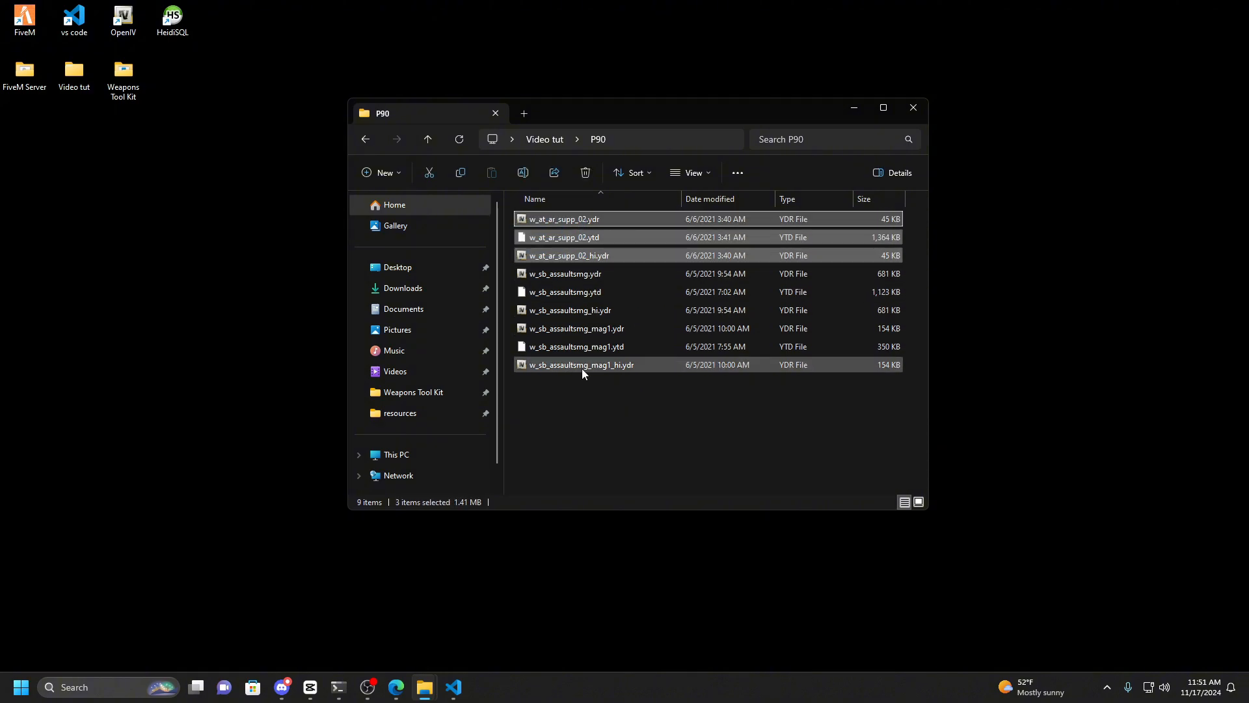
click(603, 409)
click(605, 275)
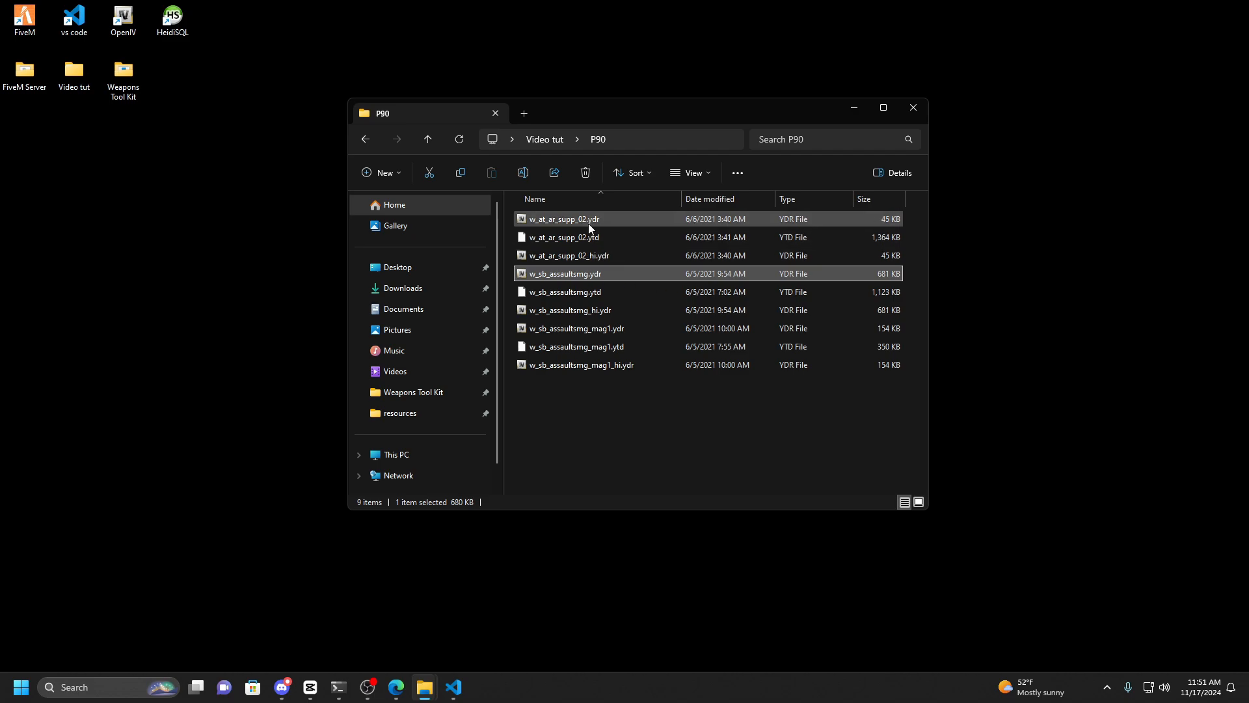
Rename the three suppressor files to w_at_p90_supp_02.ydr, w_at_p90_supp_02.ytd and w_at_p90_supp_02_hi.ydr.
click(560, 221)
click(554, 222)
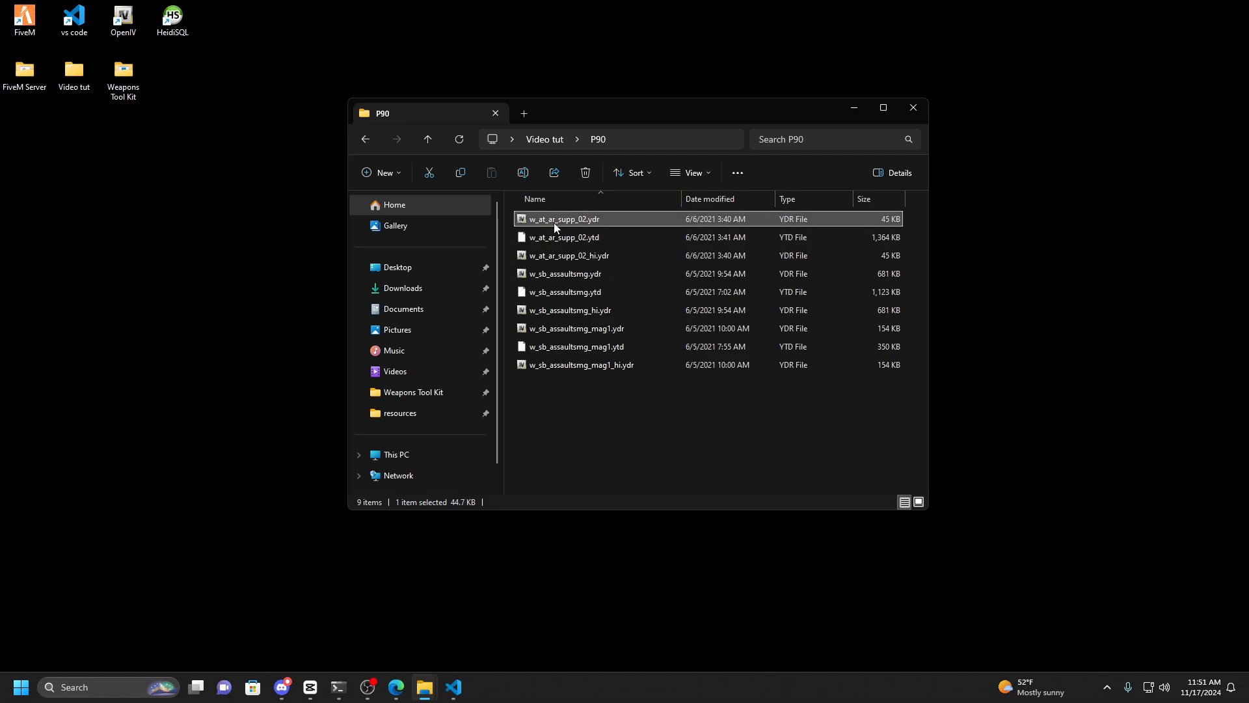
click(555, 220)
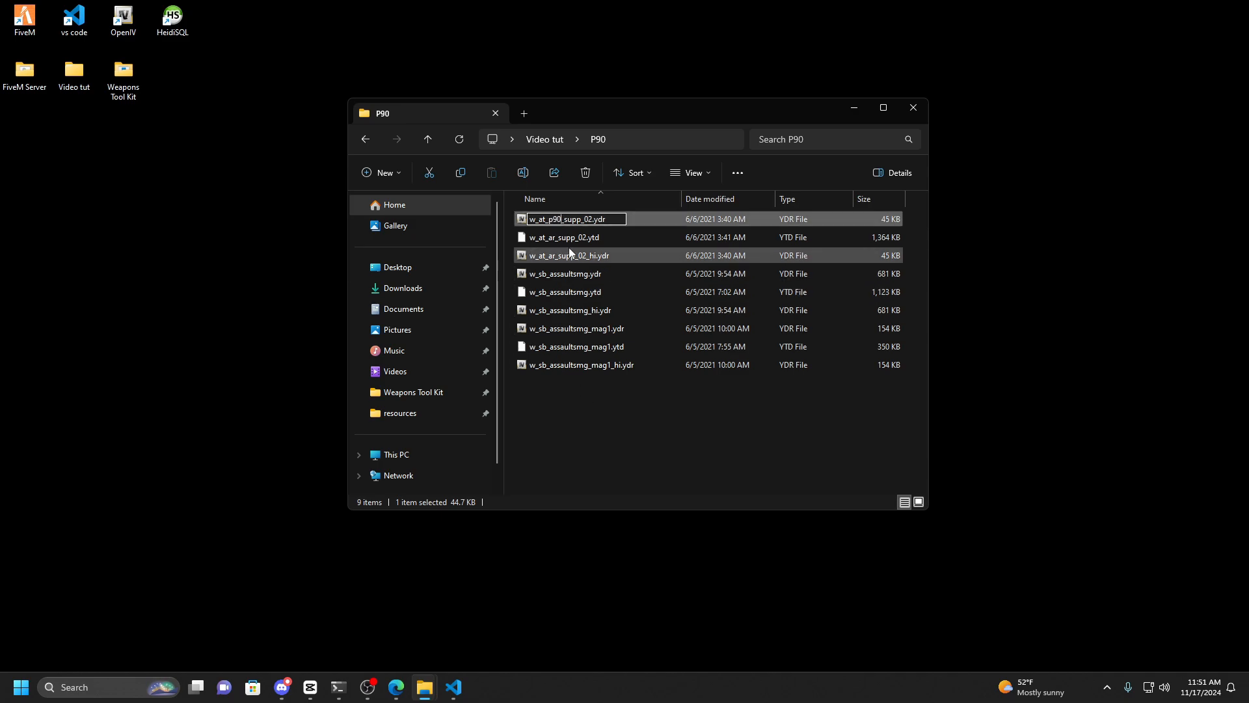
click(562, 237)
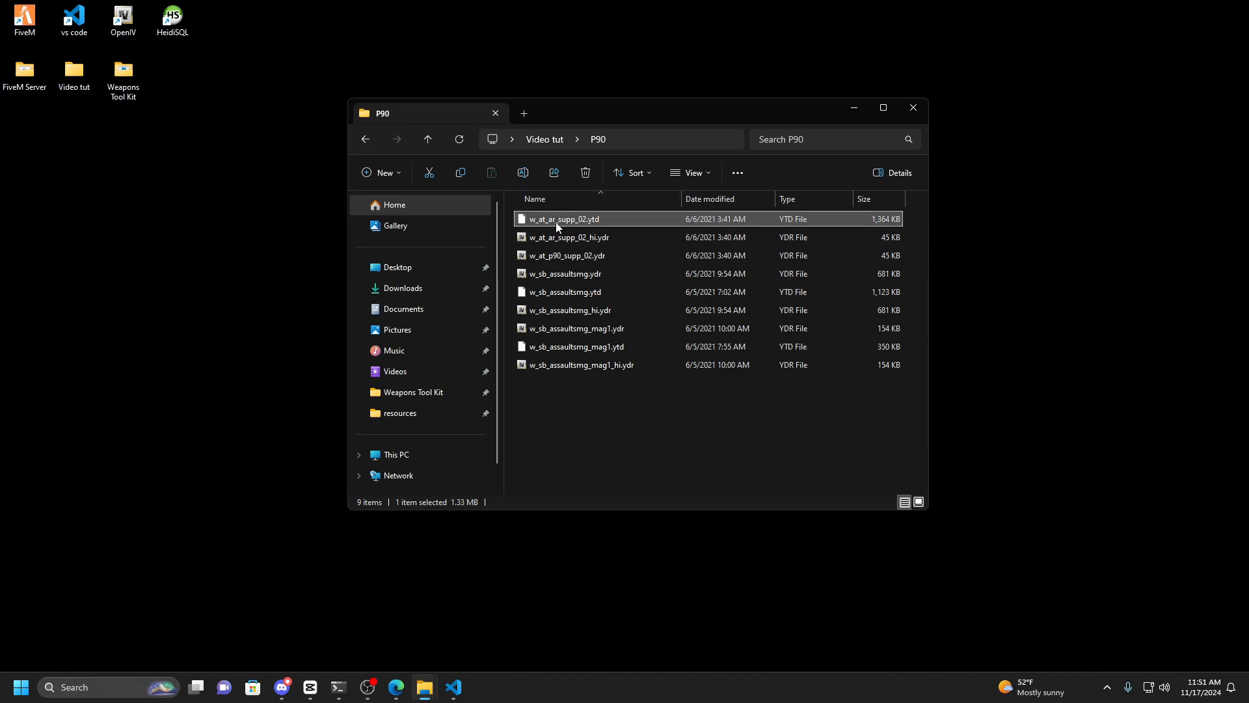
click(556, 221)
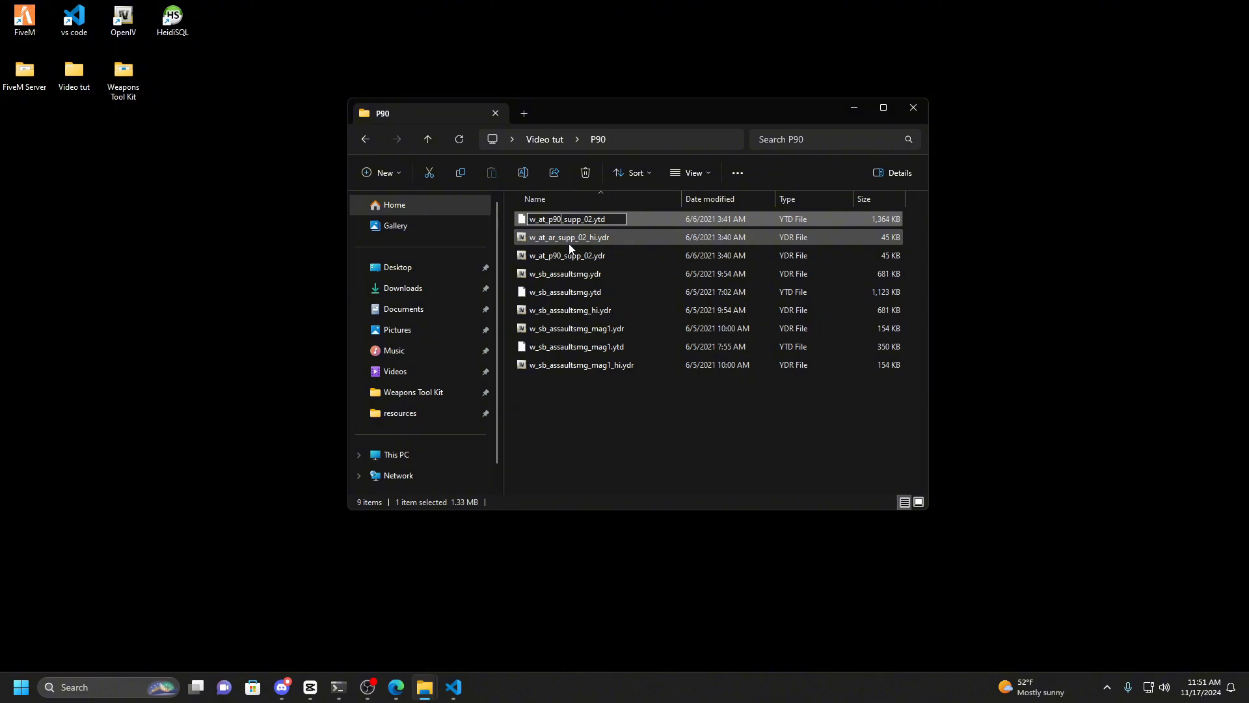
click(567, 237)
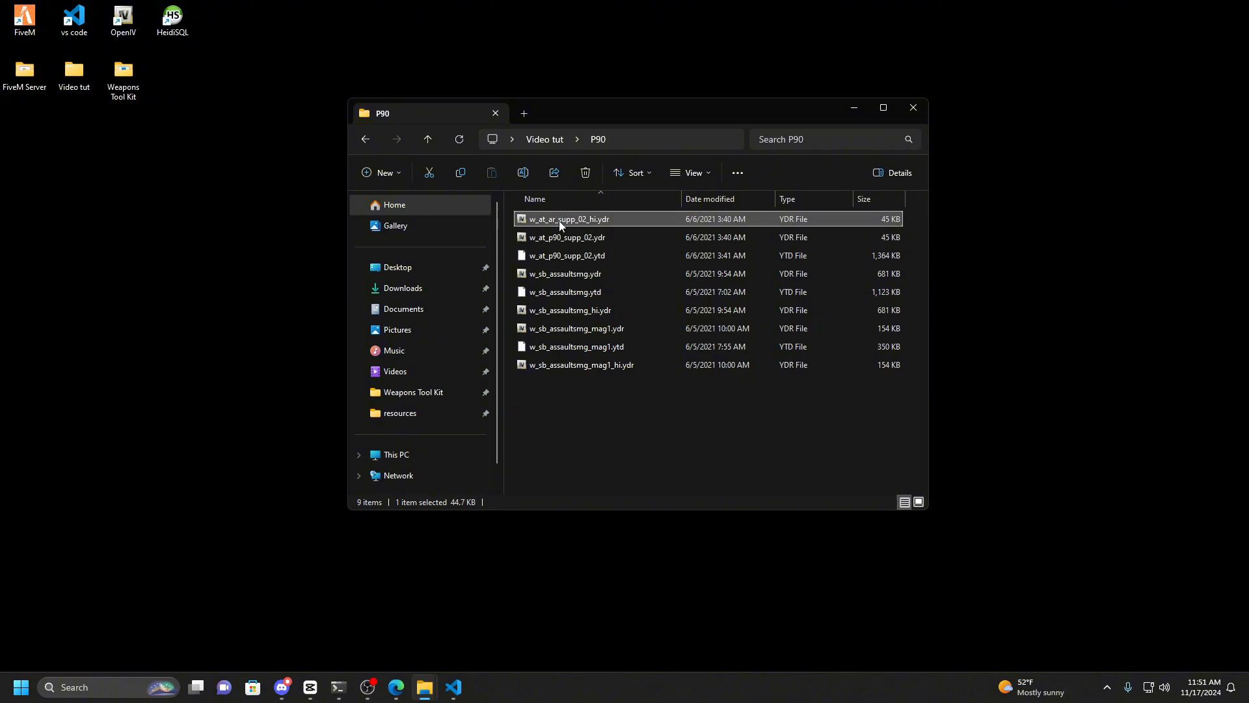
click(555, 224)
click(556, 224)
key(BackSpace)
key(BackSpace)
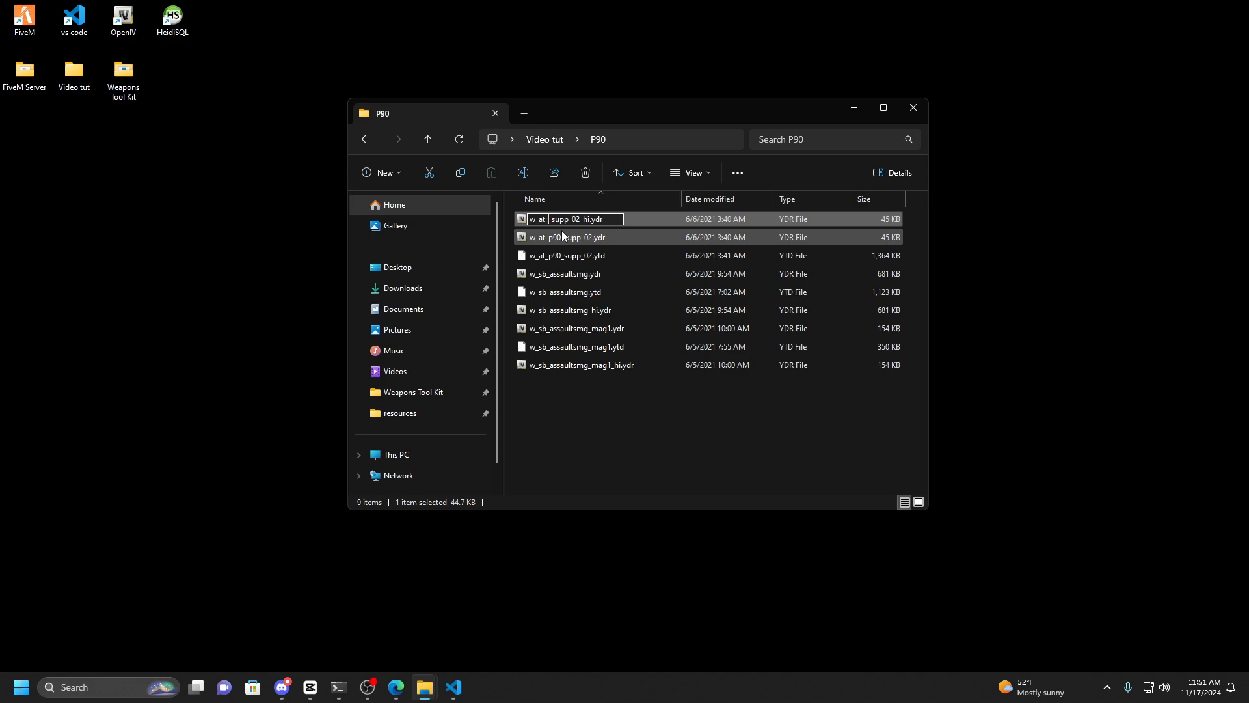
text(p90)
key(Return)
Rename the three main weapon files to w_sb_p90.ydr, w_sb_p90.ytd and w_sb_p90_hi.ydr.
click(551, 277)
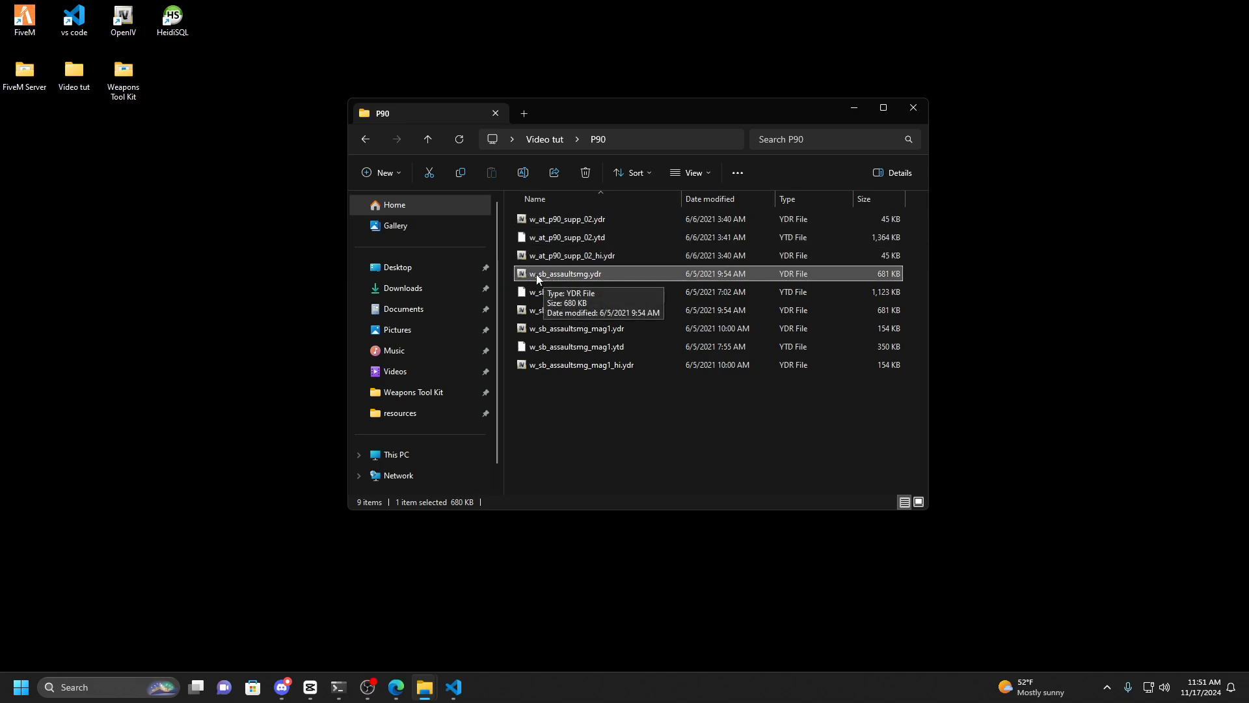
click(563, 276)
click(588, 276)
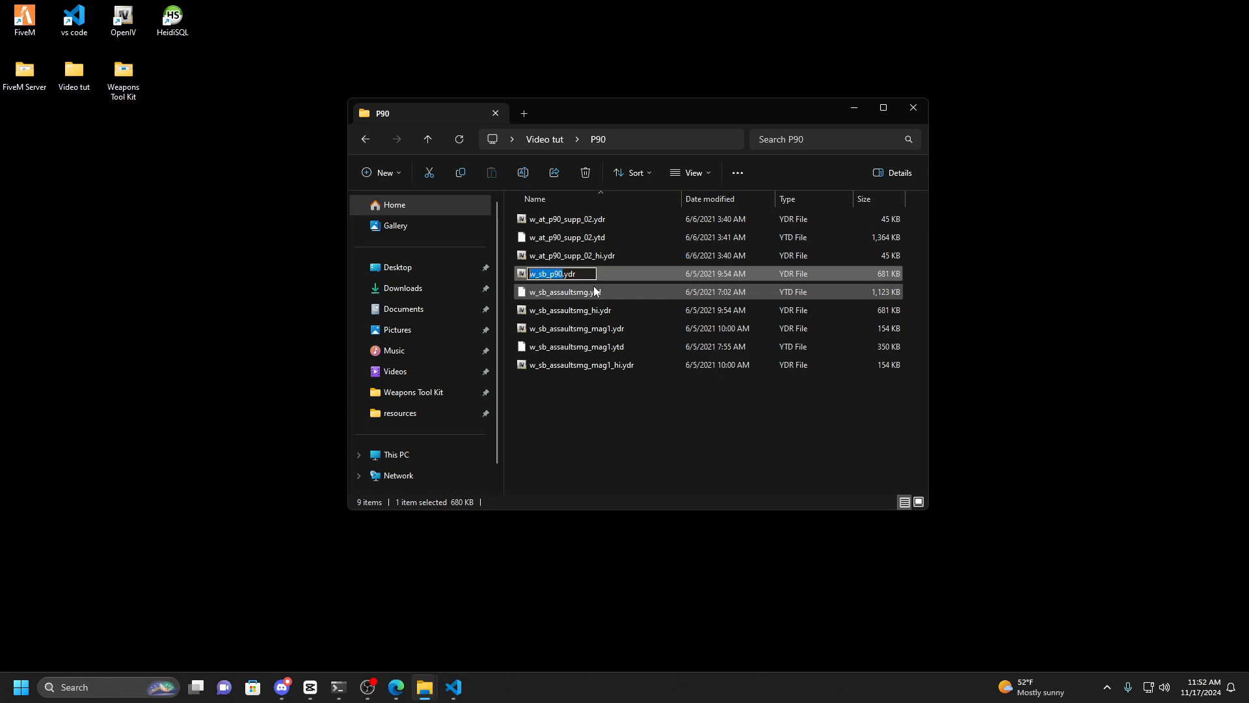
click(581, 292)
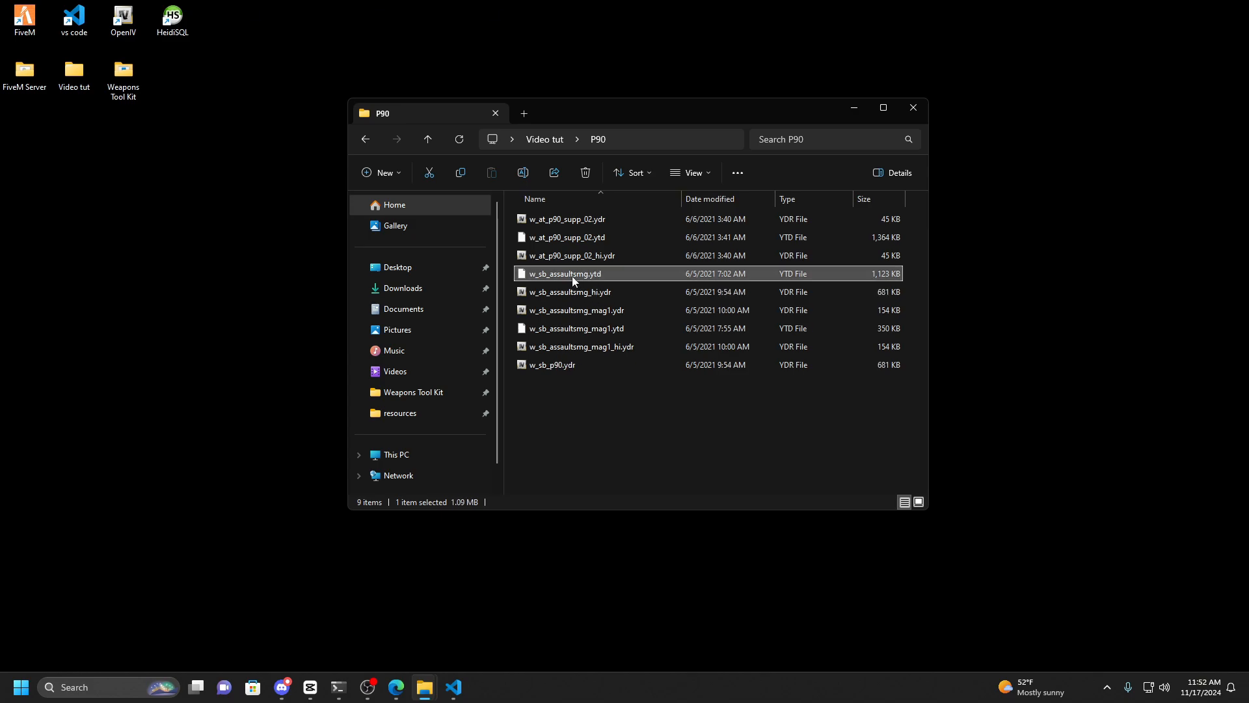
click(572, 276)
text(w_sb_p90)
click(577, 288)
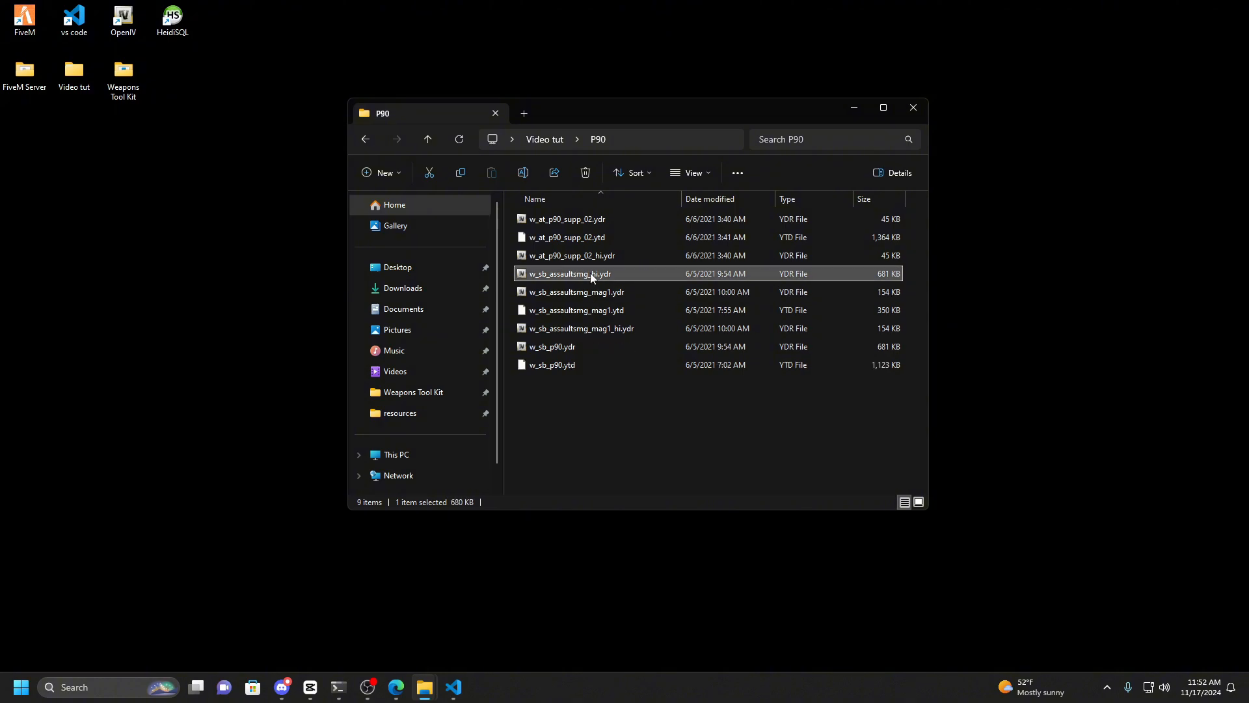
click(591, 273)
text(w_sb_p90)
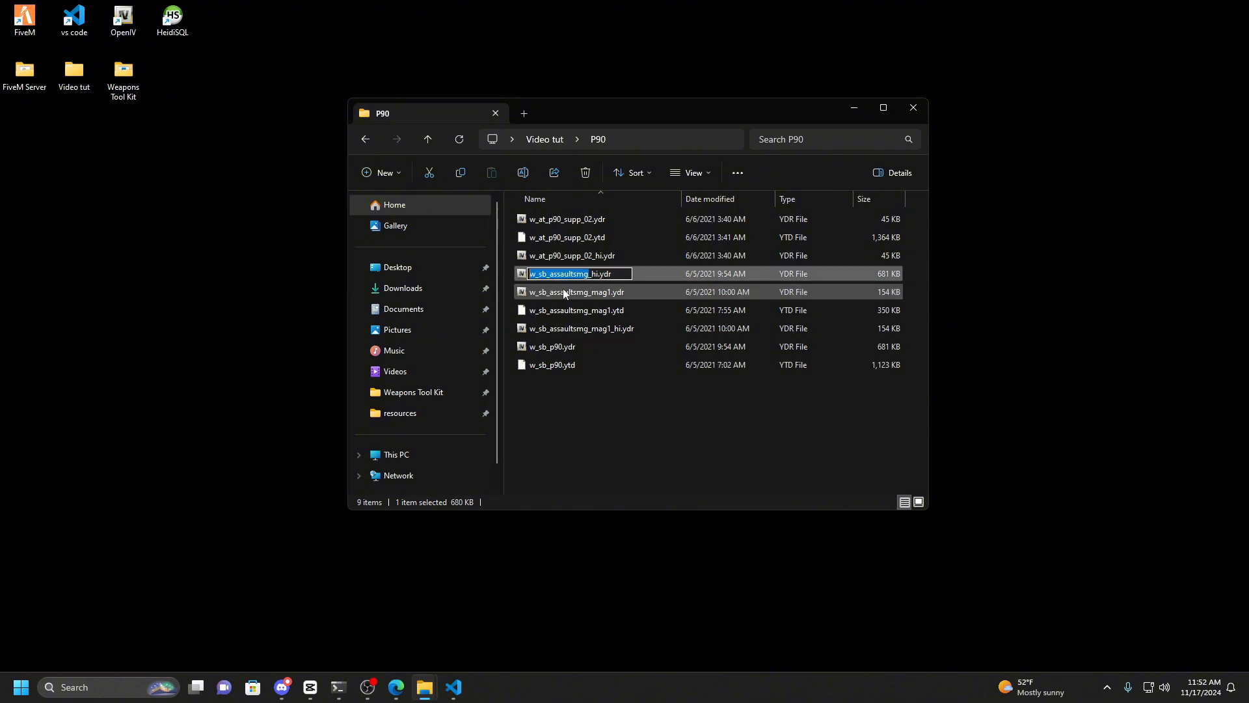
Rename the three magazine files to w_sb_p90_mag1.ydr, w_sb_p90_mag1.ytd and w_sb_p90_mag1_hi.ydr.
click(579, 287)
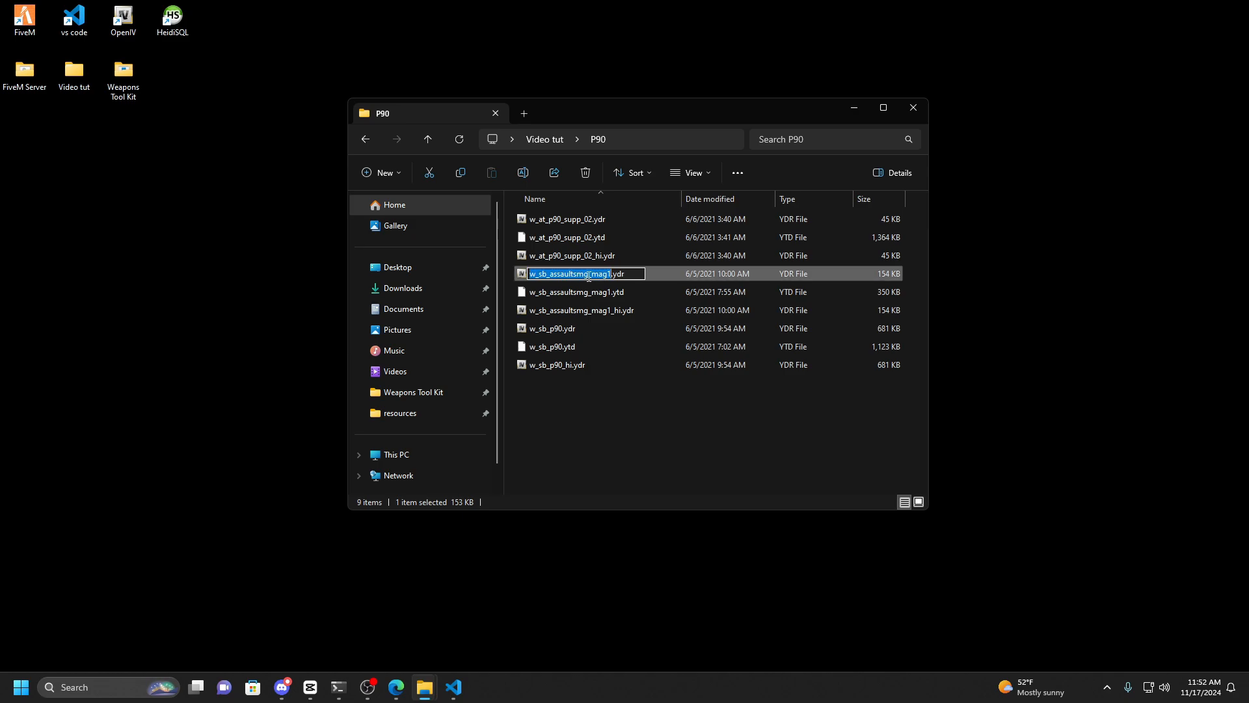
drag(592, 273, 550, 274)
text(p90)
click(579, 287)
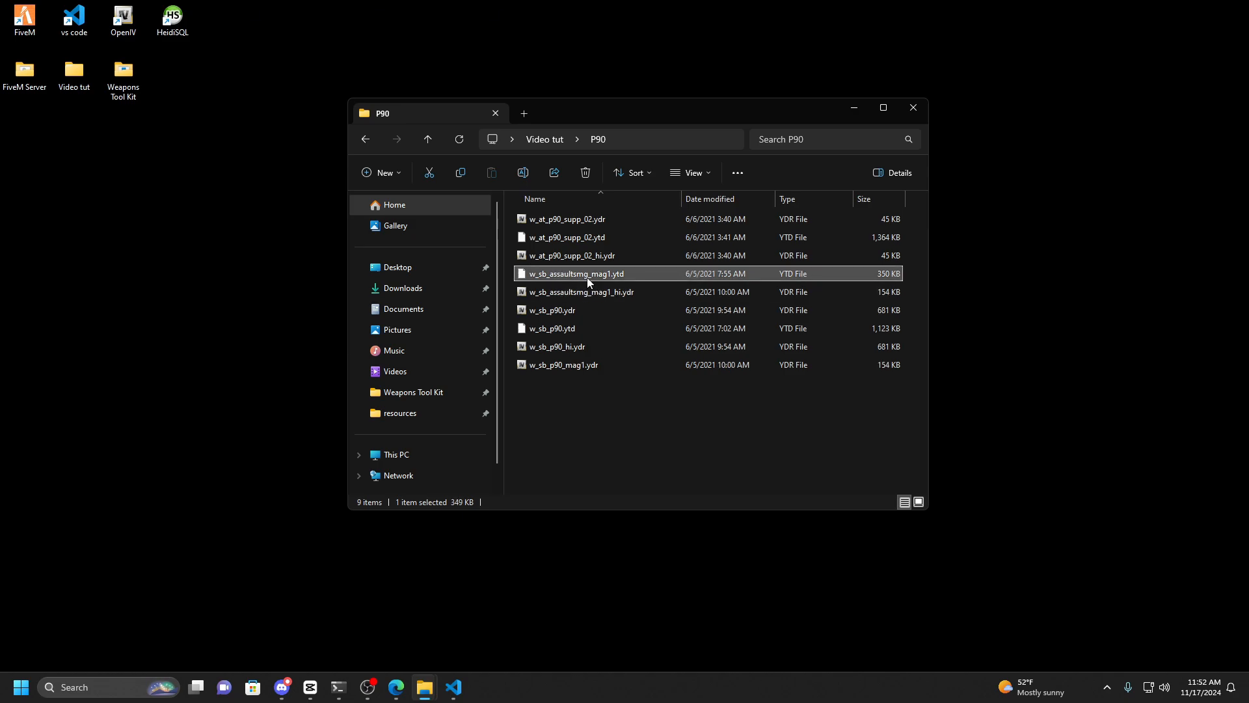
click(588, 277)
click(589, 276)
key(BackSpace)
key(BackSpace)
key(BackSpace)
key(BackSpace)
key(BackSpace)
key(BackSpace)
key(BackSpace)
key(BackSpace)
key(BackSpace)
key(BackSpace)
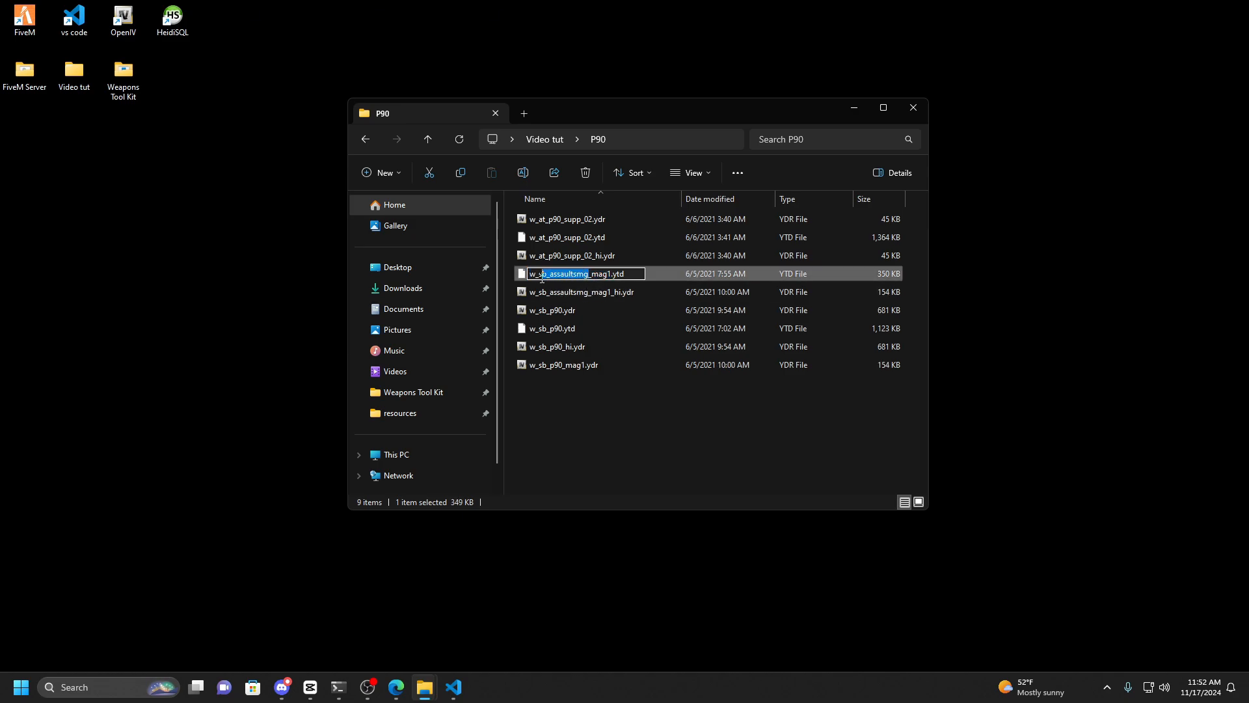
text(p90)
click(585, 290)
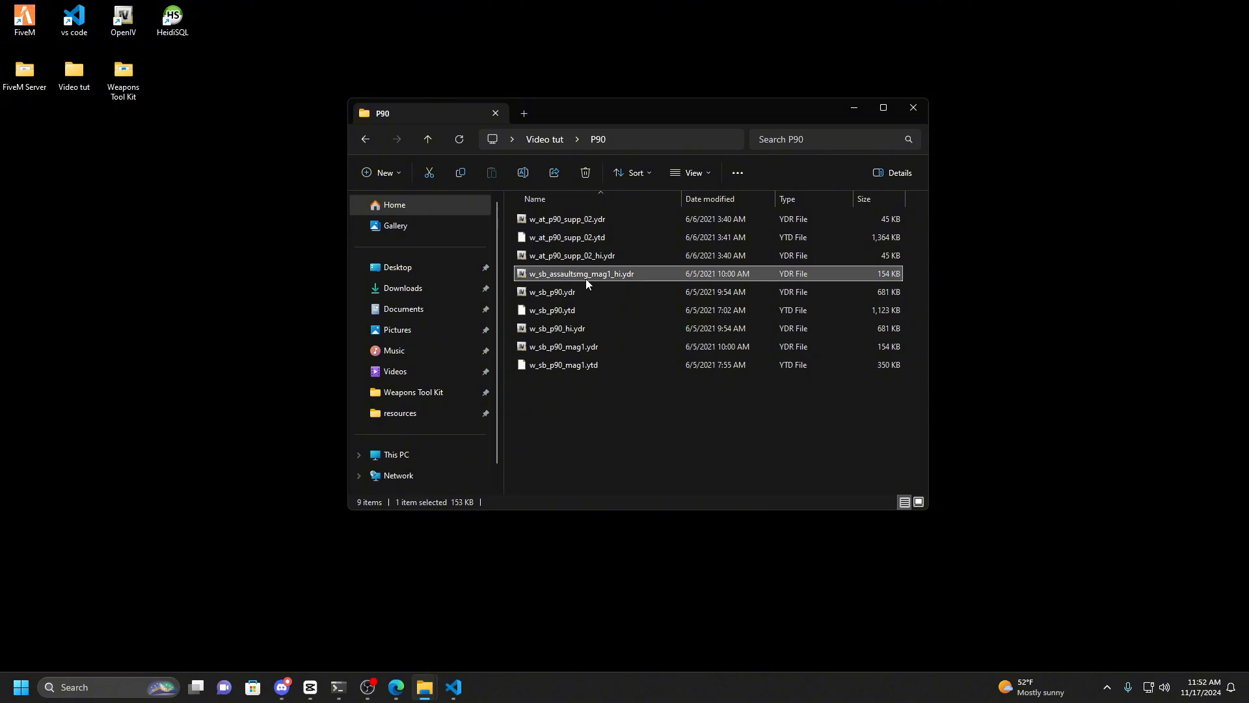
click(585, 279)
click(586, 275)
key(BackSpace)
key(BackSpace)
key(BackSpace)
key(BackSpace)
key(BackSpace)
key(BackSpace)
key(BackSpace)
key(BackSpace)
key(BackSpace)
key(BackSpace)
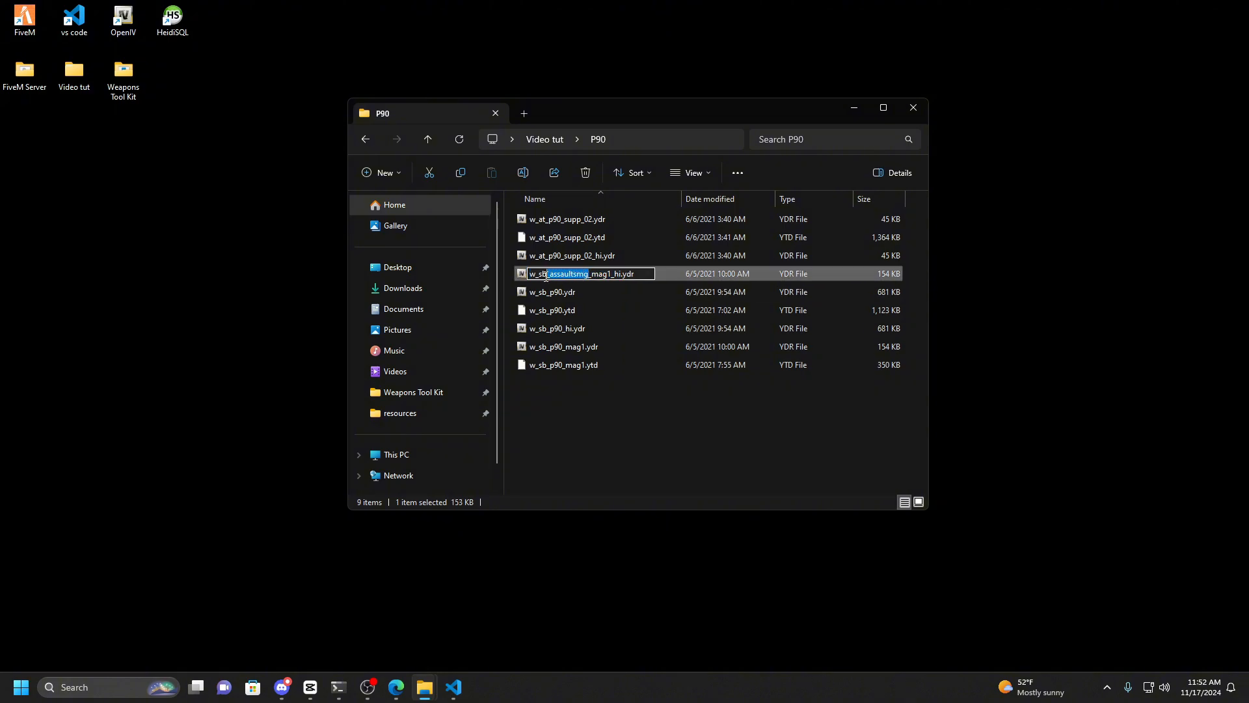
text(p90)
click(592, 392)
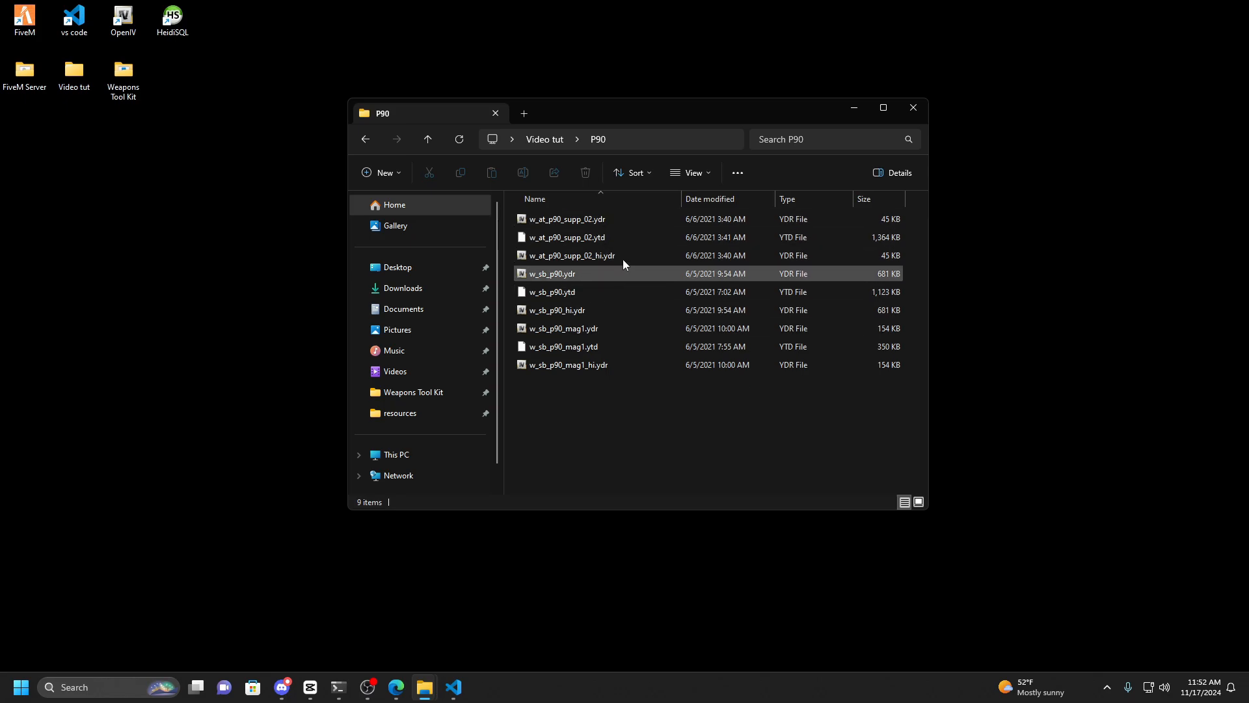
Launch vWeaponsToolkit.exe from the Weapons Tool Kit folder and arrange its window beside the P90 folder.
drag(629, 110, 703, 114)
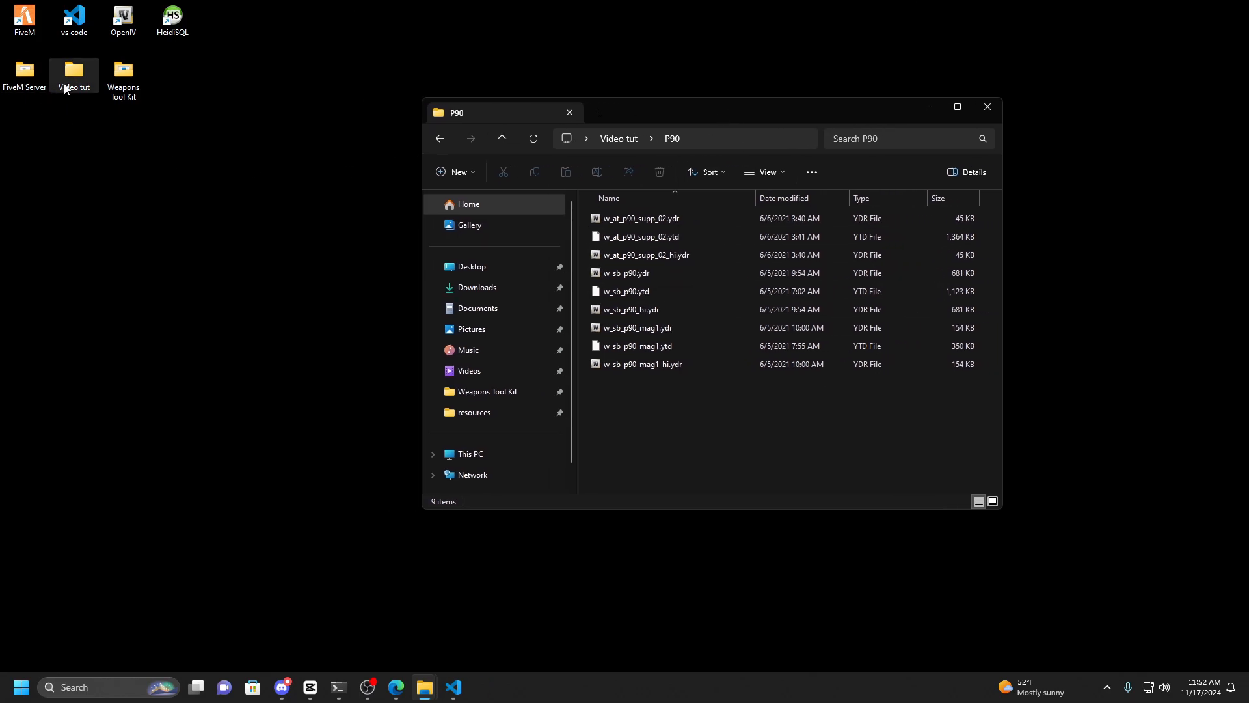
double_click(123, 73)
double_click(650, 310)
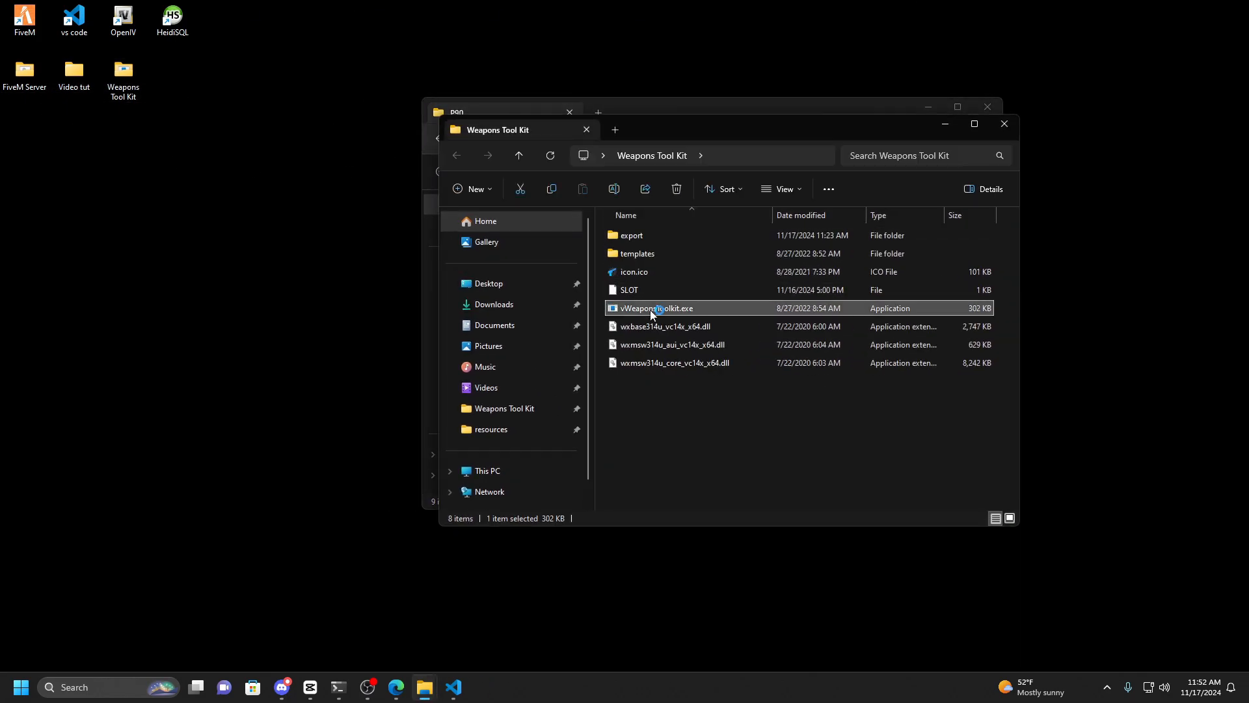
click(1005, 123)
drag(783, 112, 345, 115)
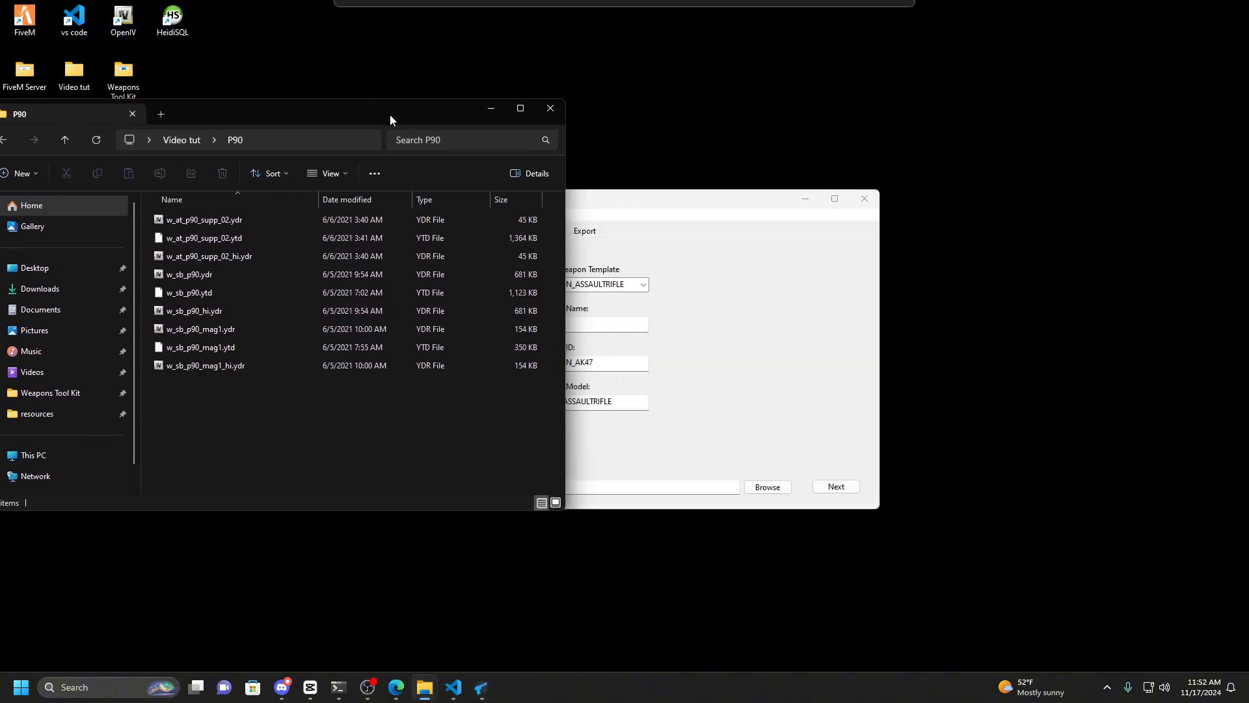
drag(664, 206, 885, 121)
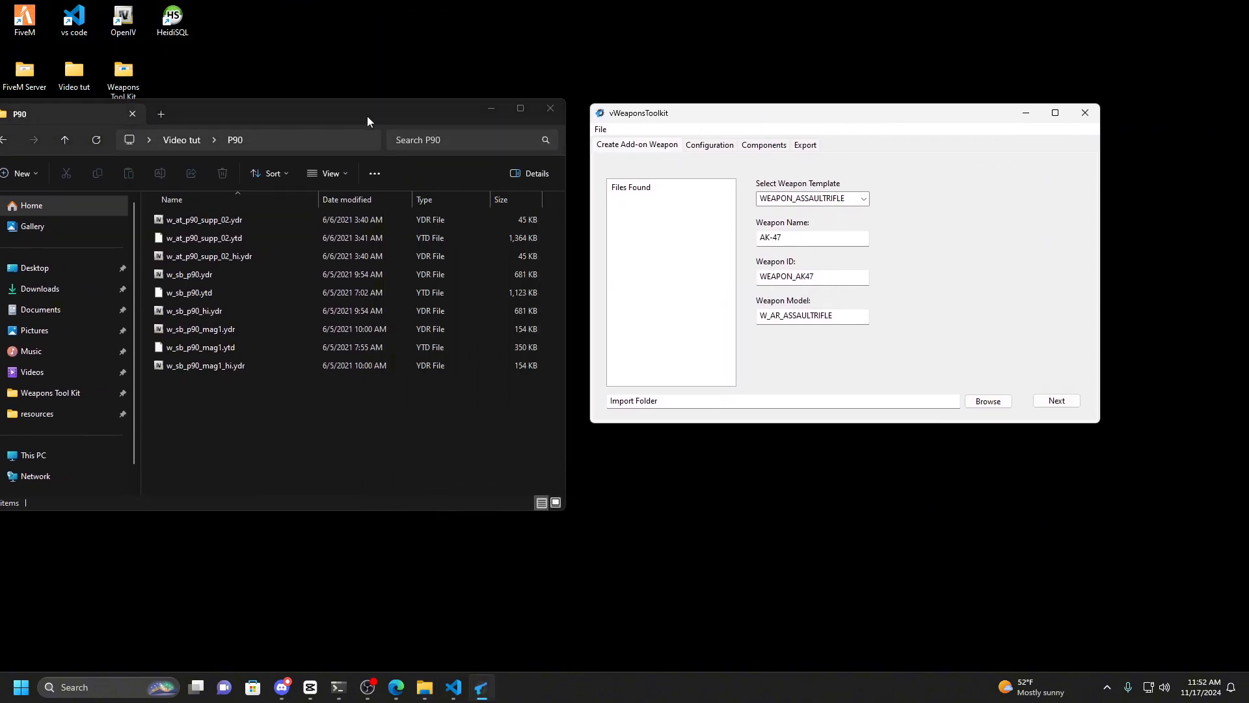
drag(385, 111, 409, 104)
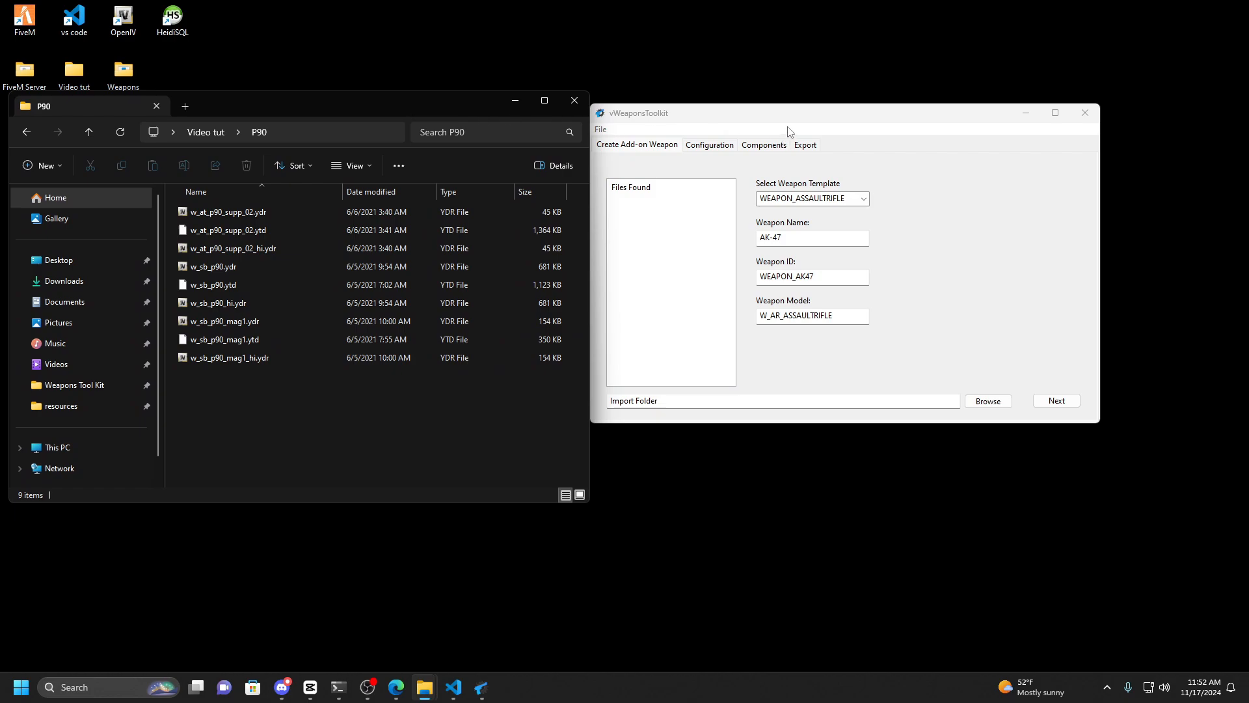
drag(782, 119, 814, 119)
drag(452, 114, 465, 105)
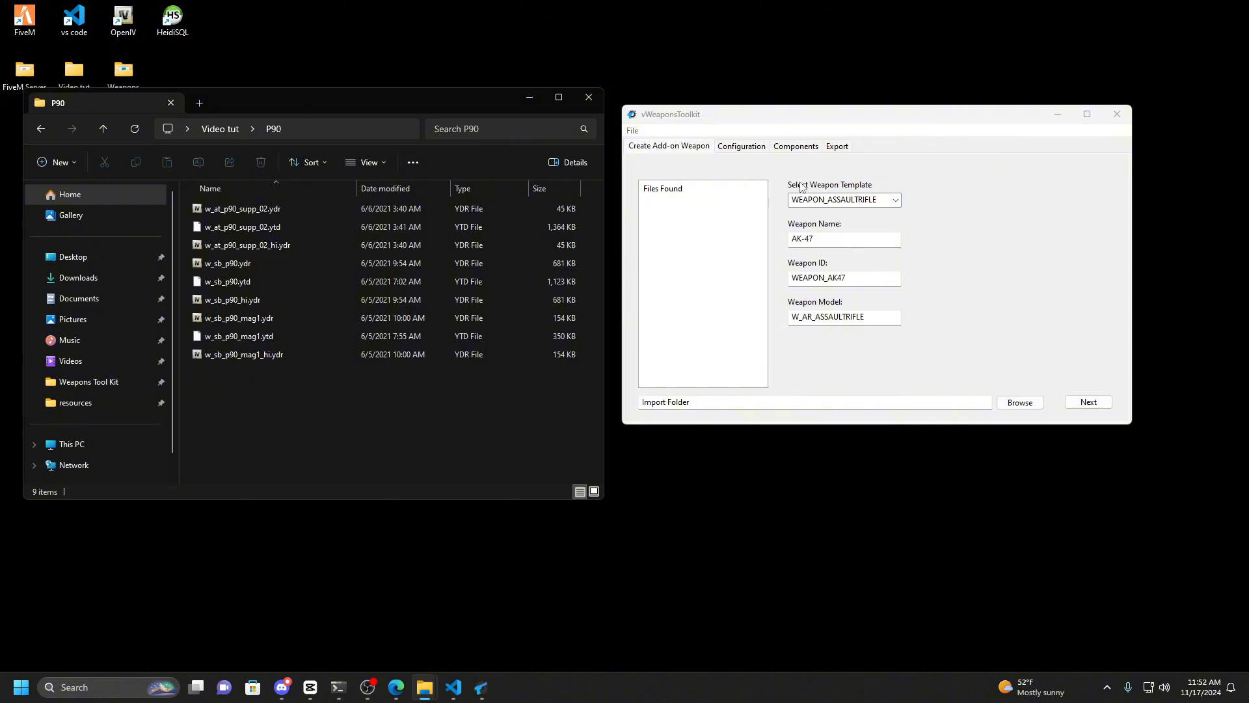
Set the add-on weapon's template to WEAPON_ASSAULTSMG, name to P90, ID to WEAPON_P90 and model to w_sb_p90.
click(895, 200)
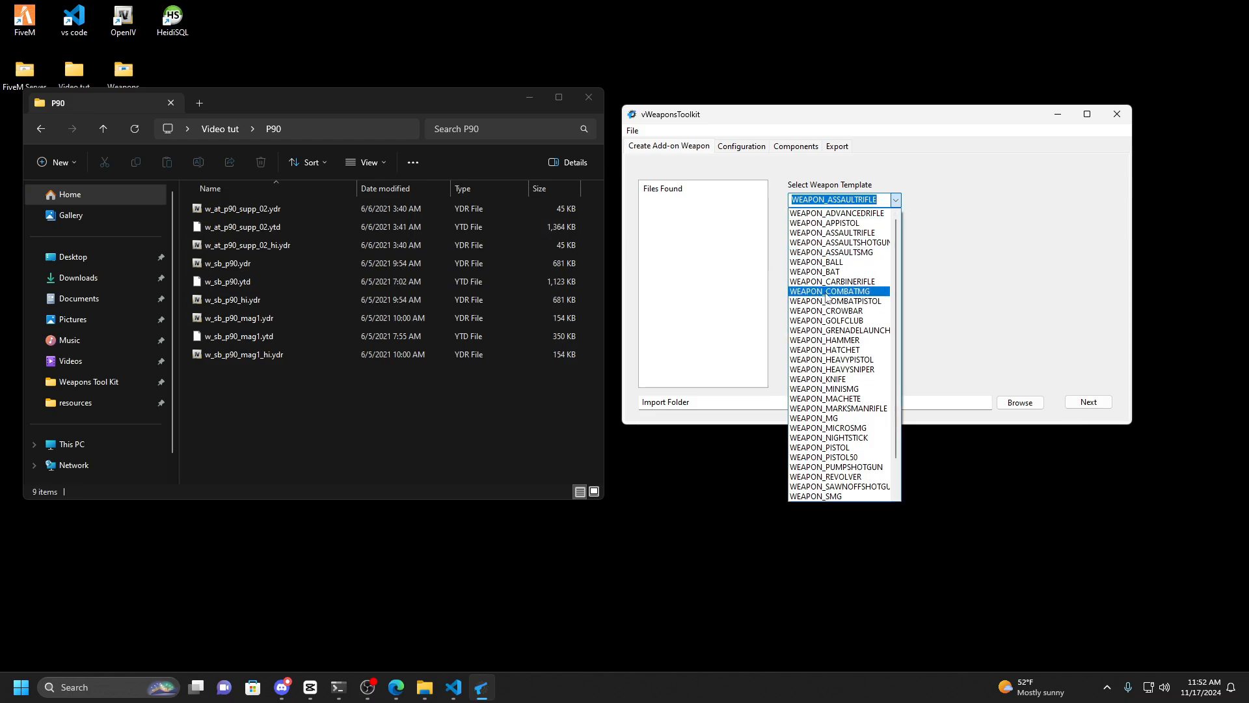
click(846, 255)
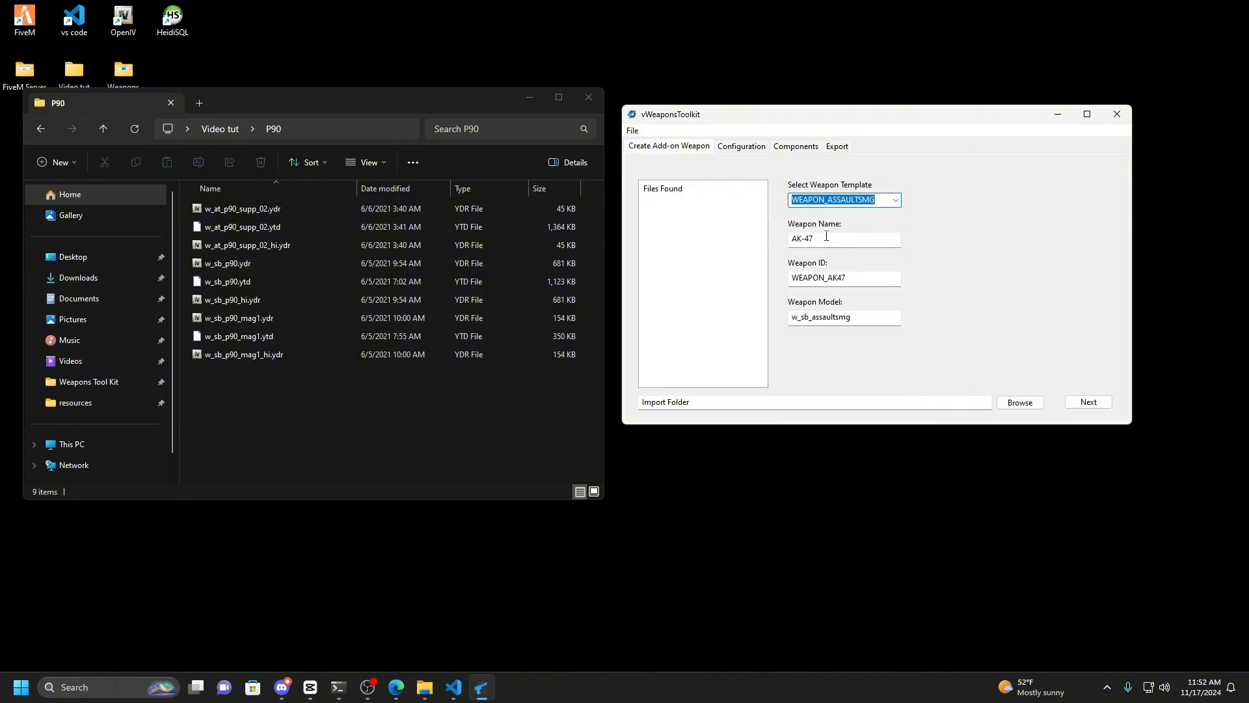
drag(816, 239, 791, 250)
key(BackSpace)
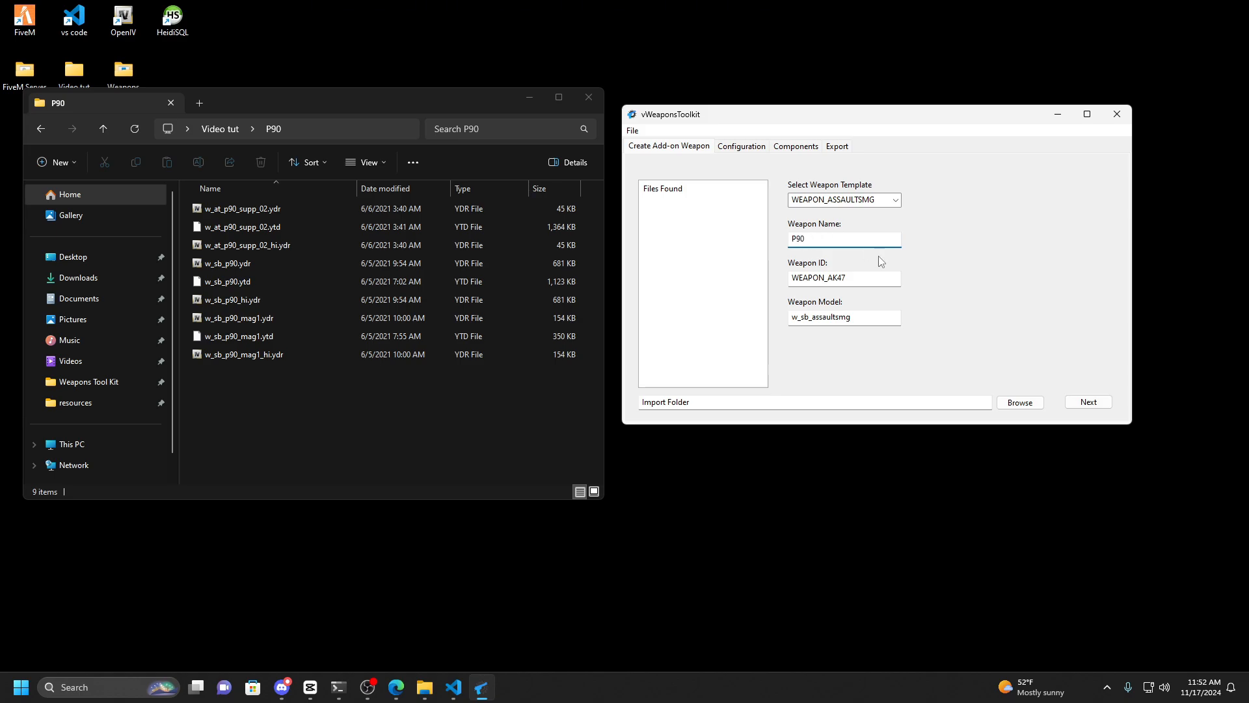
click(858, 278)
drag(872, 315, 780, 335)
double_click(793, 318)
click(840, 315)
drag(794, 318, 825, 318)
click(821, 320)
click(852, 319)
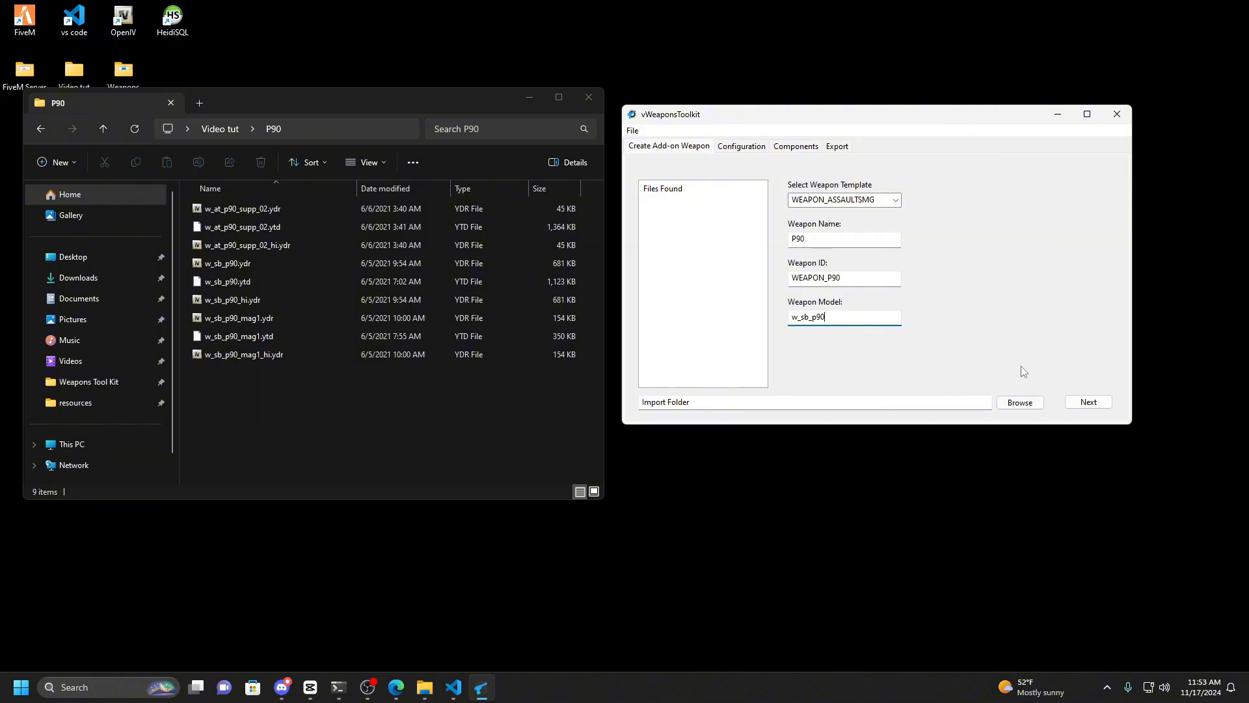
Import the P90 folder from Desktop\Video tut as the weapon's files and open its configuration settings.
click(1020, 402)
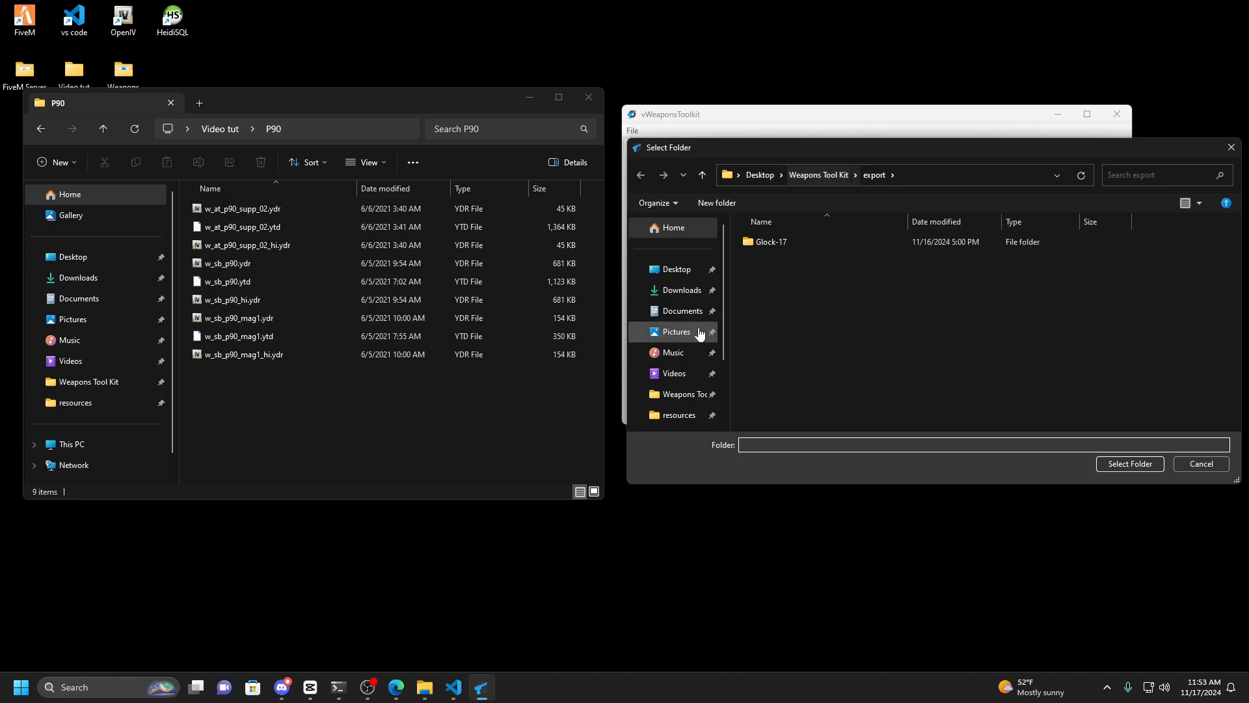
click(677, 269)
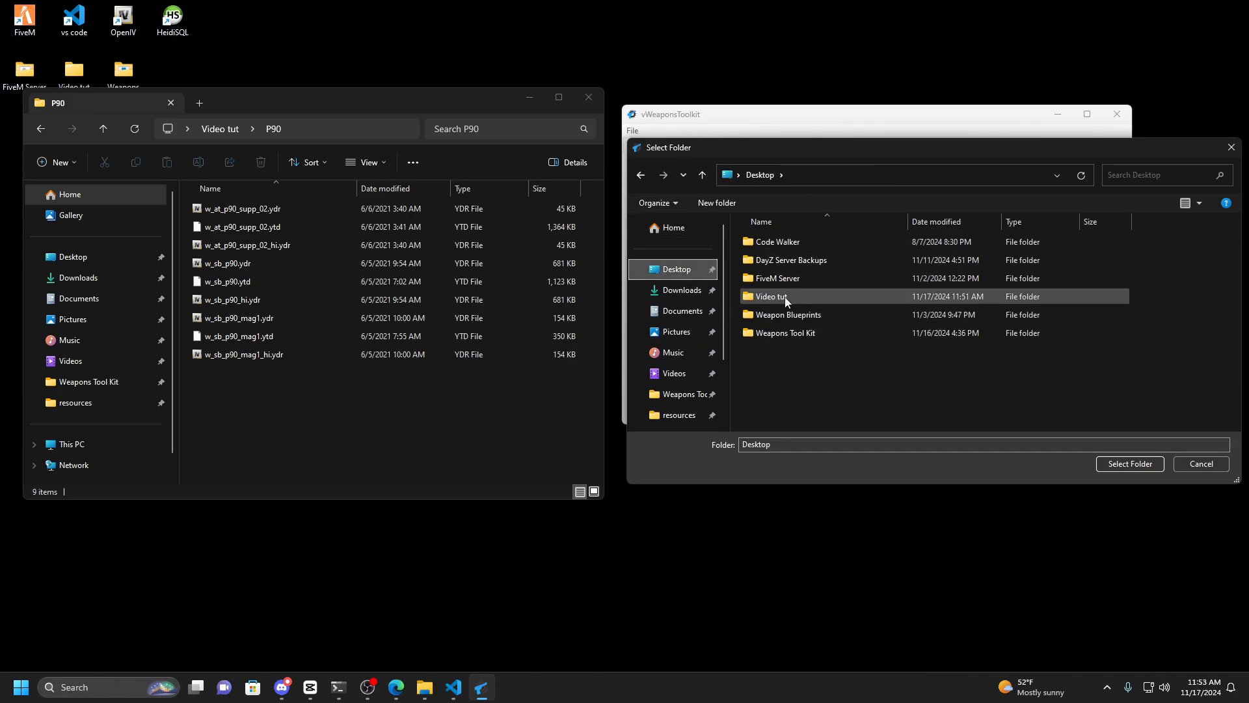
double_click(784, 297)
click(789, 260)
click(1123, 466)
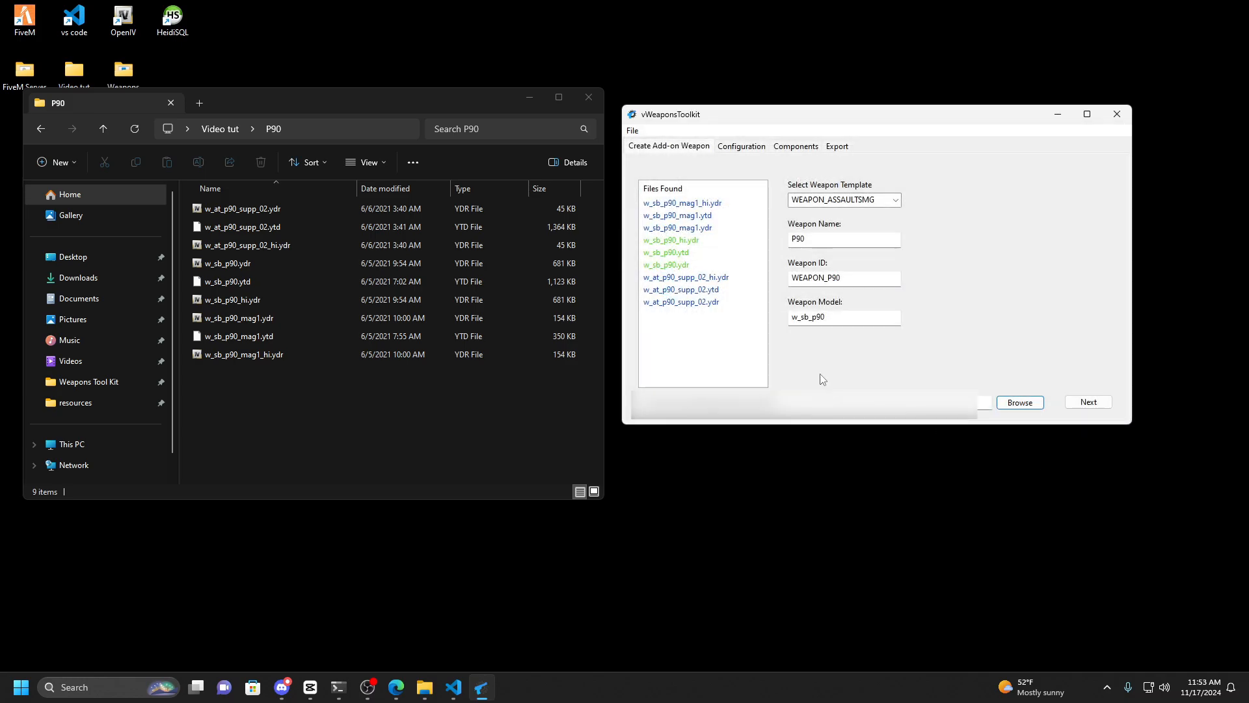
click(743, 149)
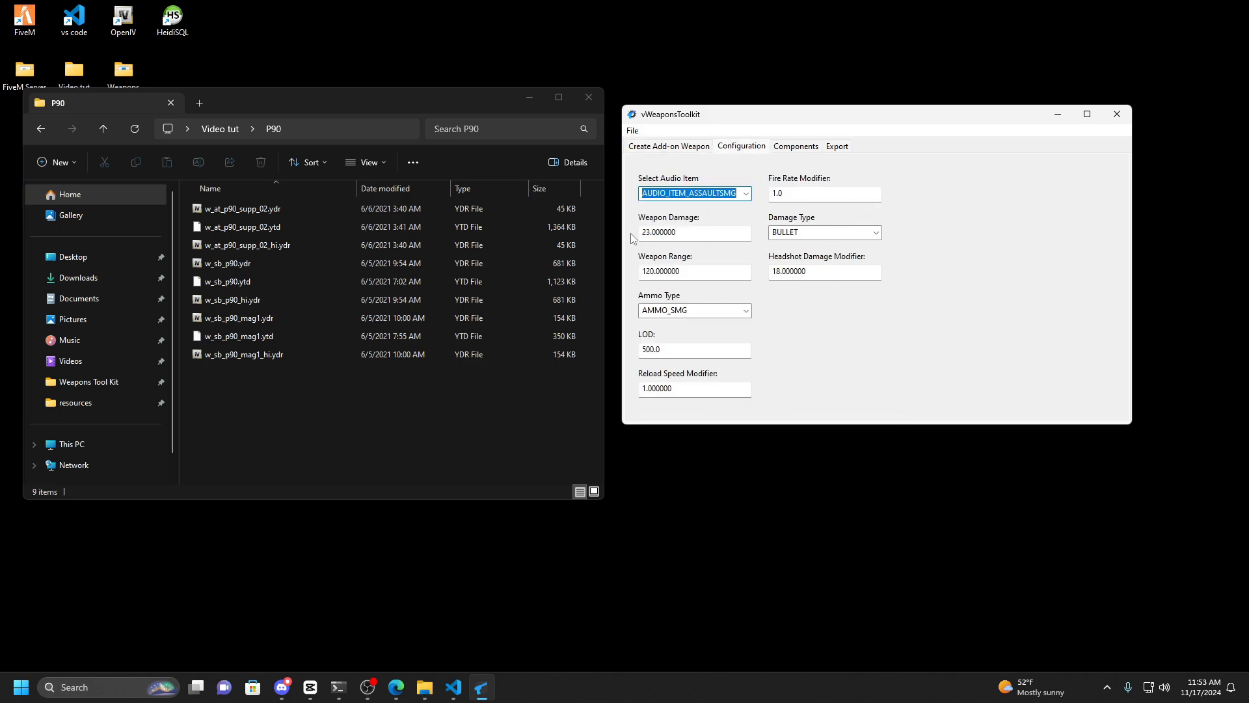
Add a weapon component based on the COMPONENT_ASSAULTSMG_CLIP_01 template and name it COMPONENT_P90_CLIP_01.
click(801, 149)
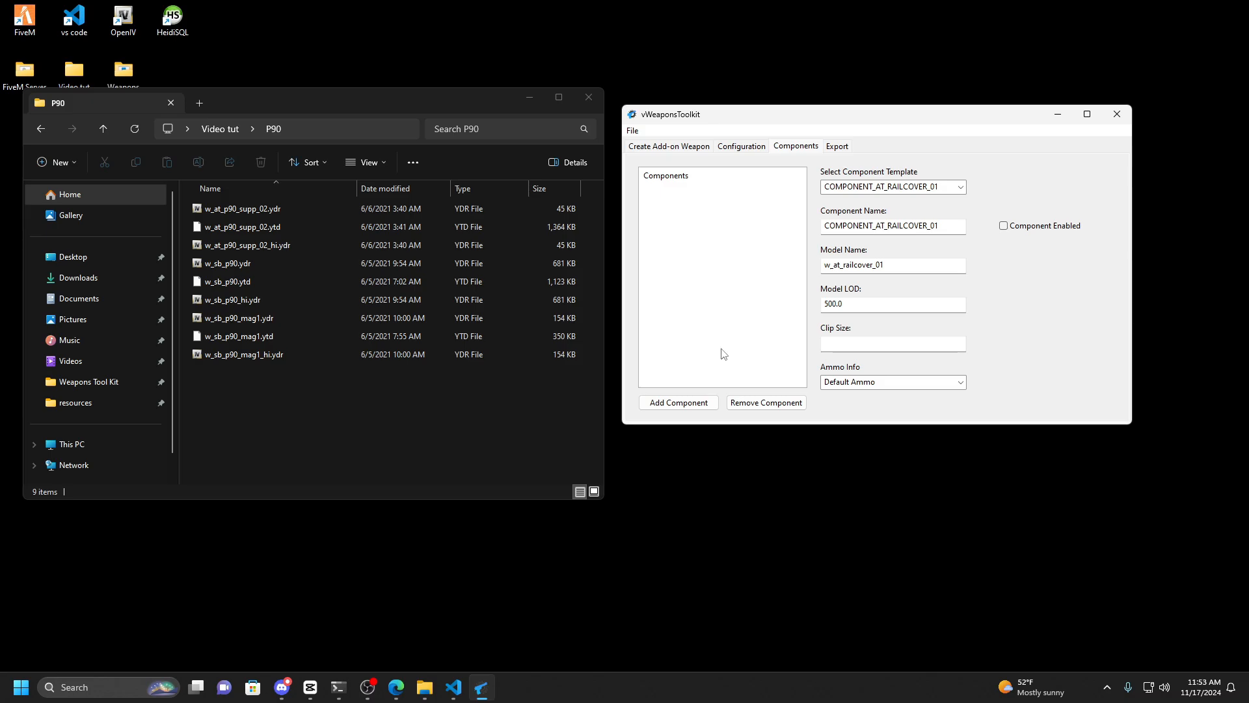
click(673, 403)
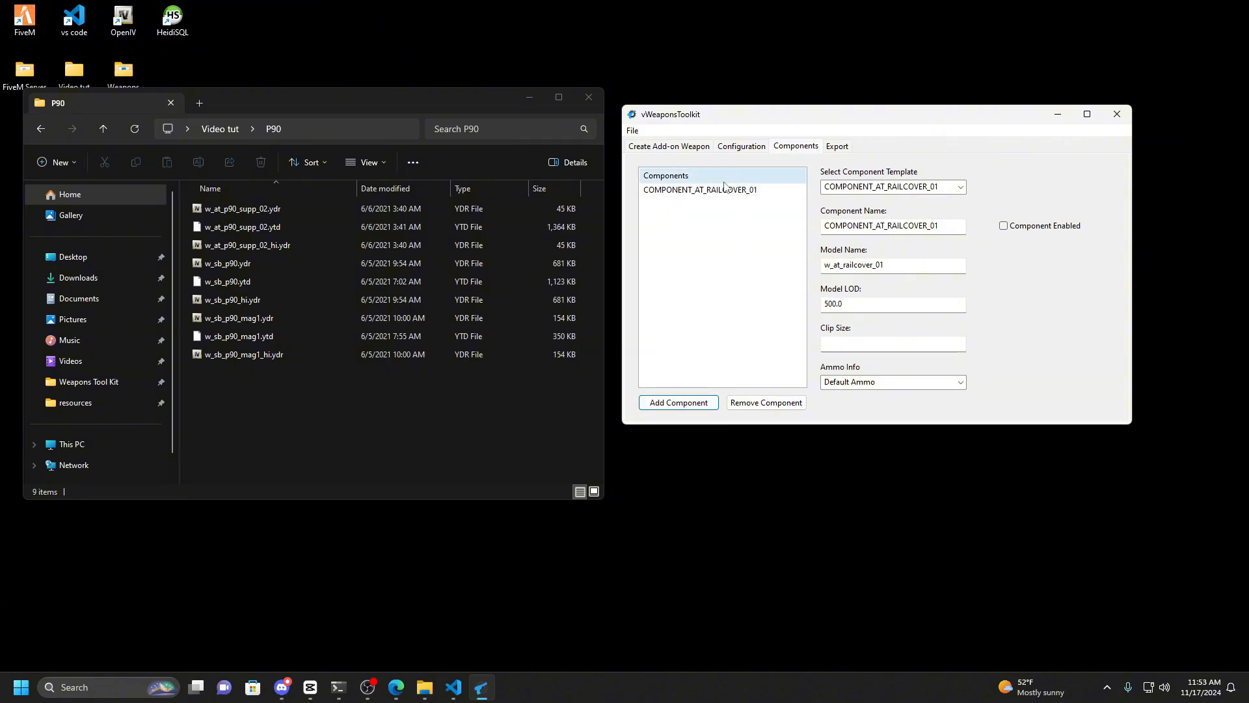
click(699, 189)
click(960, 187)
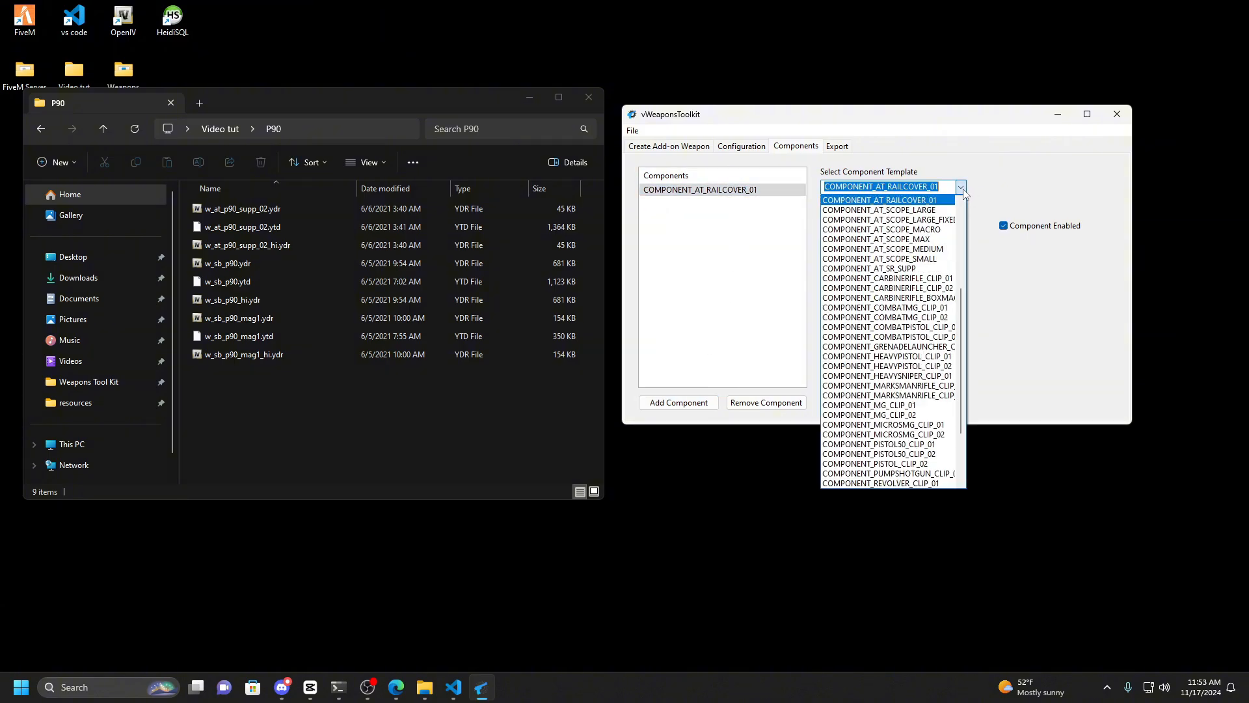
scroll(911, 260, up, 5)
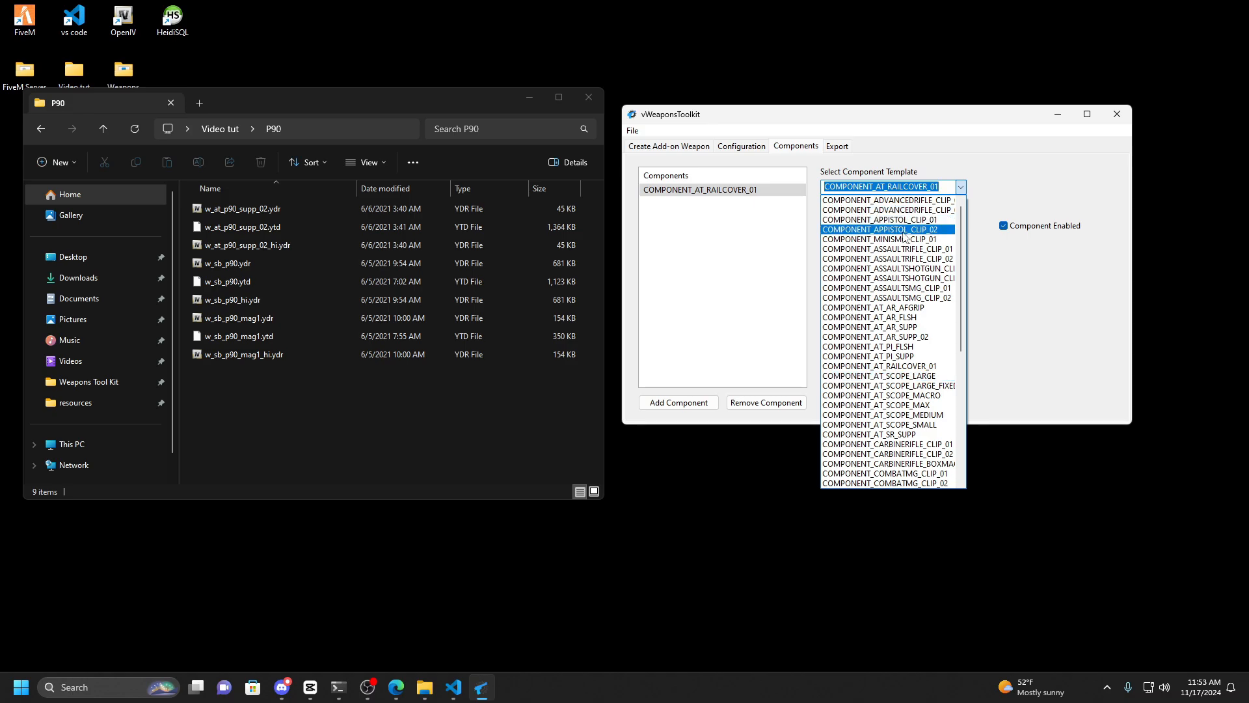
click(933, 289)
drag(923, 227, 877, 227)
text(P90_CLIP_01)
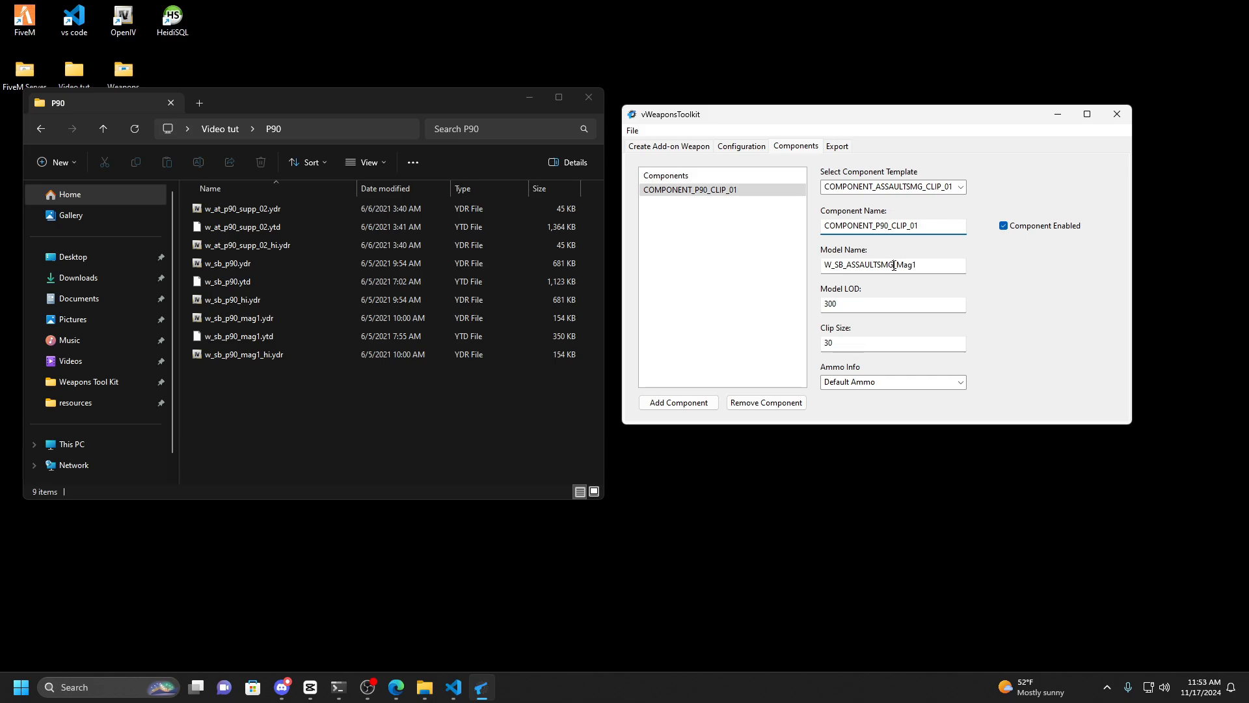
Set the P90 clip component's model name to w_sb_p90_mag1, keeping the component enabled.
drag(894, 264, 849, 268)
drag(937, 268, 811, 271)
text(w_sb_p90_mag1)
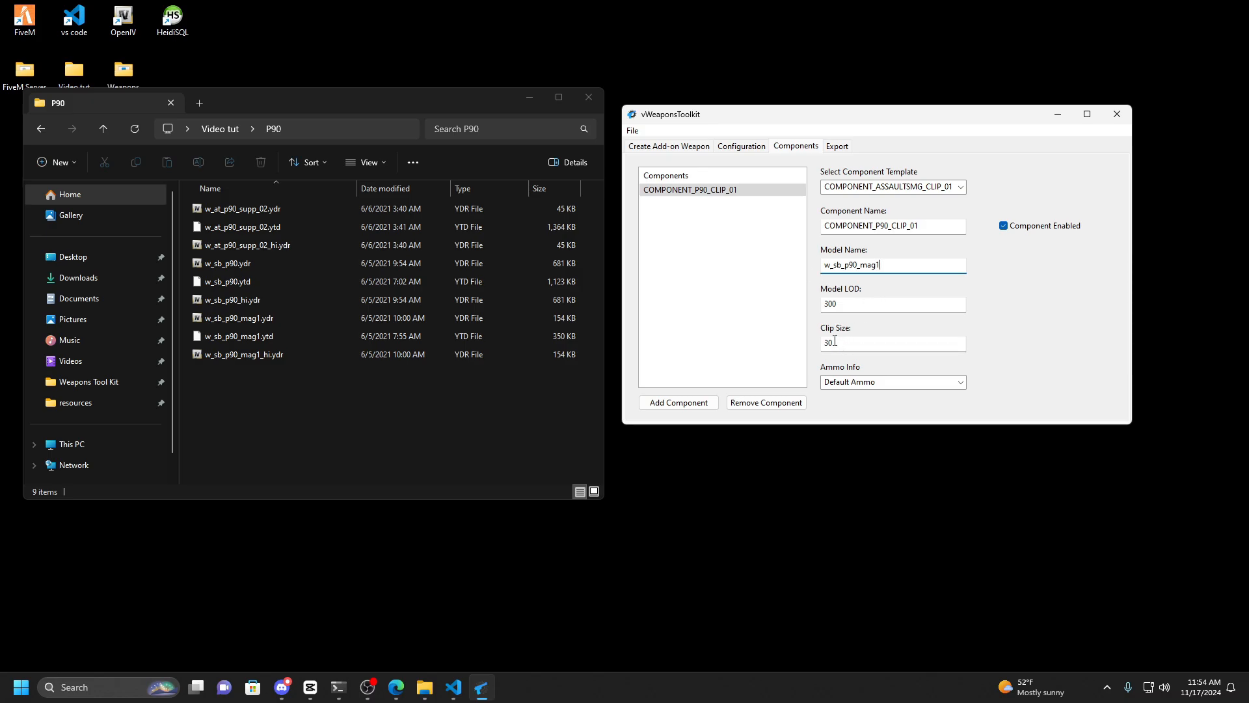
drag(822, 265, 891, 266)
click(860, 268)
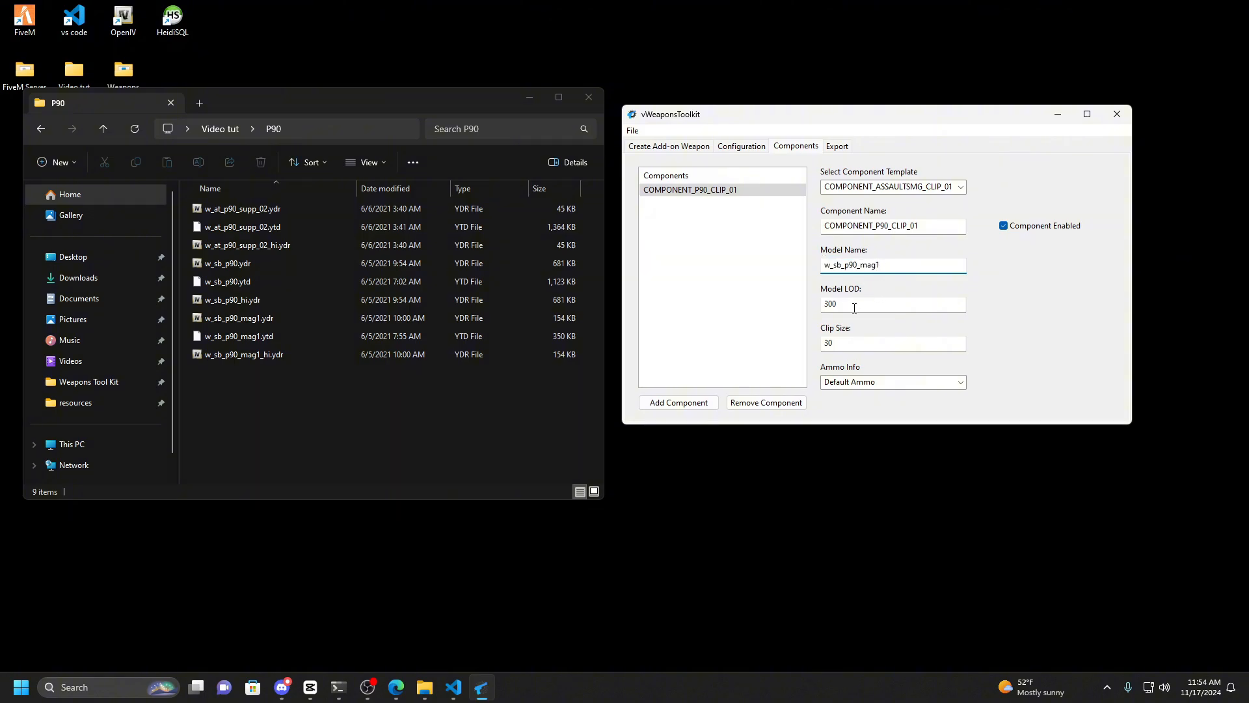
double_click(832, 343)
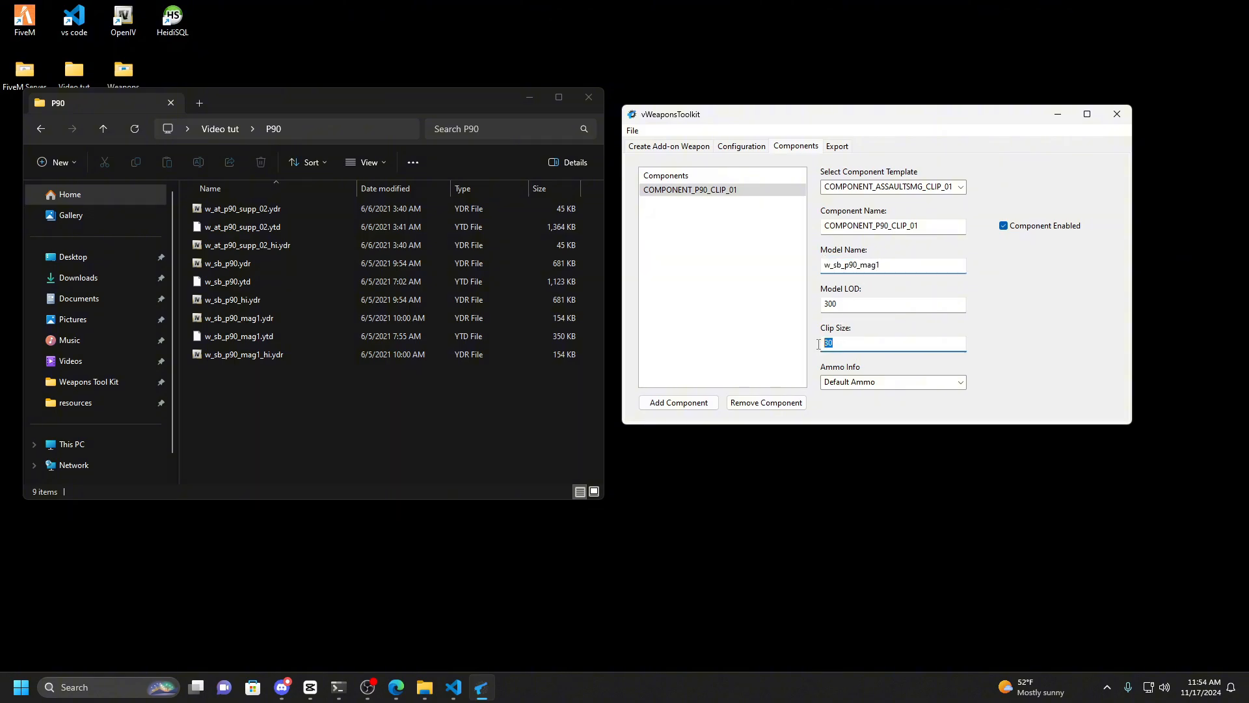
click(1002, 227)
click(1003, 227)
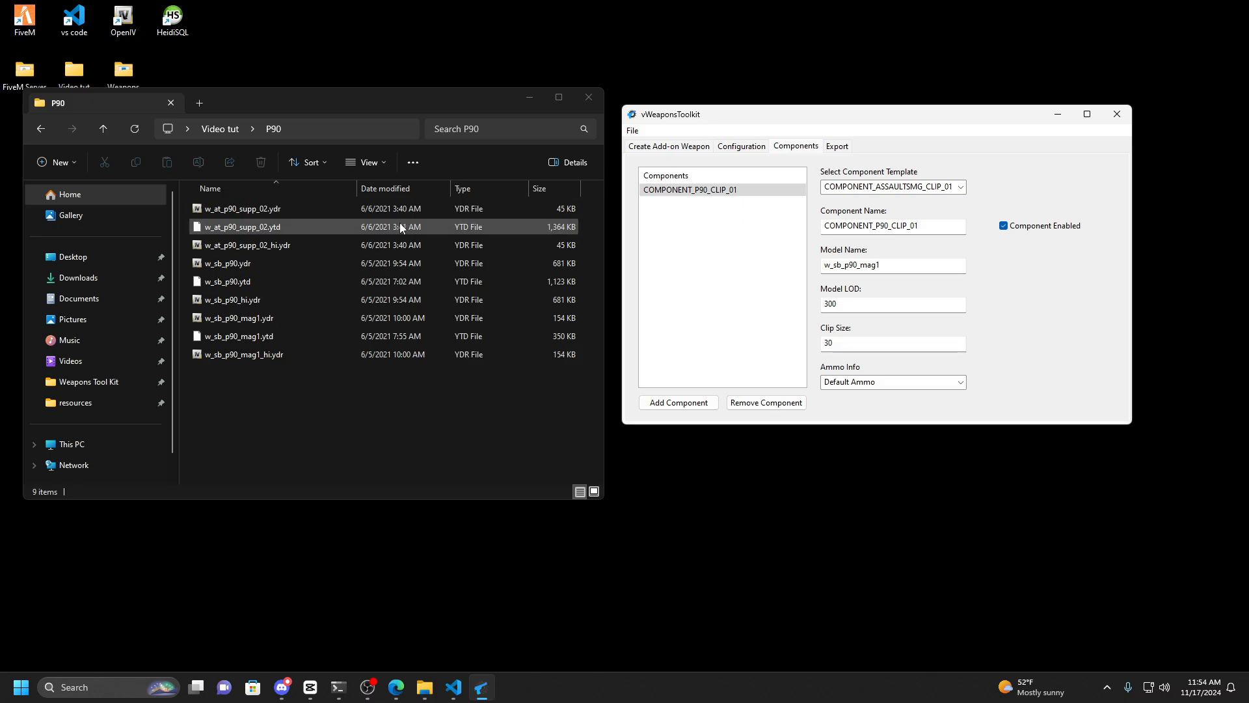
Add a second component based on the COMPONENT_AT_AR_SUPP_02 template and name it COMPONENT_AT_P90_SUPP_02.
click(695, 403)
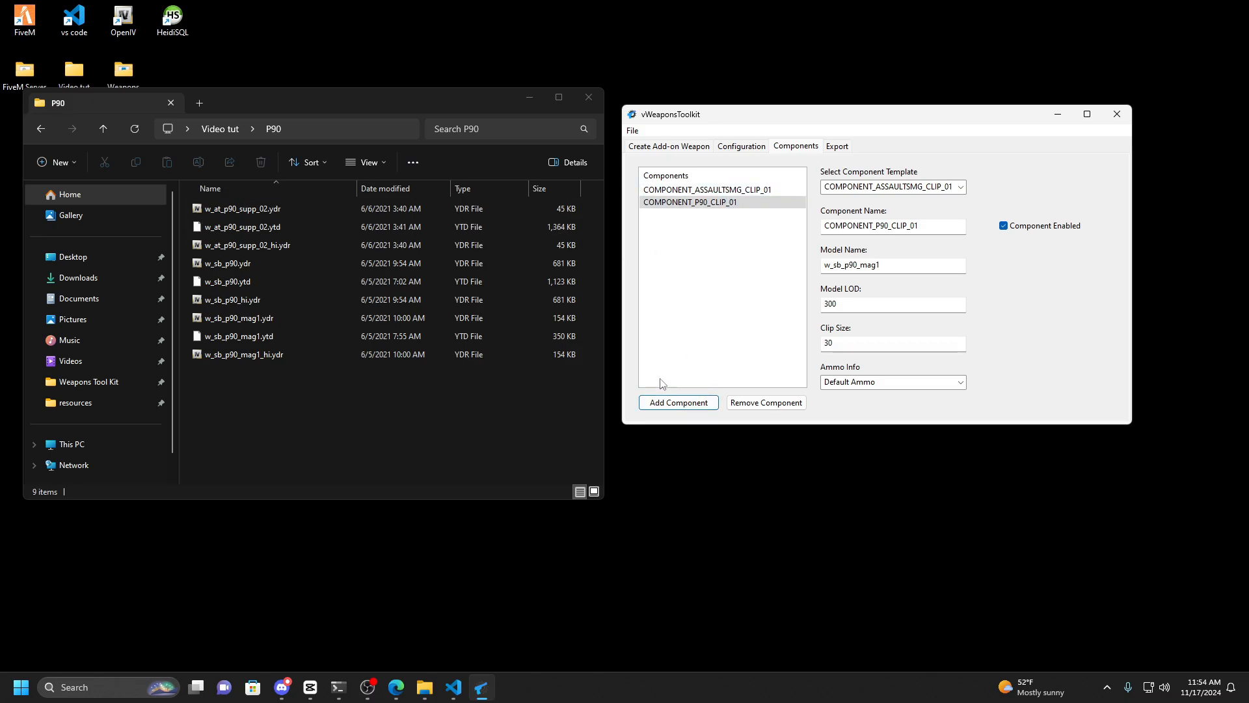
click(681, 404)
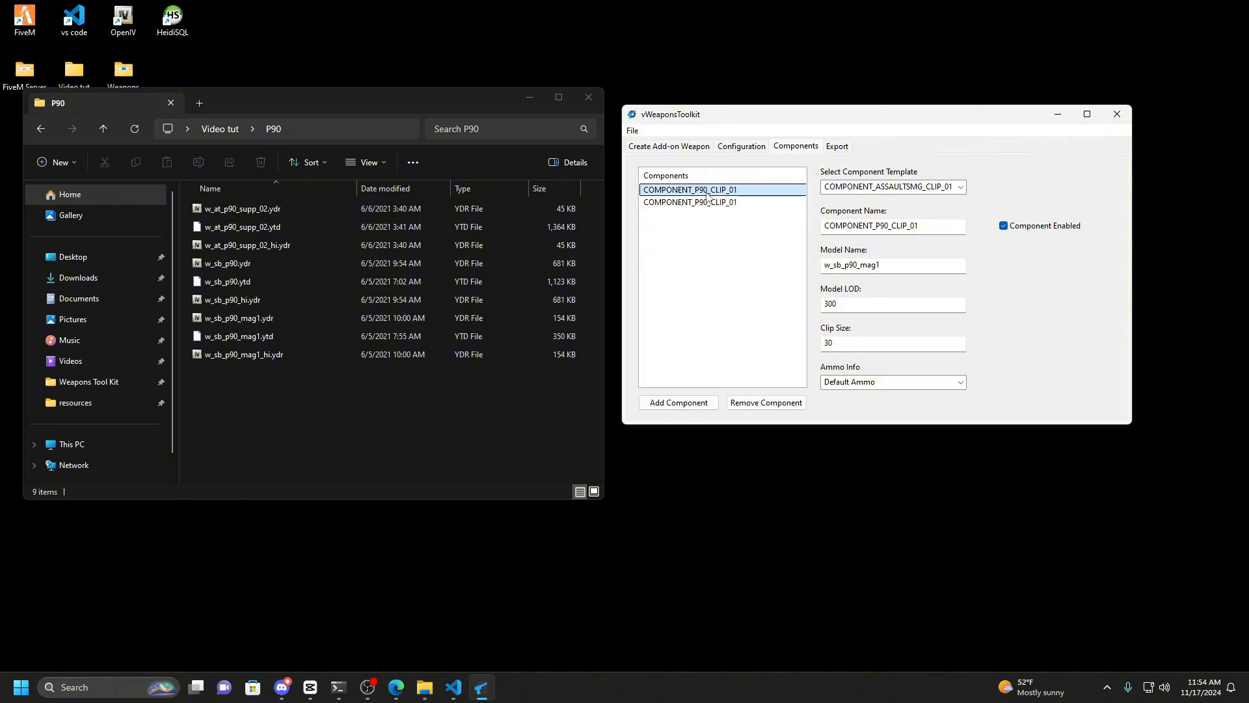
click(960, 187)
scroll(910, 236, up, 1)
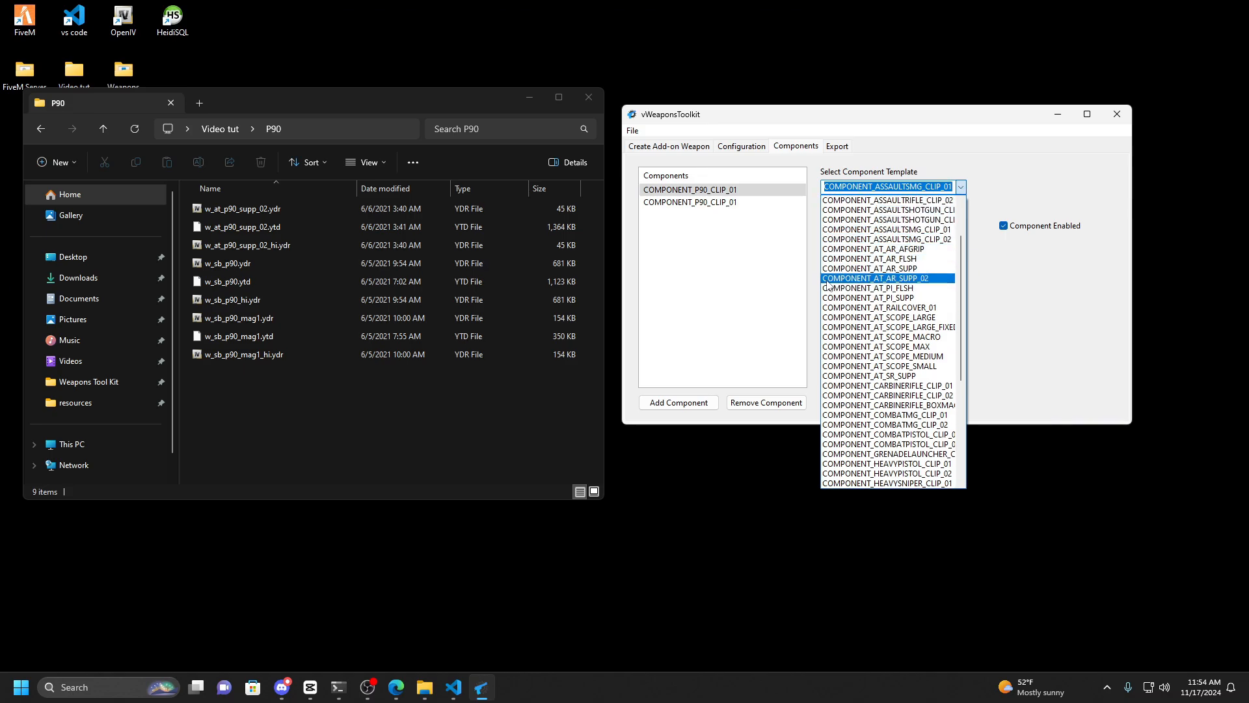
click(930, 280)
click(898, 228)
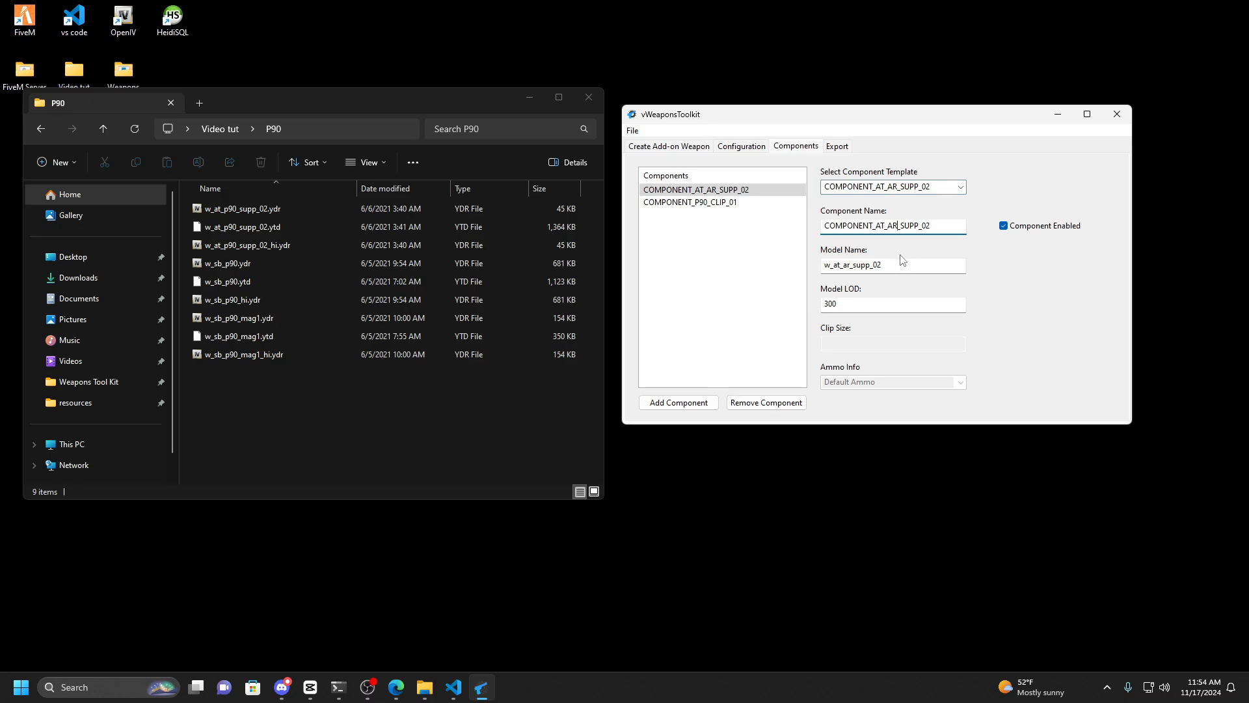
key(BackSpace)
key(BackSpace)
text(P90)
Set the suppressor component's model name to w_at_p90_supp_02.
click(851, 266)
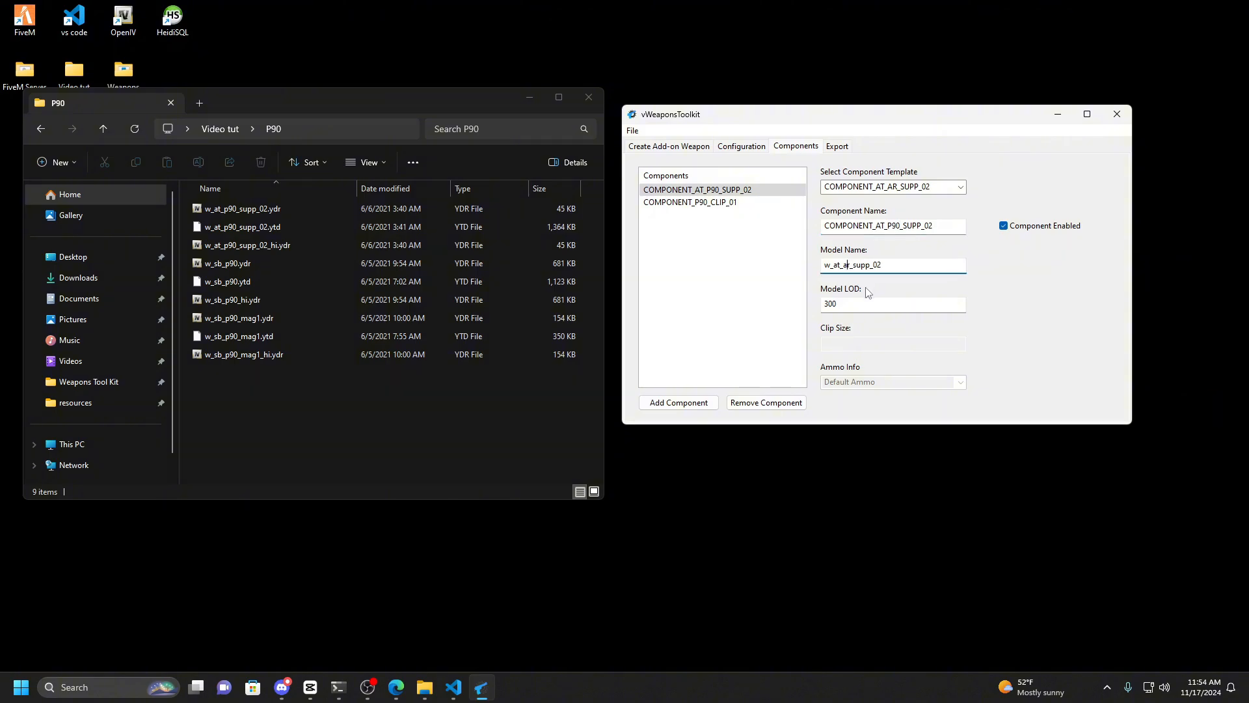
key(BackSpace)
key(BackSpace)
text(p90)
Export the weapon to the export folder inside Weapons Tool Kit and close the toolkit.
click(839, 150)
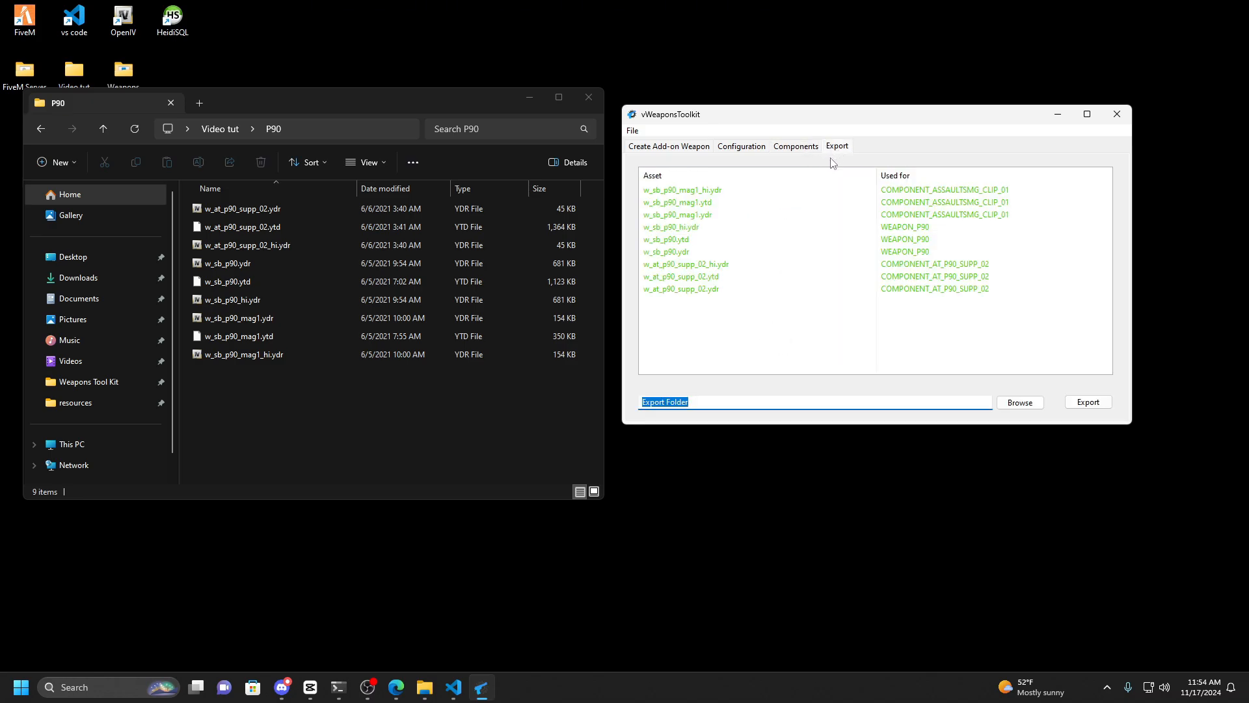
click(1020, 402)
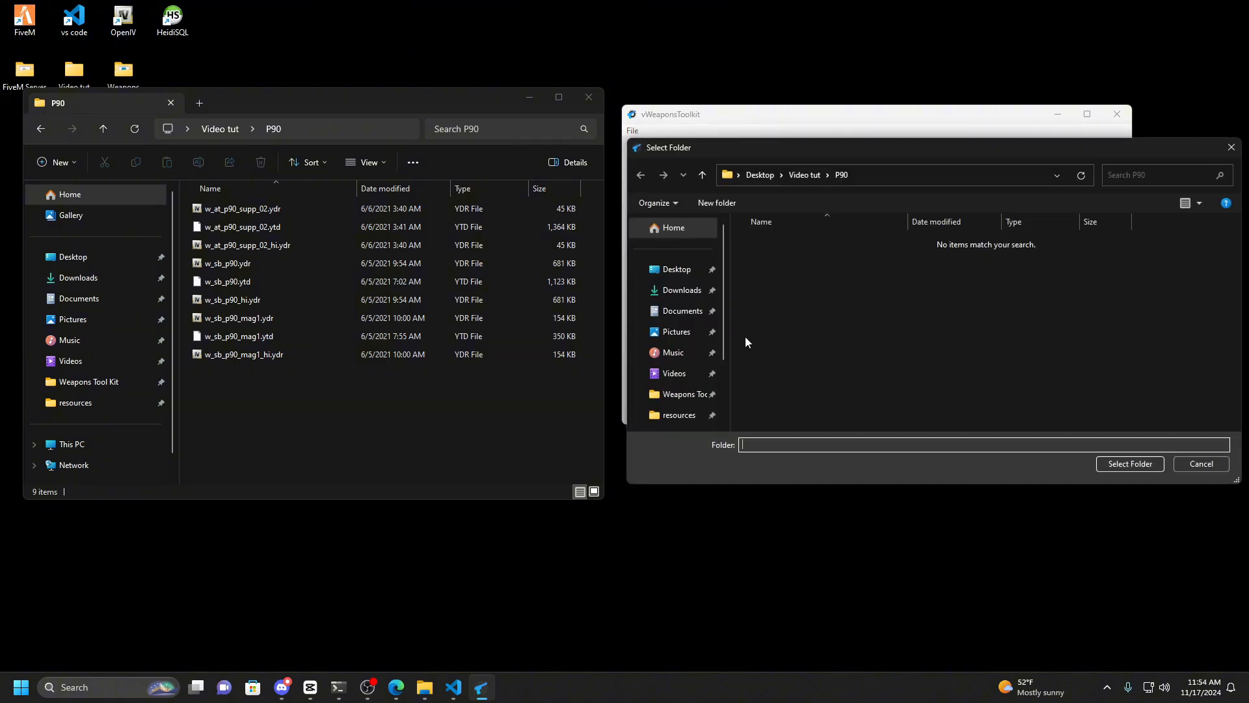
click(689, 393)
click(773, 244)
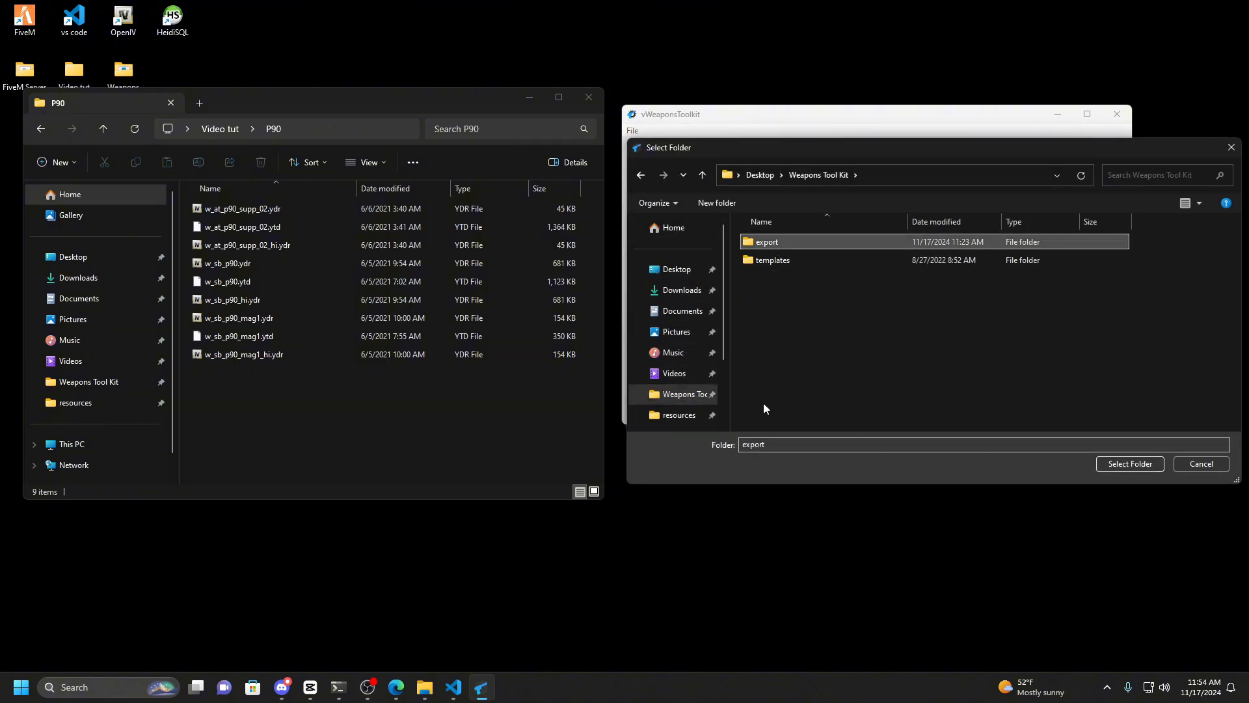
click(1119, 463)
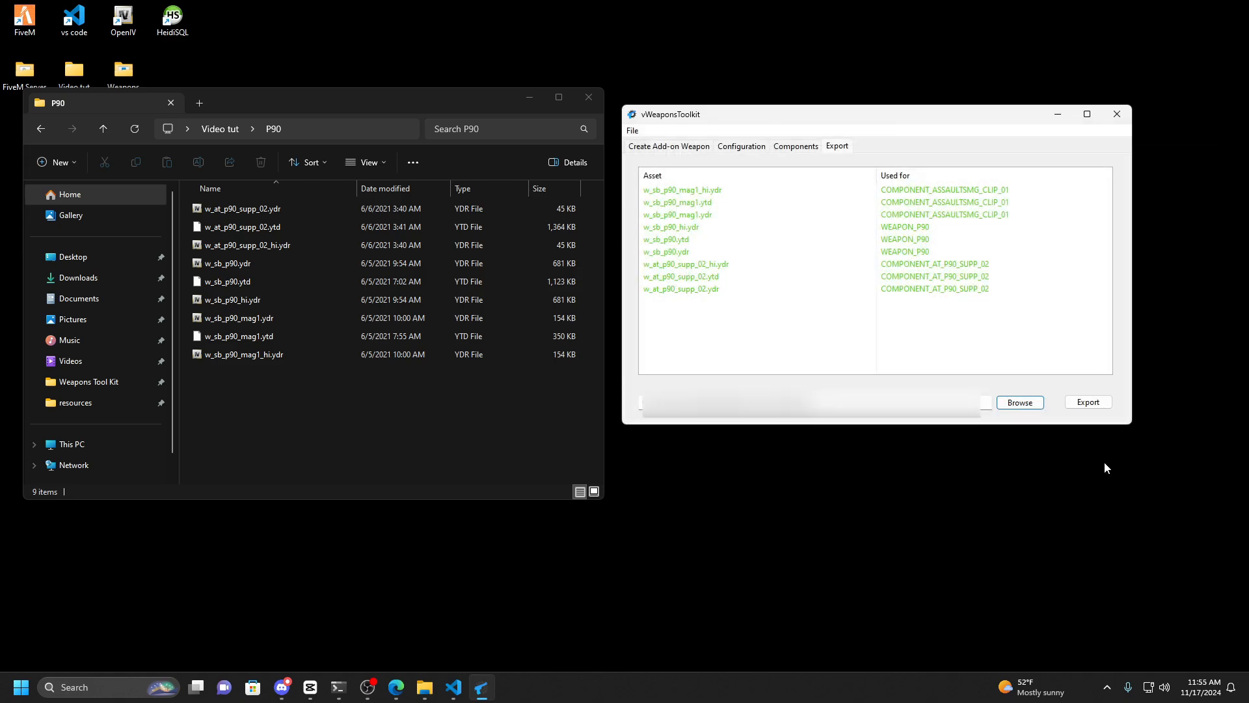
click(1083, 403)
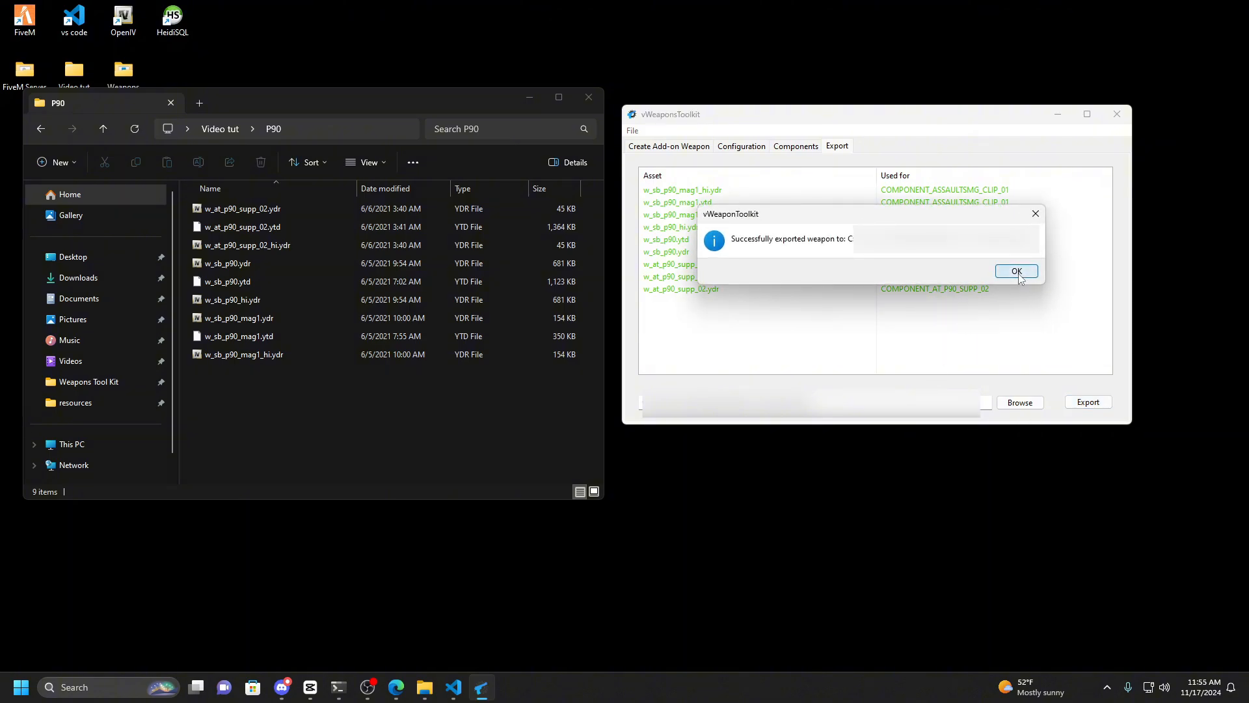
click(1016, 271)
click(1117, 114)
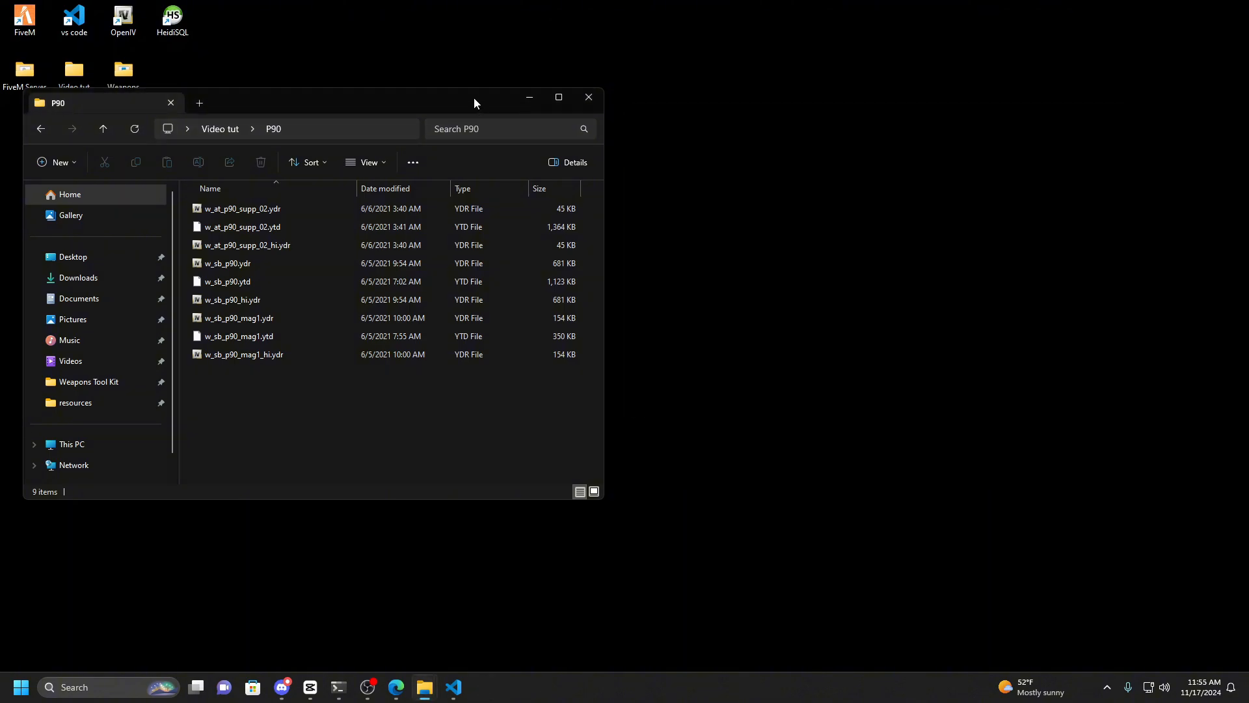
Close the source P90 folder and open the exported weapon's components folder at Weapons Tool Kit\export\P90\meta\components.
drag(473, 98, 821, 106)
click(949, 99)
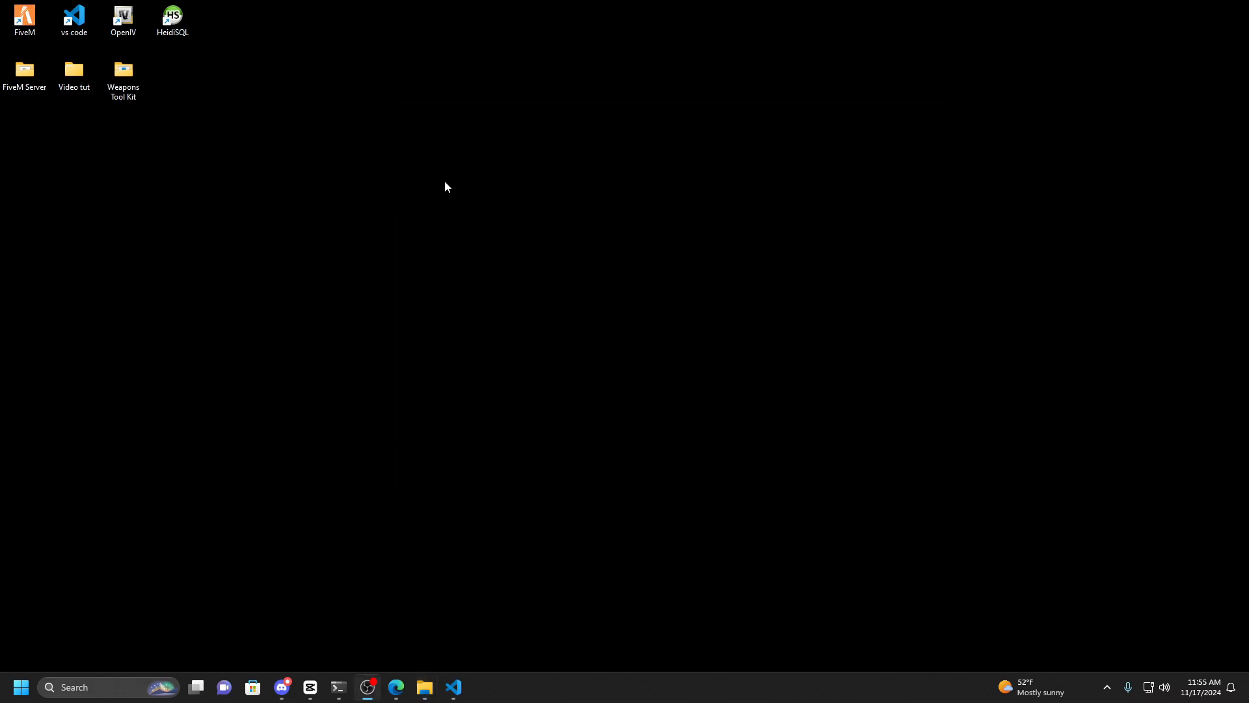
double_click(125, 84)
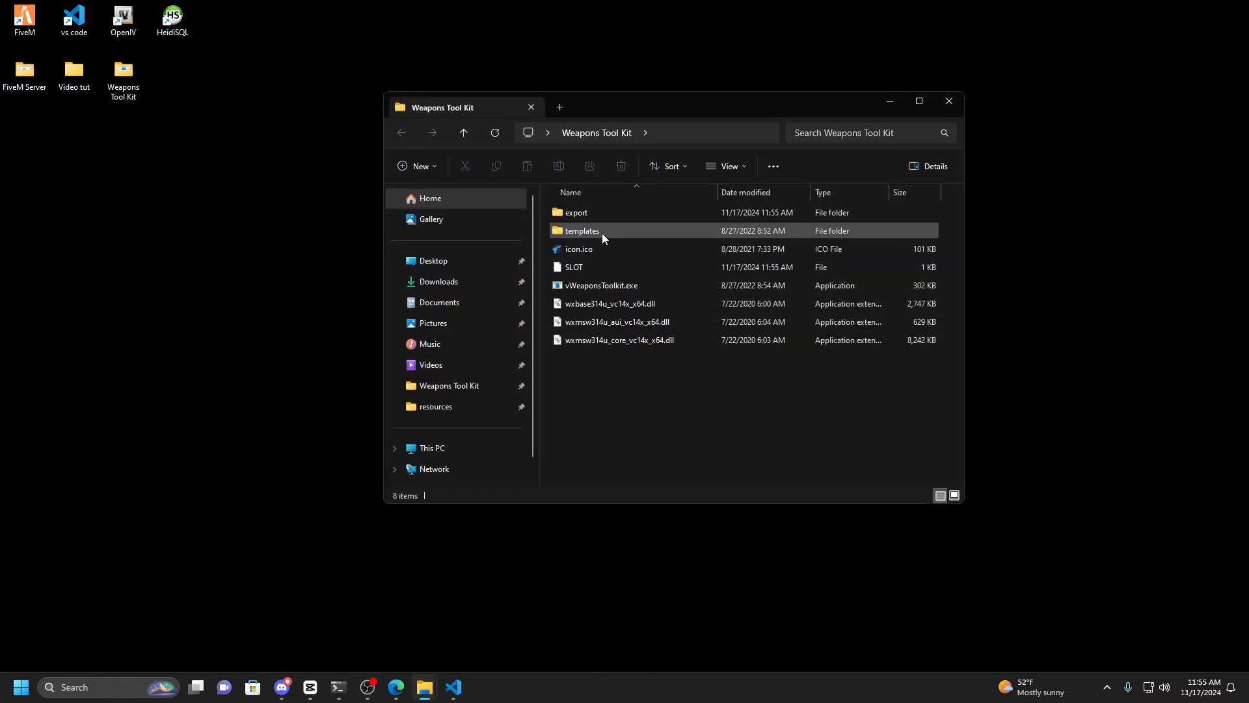
double_click(594, 213)
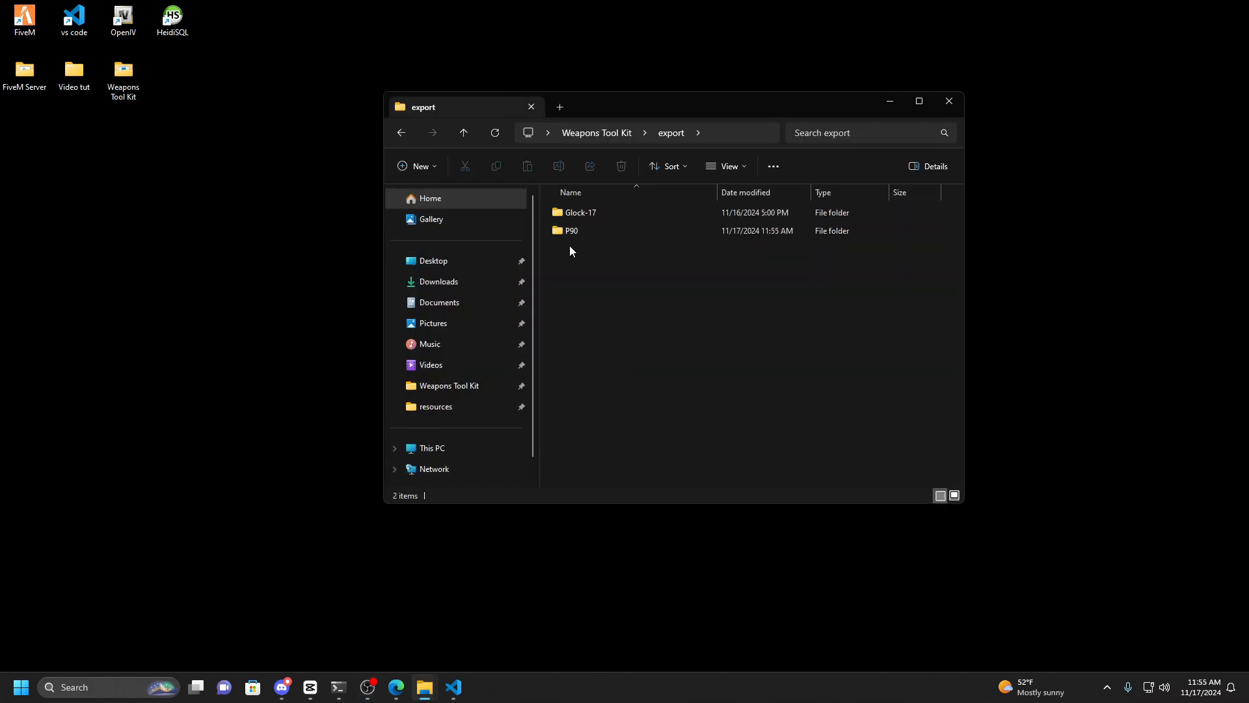
click(589, 233)
double_click(592, 235)
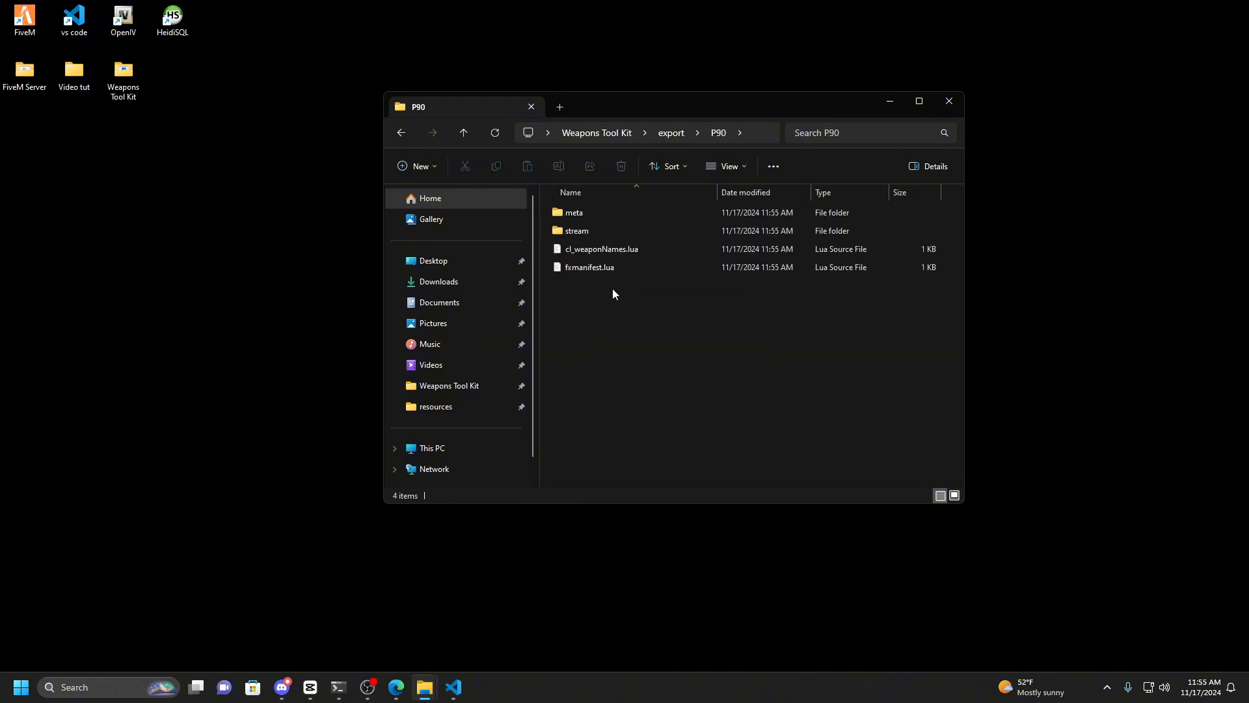
drag(964, 263, 1062, 263)
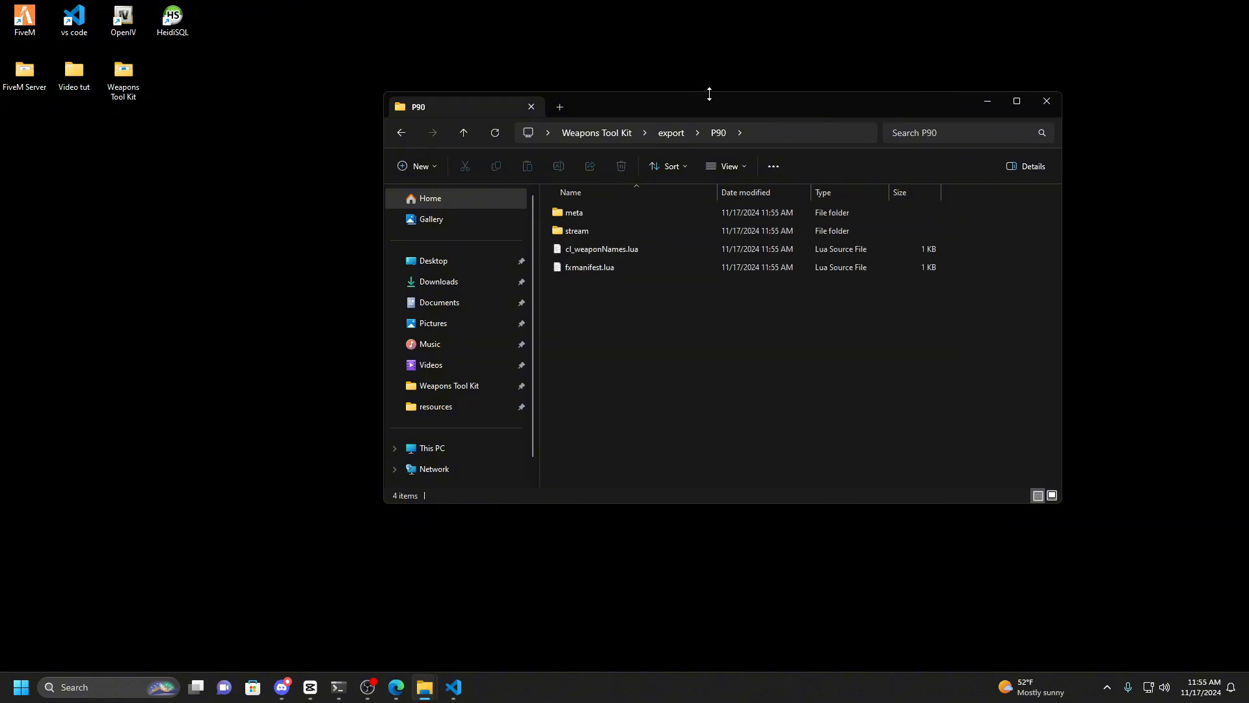
drag(718, 105, 634, 96)
double_click(496, 206)
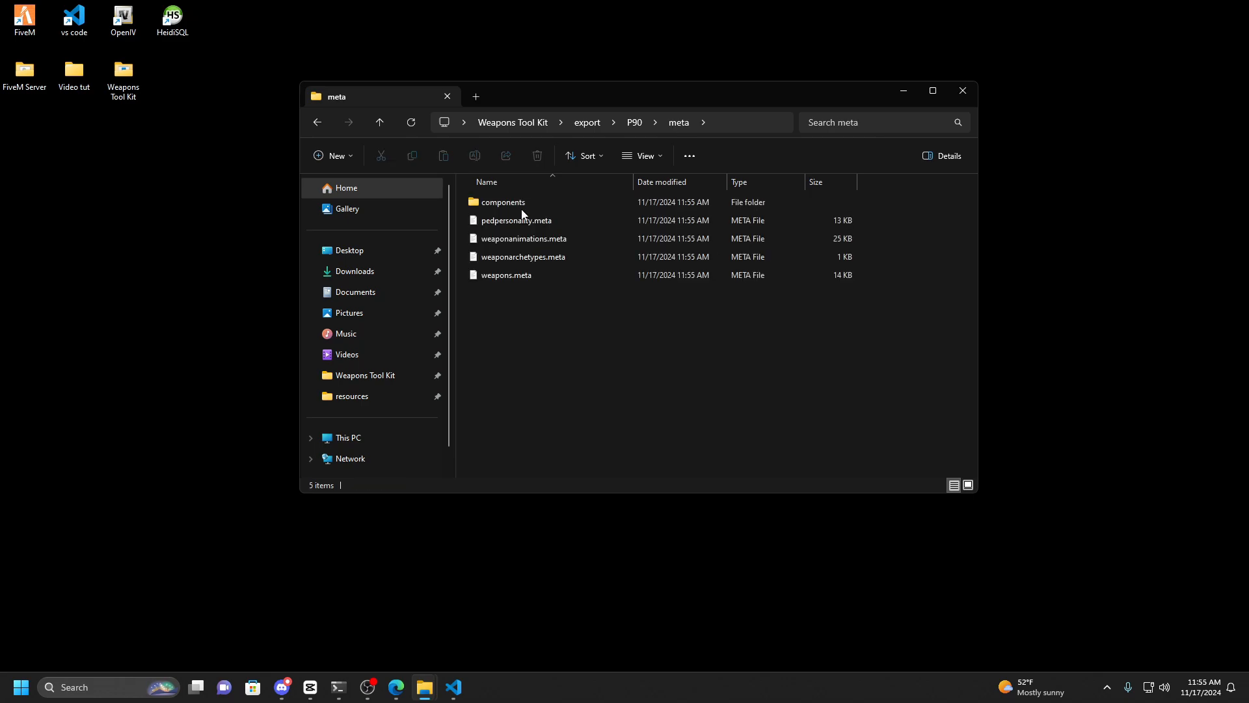
double_click(513, 206)
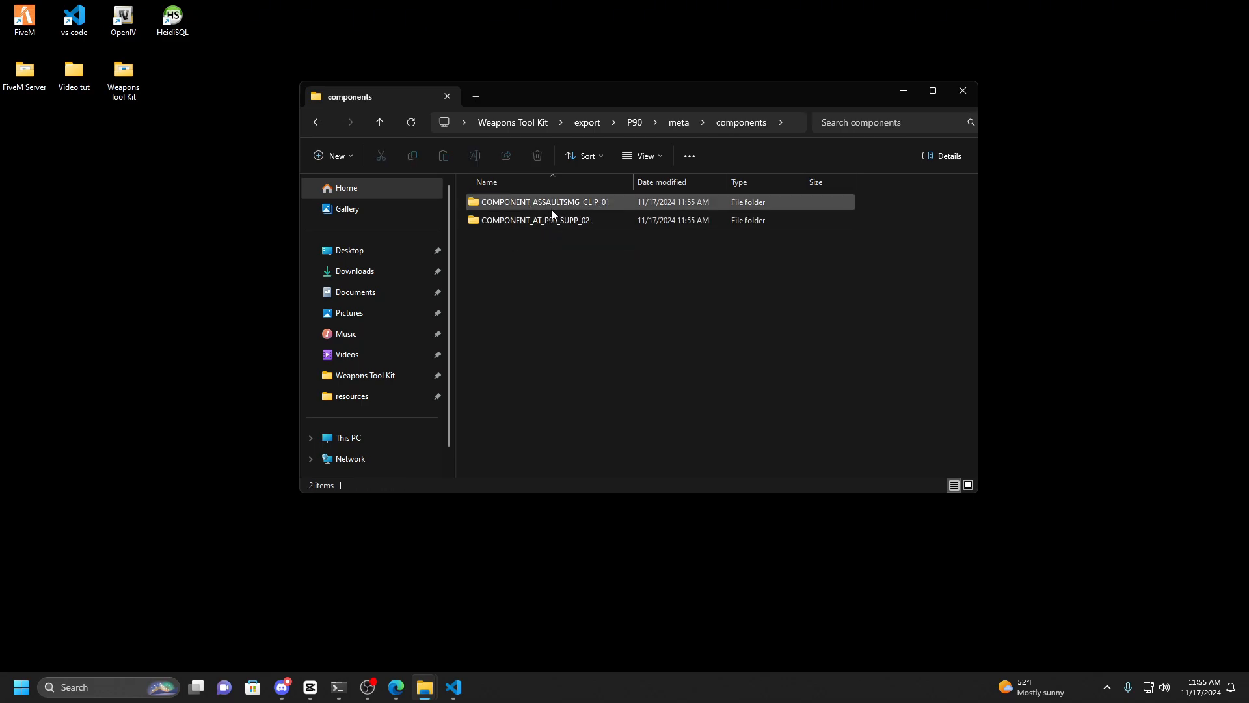
Rename the COMPONENT_ASSAULTSMG_CLIP_01 folder to COMPONENT_P90_CLIP_01.
click(582, 202)
key(F2)
click(580, 202)
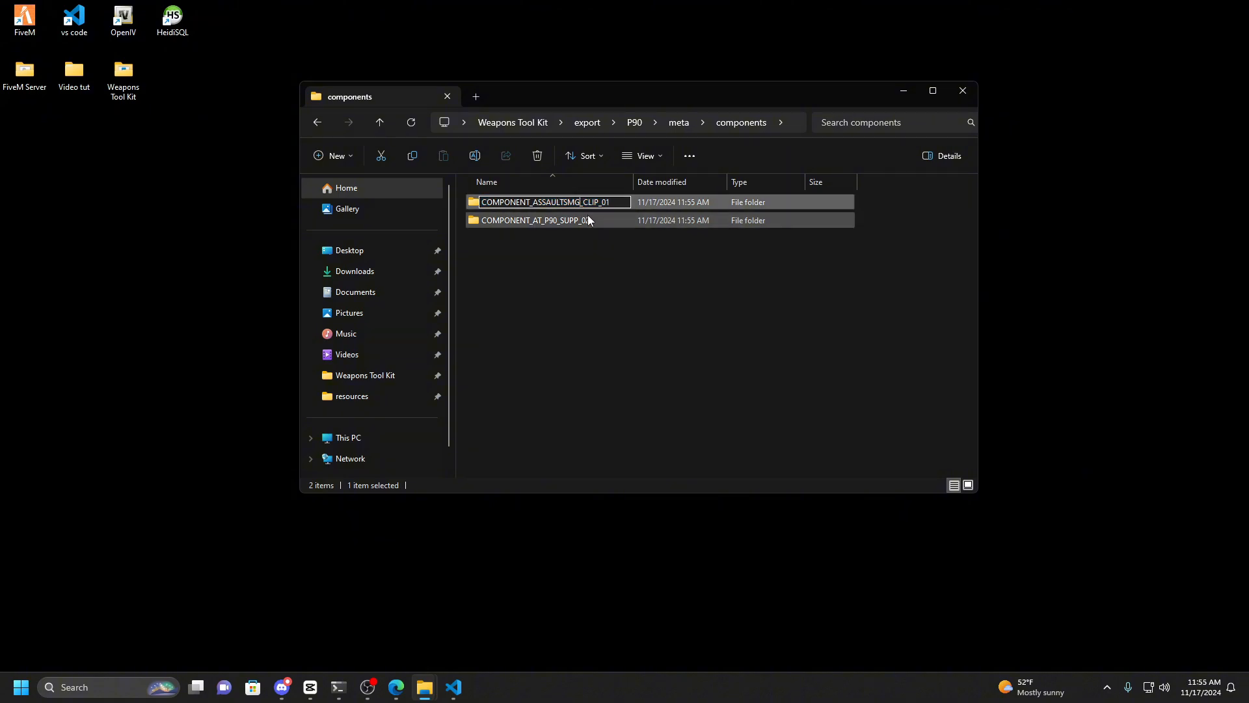
key(BackSpace)
key(BackSpace)
key(BackSpace)
key(BackSpace)
key(BackSpace)
key(BackSpace)
key(BackSpace)
key(BackSpace)
key(BackSpace)
key(BackSpace)
text(P90)
click(588, 256)
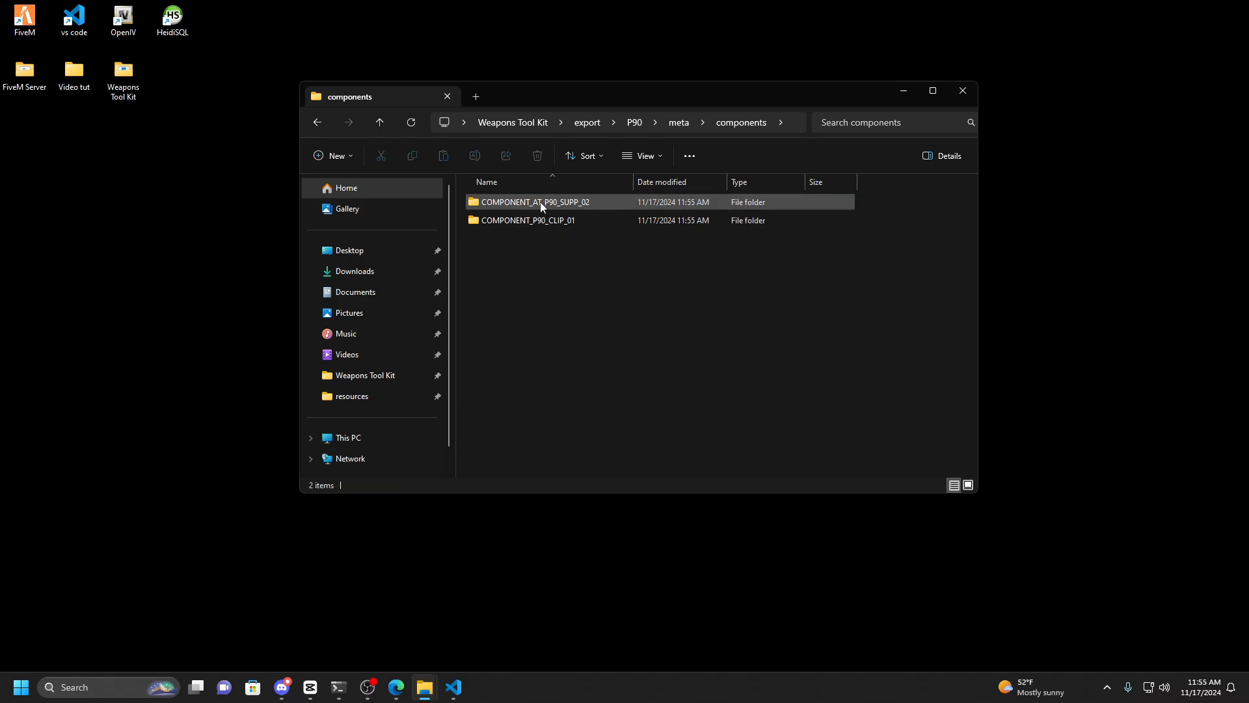
Change the component name in the P90 clip's weaponcomponents.meta to COMPONENT_P90_CLIP_01, check its model name, and close the file.
double_click(553, 220)
click(530, 201)
double_click(529, 201)
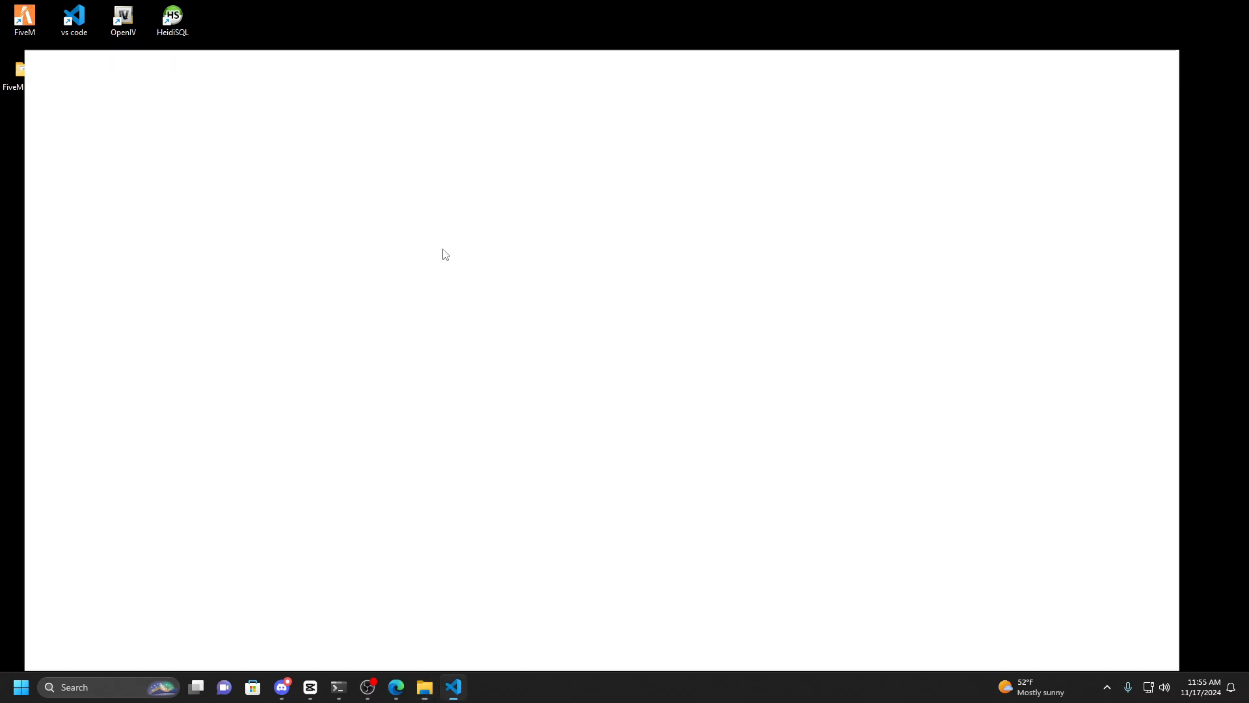
drag(473, 129, 425, 128)
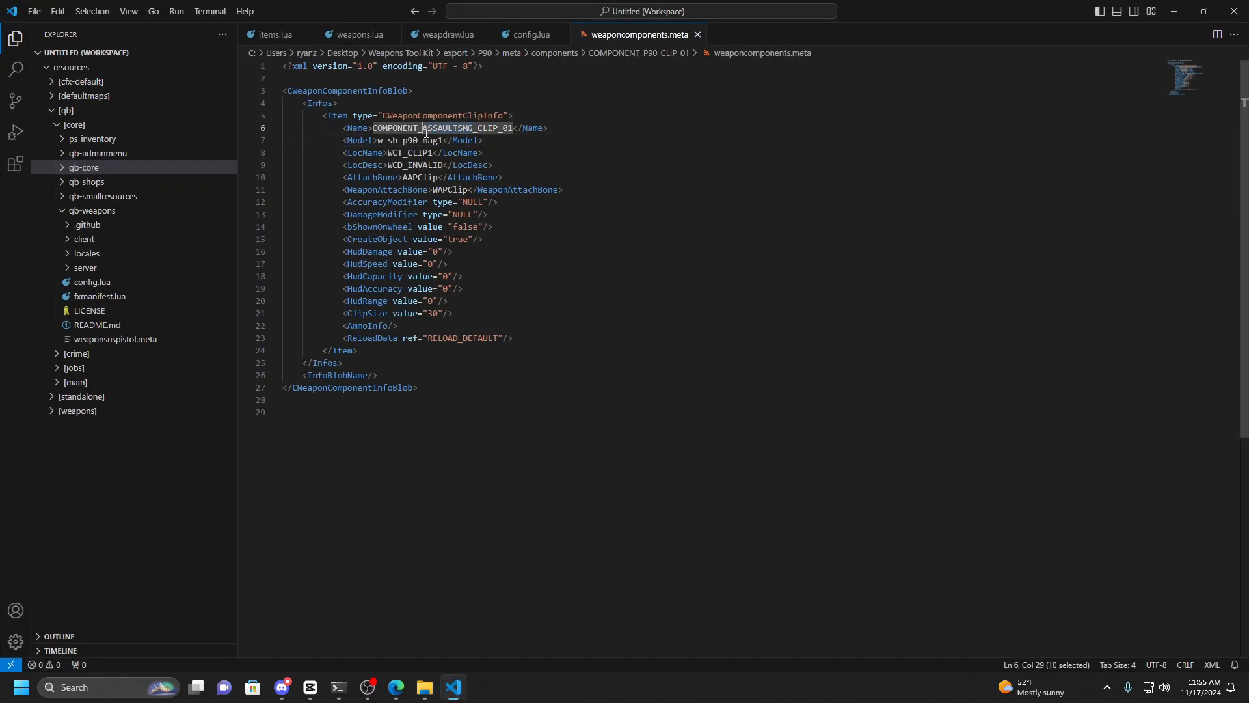
text(P90)
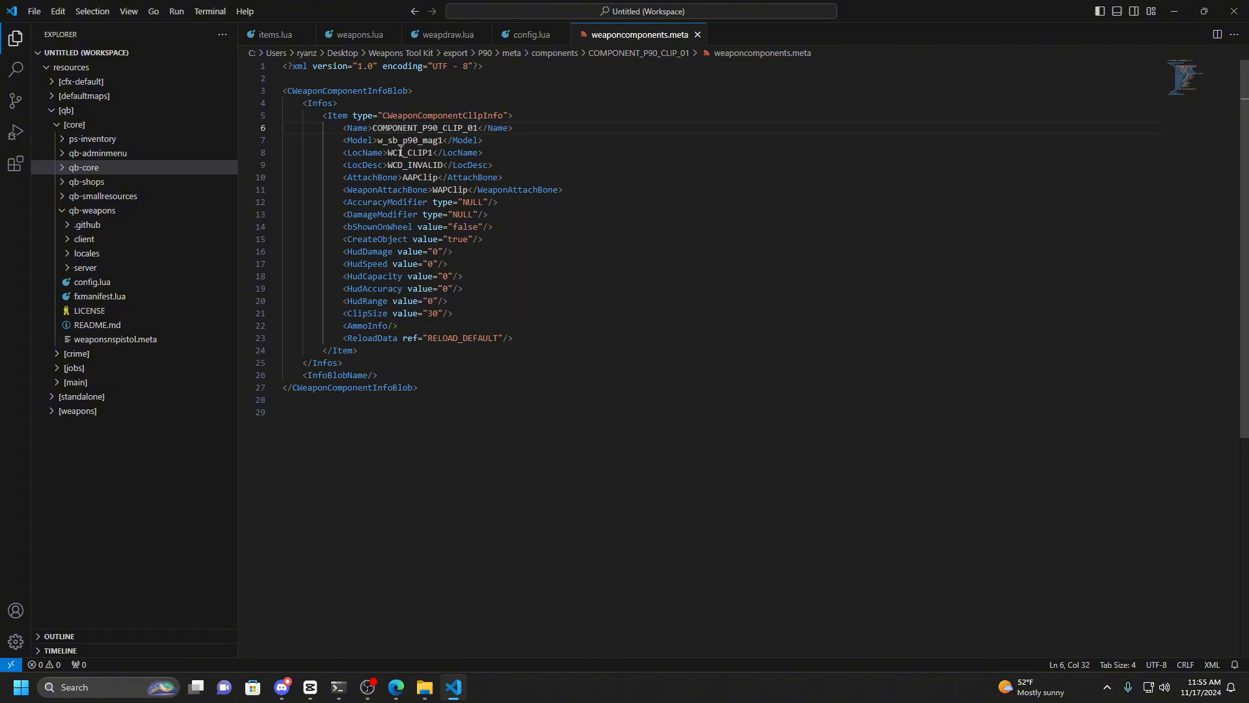
drag(378, 140, 443, 141)
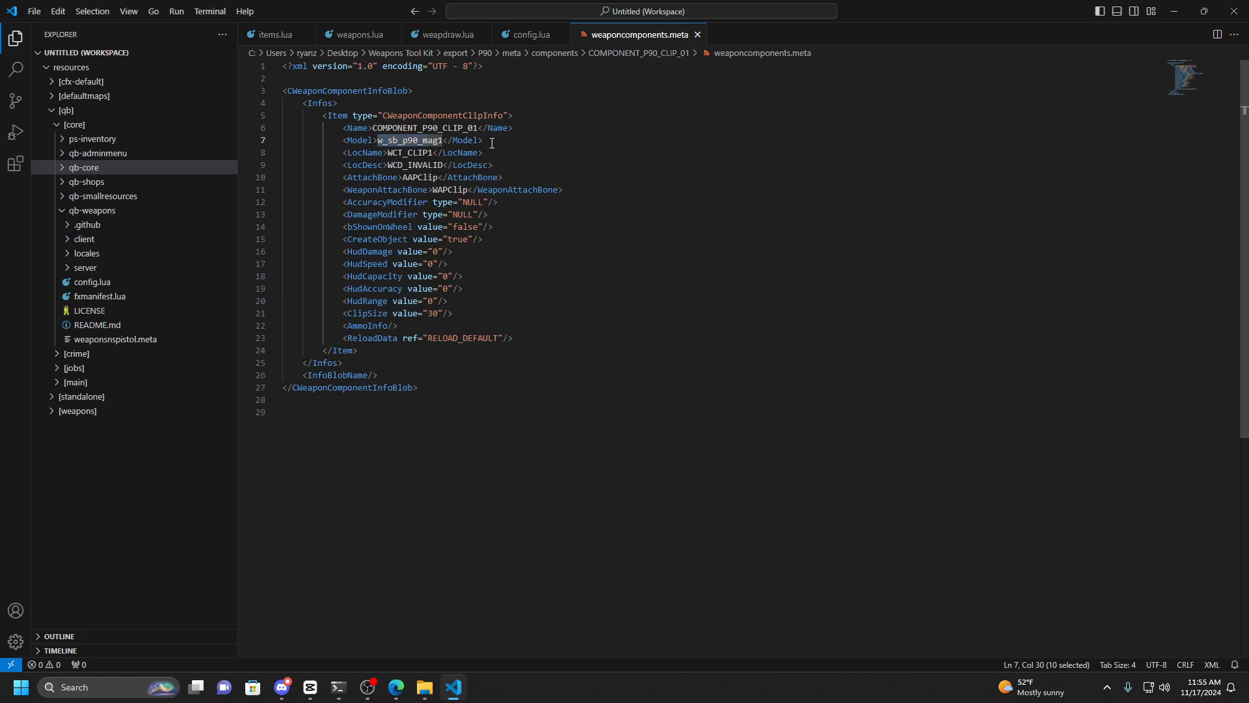
click(492, 143)
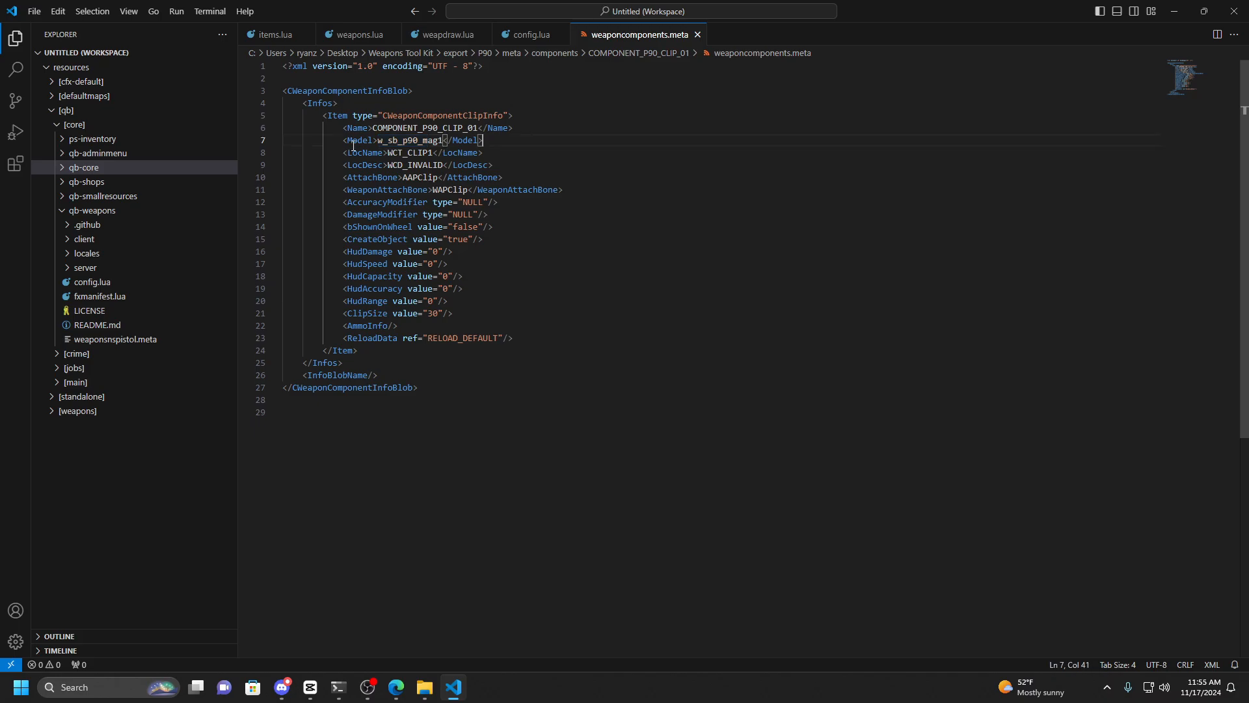
click(698, 34)
click(1171, 11)
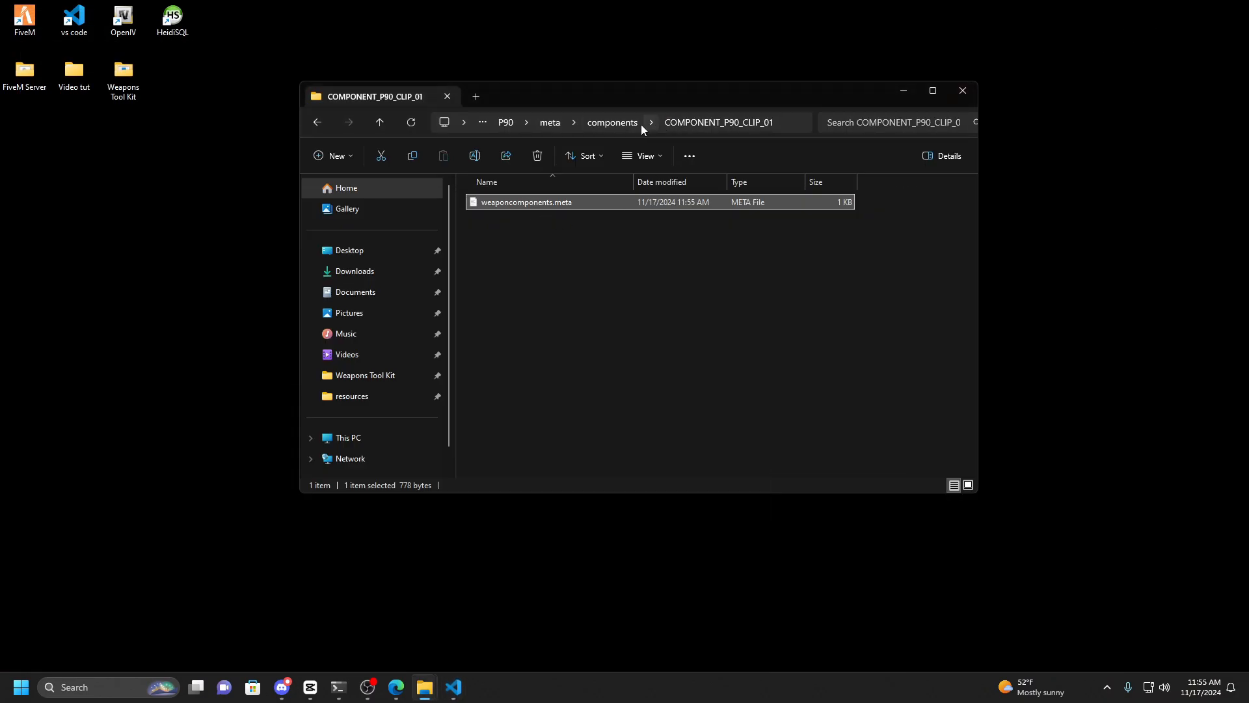
Check the component name and model name in the COMPONENT_AT_P90_SUPP_02 folder's weaponcomponents.meta, and close the file.
click(641, 124)
double_click(553, 201)
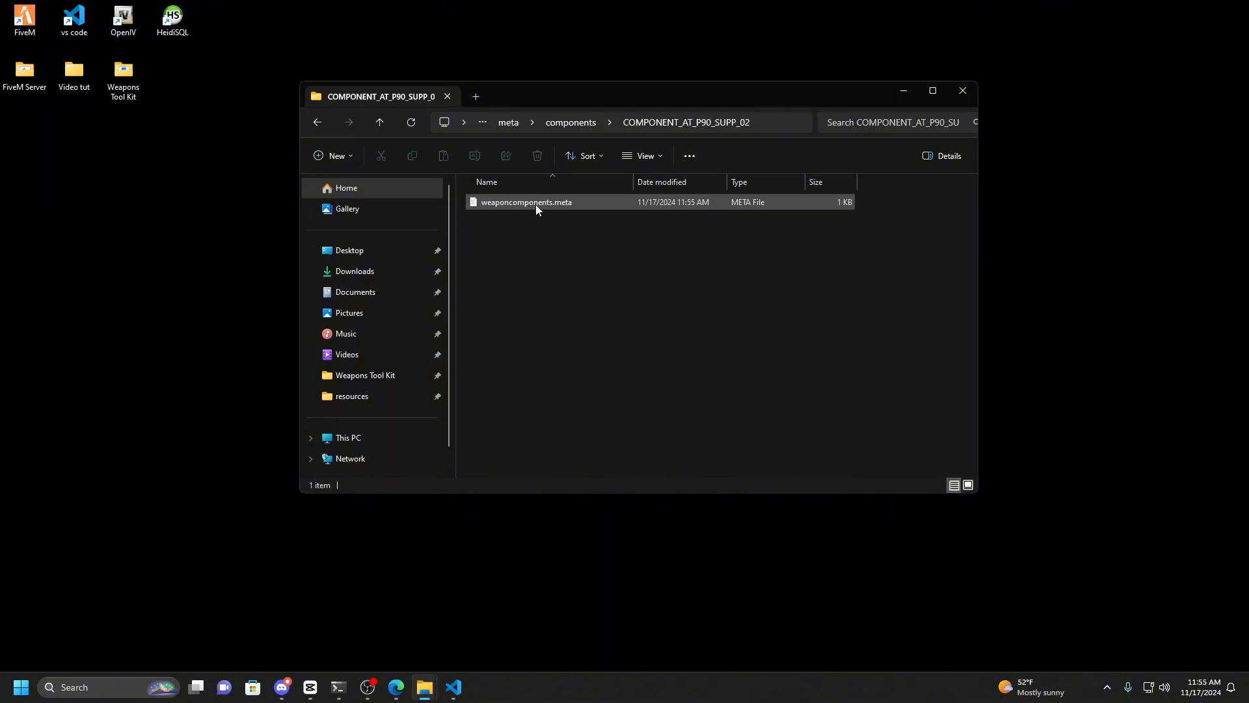
double_click(609, 205)
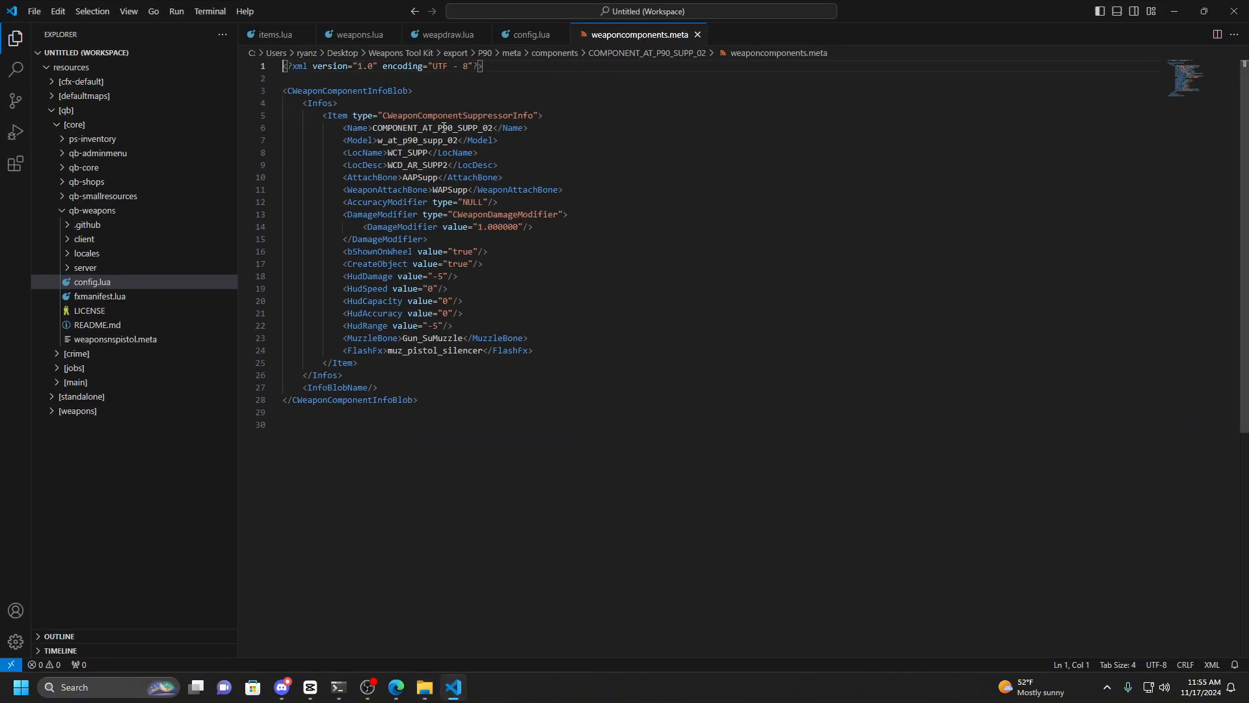
double_click(427, 129)
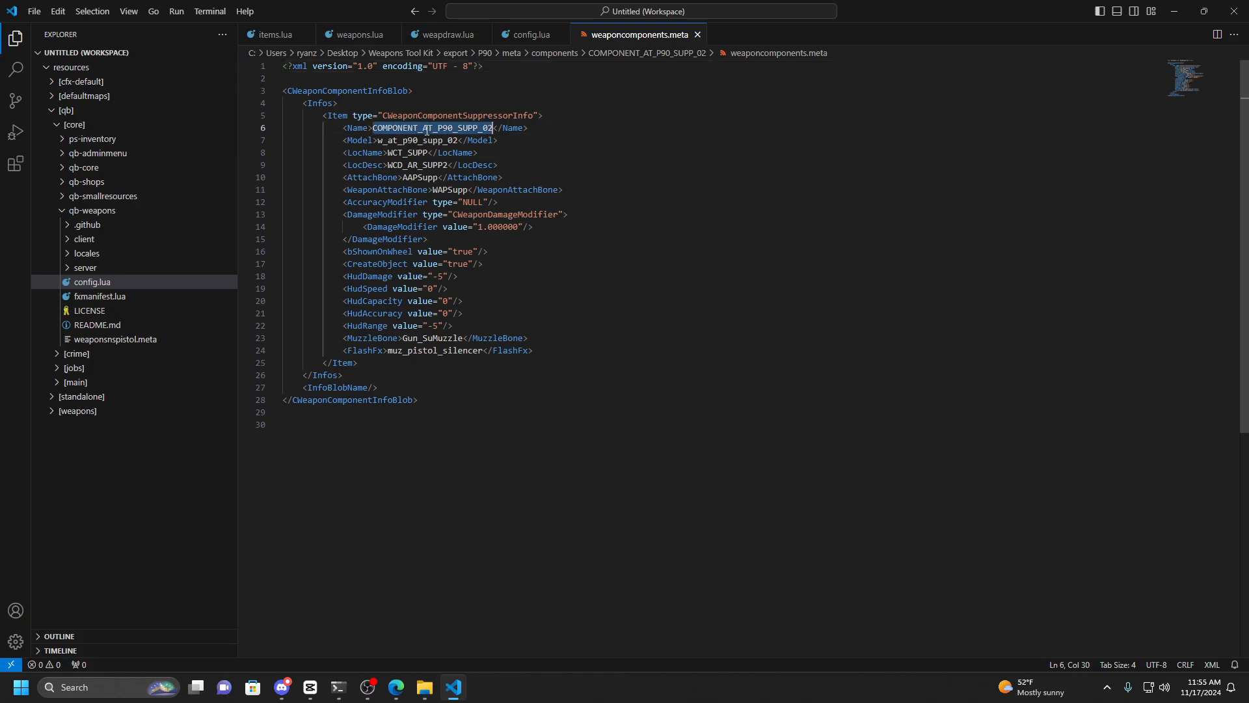
double_click(417, 140)
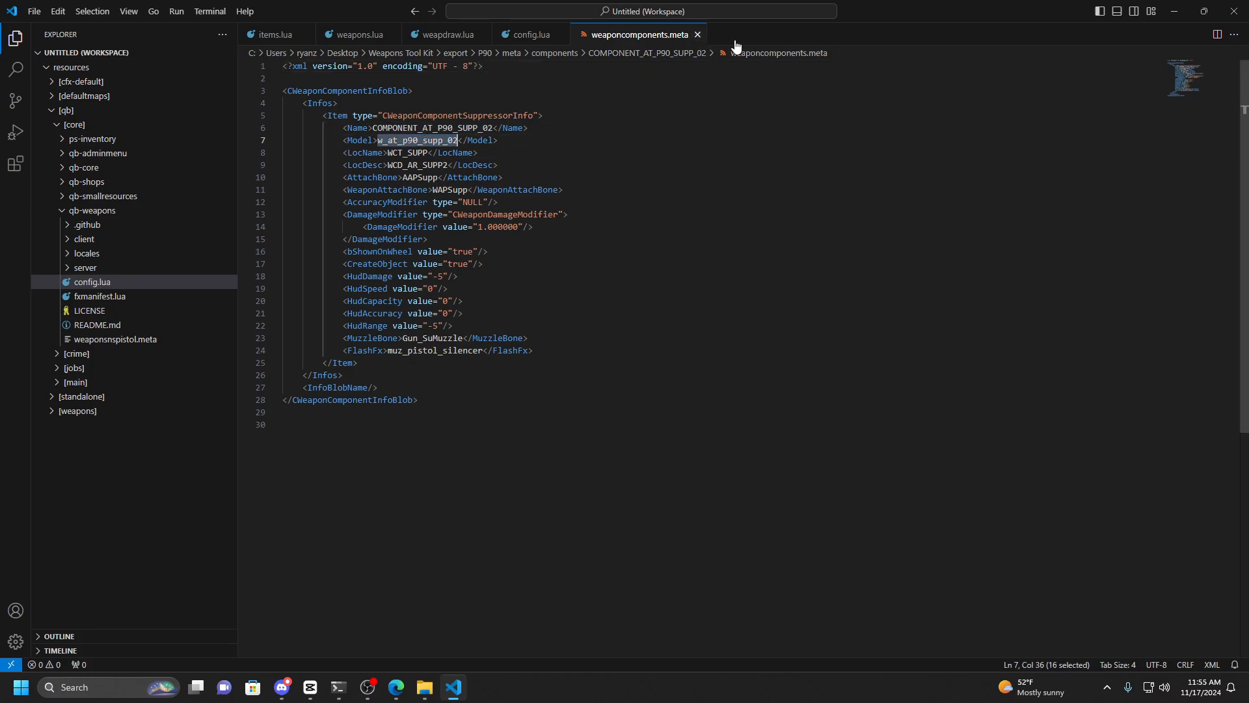
click(697, 34)
click(1175, 11)
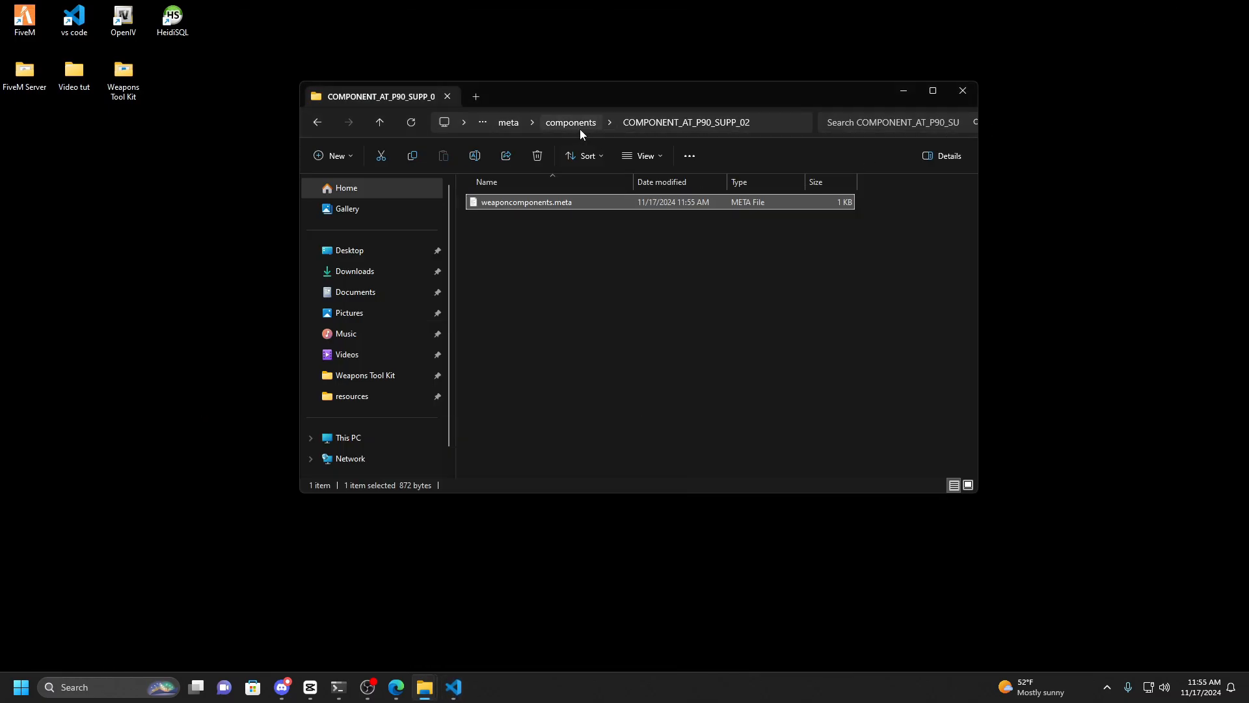
Open weapons.meta from the exported P90 meta folder and change the WAPClip component name to COMPONENT_P90_CLIP_01.
click(576, 127)
click(674, 124)
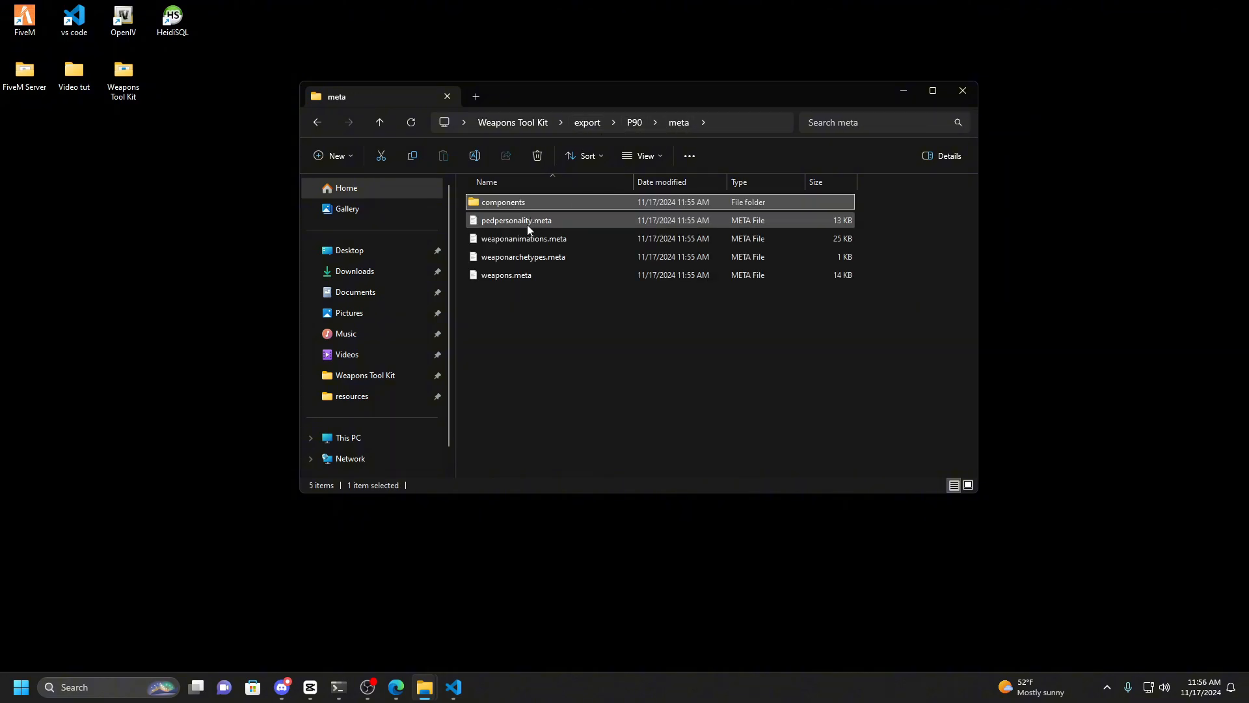
double_click(510, 276)
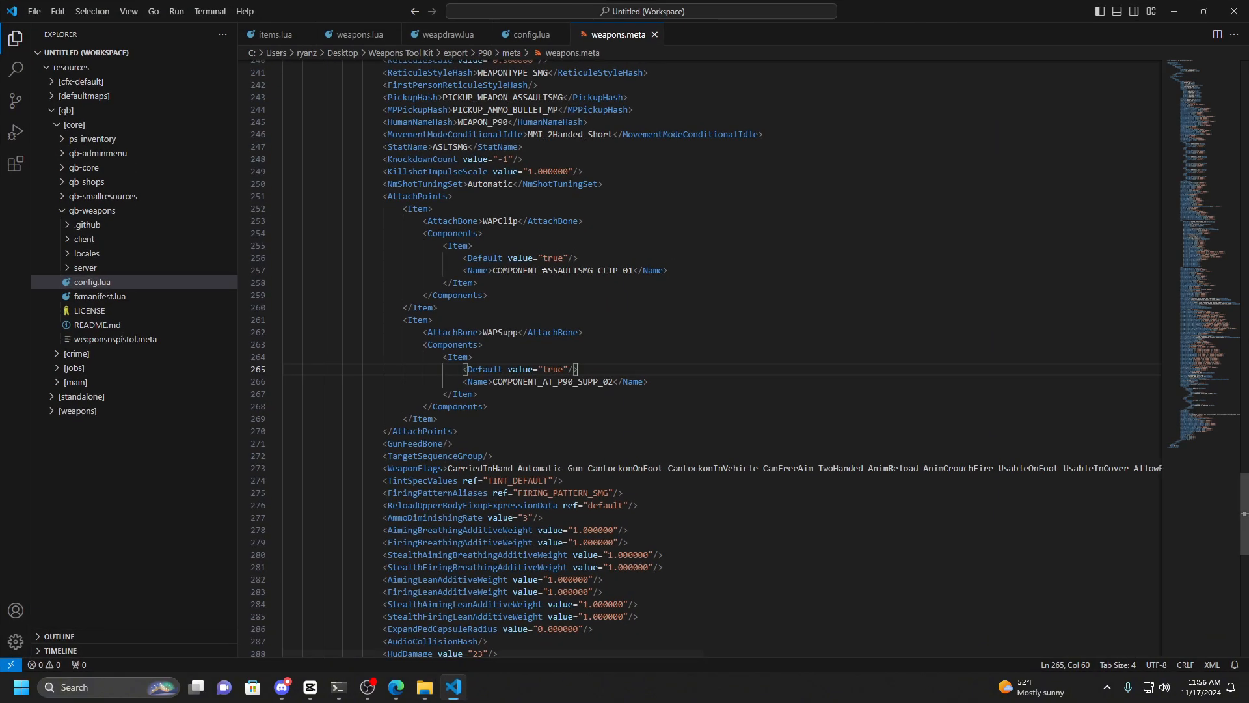
scroll(521, 255, down, 1)
scroll(521, 255, up, 1)
drag(1195, 398, 1195, 389)
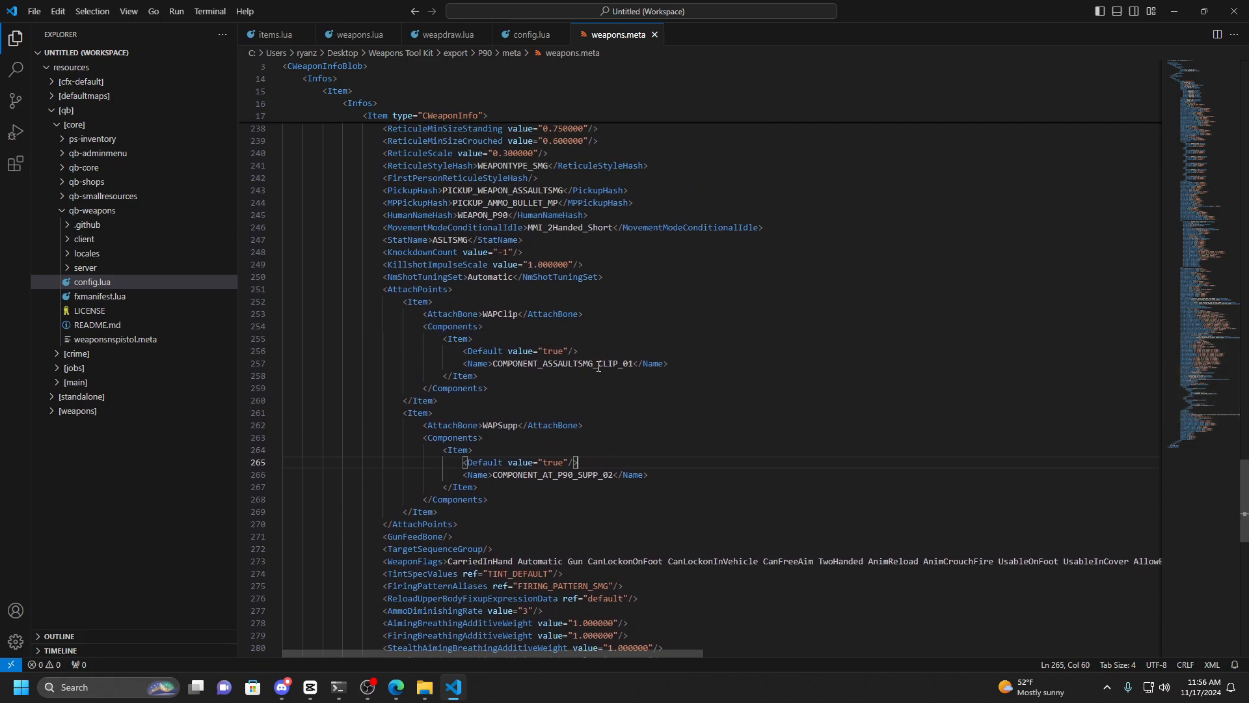
drag(492, 364, 545, 367)
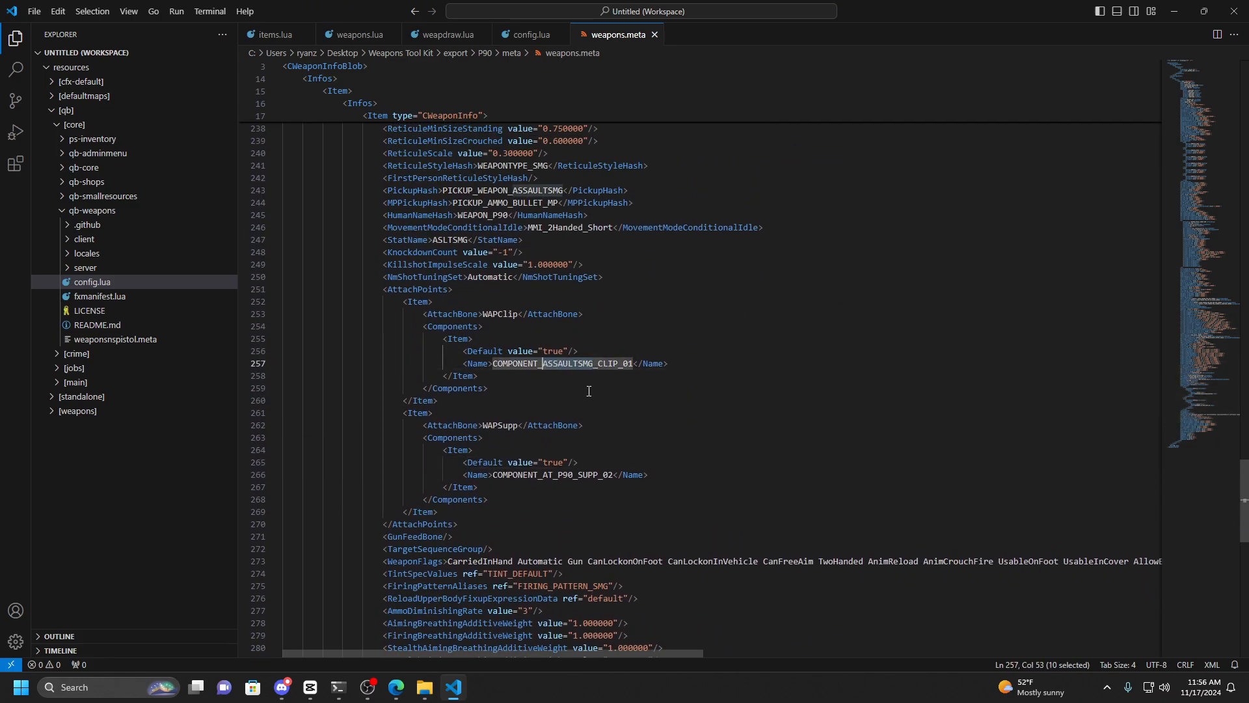
text(P90)
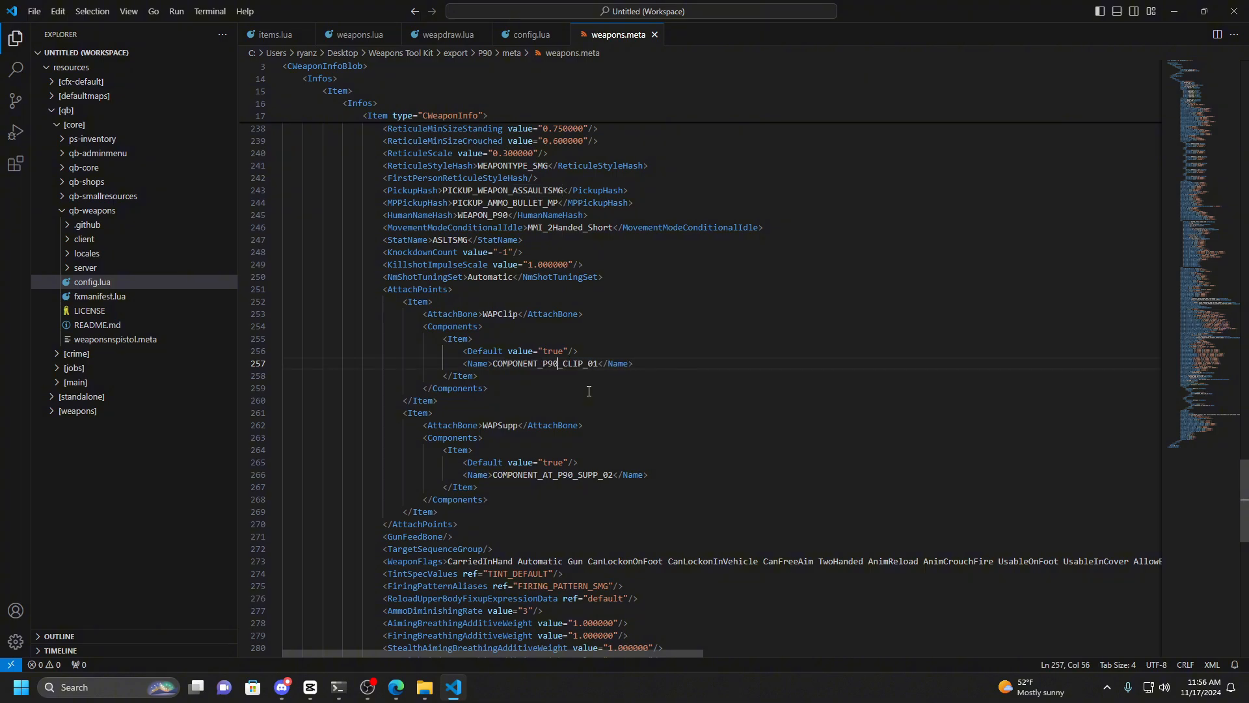
Compare the clip and suppressor component names in weapons.meta with the folder names in the exported components folder.
mouse_move(424, 687)
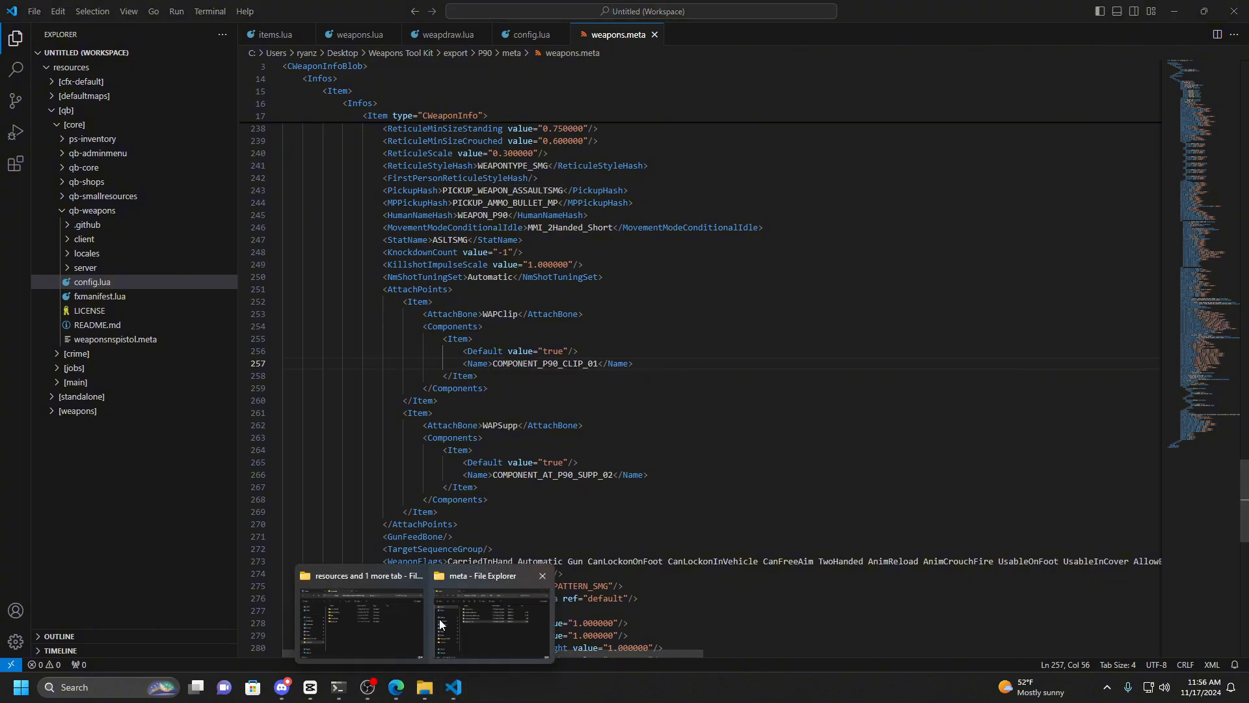
click(499, 626)
double_click(523, 205)
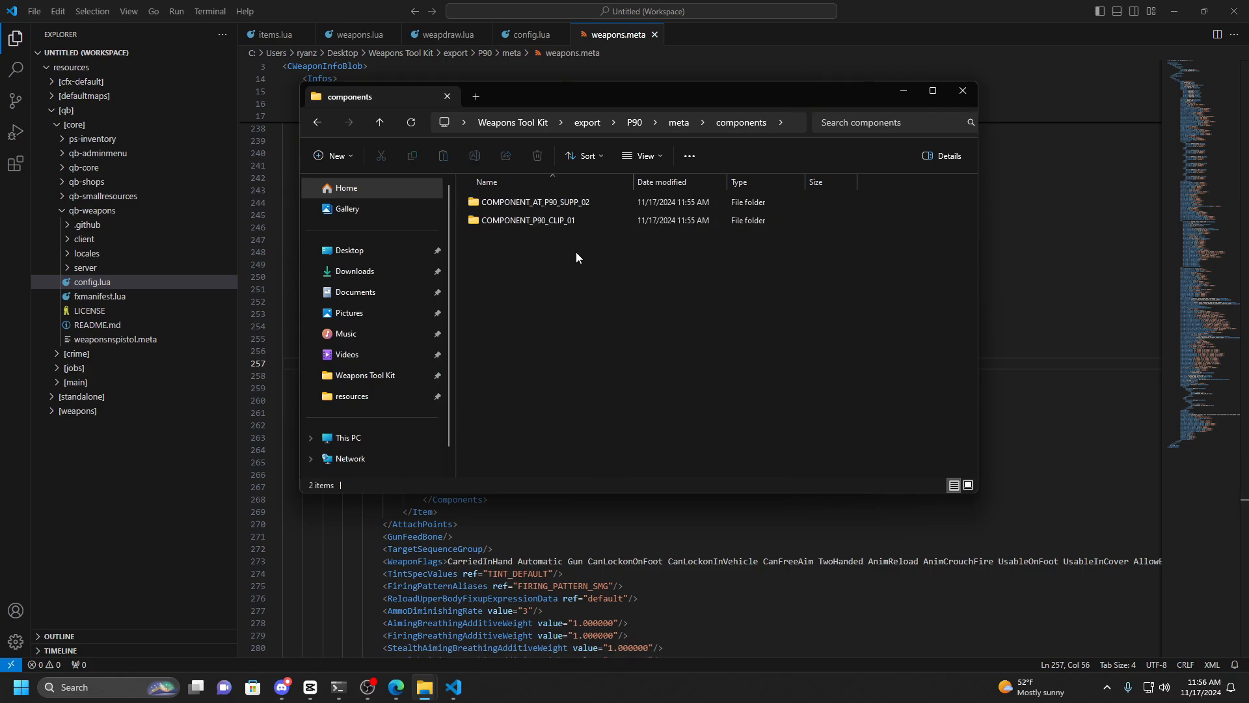
click(904, 90)
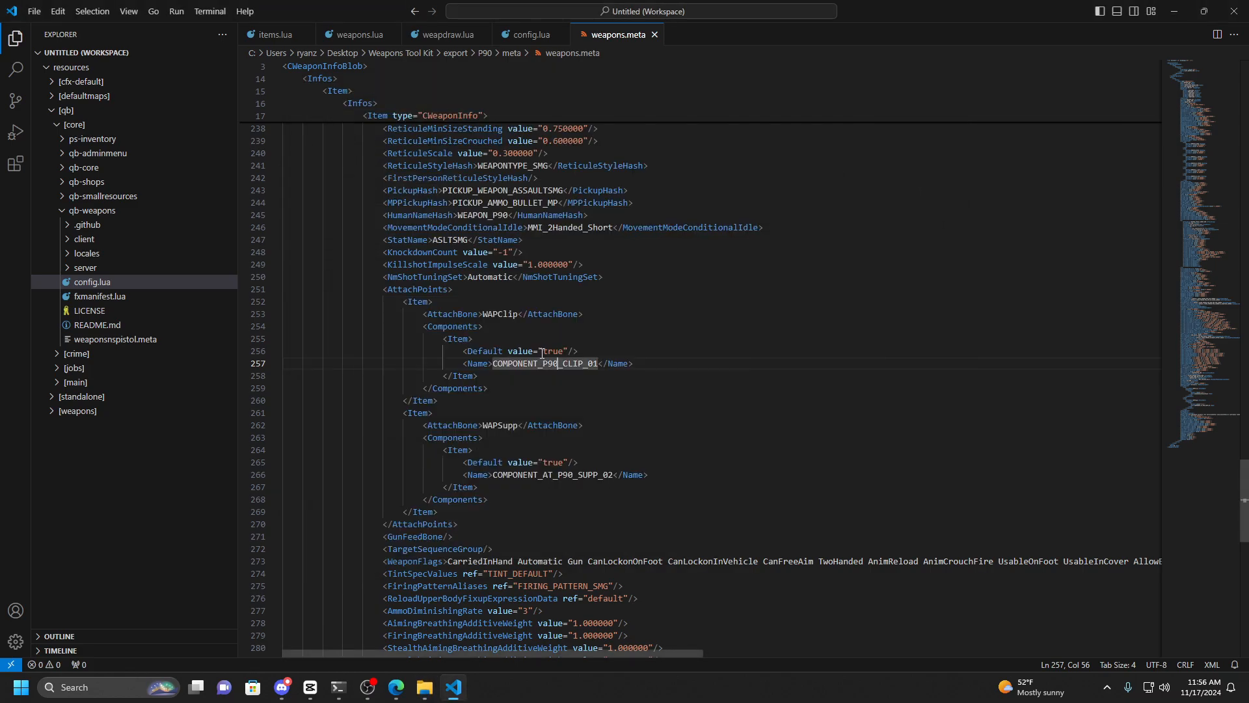
click(580, 352)
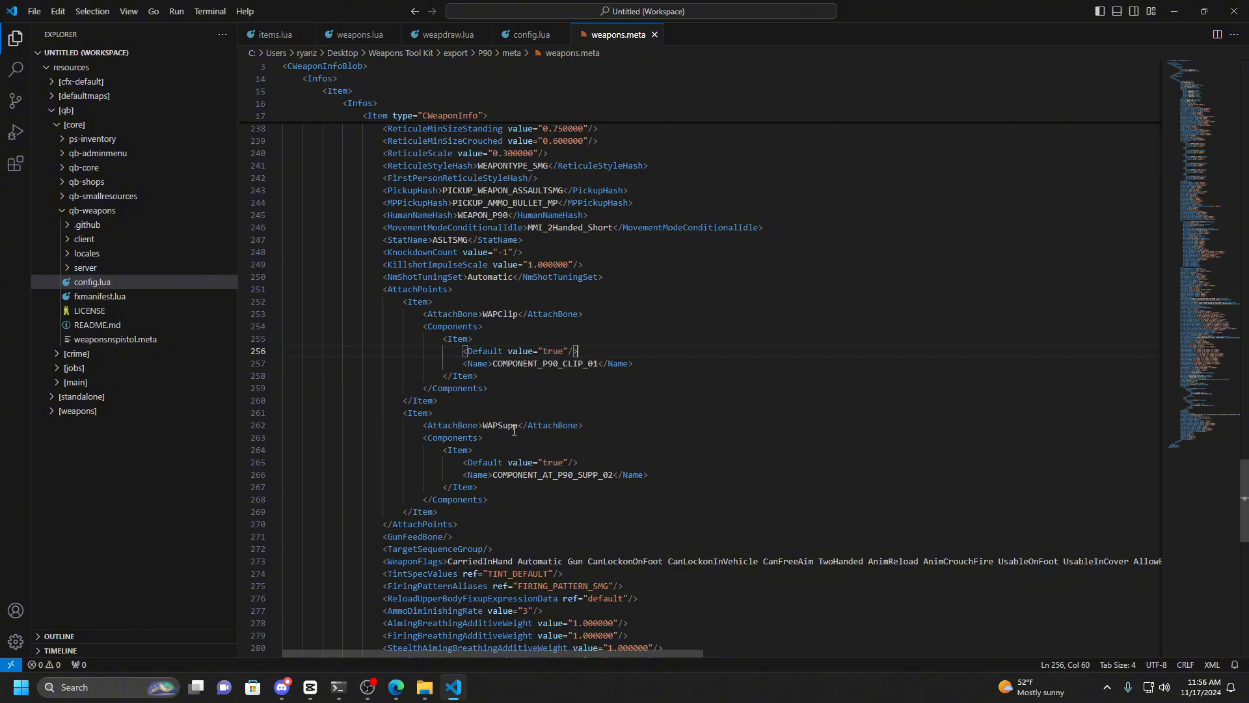
drag(493, 475, 613, 475)
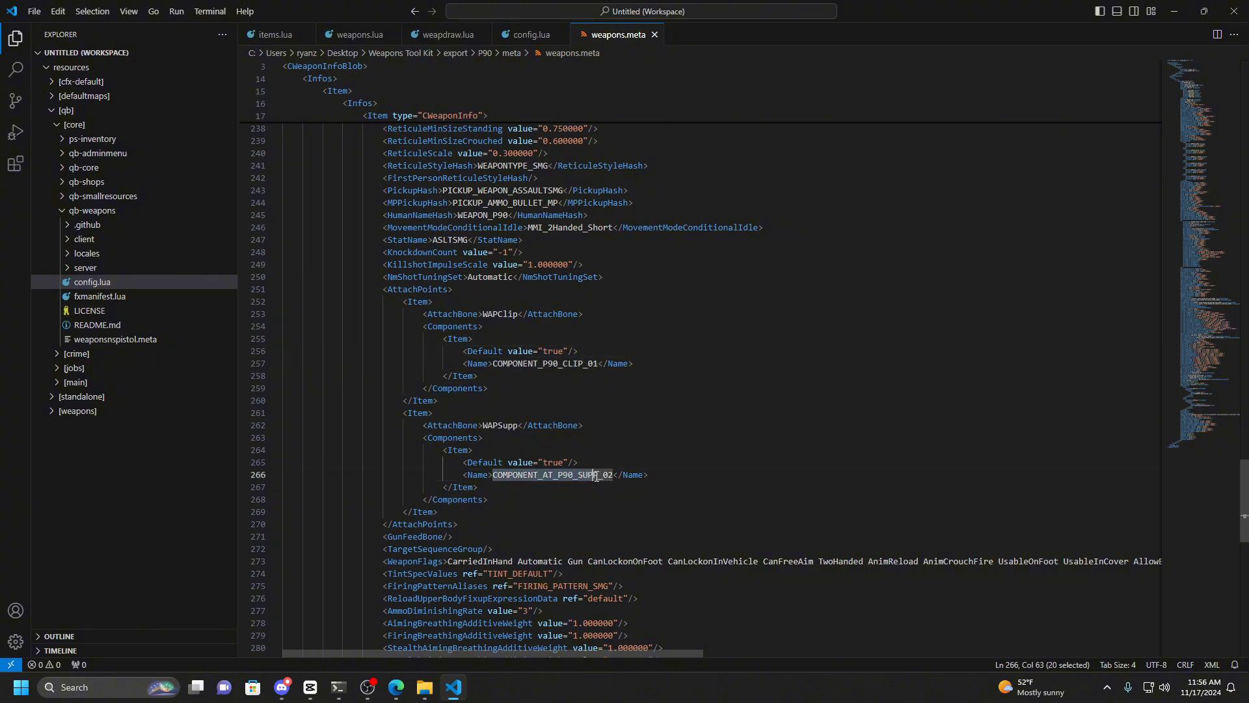
Set the Default value of the WAPSupp suppressor component to false in weapons.meta and close the file.
double_click(548, 464)
text(false)
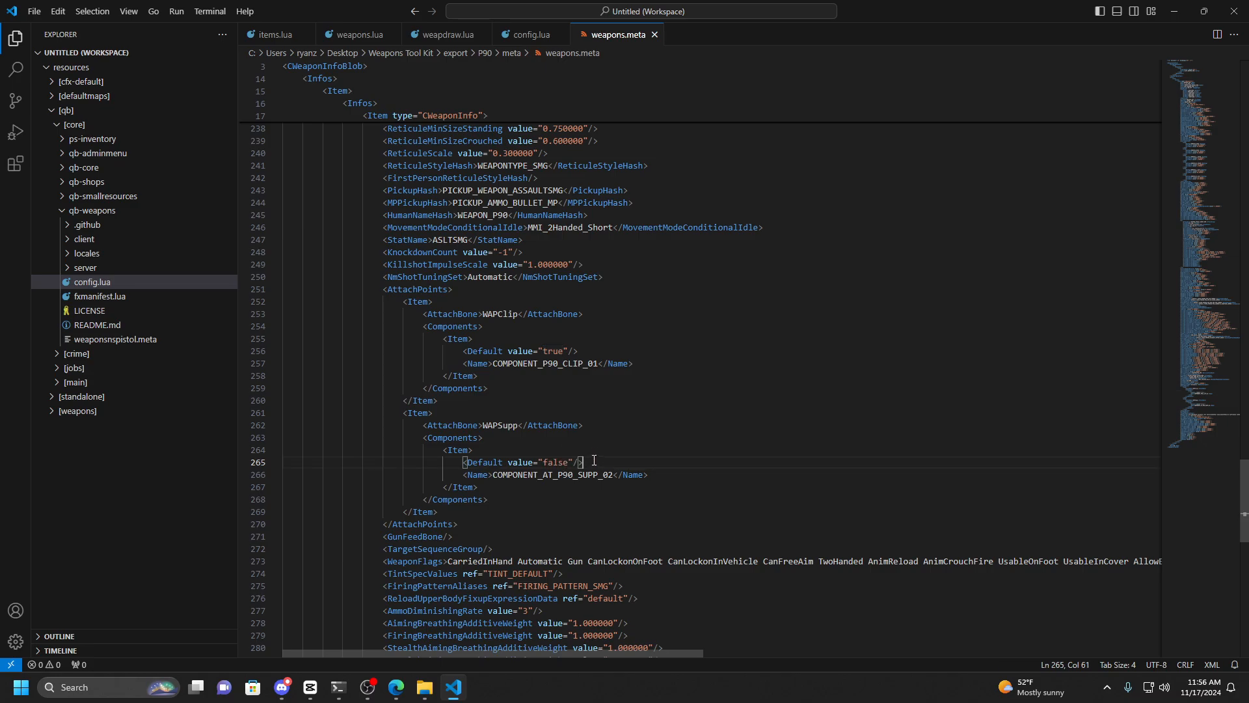
click(657, 456)
click(657, 476)
click(639, 463)
click(577, 454)
click(655, 34)
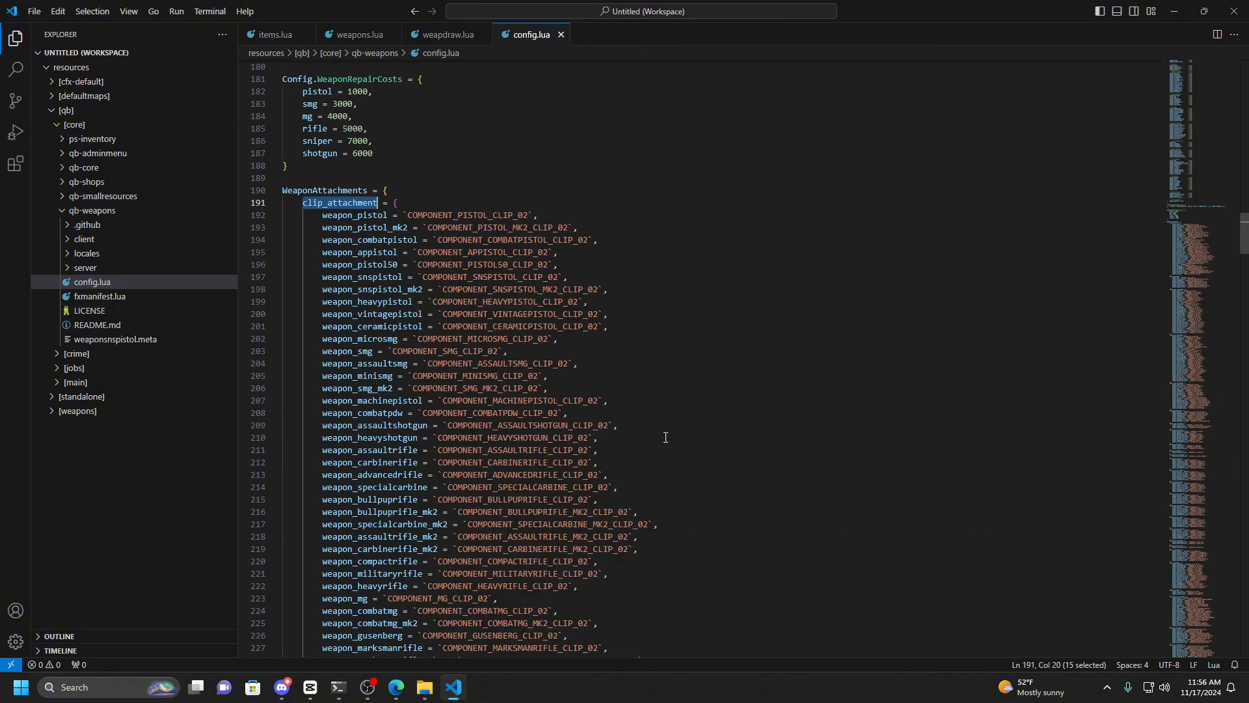
Duplicate the weapon_glock17 line under Custom weapons in qb-core's shared items.lua.
click(411, 188)
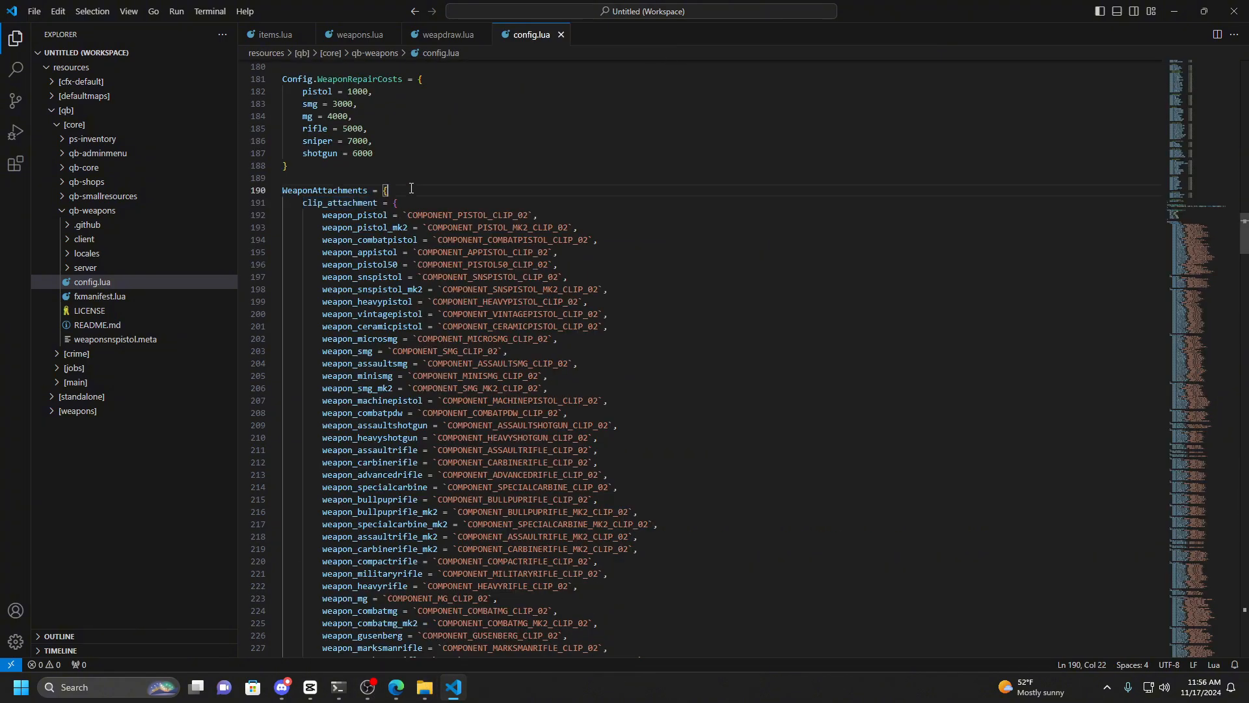
scroll(411, 188, up, 6)
click(276, 34)
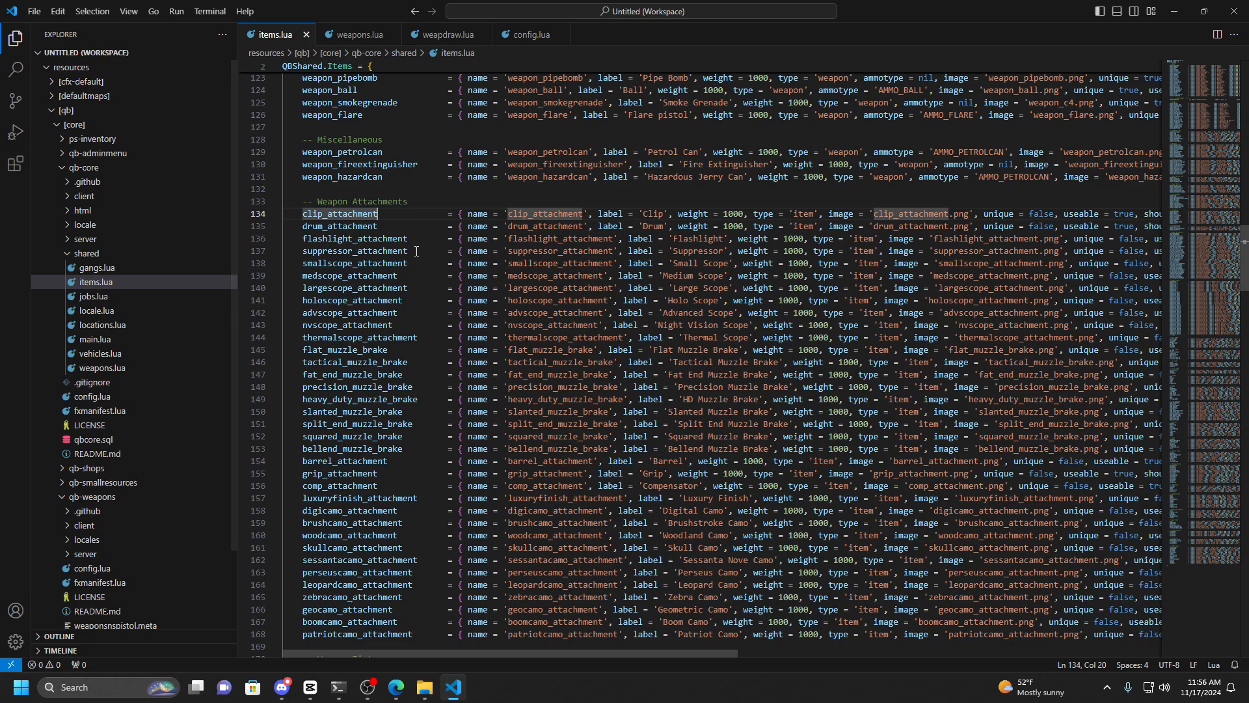
scroll(396, 250, up, 20)
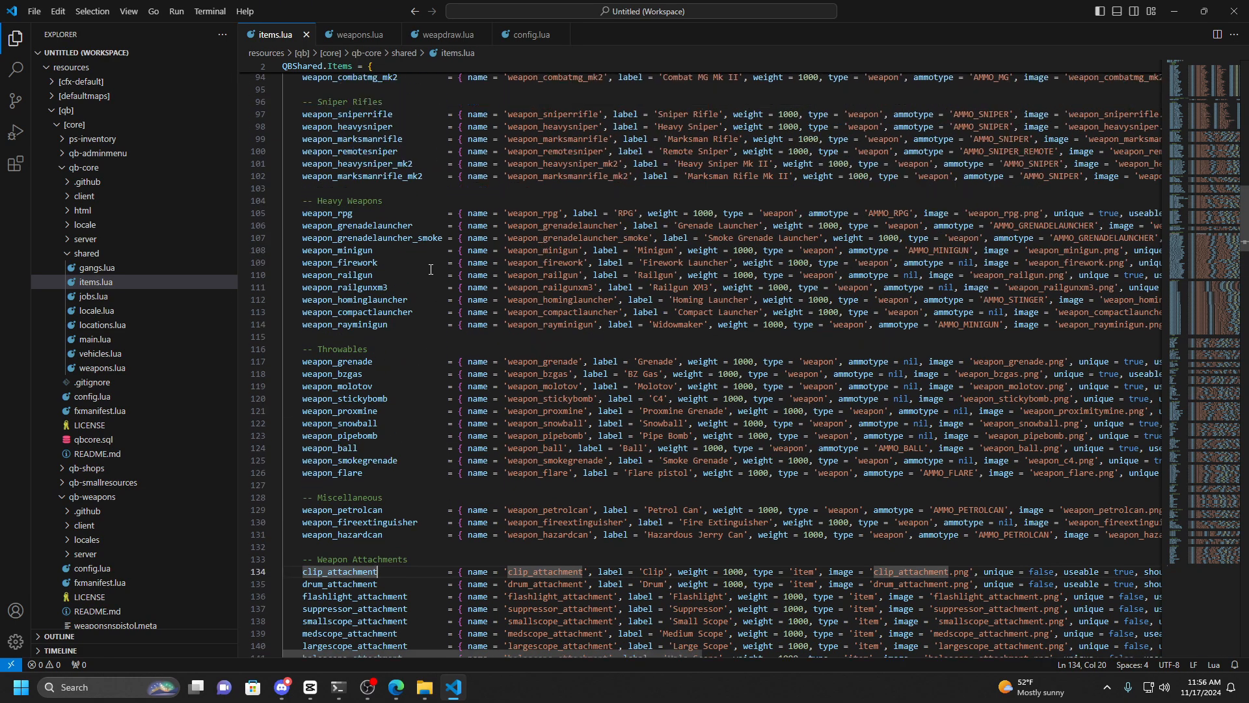
scroll(447, 270, up, 12)
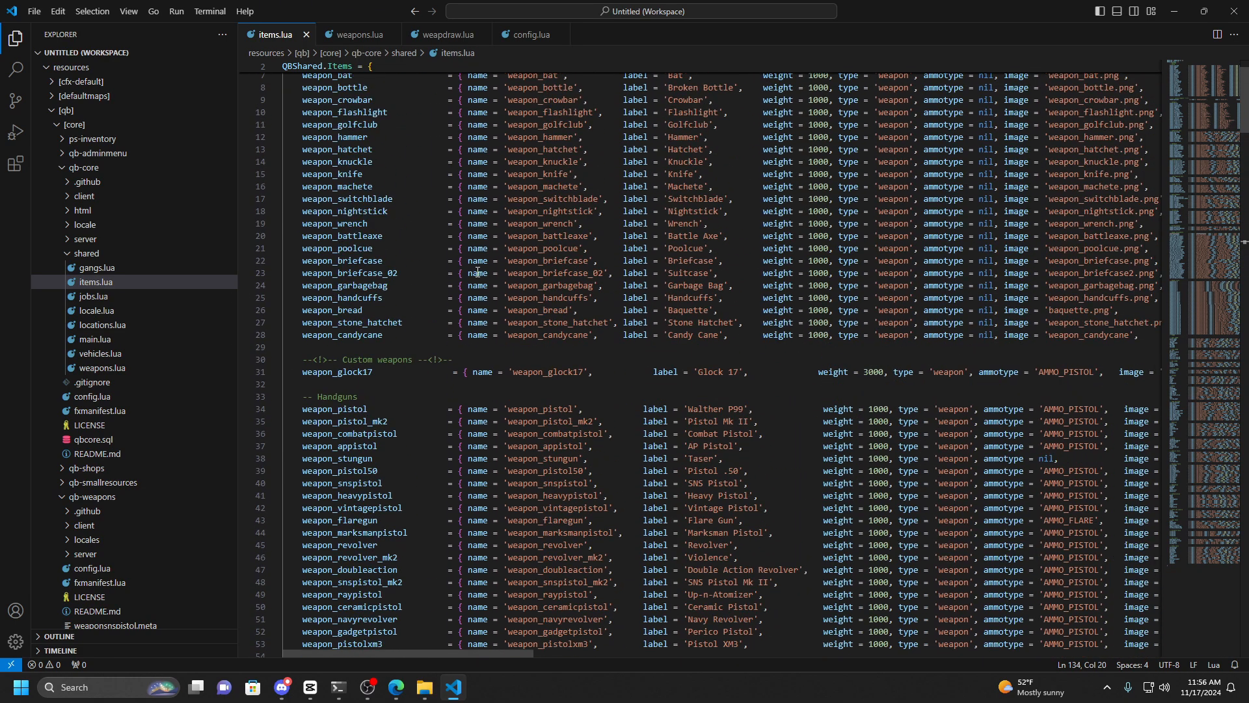
drag(302, 371, 306, 382)
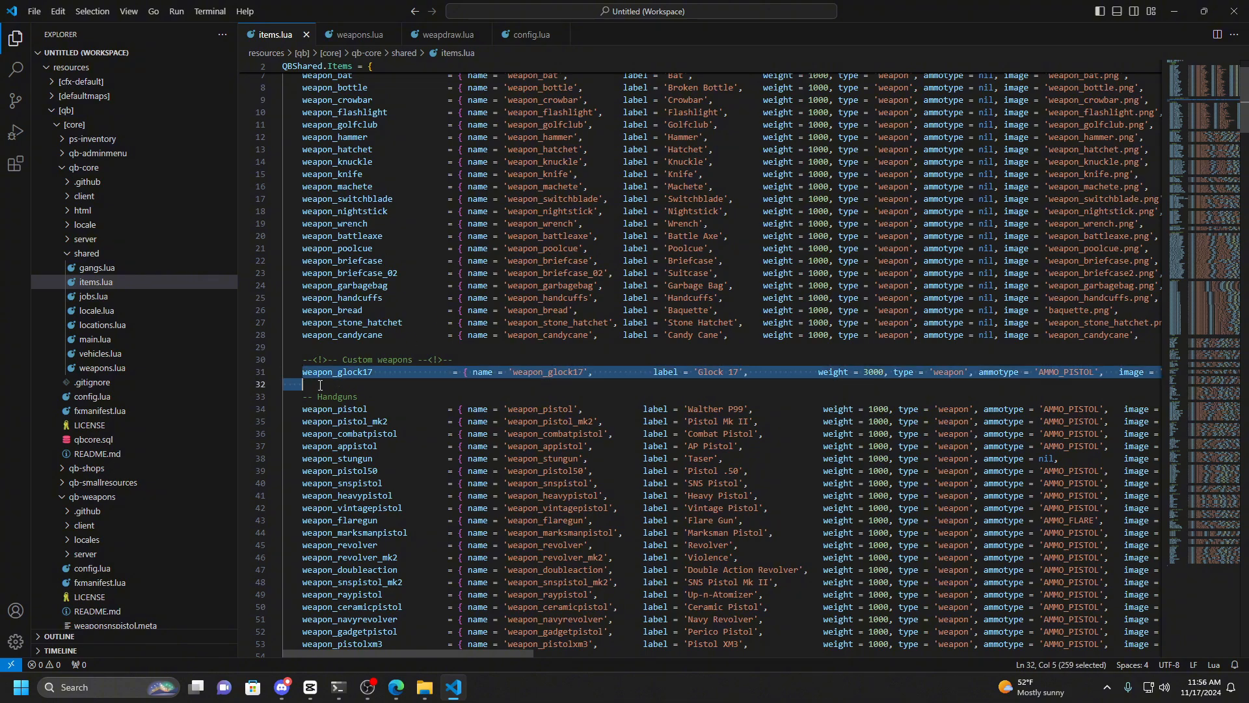
key(ctrl+c)
key(ctrl+v)
key(ctrl+v)
Rename the item key of the duplicated Glock line to weapon_p90.
click(376, 388)
key(BackSpace)
key(BackSpace)
key(BackSpace)
key(BackSpace)
key(BackSpace)
key(BackSpace)
key(BackSpace)
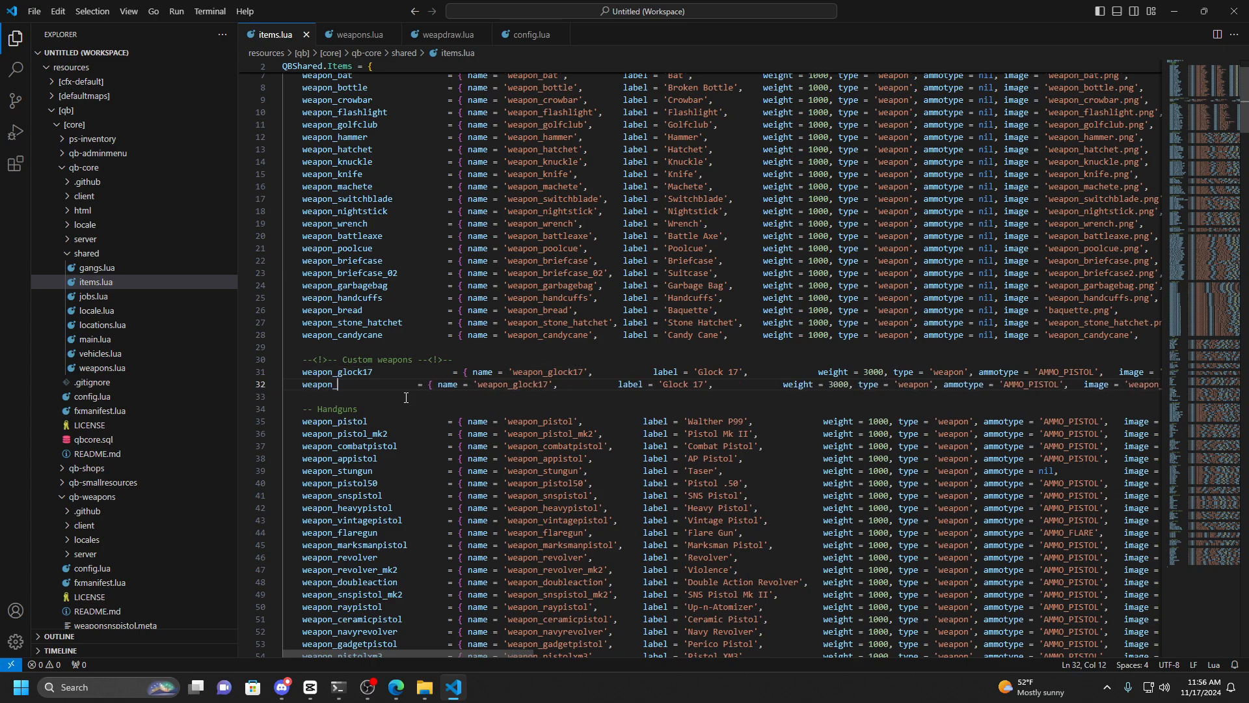
text(p)
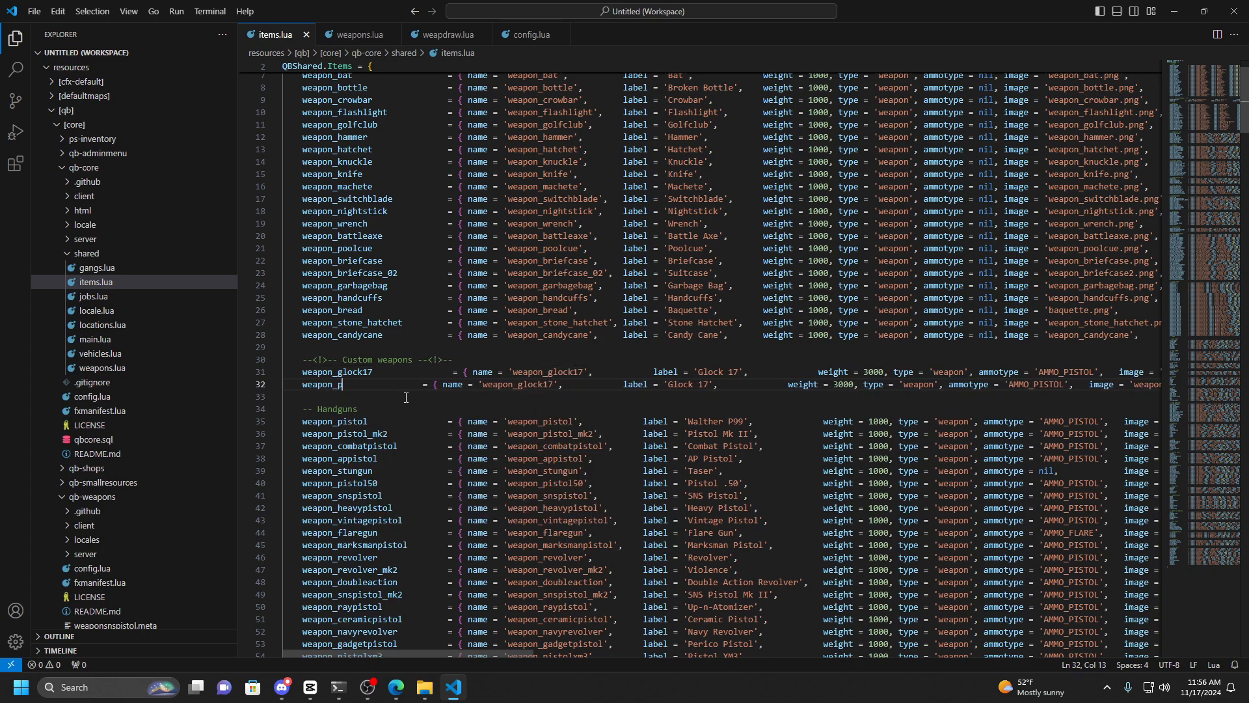
text(90)
Set the new item's name to weapon_p90 and its label to P90.
double_click(340, 389)
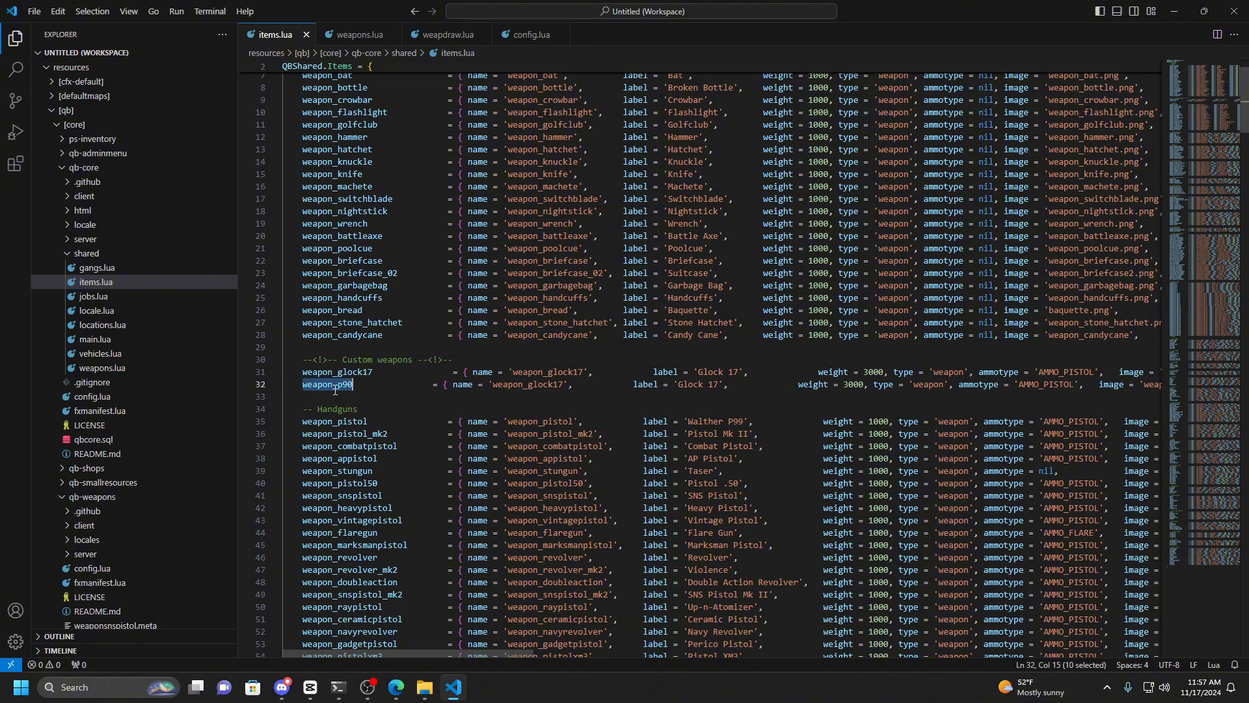
click(525, 388)
double_click(525, 387)
key(ctrl+v)
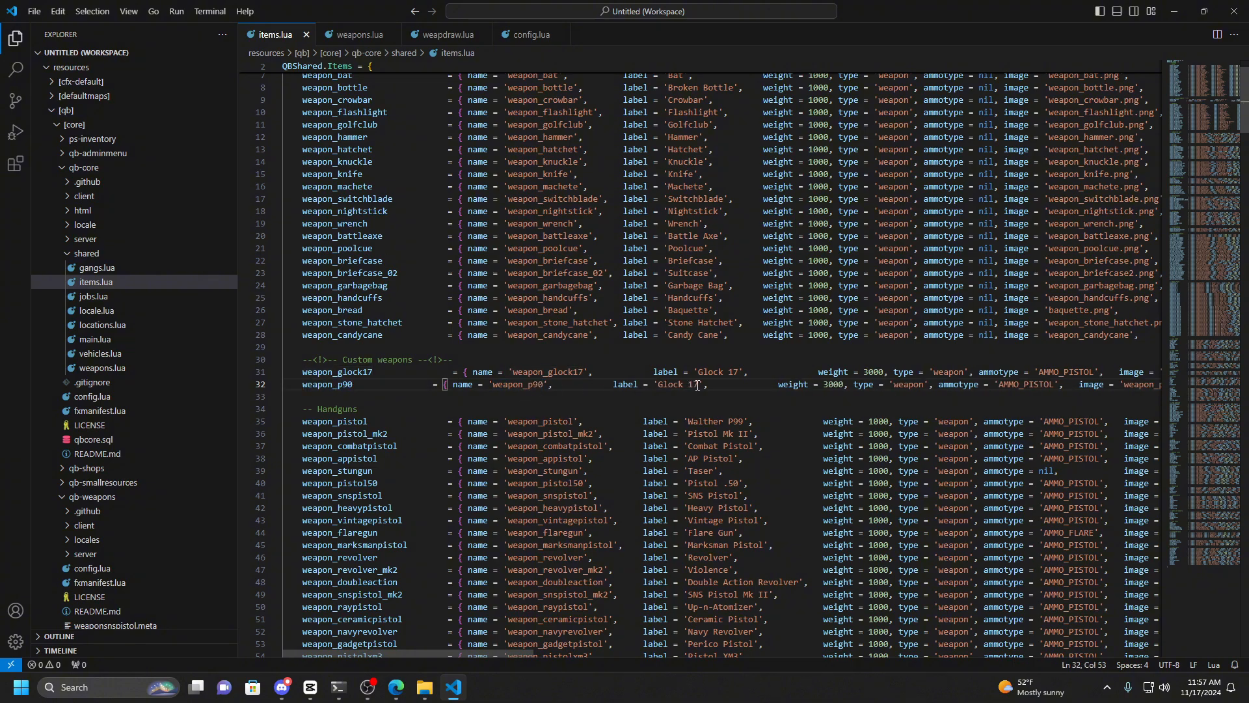
drag(699, 388, 661, 388)
text(P90)
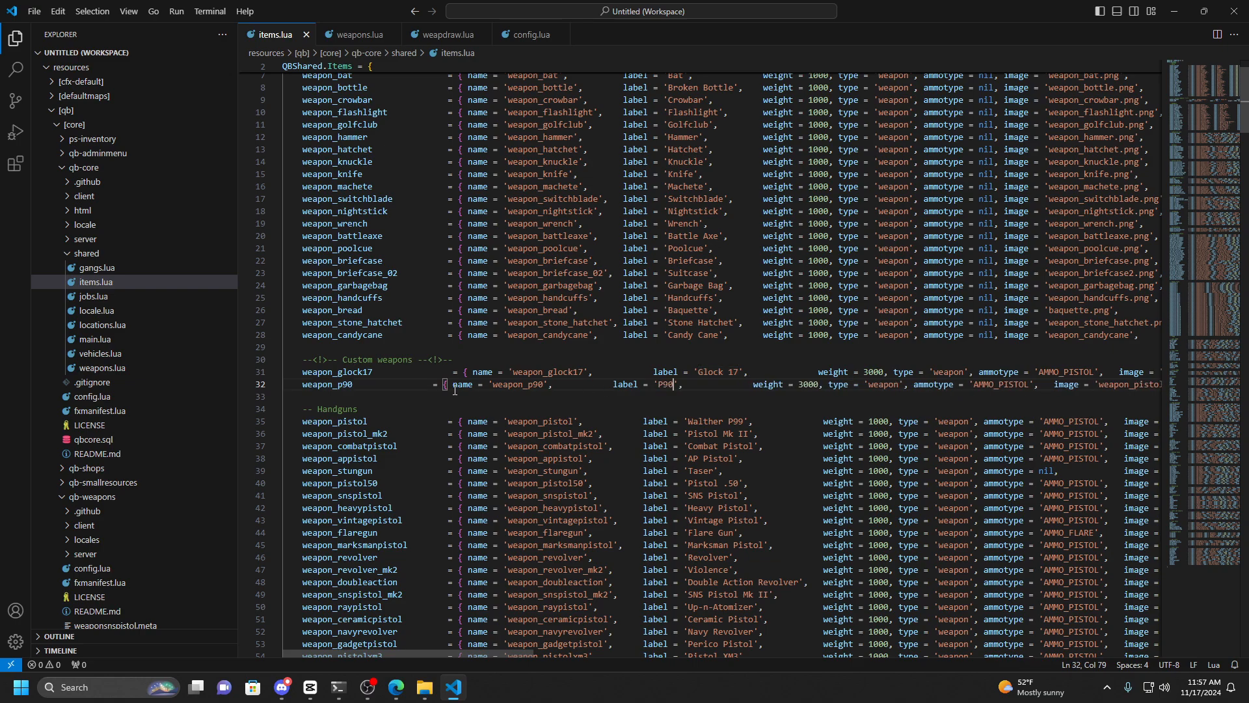
Set the weapon_p90 item's weight to 11000.
scroll(555, 384, right, 6)
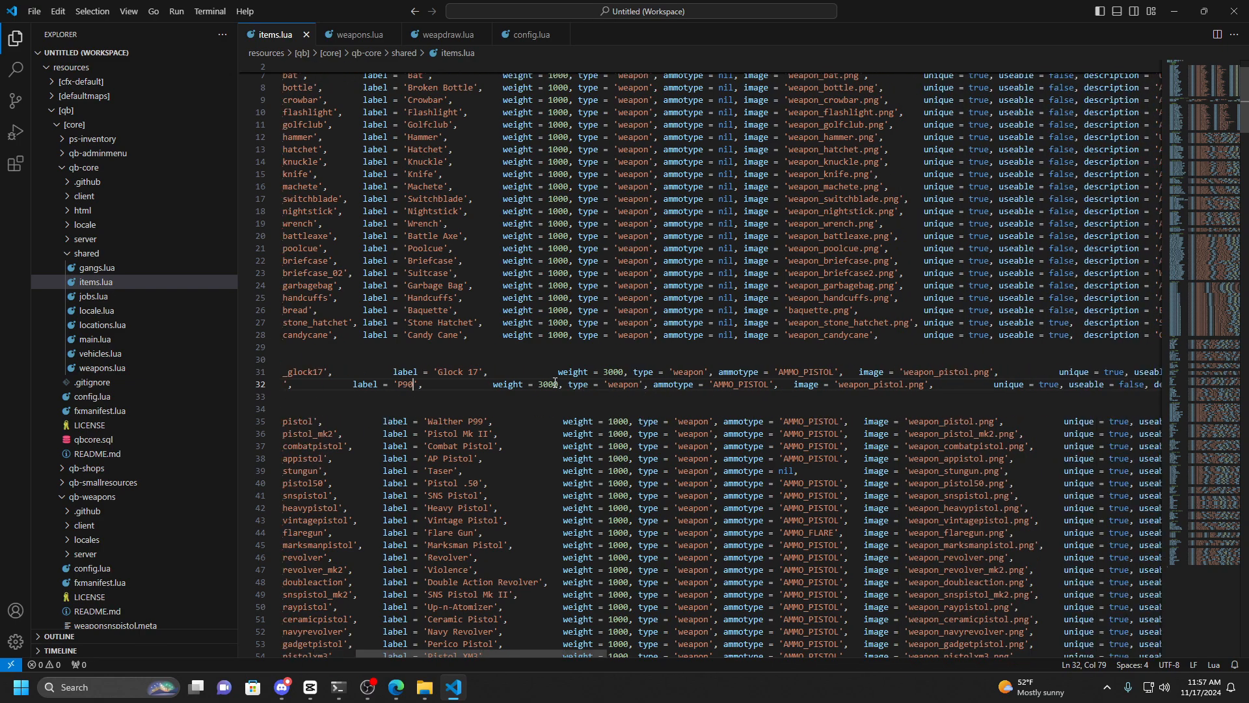
click(541, 384)
key(BackSpace)
text(11)
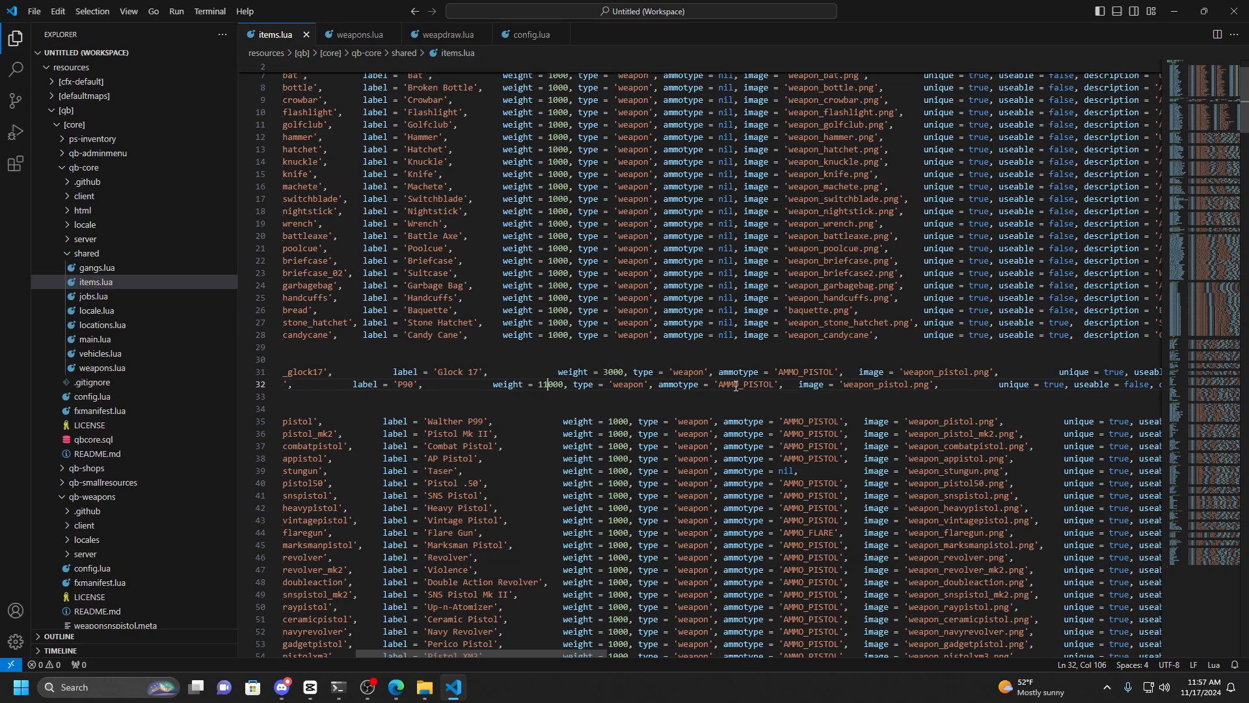
Change the weapon_p90 item's ammotype to AMMO_SMG.
drag(718, 386, 769, 389)
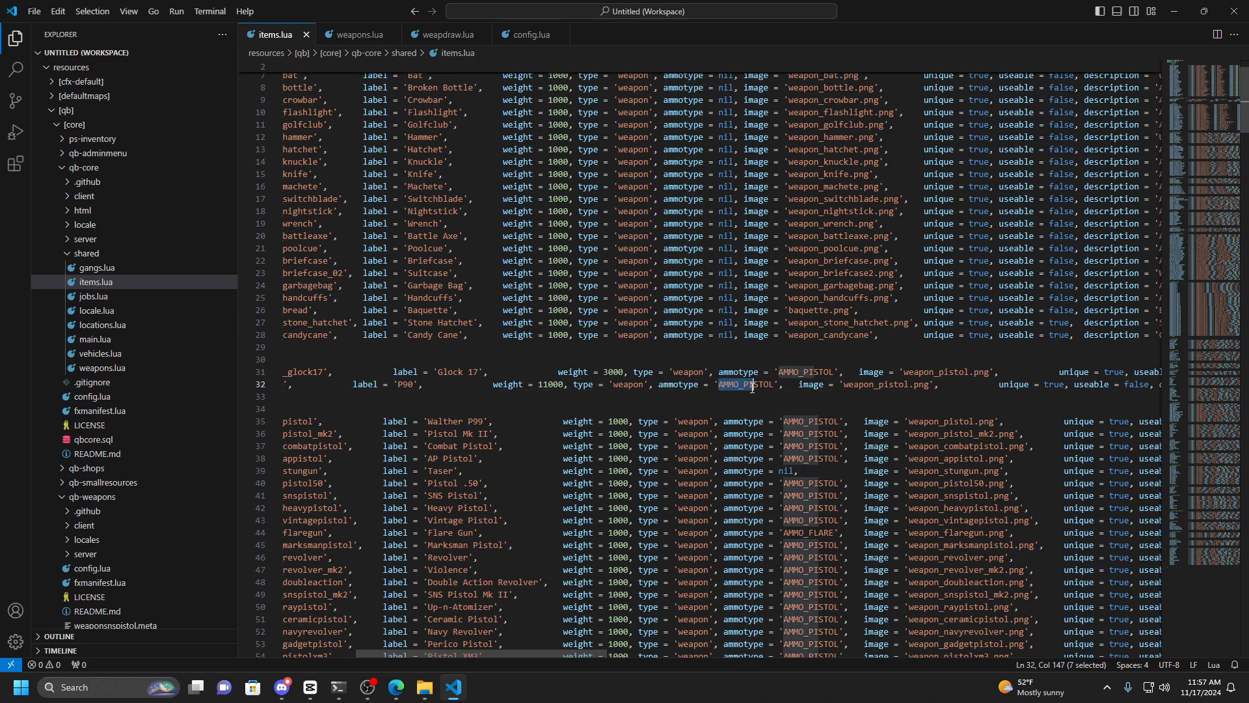
click(773, 387)
key(Delete)
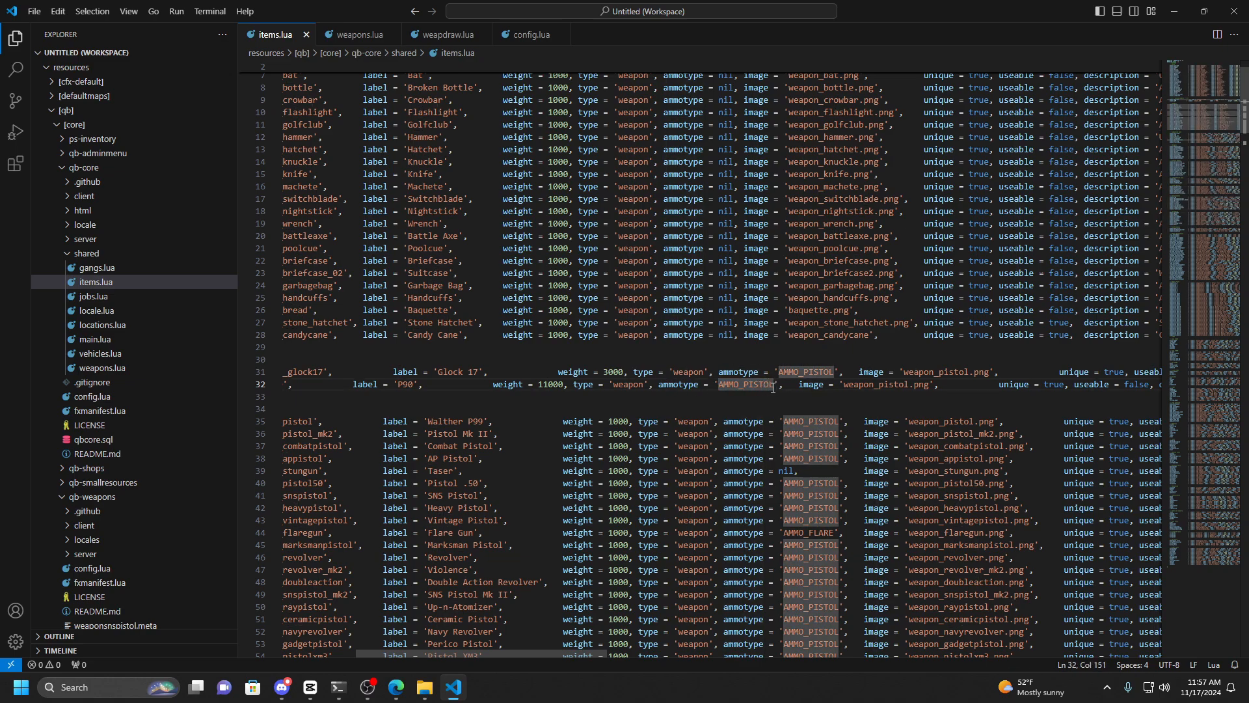
key(BackSpace)
key(BackSpace)
key(BackSpace)
key(BackSpace)
key(BackSpace)
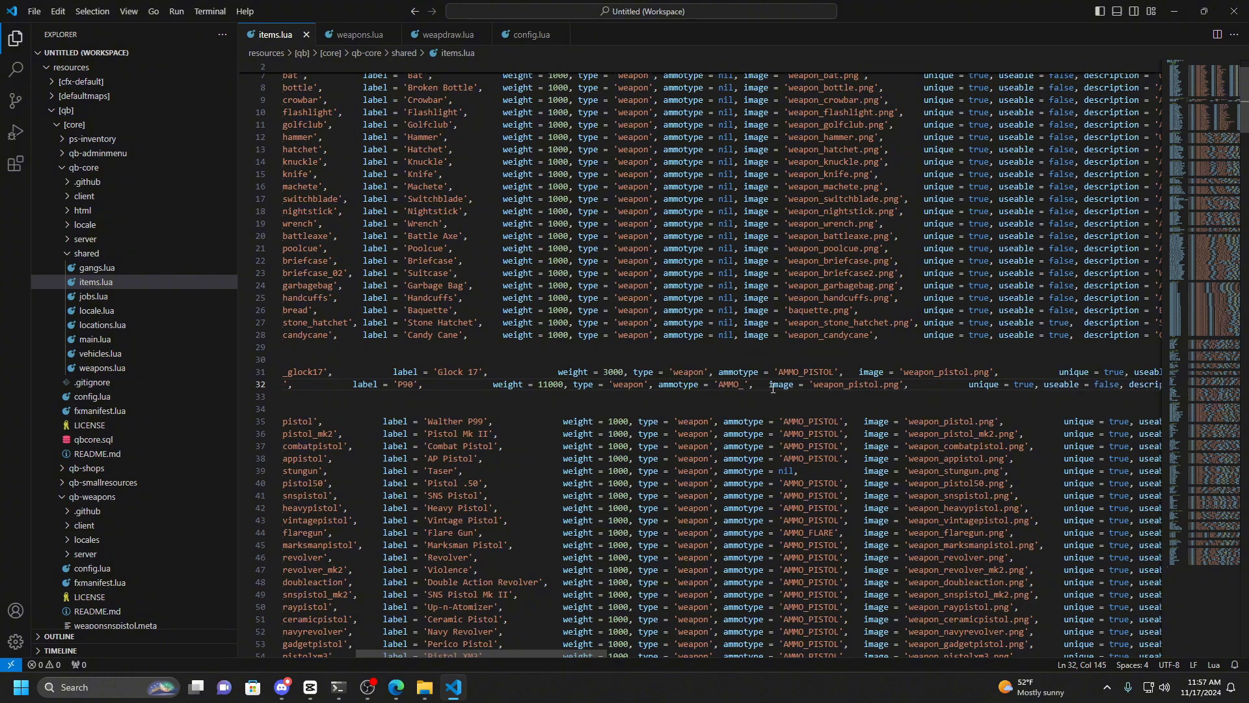
text(SMG)
Change the weapon_p90 item's image to weapon_smg.png.
scroll(742, 373, right, 3)
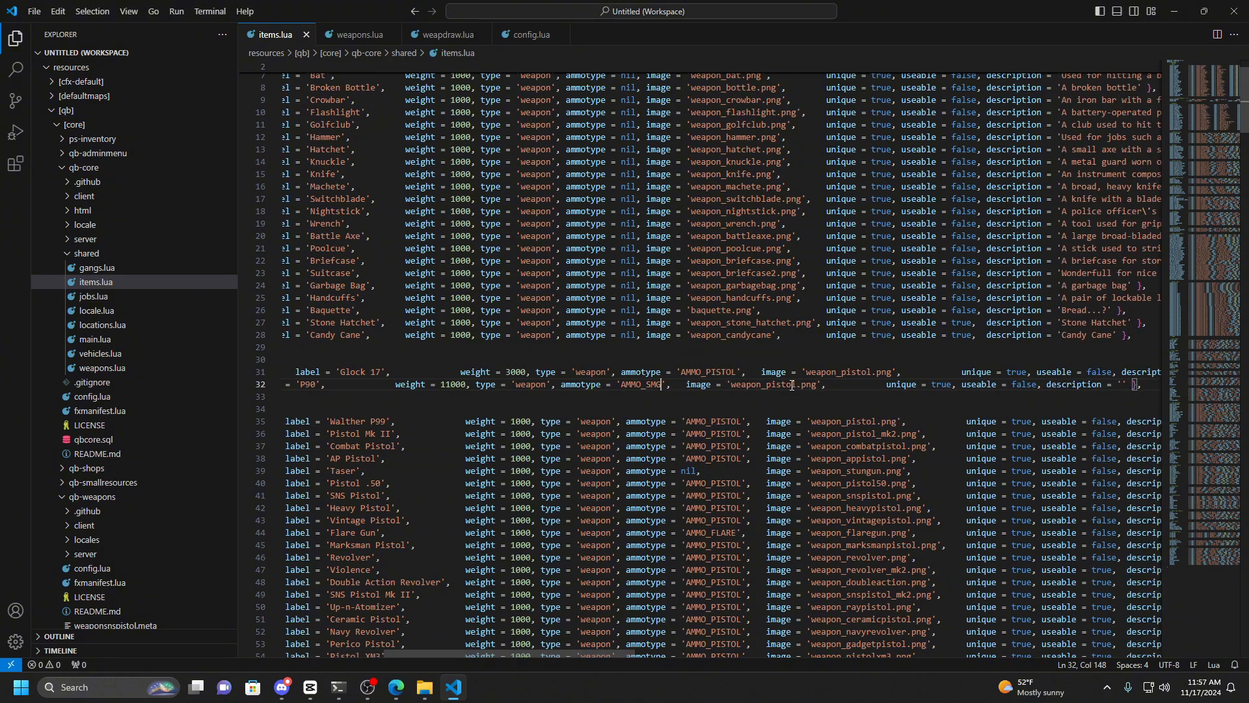
click(798, 385)
key(BackSpace)
key(BackSpace)
key(BackSpace)
key(BackSpace)
key(BackSpace)
key(BackSpace)
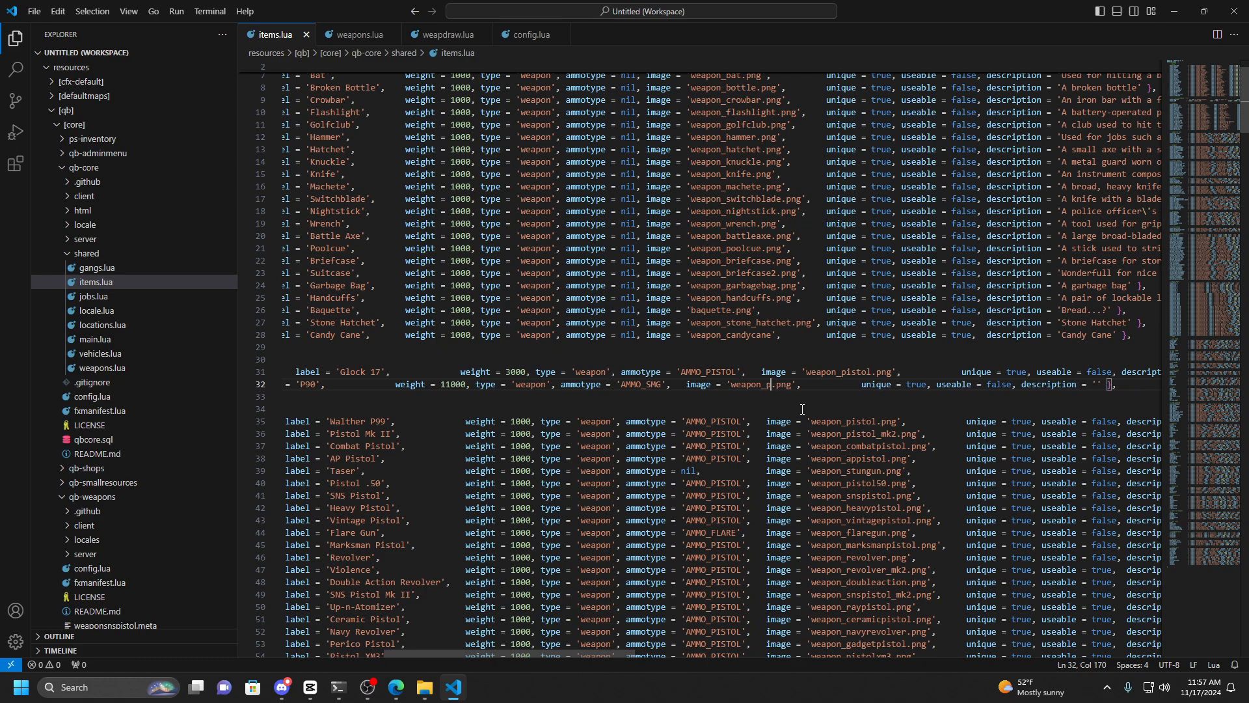
text(smg)
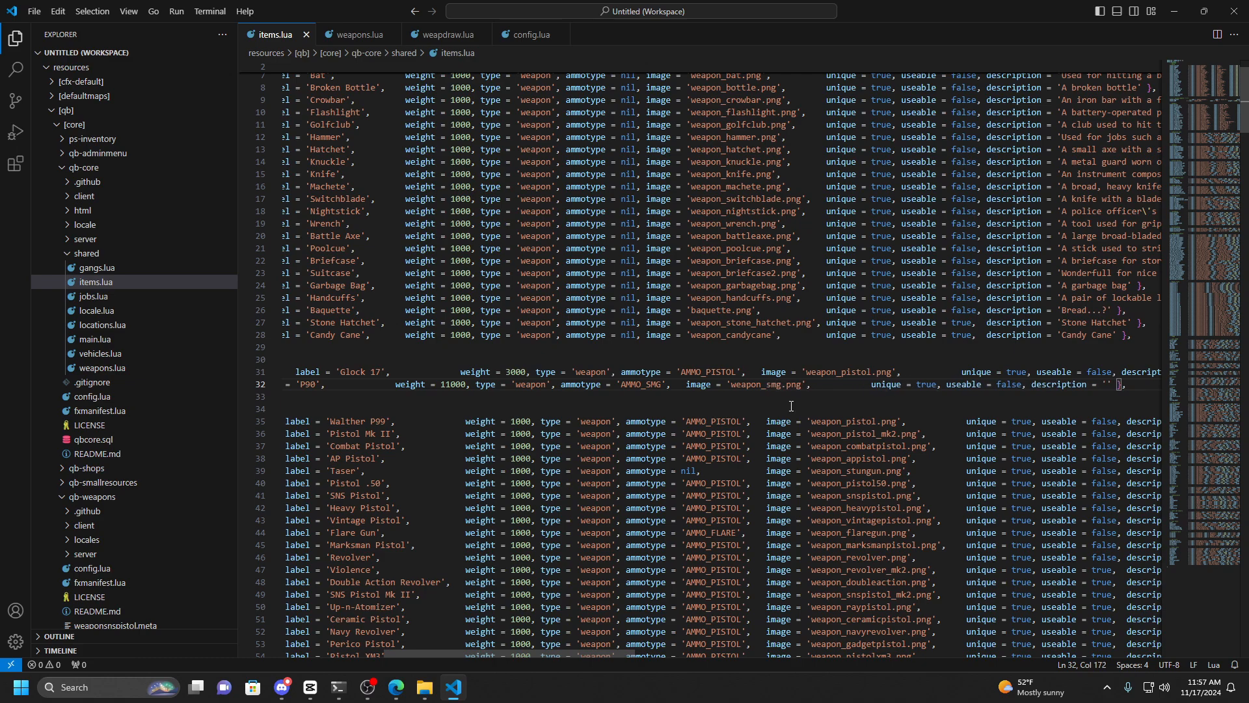
Check the unique, useable and description fields of the weapon_p90 item.
scroll(791, 406, right, 5)
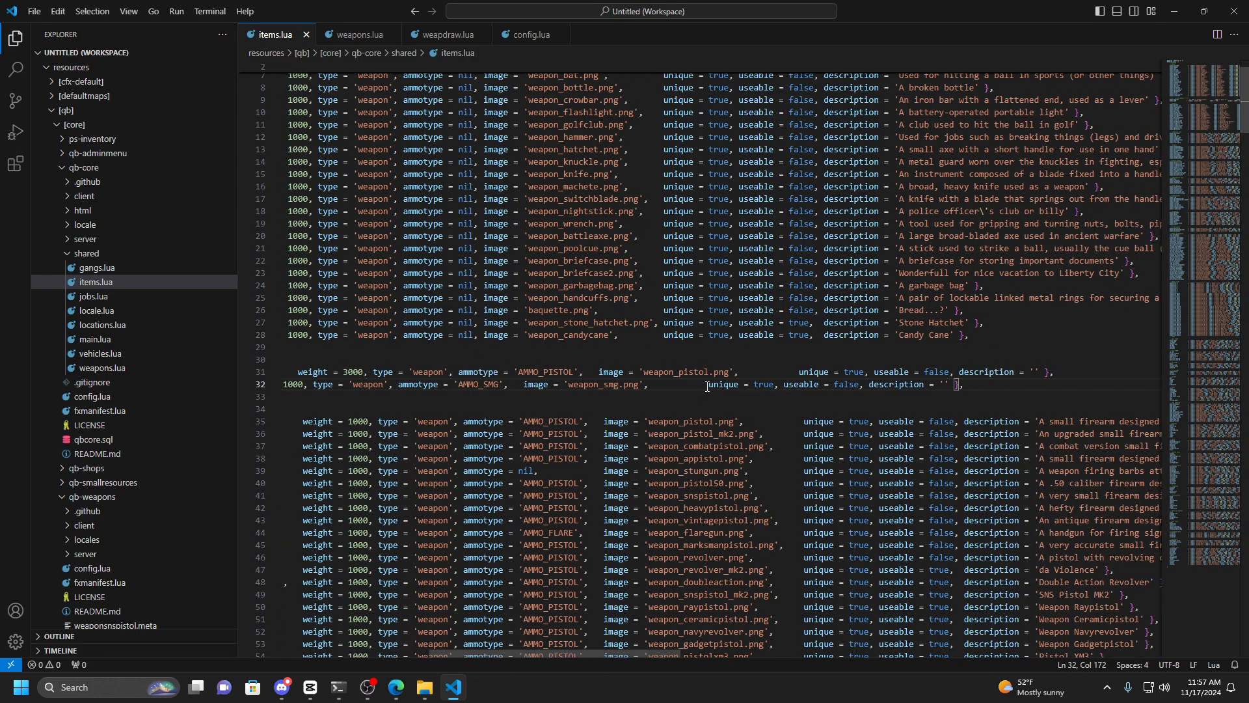
drag(707, 387, 839, 386)
click(982, 385)
scroll(568, 389, left, 16)
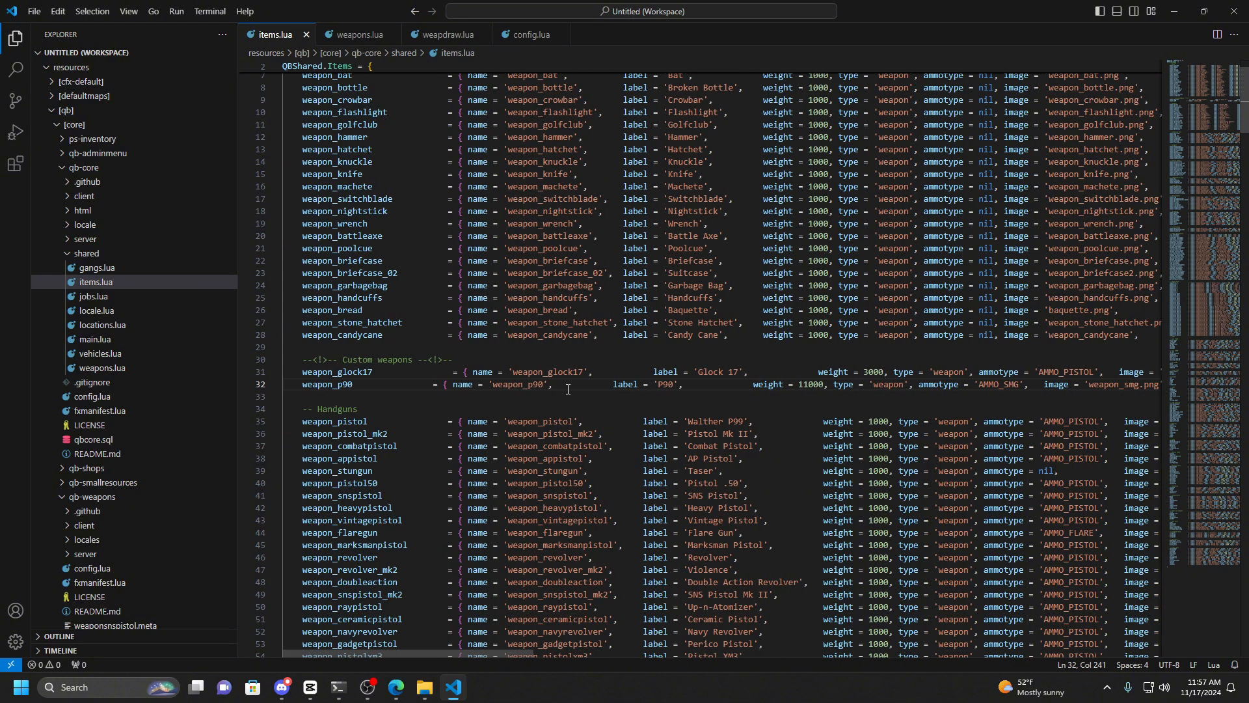
Copy the weapon_microsmg entry in qb-core's weapons.lua to the custom weapons section, directly below weapon_glock17.
click(360, 35)
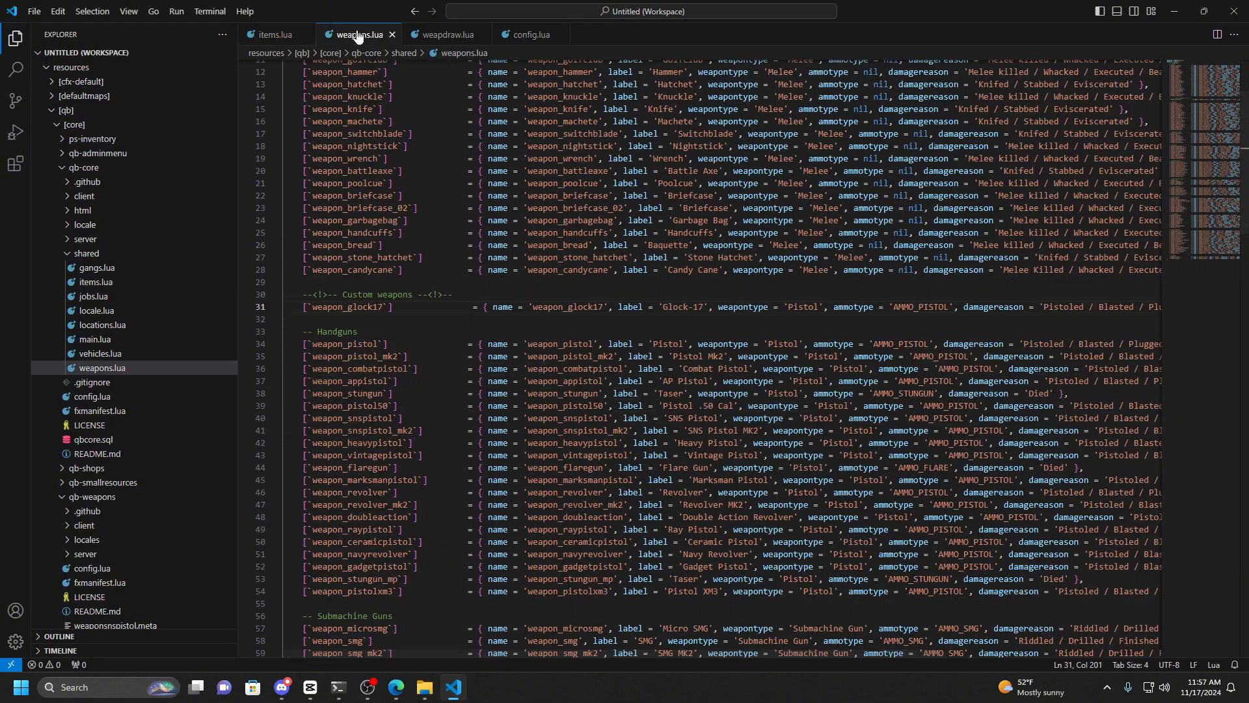
drag(303, 307, 306, 319)
click(312, 320)
scroll(410, 386, down, 1)
scroll(313, 427, down, 4)
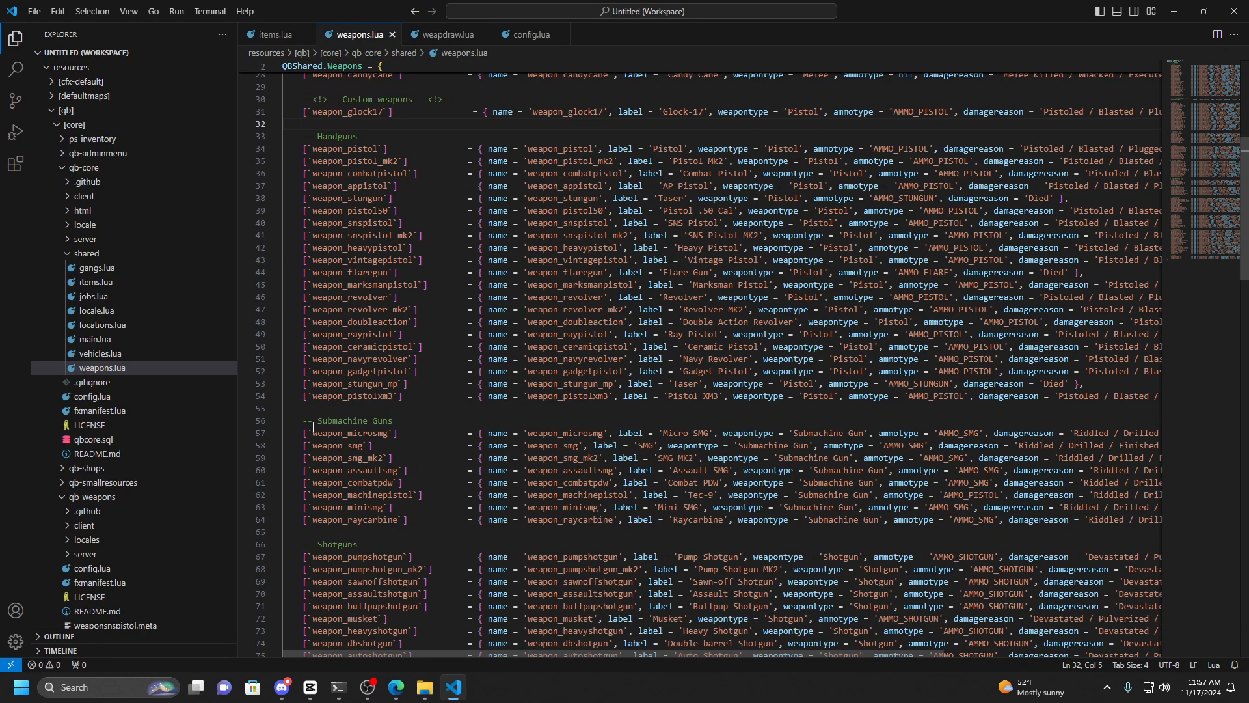
drag(300, 435, 302, 445)
key(ctrl+c)
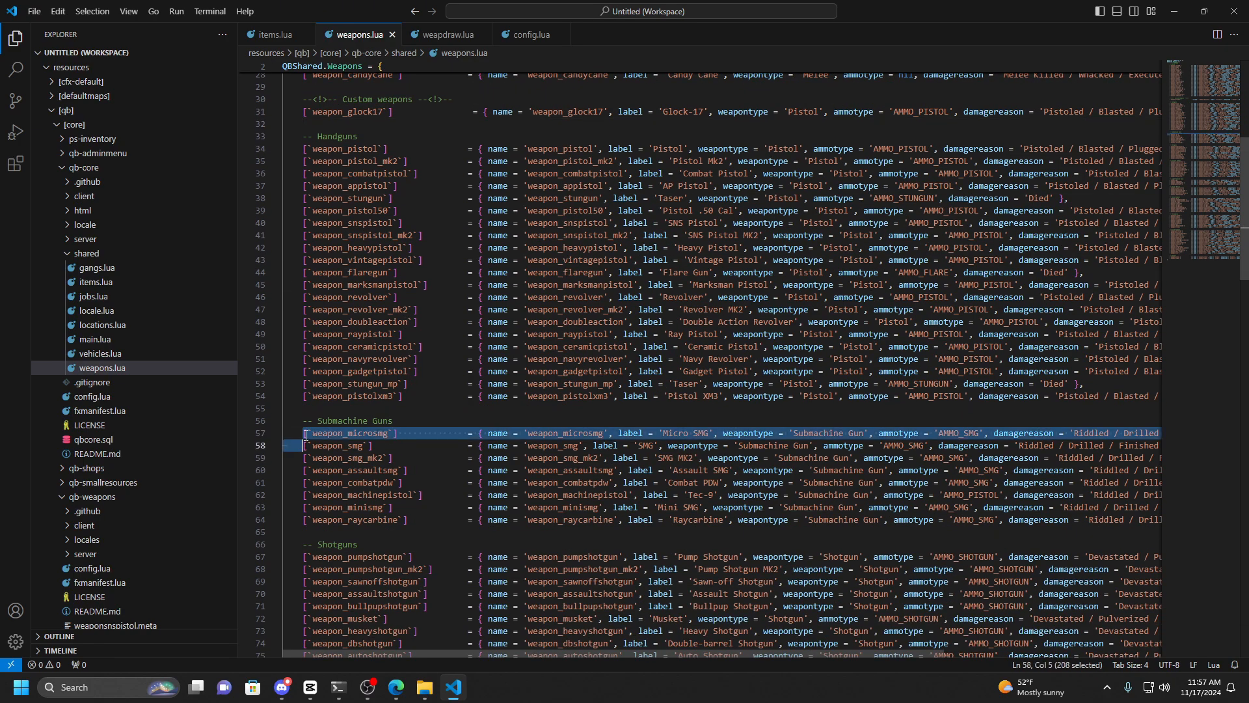
scroll(339, 377, up, 7)
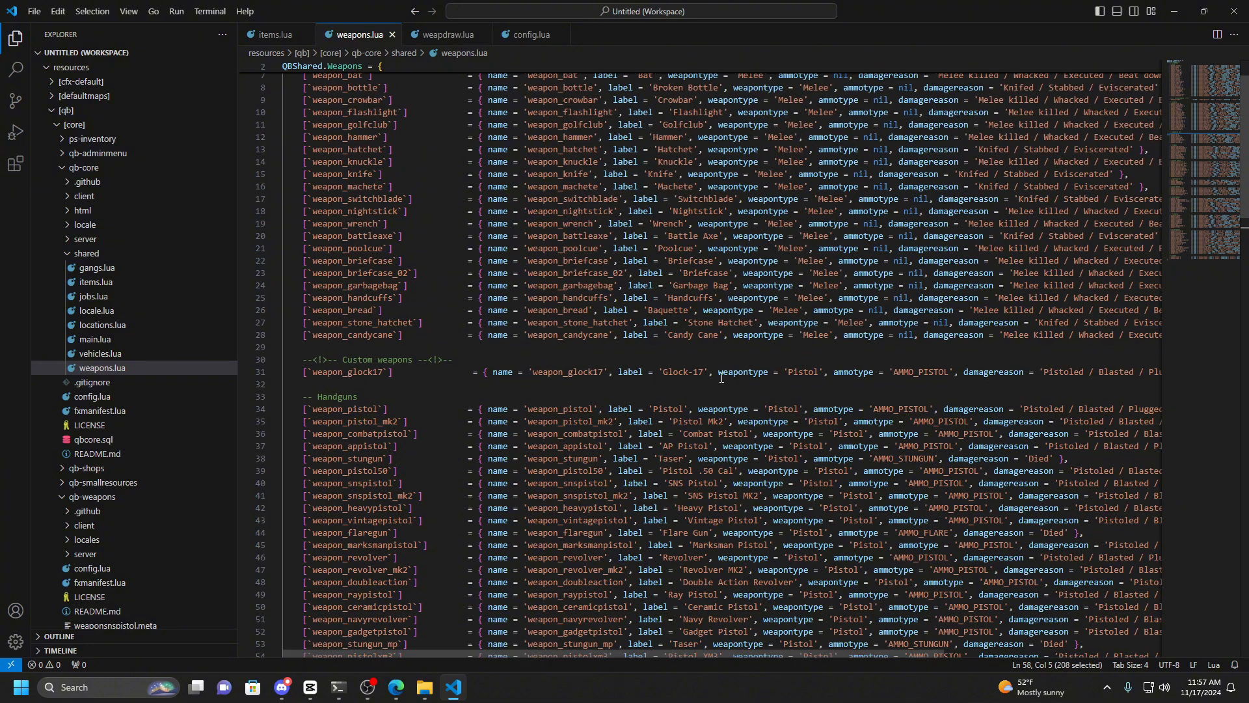
click(337, 385)
key(ctrl+v)
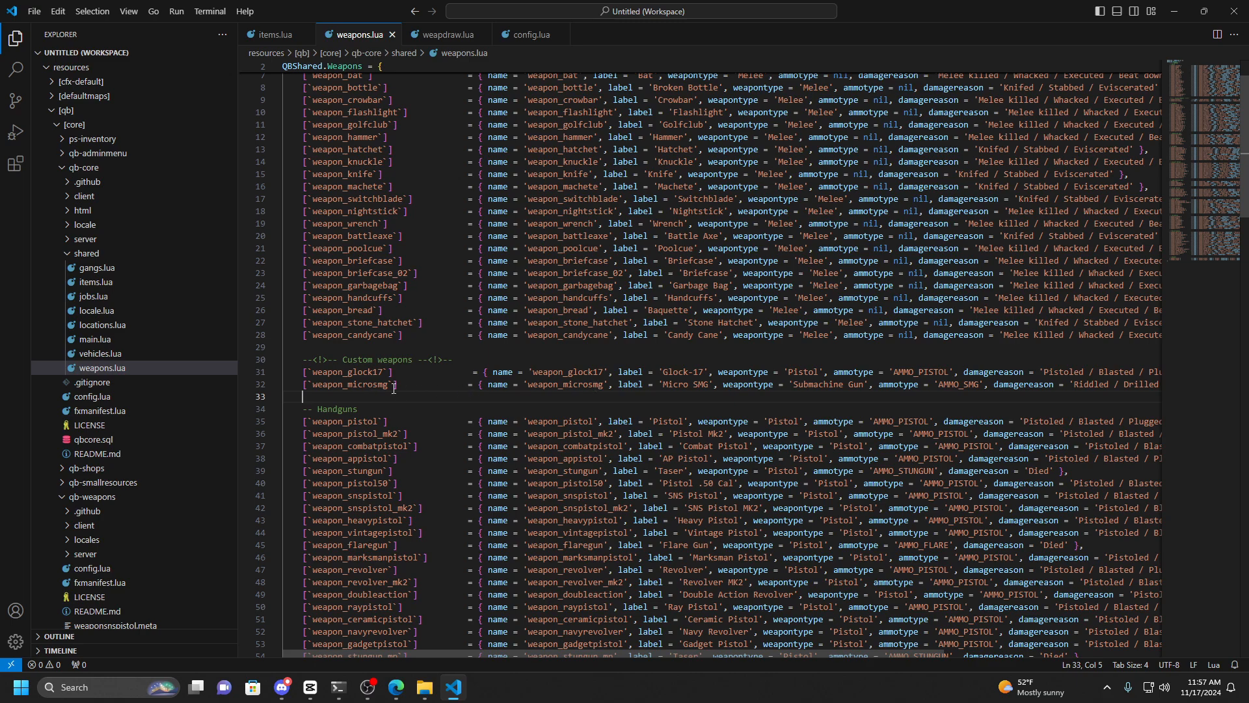
Change the copied custom weapon entry's key and name to weapon_p90.
scroll(384, 400, down, 6)
scroll(447, 465, up, 4)
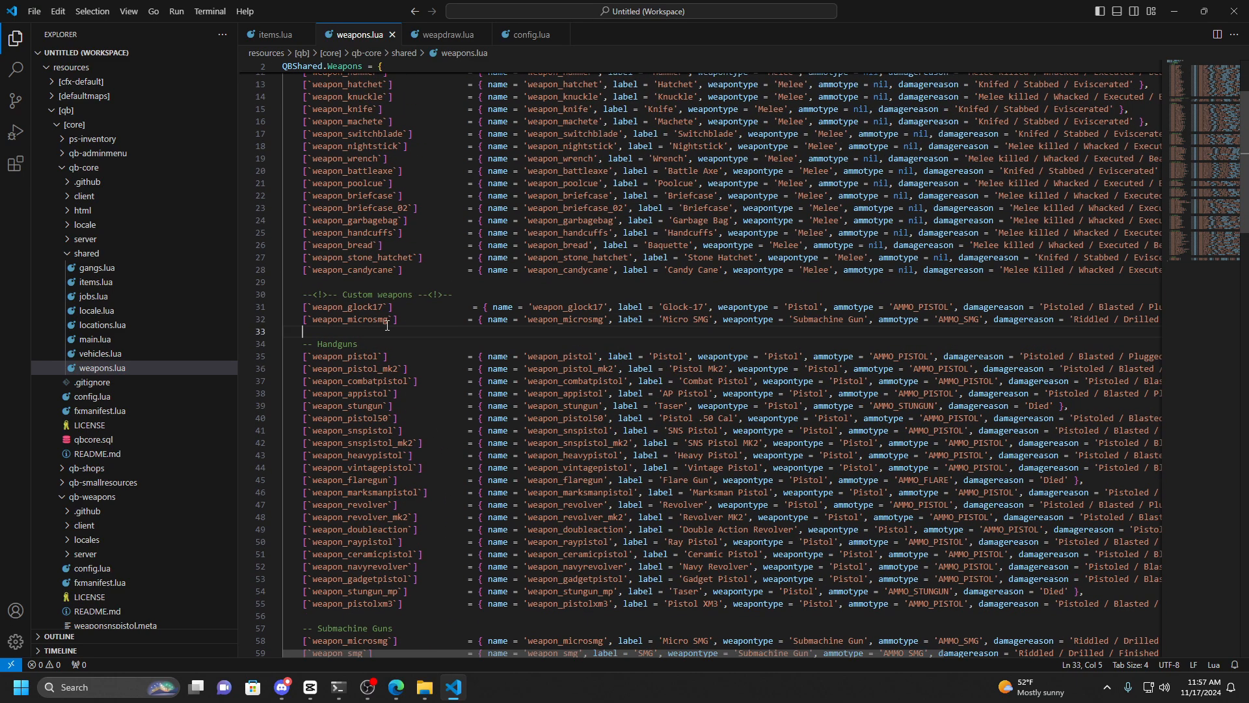
drag(387, 322, 350, 323)
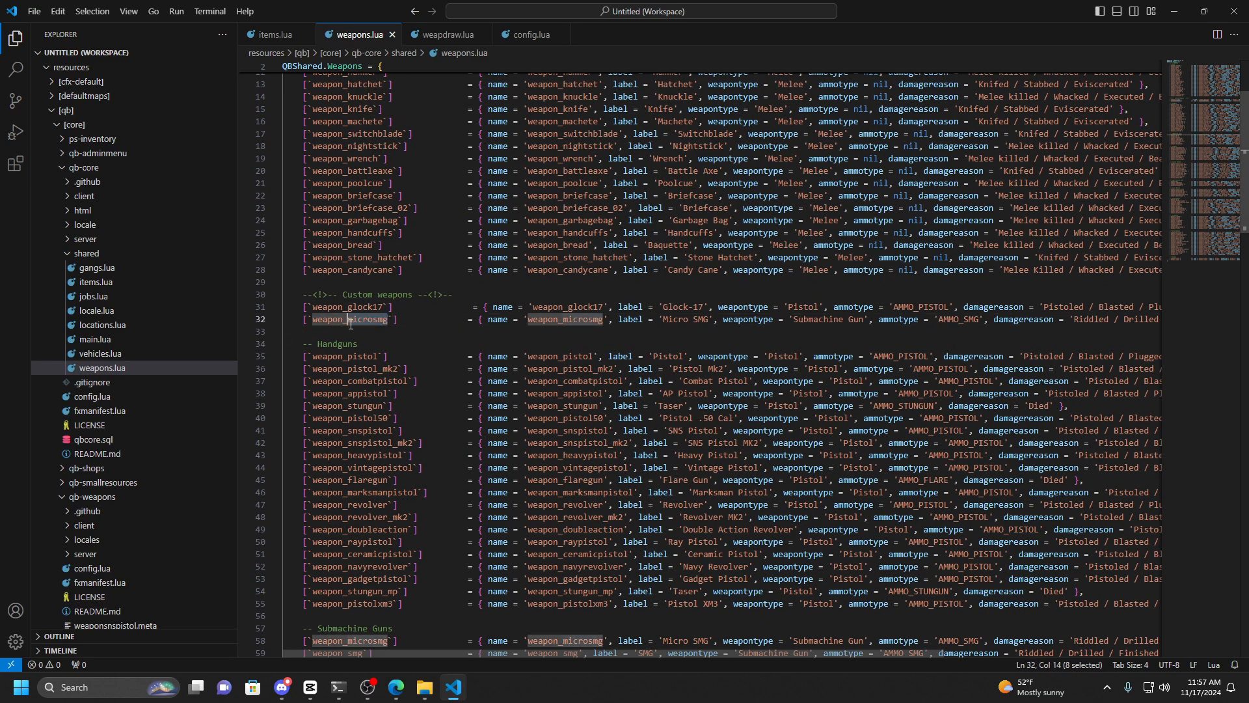
text(g36)
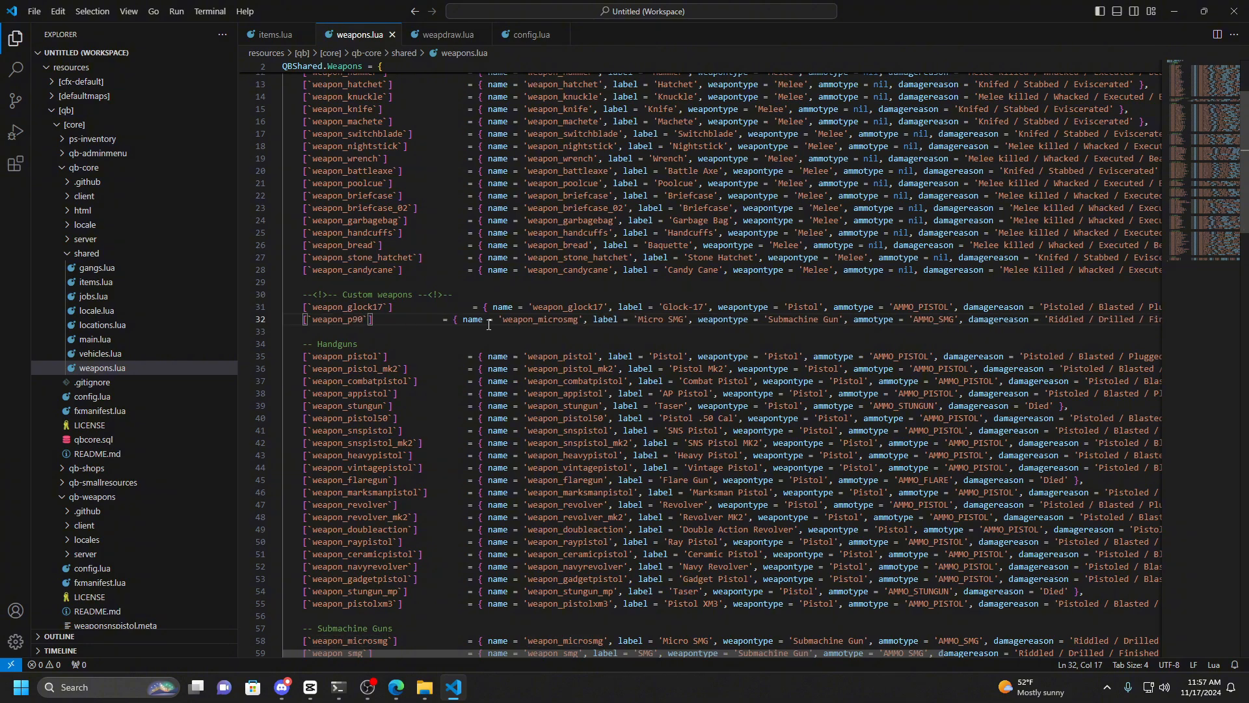
double_click(340, 320)
key(ctrl+c)
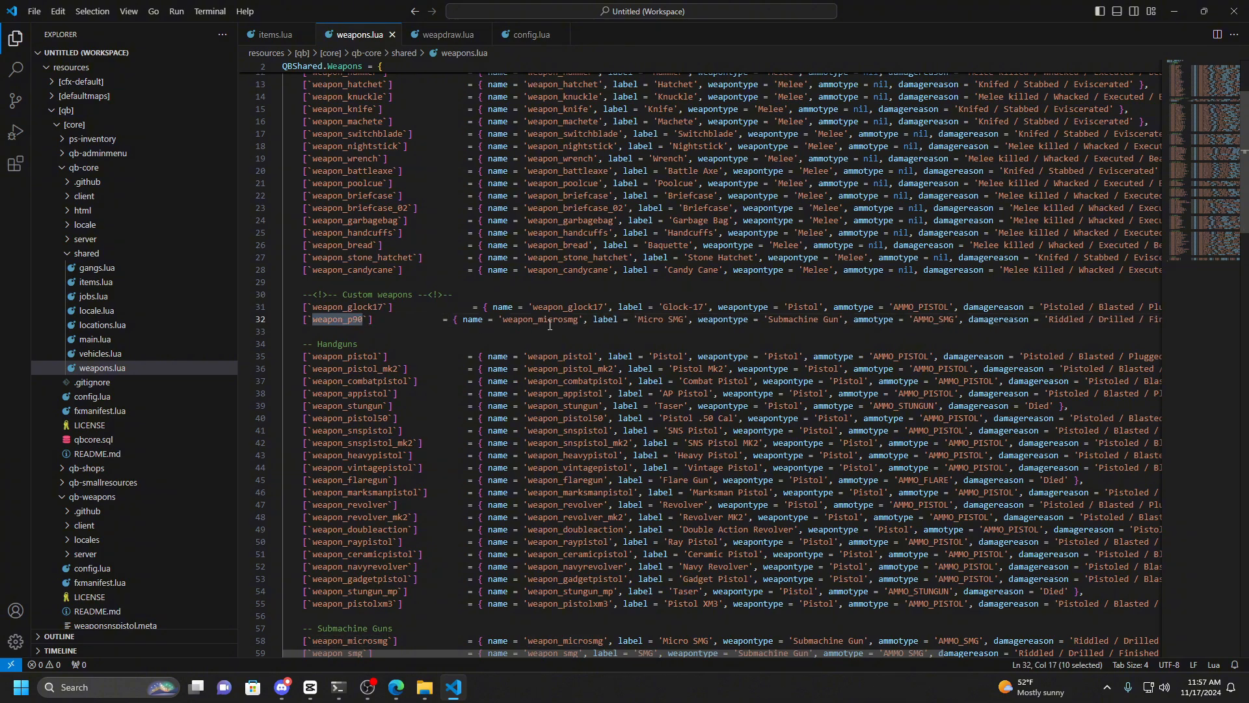
double_click(550, 321)
key(ctrl+v)
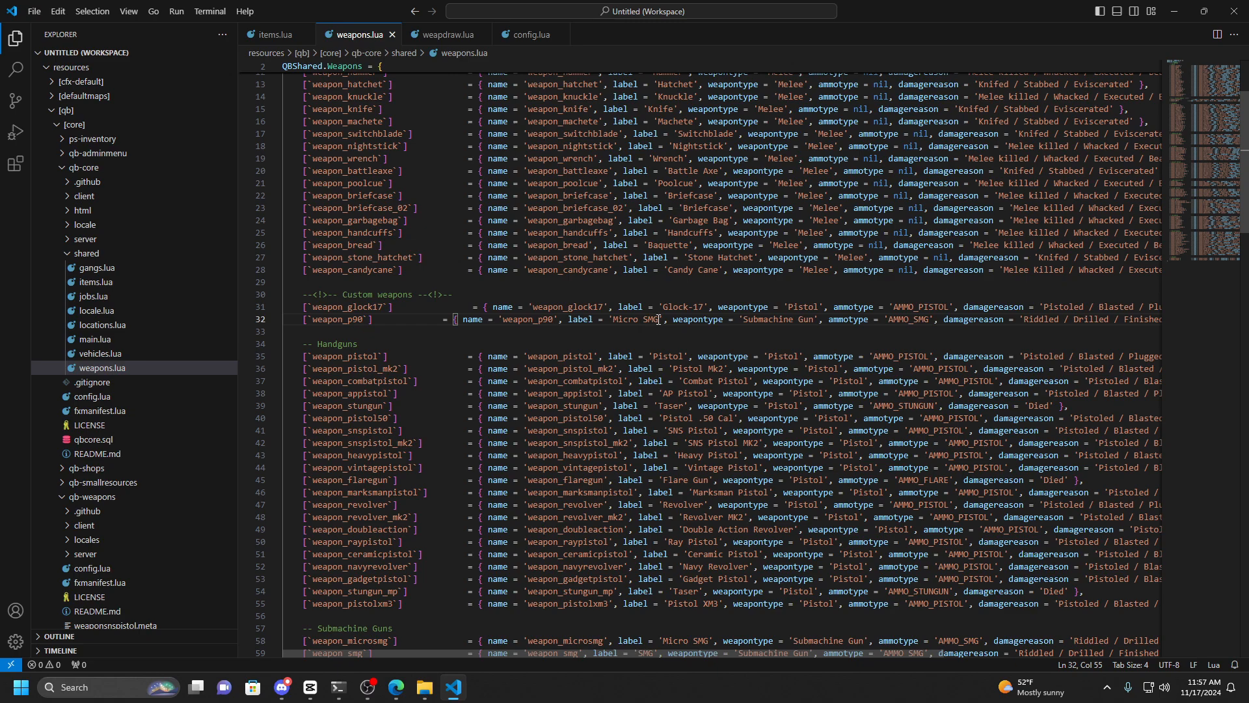
Set the weapon_p90 entry's label to P90 and check its remaining fields.
drag(659, 321, 614, 321)
text(P90)
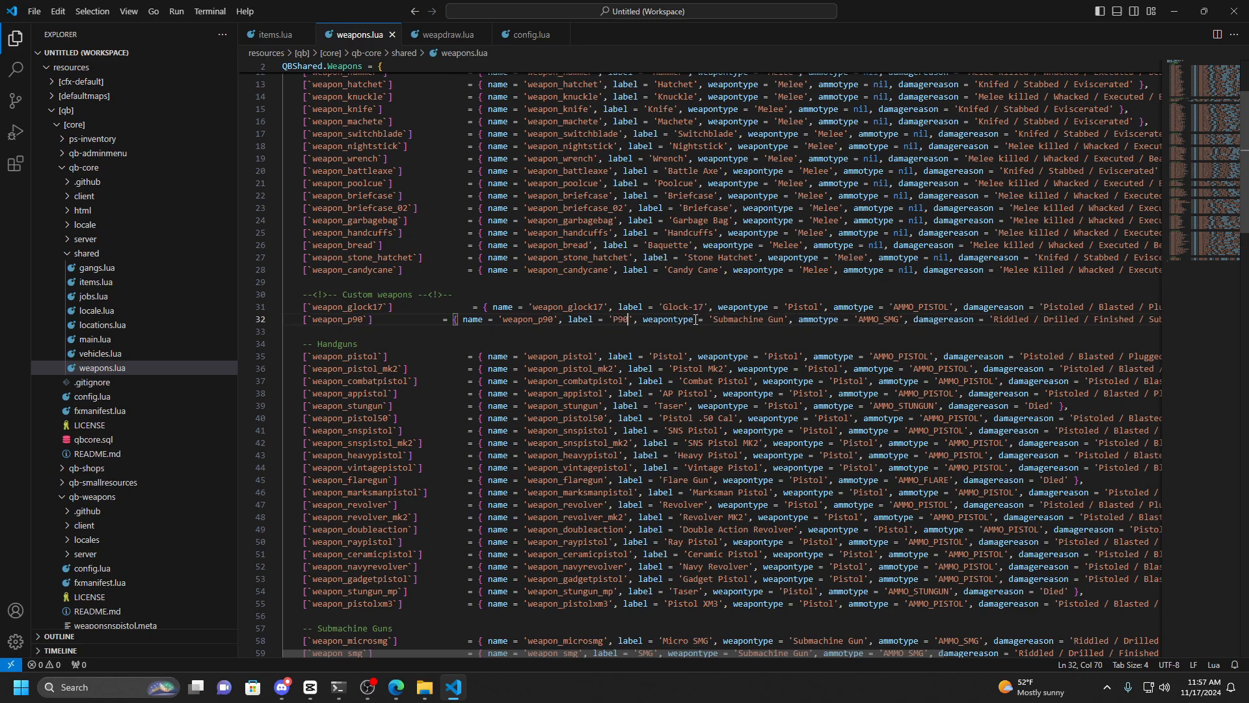
scroll(594, 328, right, 2)
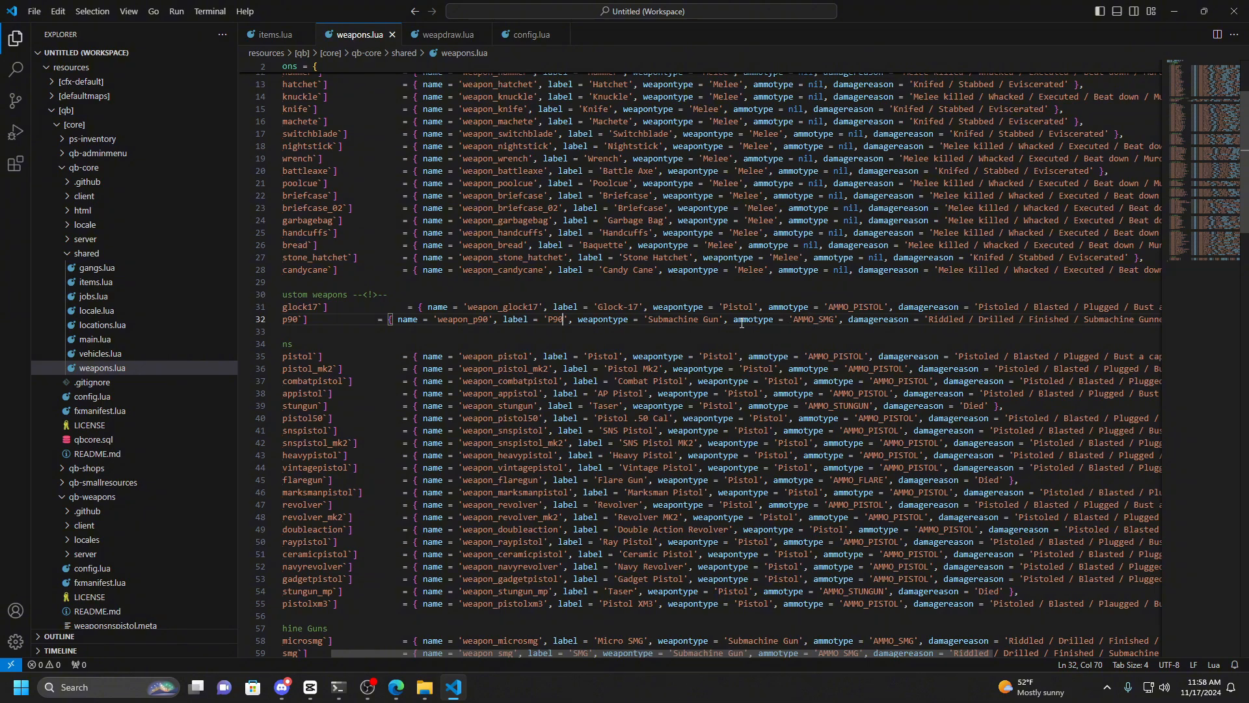
scroll(828, 323, right, 5)
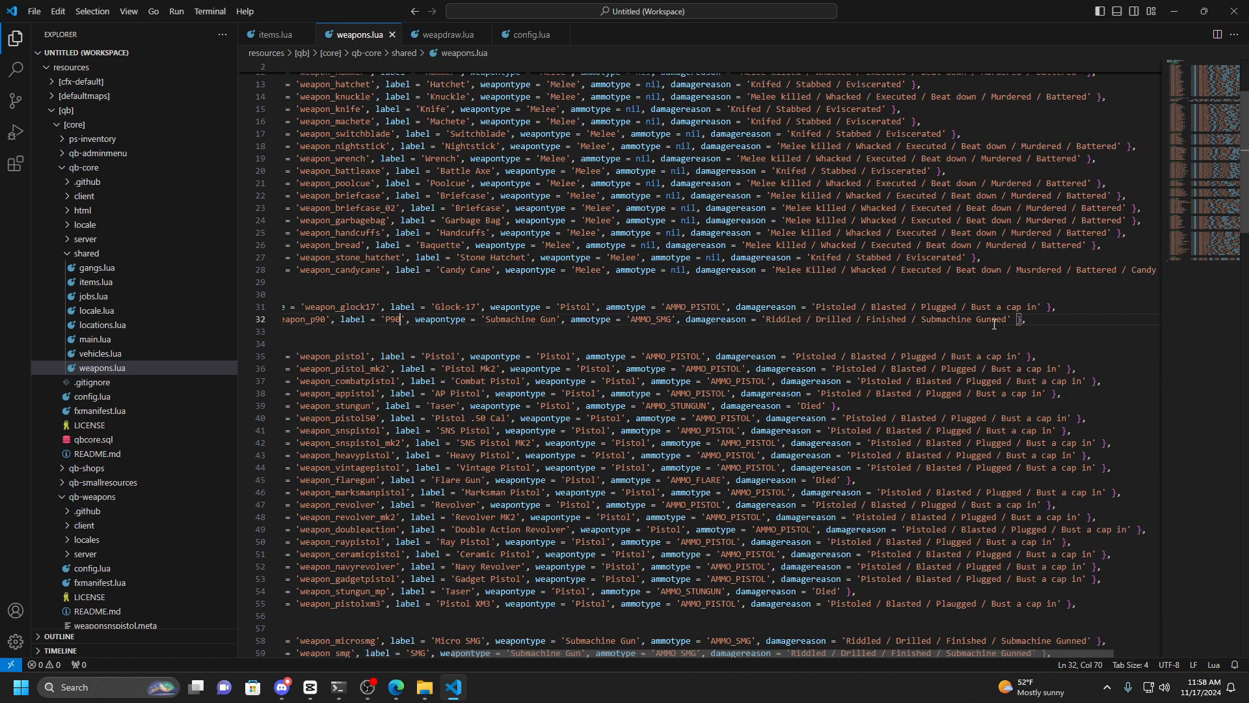
scroll(994, 323, left, 7)
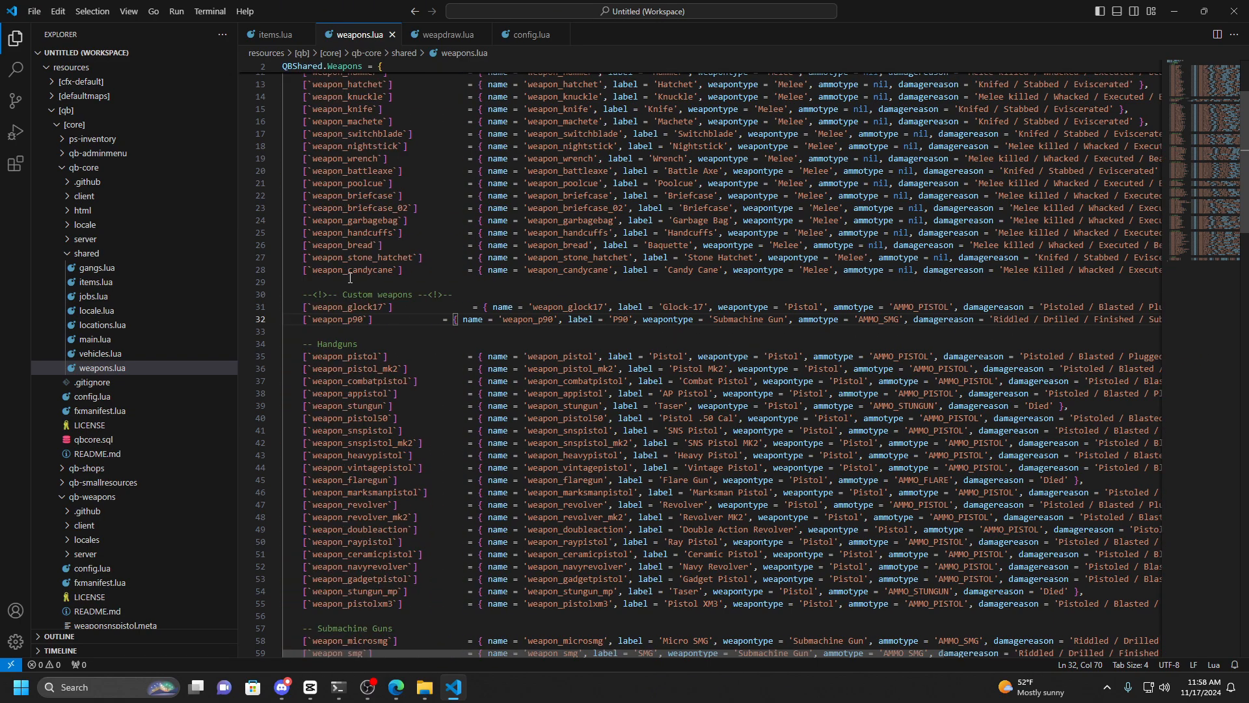
Add 'WEAPON_P90', after 'WEAPON_GLOCK17' in the weapons list of weapdraw.lua.
click(439, 35)
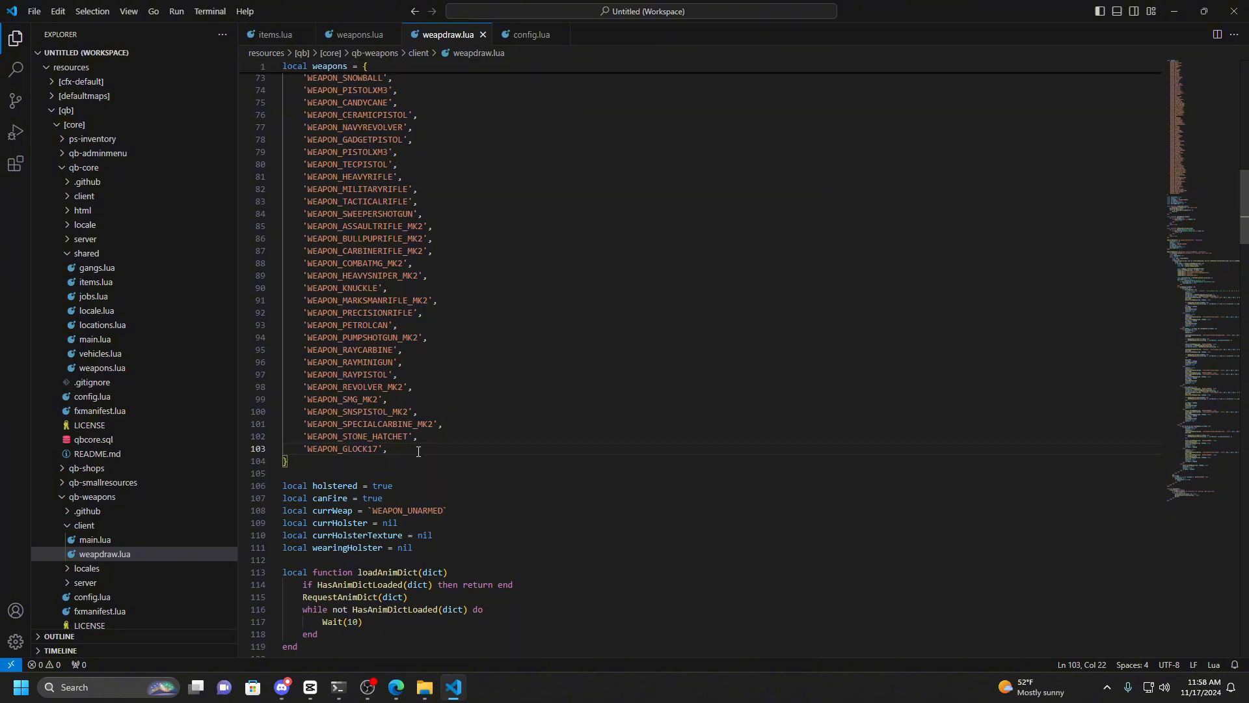
key(Return)
text('WE)
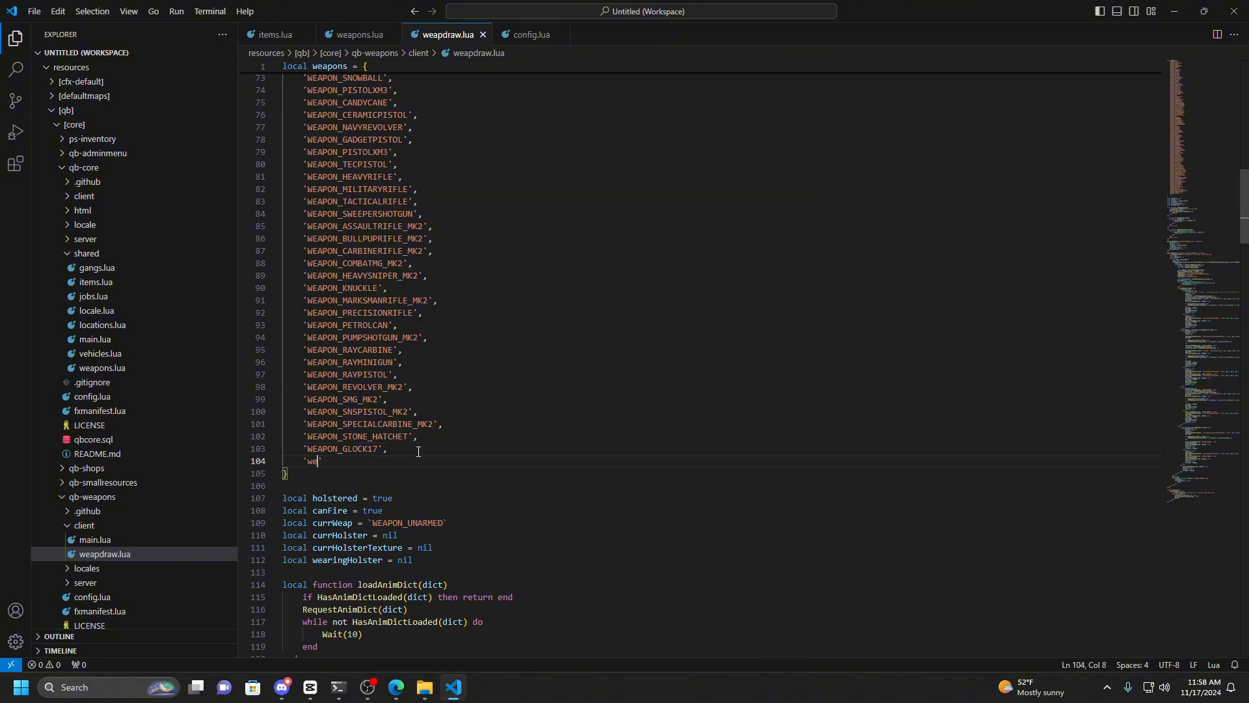
text(APON_P90',)
scroll(416, 279, up, 4)
Add 'WEAPON_P90', at the end of the Config.WeapDraw weapons list in qb-weapons' config.lua.
click(528, 35)
scroll(435, 291, up, 10)
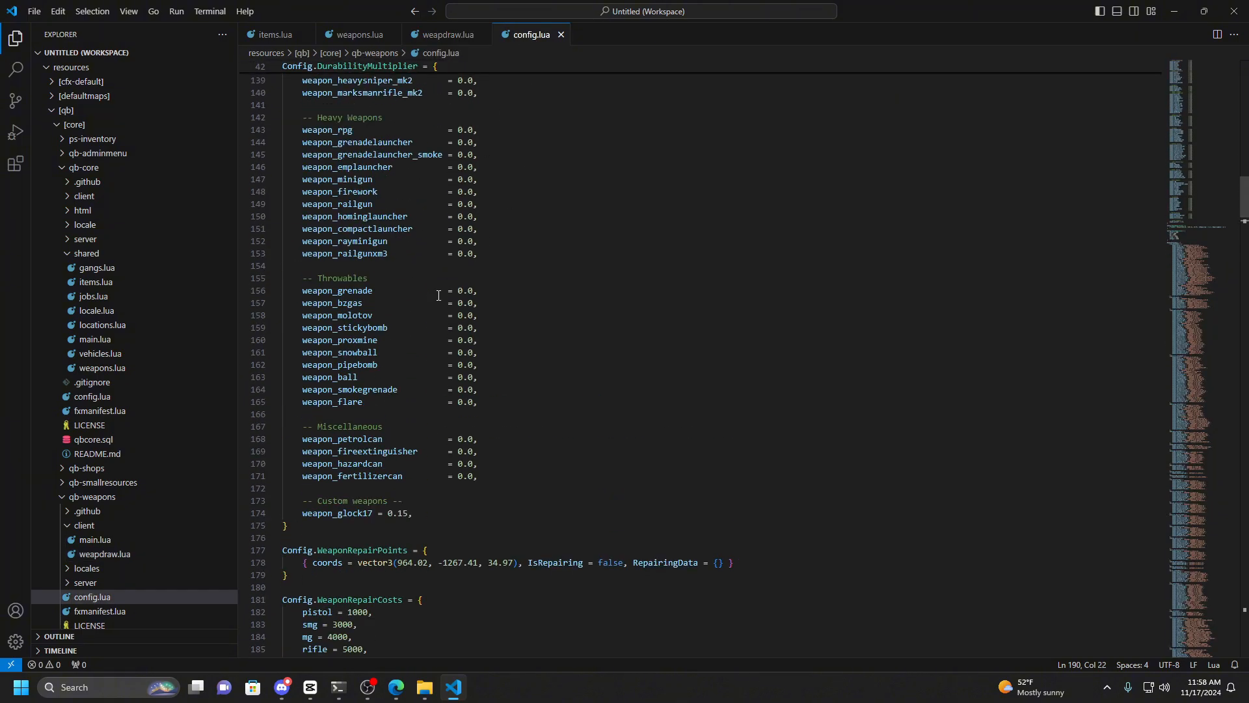
scroll(435, 291, up, 15)
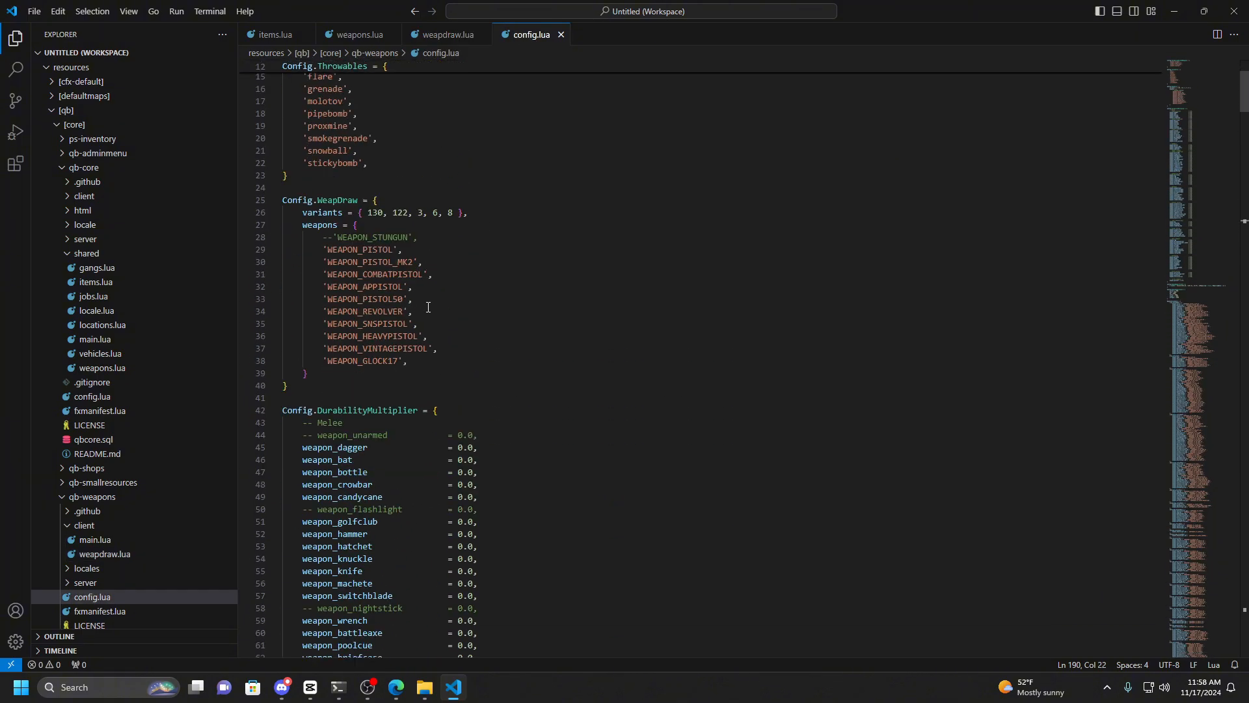
click(477, 329)
key(Return)
text(')
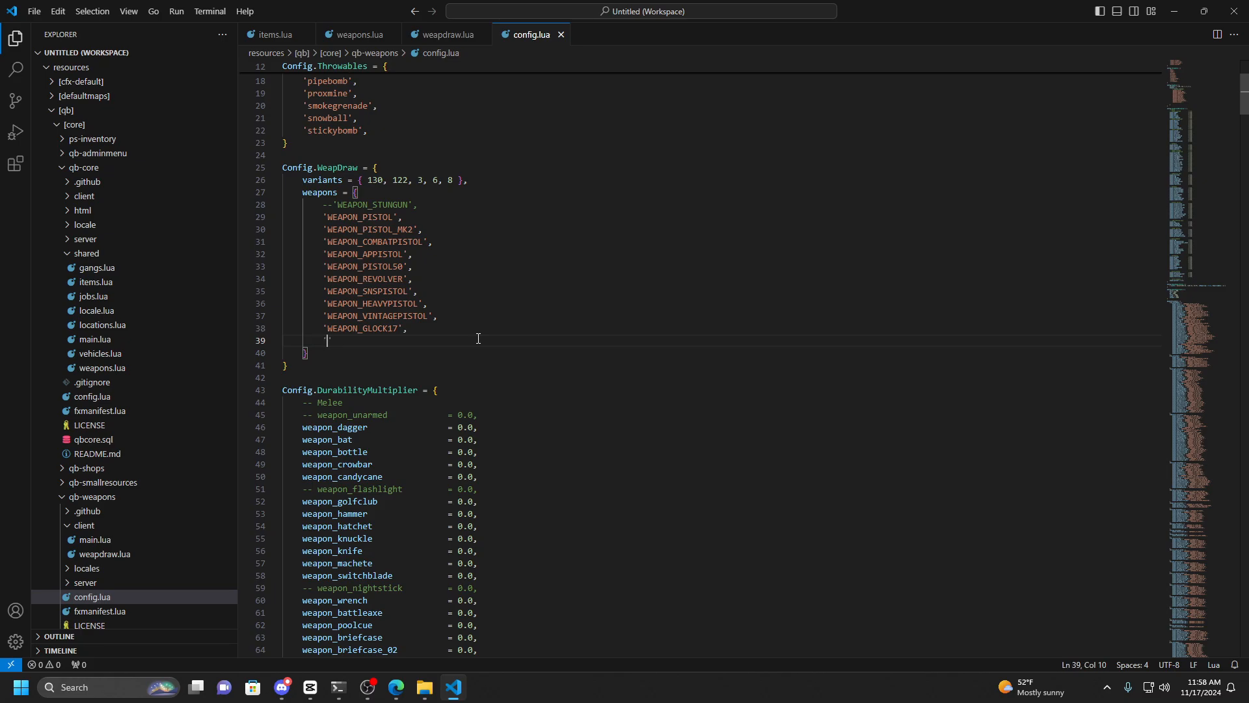
text(WEAPON_P90',)
Add weapon_p90 = 0.15, under the custom weapons in Config.DurabilityMultiplier.
scroll(485, 338, down, 20)
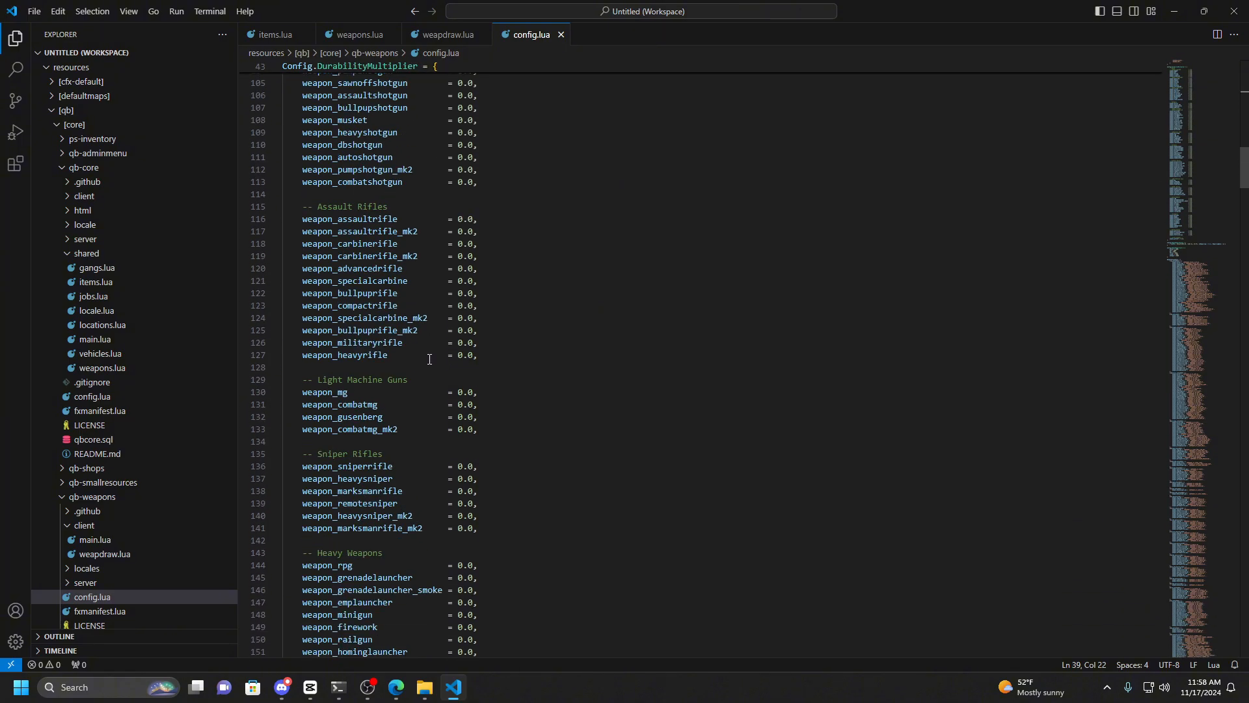
scroll(428, 367, down, 6)
click(503, 494)
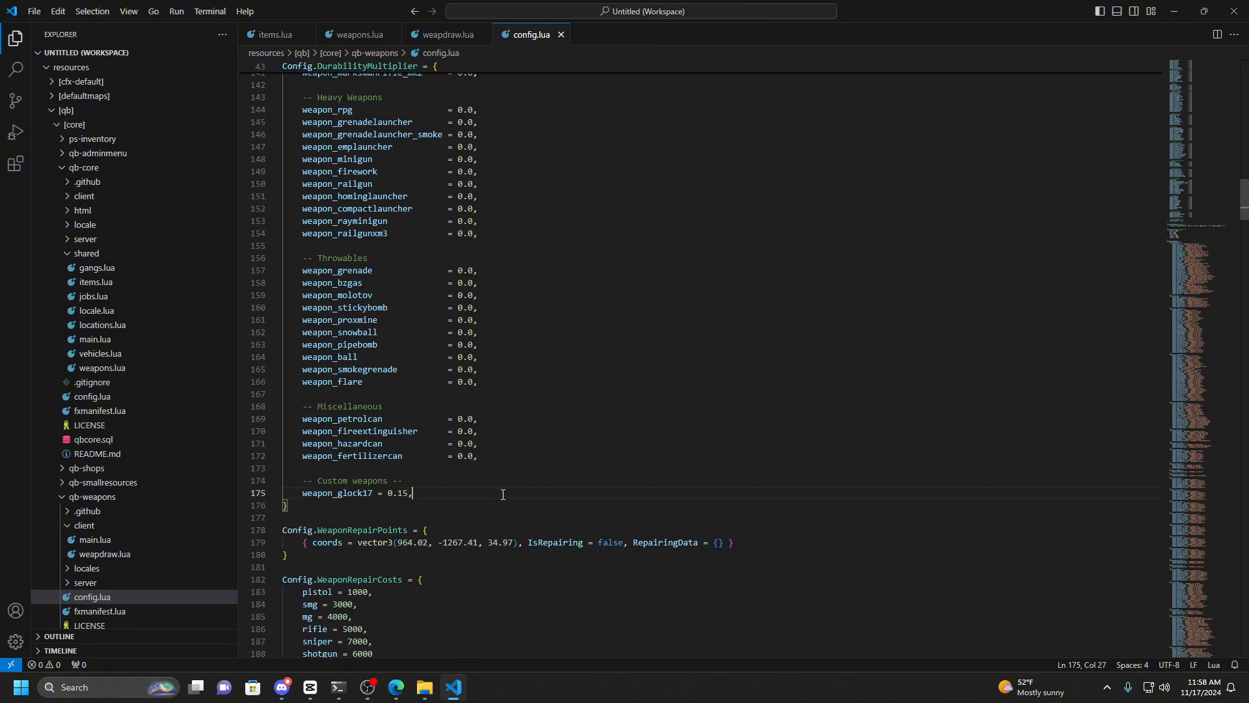
key(Return)
text(weap)
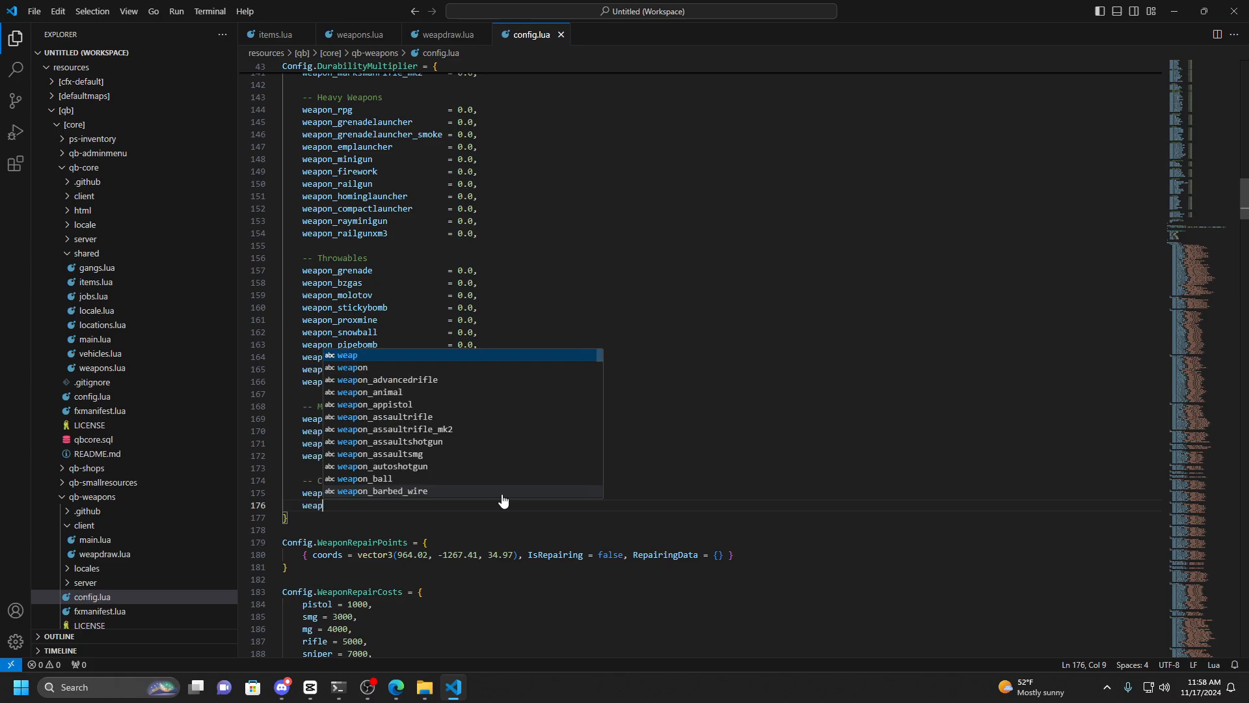
text(on_p90)
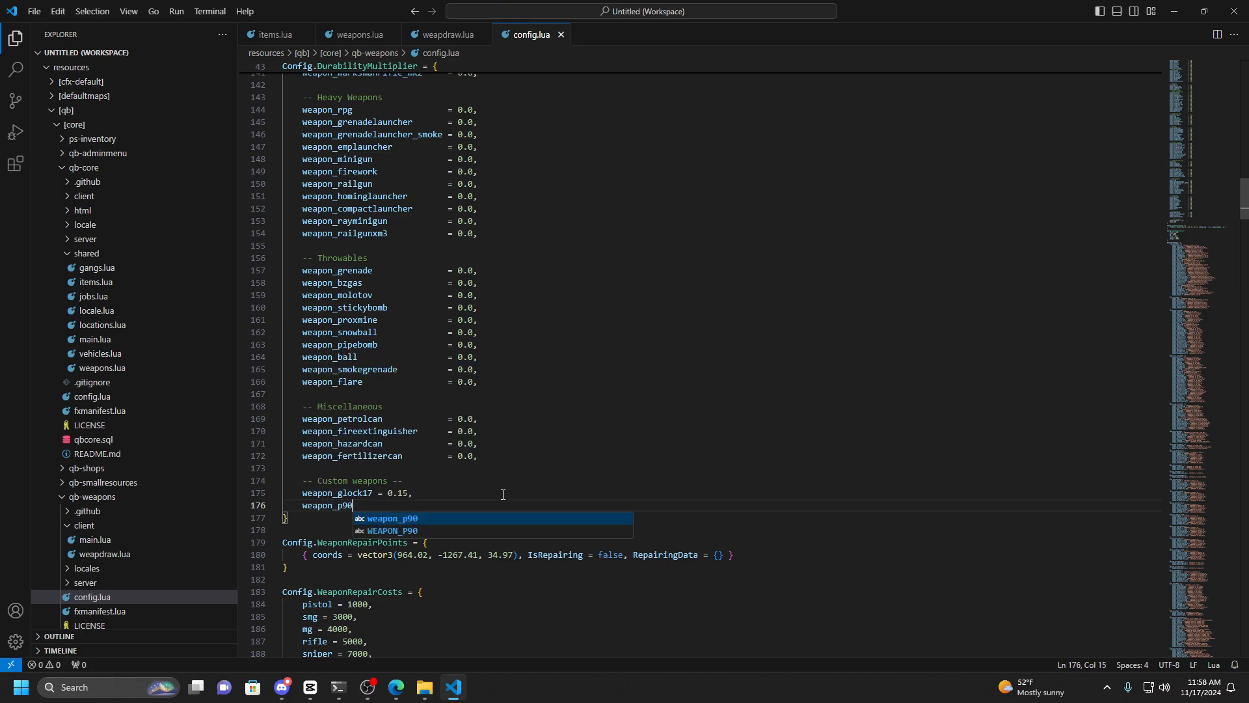
text( = 0.)
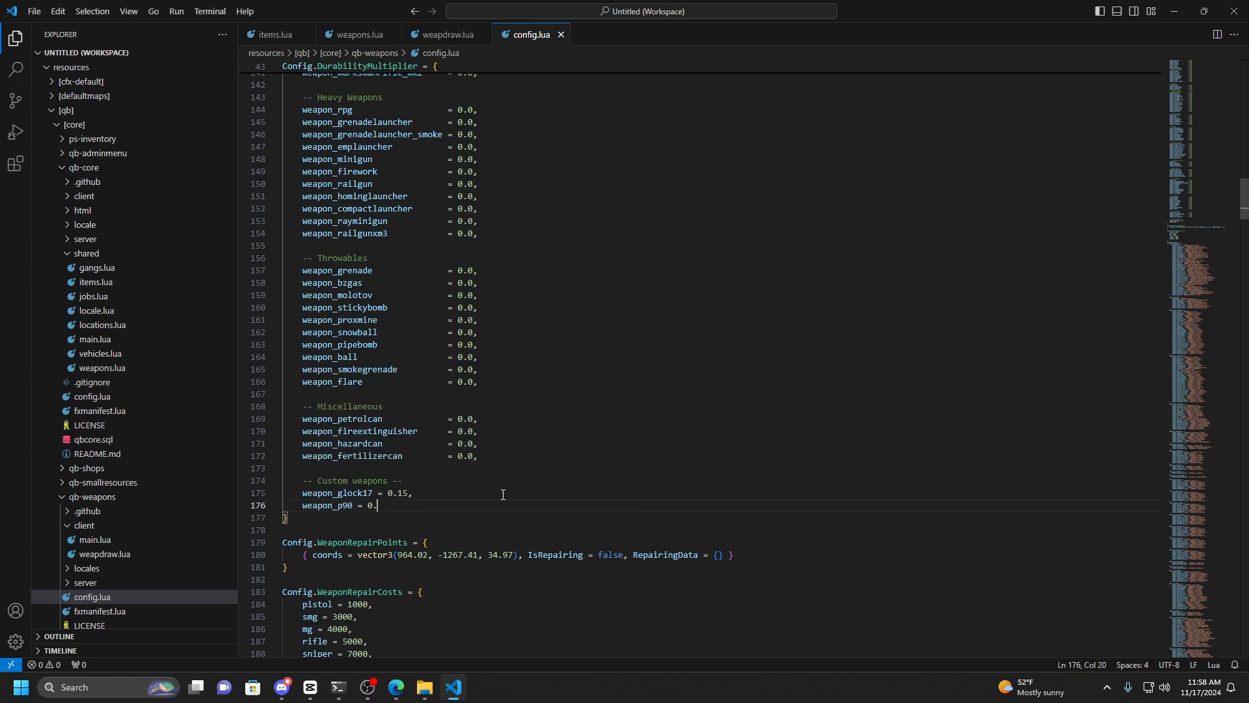
text(15,)
scroll(458, 456, down, 6)
scroll(458, 457, up, 5)
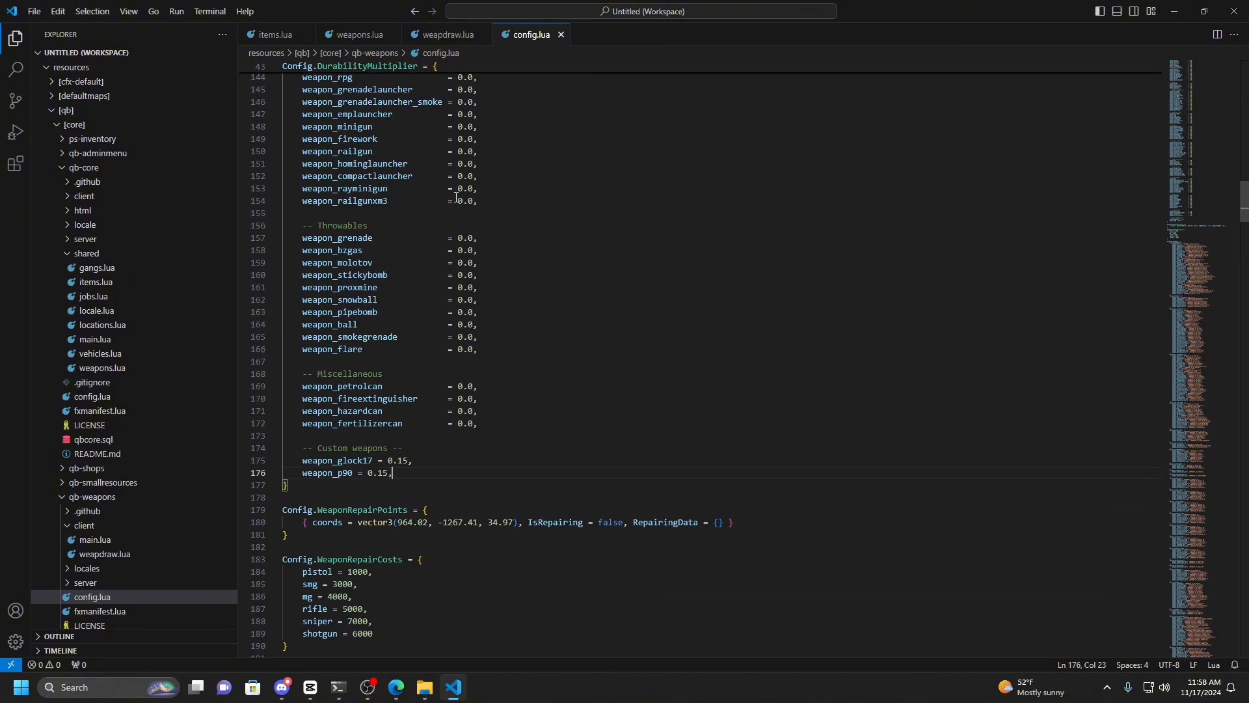
scroll(456, 197, down, 5)
Collapse the client, qb-weapons, shared and qb-core folders in the workspace tree.
click(90, 525)
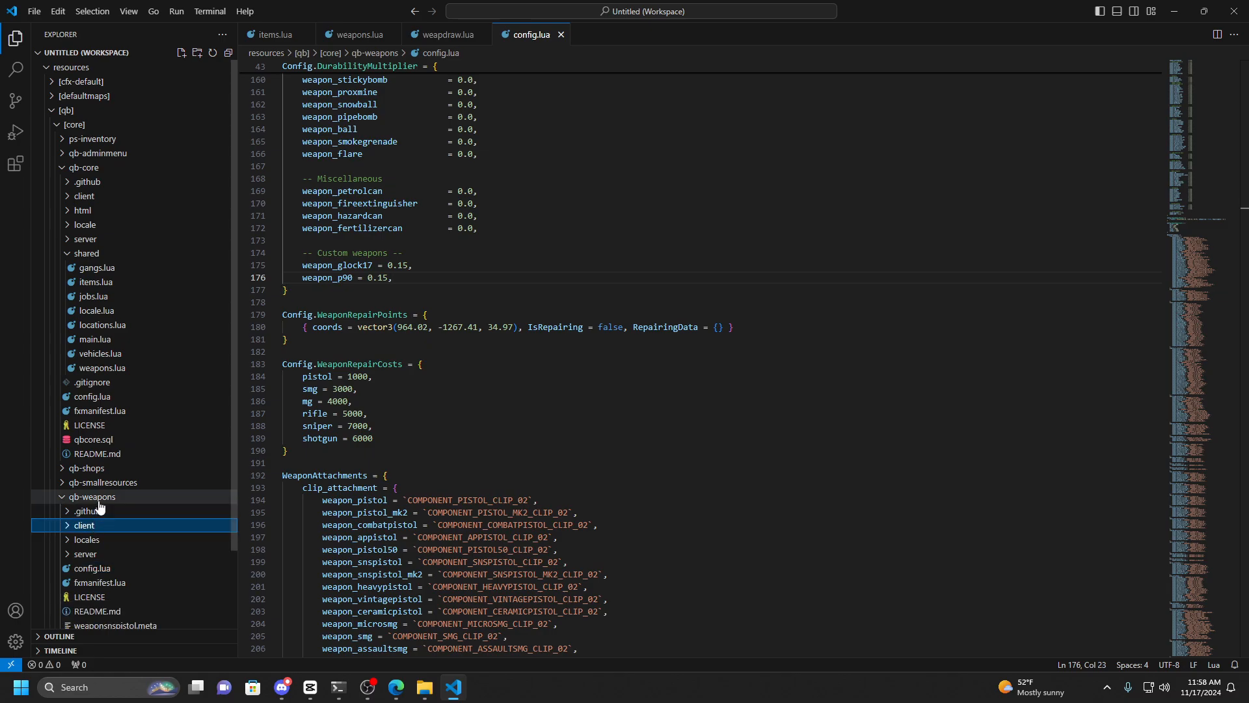
click(92, 497)
click(87, 253)
click(83, 167)
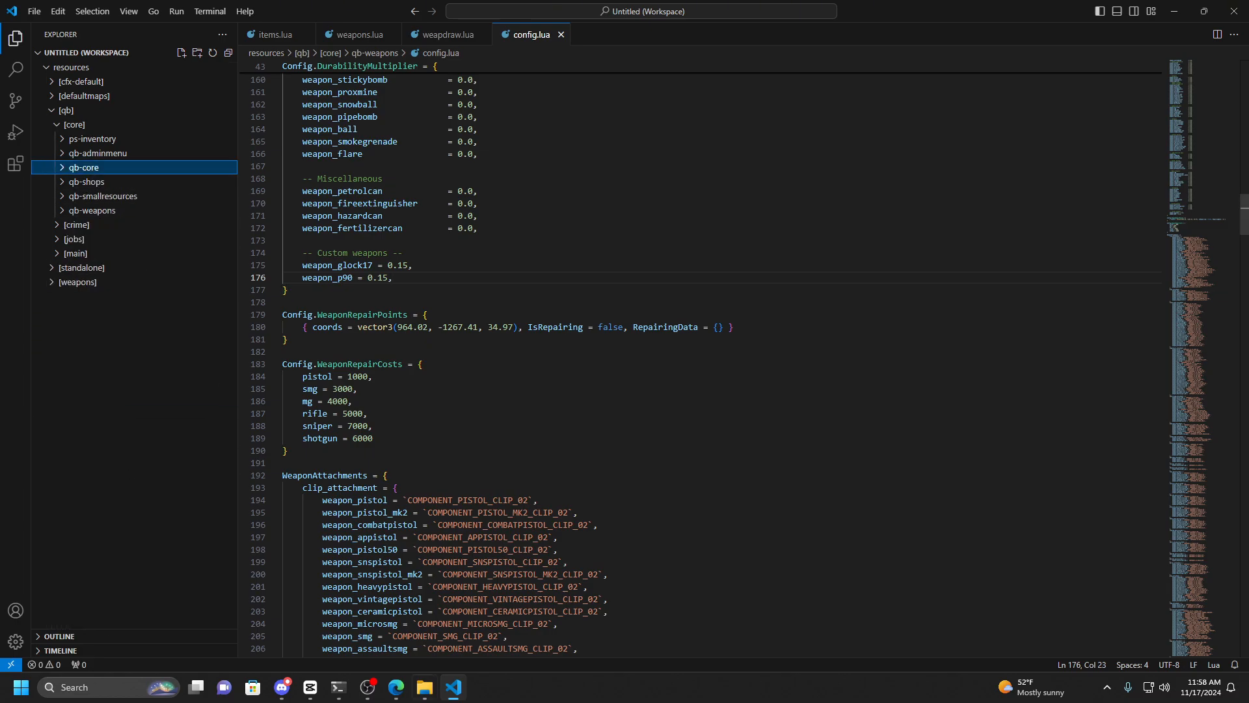
Switch to File Explorer and check the suppressor folder's name in the P90 components folder.
click(425, 687)
click(503, 615)
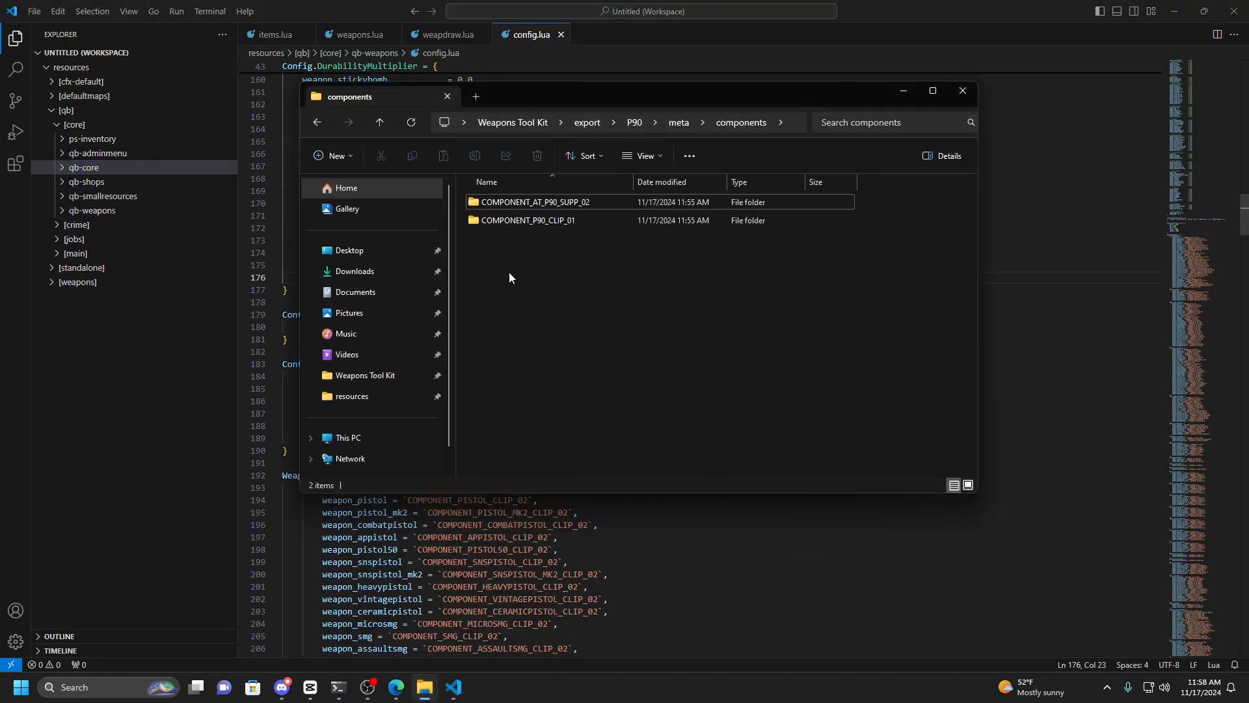
click(536, 205)
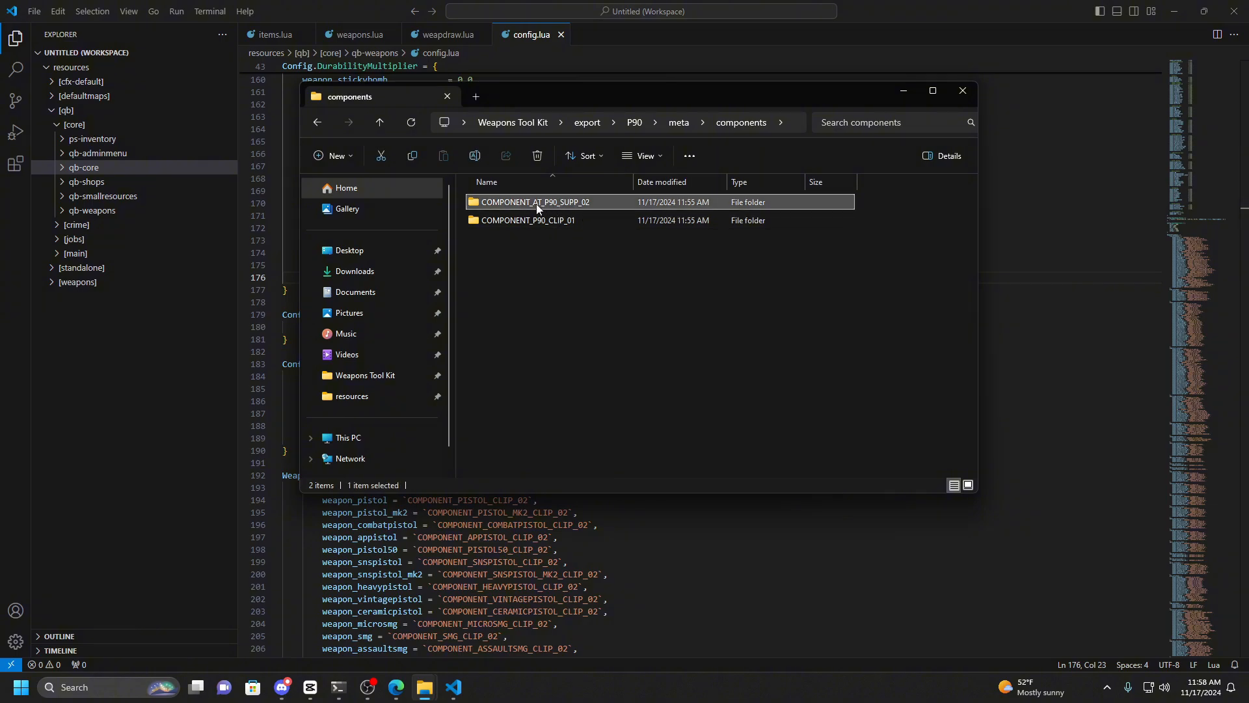
click(552, 205)
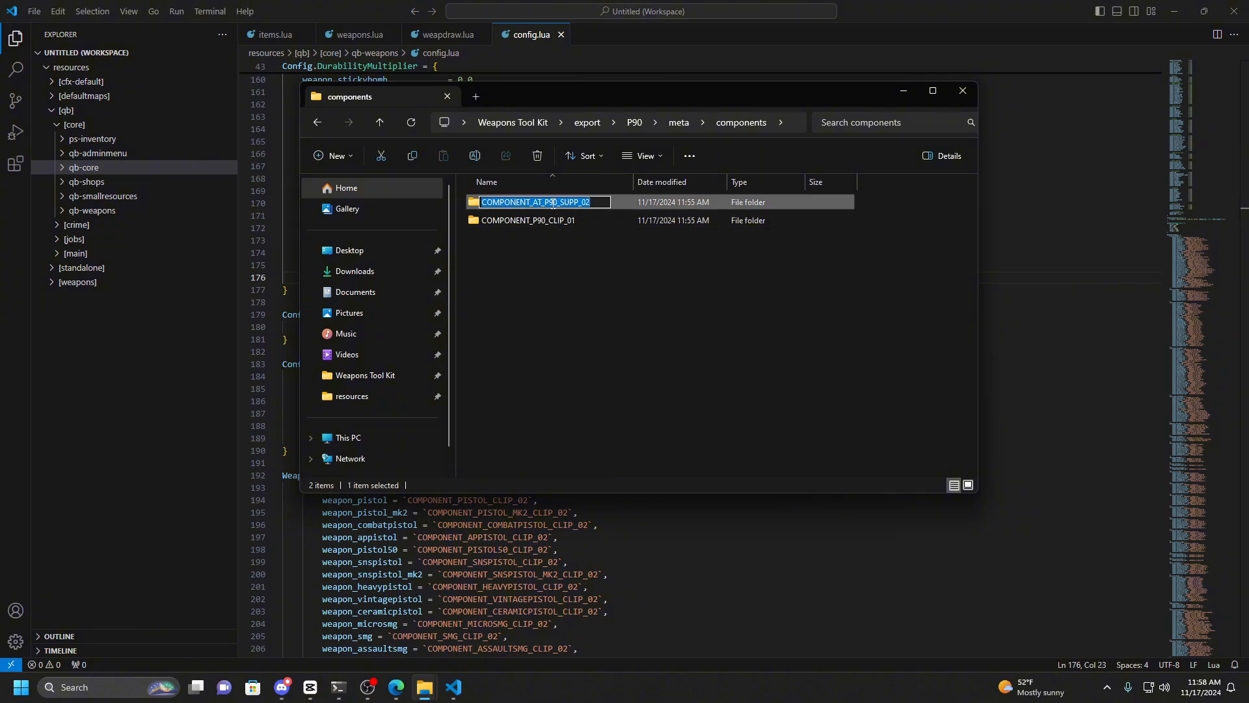
click(641, 277)
click(903, 91)
Add weapon_p90 = `COMPONENT_AT_P90_SUPP_02`, at the end of the suppressor_attachment list under WeaponAttachments in qb-weapons' config.lua.
scroll(409, 413, down, 5)
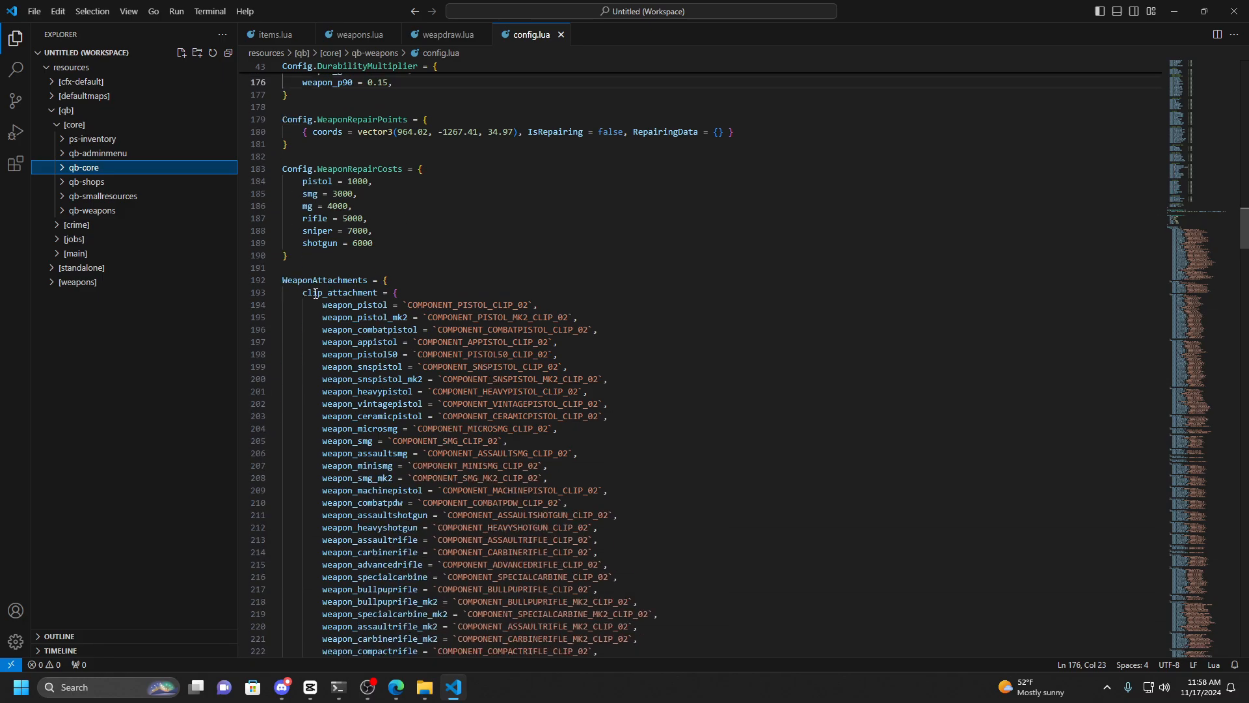
scroll(436, 445, down, 5)
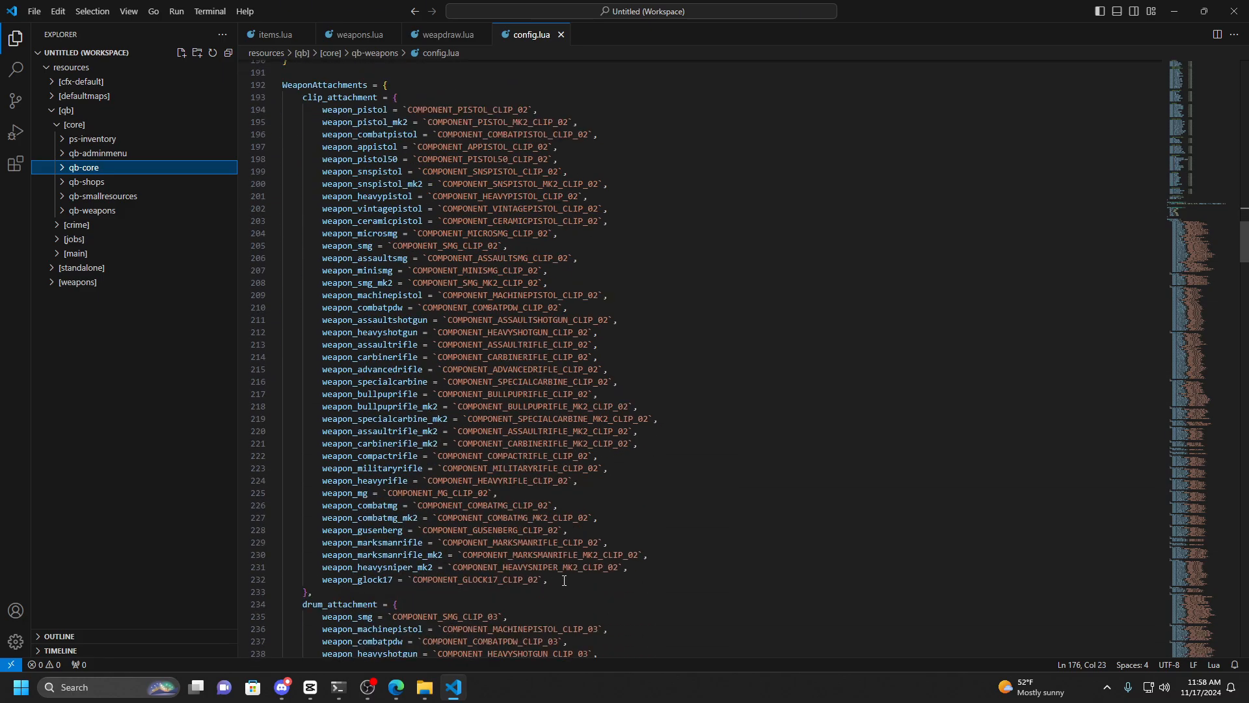
scroll(348, 303, up, 4)
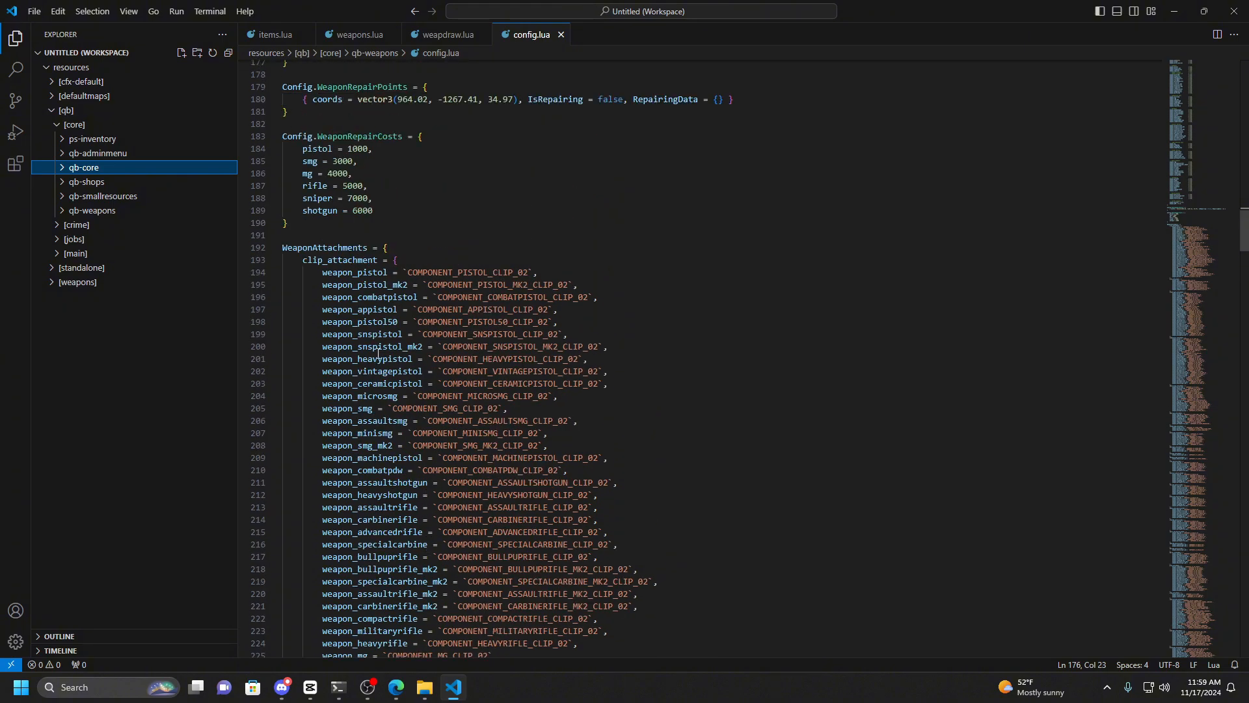
scroll(378, 353, down, 12)
scroll(386, 370, down, 14)
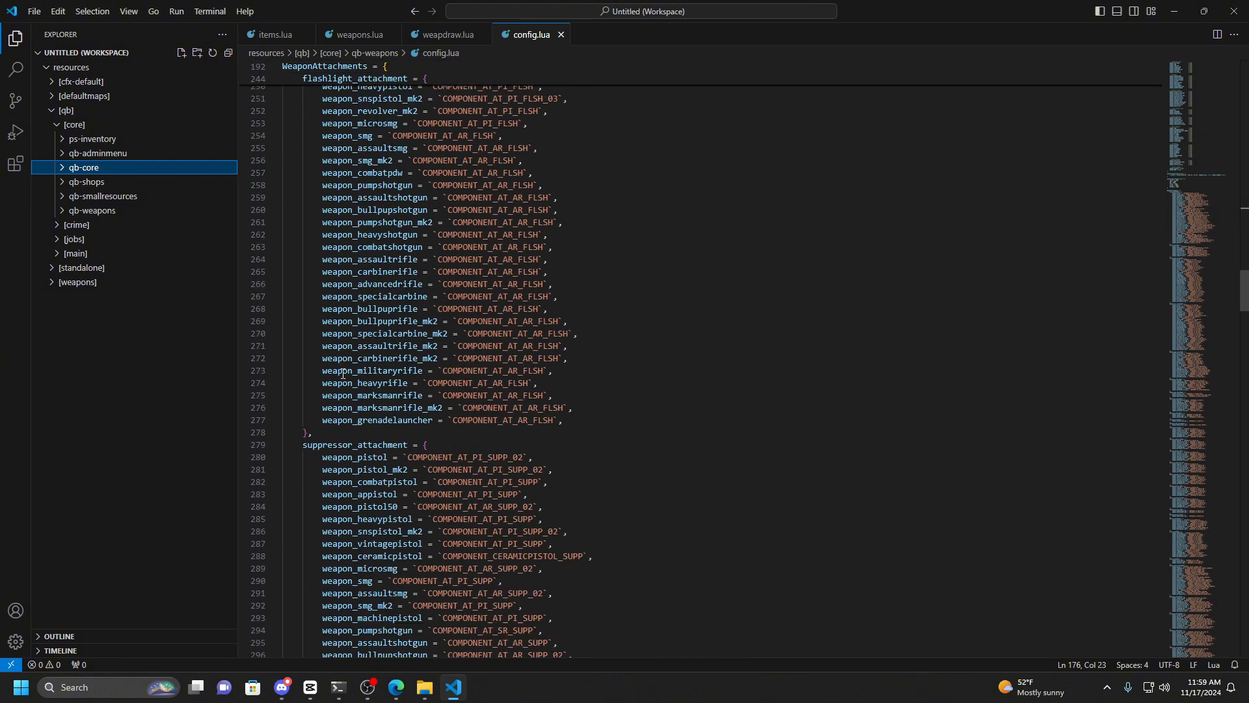
scroll(399, 320, down, 4)
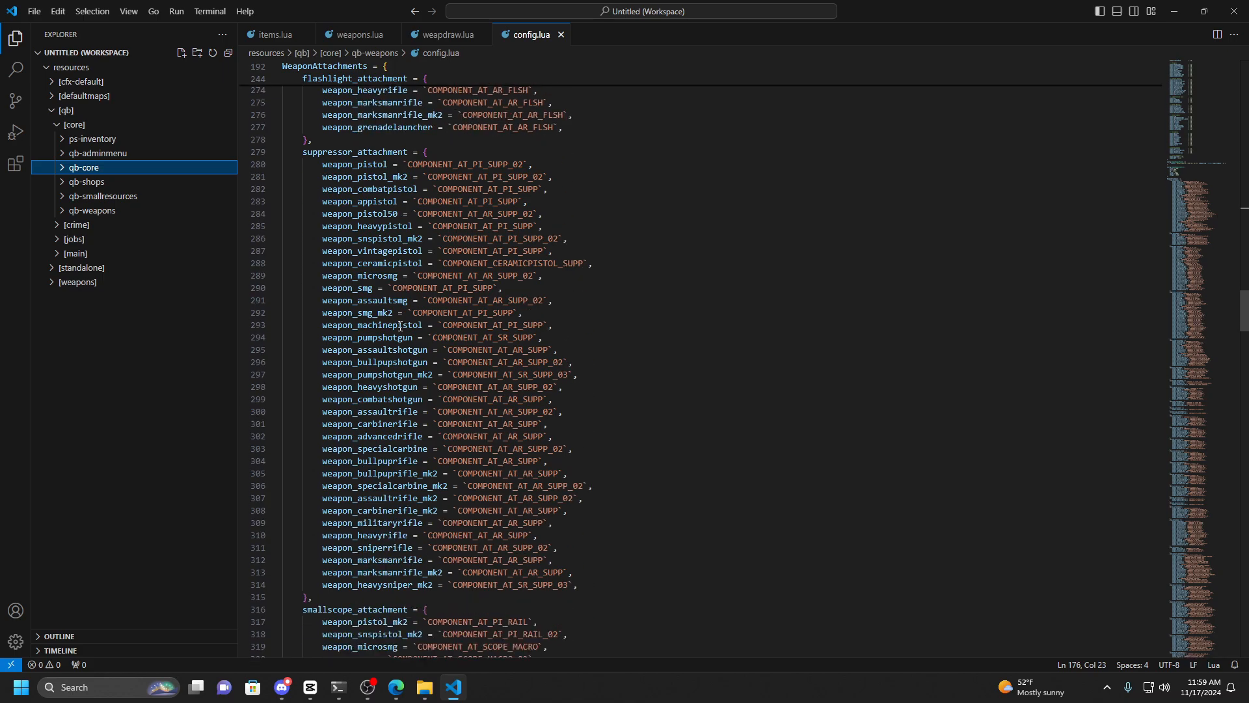
click(577, 587)
key(Return)
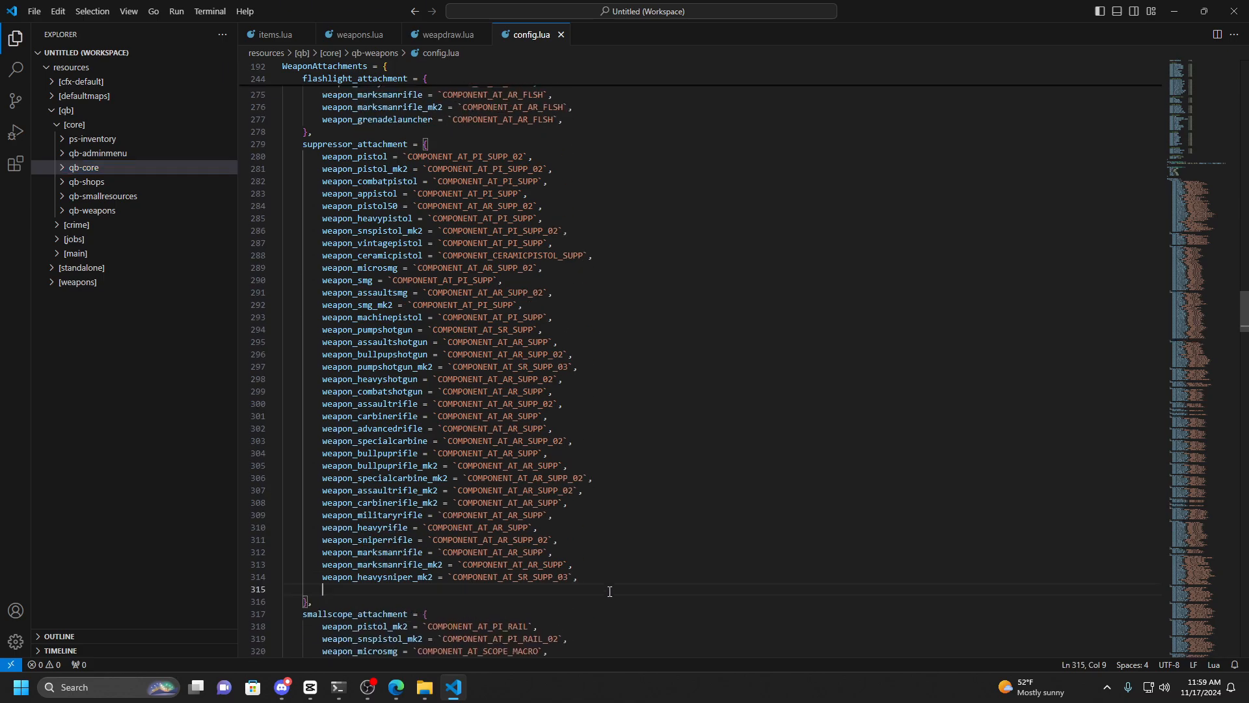
text(weapon_)
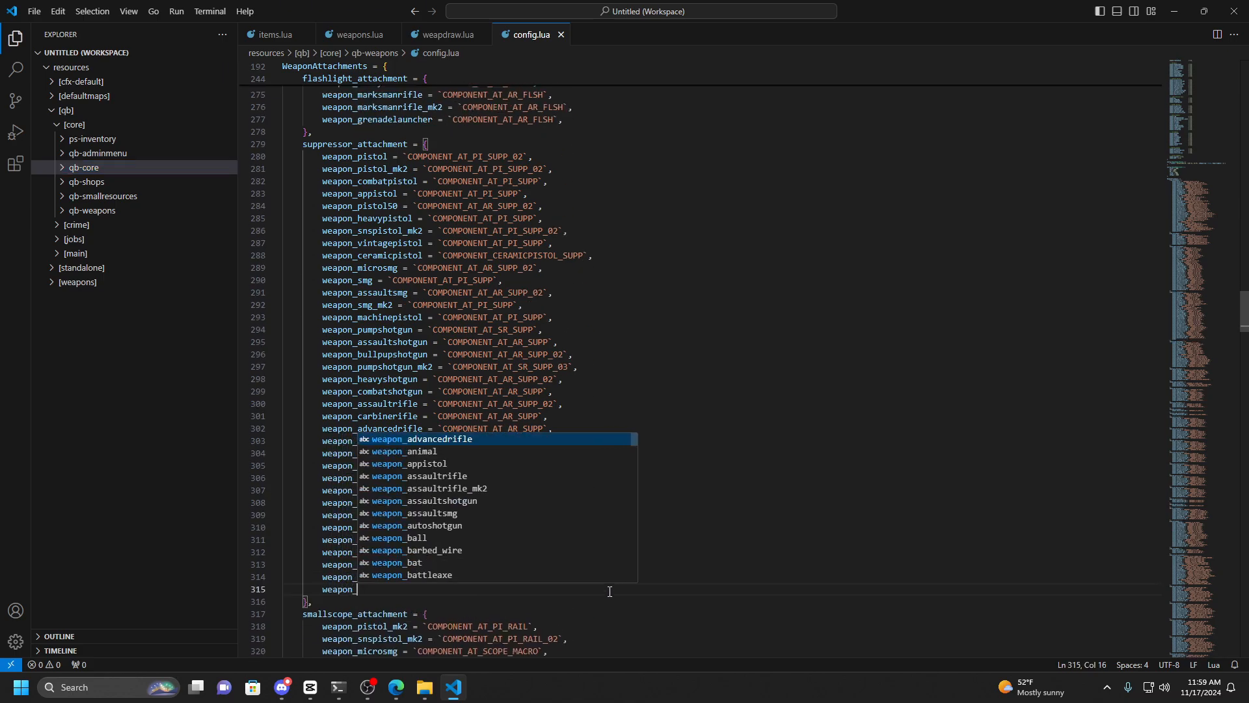
text(p90)
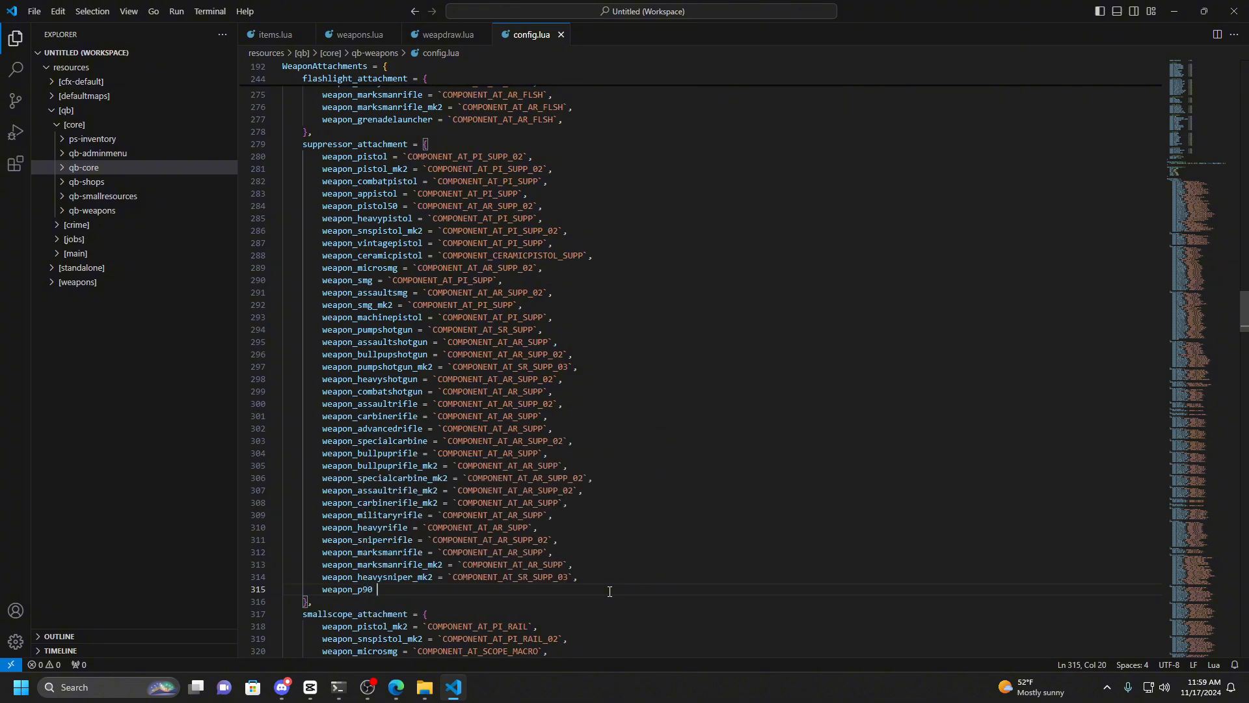
text( = ``)
text(COMPONENT_AT_P90_SUPP_02)
Switch to File Explorer and copy the P90 folder from the toolkit's export folder into the server's resources/[weapons] folder.
mouse_move(425, 688)
click(456, 642)
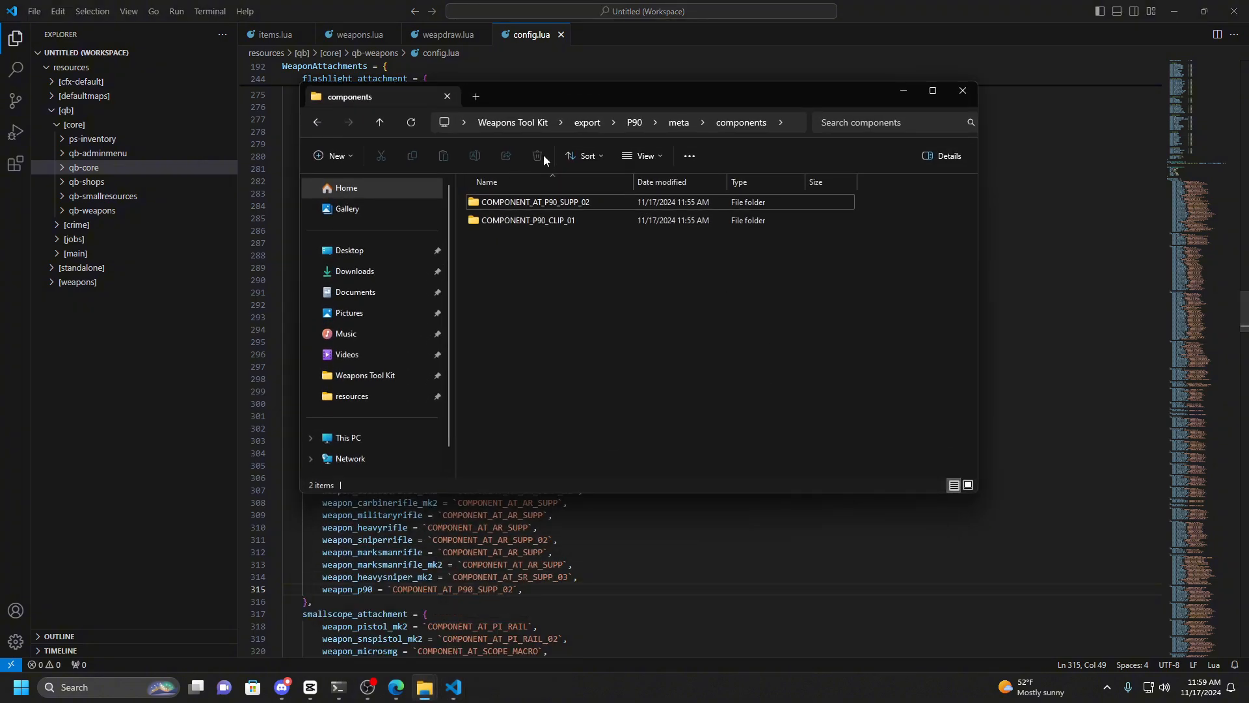
click(592, 125)
click(515, 221)
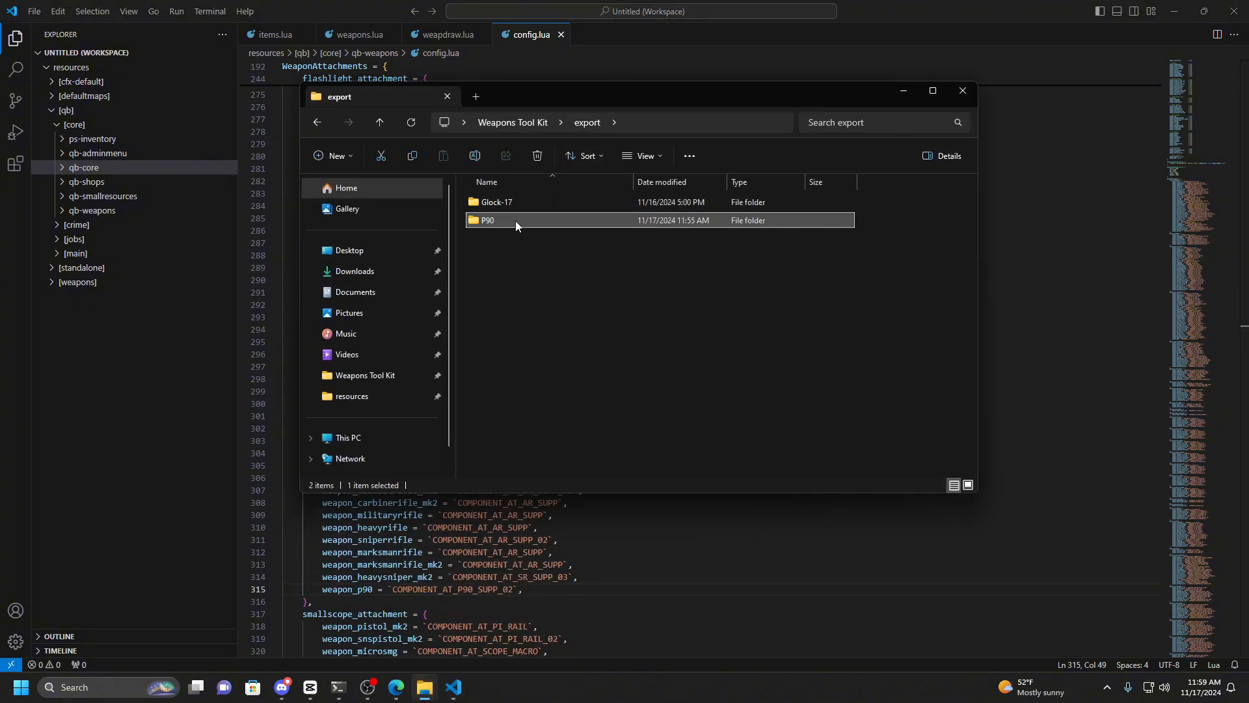
click(354, 396)
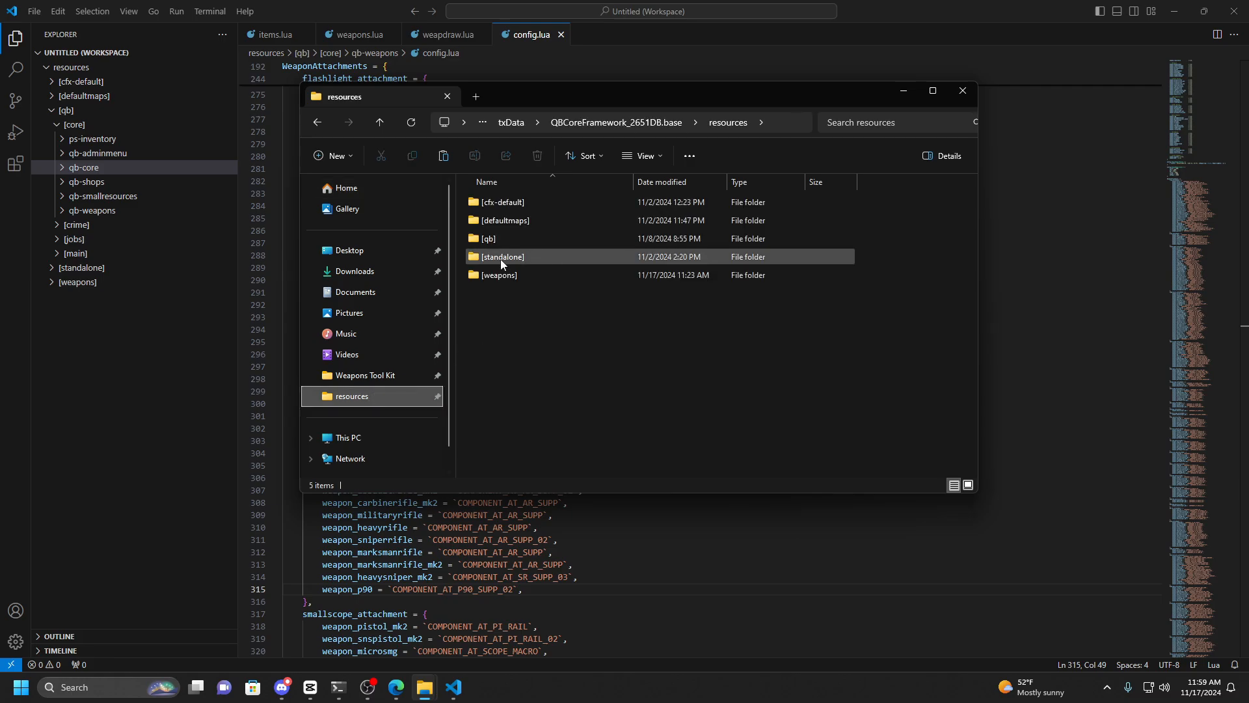
double_click(501, 275)
key(ctrl+v)
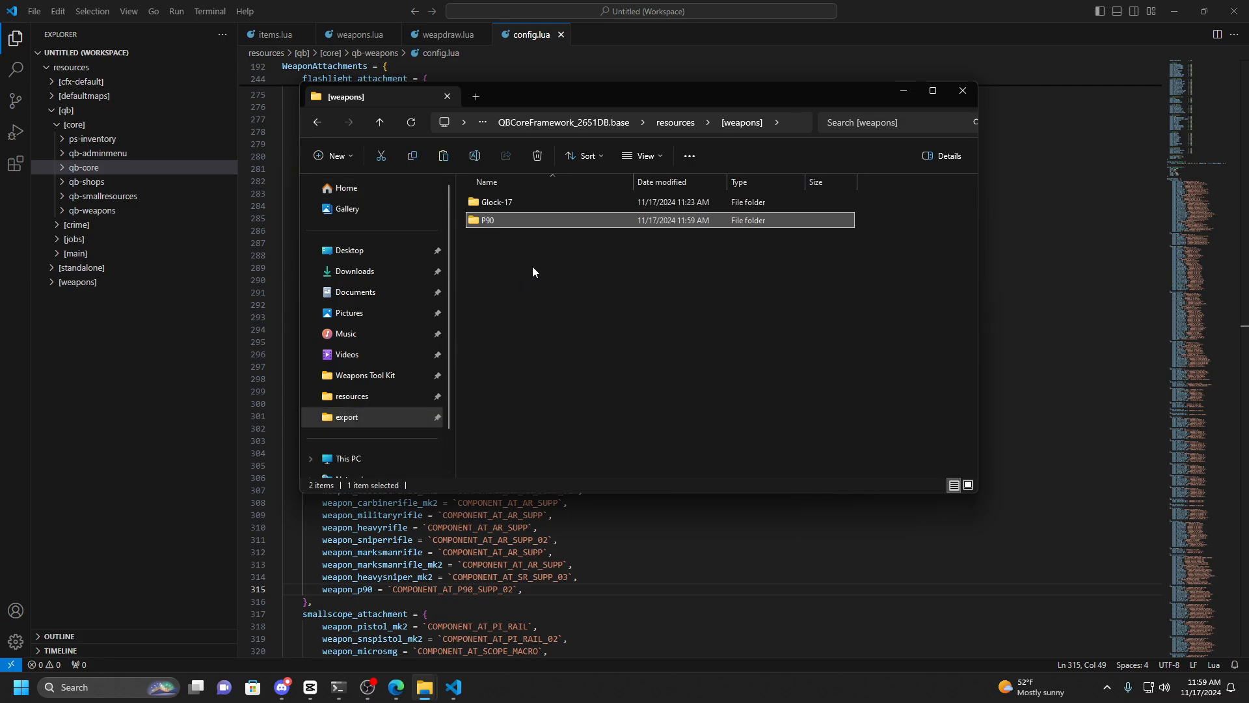
Check the contents of the pasted P90 resource folder, return to [weapons] and minimize File Explorer.
double_click(502, 225)
key(ctrl+a)
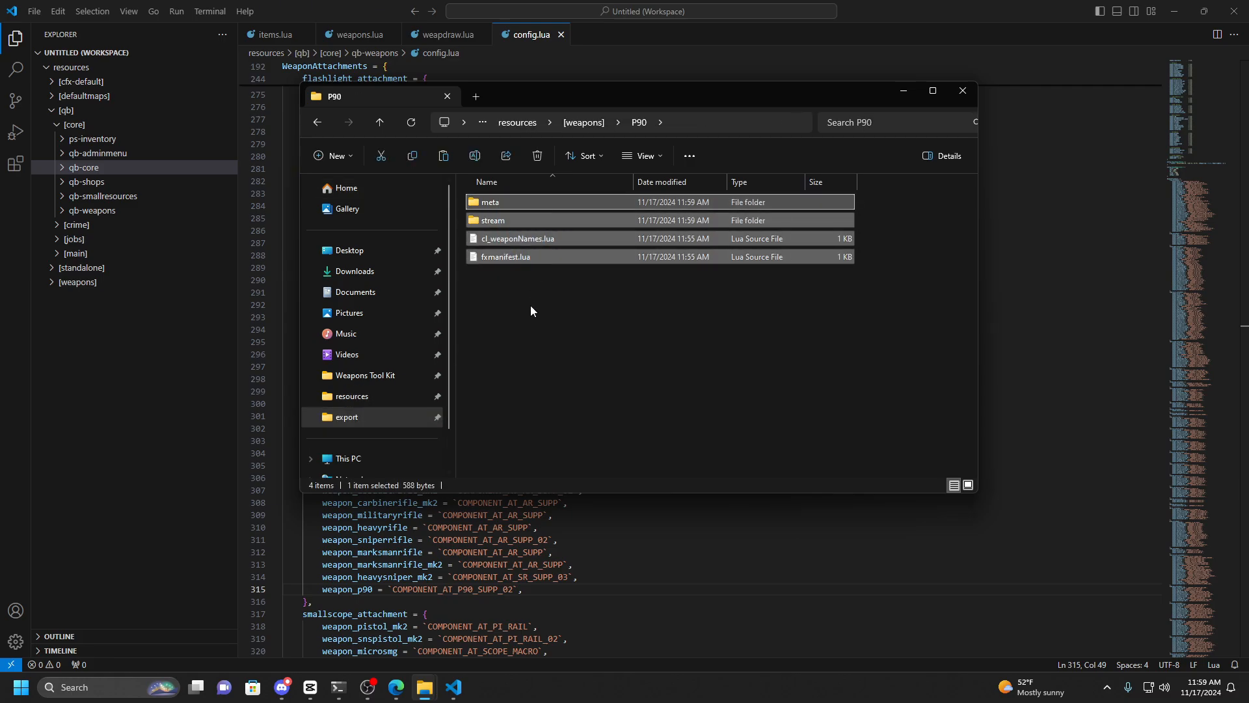
click(530, 306)
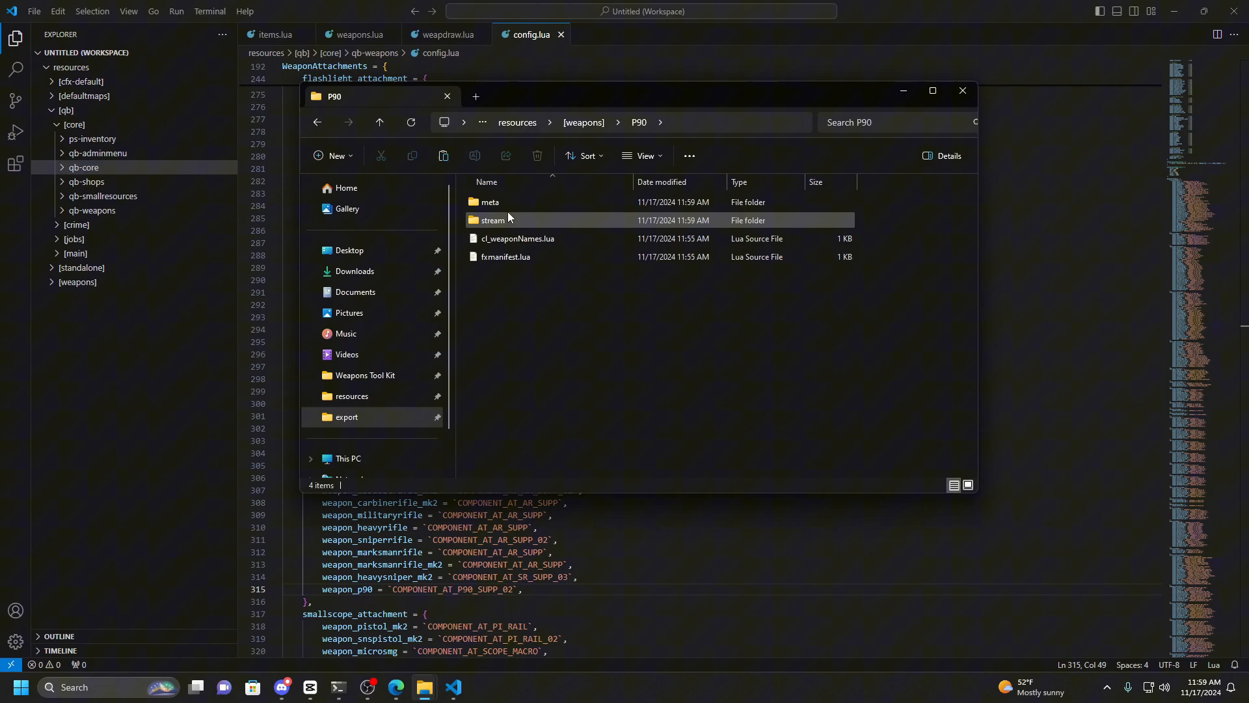
click(587, 124)
click(903, 90)
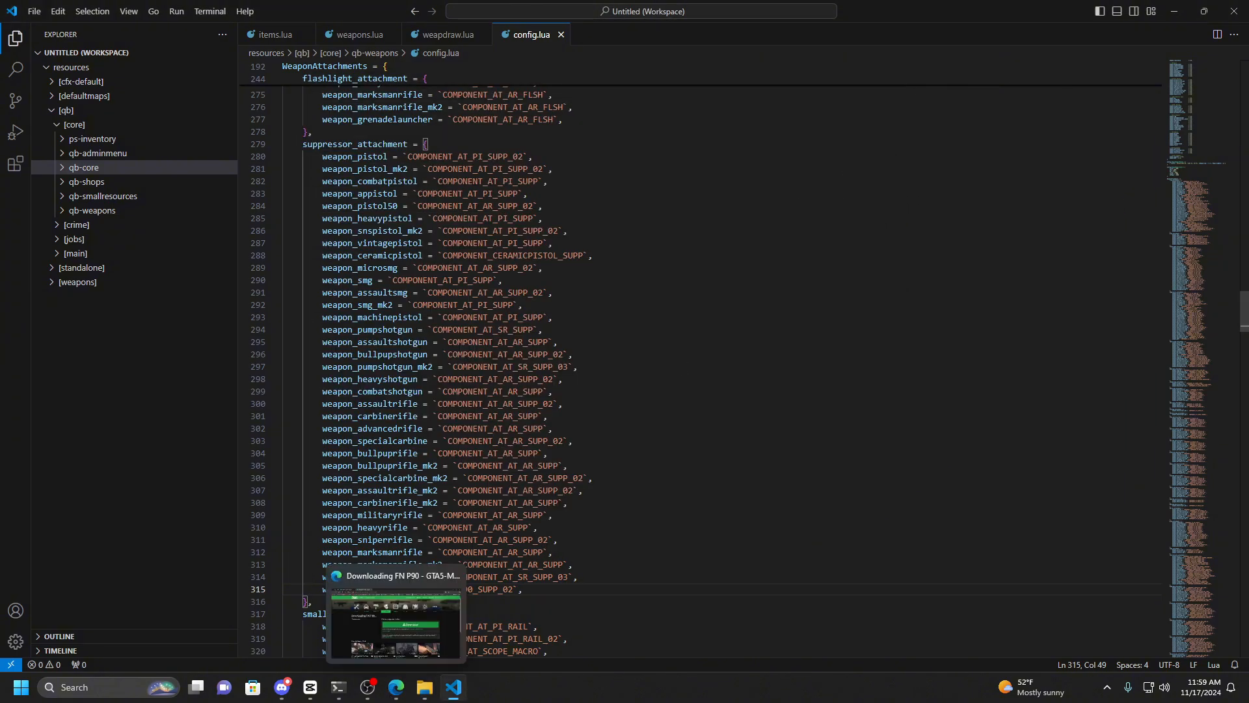
Restart the FiveM server by closing its running console and launching start_10778_default.bat from the desktop's FiveM Server folder.
mouse_move(338, 687)
click(393, 577)
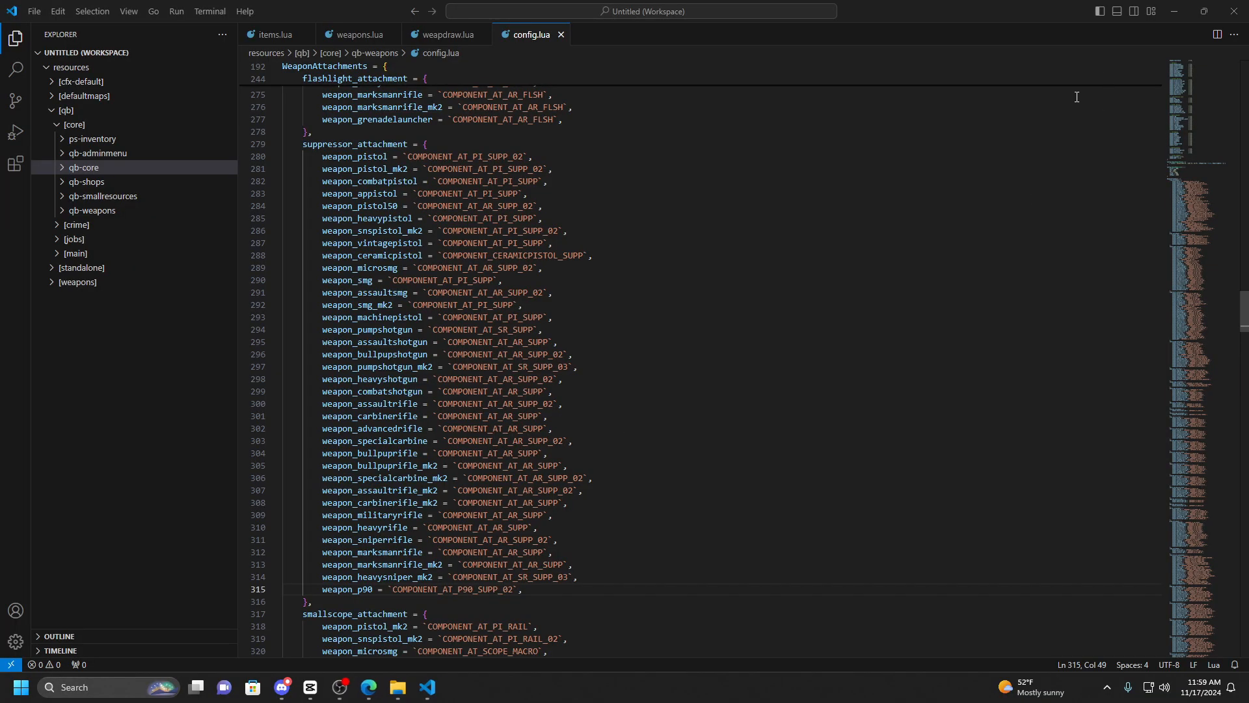
click(1173, 14)
double_click(36, 80)
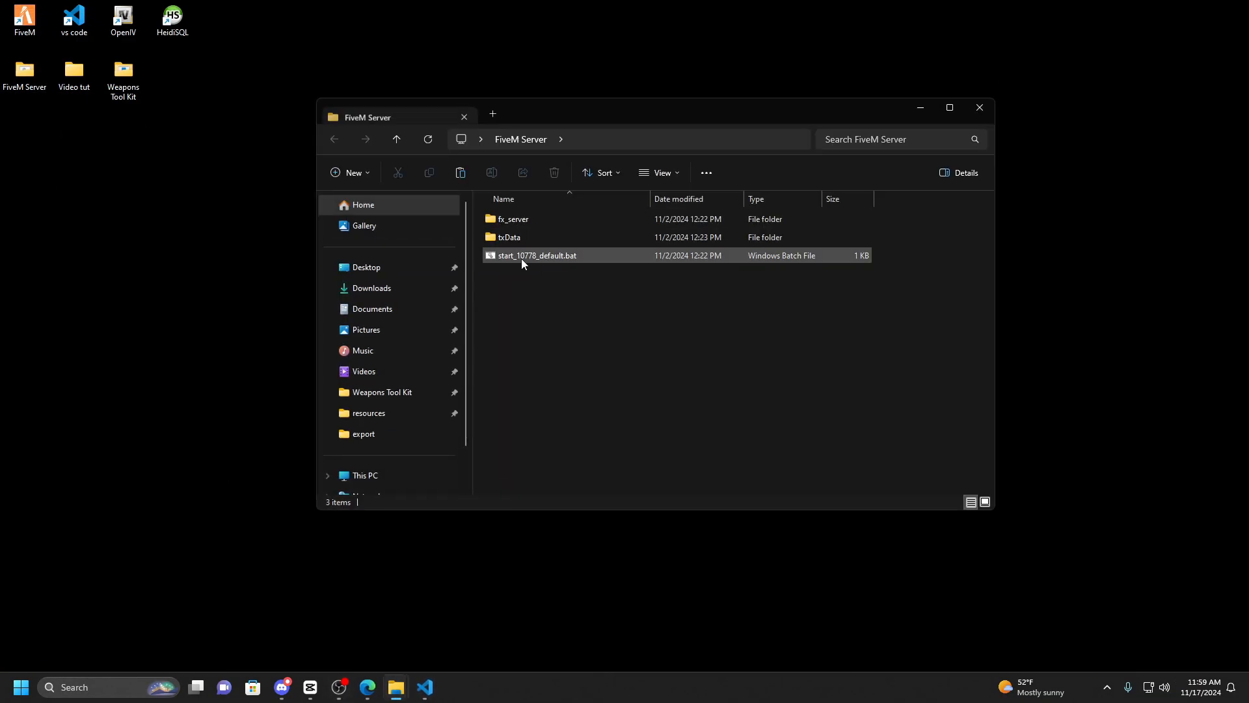
double_click(543, 259)
click(924, 108)
click(691, 51)
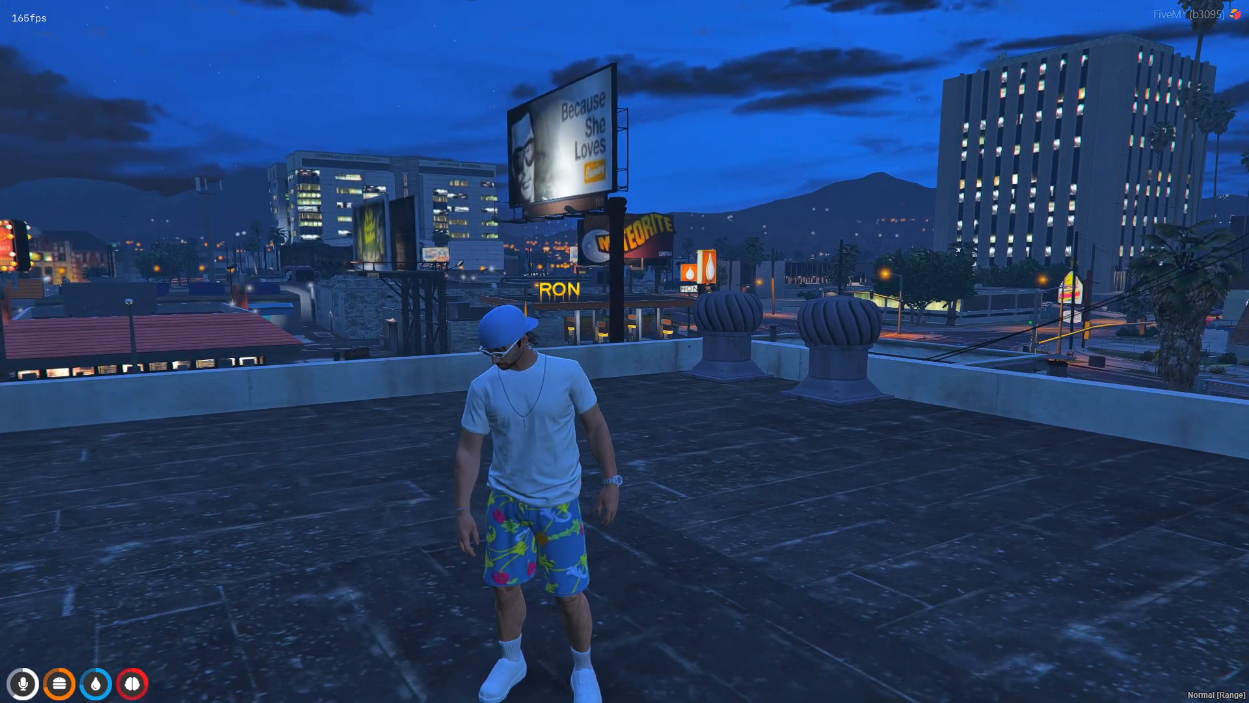
In FiveM, check the character's inventory for the P90, suppressor and SMG ammo, and equip the P90.
key(F2)
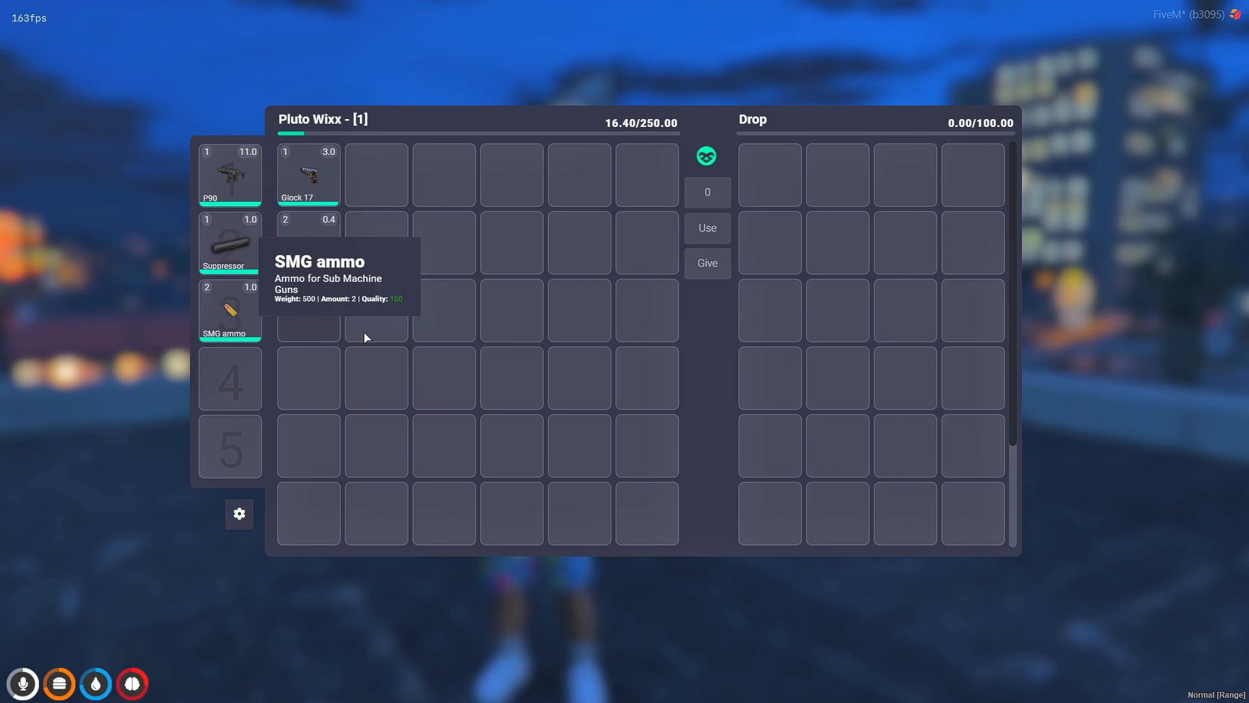
key(Escape)
key(1)
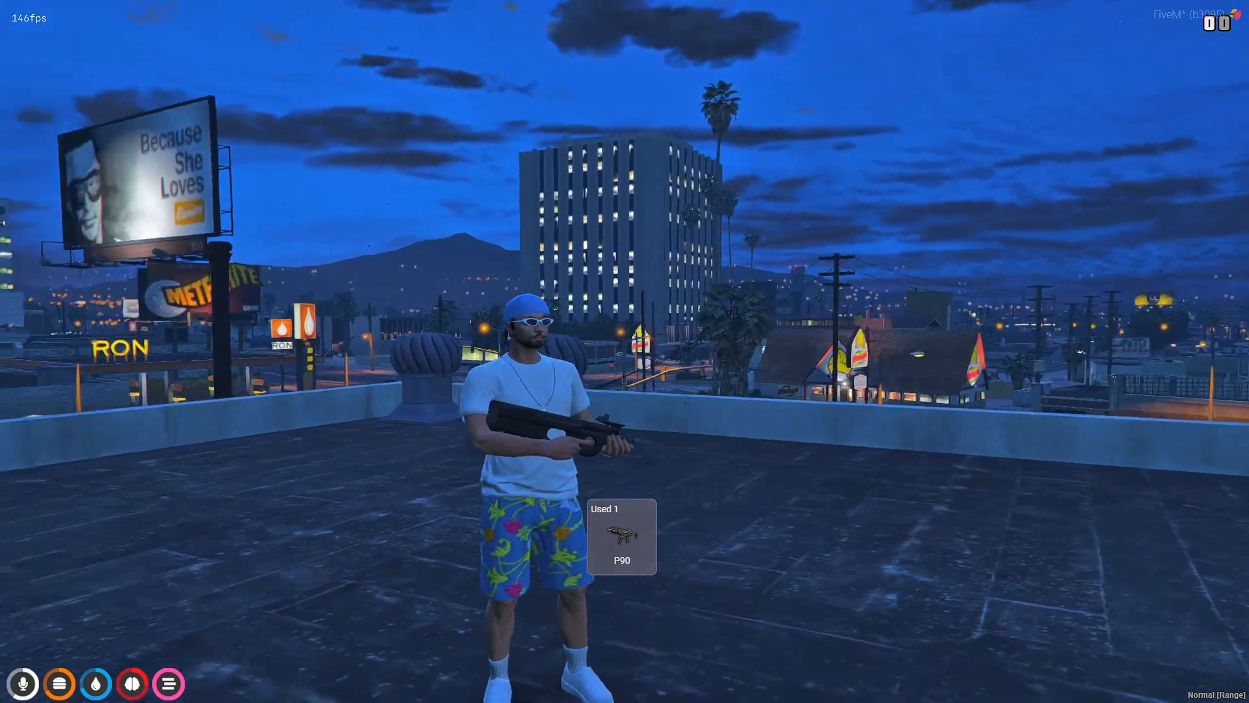
Load the equipped P90 with SMG ammo and attach the suppressor to it from the hotbar.
key(3)
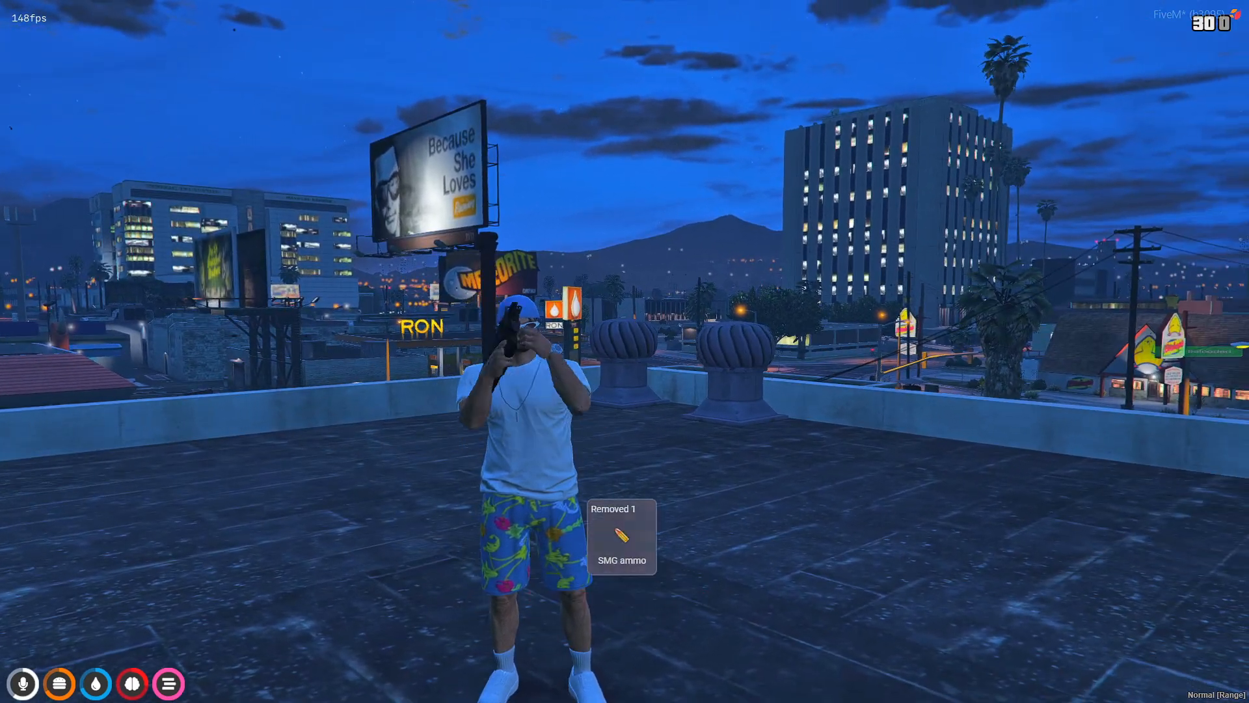
key(2)
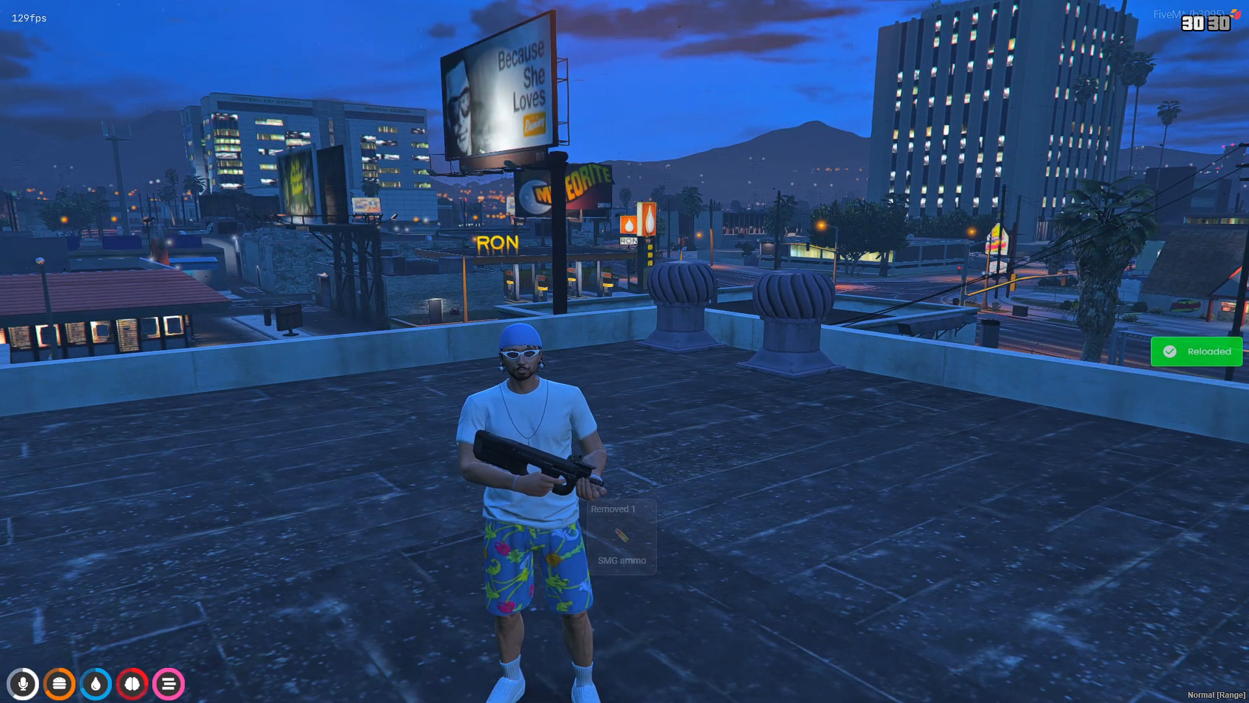
key(3)
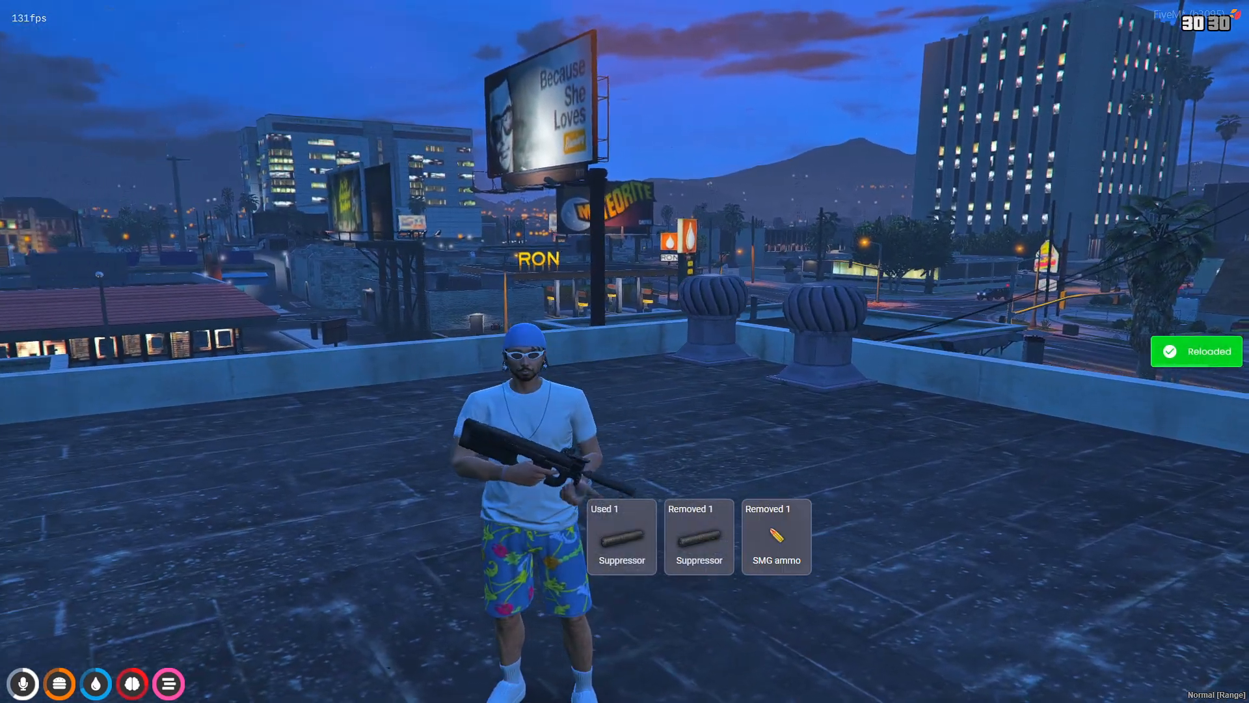
Aim and test-fire the suppressed P90 across the rooftop, and reload it.
right_click(624, 351)
click(624, 351)
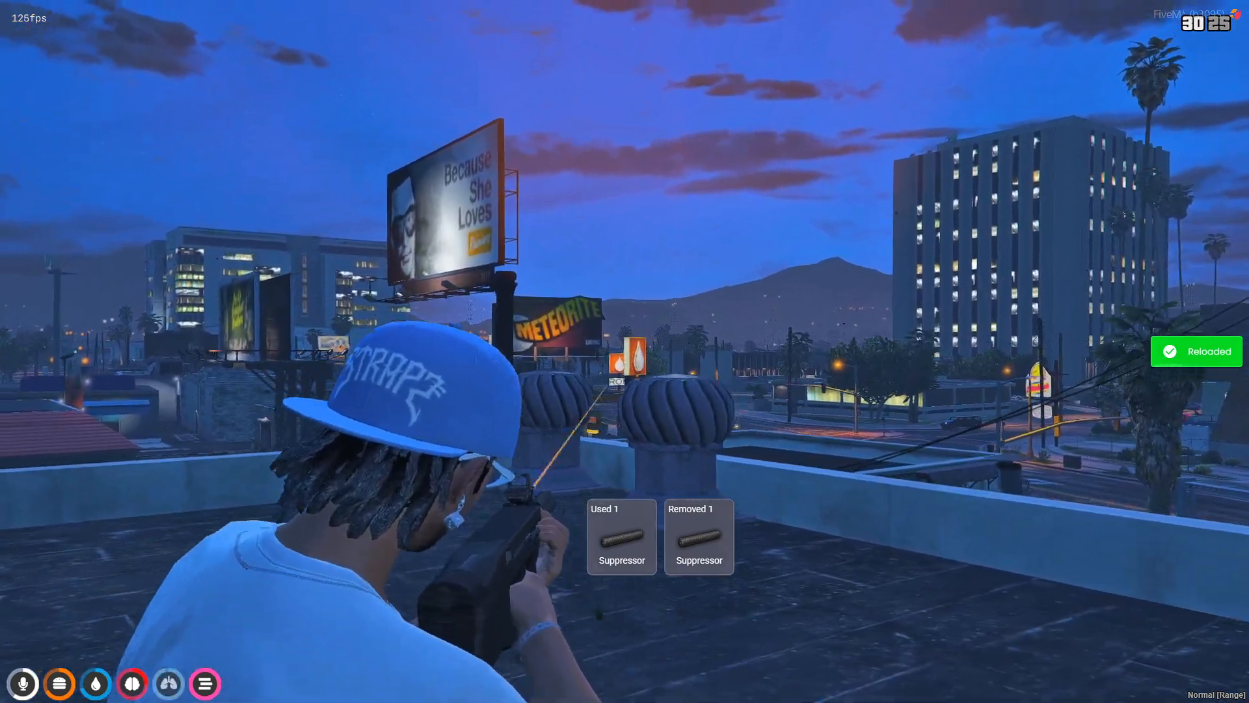
key(d)
click(624, 352)
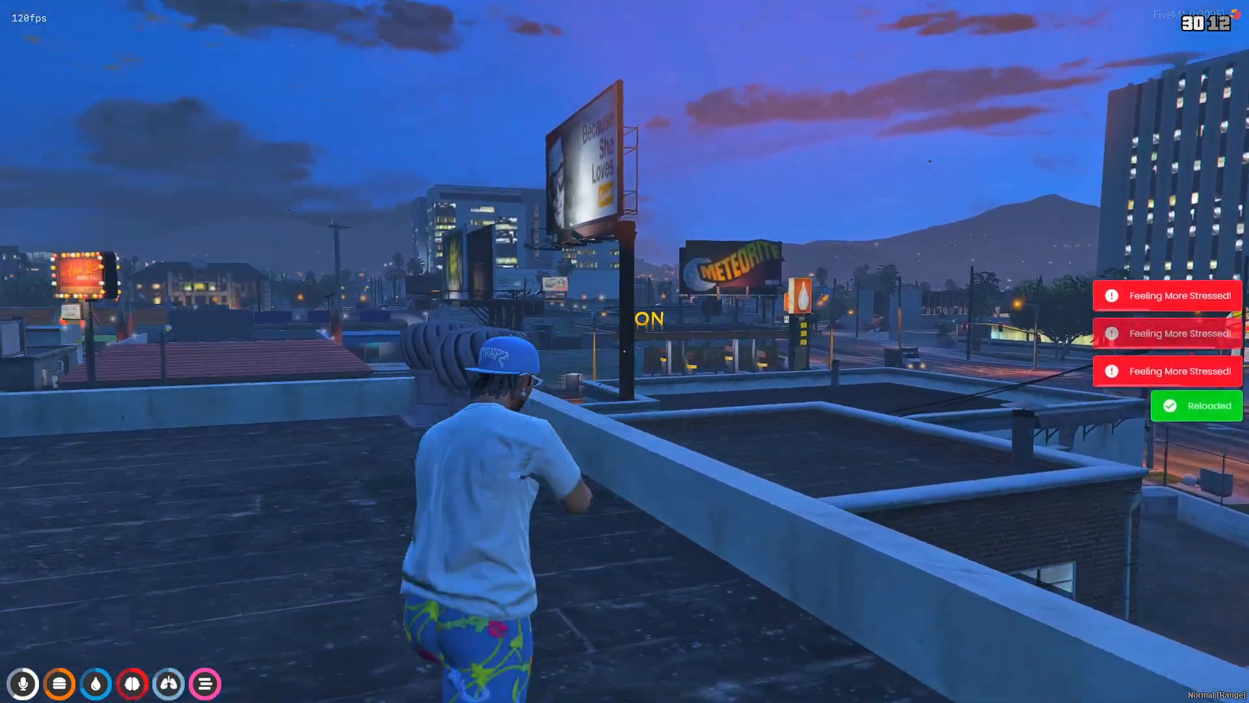
key(r)
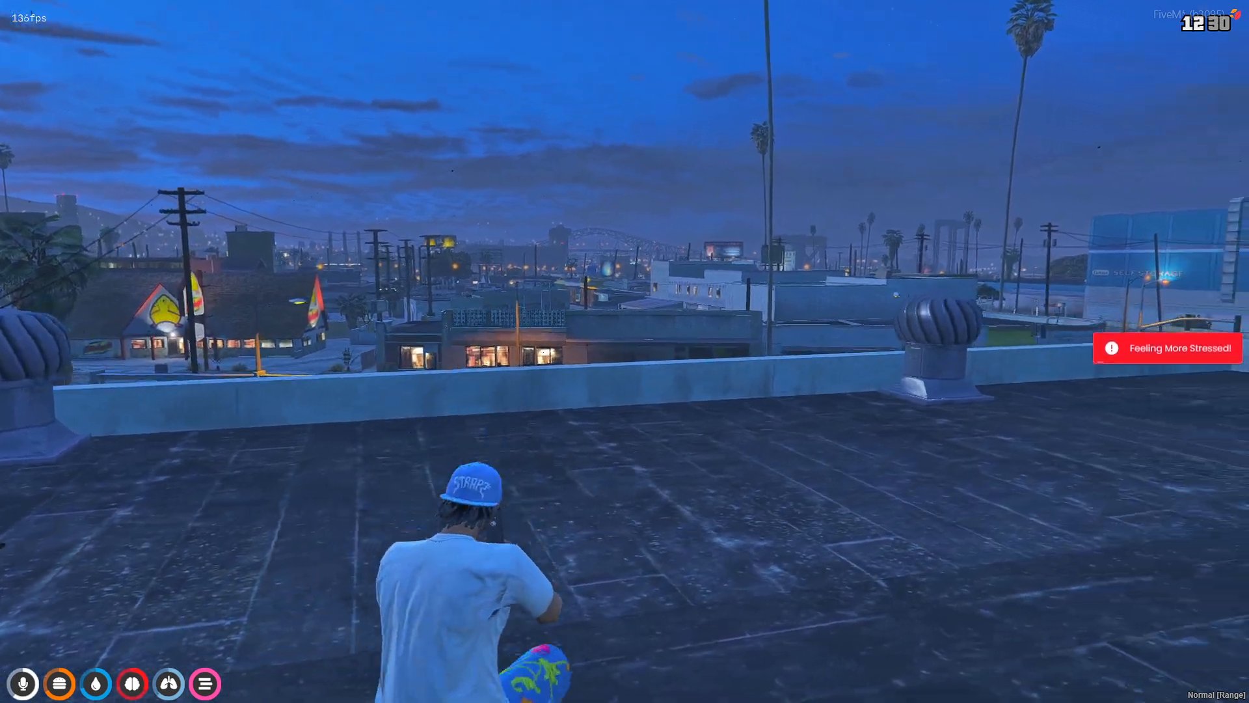
Turn the character toward the camera to inspect the suppressed P90, and toggle the weapon from its hotbar slot.
key(s)
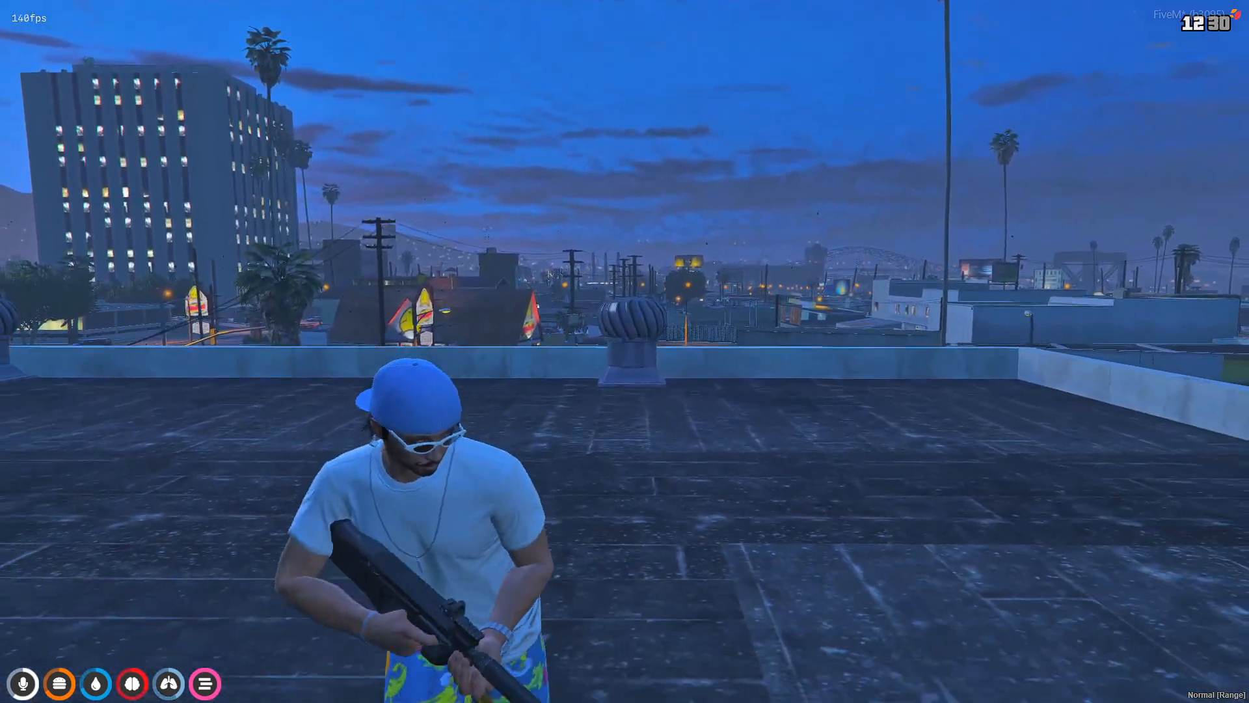
key(1)
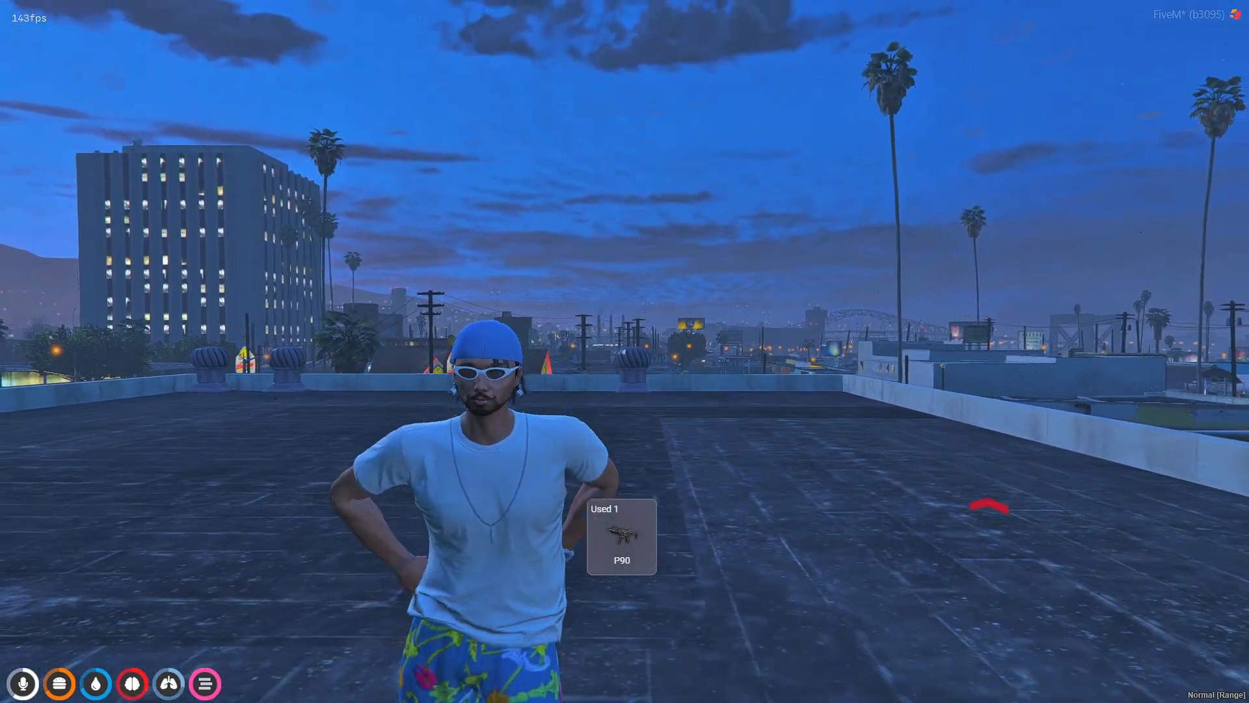
key(1)
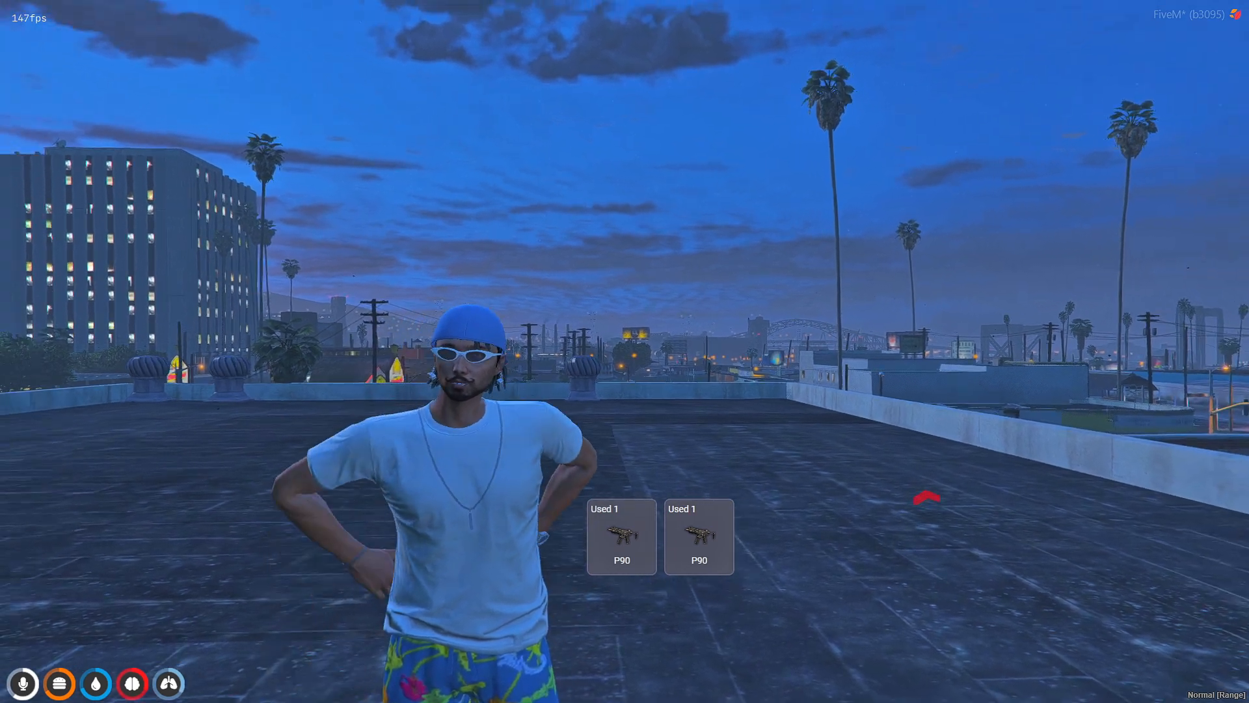